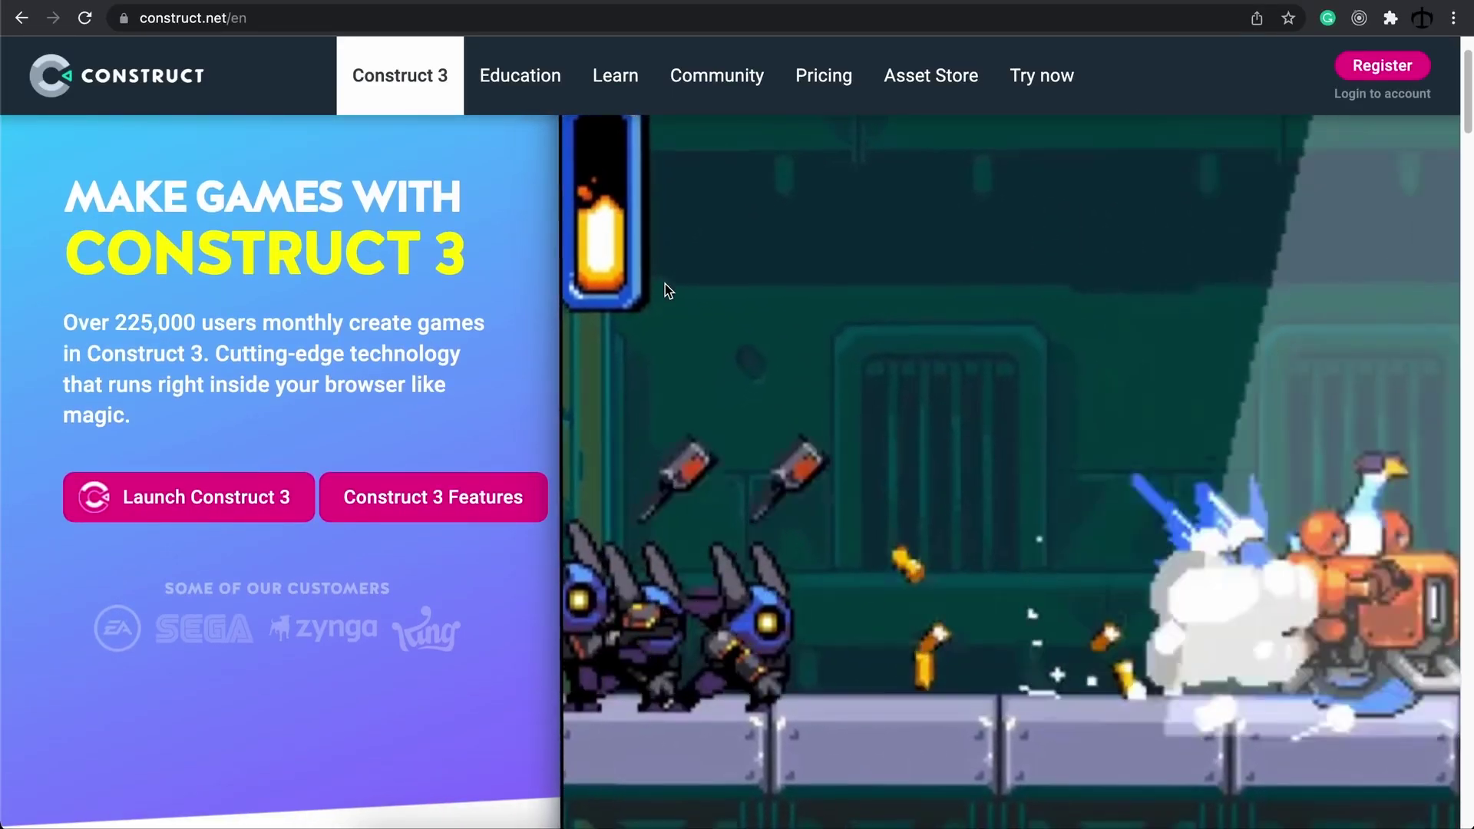
Look through the Construct 3 home page's sections on visual scripting, JavaScript coding and the games made with it.
{"action": "scroll", "coordinate": [665, 284], "scroll_direction": "down", "scroll_amount": 2}
{"action": "scroll", "coordinate": [664, 283], "scroll_direction": "down", "scroll_amount": 6}
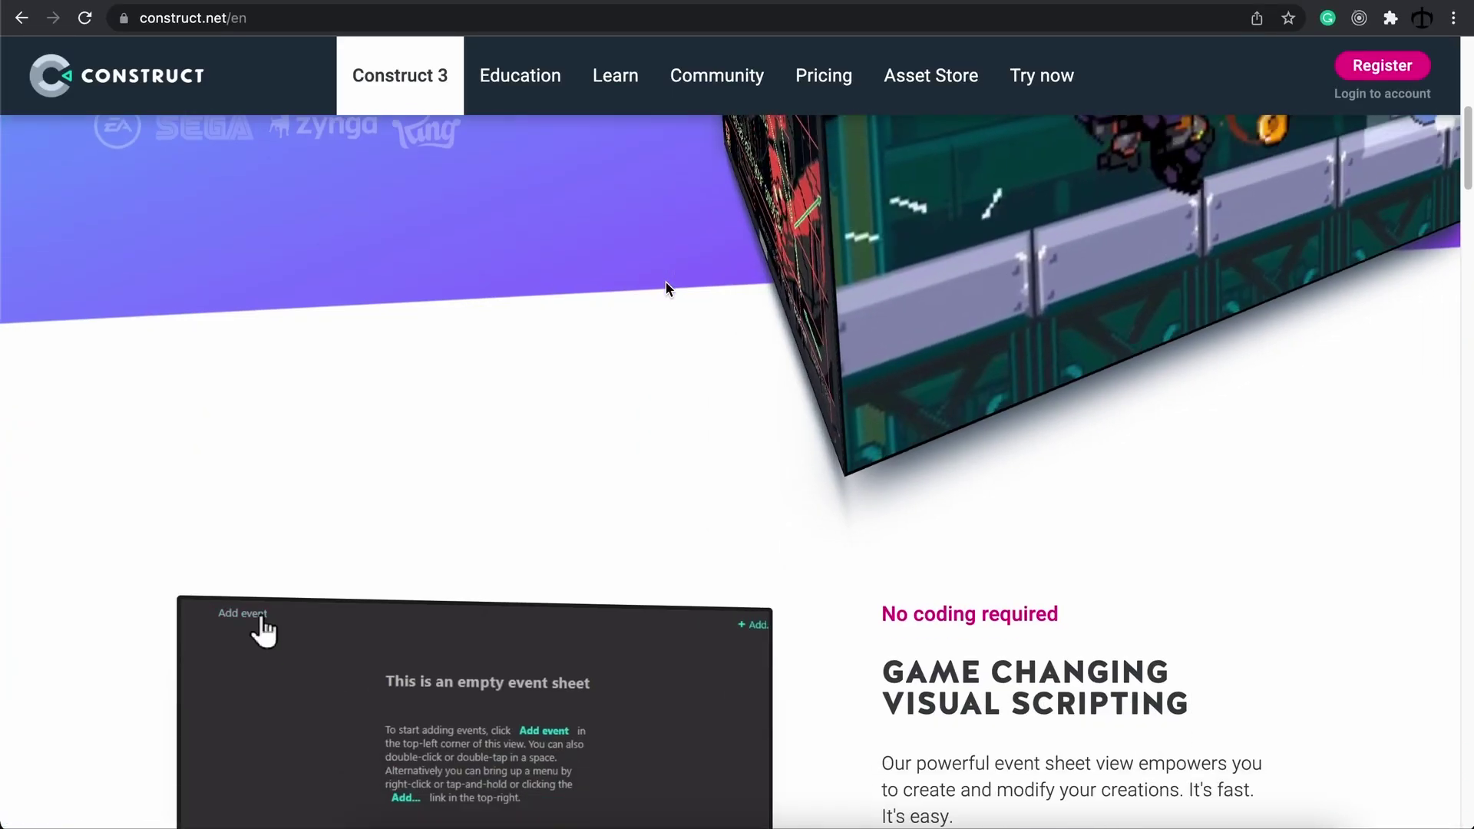
{"action": "scroll", "coordinate": [665, 282], "scroll_direction": "down", "scroll_amount": 1}
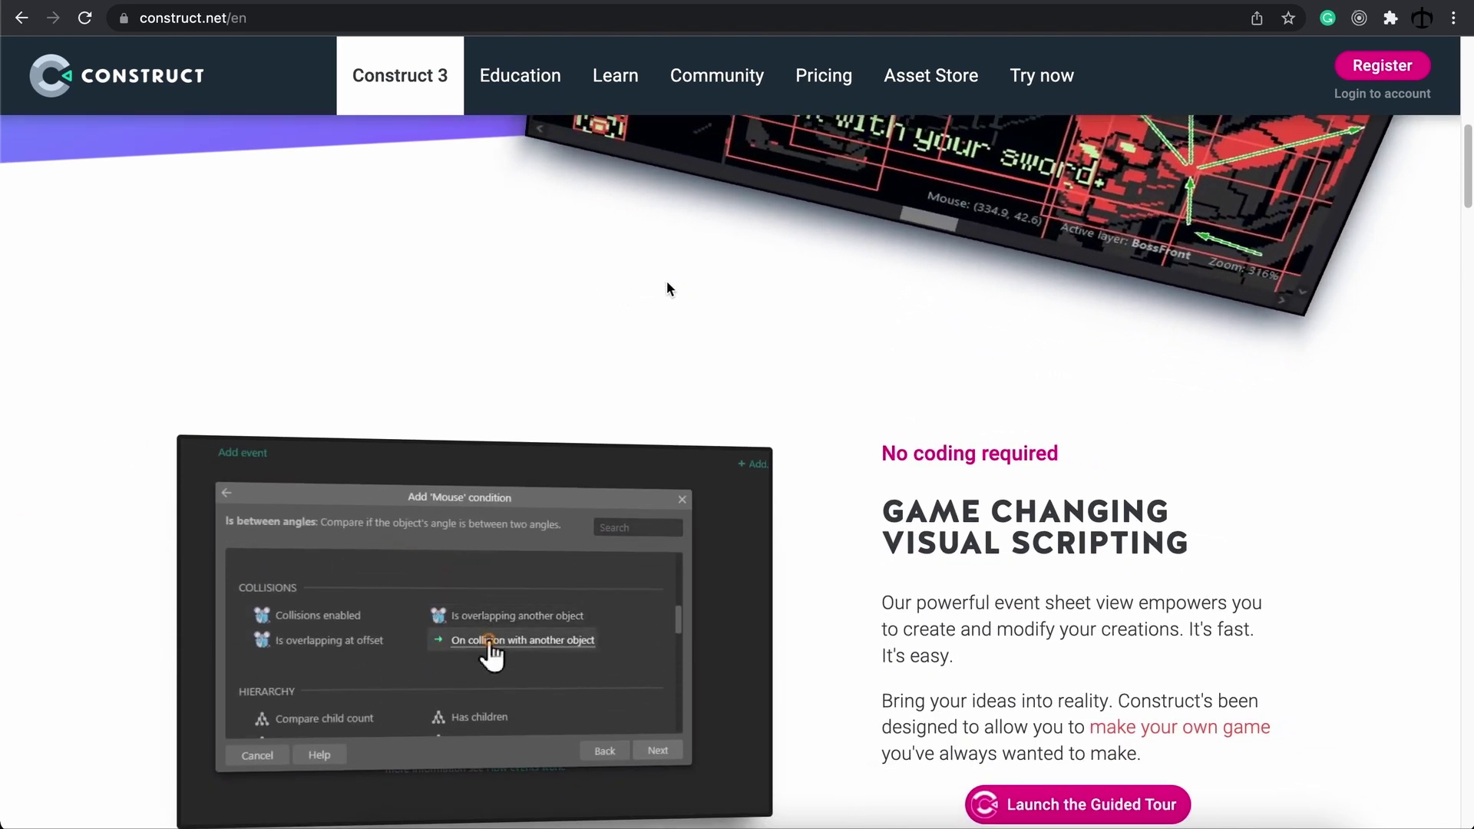
{"action": "scroll", "coordinate": [666, 288], "scroll_direction": "down", "scroll_amount": 3}
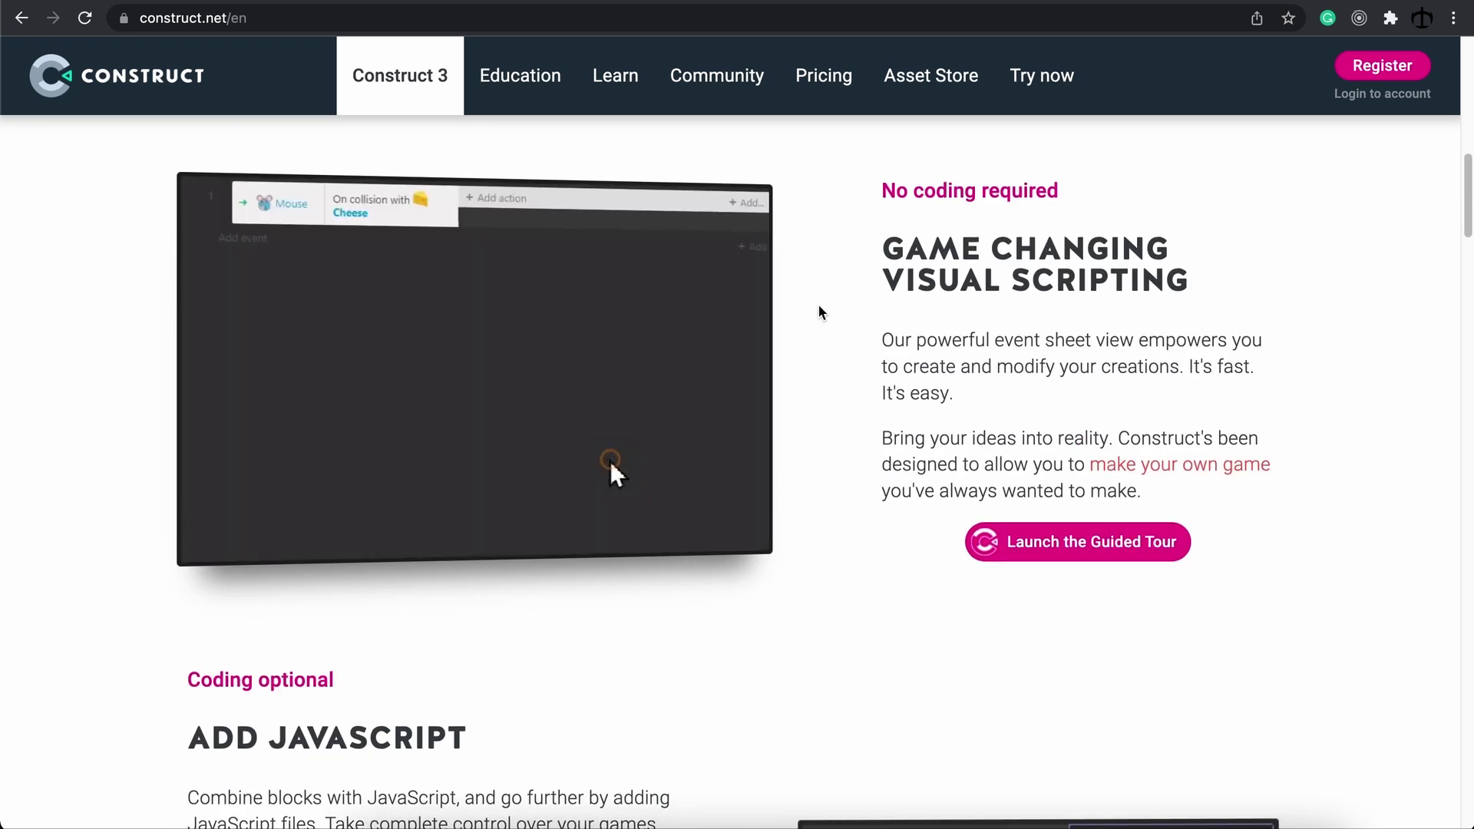
{"action": "scroll", "coordinate": [818, 306], "scroll_direction": "down", "scroll_amount": 5}
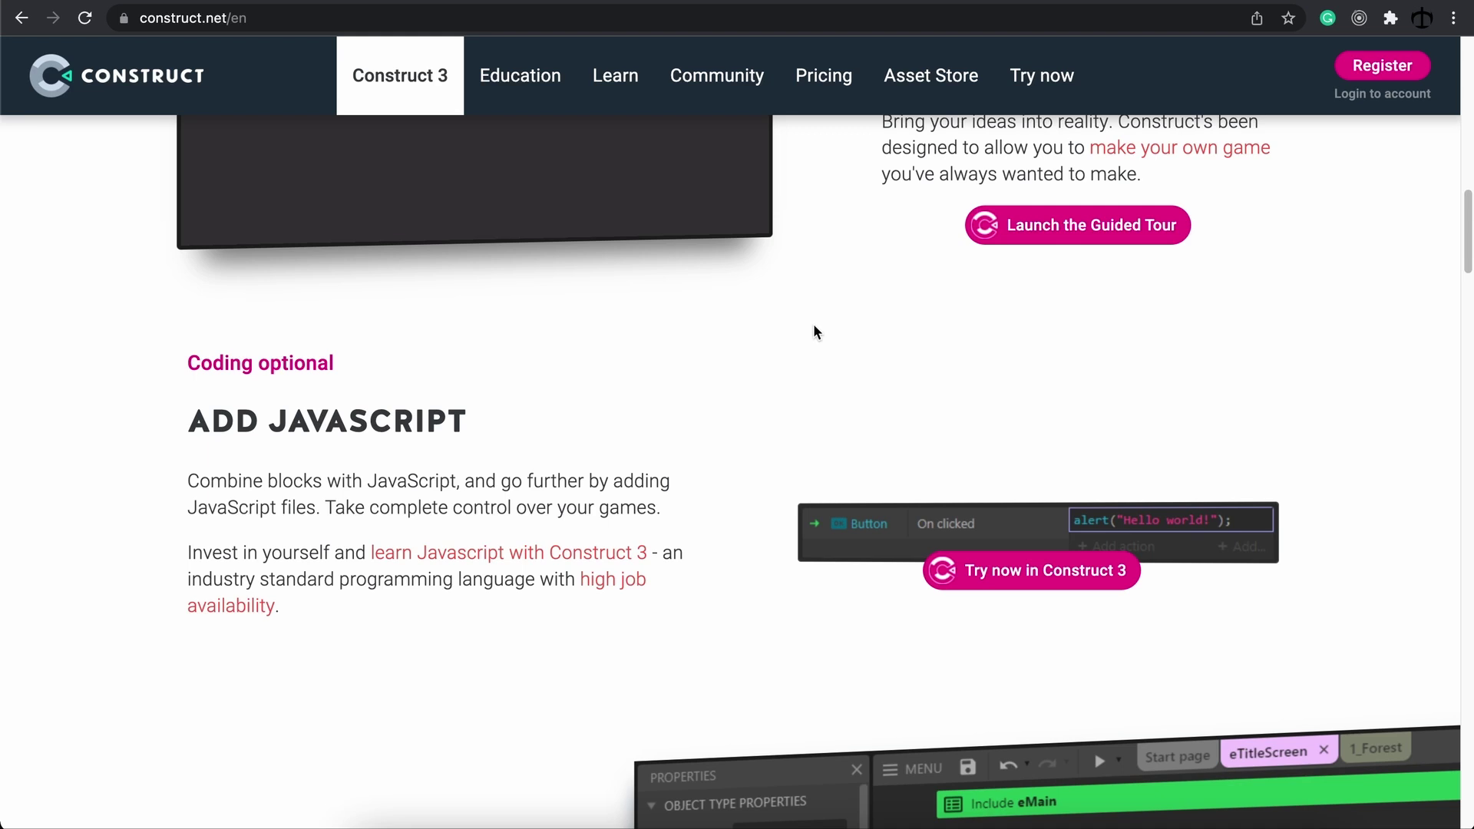
{"action": "scroll", "coordinate": [813, 323], "scroll_direction": "down", "scroll_amount": 3}
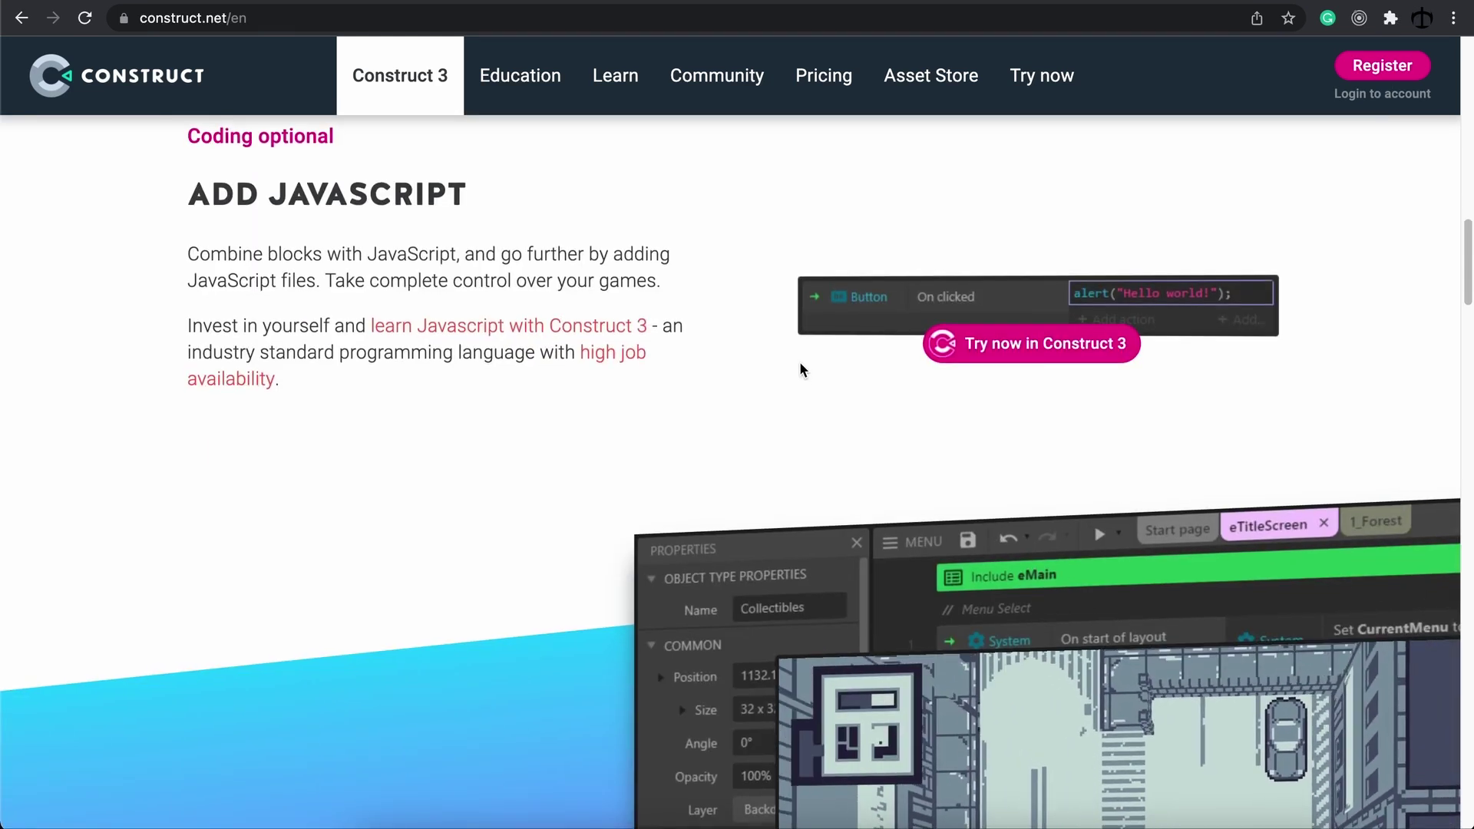
{"action": "scroll", "coordinate": [800, 363], "scroll_direction": "down", "scroll_amount": 1}
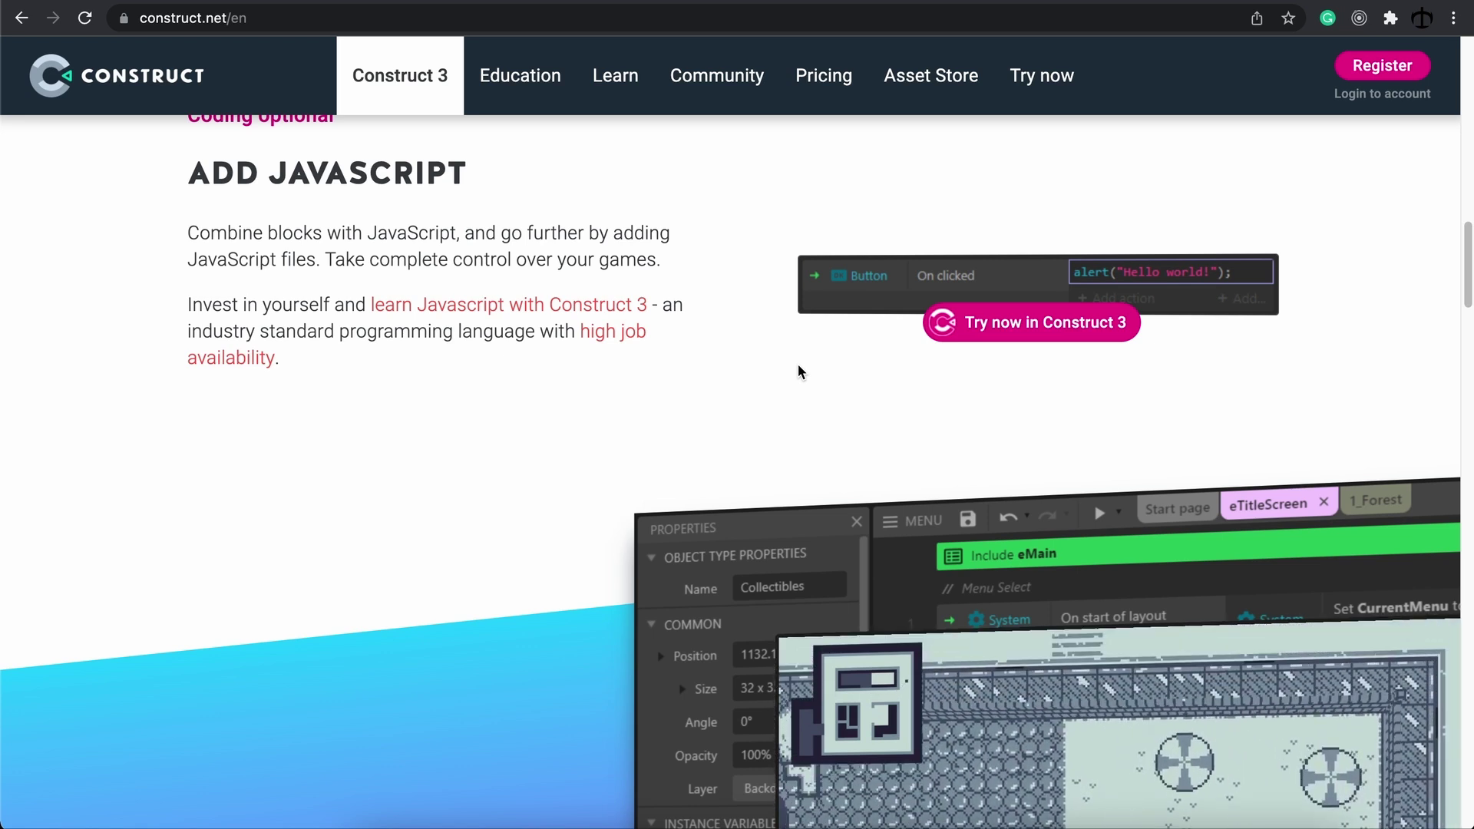
{"action": "scroll", "coordinate": [798, 372], "scroll_direction": "down", "scroll_amount": 3}
{"action": "scroll", "coordinate": [798, 365], "scroll_direction": "down", "scroll_amount": 3}
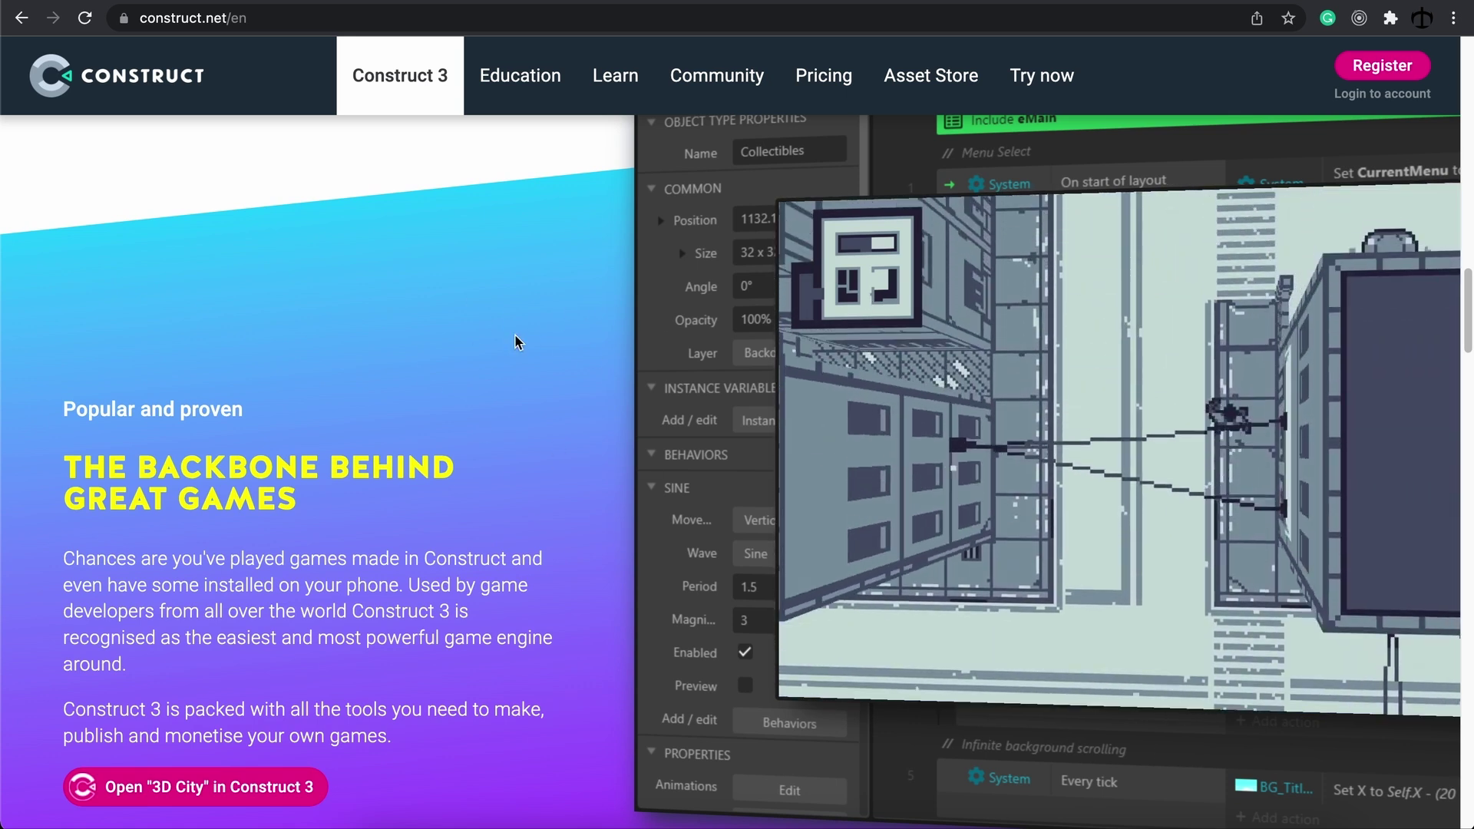
{"action": "scroll", "coordinate": [515, 335], "scroll_direction": "down", "scroll_amount": 1}
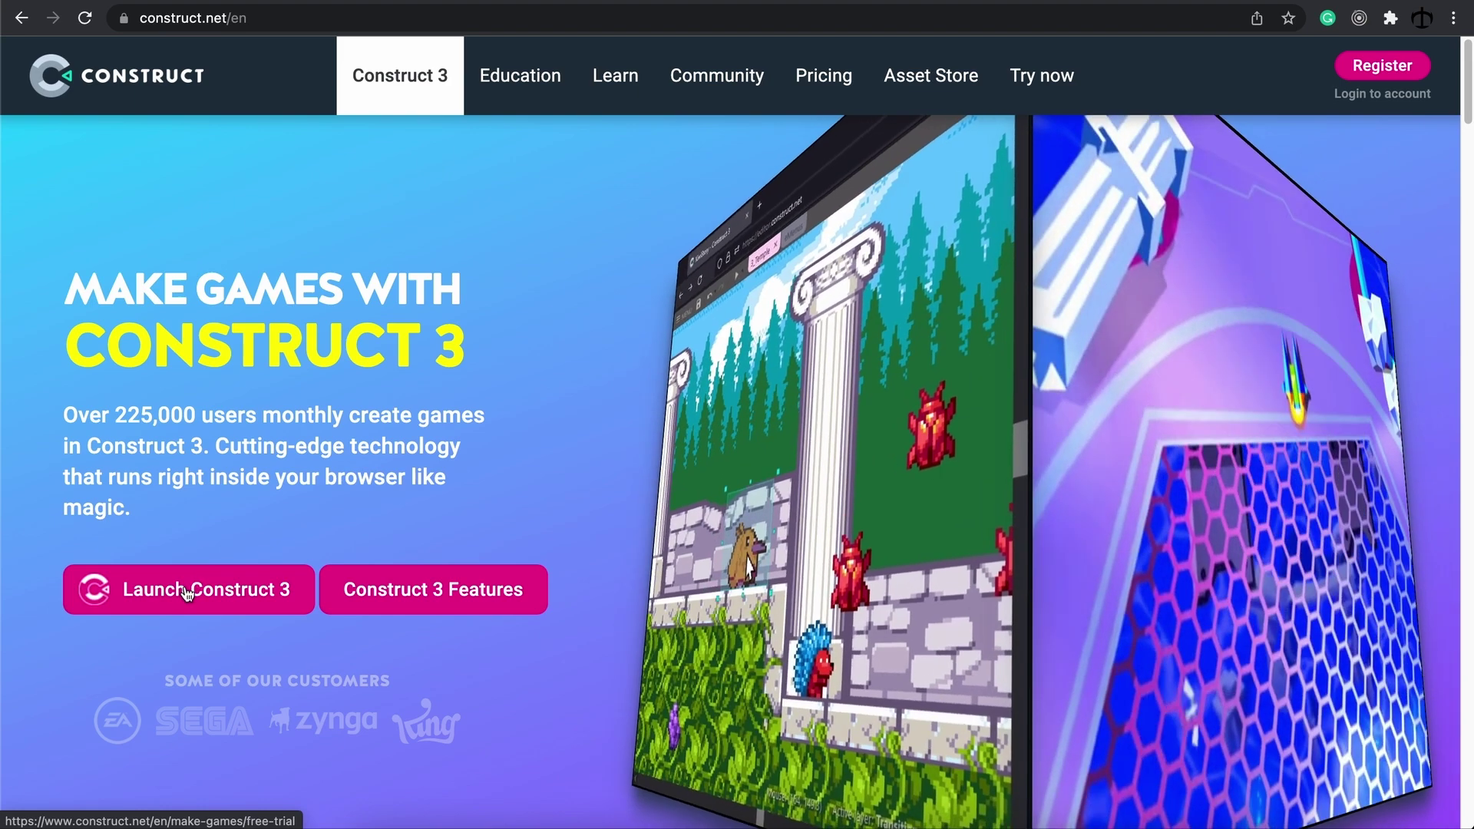
Launch the Construct 3 free trial in the browser and decline the guided tour.
{"action": "left_click", "coordinate": [188, 593]}
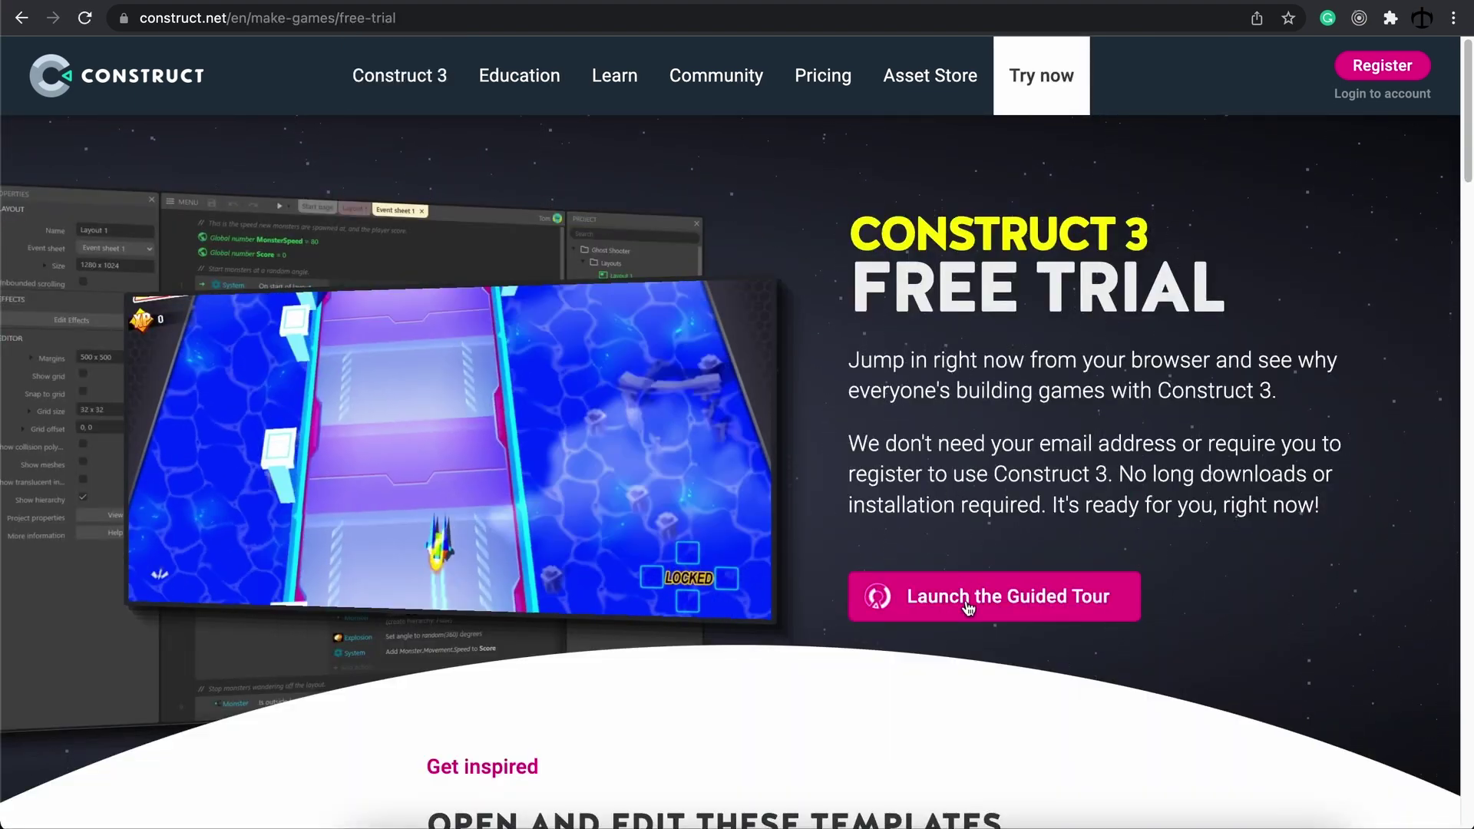
{"action": "left_click", "coordinate": [968, 609]}
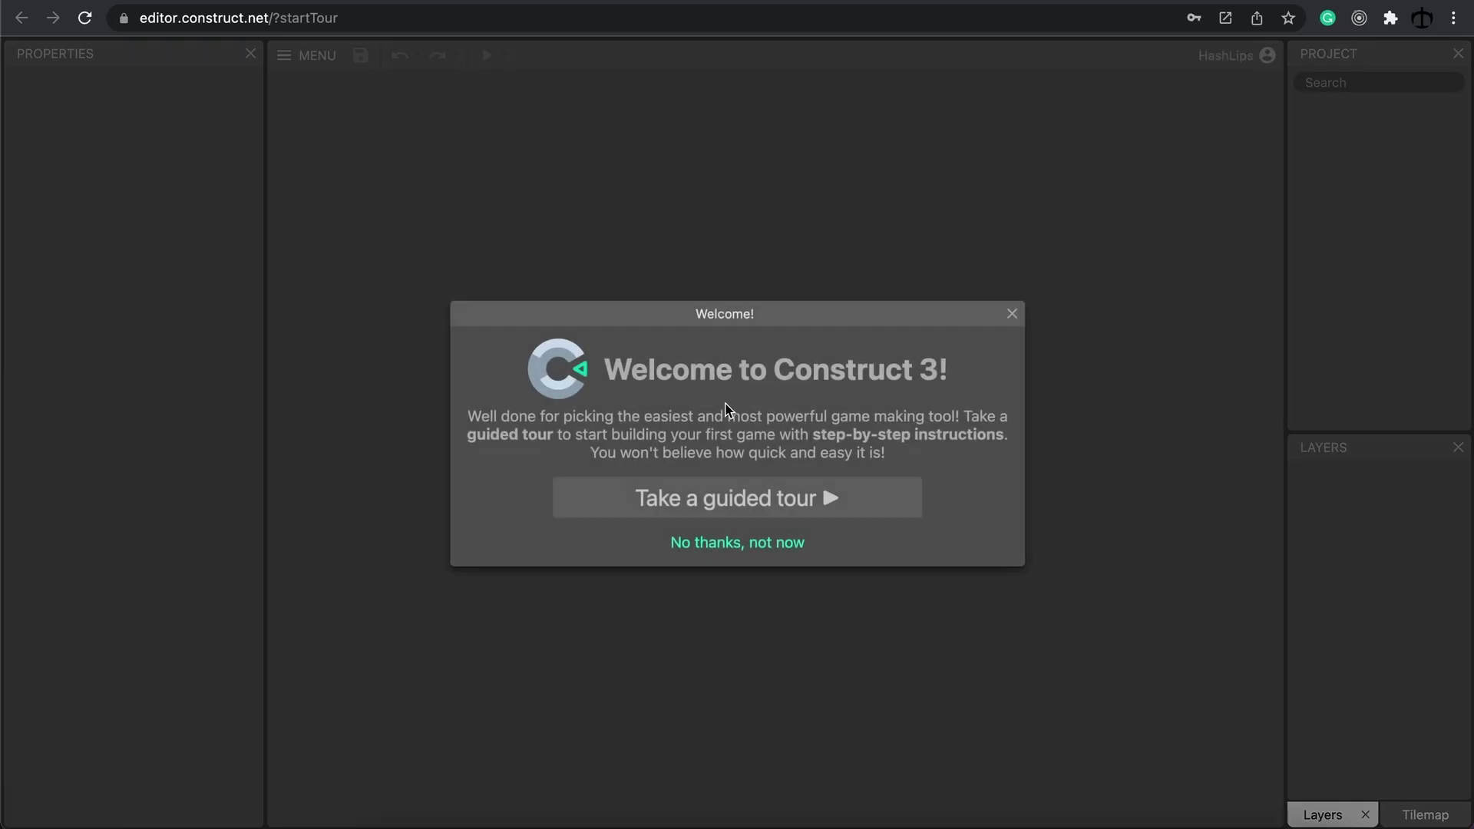
{"action": "left_click", "coordinate": [728, 545]}
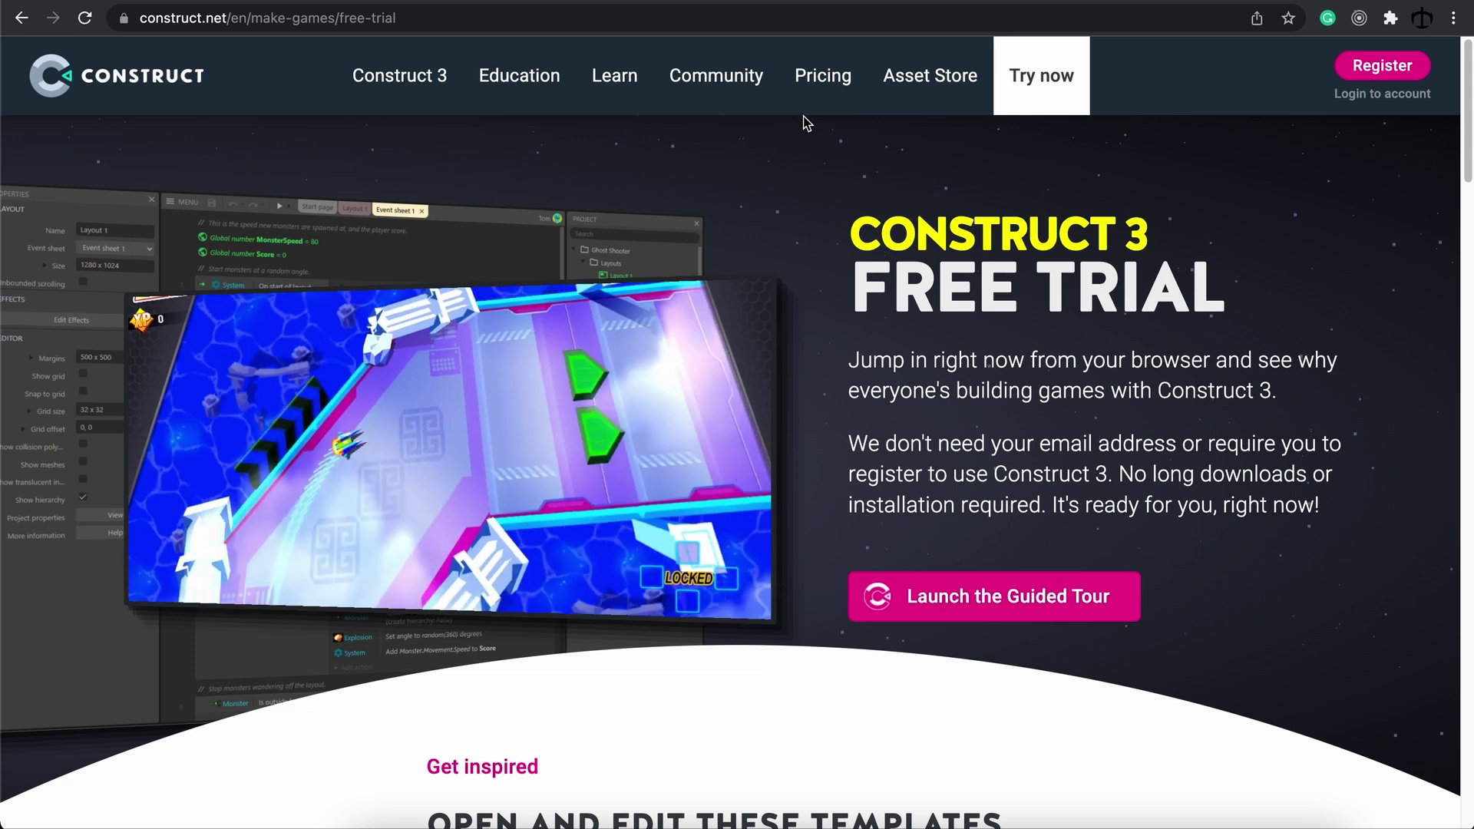
Open the Construct 3 pricing page and view the personal license plans for individuals.
{"action": "left_click", "coordinate": [810, 82]}
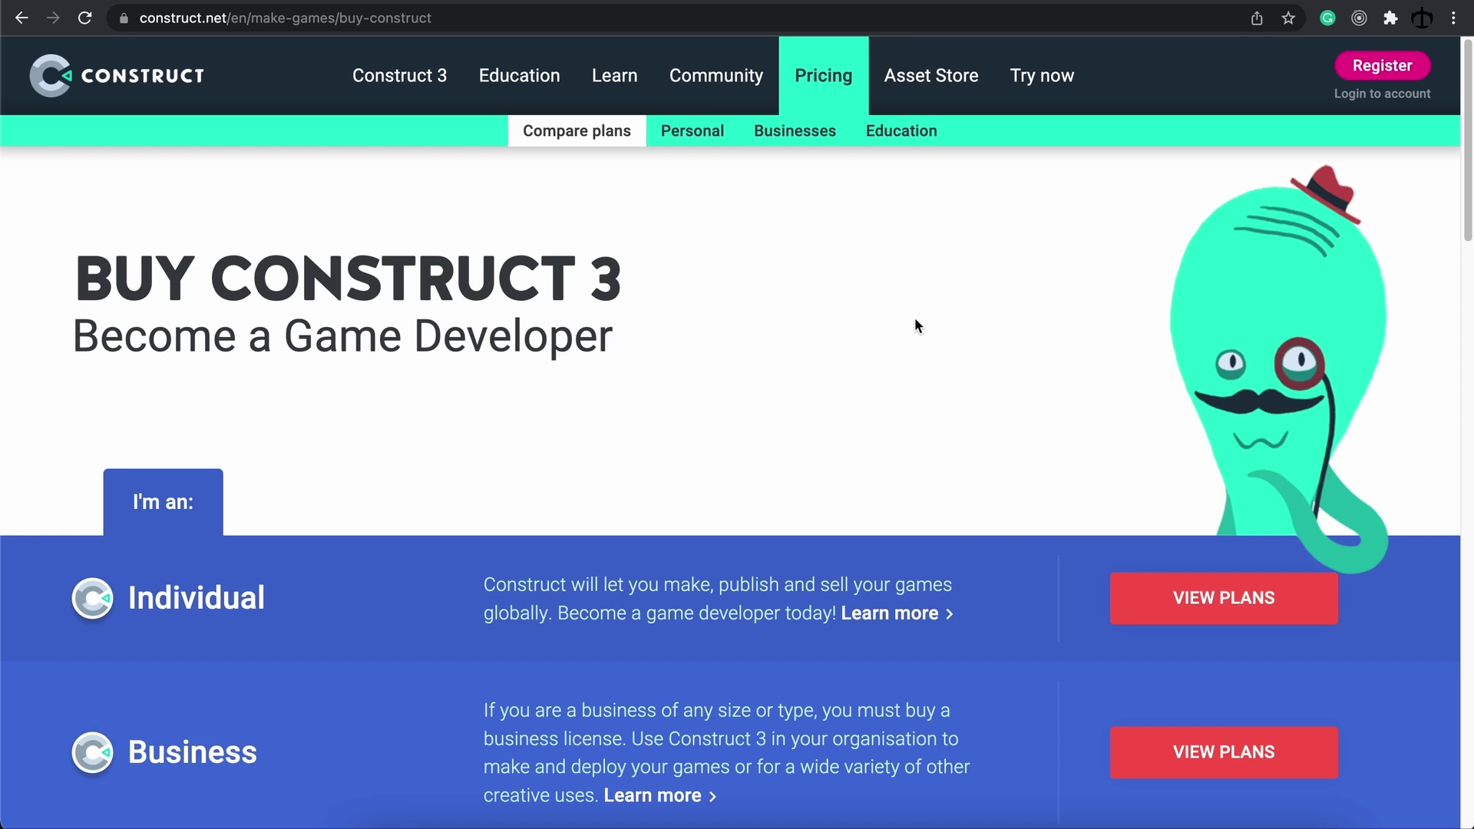
{"action": "scroll", "coordinate": [923, 323], "scroll_direction": "down", "scroll_amount": 2}
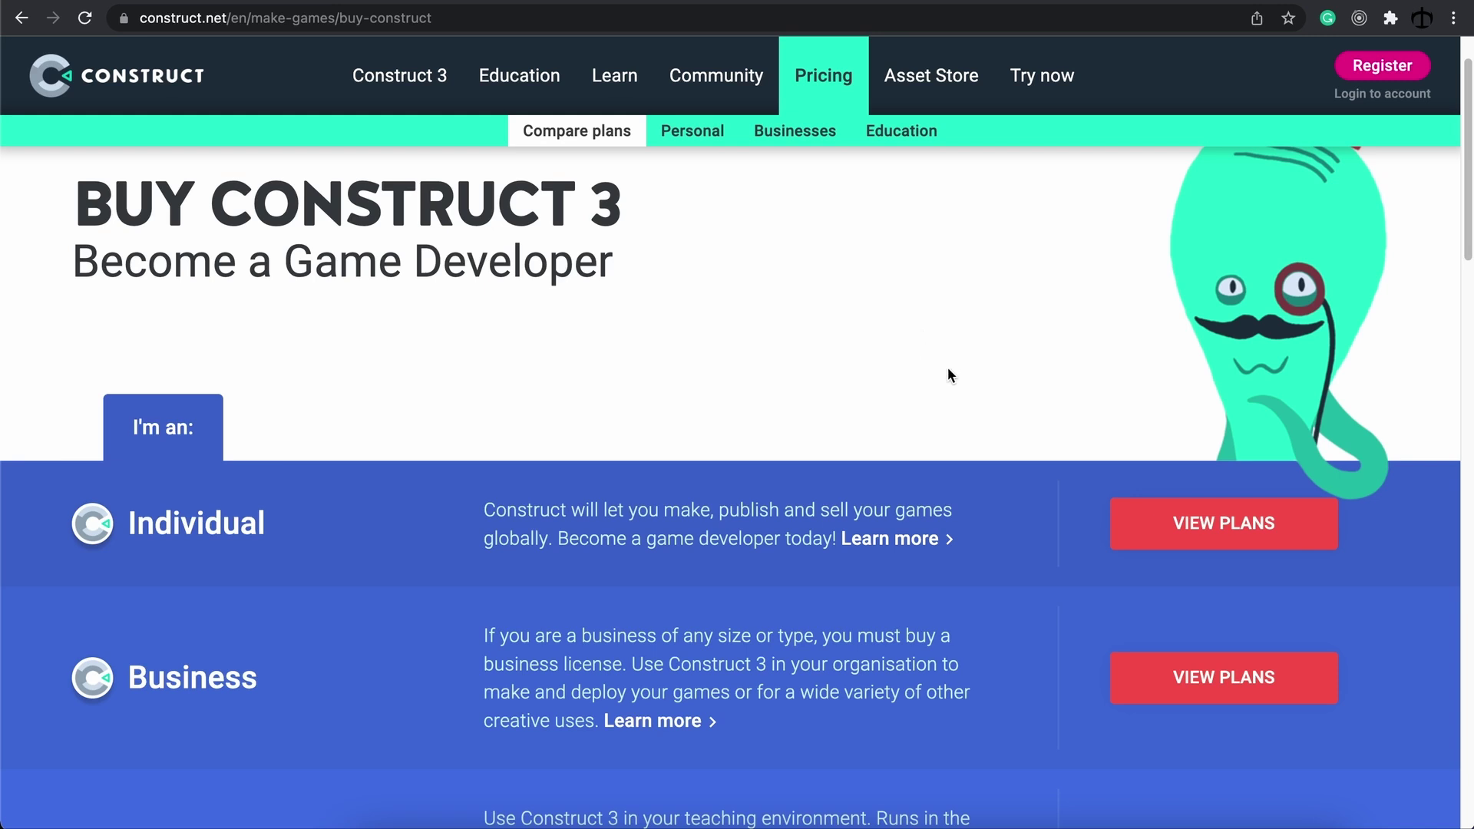
{"action": "left_click", "coordinate": [1182, 526]}
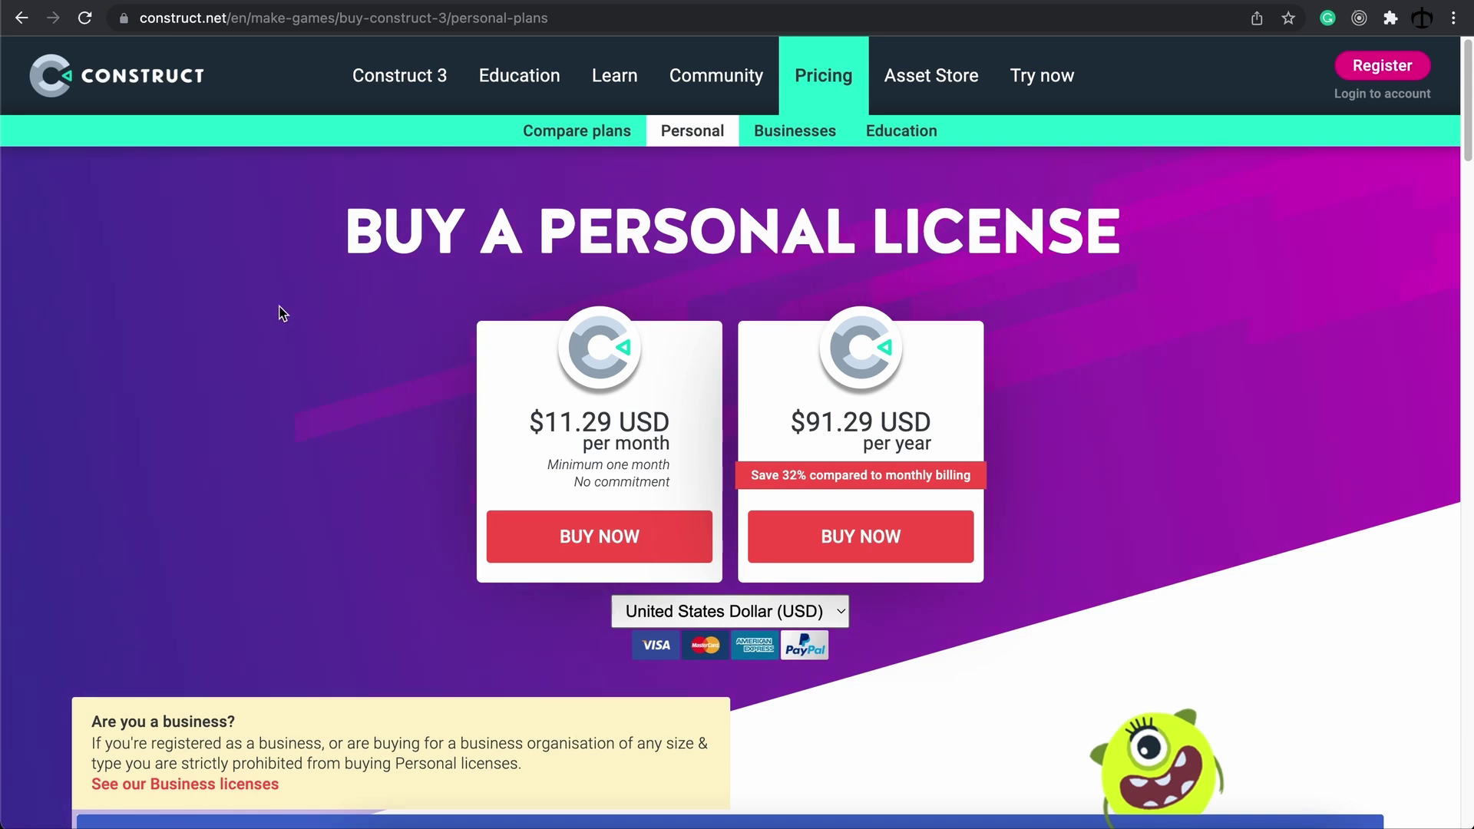
Return to the Construct home page and launch Construct 3.
{"action": "left_click", "coordinate": [128, 88]}
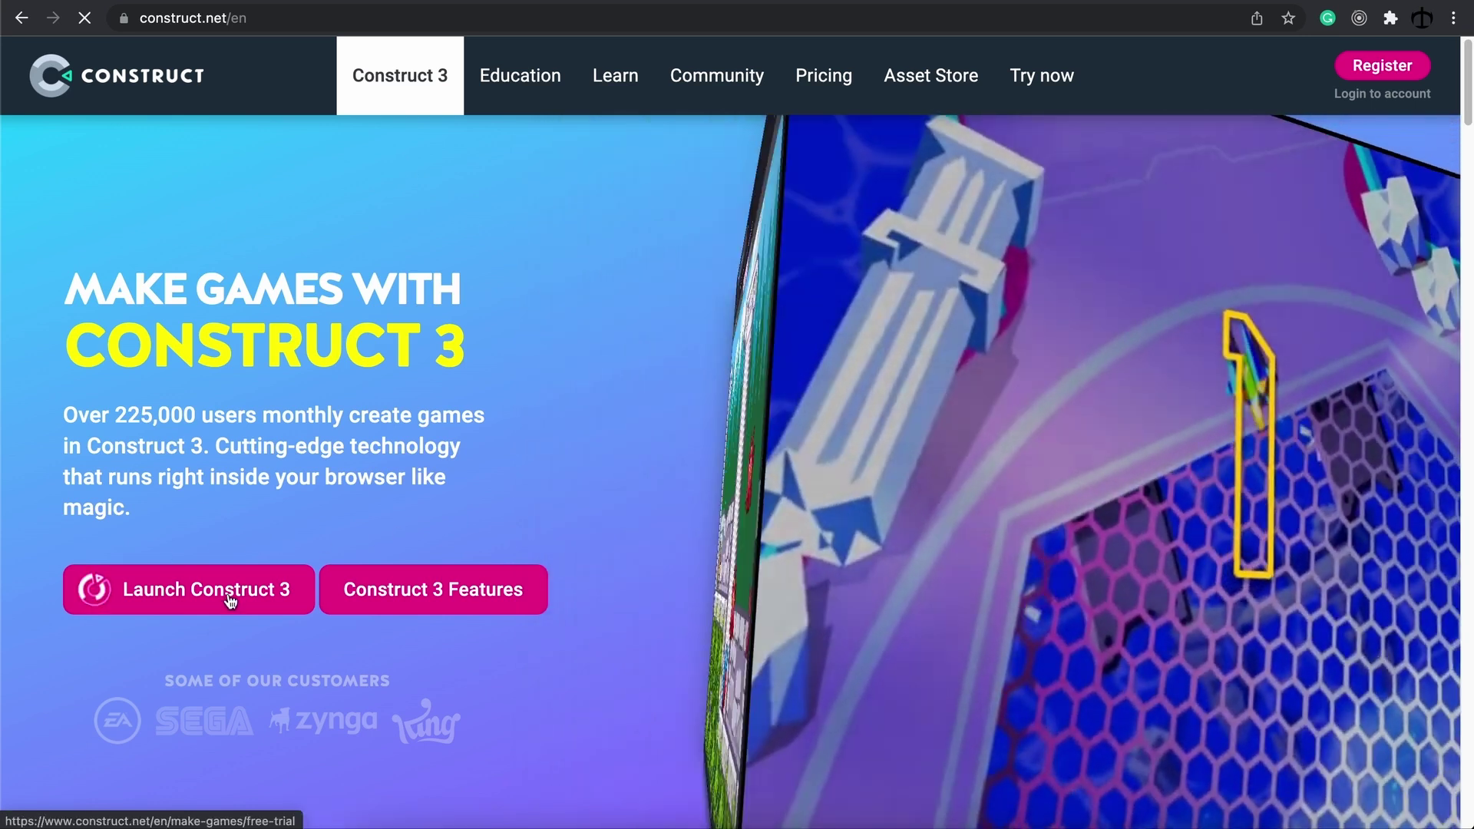
{"action": "left_click", "coordinate": [230, 597]}
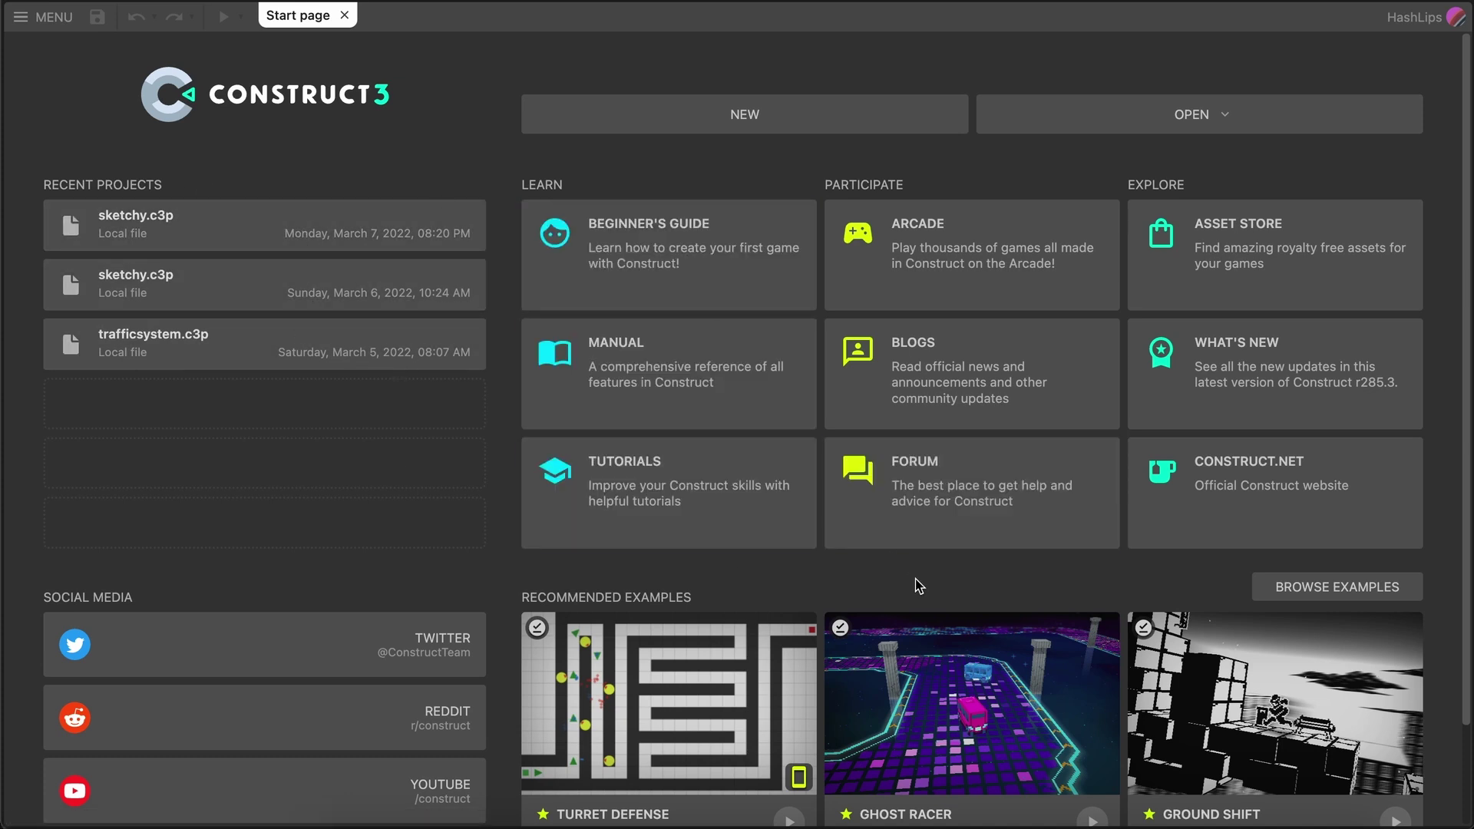
Open the example browser from the start page, skim the example projects and close the browser again.
{"action": "scroll", "coordinate": [852, 518], "scroll_direction": "down", "scroll_amount": 2}
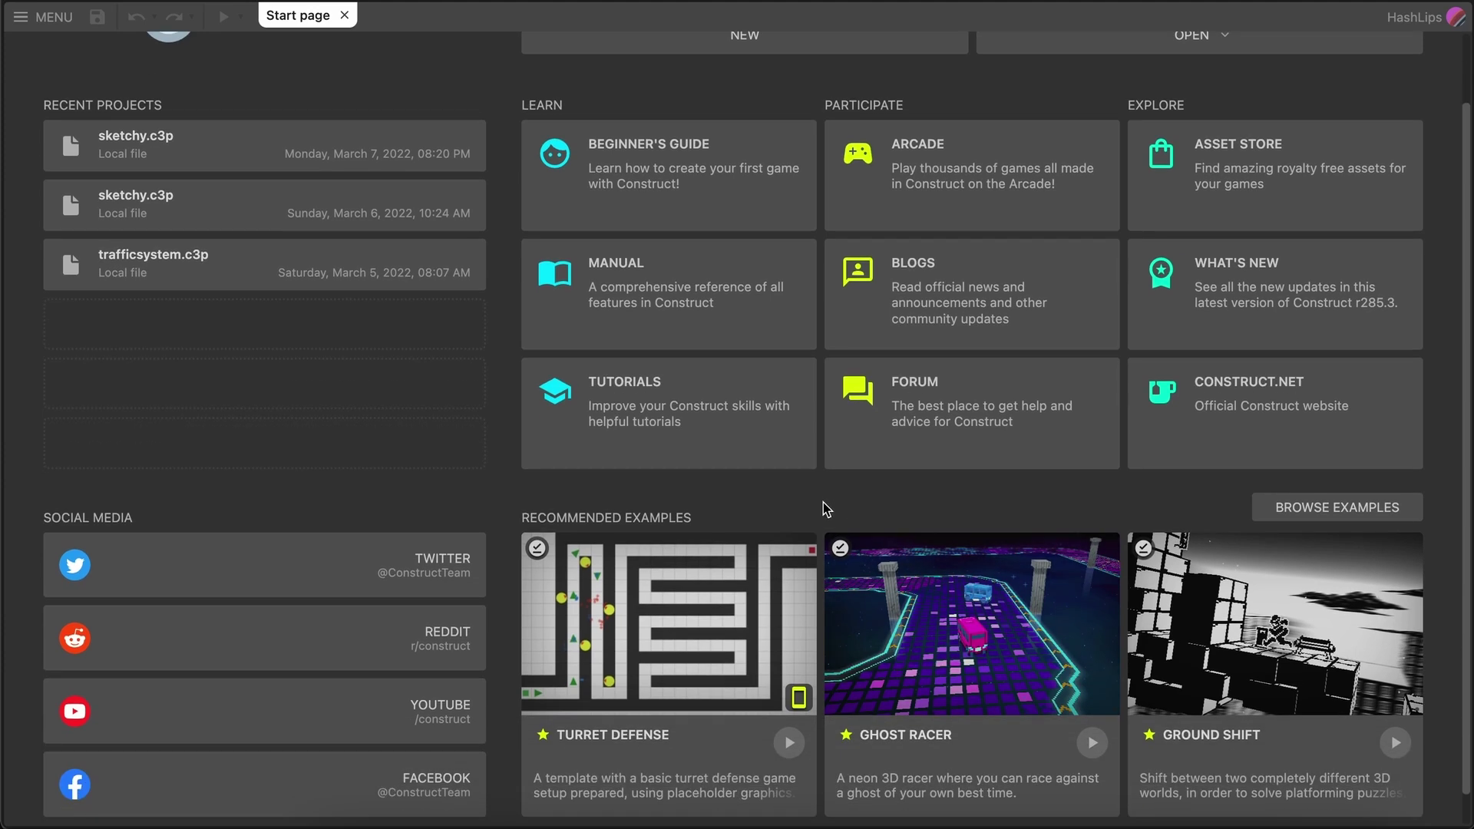
{"action": "scroll", "coordinate": [818, 500], "scroll_direction": "down", "scroll_amount": 1}
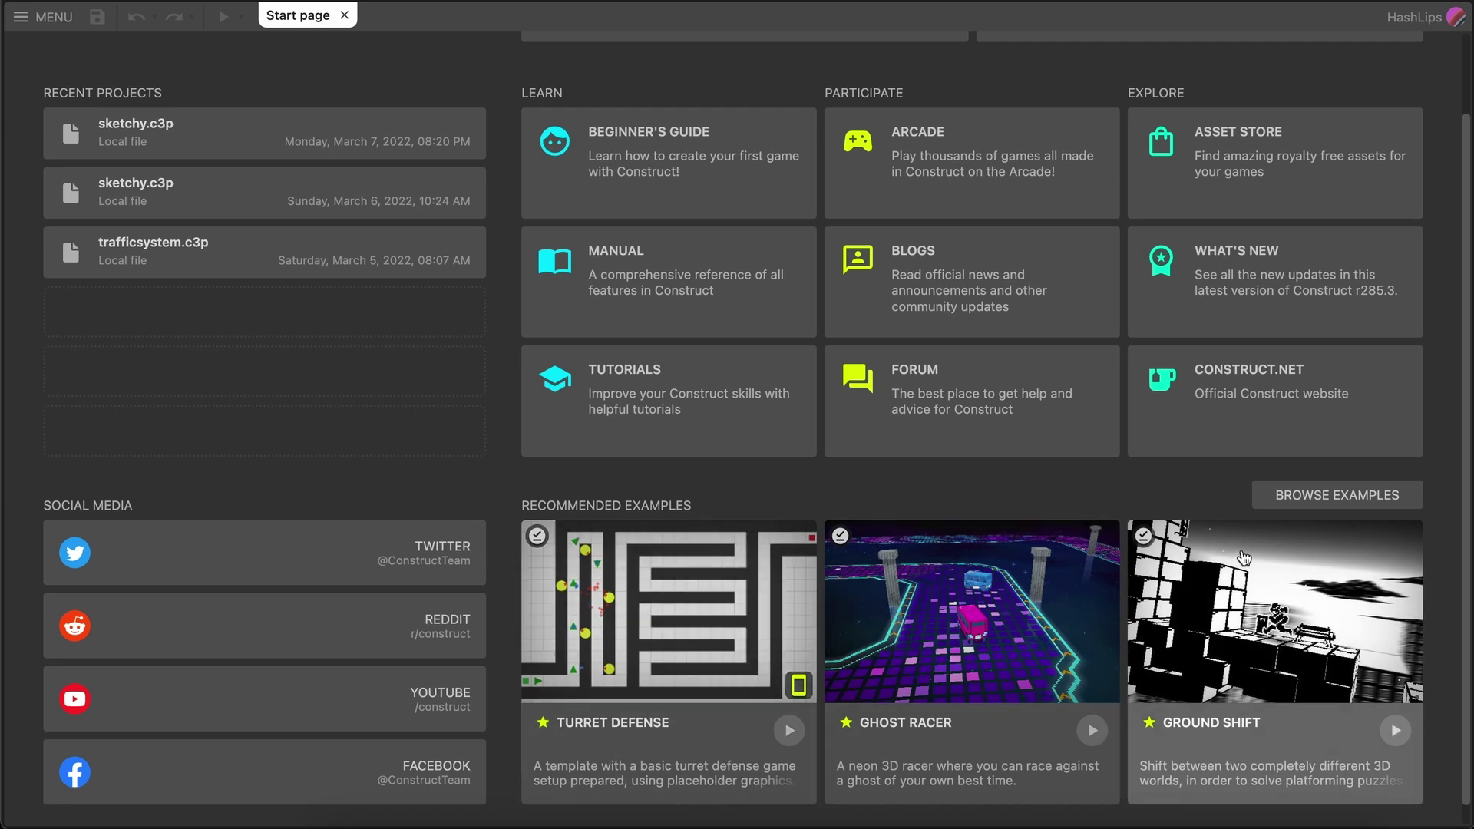
{"action": "left_click", "coordinate": [1355, 496]}
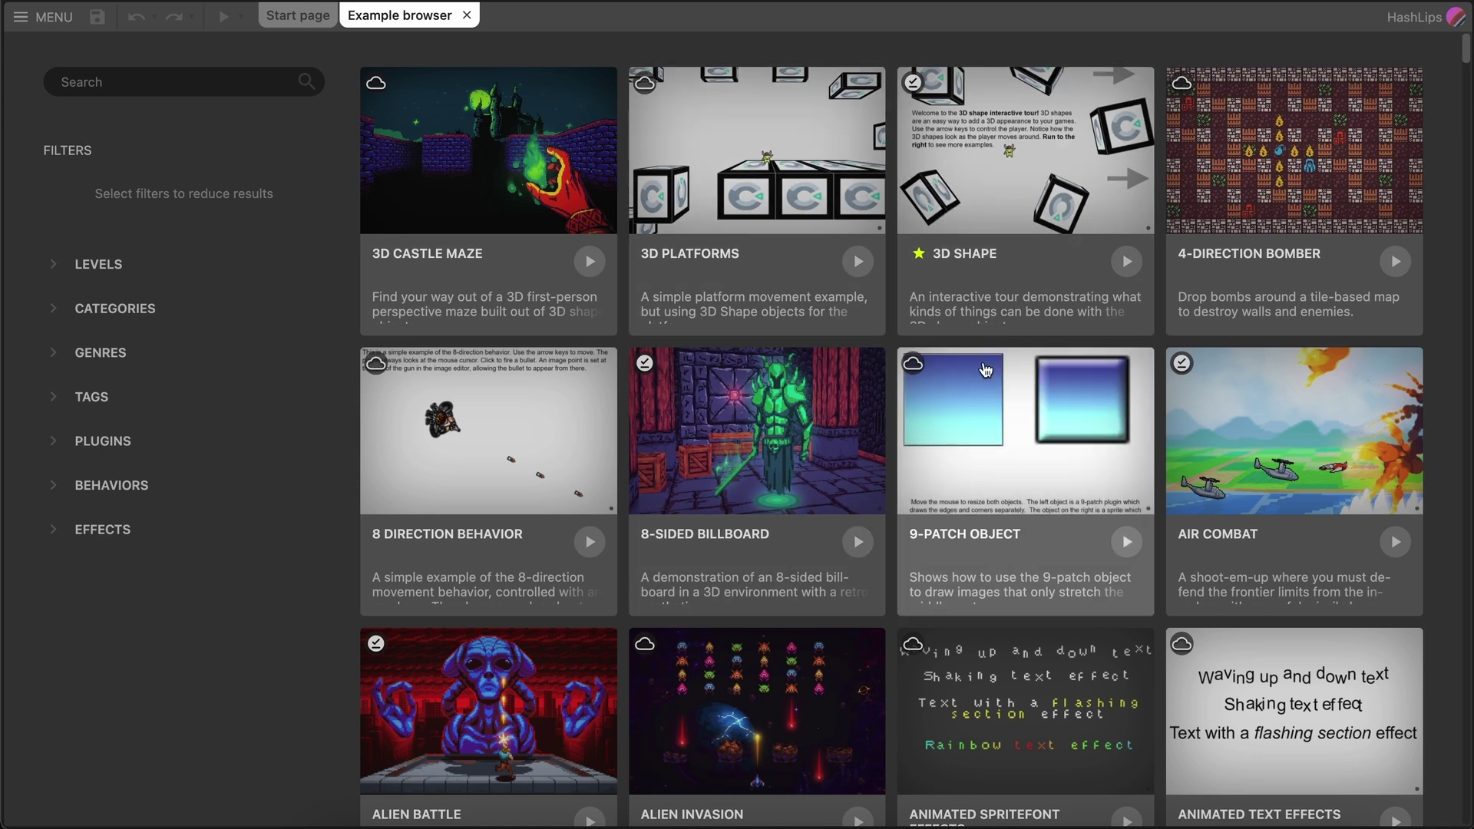
{"action": "scroll", "coordinate": [967, 390], "scroll_direction": "down", "scroll_amount": 2}
{"action": "scroll", "coordinate": [967, 390], "scroll_direction": "down", "scroll_amount": 10}
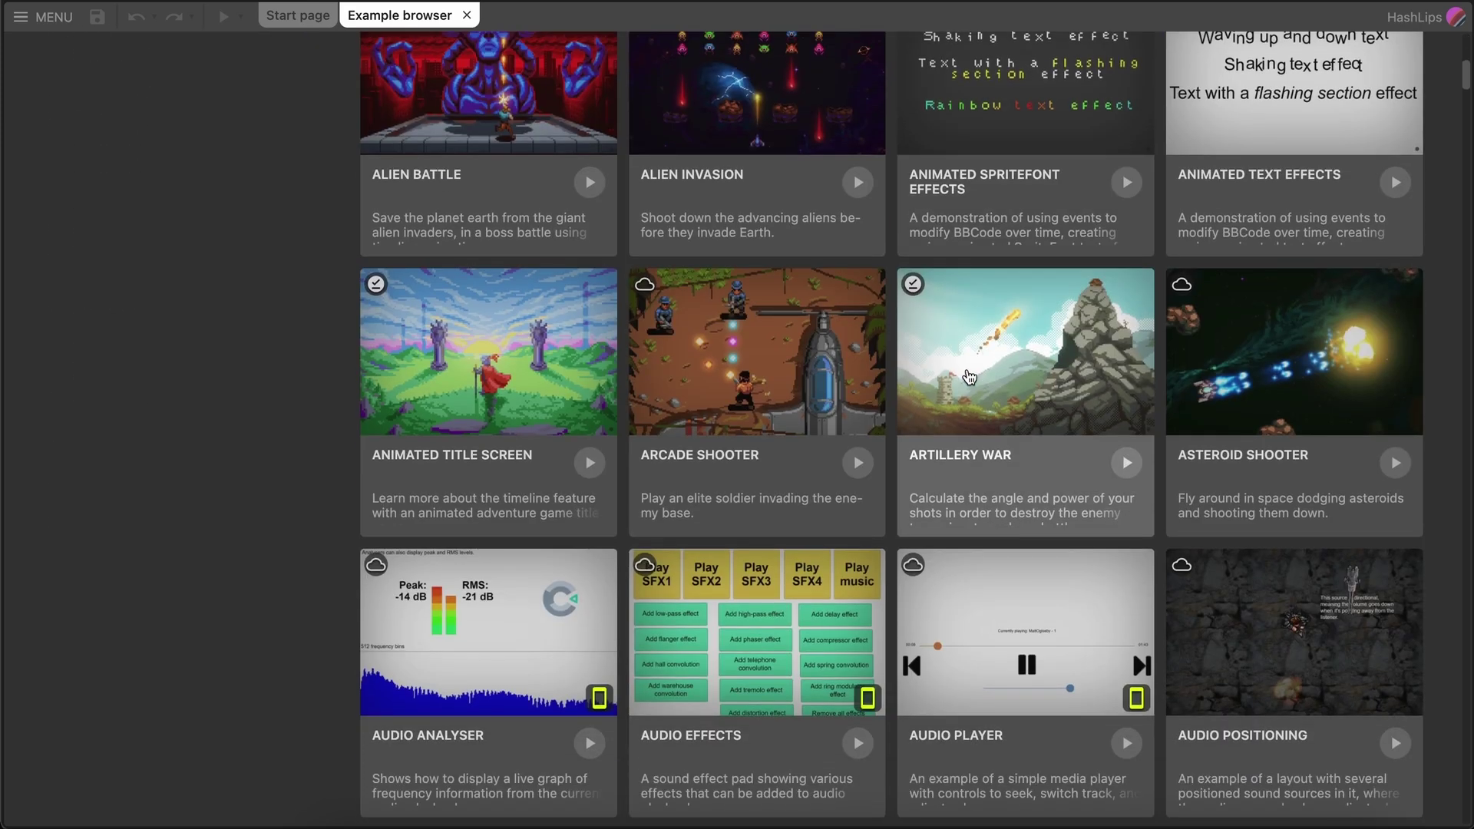
{"action": "scroll", "coordinate": [971, 380], "scroll_direction": "up", "scroll_amount": 12}
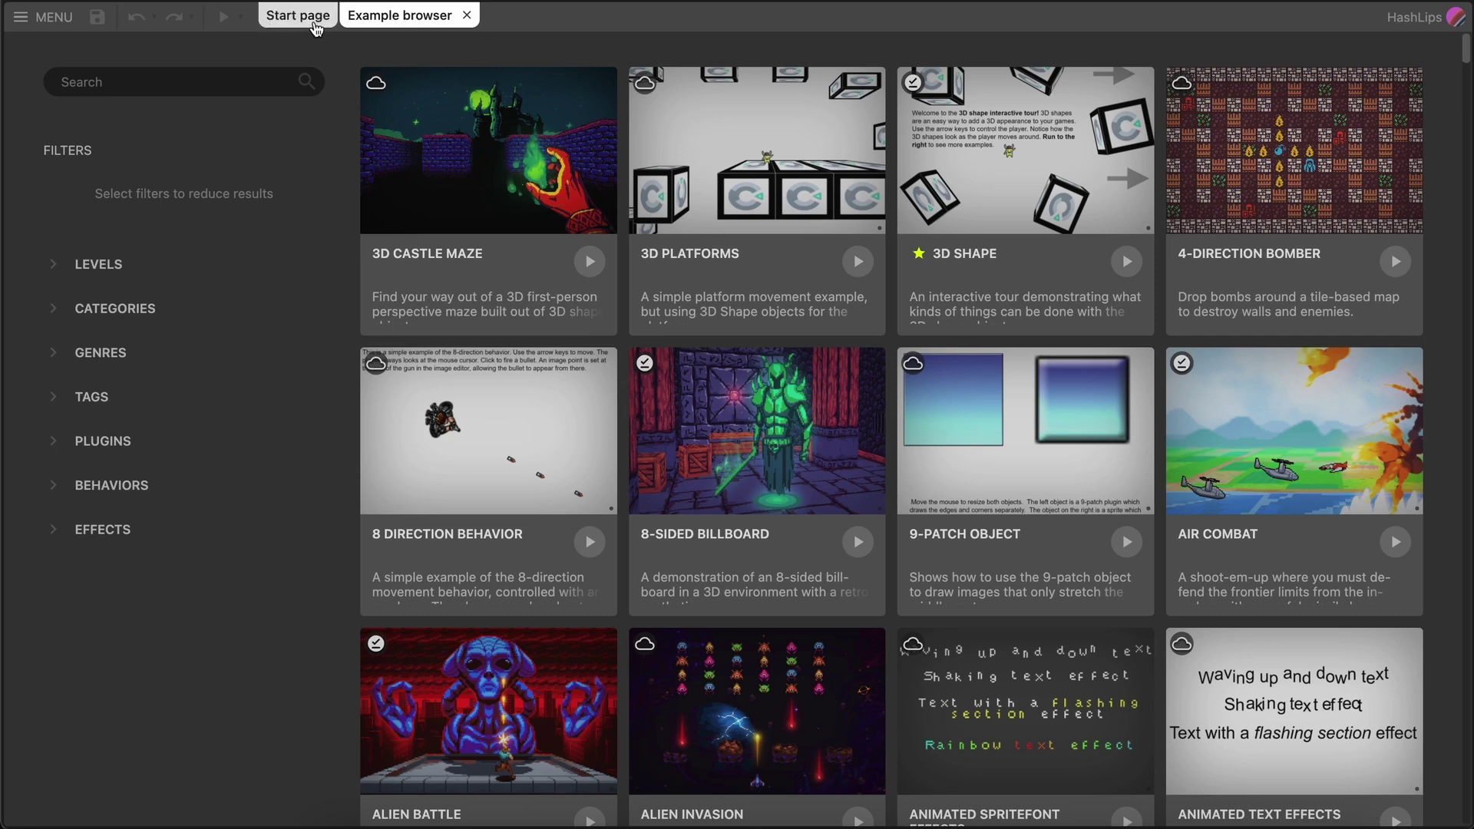
{"action": "left_click", "coordinate": [311, 23]}
{"action": "left_click", "coordinate": [406, 23]}
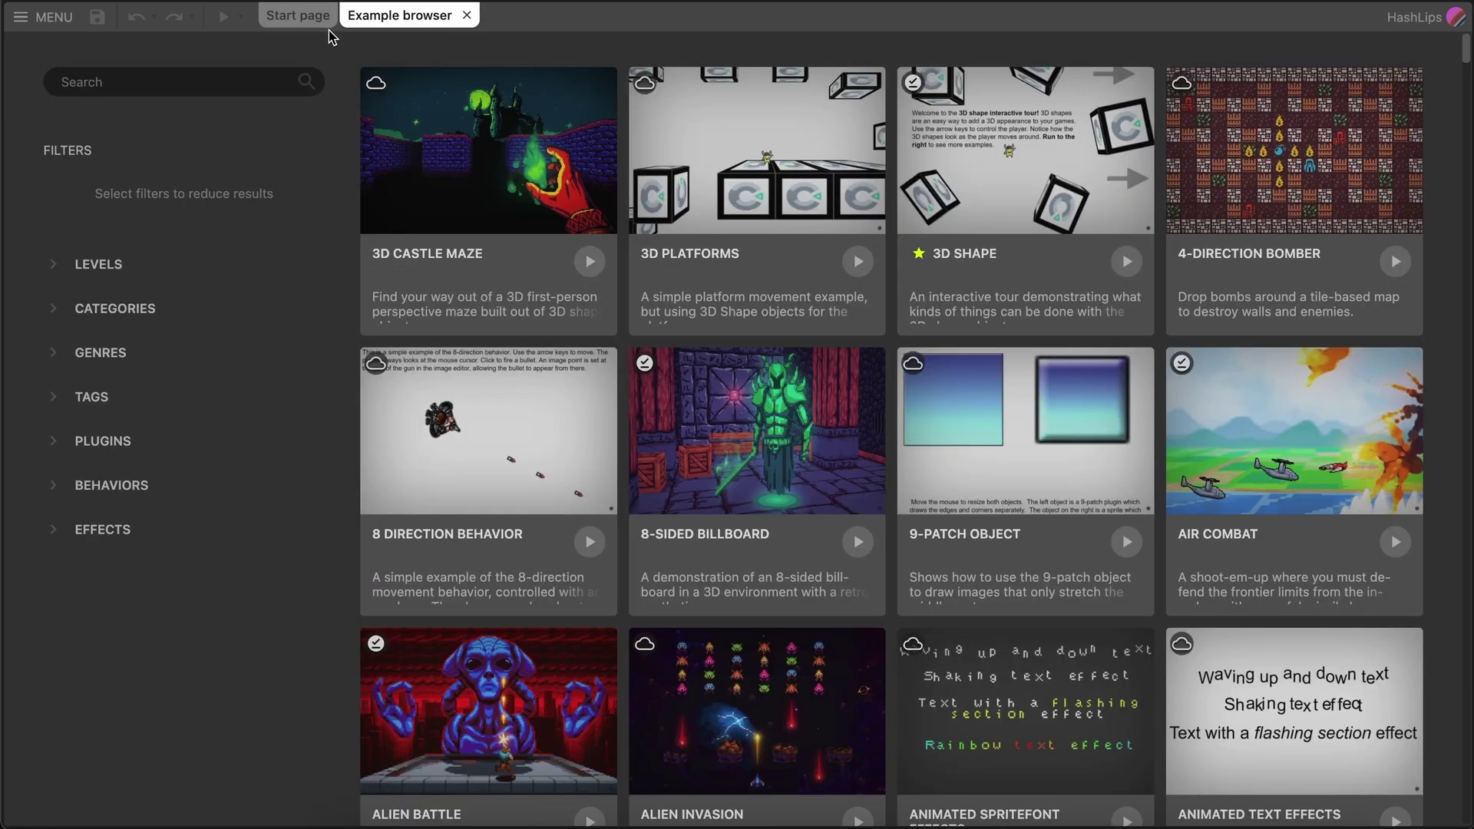
{"action": "left_click", "coordinate": [466, 16]}
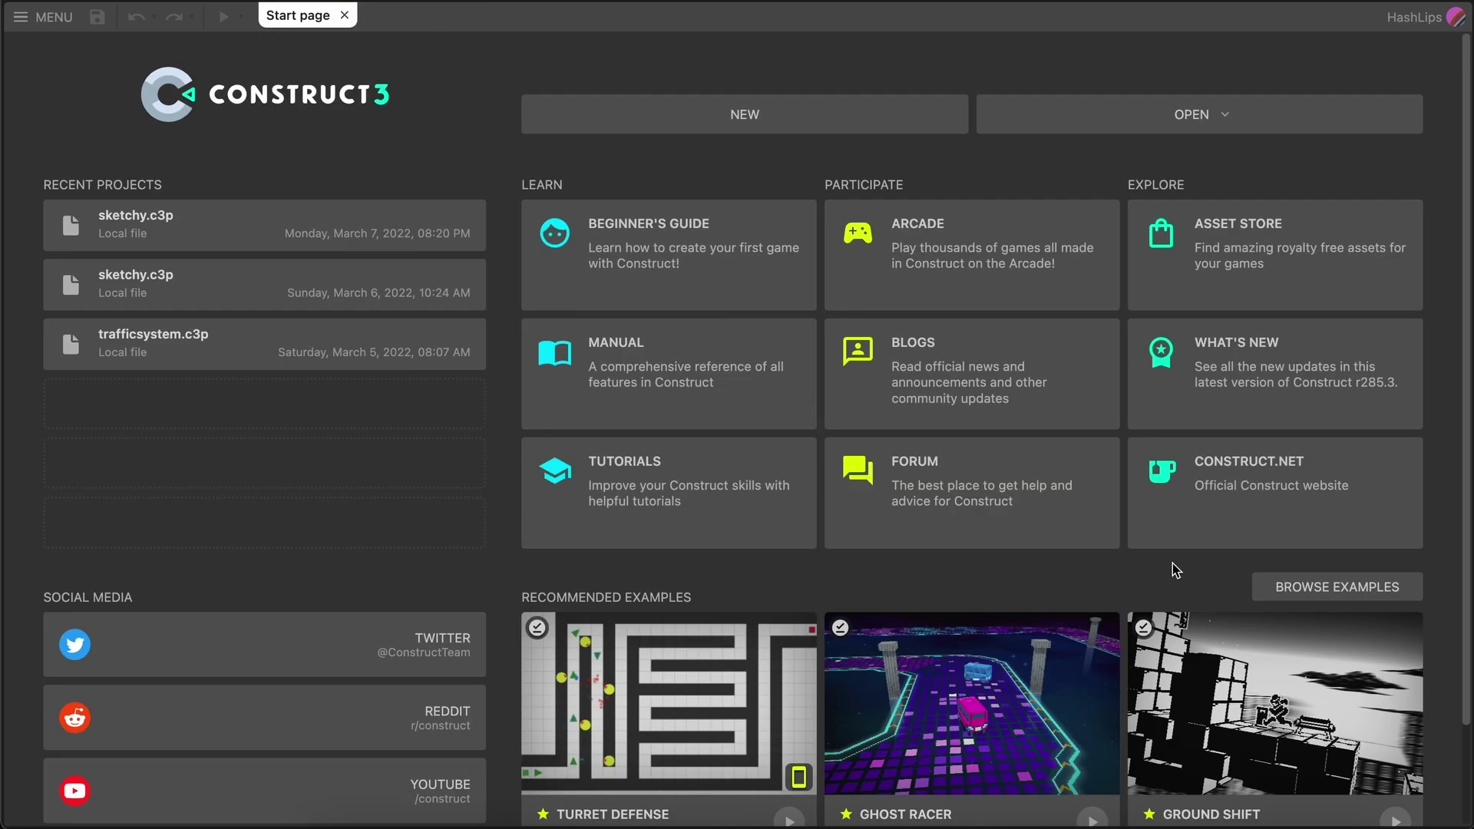
Reopen the example browser, examine the example games and feature demos further down the list, and return to the start page.
{"action": "left_click", "coordinate": [1297, 594]}
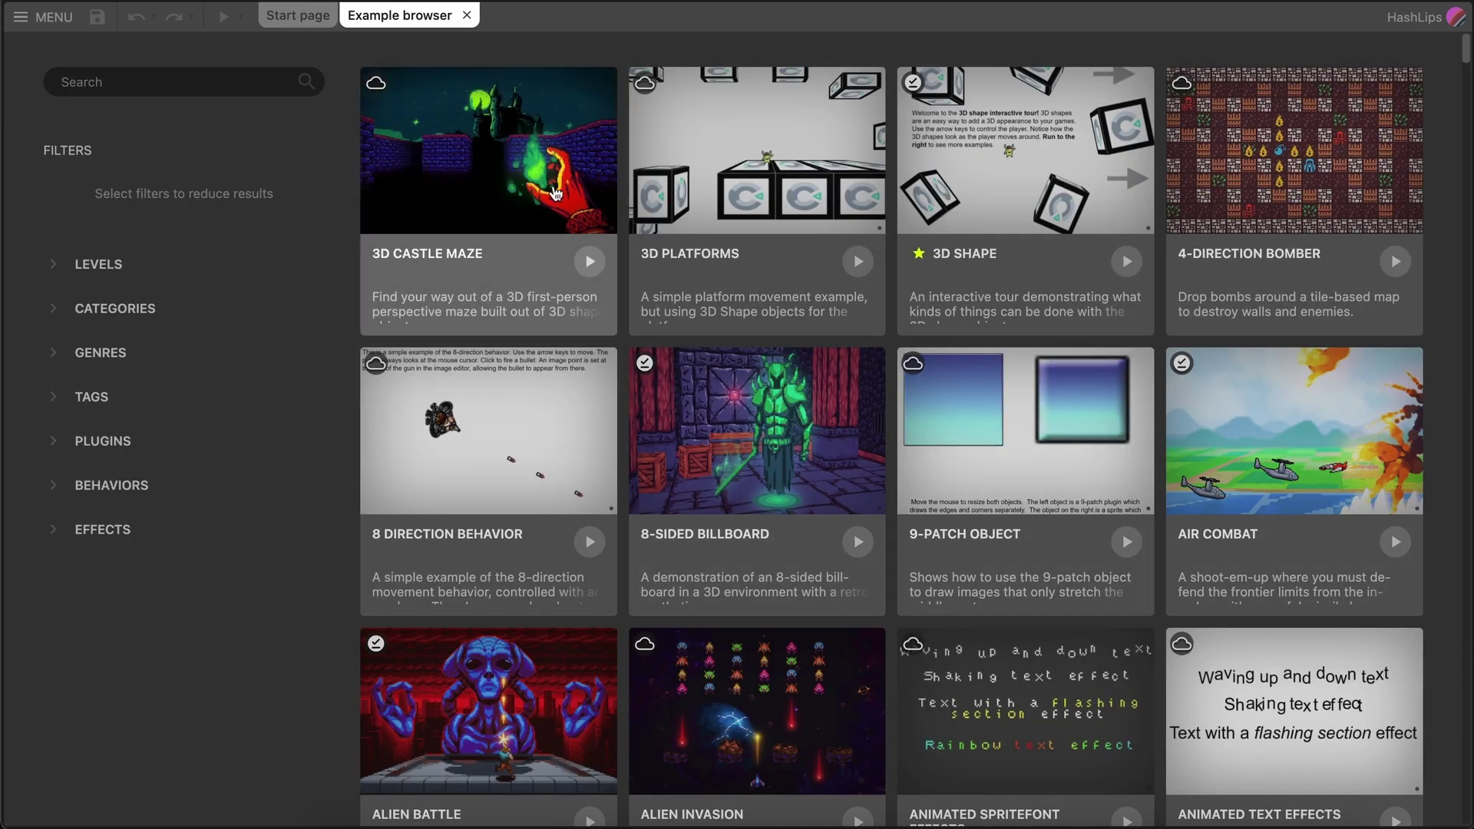
{"action": "scroll", "coordinate": [936, 269], "scroll_direction": "down", "scroll_amount": 2}
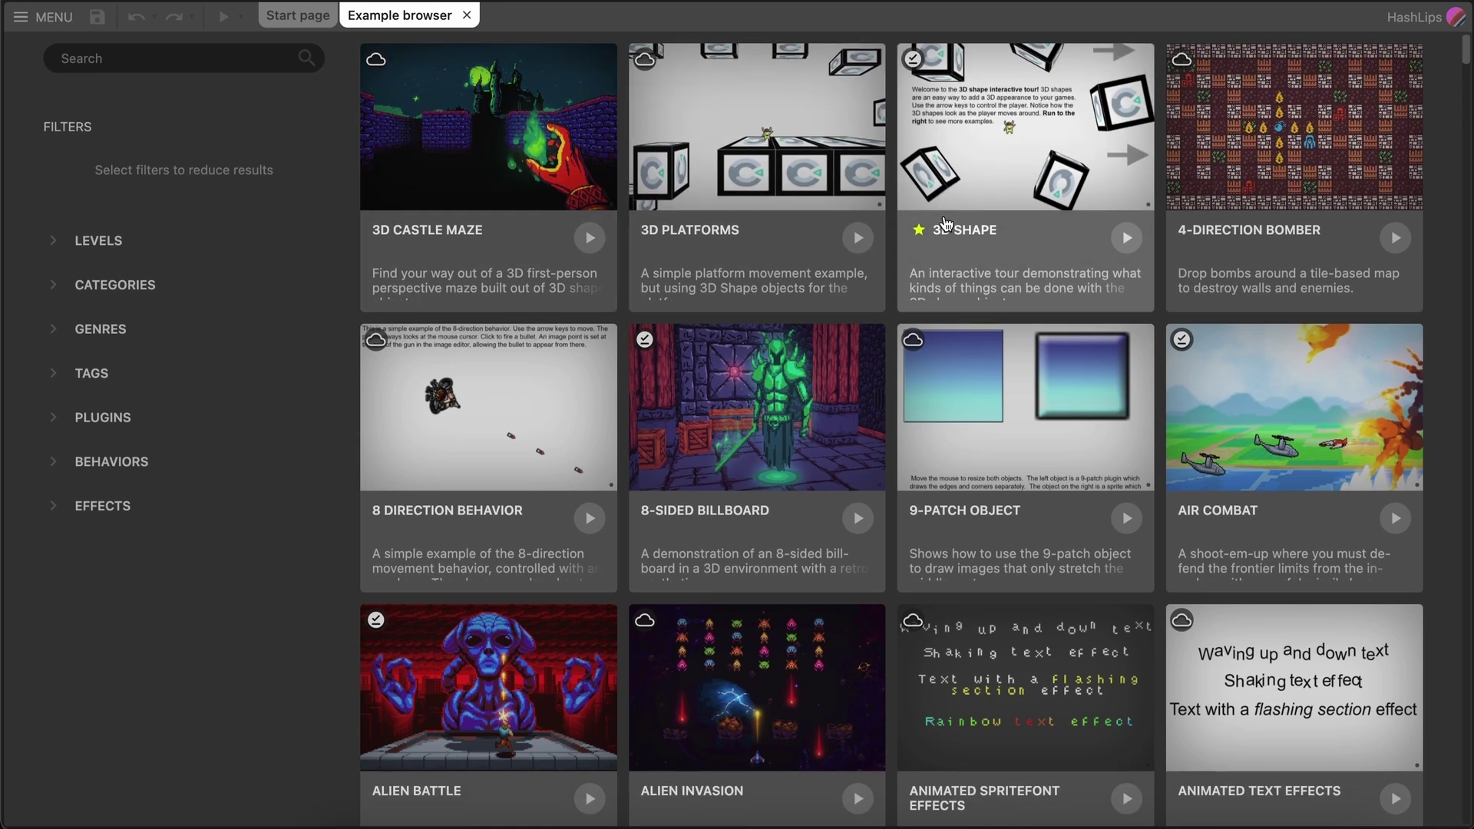
{"action": "scroll", "coordinate": [937, 269], "scroll_direction": "down", "scroll_amount": 2}
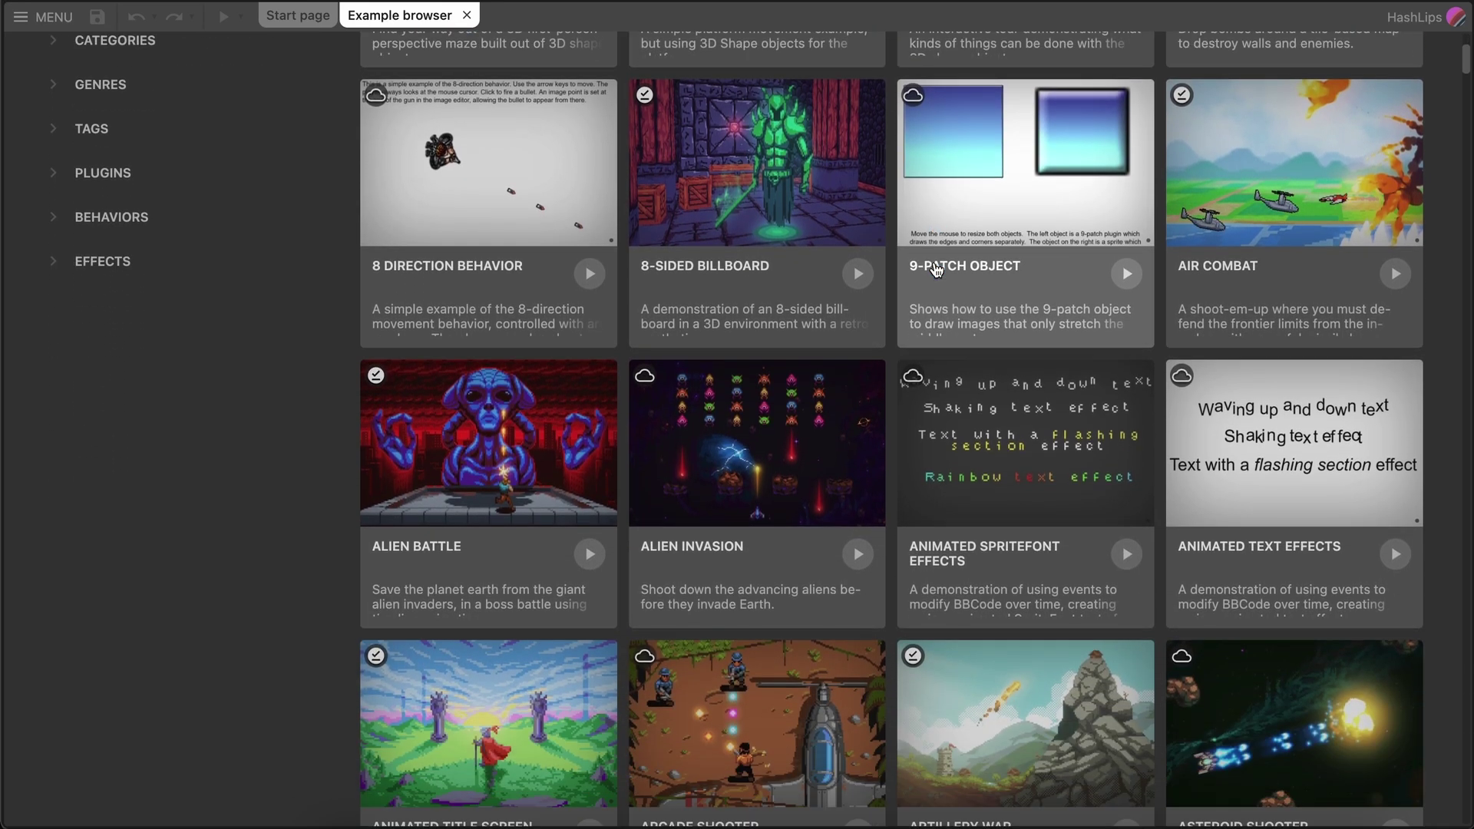
{"action": "scroll", "coordinate": [883, 307], "scroll_direction": "up", "scroll_amount": 4}
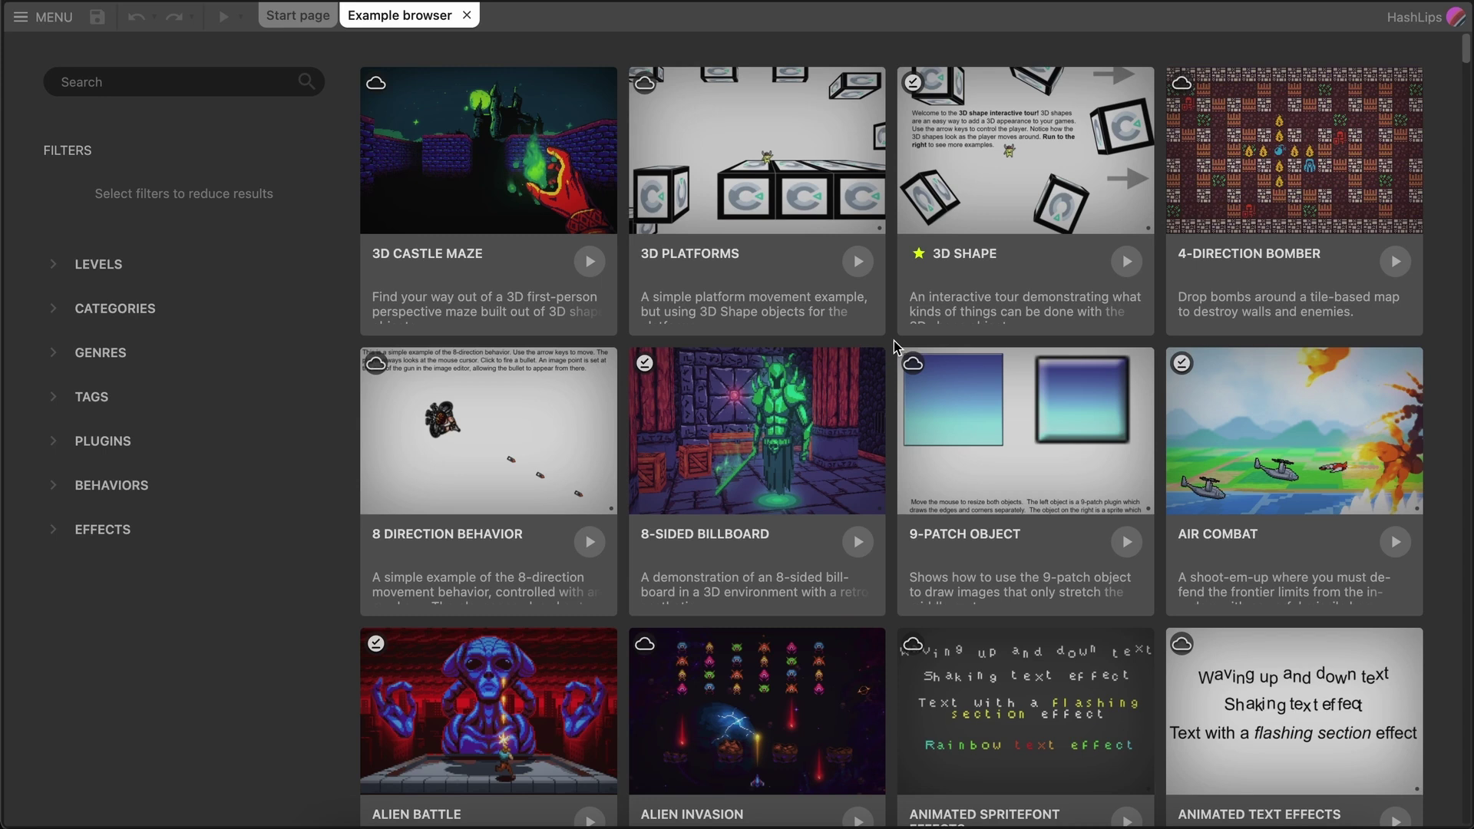
{"action": "scroll", "coordinate": [894, 339], "scroll_direction": "down", "scroll_amount": 3}
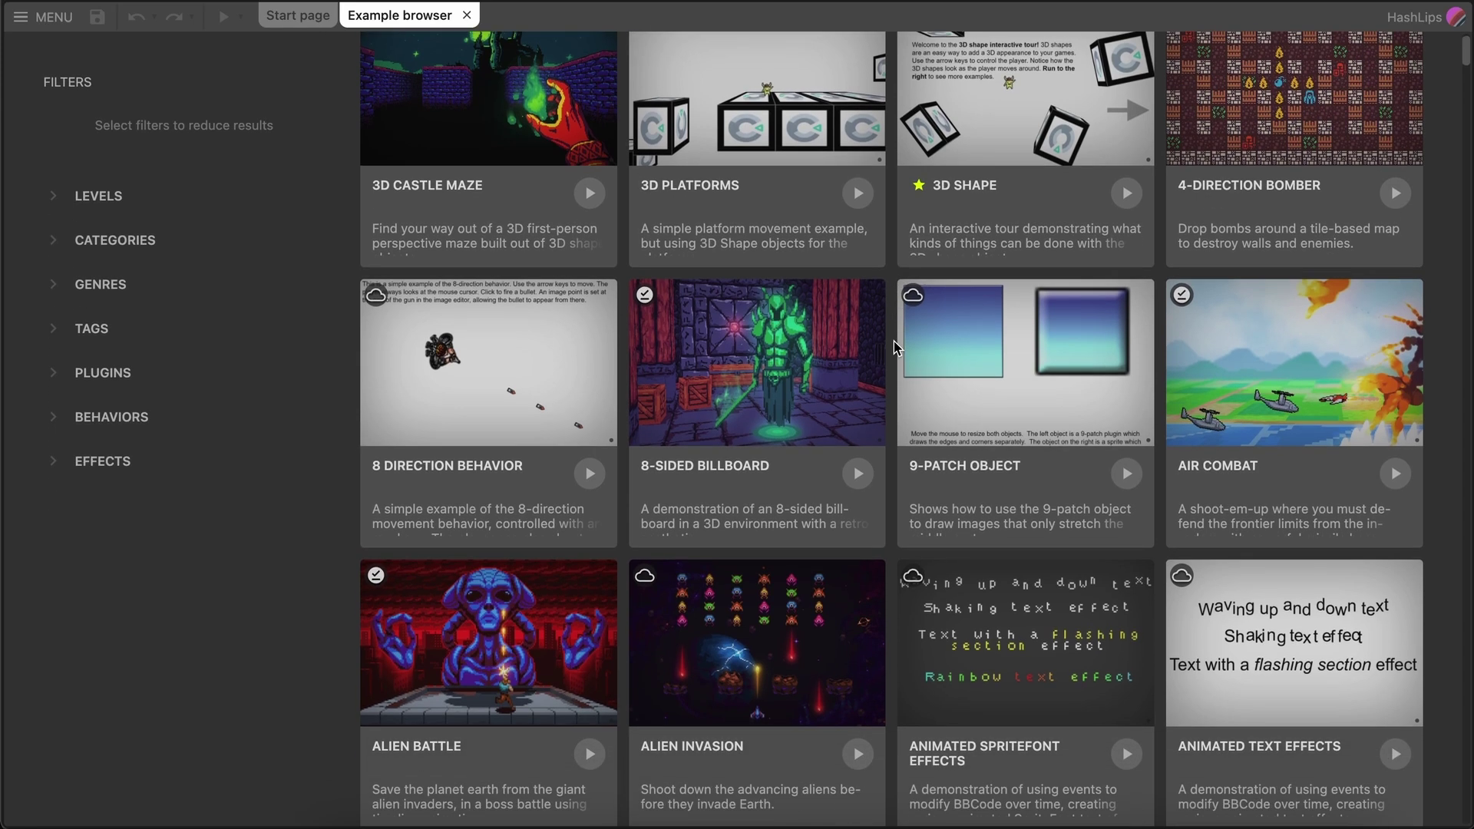
{"action": "scroll", "coordinate": [893, 341], "scroll_direction": "down", "scroll_amount": 1}
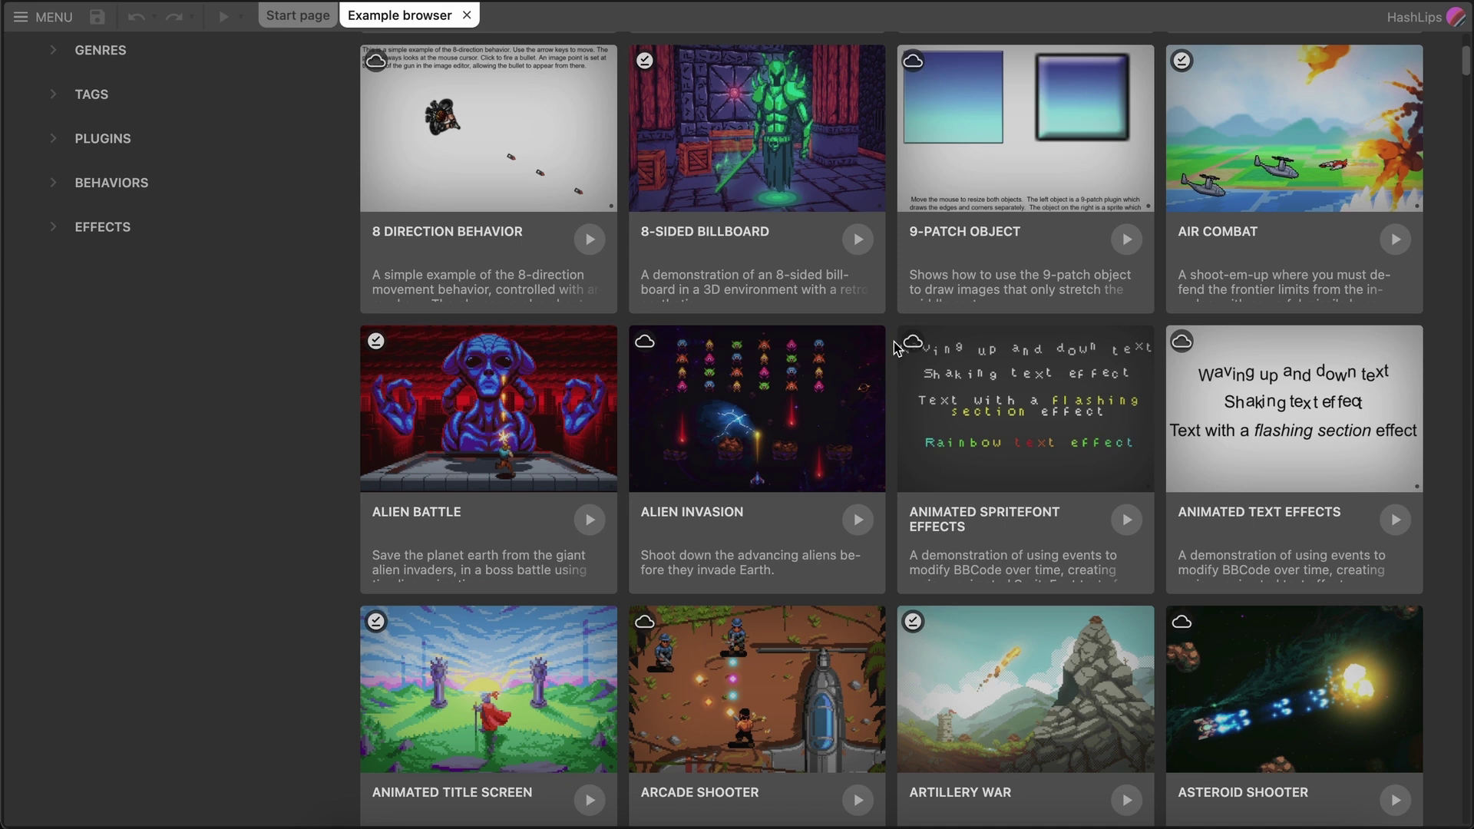
{"action": "scroll", "coordinate": [895, 347], "scroll_direction": "down", "scroll_amount": 3}
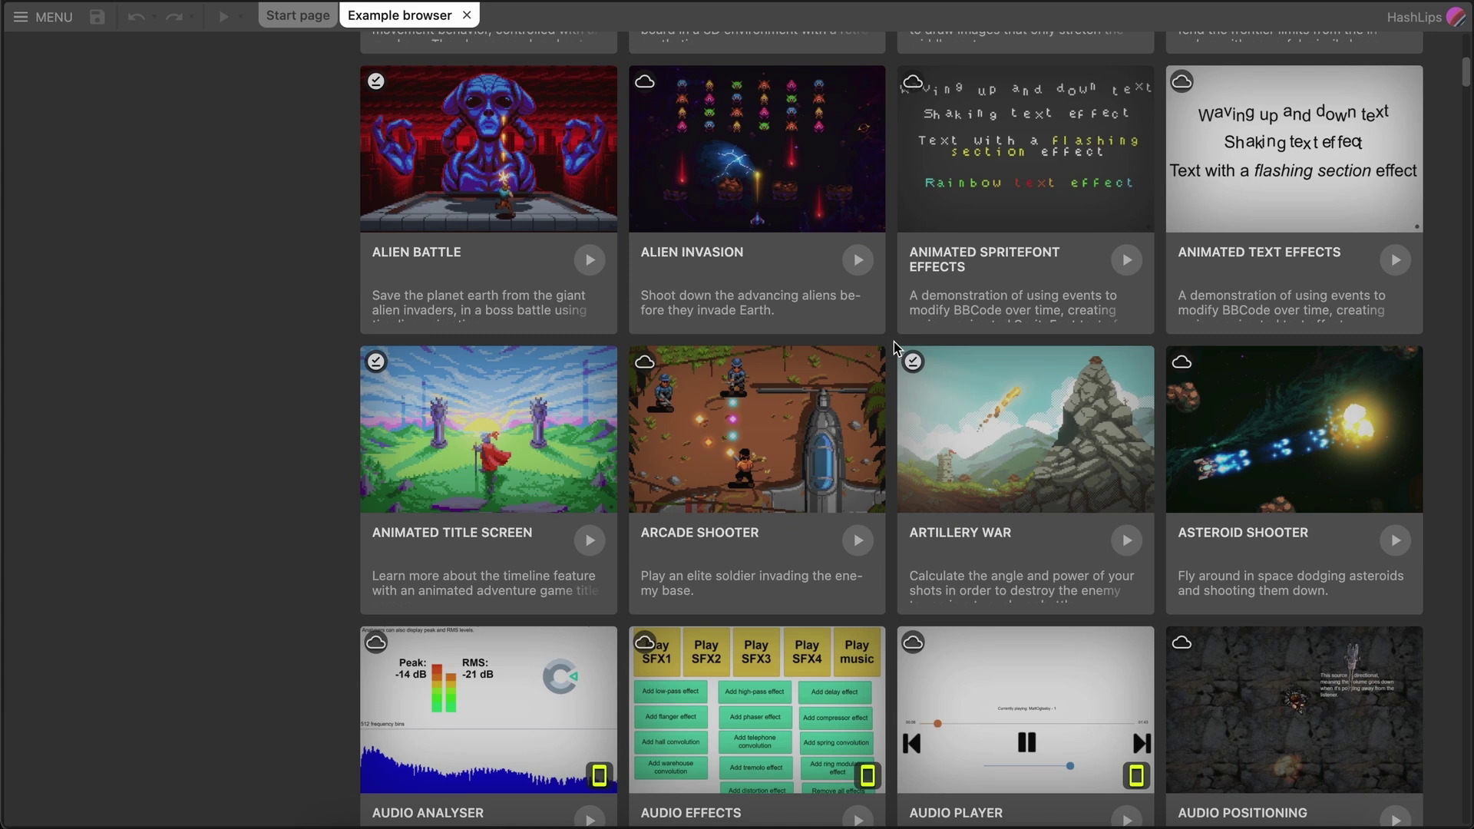
{"action": "scroll", "coordinate": [893, 342], "scroll_direction": "down", "scroll_amount": 5}
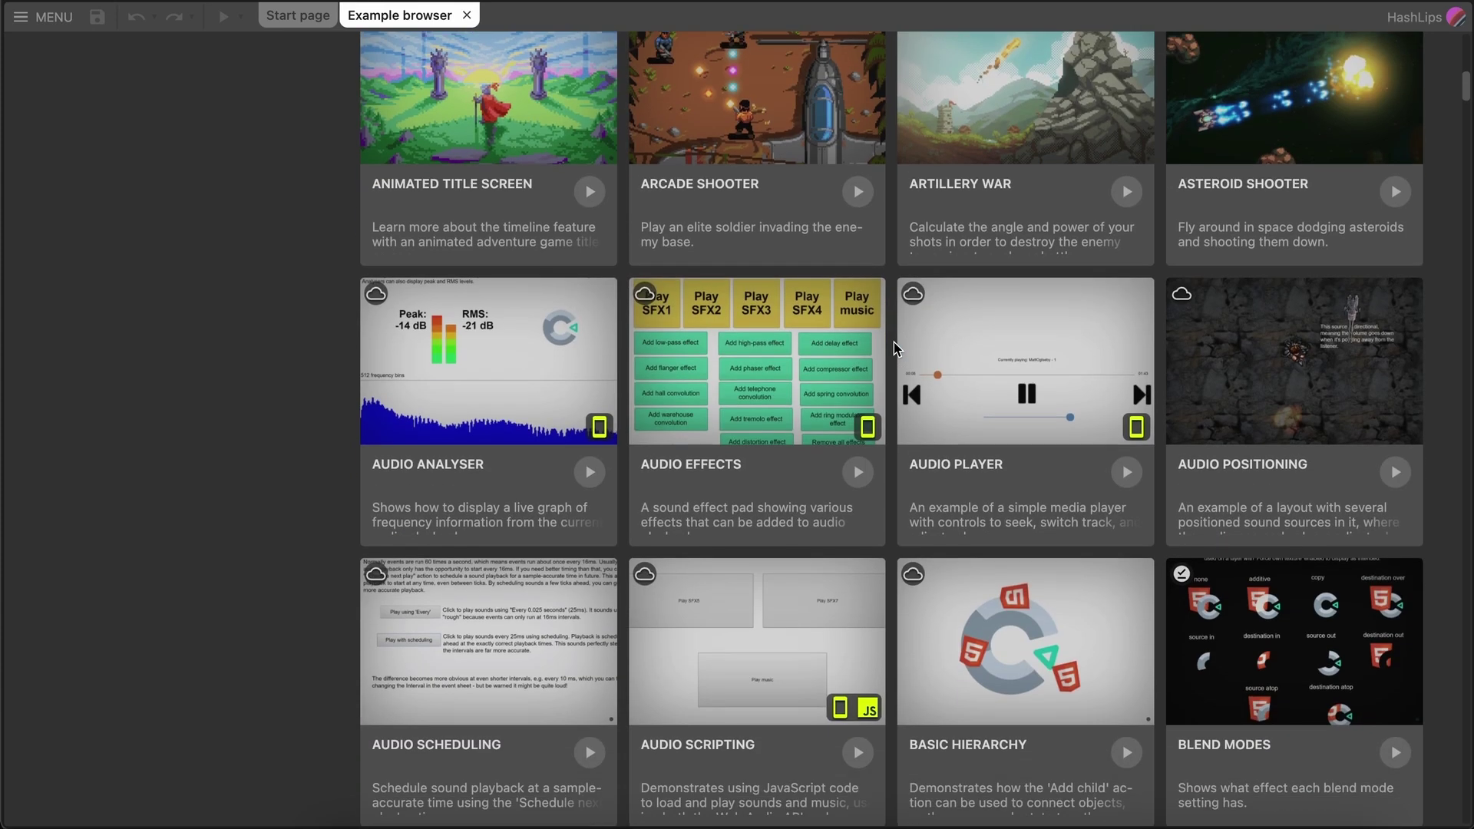
{"action": "scroll", "coordinate": [893, 342], "scroll_direction": "down", "scroll_amount": 4}
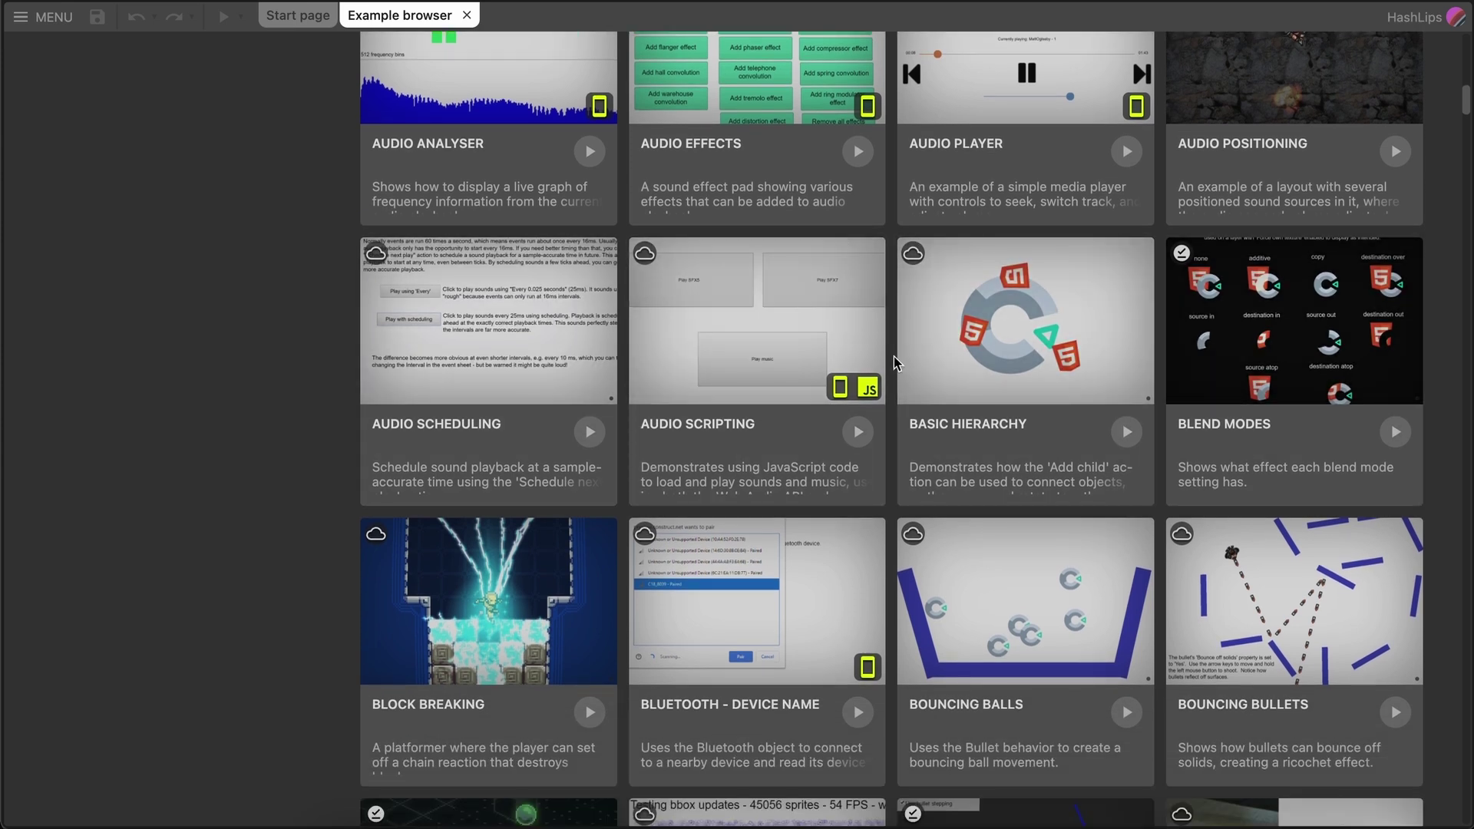
{"action": "scroll", "coordinate": [332, 214], "scroll_direction": "up", "scroll_amount": 15}
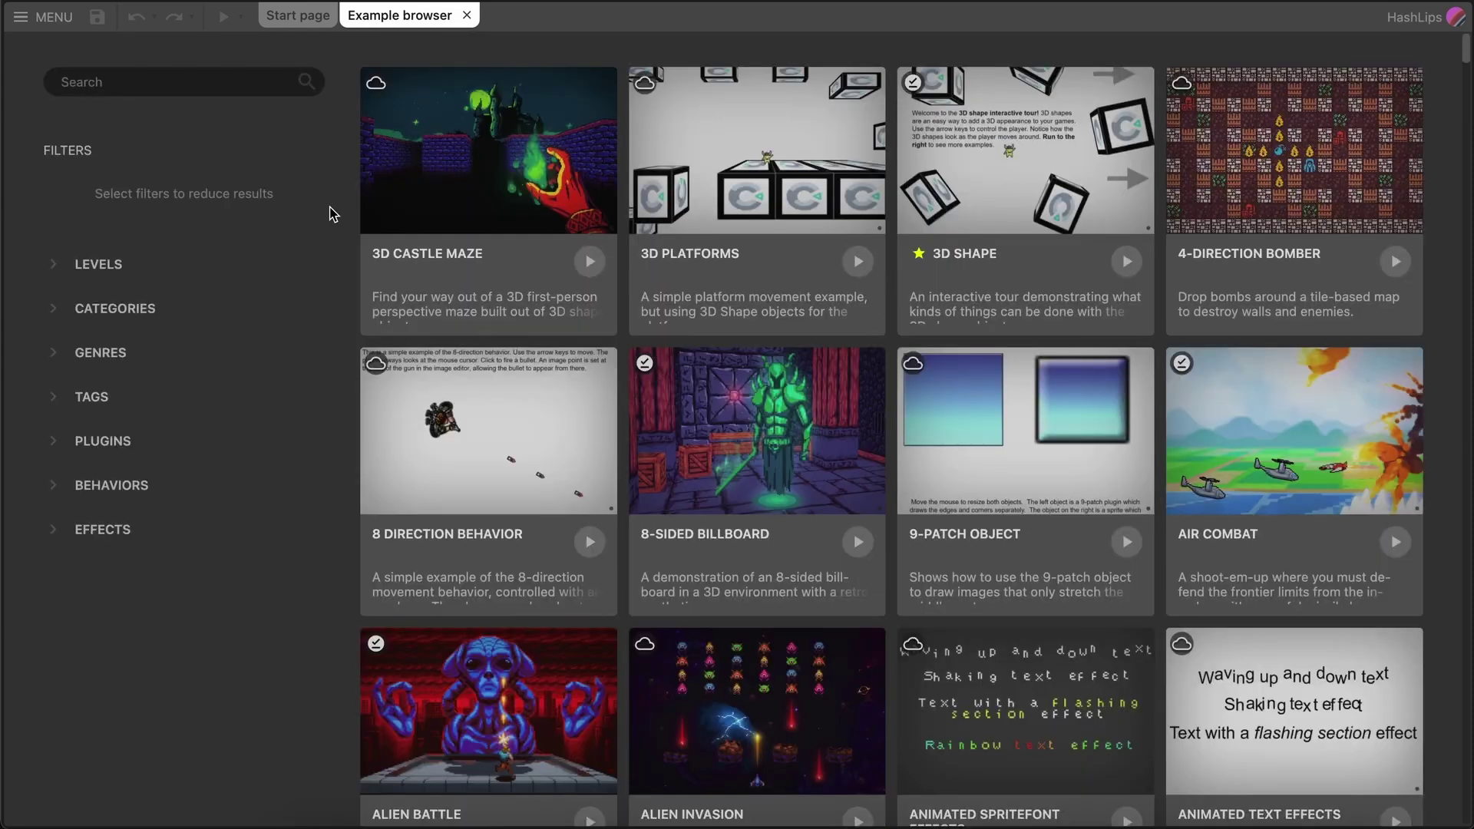
{"action": "left_click", "coordinate": [466, 15]}
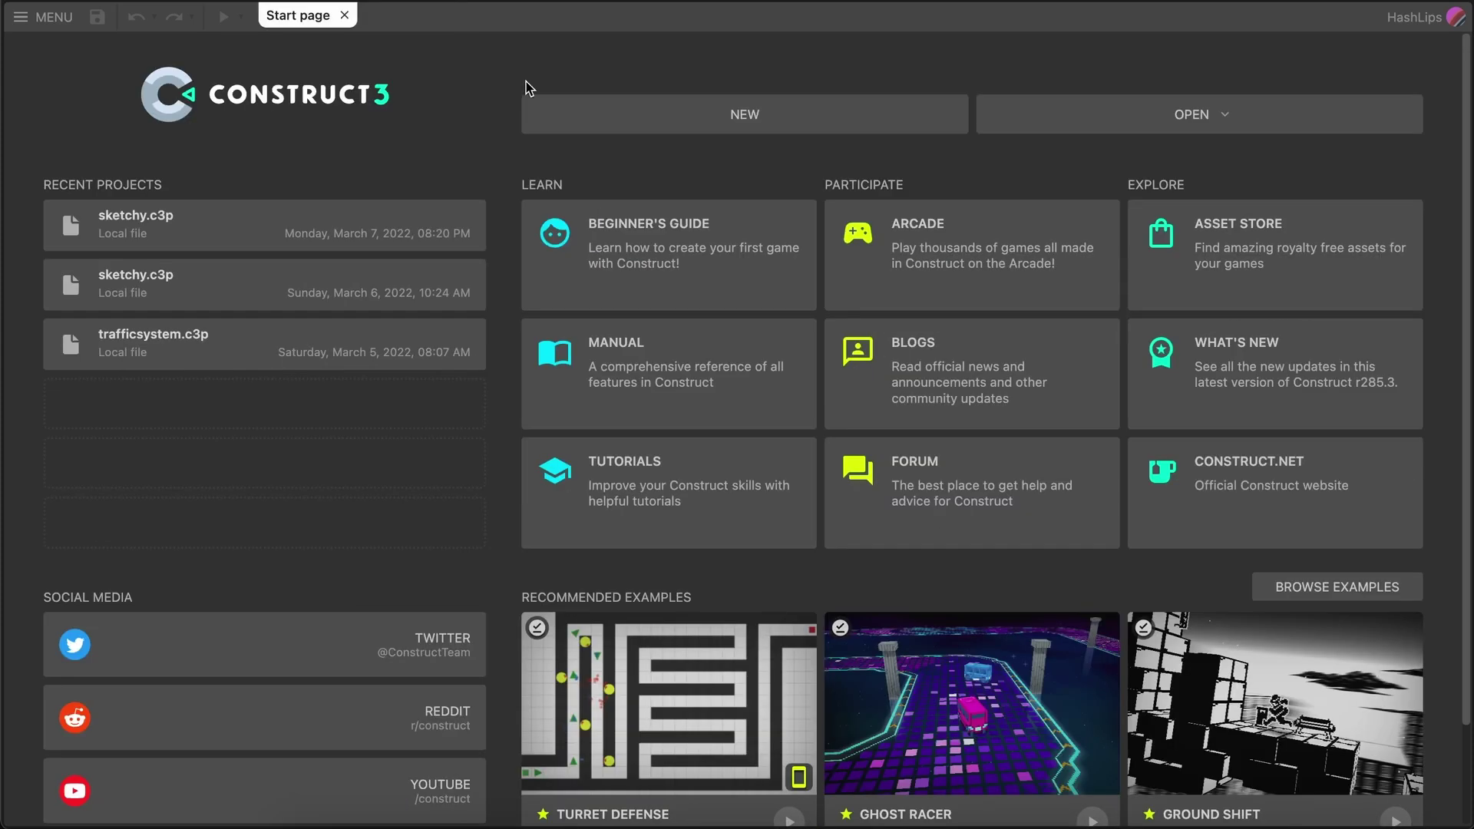
Create a new project named Sketchy Ape Survival with the SD landscape 16:9 preset and an 854 x 480 viewport.
{"action": "left_click", "coordinate": [712, 124]}
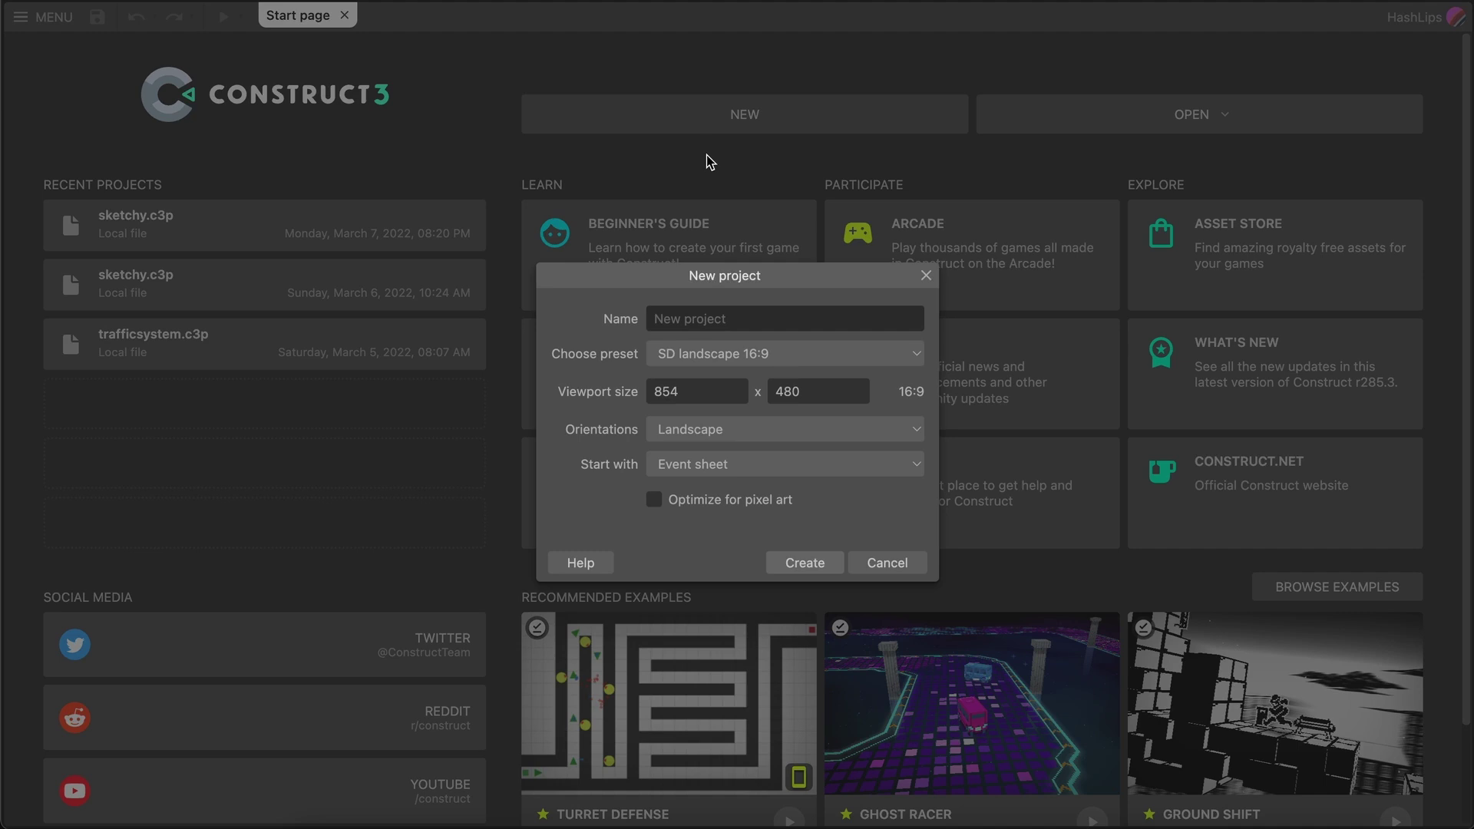
{"action": "type", "text": "Sketchy Ape Survival"}
{"action": "left_click", "coordinate": [654, 392]}
{"action": "left_click", "coordinate": [801, 395]}
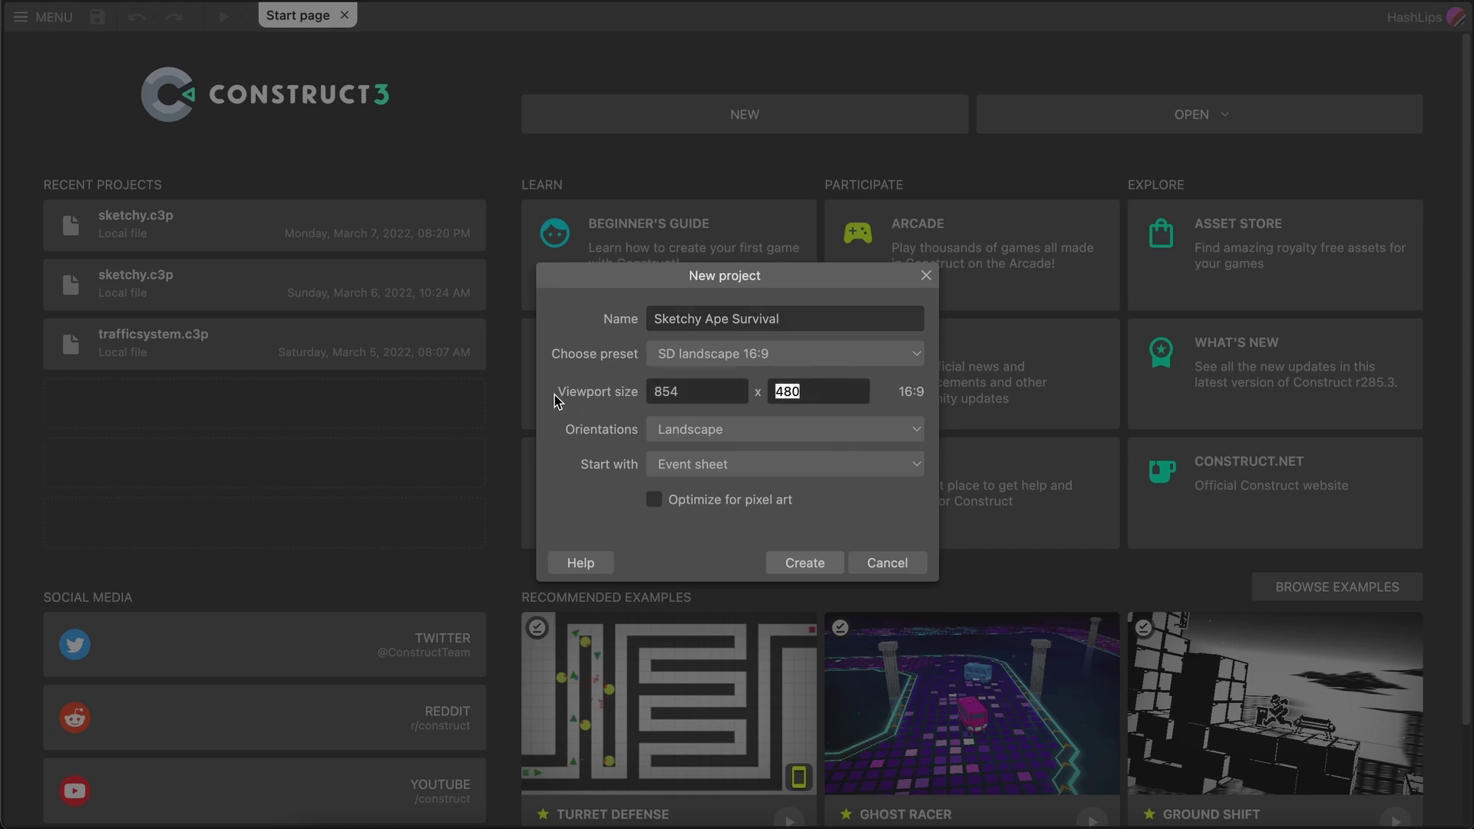
{"action": "left_click", "coordinate": [635, 395]}
{"action": "left_click", "coordinate": [595, 517]}
{"action": "left_click", "coordinate": [804, 563]}
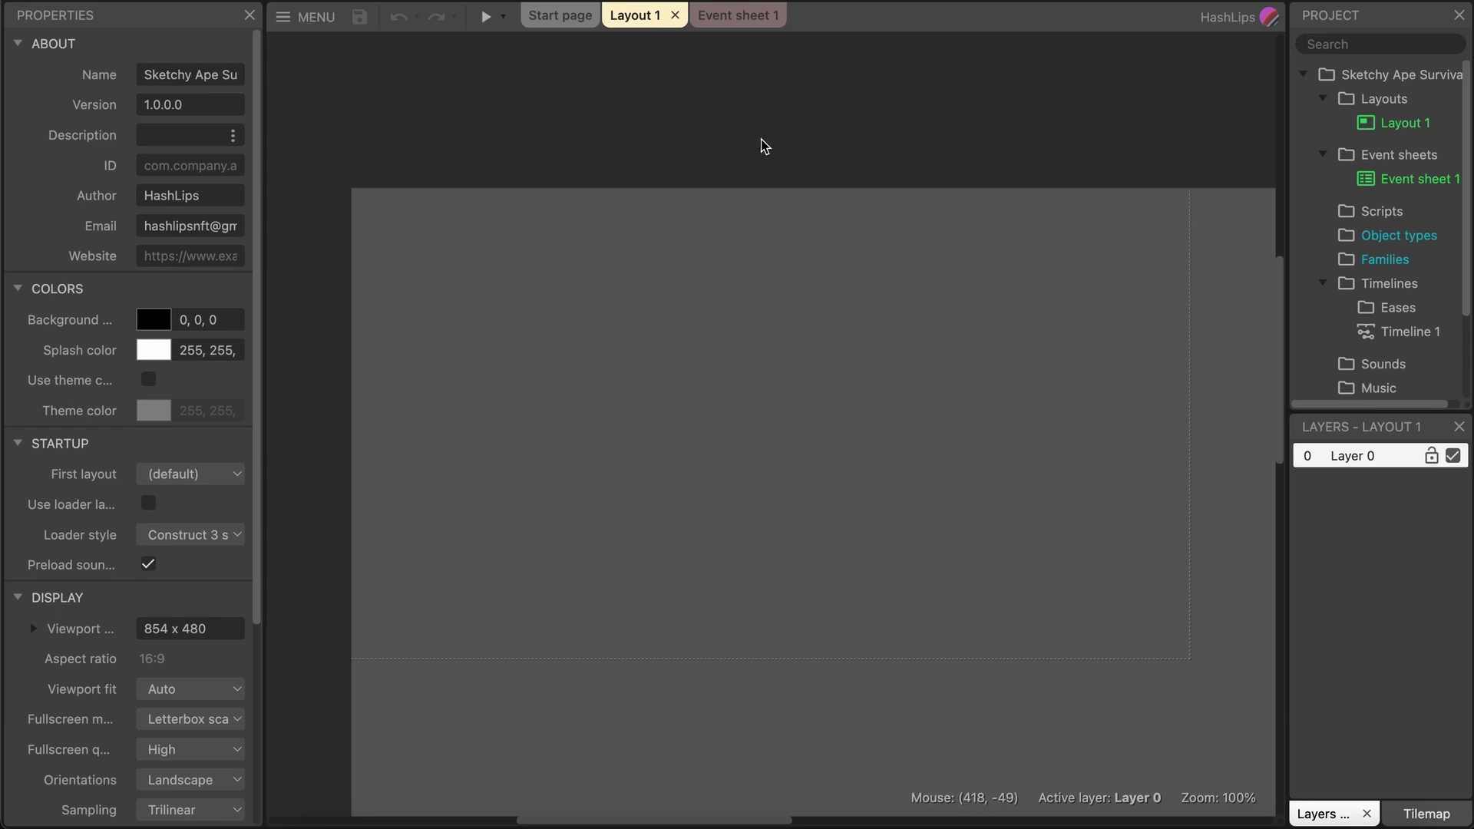
View the start page and the empty Event sheet 1, and return to Layout 1.
{"action": "left_click", "coordinate": [512, 146]}
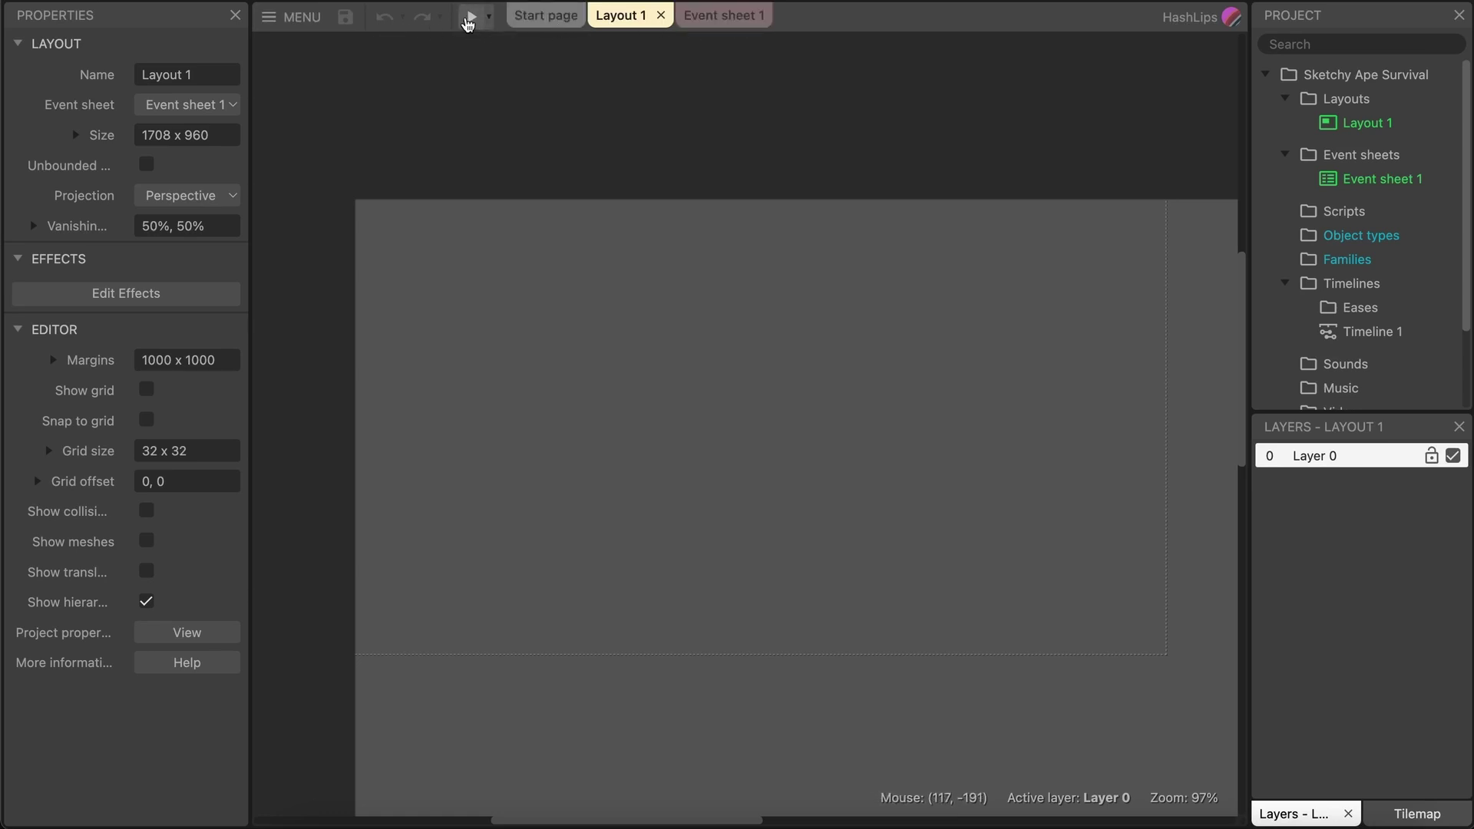
{"action": "left_click", "coordinate": [484, 23]}
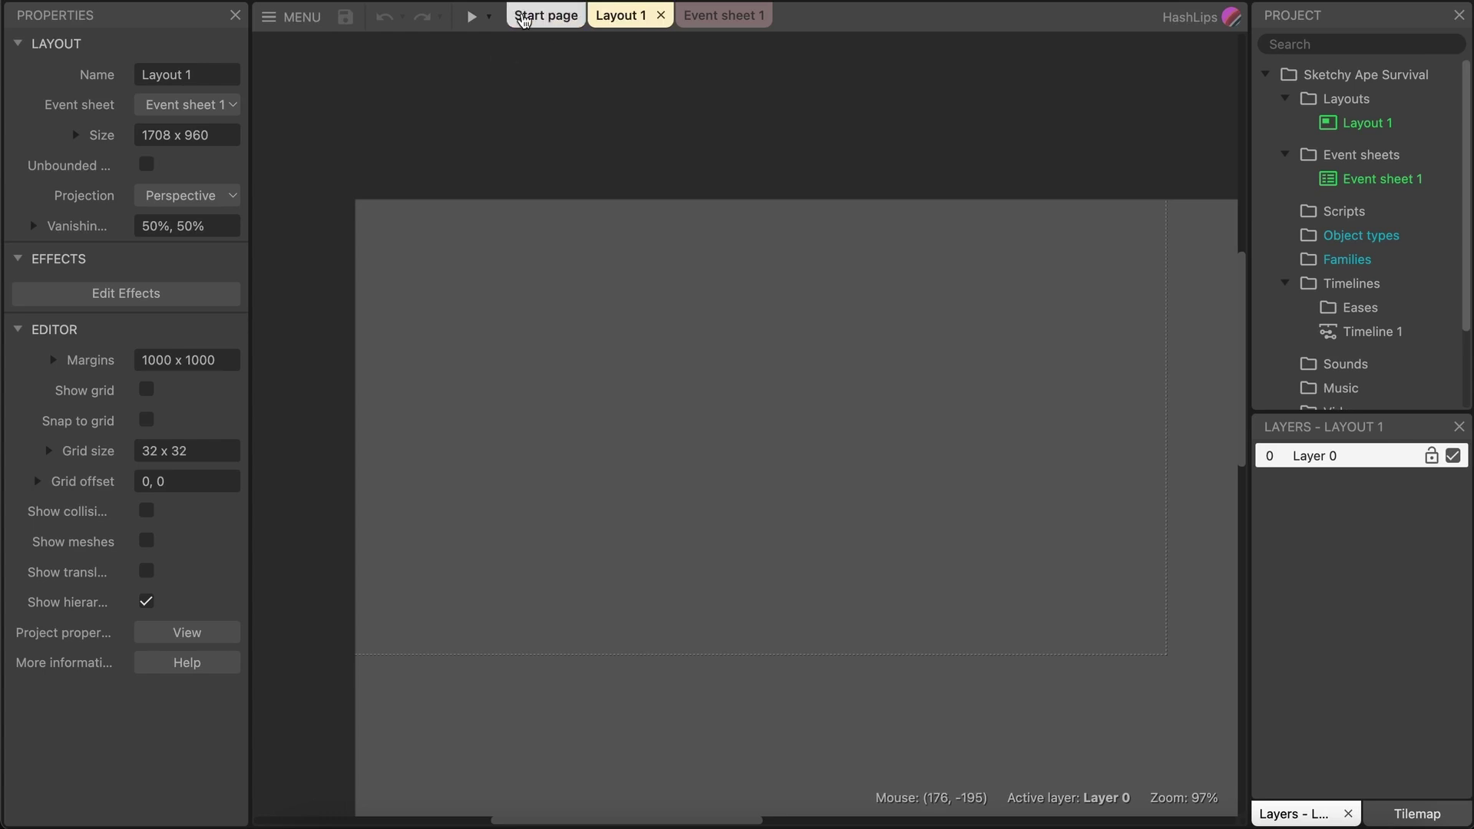
{"action": "left_click", "coordinate": [552, 22]}
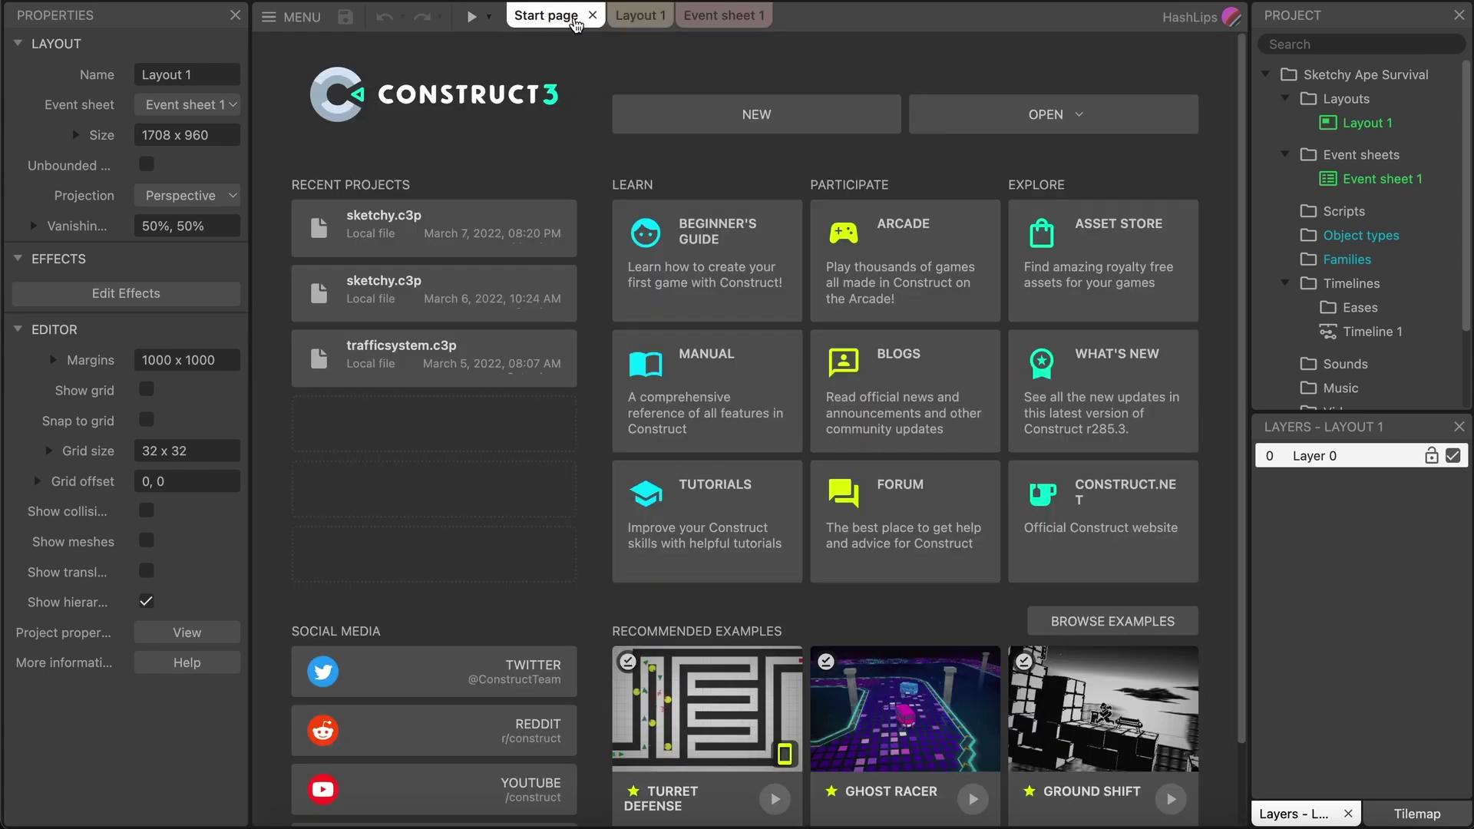
{"action": "left_click", "coordinate": [624, 21]}
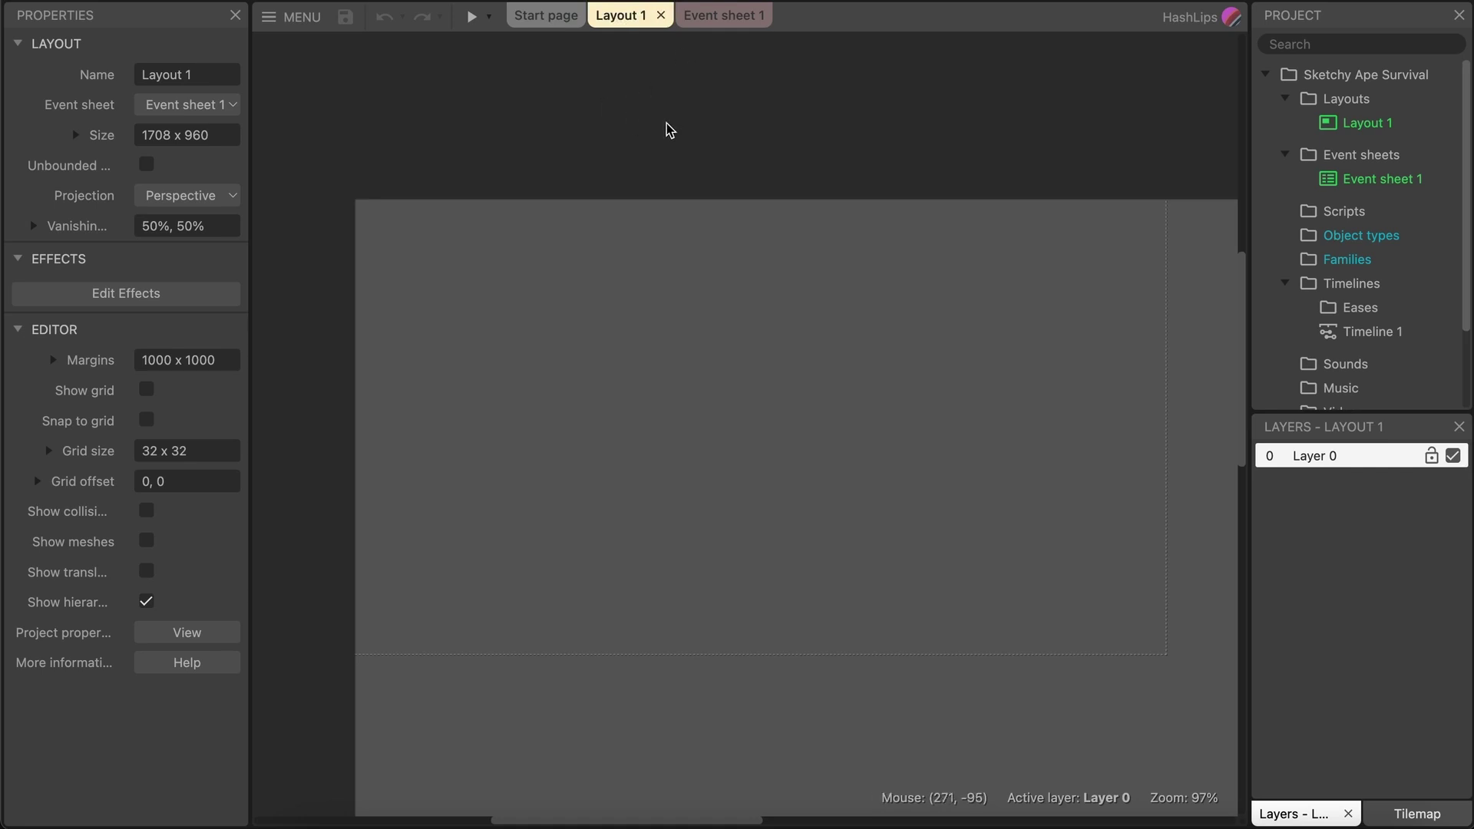
{"action": "left_click", "coordinate": [714, 25]}
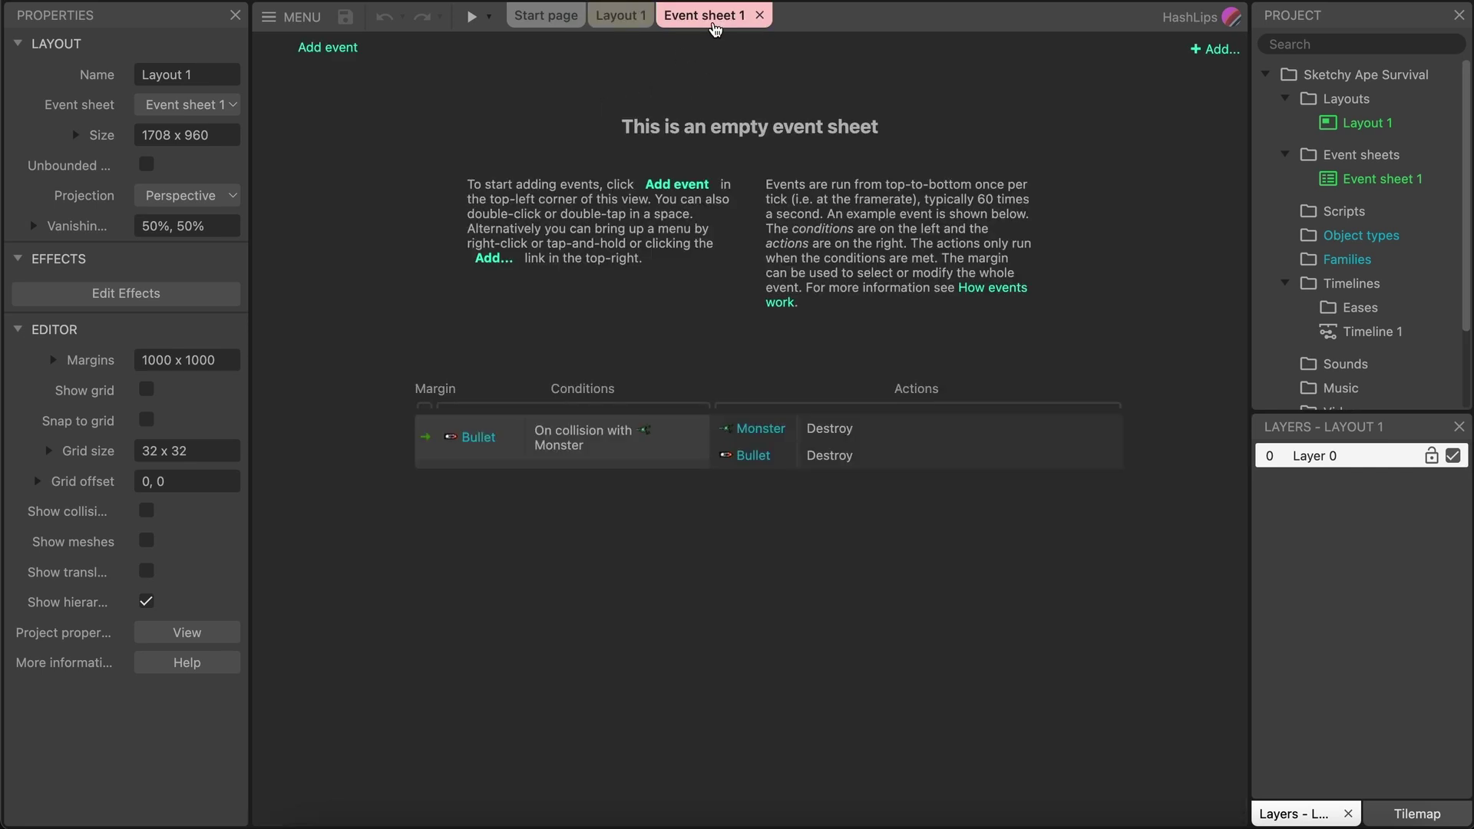
{"action": "left_click", "coordinate": [621, 28]}
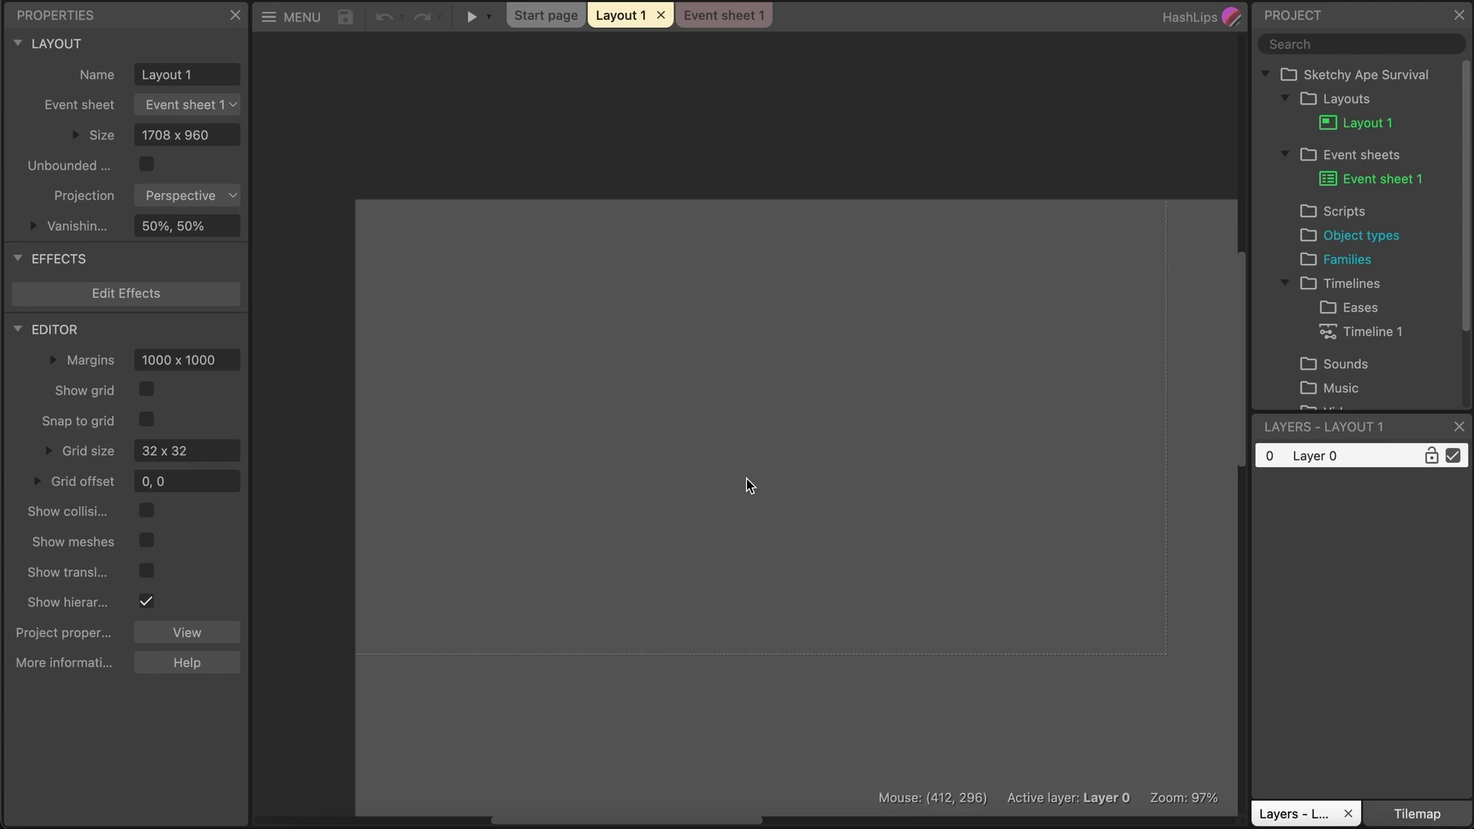
Examine the full area of Layout 1 and the dashed viewport boundary inside it.
{"action": "middle_click_drag", "start_coordinate": [916, 617], "coordinate": [876, 480]}
{"action": "middle_click_drag", "start_coordinate": [1002, 654], "coordinate": [822, 339]}
{"action": "middle_click_drag", "start_coordinate": [941, 343], "coordinate": [677, 522]}
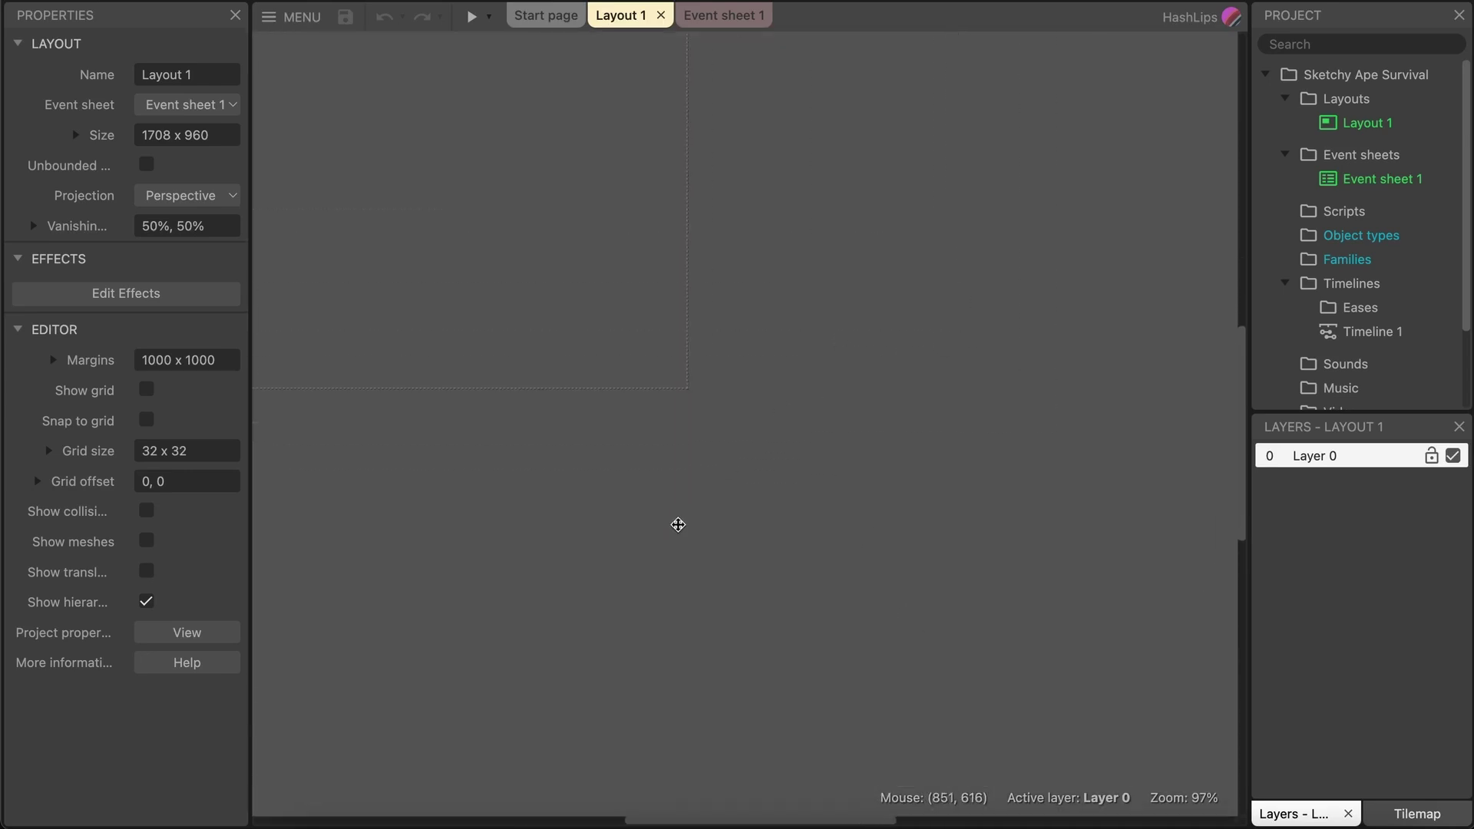
{"action": "middle_click_drag", "start_coordinate": [926, 484], "coordinate": [734, 504]}
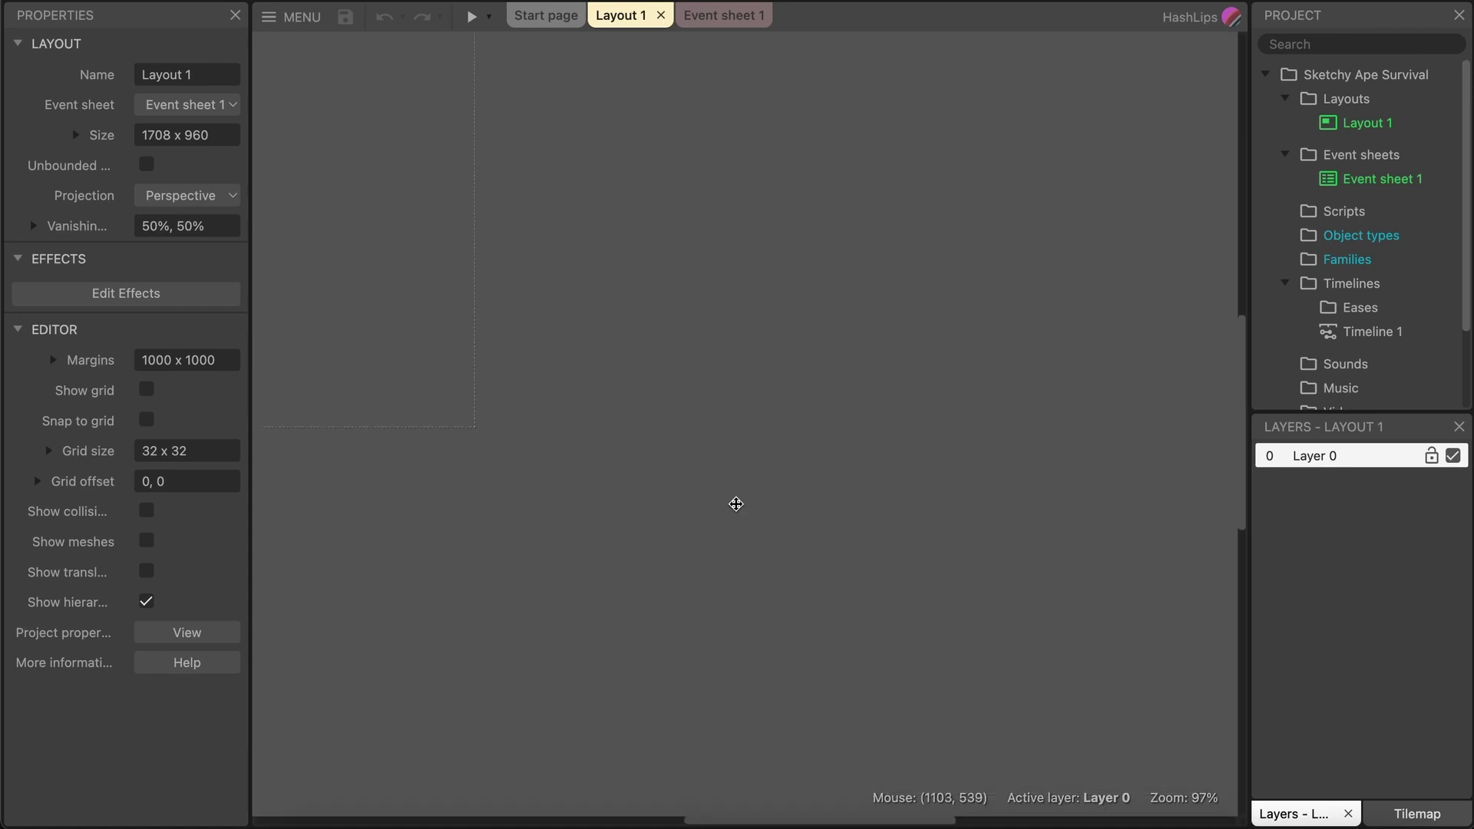
{"action": "middle_click_drag", "start_coordinate": [712, 354], "coordinate": [828, 433]}
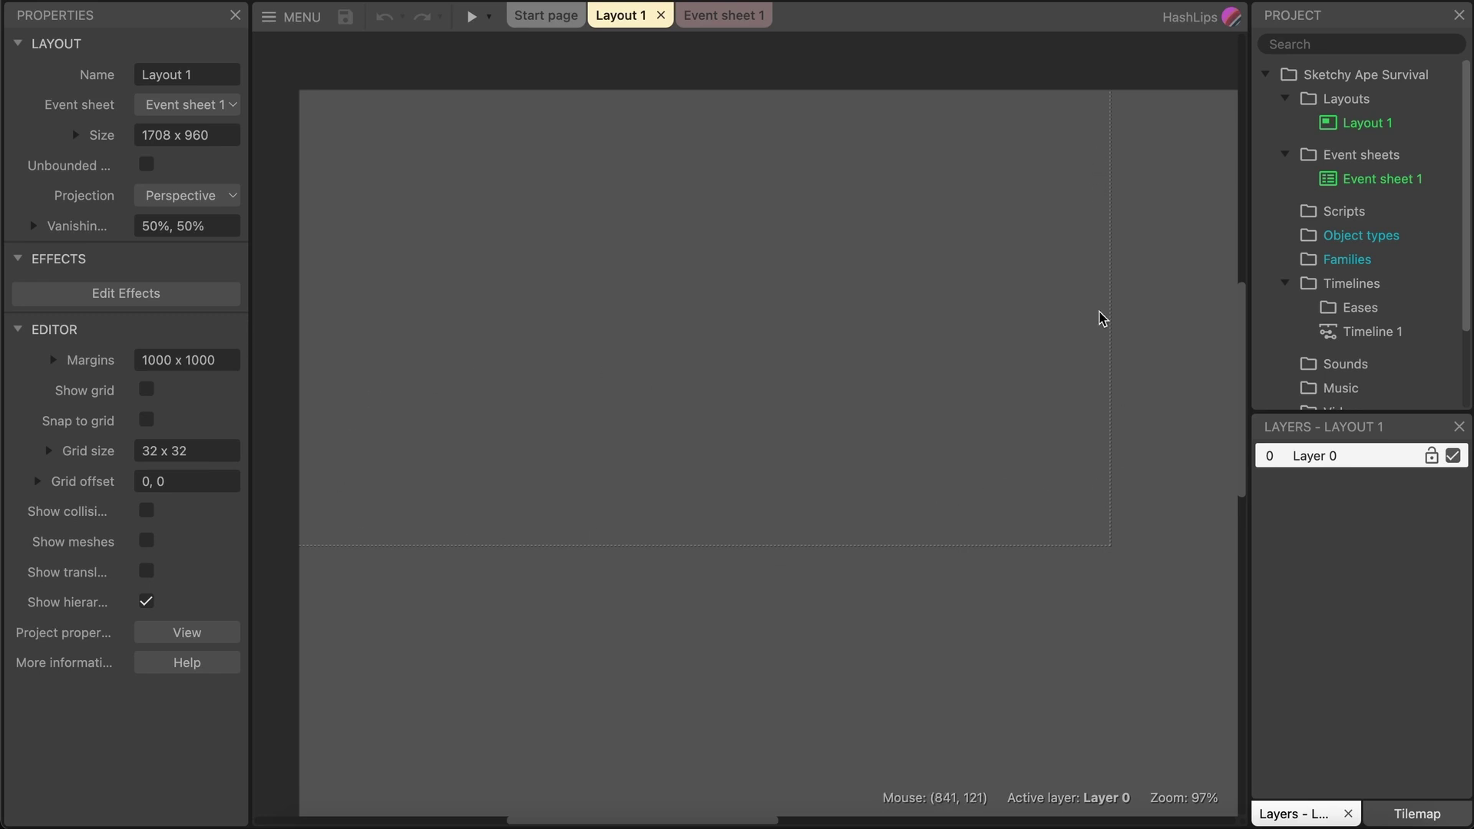
{"action": "scroll", "coordinate": [791, 527], "scroll_direction": "down", "scroll_amount": 5}
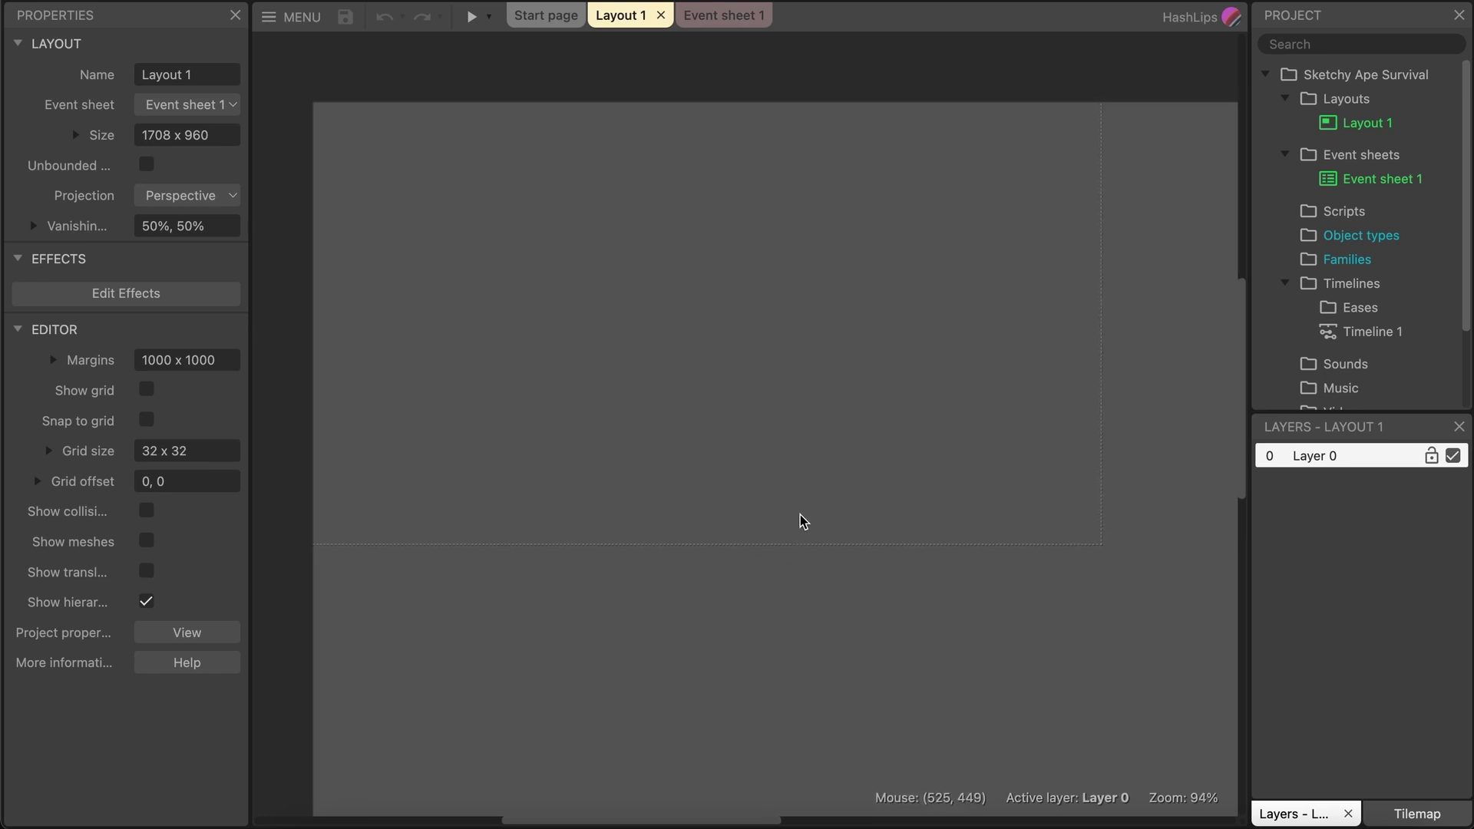
{"action": "middle_click_drag", "start_coordinate": [924, 572], "coordinate": [718, 461]}
{"action": "scroll", "coordinate": [718, 464], "scroll_direction": "down", "scroll_amount": 1}
{"action": "scroll", "coordinate": [718, 463], "scroll_direction": "down", "scroll_amount": 1}
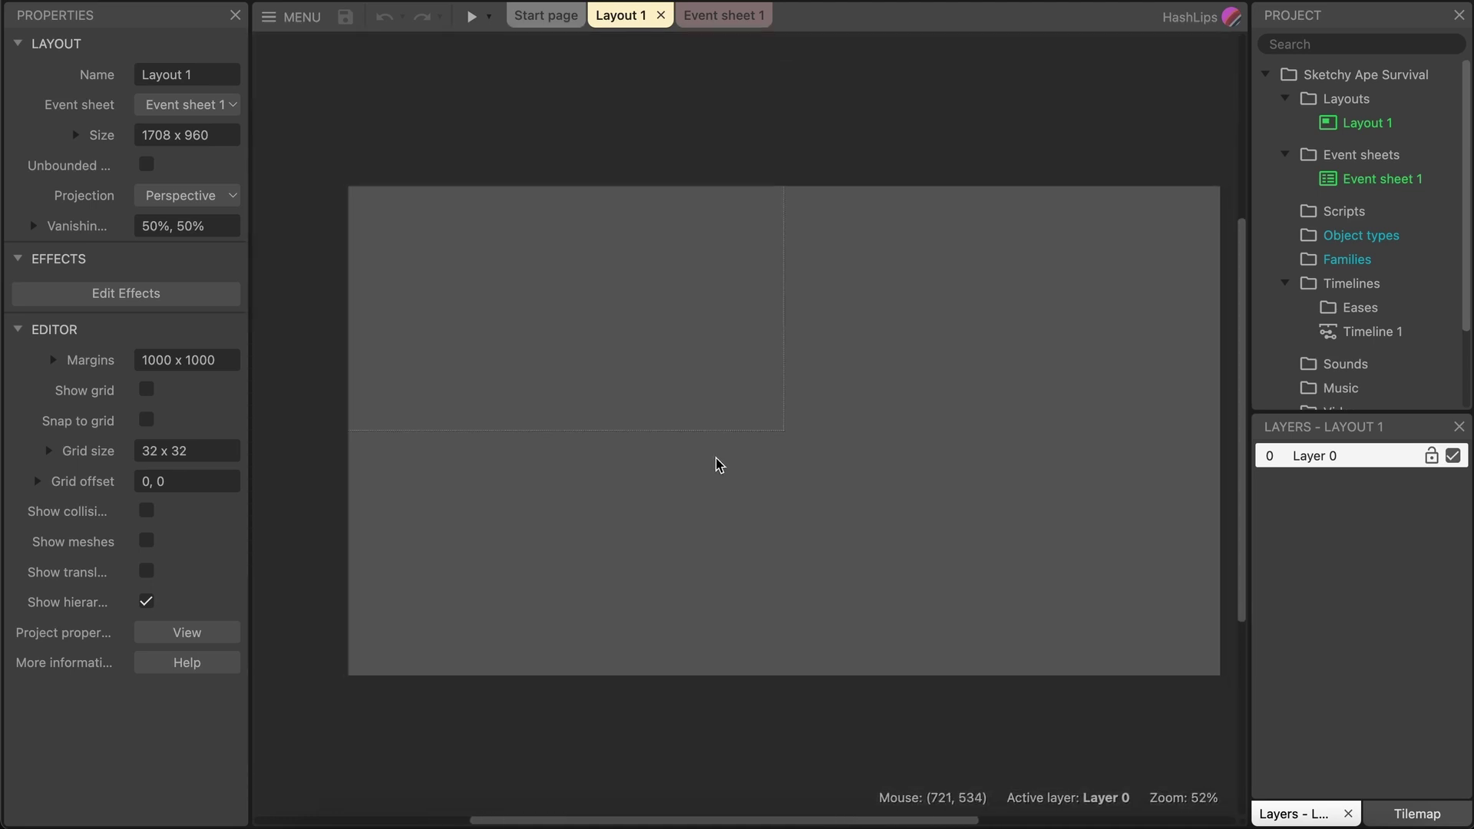
{"action": "scroll", "coordinate": [778, 465], "scroll_direction": "down", "scroll_amount": 1}
{"action": "scroll", "coordinate": [779, 466], "scroll_direction": "up", "scroll_amount": 3}
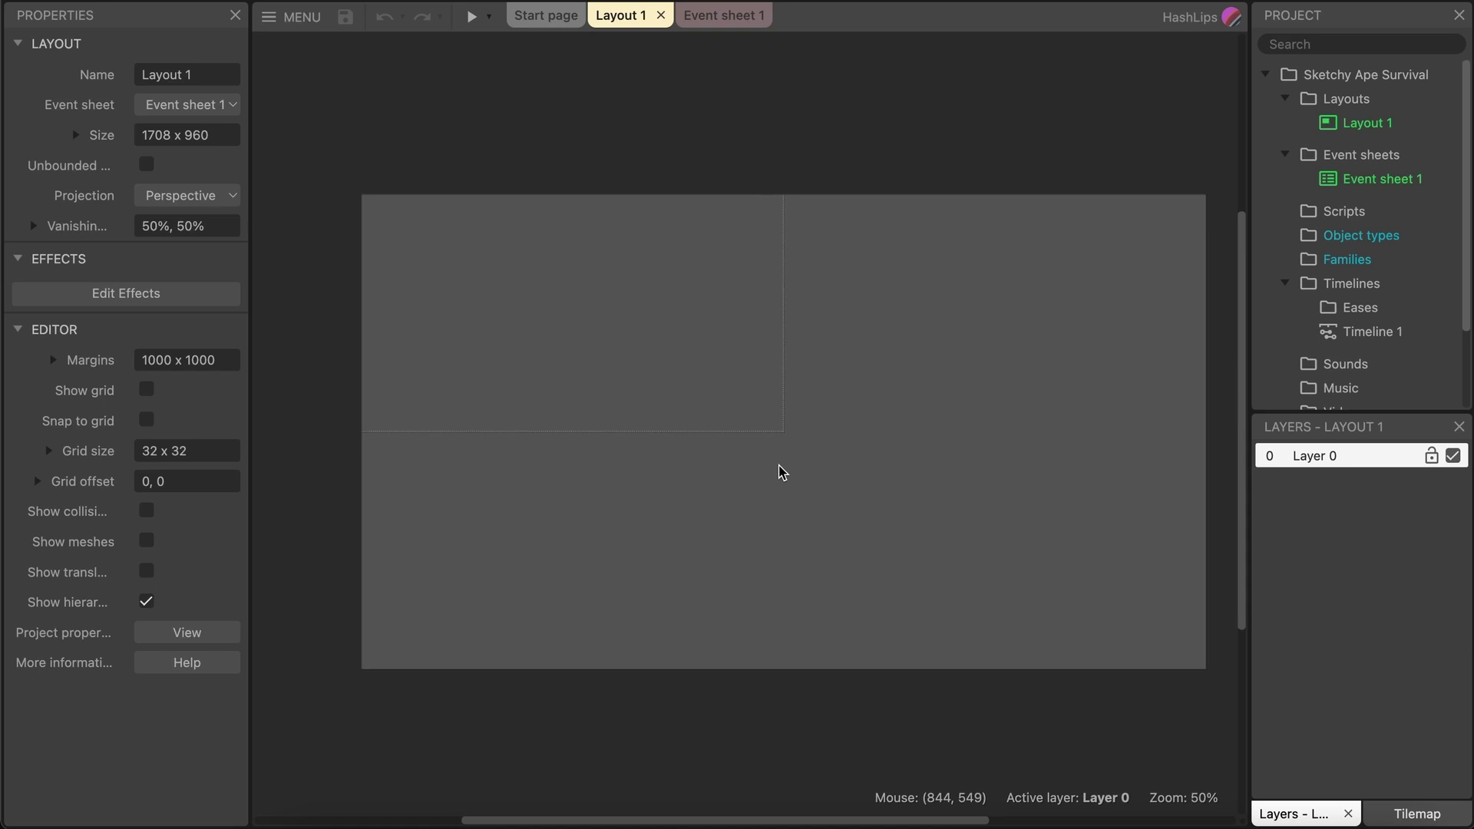
{"action": "scroll", "coordinate": [780, 470], "scroll_direction": "down", "scroll_amount": 2}
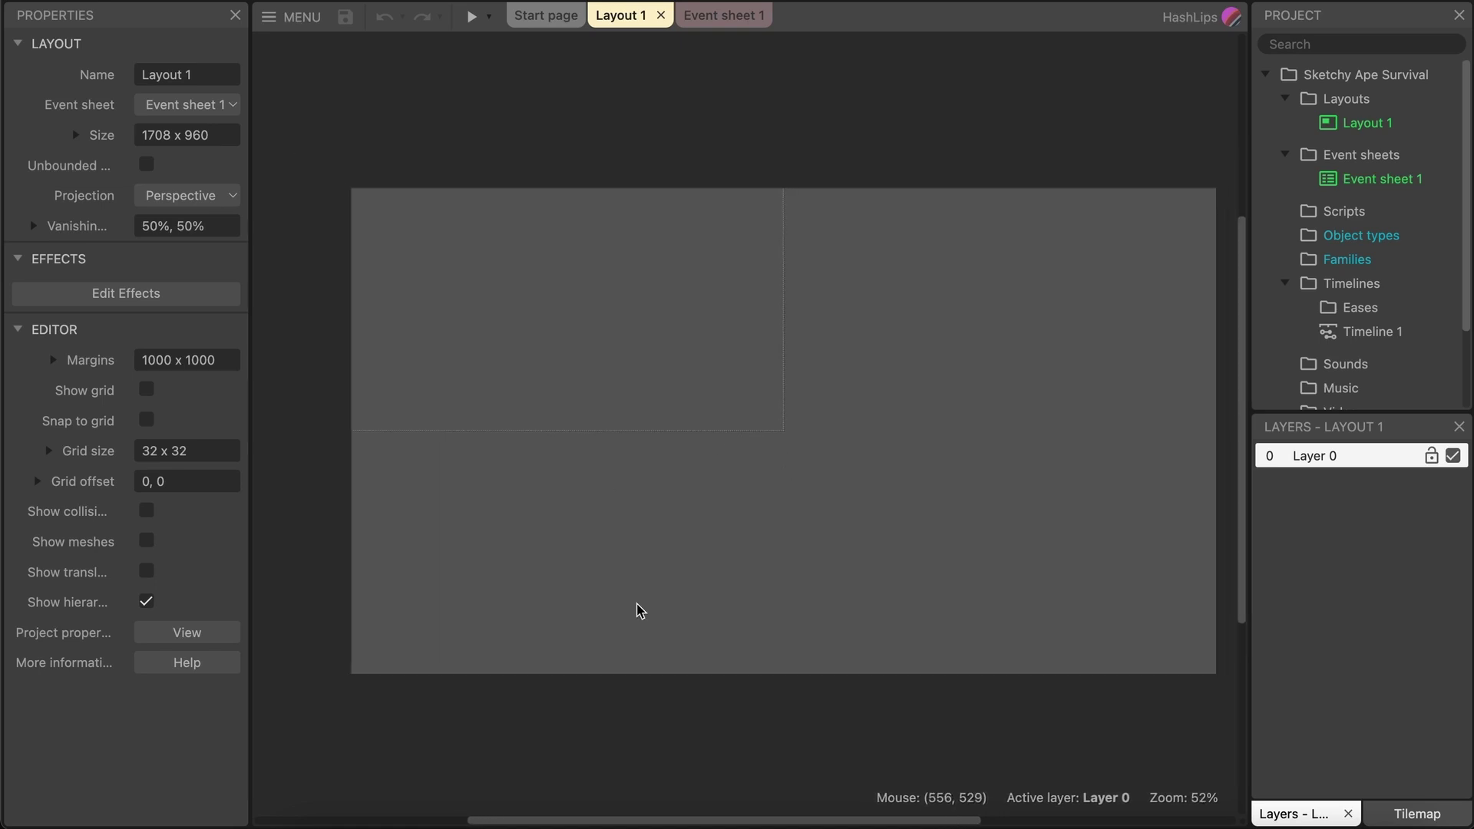
{"action": "scroll", "coordinate": [823, 457], "scroll_direction": "up", "scroll_amount": 4}
{"action": "scroll", "coordinate": [823, 457], "scroll_direction": "down", "scroll_amount": 5}
{"action": "scroll", "coordinate": [821, 457], "scroll_direction": "up", "scroll_amount": 1}
{"action": "scroll", "coordinate": [823, 458], "scroll_direction": "up", "scroll_amount": 2}
{"action": "middle_click_drag", "start_coordinate": [799, 412], "coordinate": [763, 404]}
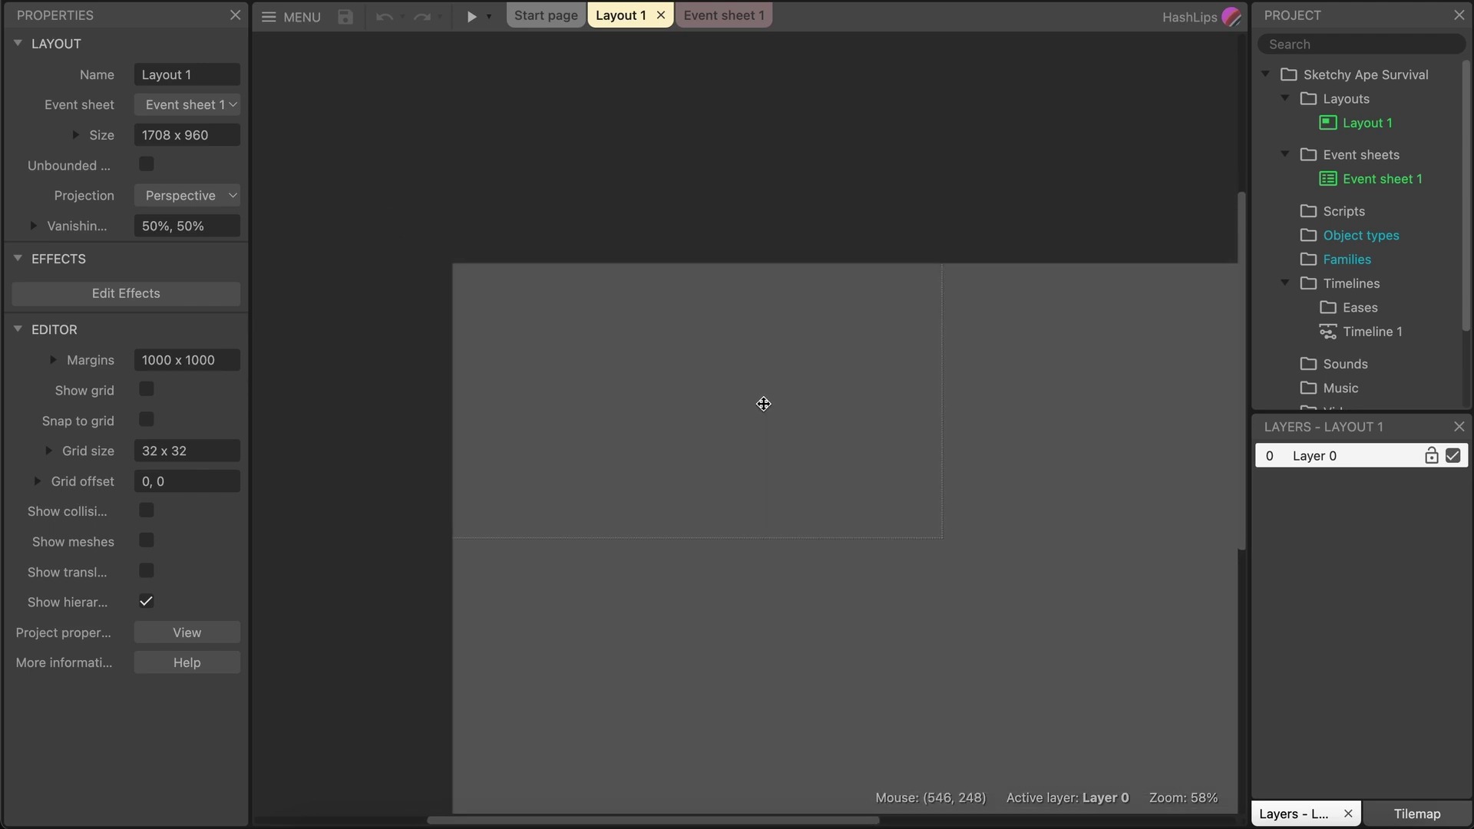
{"action": "scroll", "coordinate": [748, 388], "scroll_direction": "up", "scroll_amount": 5}
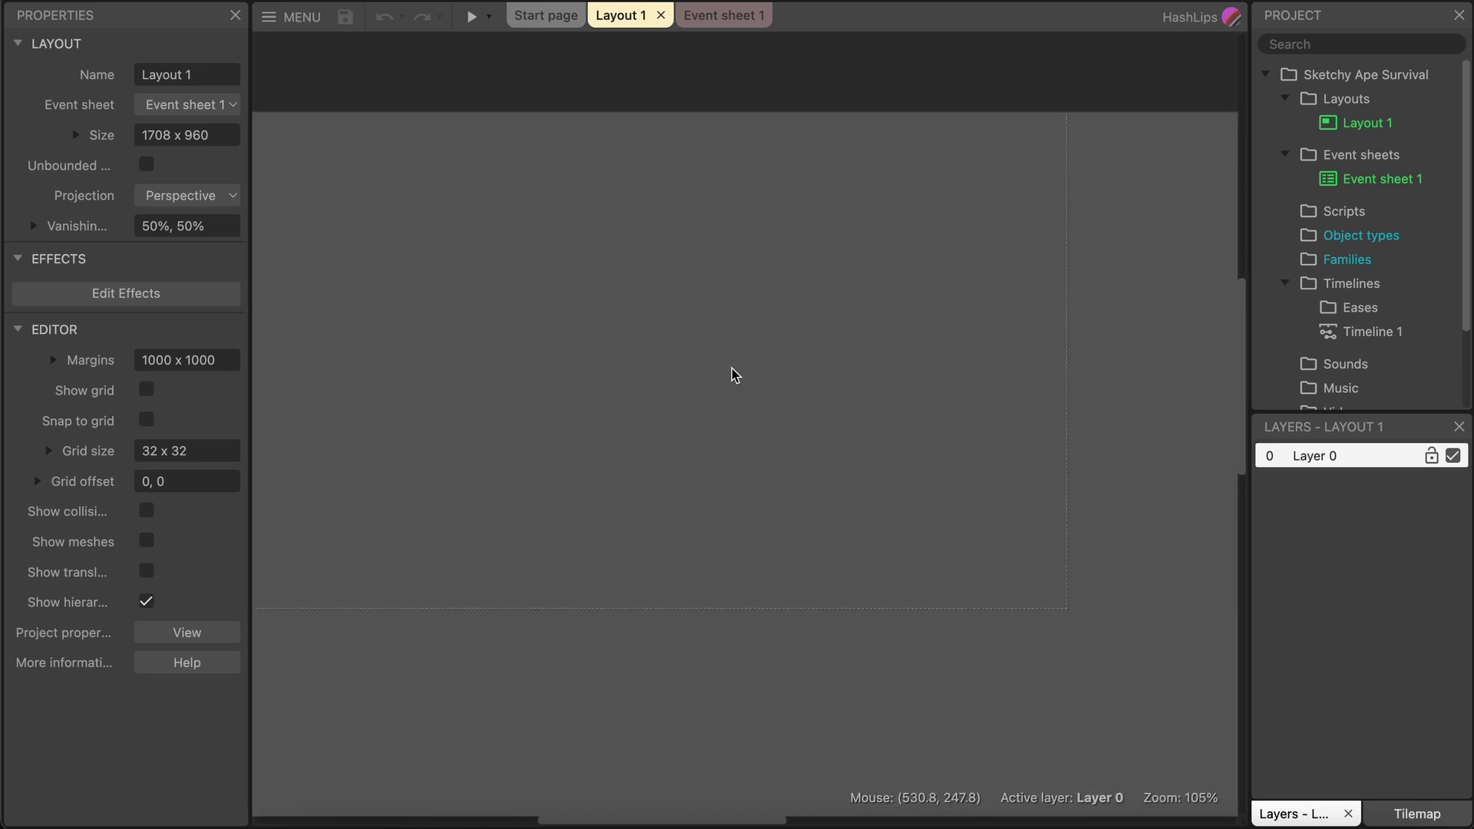
{"action": "middle_click_drag", "start_coordinate": [734, 369], "coordinate": [848, 422]}
{"action": "scroll", "coordinate": [852, 410], "scroll_direction": "up", "scroll_amount": 1}
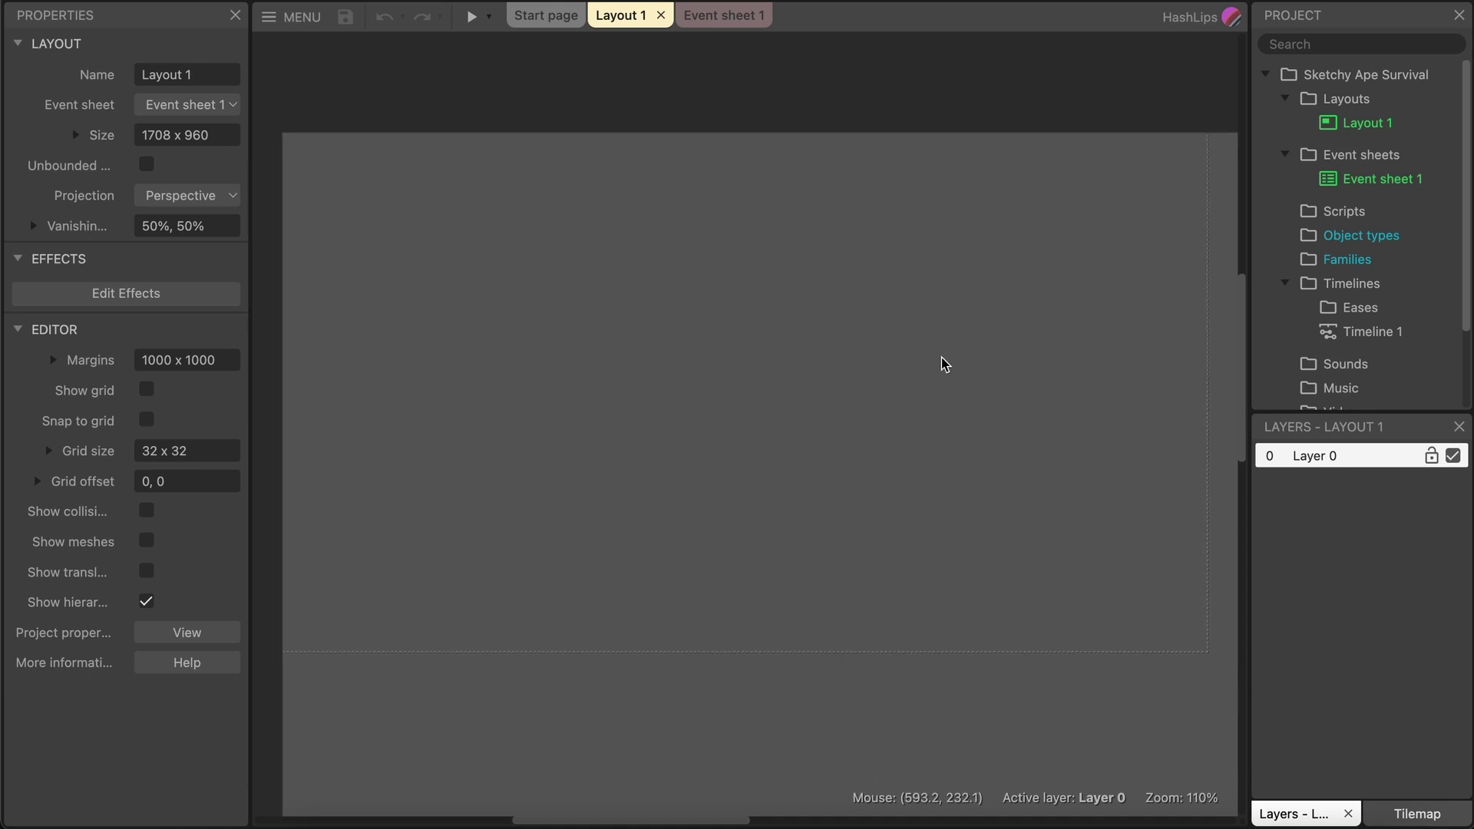
{"action": "left_click", "coordinate": [821, 466]}
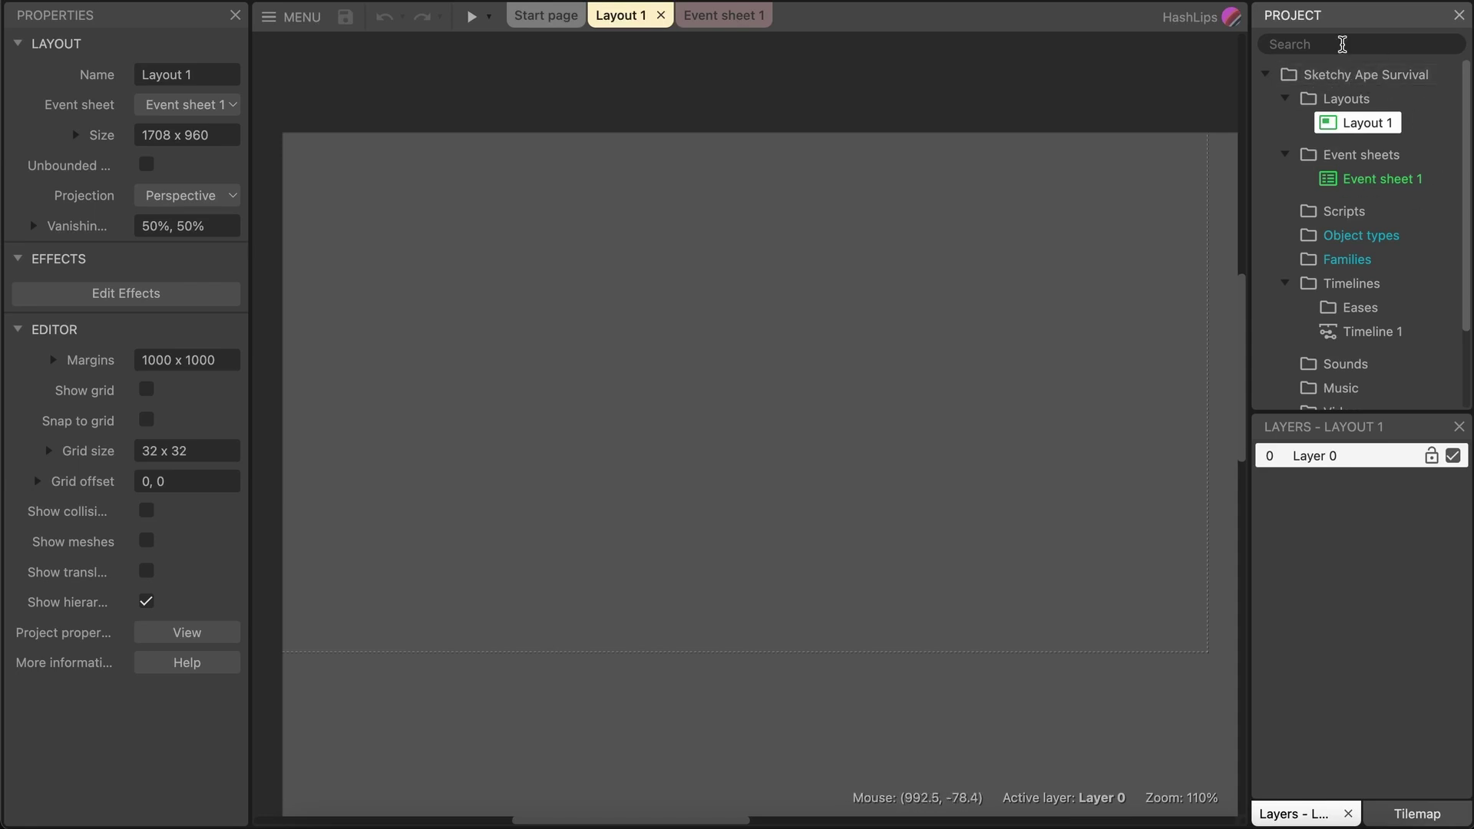
Look through the Sketchy Ape Survival project properties, including the viewport size in the display settings.
{"action": "left_click", "coordinate": [1344, 77]}
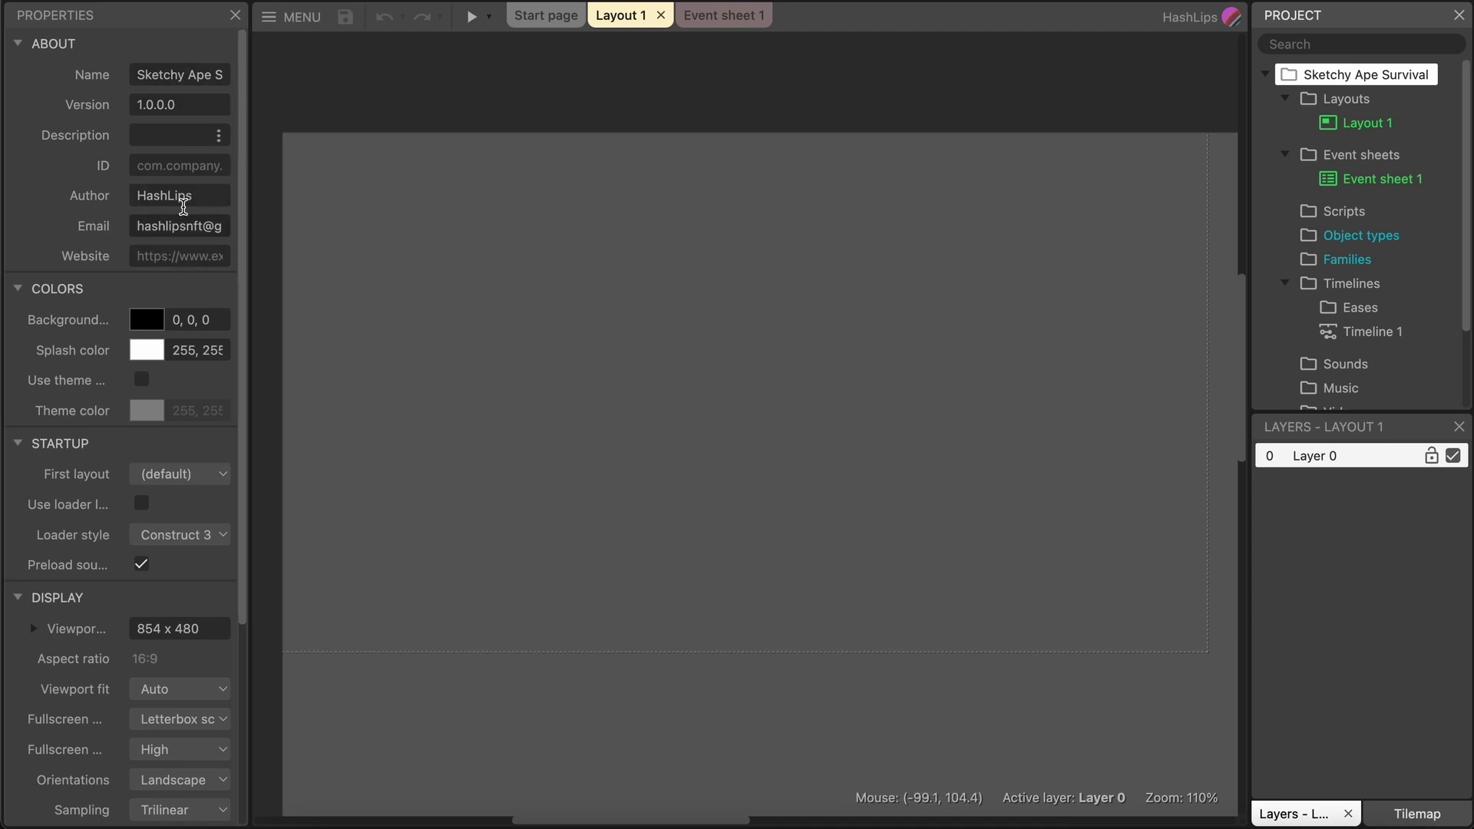
{"action": "scroll", "coordinate": [138, 167], "scroll_direction": "down", "scroll_amount": 3}
{"action": "scroll", "coordinate": [150, 162], "scroll_direction": "up", "scroll_amount": 3}
{"action": "scroll", "coordinate": [163, 308], "scroll_direction": "down", "scroll_amount": 3}
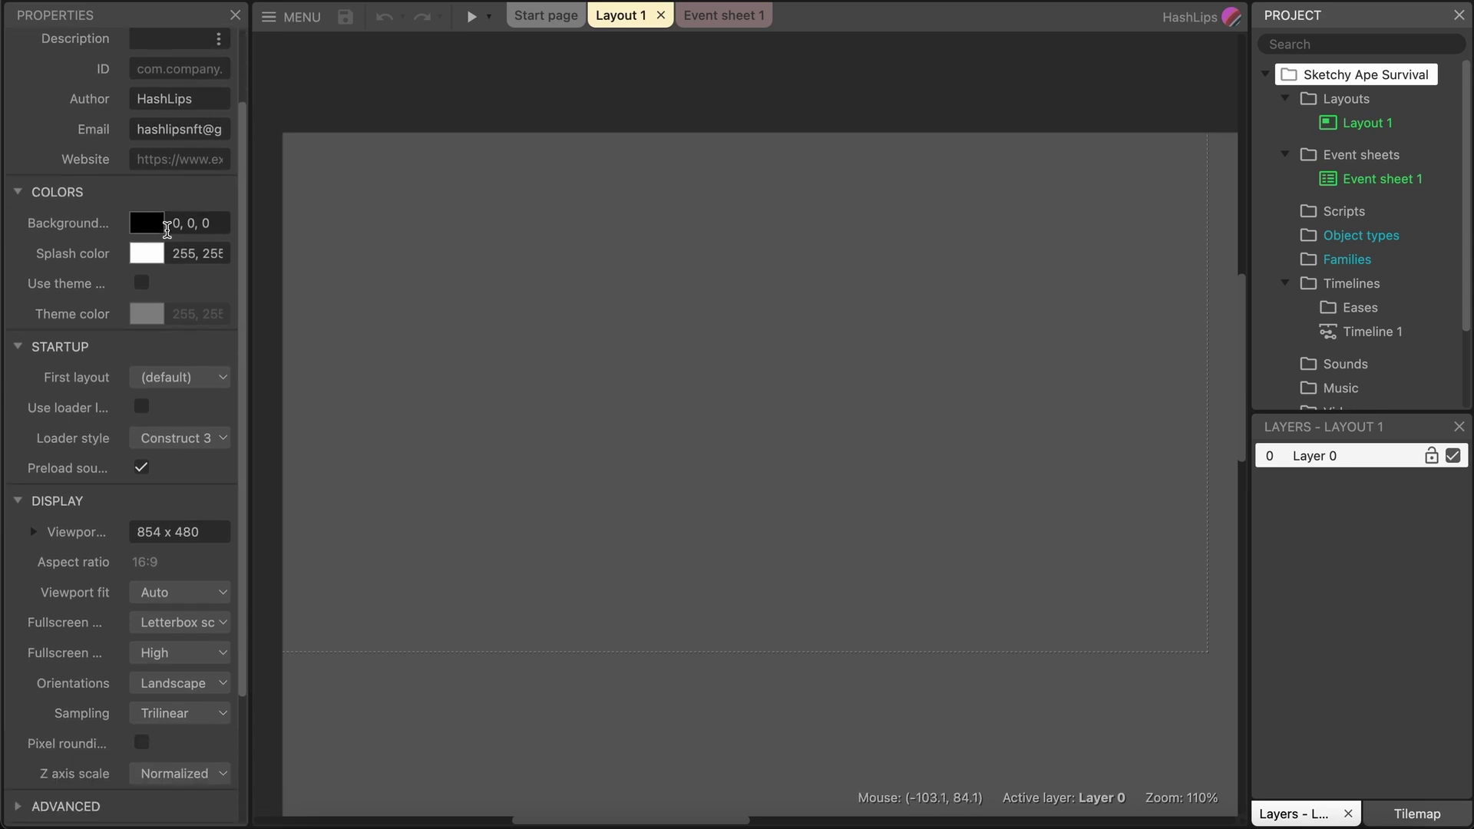
{"action": "scroll", "coordinate": [153, 303], "scroll_direction": "down", "scroll_amount": 5}
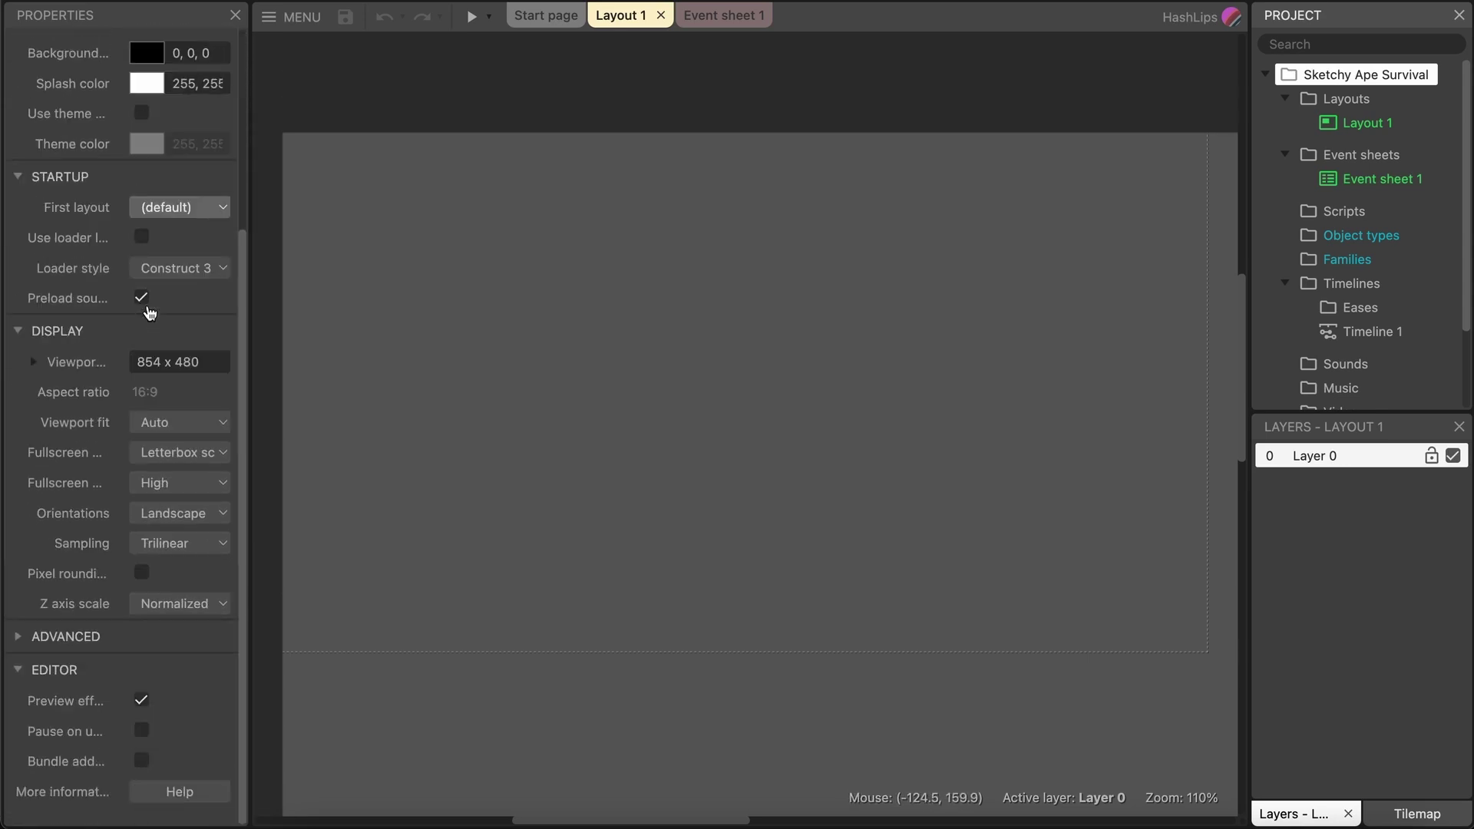
{"action": "left_click", "coordinate": [135, 361]}
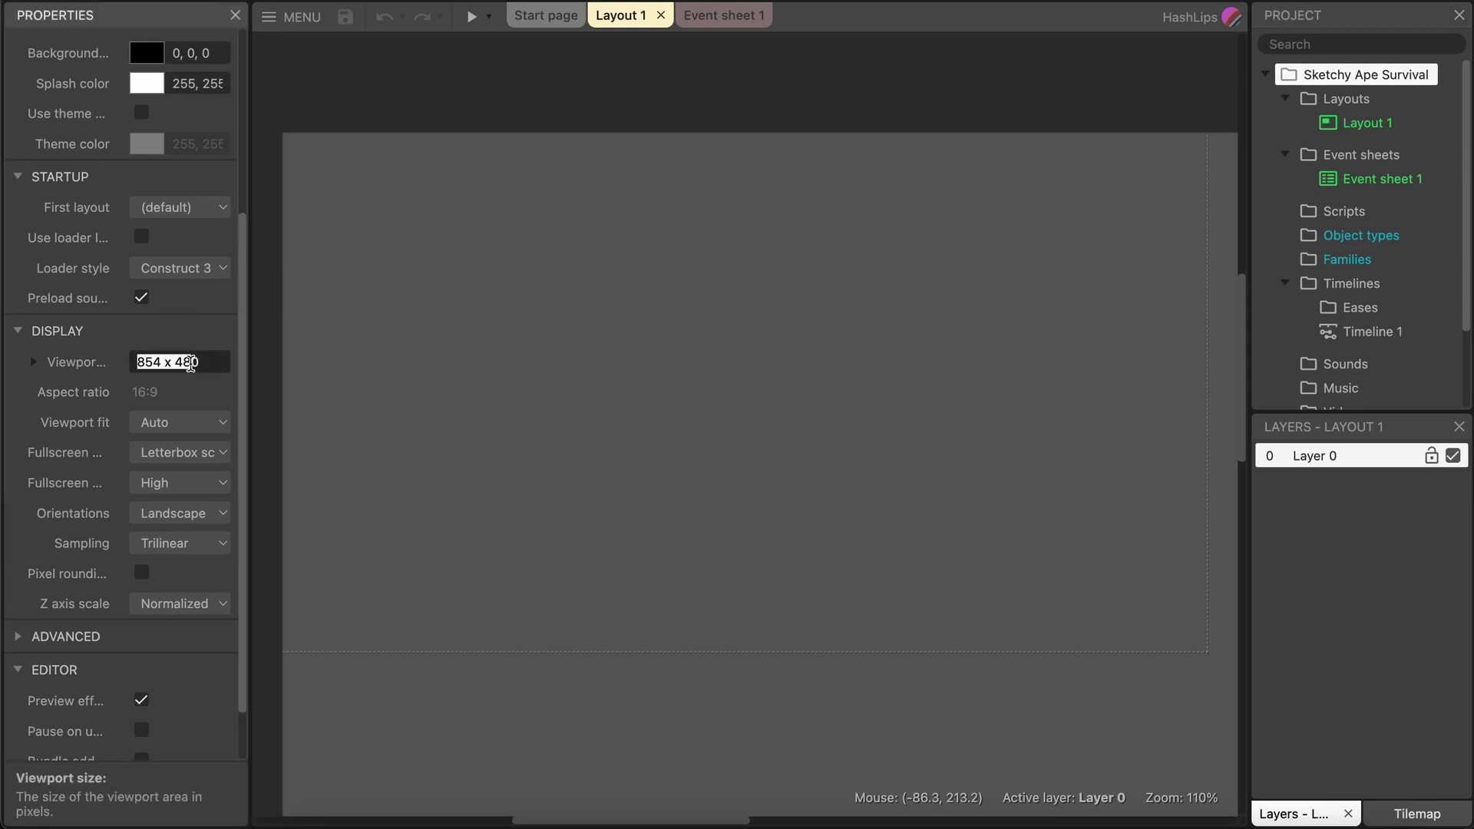
{"action": "left_click_drag", "start_coordinate": [212, 362], "coordinate": [126, 362]}
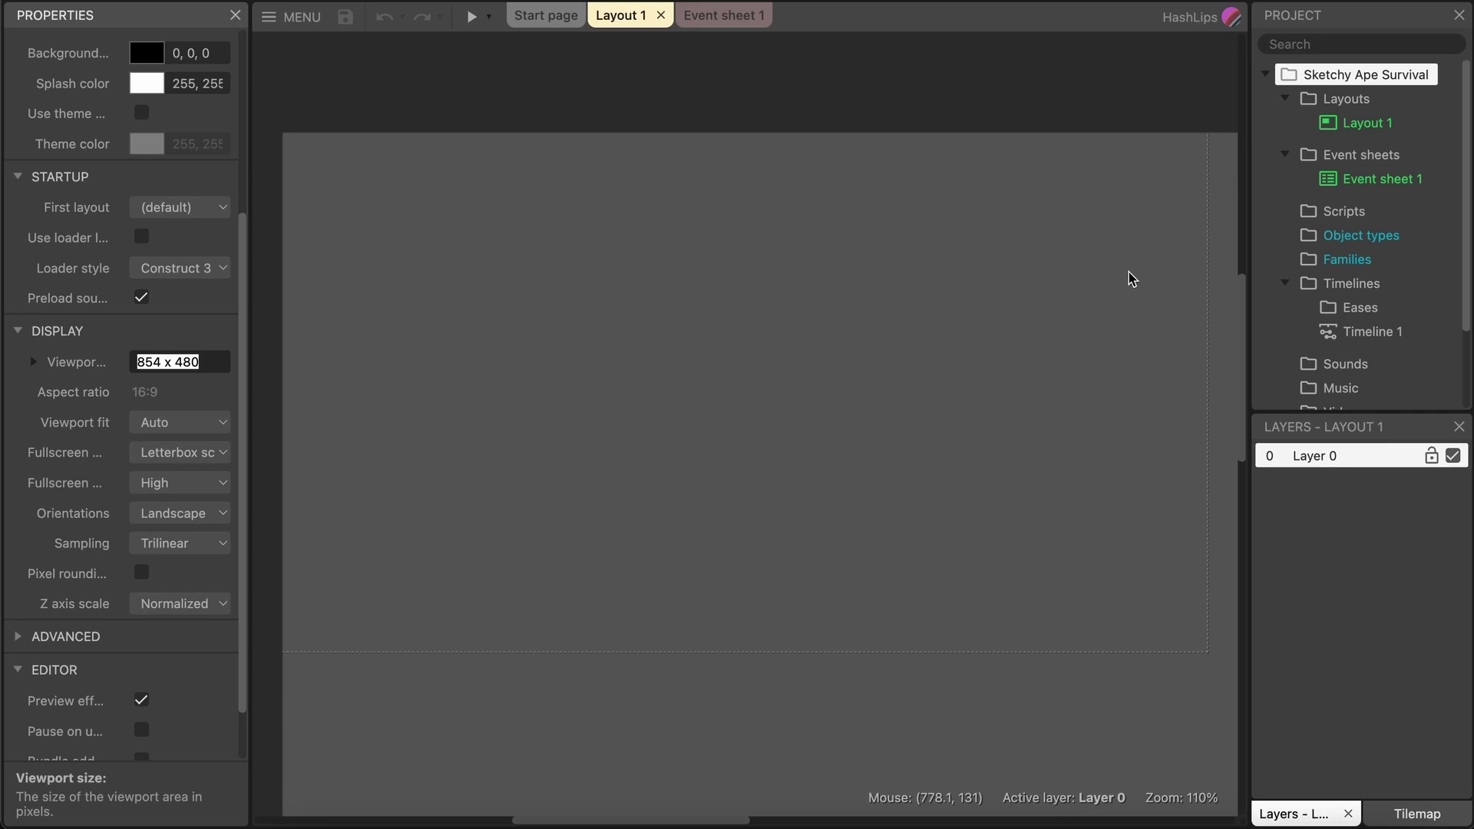
Show the properties of Layout 1 and highlight its layout size value.
{"action": "left_click", "coordinate": [1370, 124]}
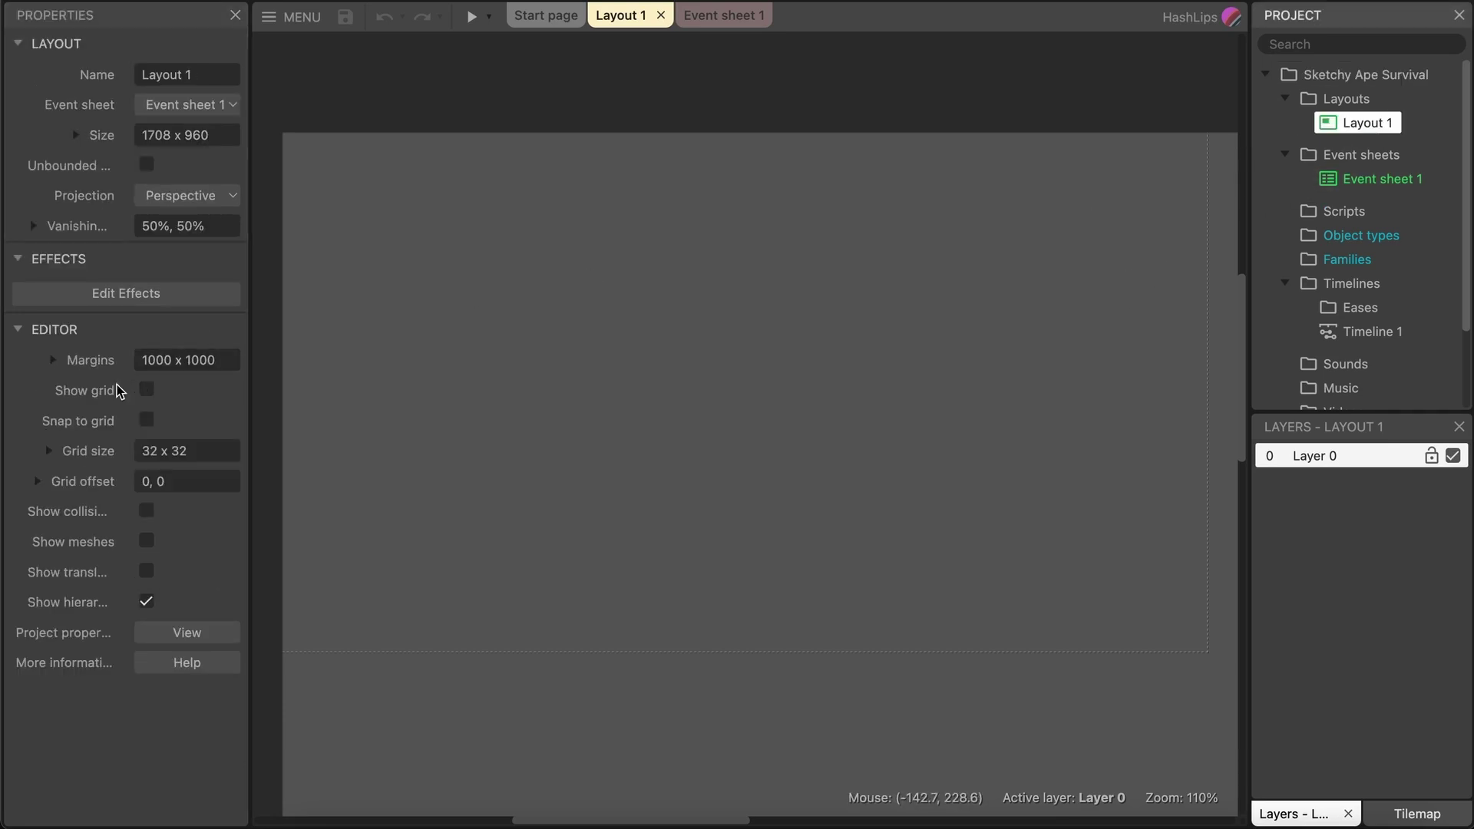
{"action": "left_click", "coordinate": [218, 136]}
{"action": "key", "text": "ctrl+a"}
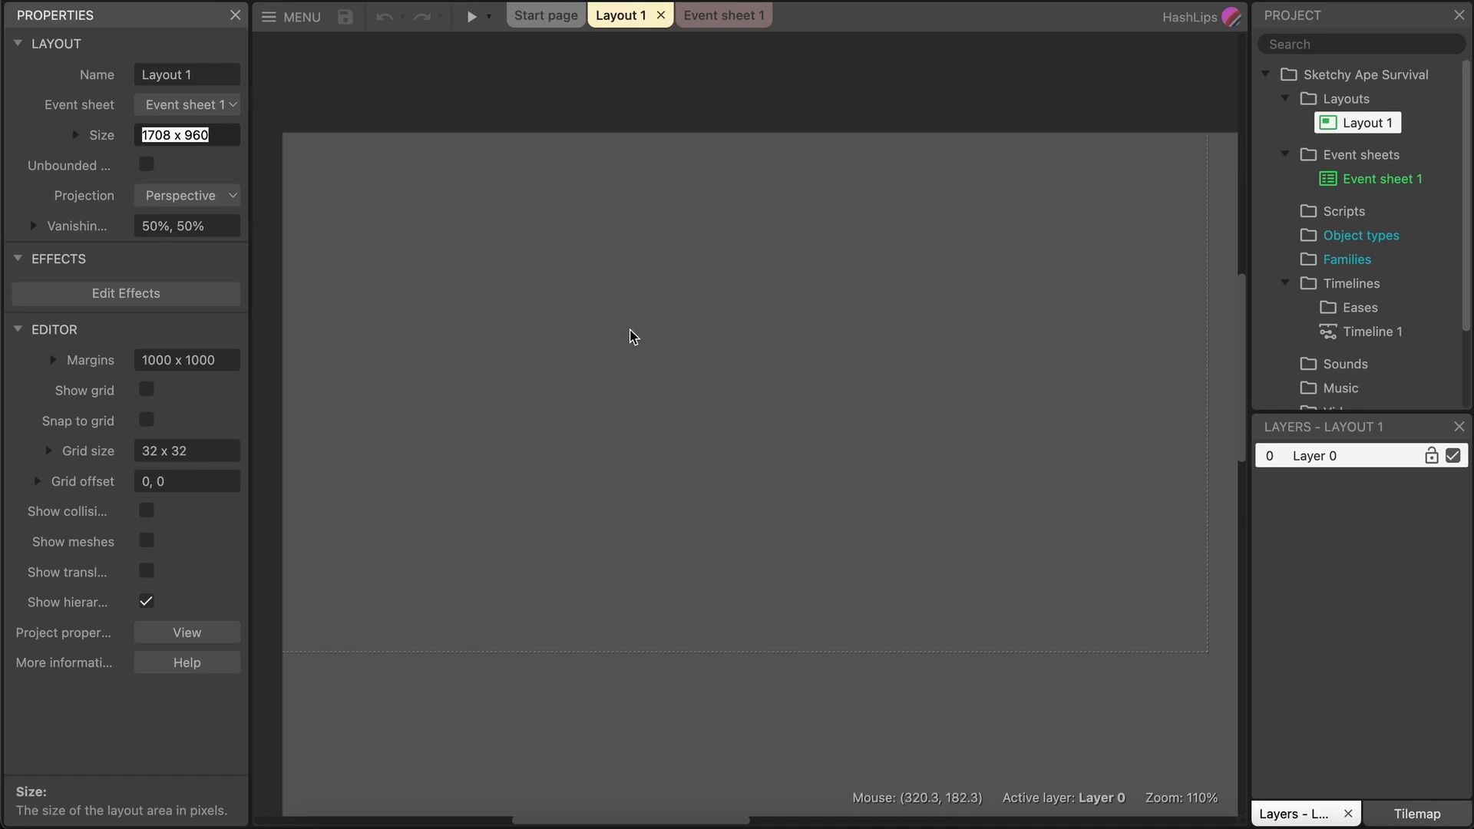
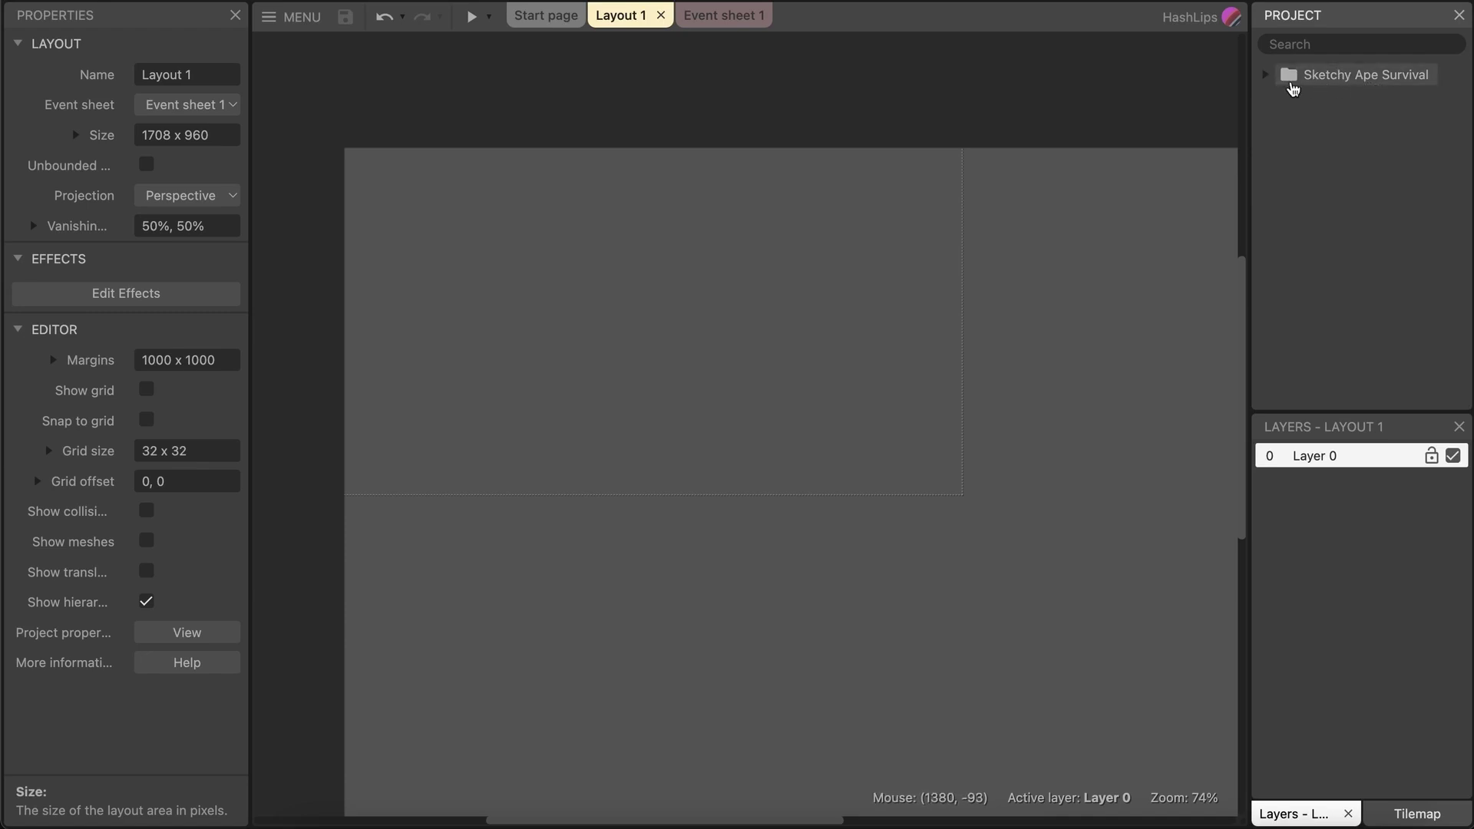
Expand the project tree with its Layouts and Event sheets folders, and check the event sheet choices for Layout 1.
{"action": "left_click", "coordinate": [1266, 76]}
{"action": "left_click", "coordinate": [1285, 99]}
{"action": "left_click", "coordinate": [1285, 122]}
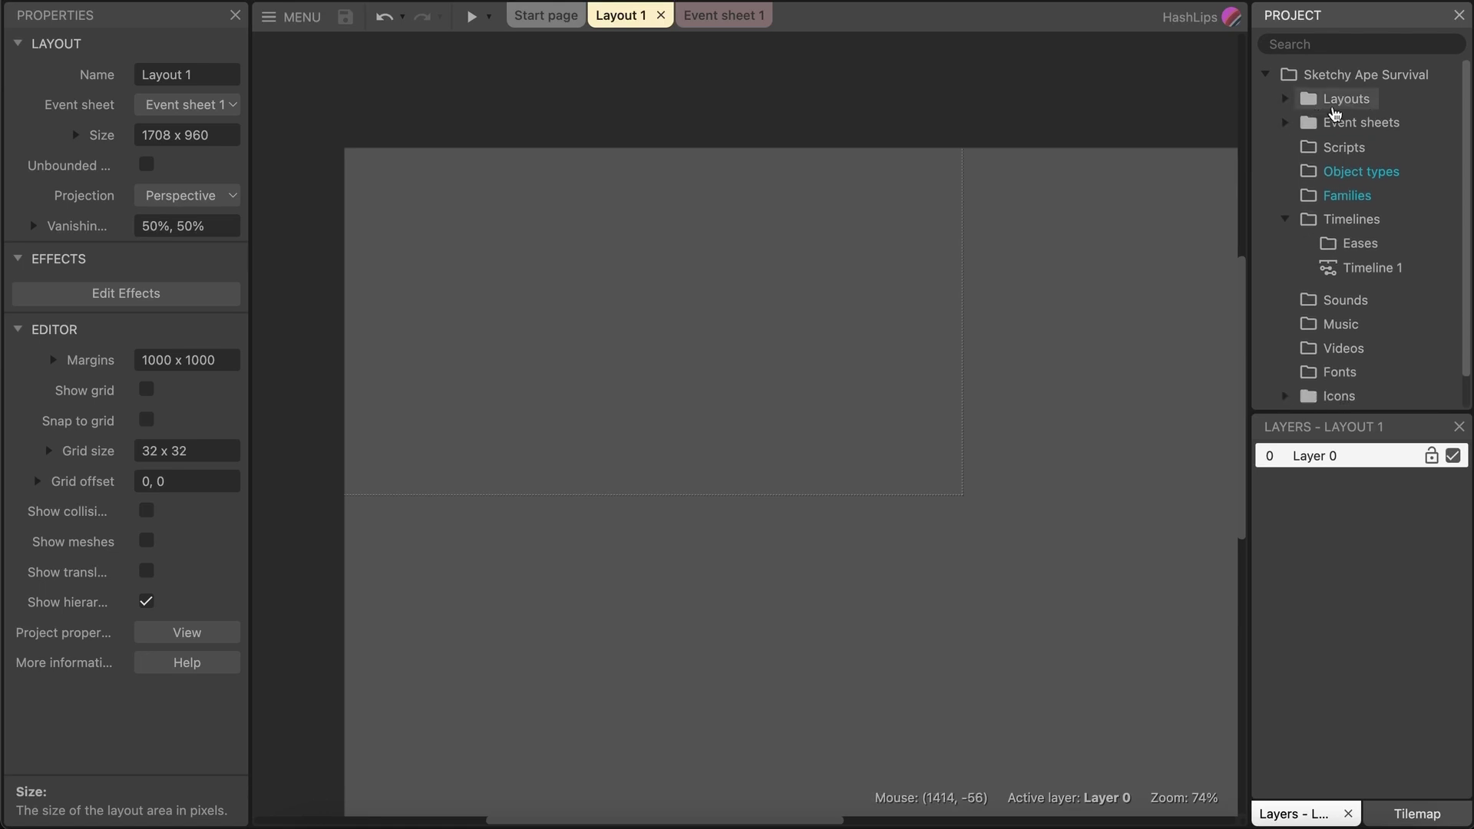
{"action": "left_click", "coordinate": [1285, 99]}
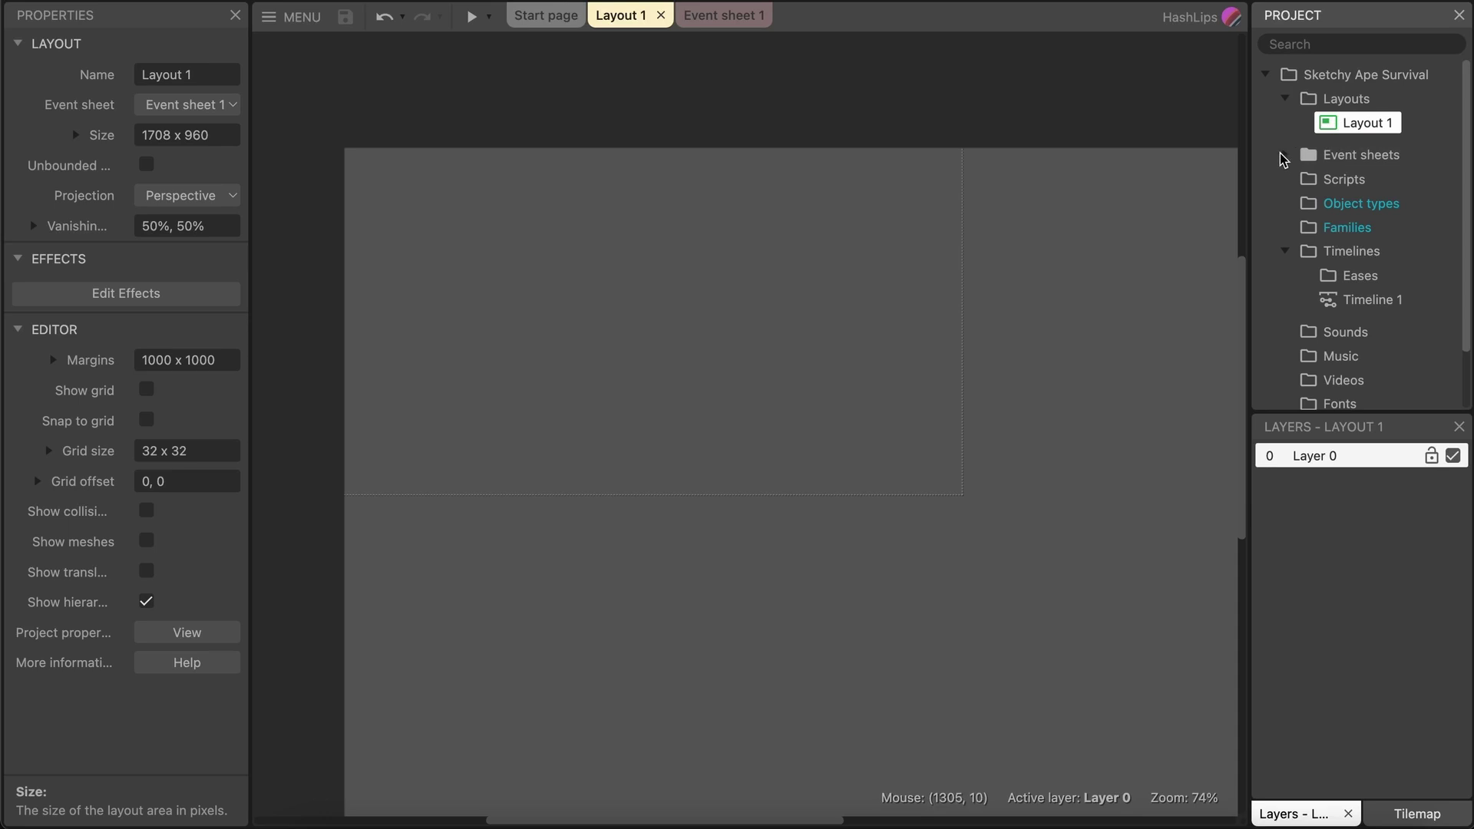
{"action": "left_click", "coordinate": [1285, 155]}
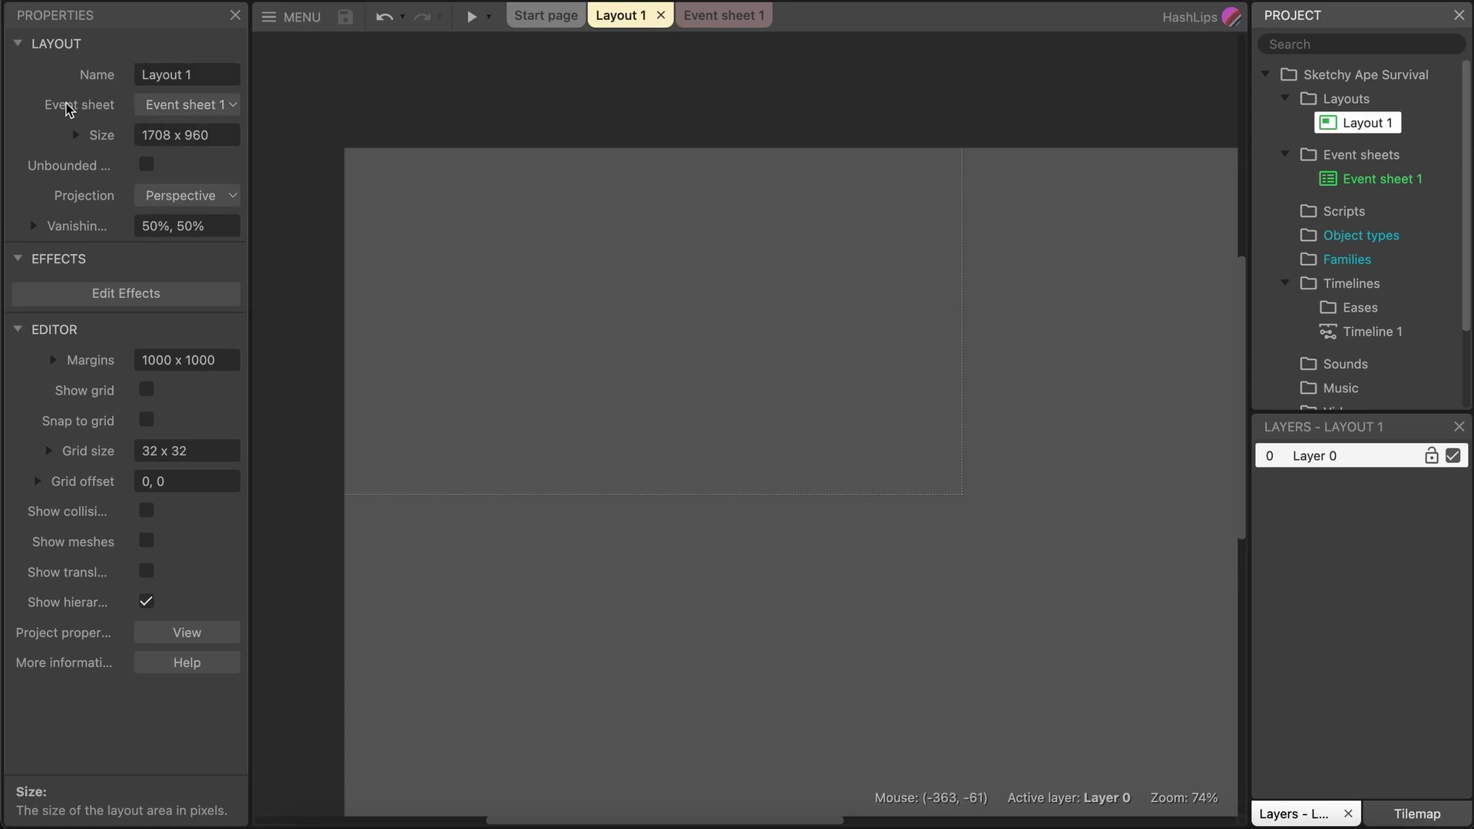
{"action": "left_click", "coordinate": [154, 115]}
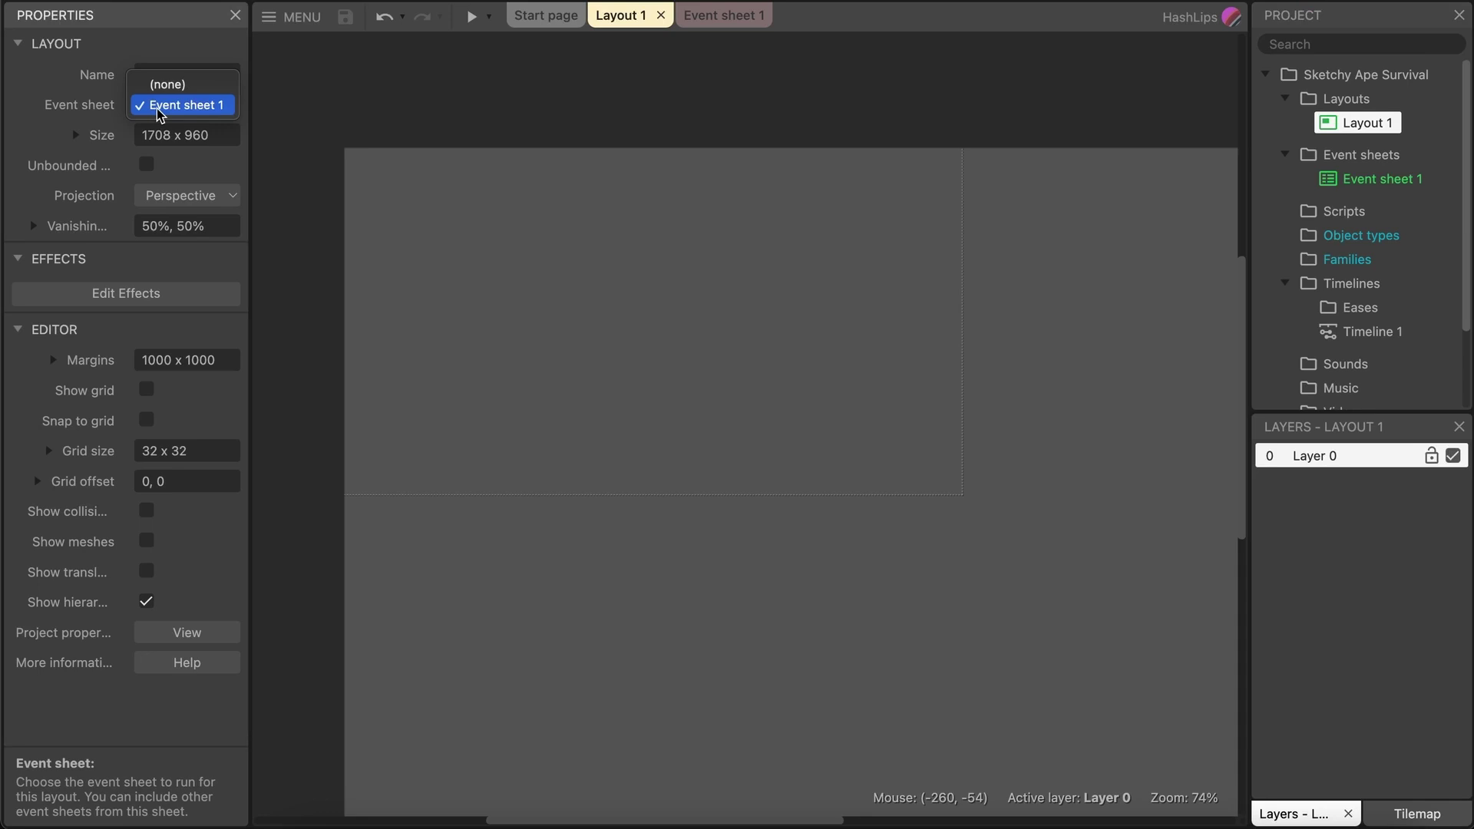
{"action": "left_click", "coordinate": [45, 113]}
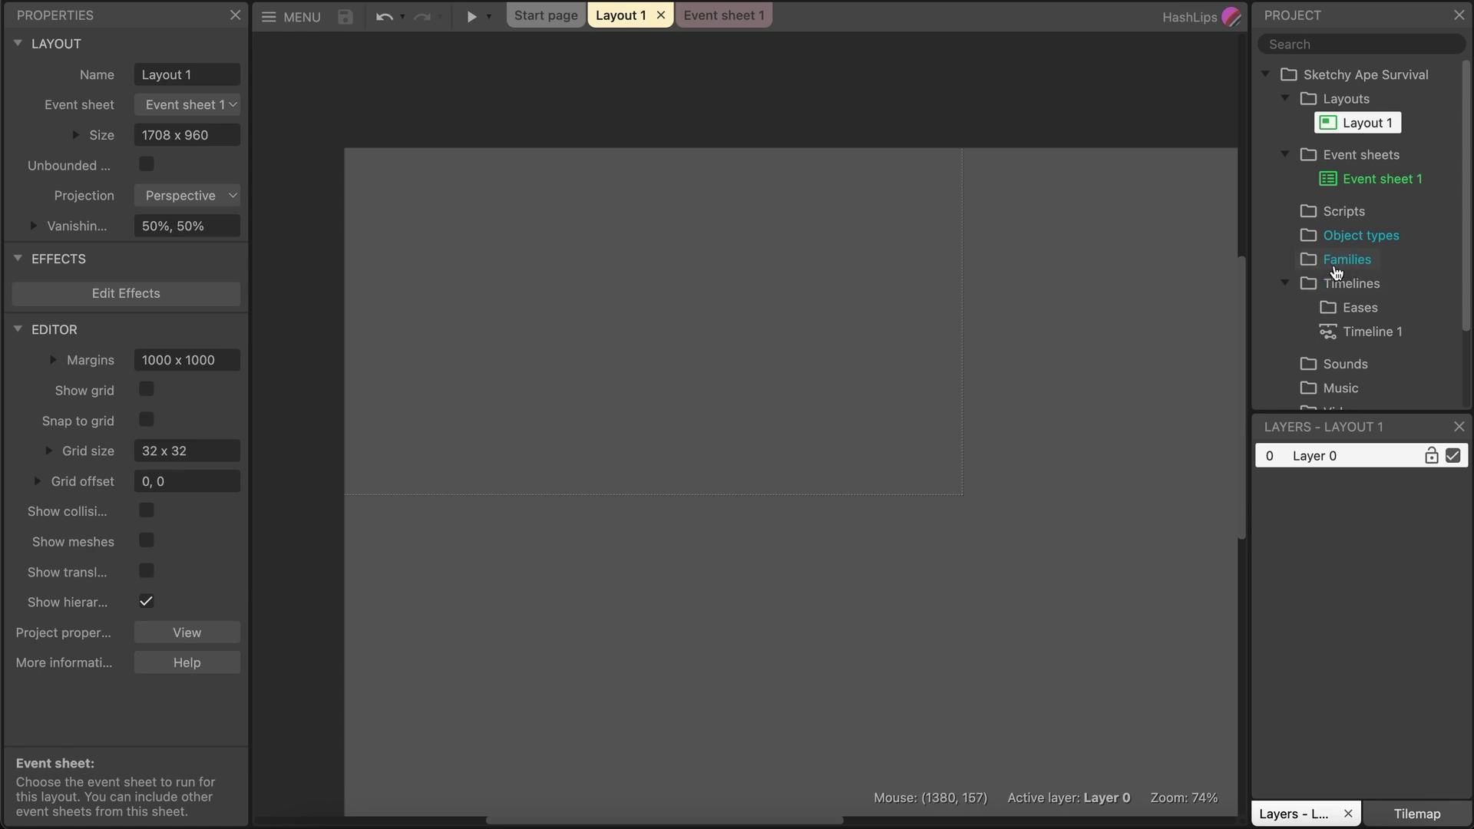
Collapse the Timelines folder and look through the remaining project folders, keeping Layouts and Event sheets expanded.
{"action": "left_click", "coordinate": [1288, 283]}
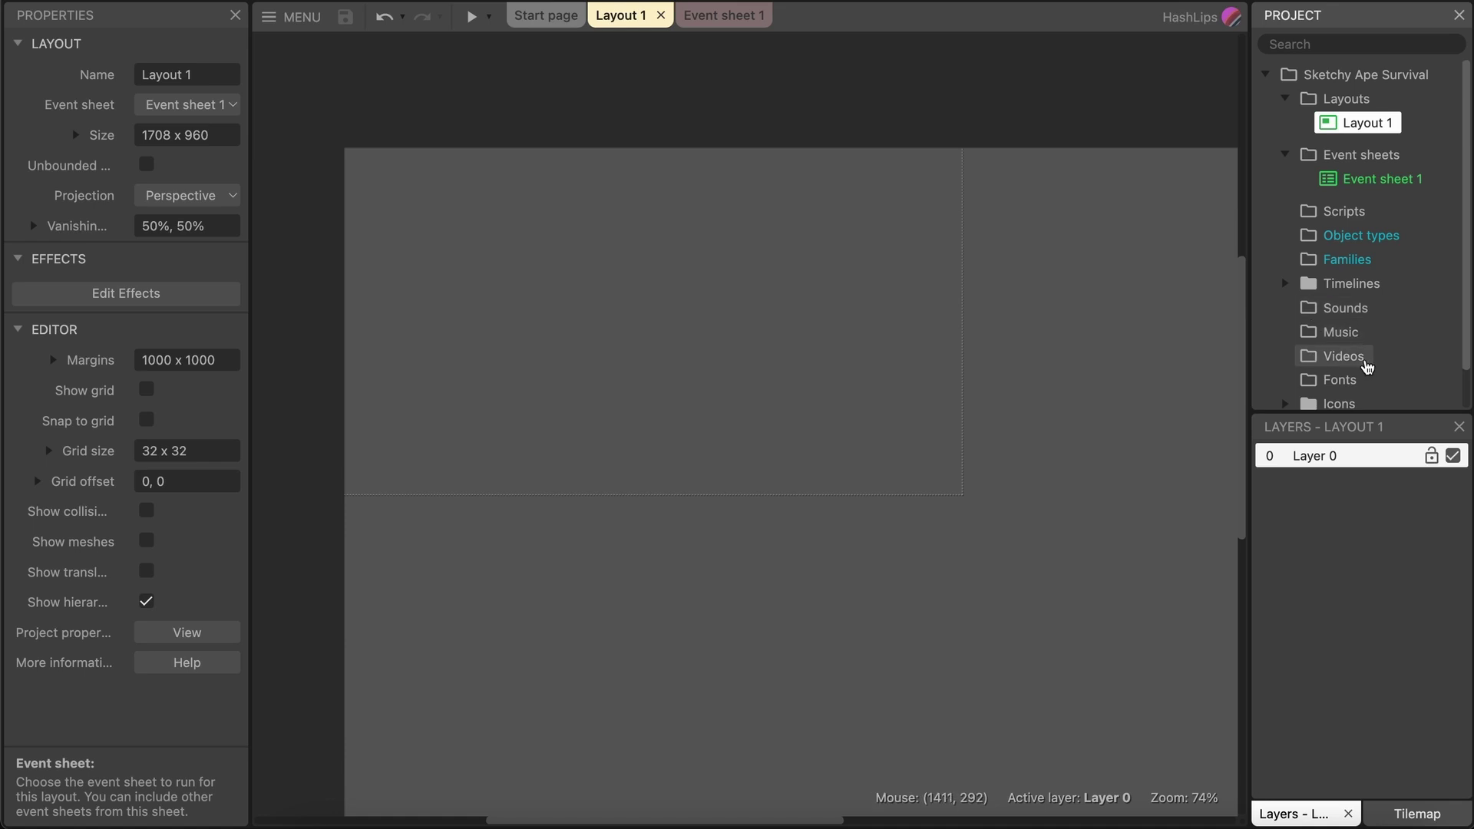
{"action": "scroll", "coordinate": [1352, 357], "scroll_direction": "down", "scroll_amount": 1}
{"action": "scroll", "coordinate": [1290, 276], "scroll_direction": "up", "scroll_amount": 1}
{"action": "left_click", "coordinate": [1285, 98]}
{"action": "left_click", "coordinate": [1287, 124]}
{"action": "left_click", "coordinate": [1285, 98]}
{"action": "left_click", "coordinate": [1286, 155]}
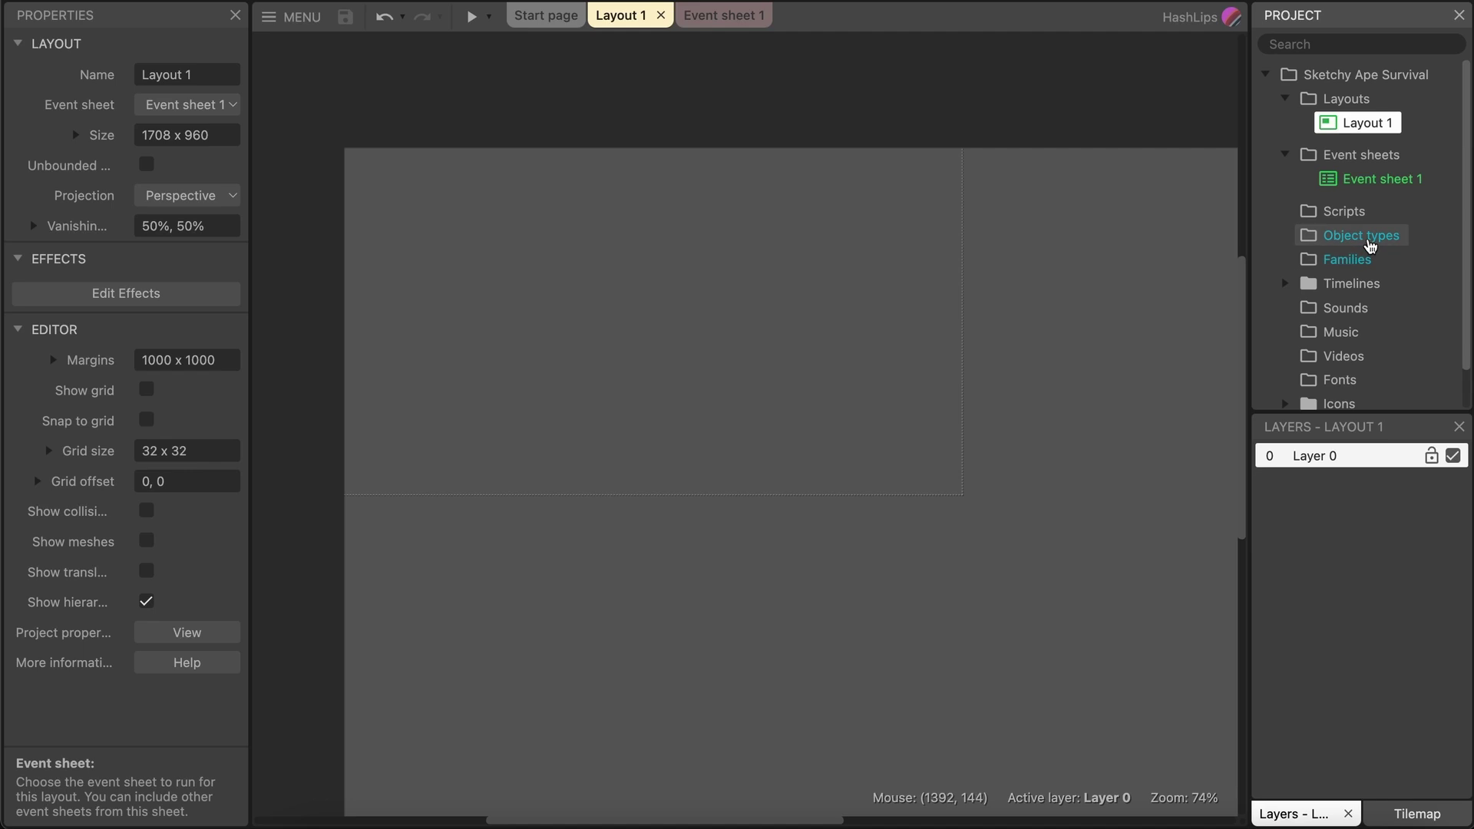
Show the properties of the Sketchy Ape Survival project, followed by those of Layout 1.
{"action": "left_click", "coordinate": [1315, 75]}
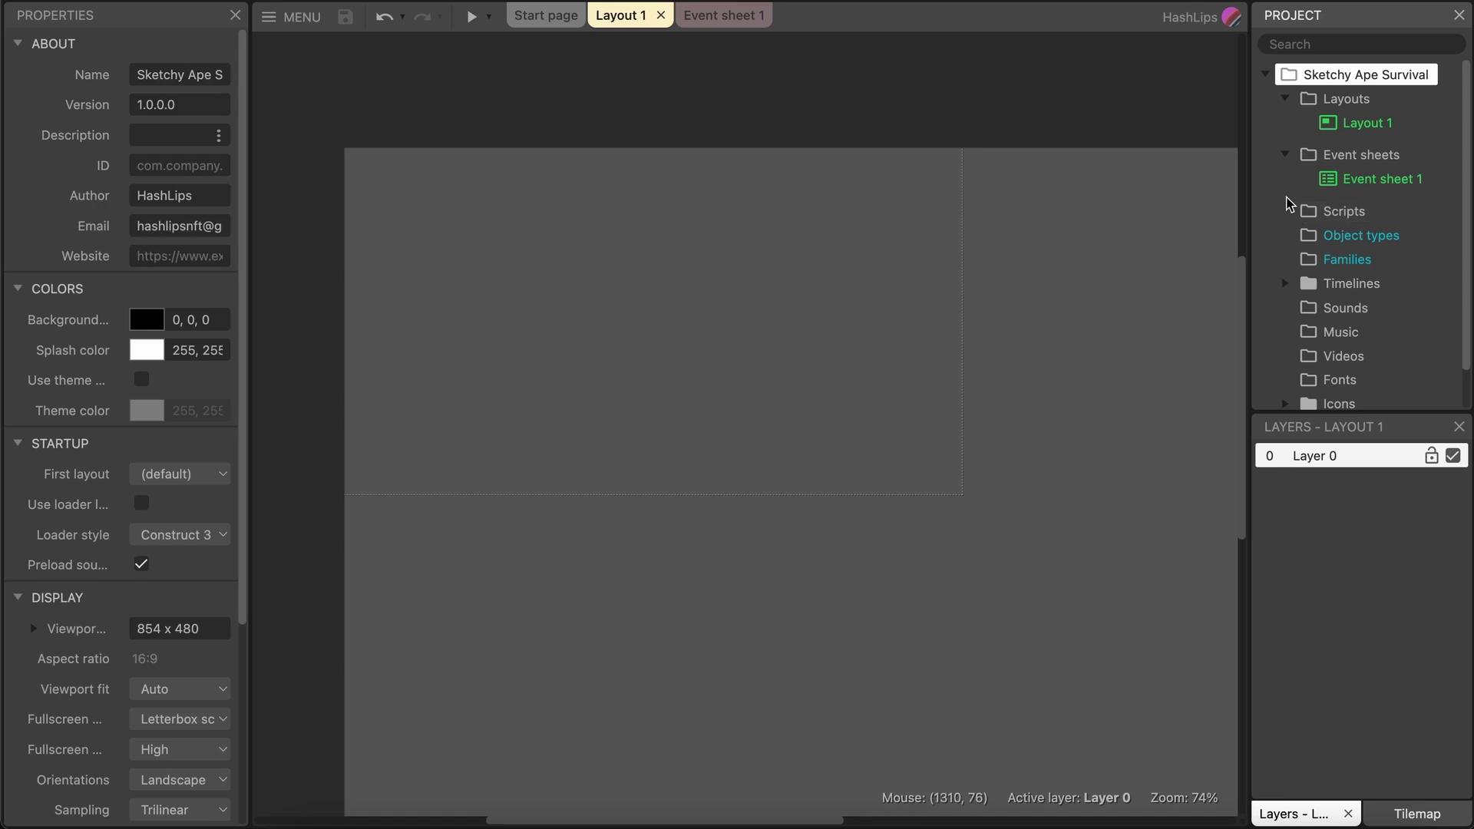
{"action": "left_click", "coordinate": [1038, 253]}
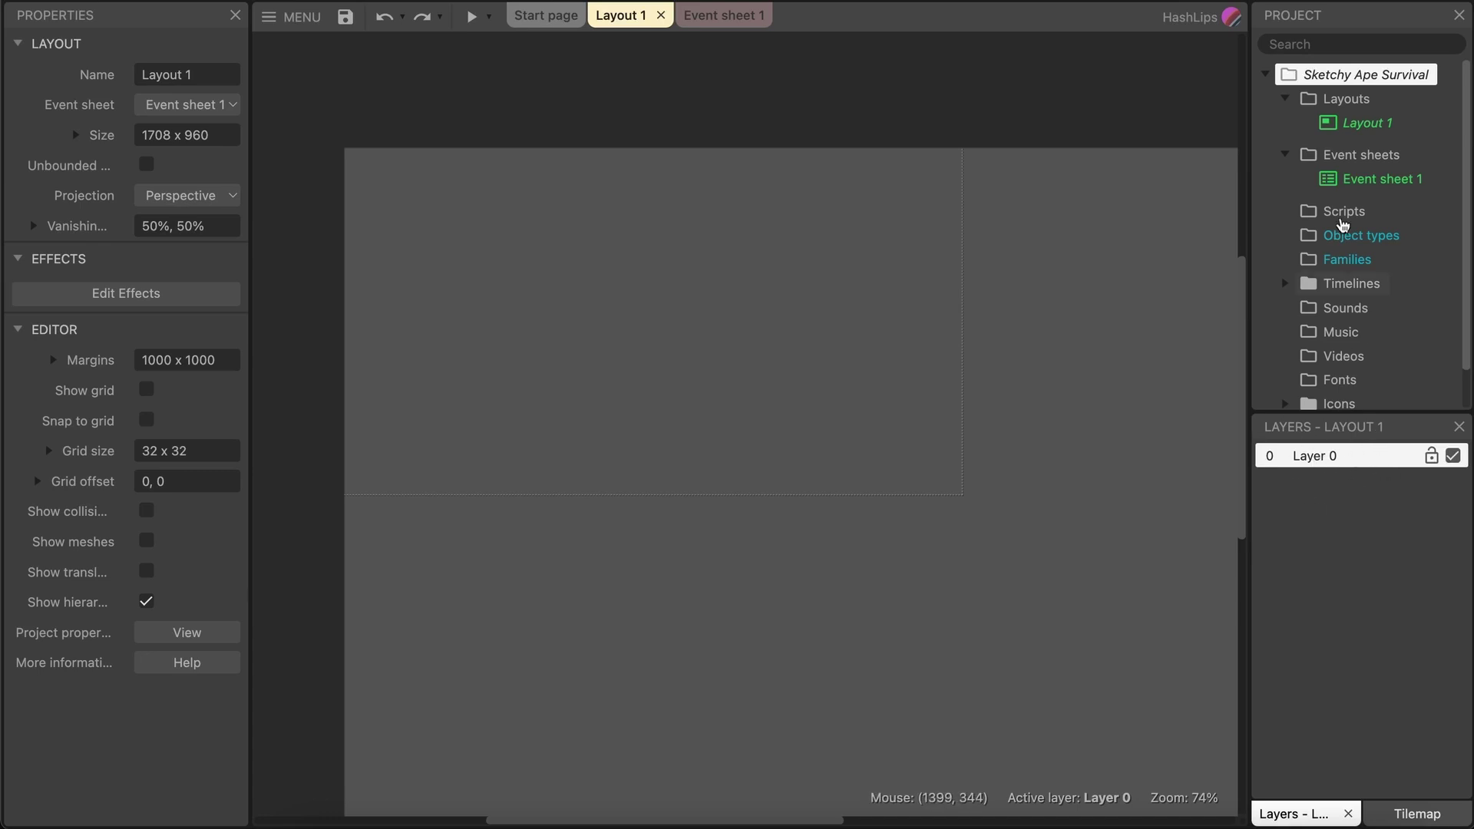
{"action": "left_click", "coordinate": [1328, 128]}
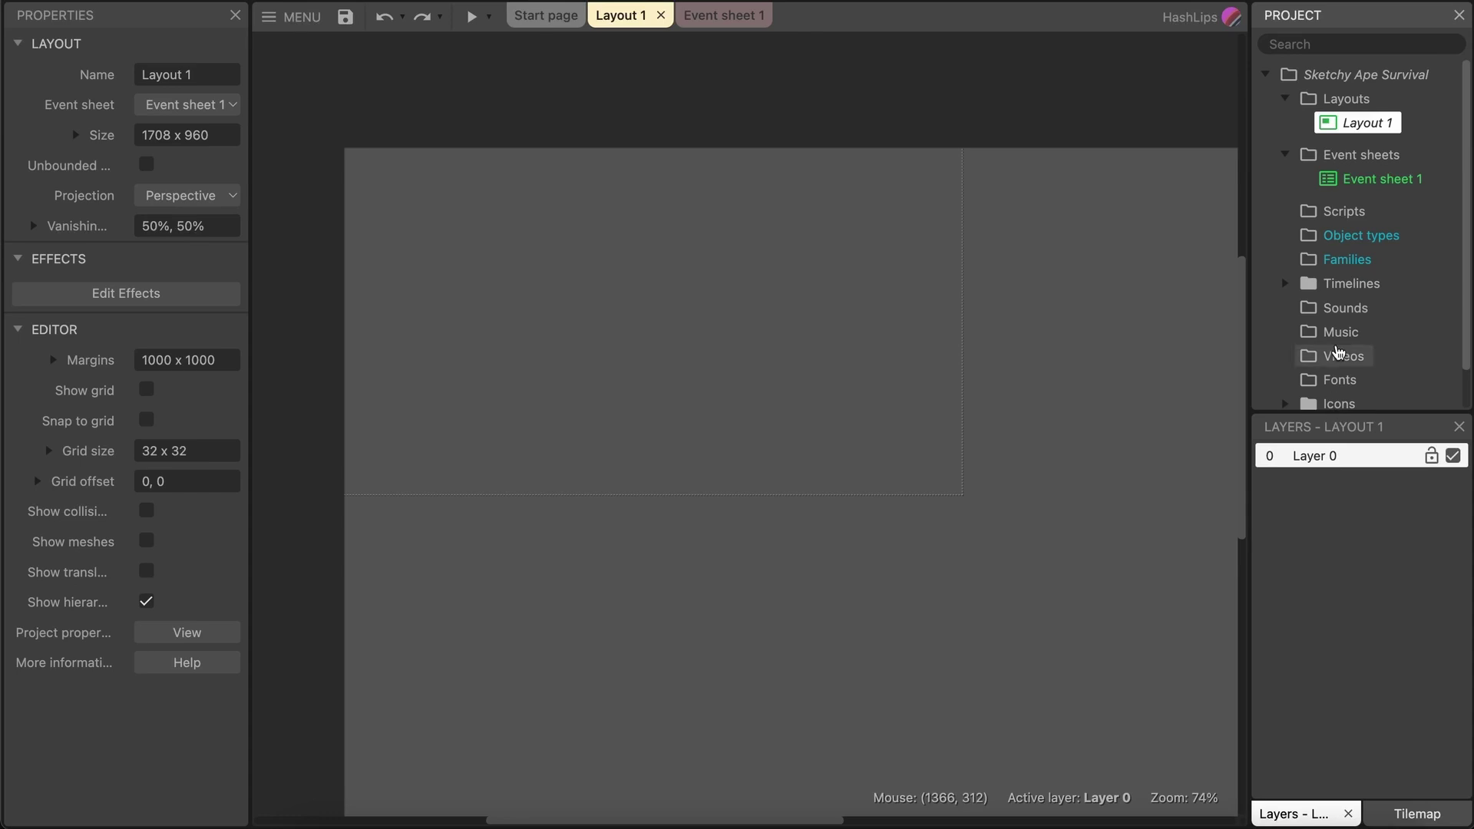
Rename the layout's existing Layer 0 as bg.
{"action": "right_click", "coordinate": [1321, 464]}
{"action": "left_click", "coordinate": [1219, 585]}
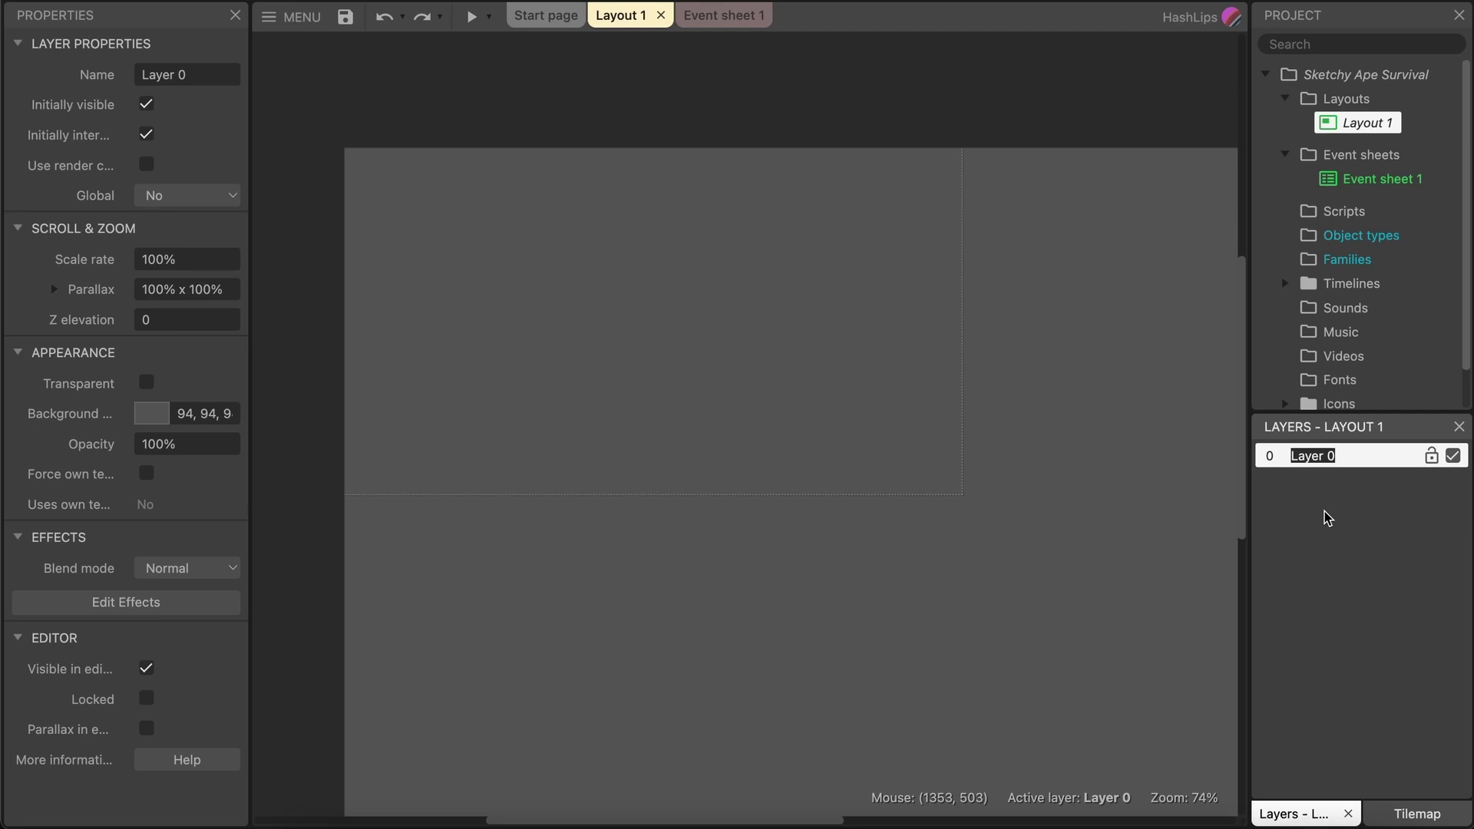
{"action": "type", "text": "bg"}
{"action": "key", "text": "Return"}
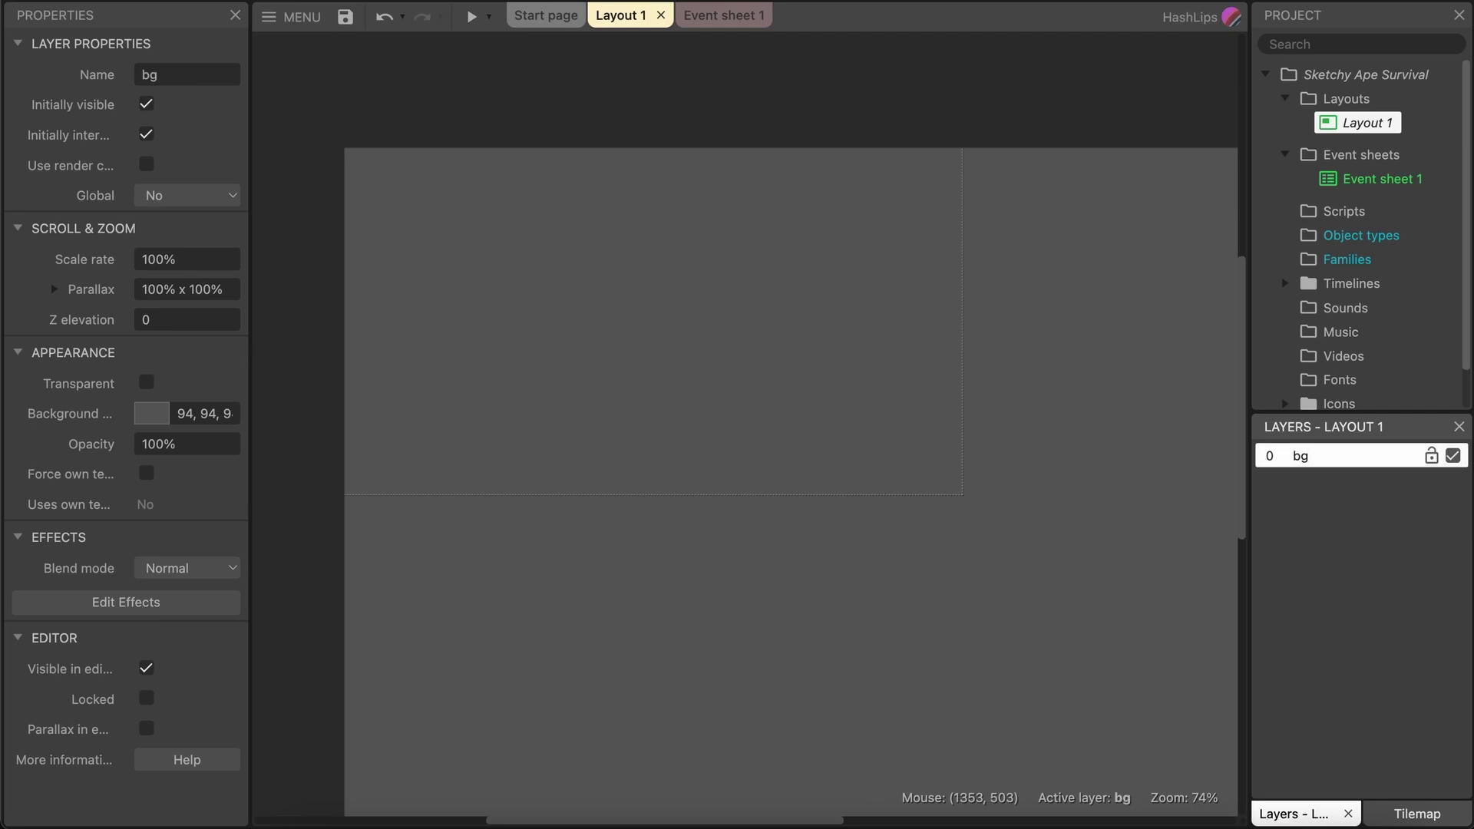
Add a new layer at the top of the layer stack, name it player, and keep it as the active layer.
{"action": "right_click", "coordinate": [1364, 525]}
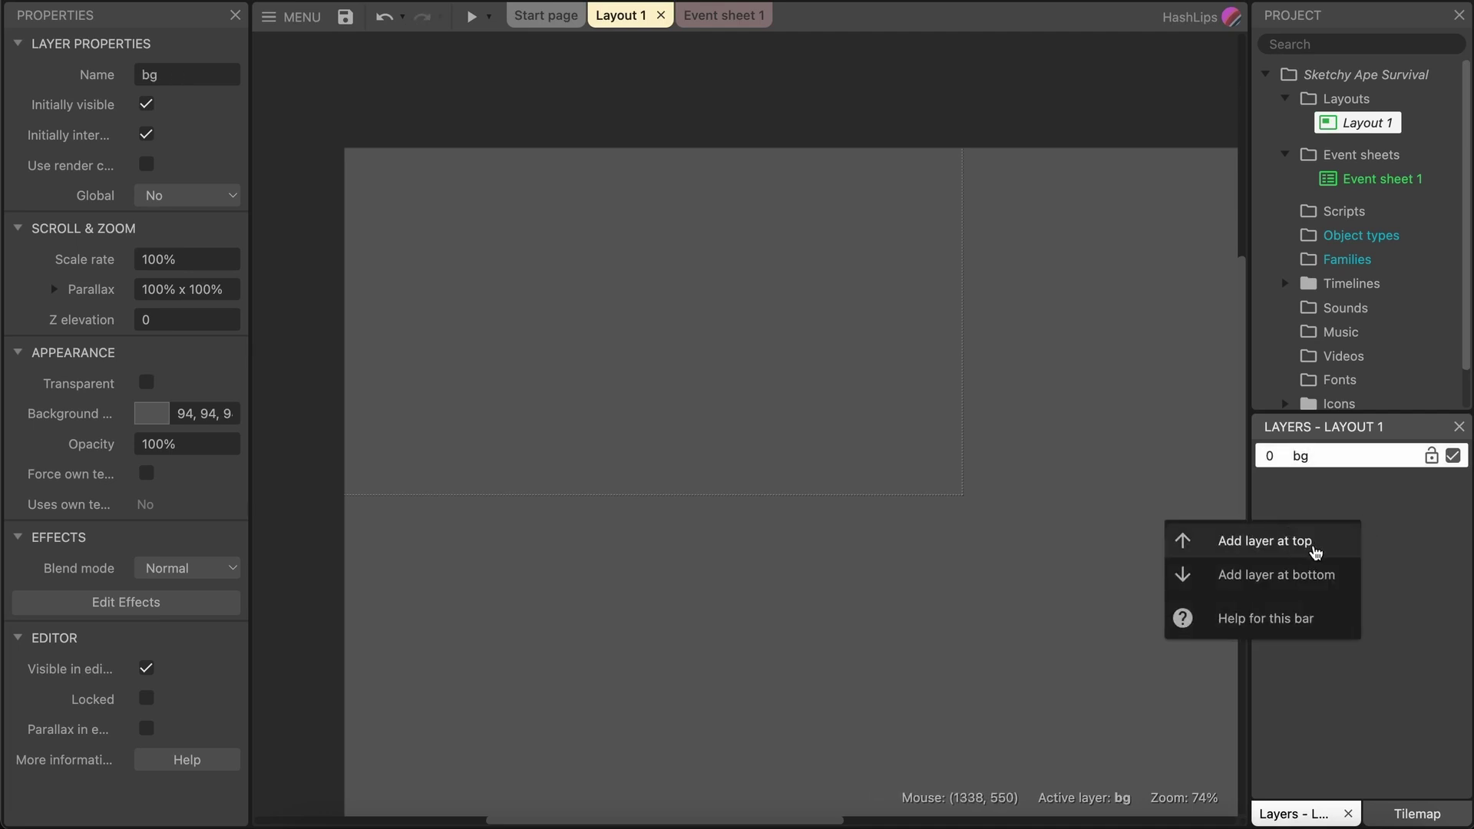
{"action": "left_click", "coordinate": [1222, 545]}
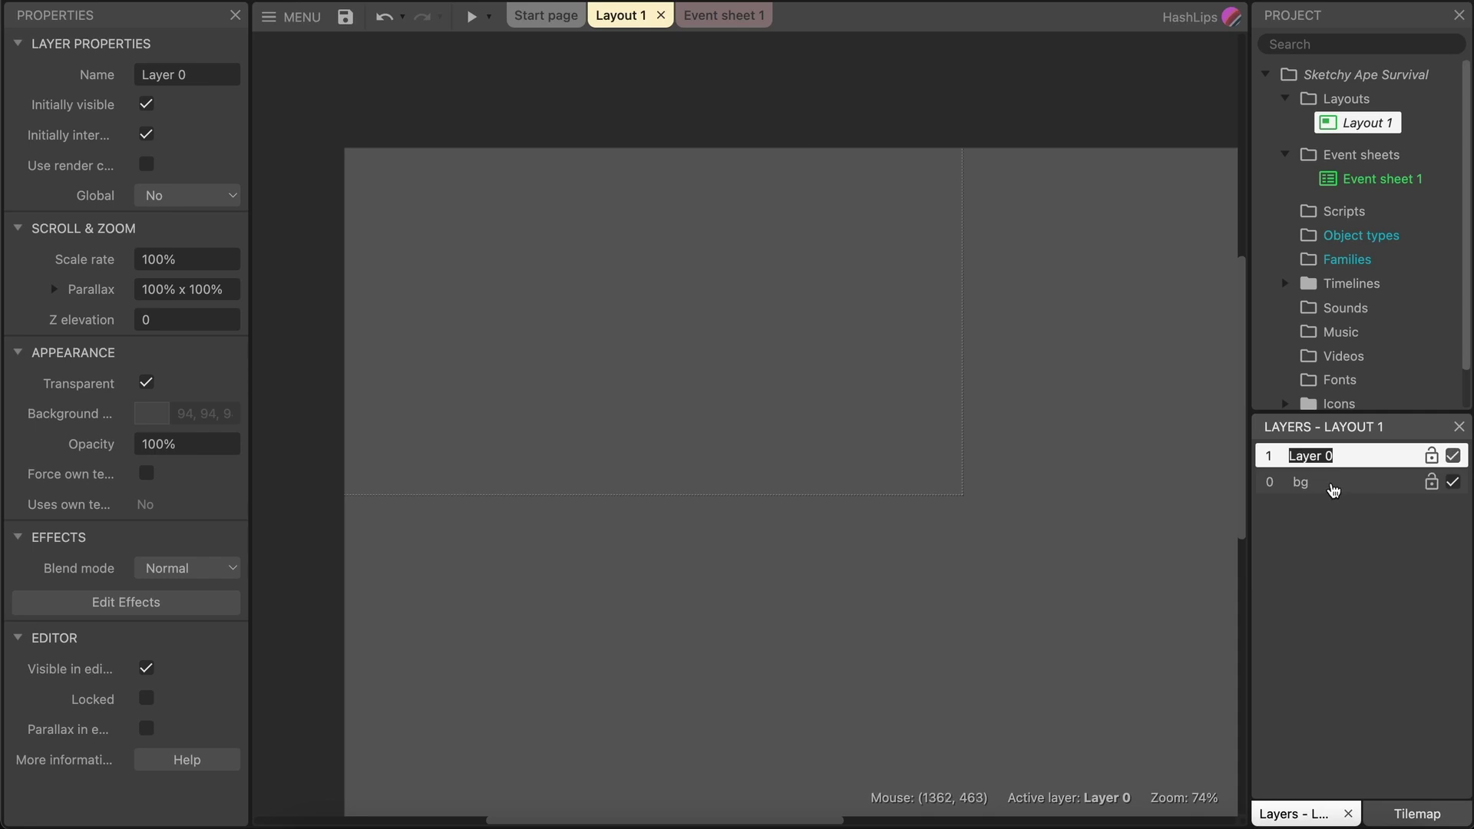
{"action": "left_click", "coordinate": [1354, 541]}
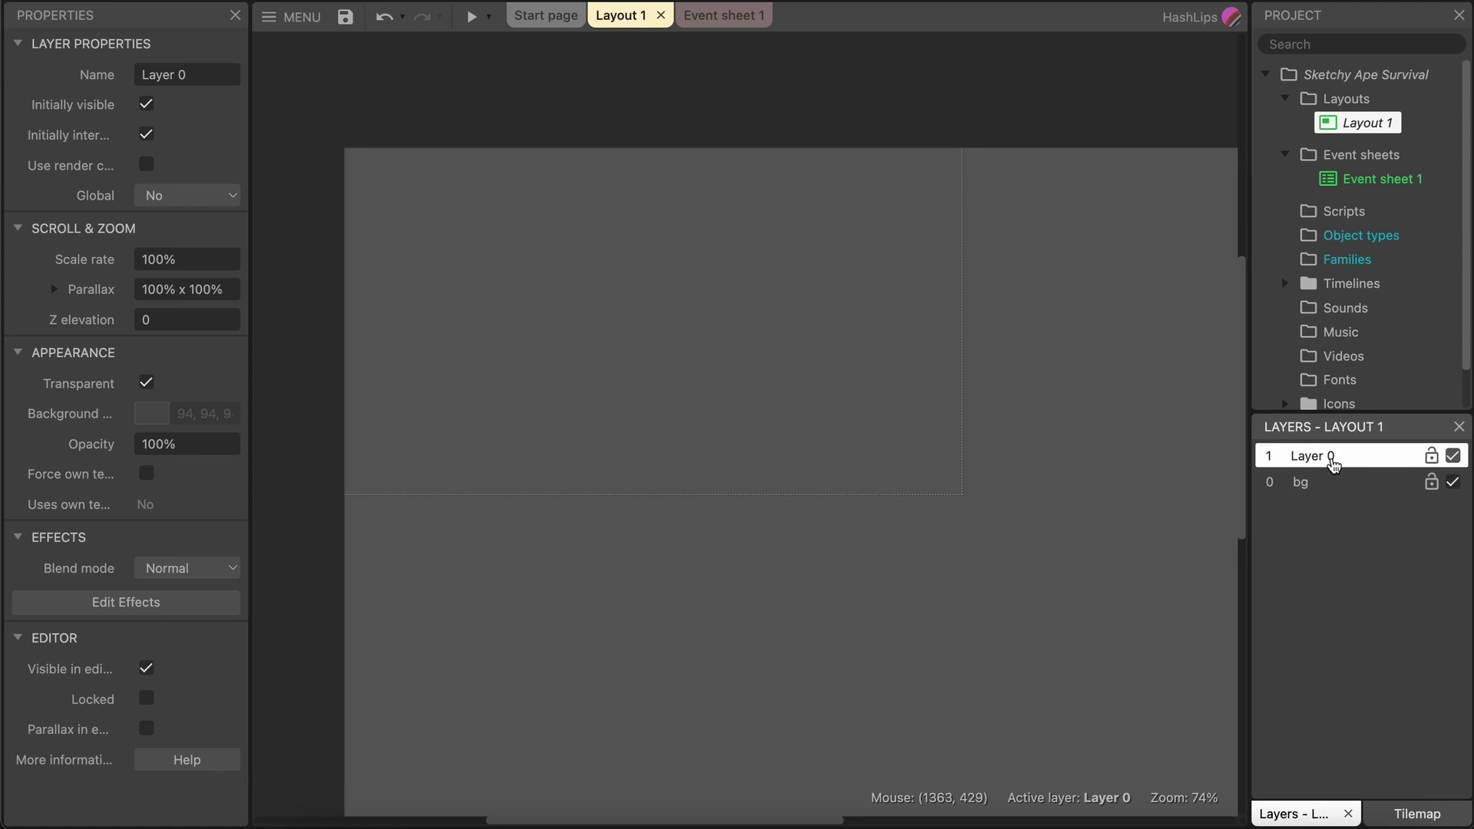
{"action": "right_click", "coordinate": [1330, 463]}
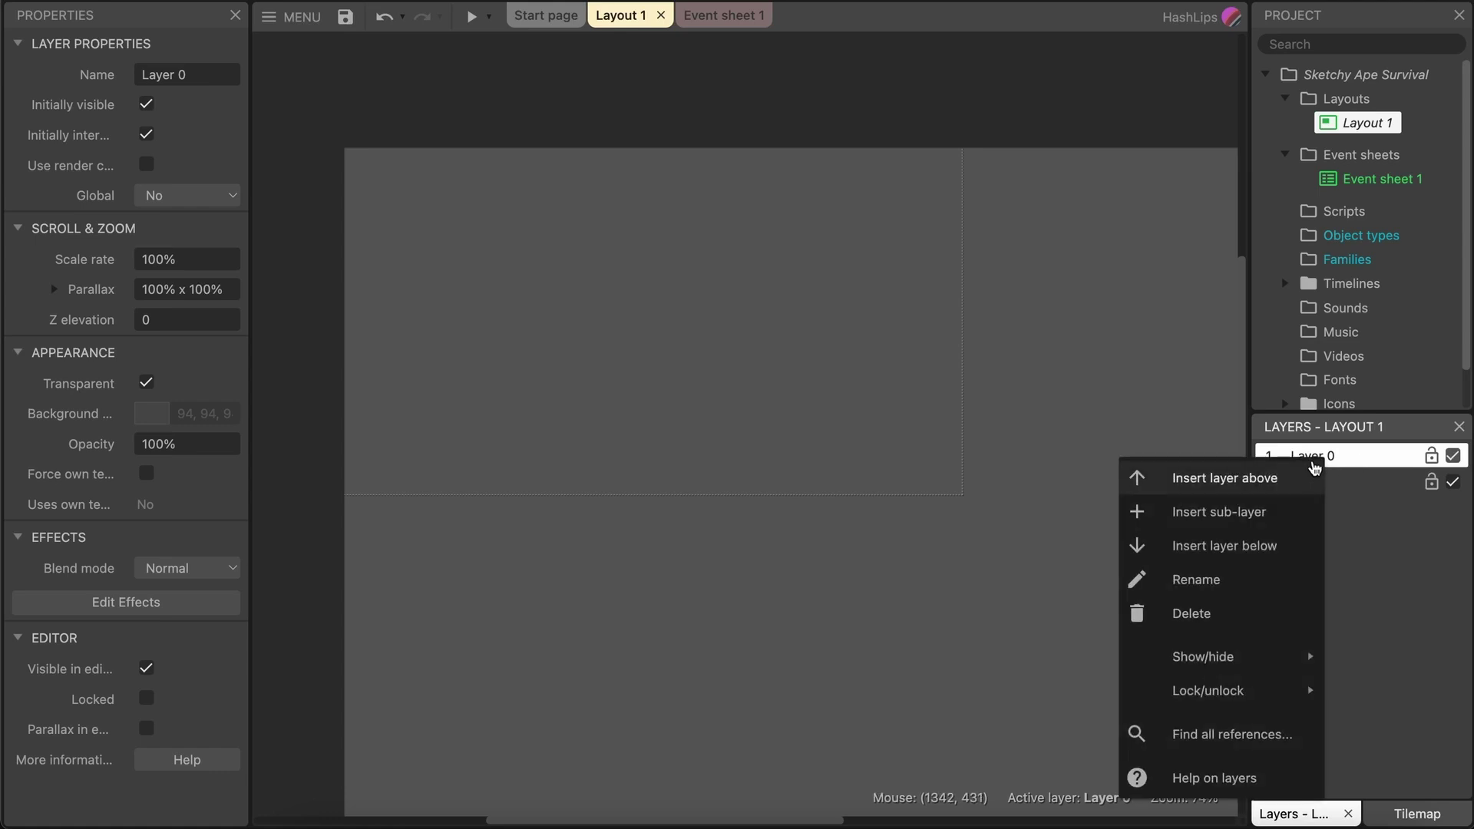
{"action": "left_click", "coordinate": [1197, 580]}
{"action": "type", "text": "pla"}
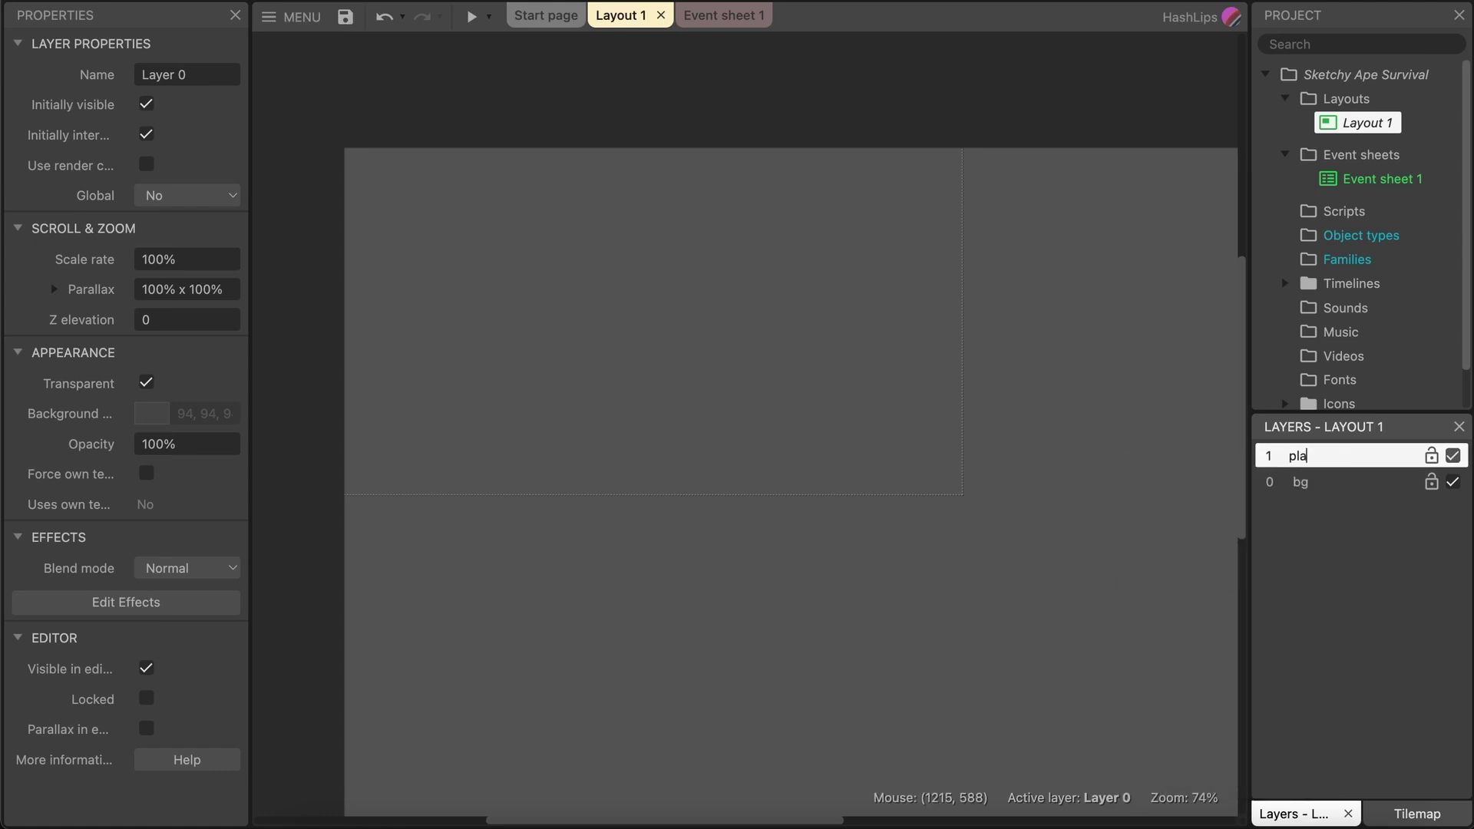
{"action": "key", "text": "Return"}
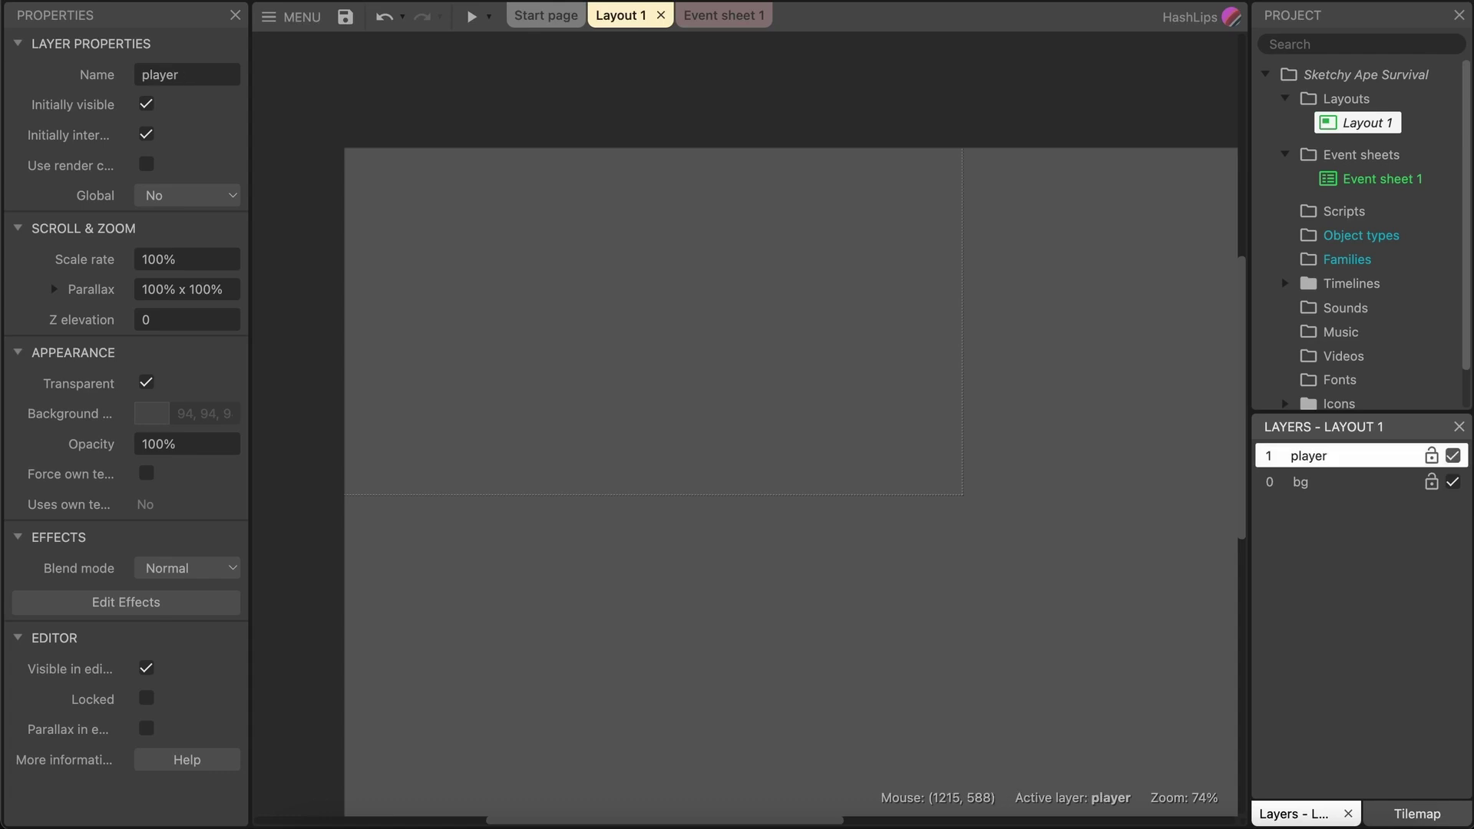
{"action": "left_click", "coordinate": [1334, 483]}
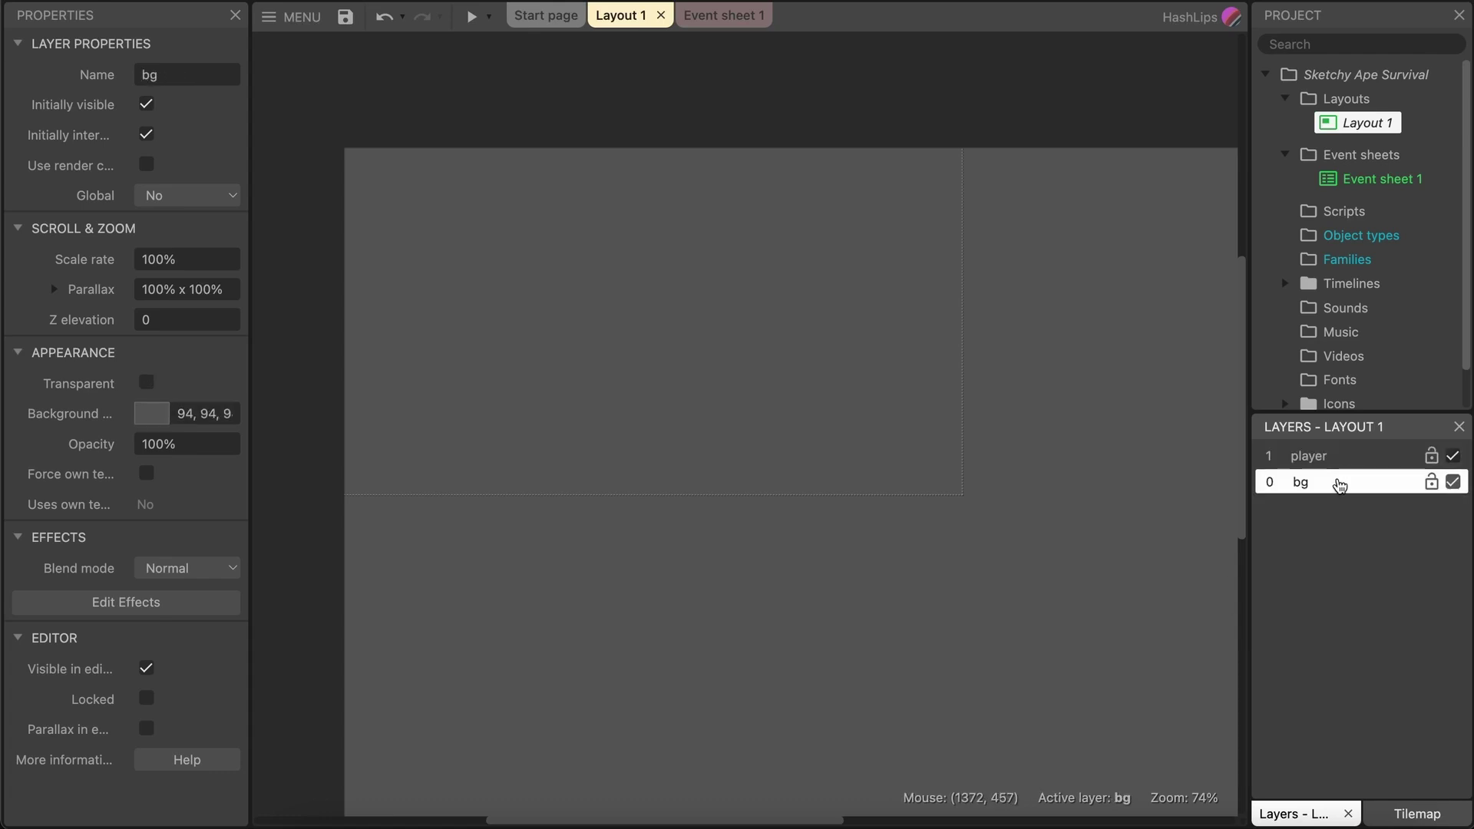
{"action": "left_click", "coordinate": [1330, 459]}
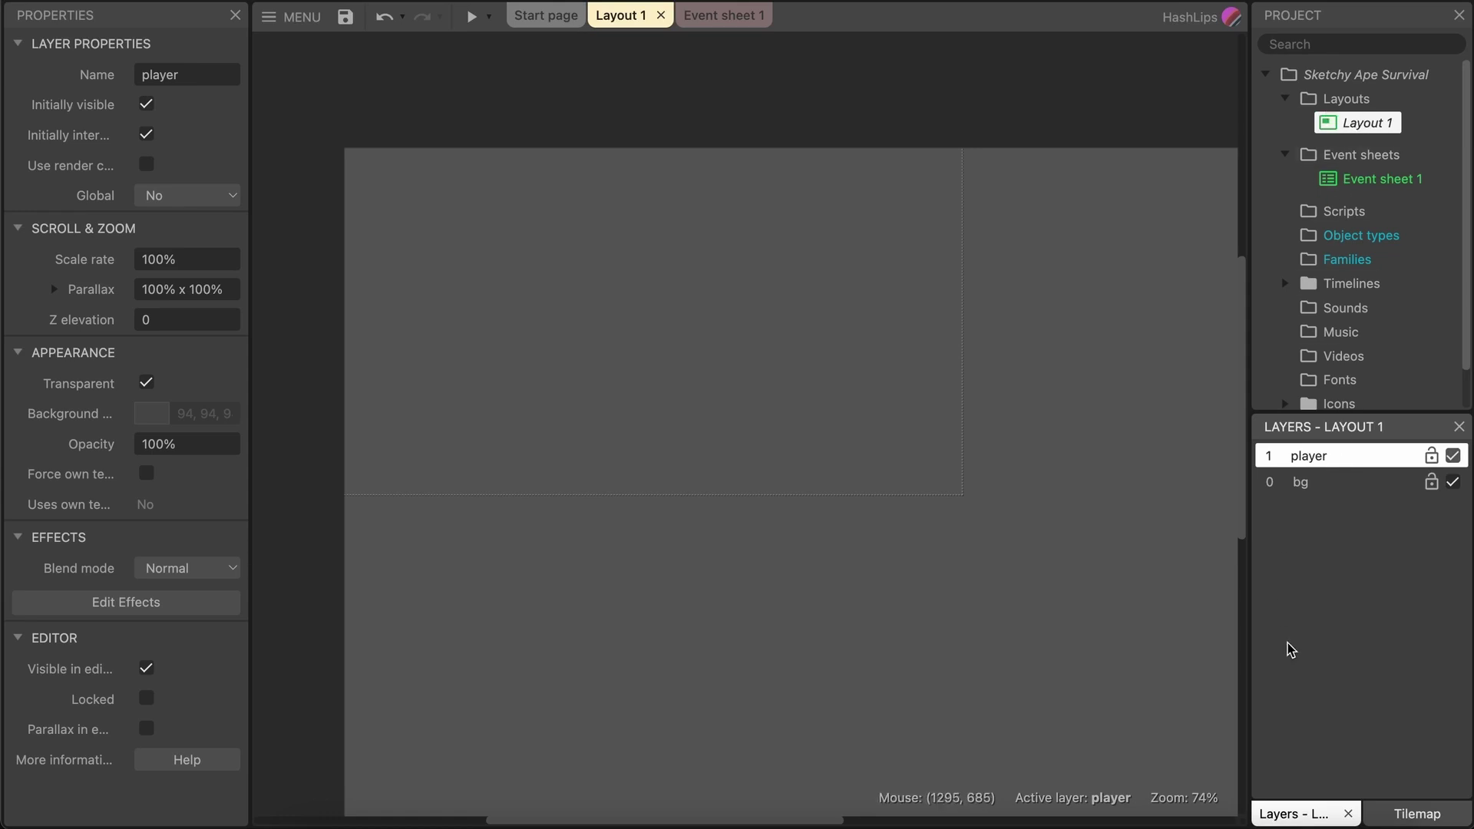
Rename Layout 1 as Main in the project tree.
{"action": "left_click", "coordinate": [1380, 128]}
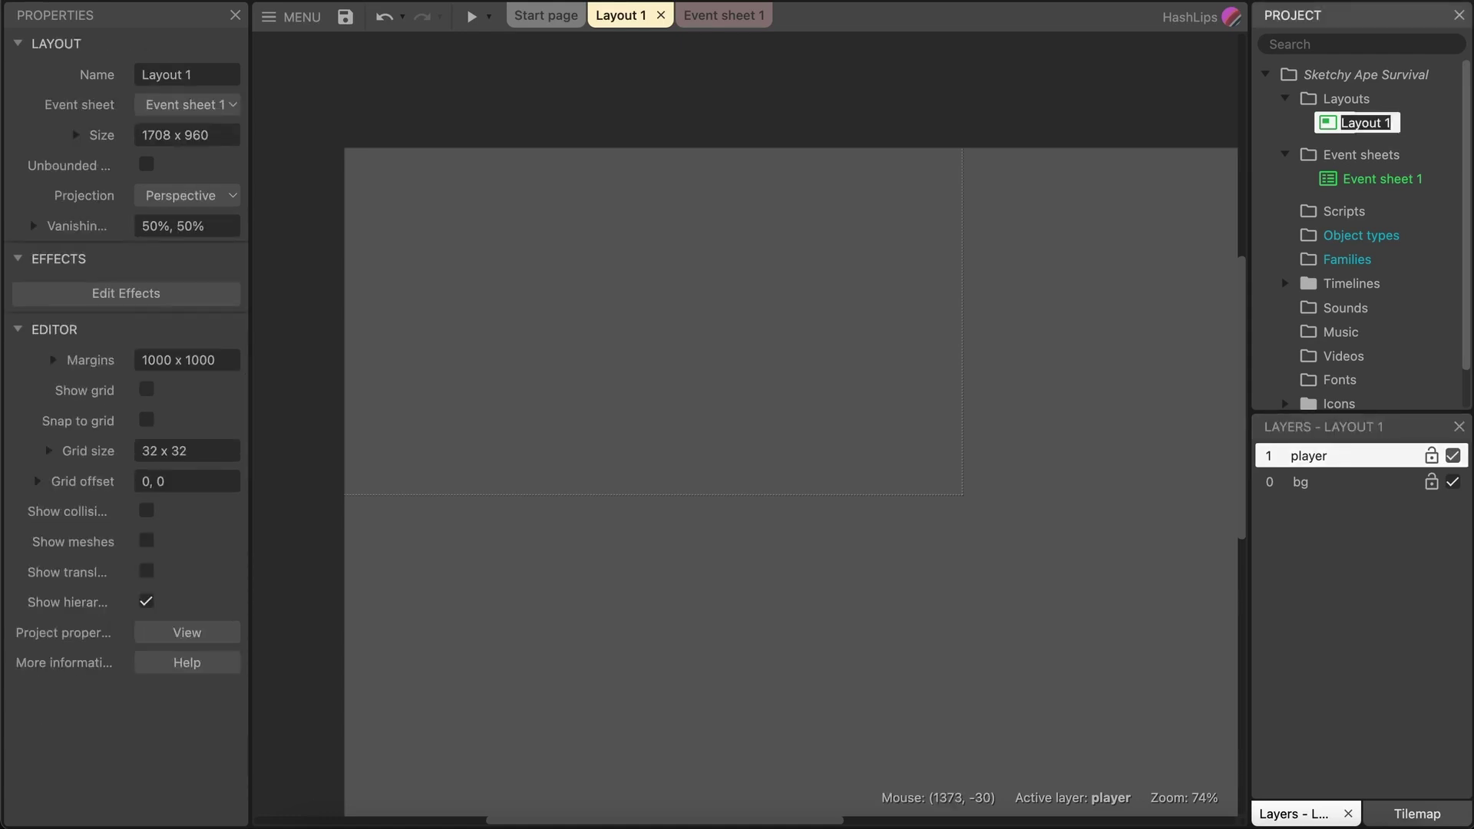
{"action": "type", "text": "Main"}
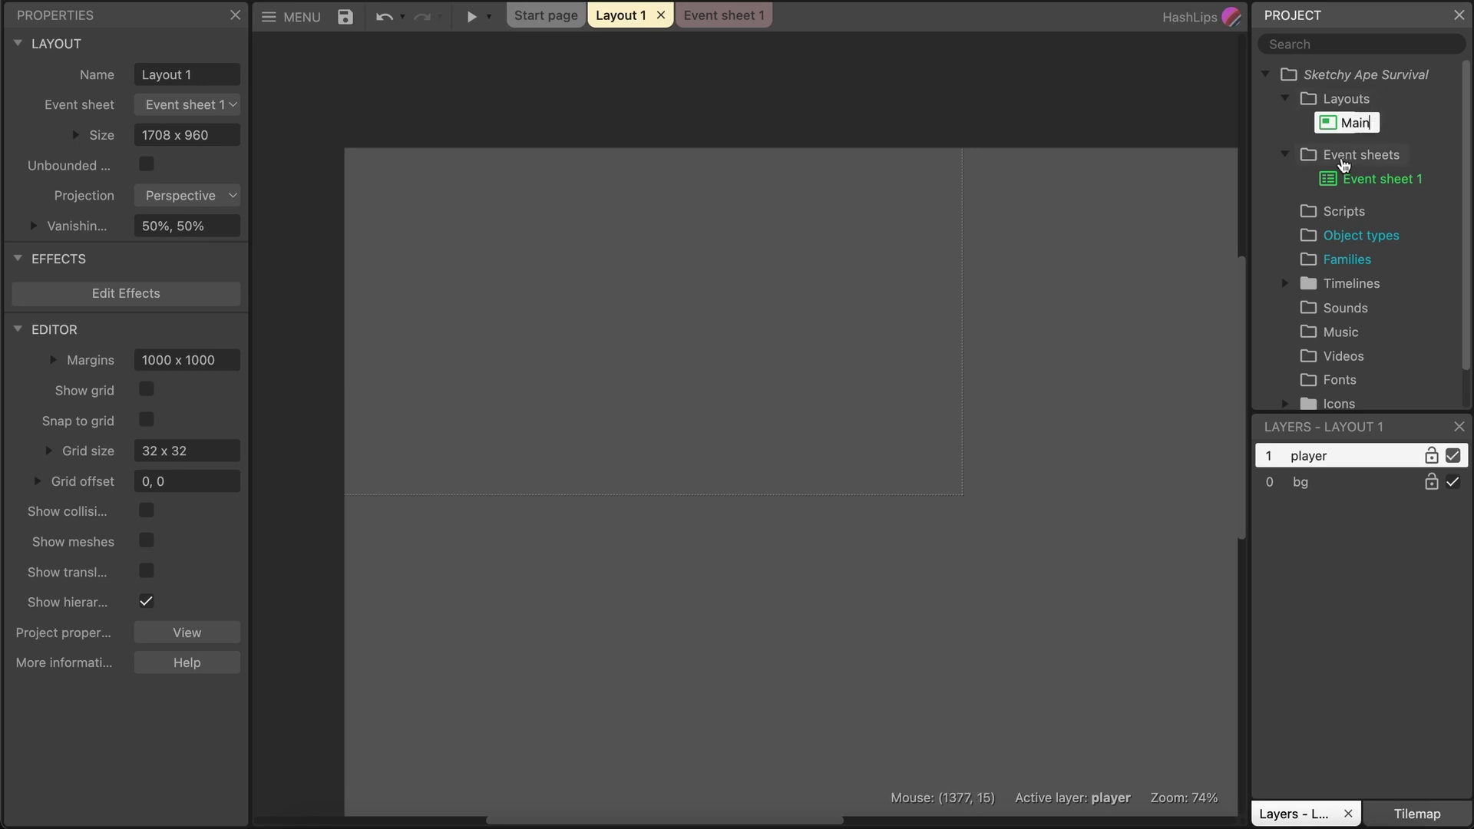
{"action": "left_click", "coordinate": [1352, 179]}
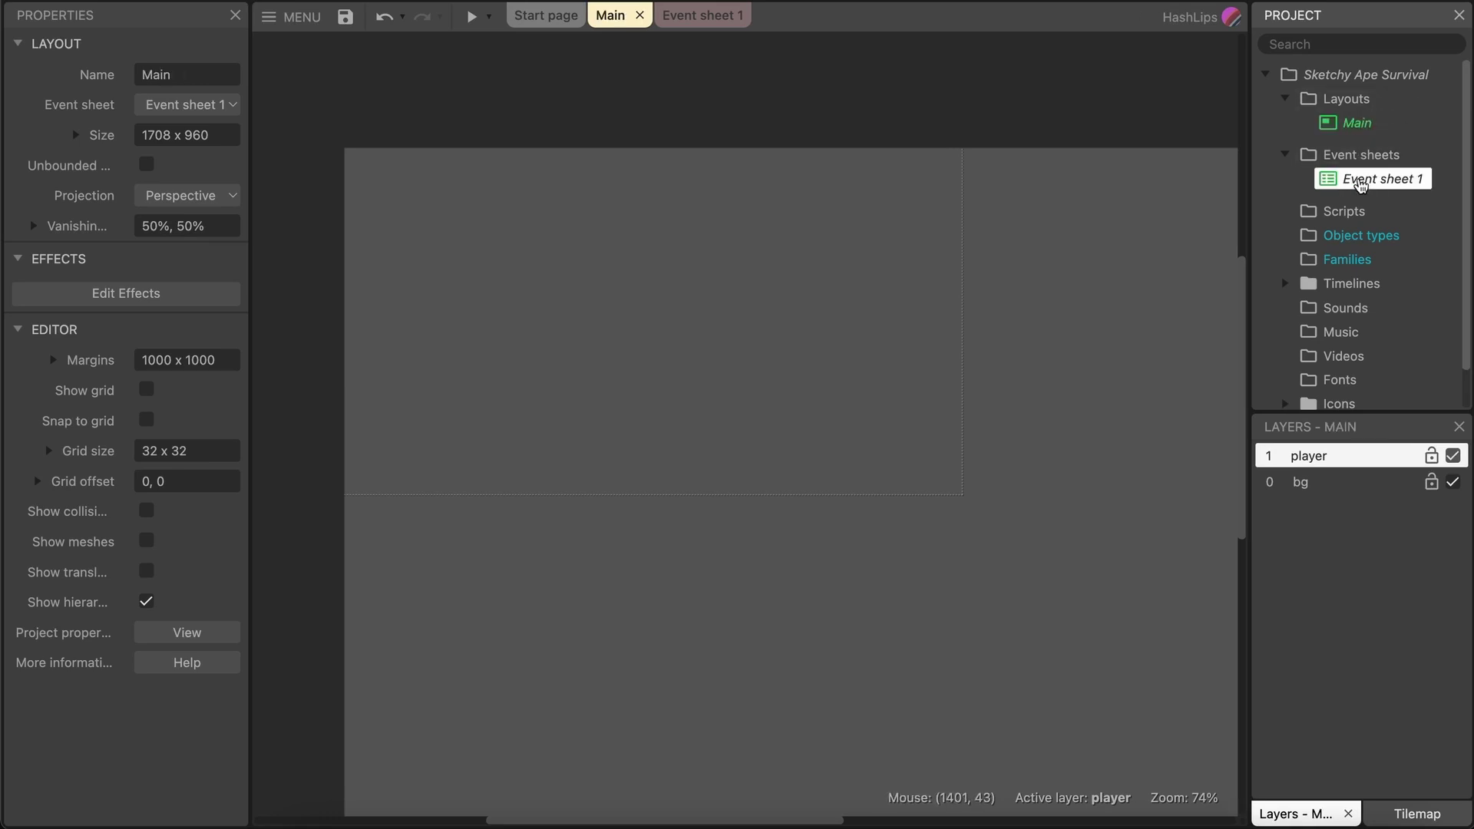
Rename Event sheet 1 as Main Event sheet in the project tree.
{"action": "right_click", "coordinate": [1353, 179]}
{"action": "left_click", "coordinate": [1277, 243]}
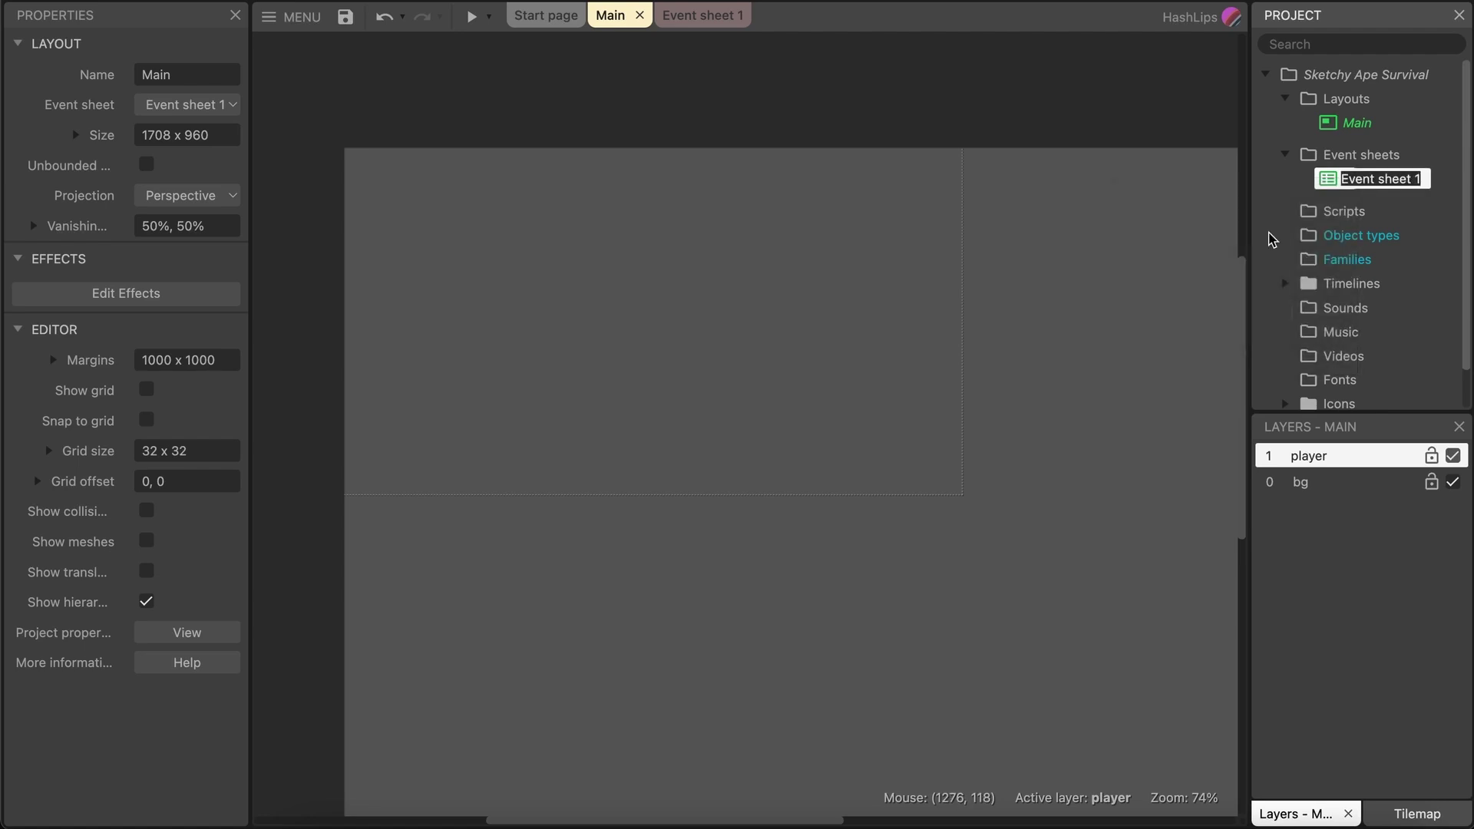
{"action": "key", "text": "Right"}
{"action": "key", "text": "BackSpace"}
{"action": "key", "text": "BackSpace"}
{"action": "key", "text": "BackSpace"}
{"action": "key", "text": "BackSpace"}
{"action": "key", "text": "BackSpace"}
{"action": "key", "text": "BackSpace"}
{"action": "key", "text": "BackSpace"}
{"action": "key", "text": "BackSpace"}
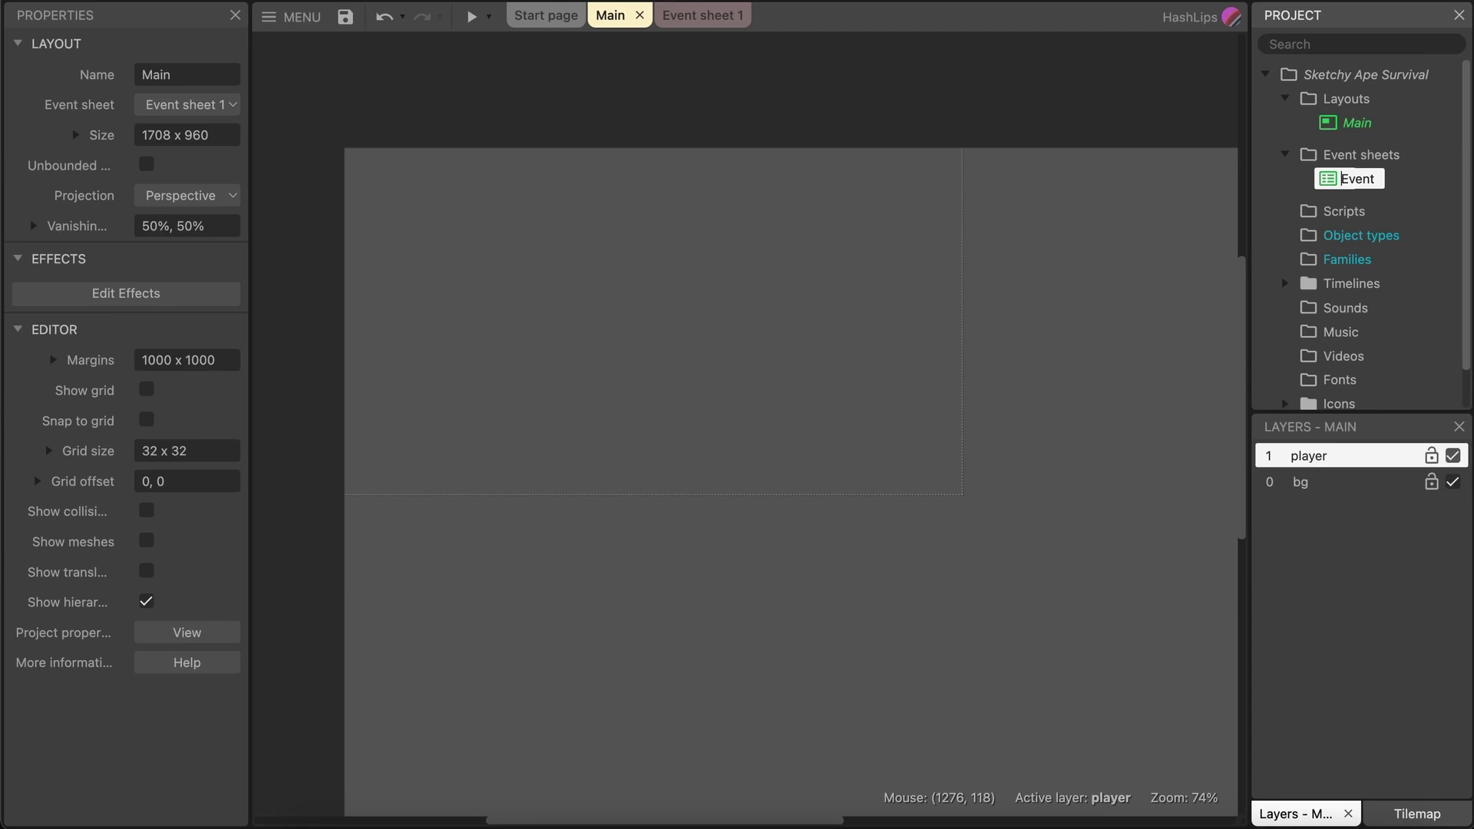
{"action": "key", "text": "Home"}
{"action": "type", "text": "Main "}
{"action": "type", "text": " sheet"}
{"action": "key", "text": "Return"}
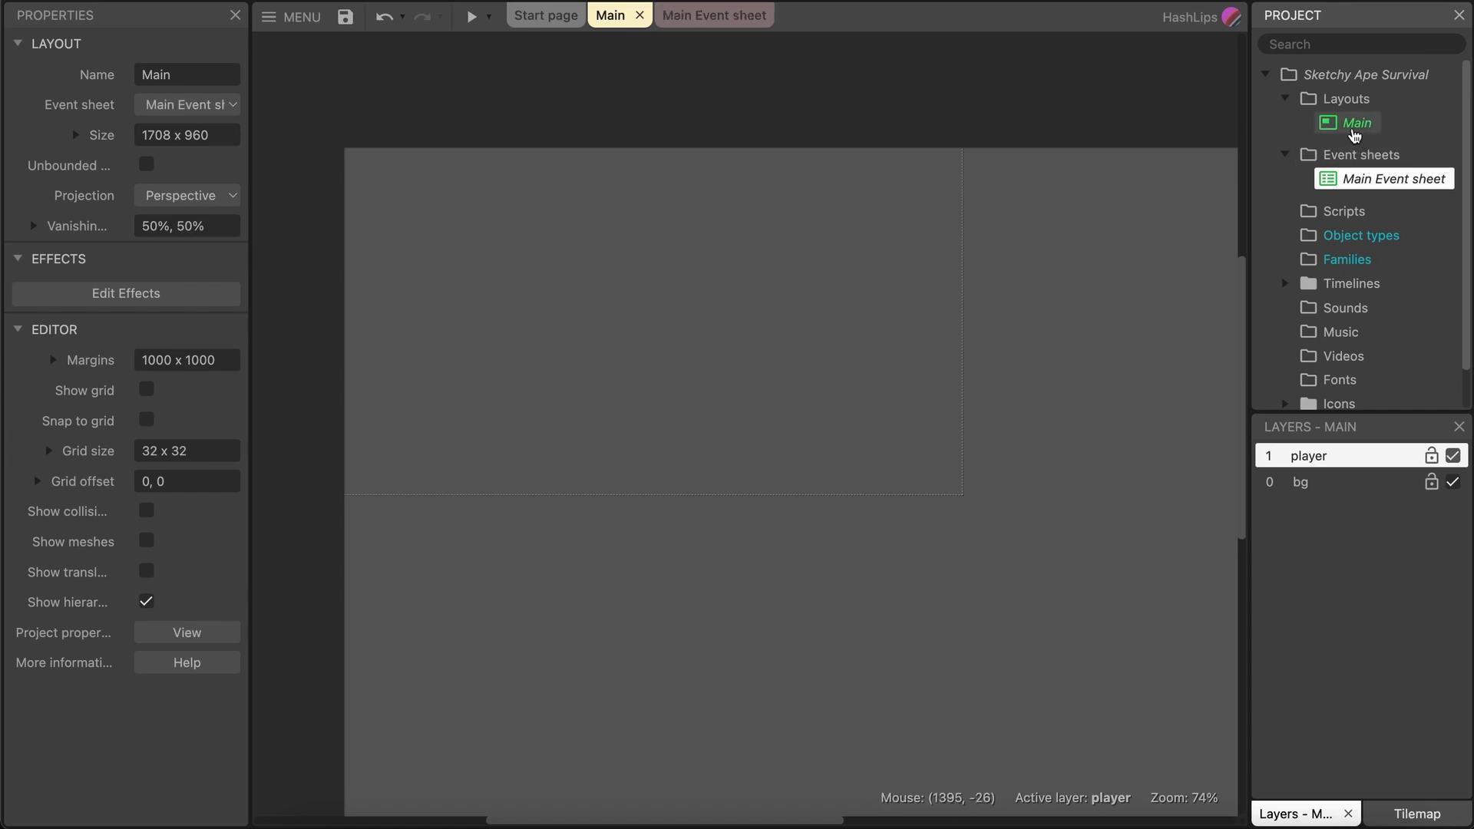
Check the event sheet choices in the Main layout's properties.
{"action": "left_click", "coordinate": [153, 106]}
{"action": "left_click", "coordinate": [184, 108]}
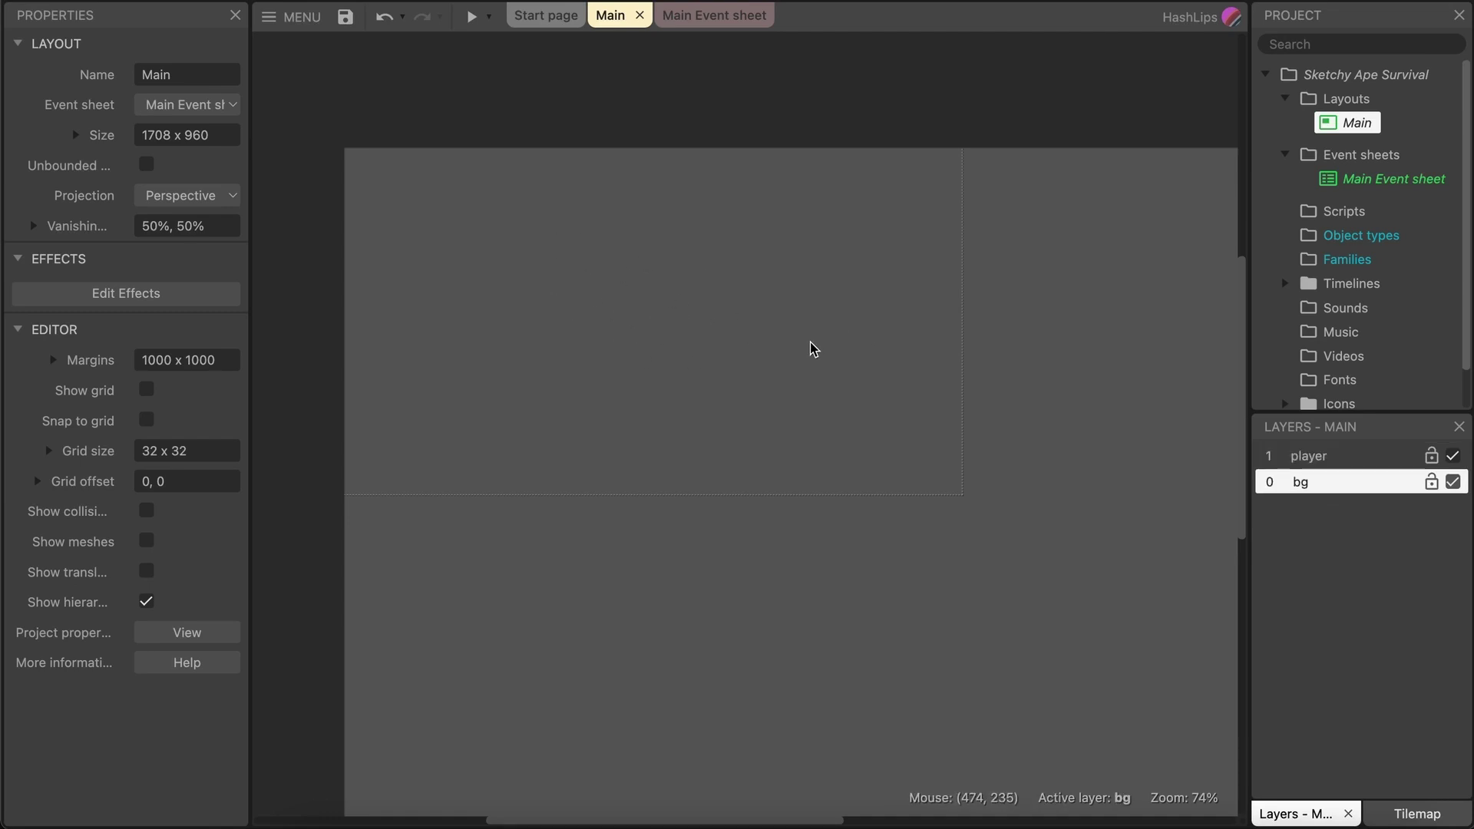
Lock the bg layer and toggle its visibility off and back on.
{"action": "left_click", "coordinate": [1365, 459]}
{"action": "left_click", "coordinate": [1369, 483]}
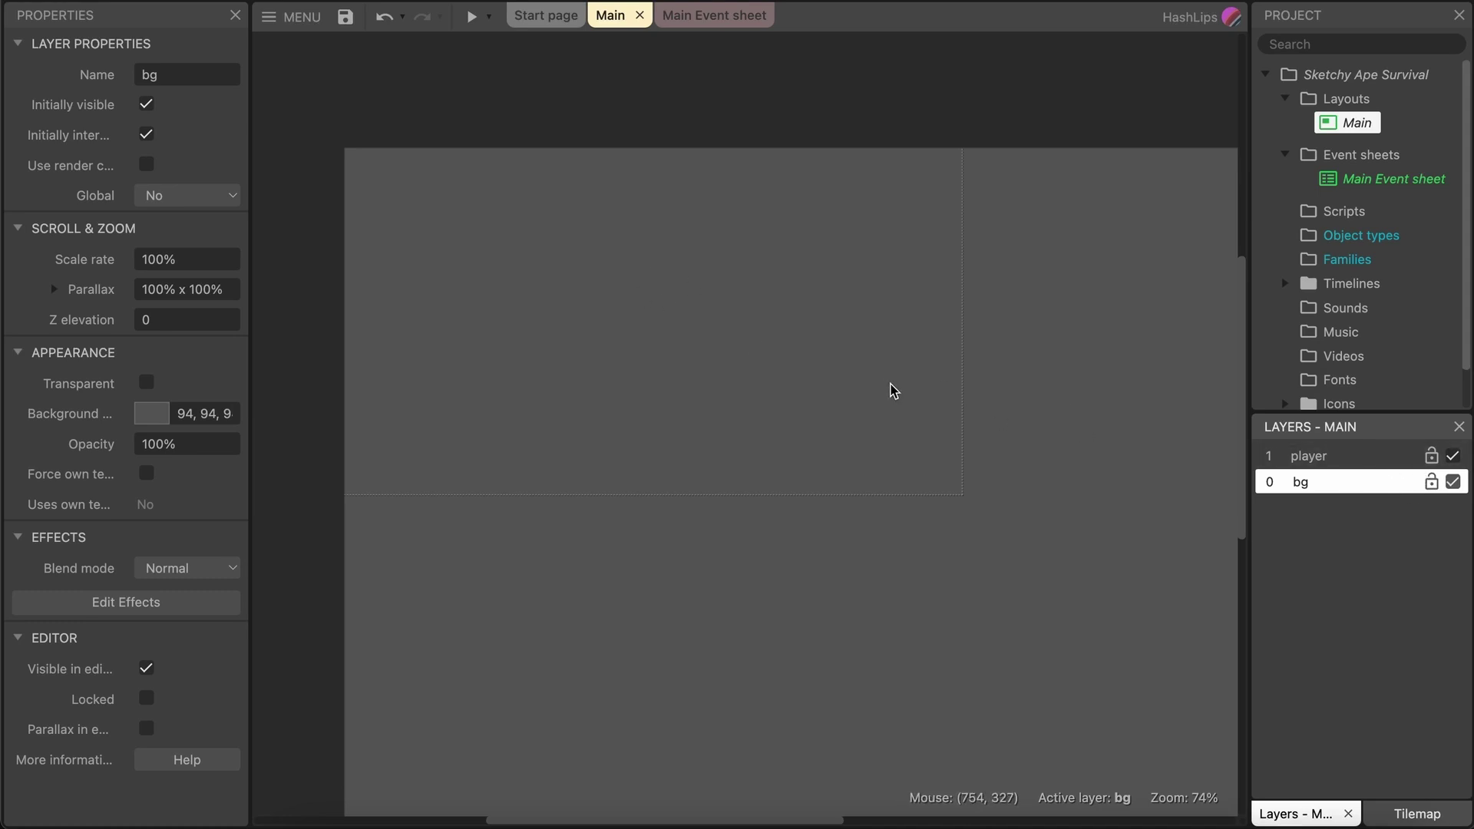
{"action": "left_click", "coordinate": [1431, 484]}
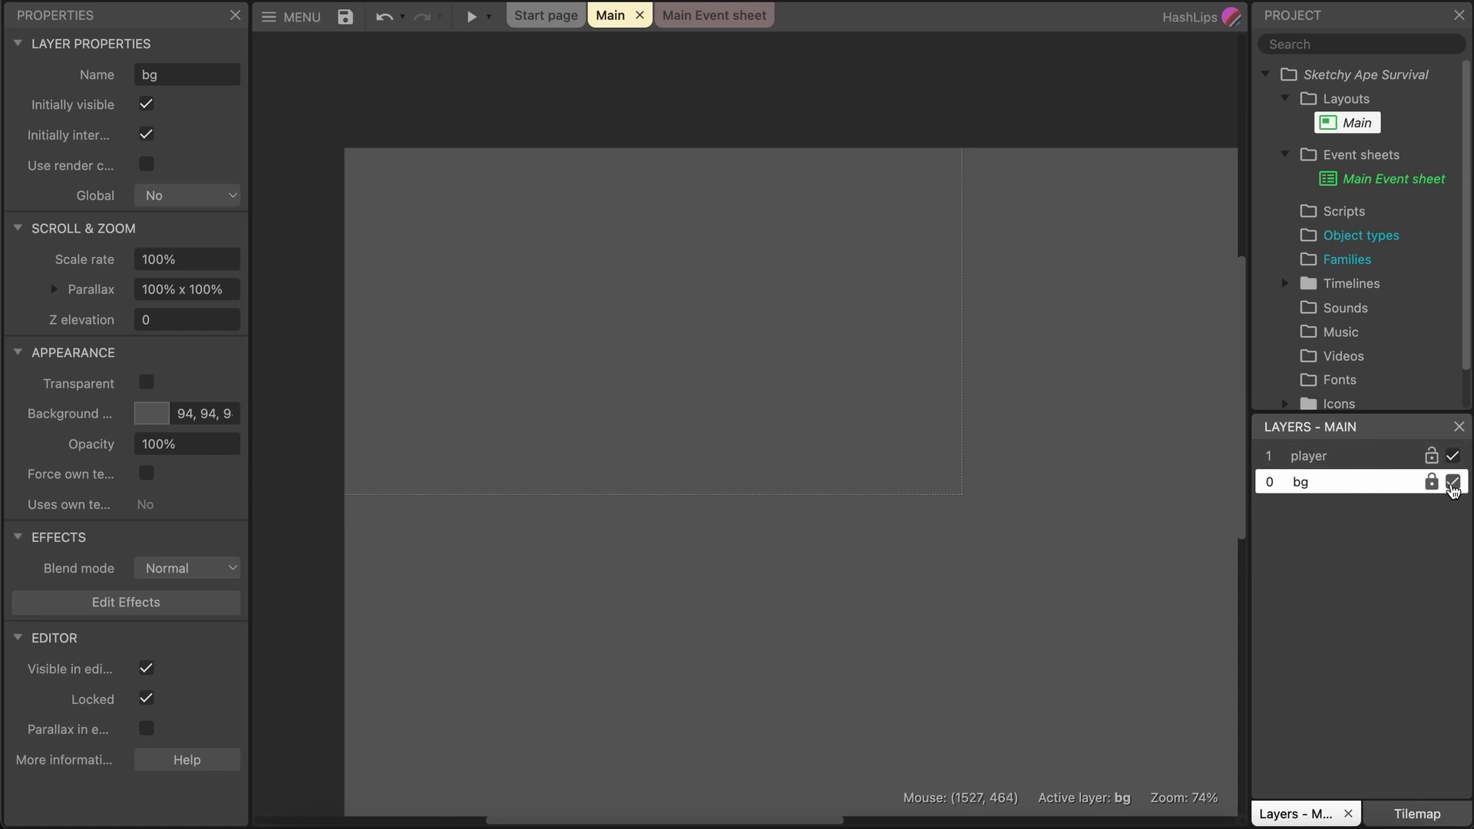
{"action": "left_click", "coordinate": [1452, 483]}
{"action": "left_click", "coordinate": [1452, 483]}
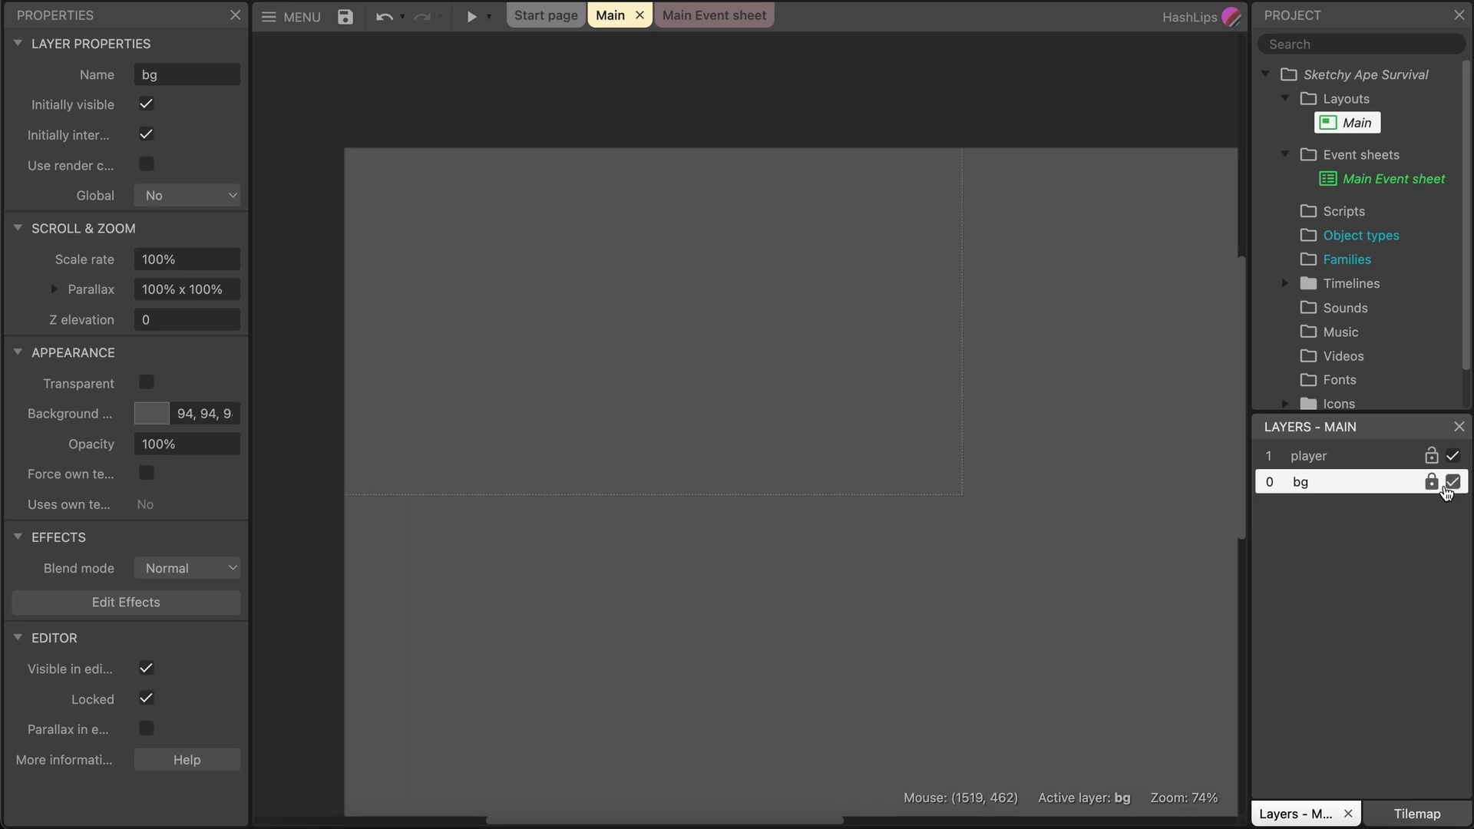
{"action": "right_click", "coordinate": [1341, 531]}
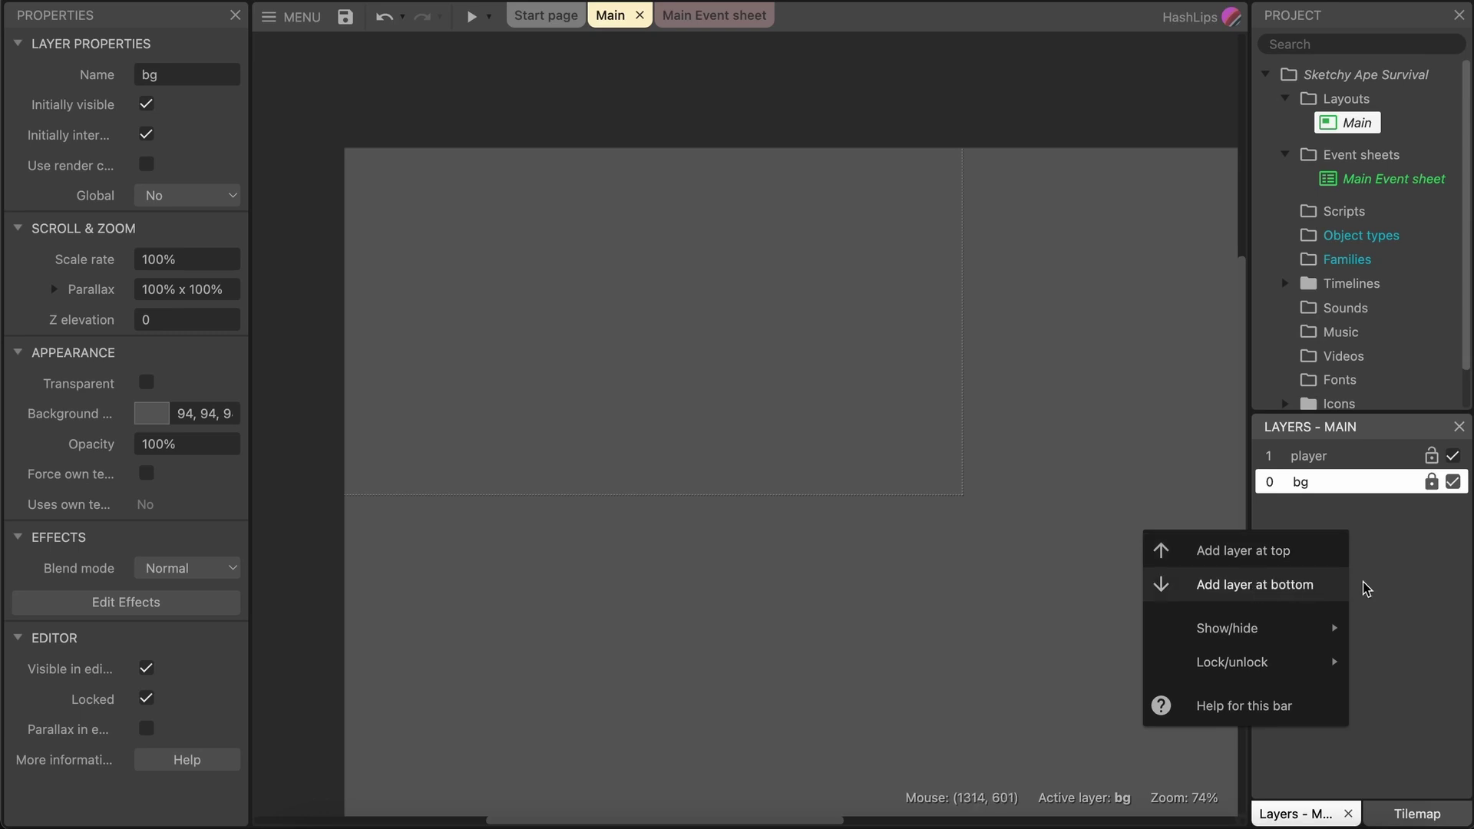
{"action": "left_click", "coordinate": [1414, 589]}
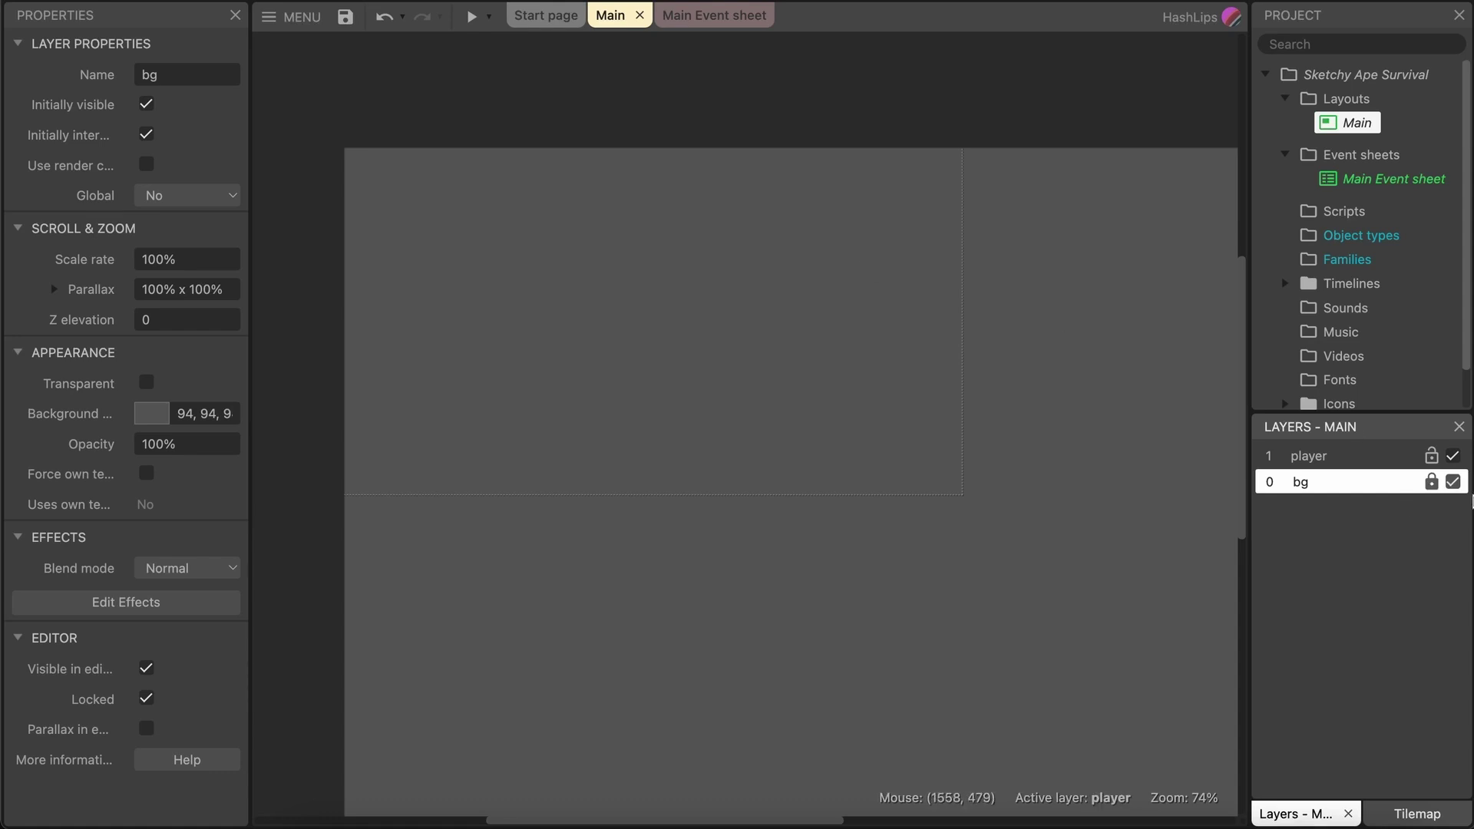
Make player the active layer and look at the options for adding objects in the layout and the Object types folder.
{"action": "left_click", "coordinate": [1337, 456]}
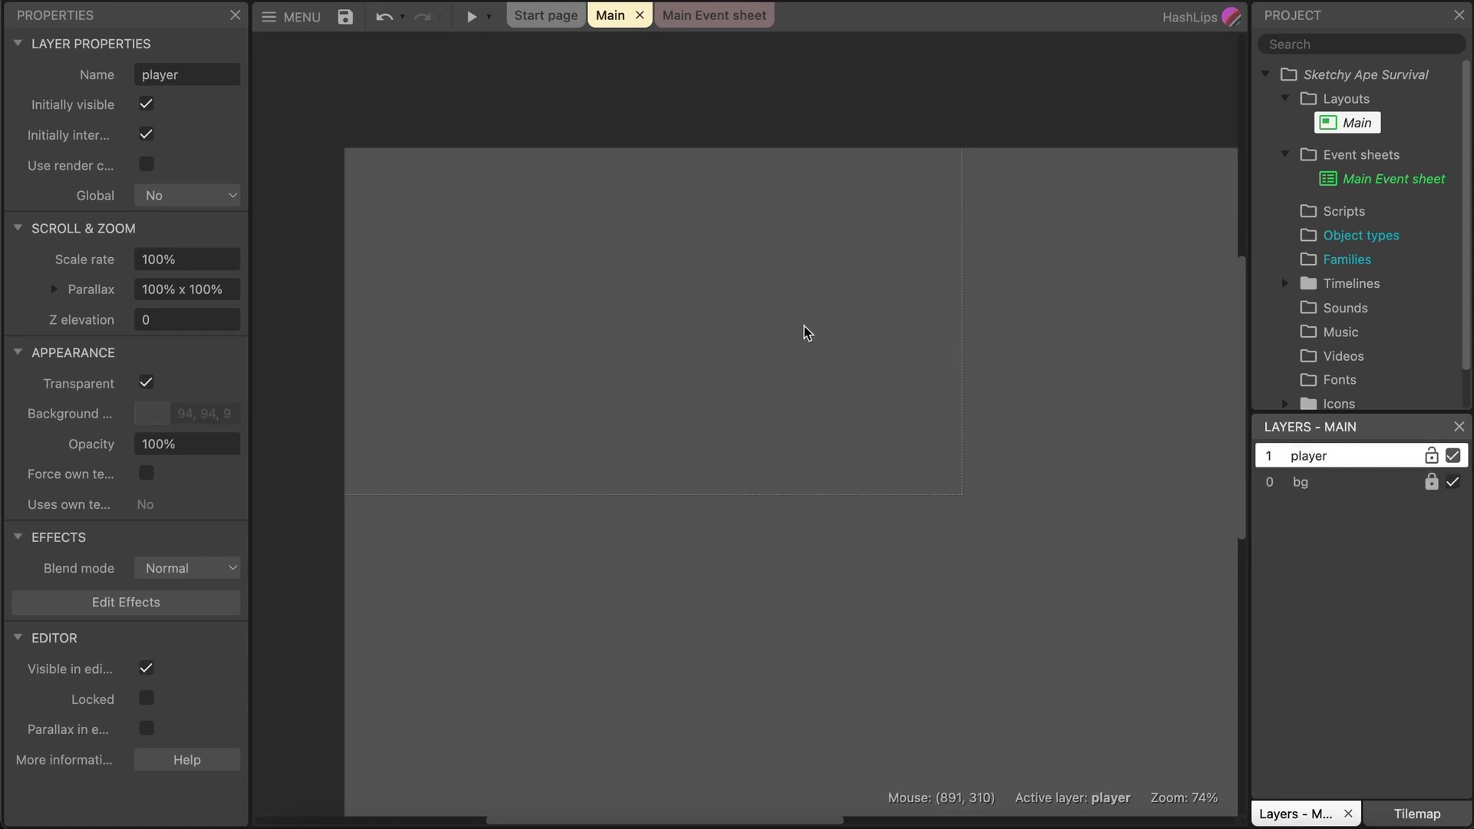
{"action": "right_click", "coordinate": [694, 290]}
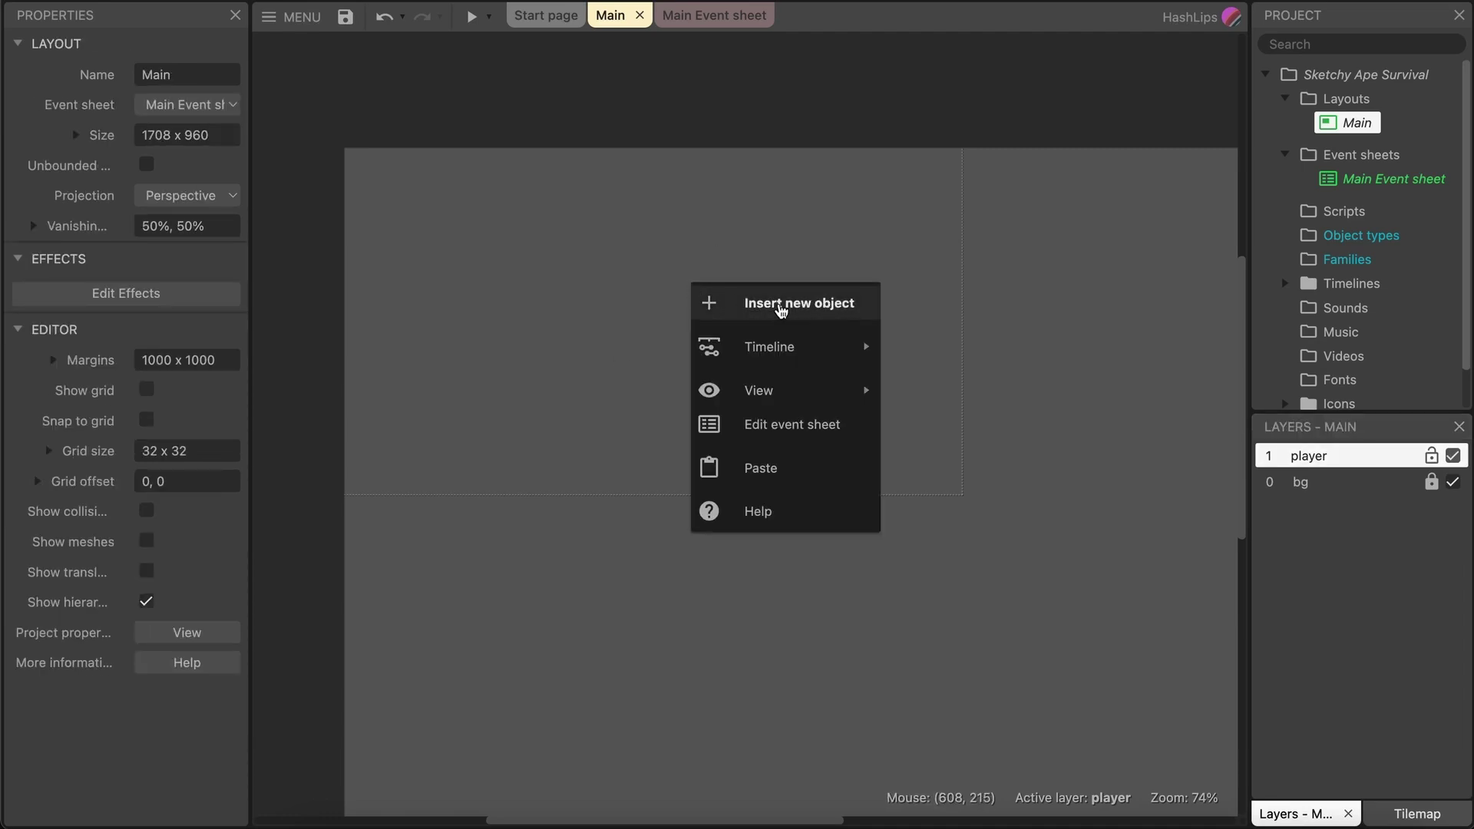
{"action": "right_click", "coordinate": [1382, 238]}
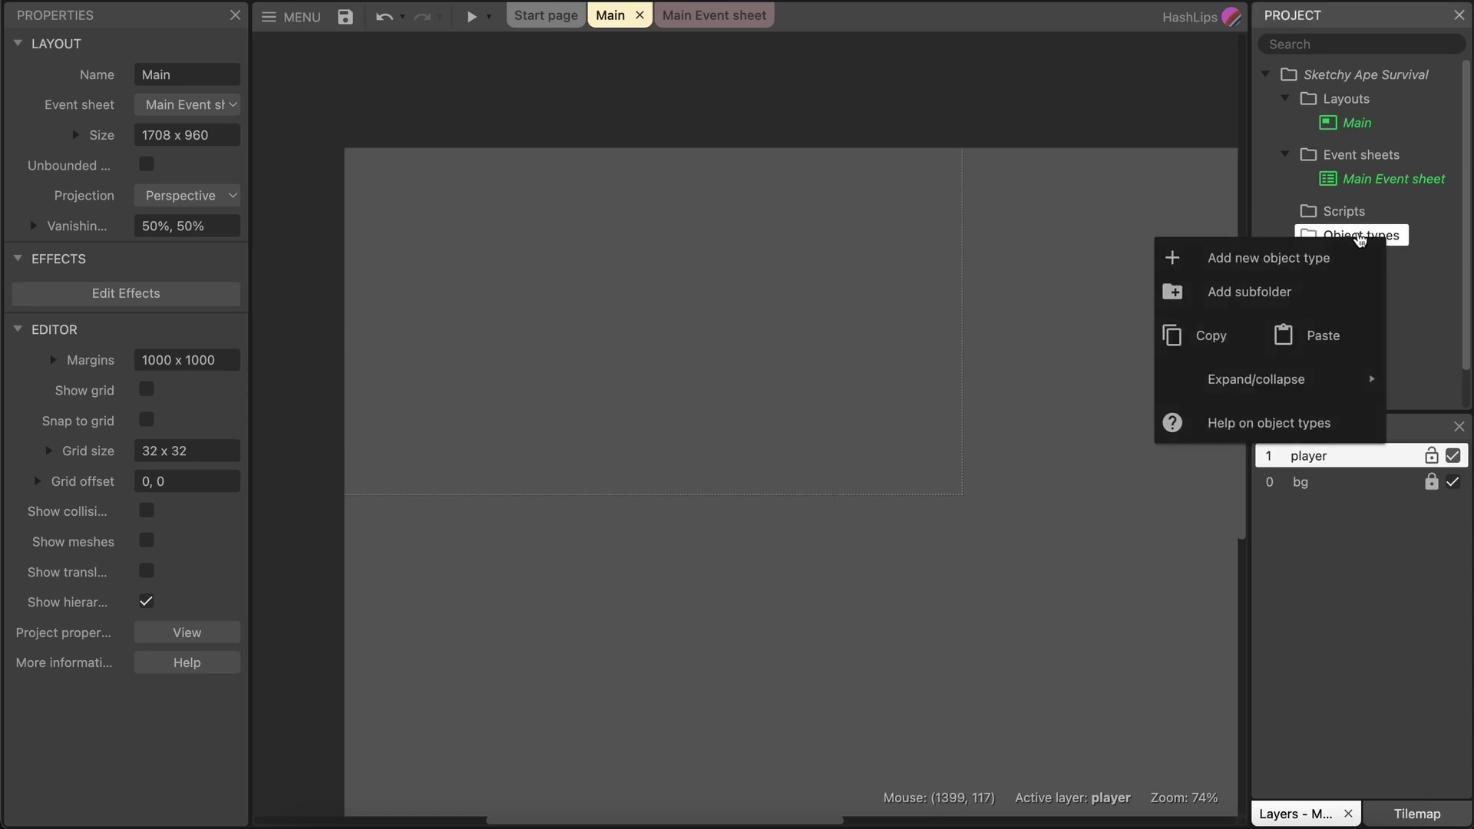
{"action": "left_click", "coordinate": [1278, 261]}
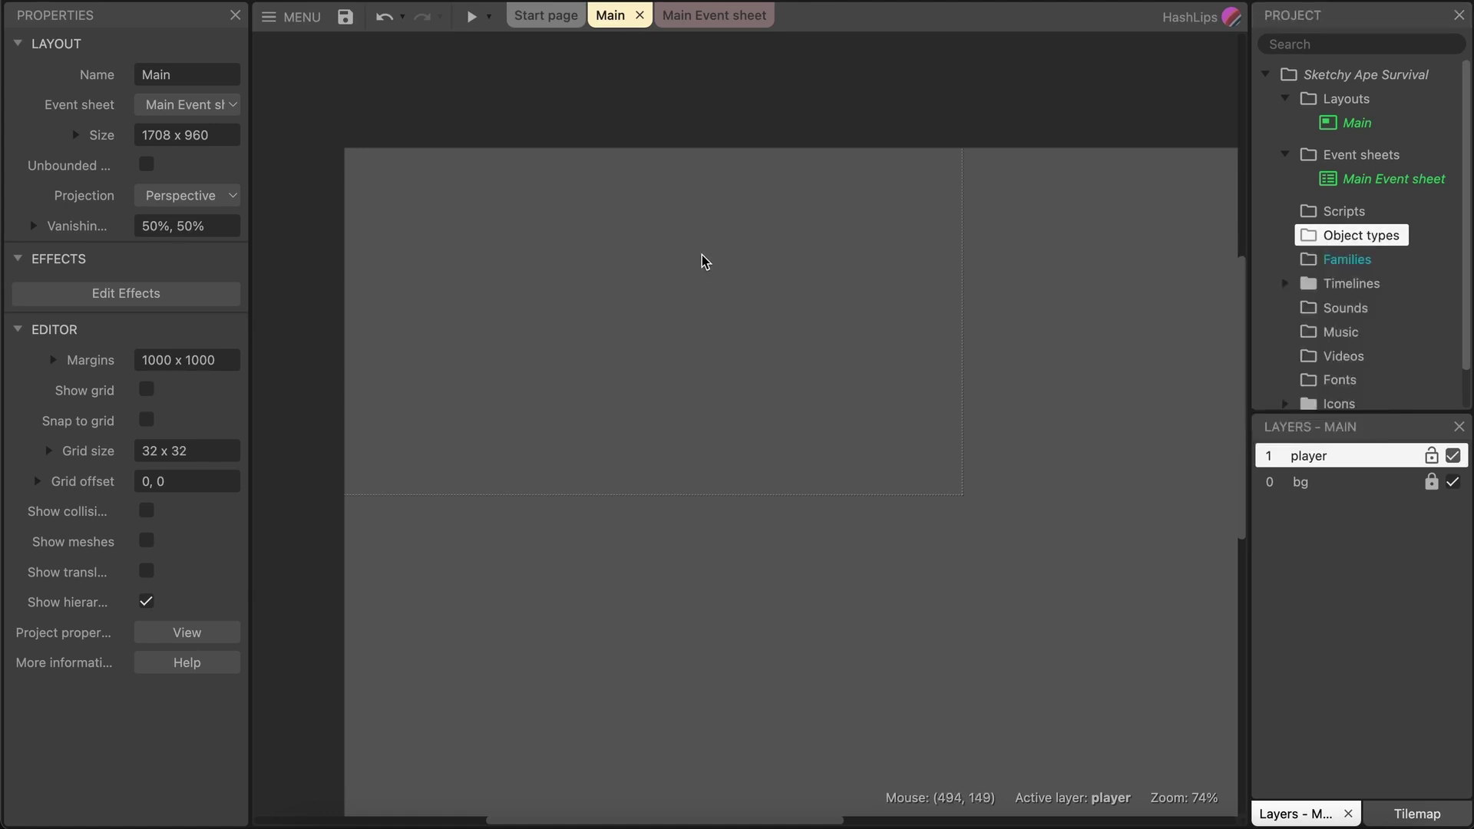
Insert a new Sprite object on the player layer and place it at about 342, 178 in the Main layout.
{"action": "right_click", "coordinate": [658, 253]}
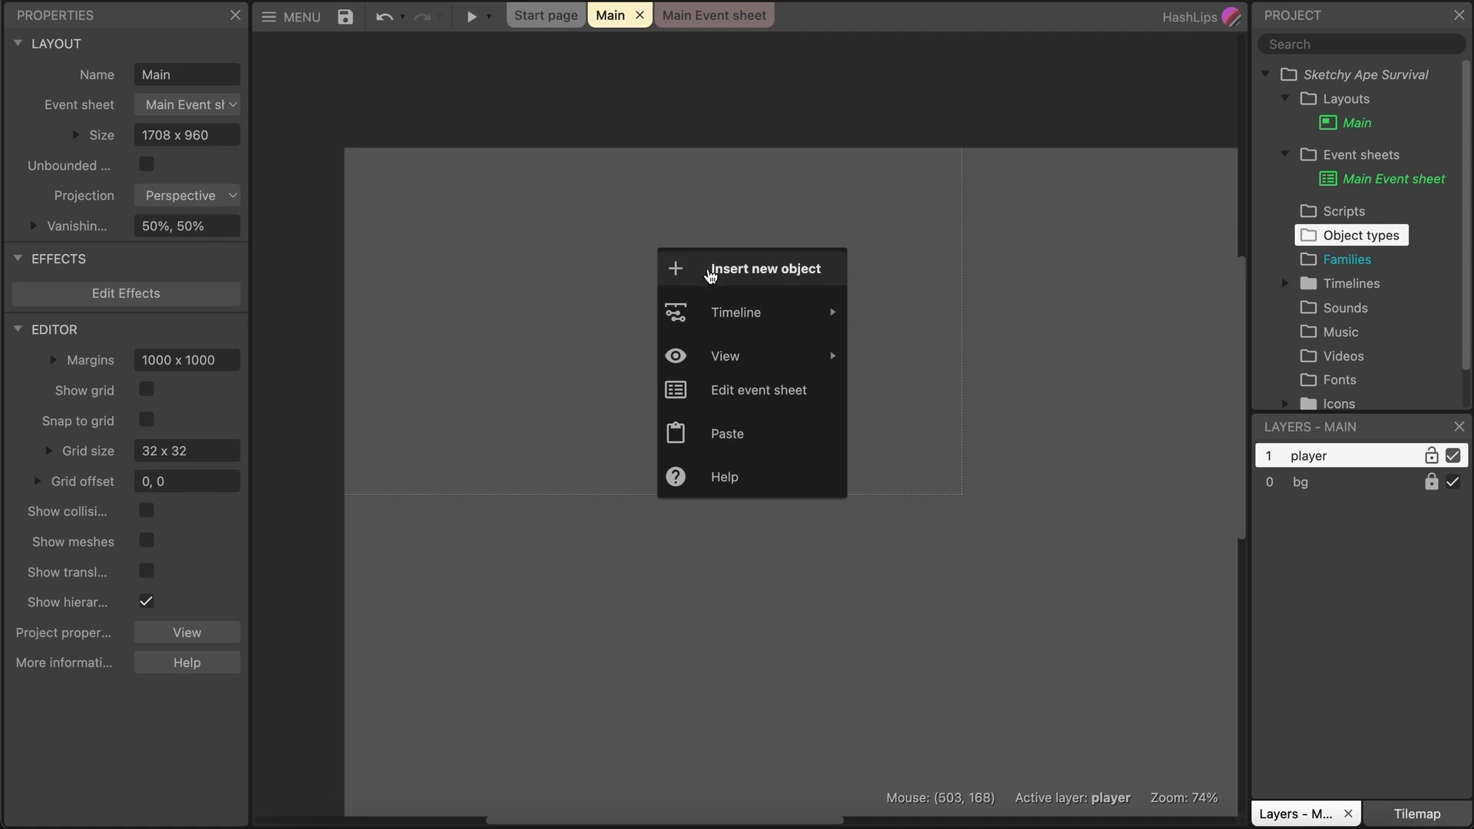
{"action": "left_click", "coordinate": [710, 276]}
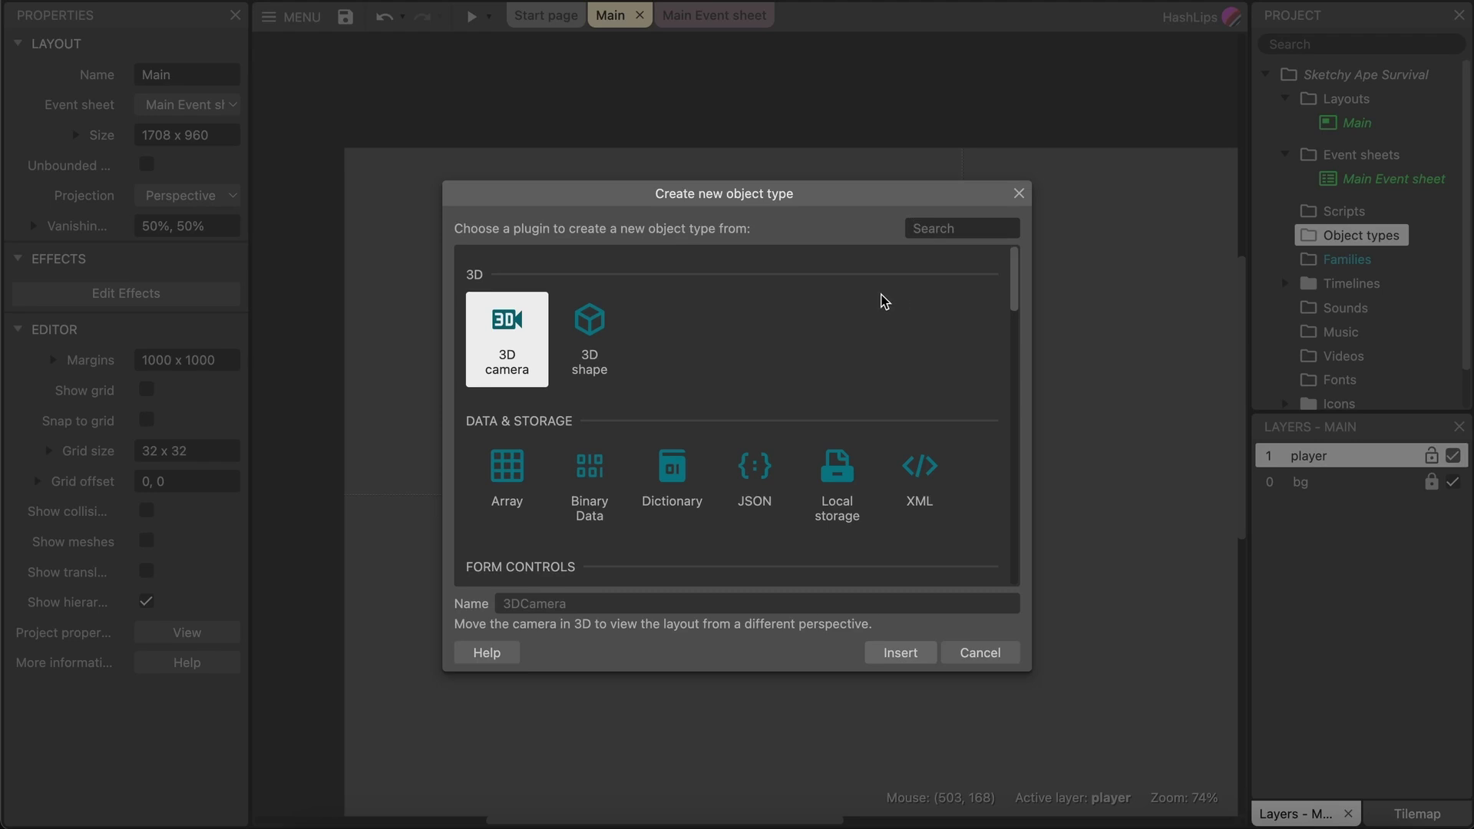
{"action": "scroll", "coordinate": [852, 337], "scroll_direction": "down", "scroll_amount": 5}
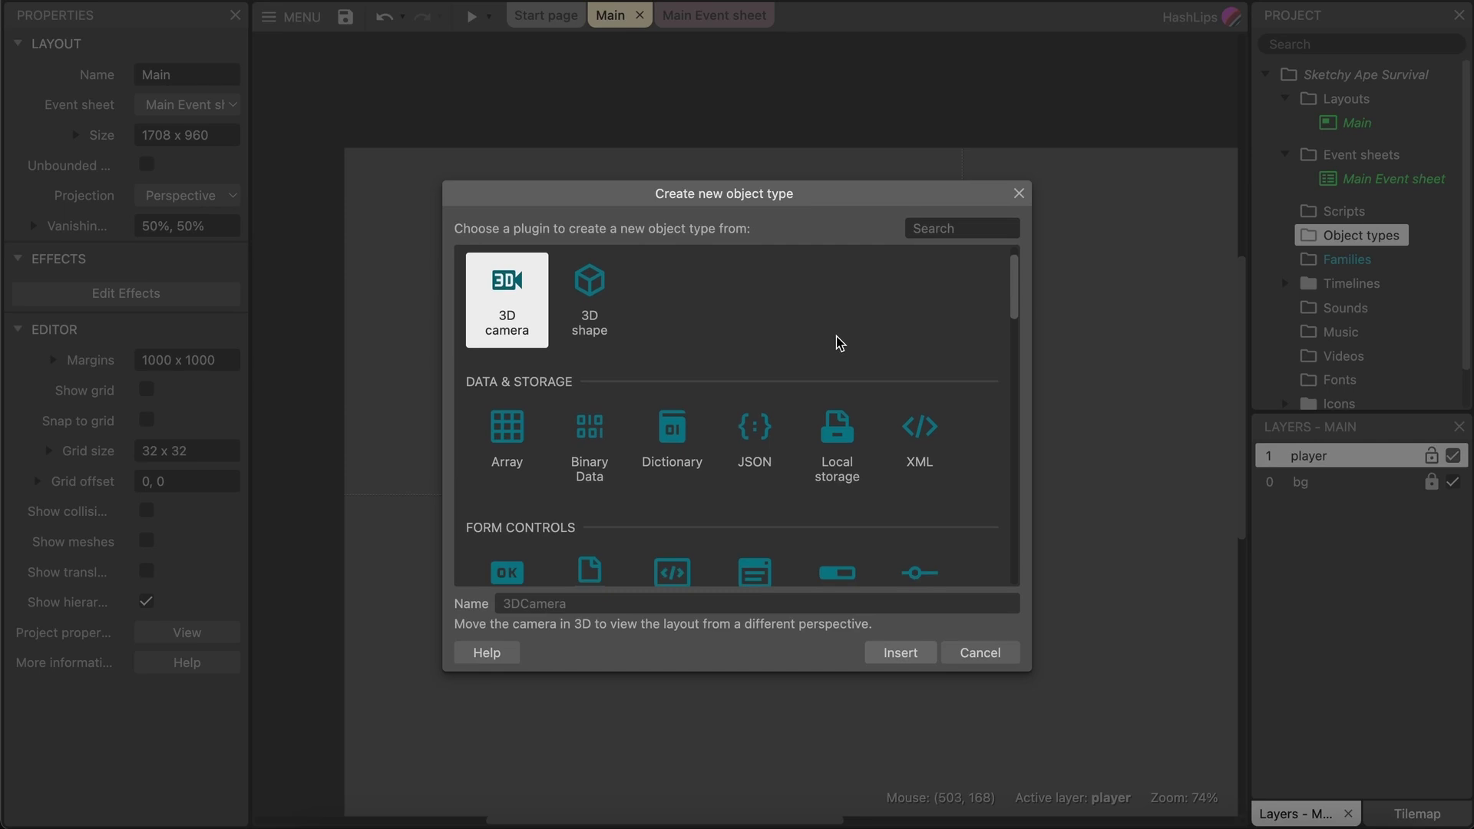
{"action": "scroll", "coordinate": [837, 346], "scroll_direction": "down", "scroll_amount": 1}
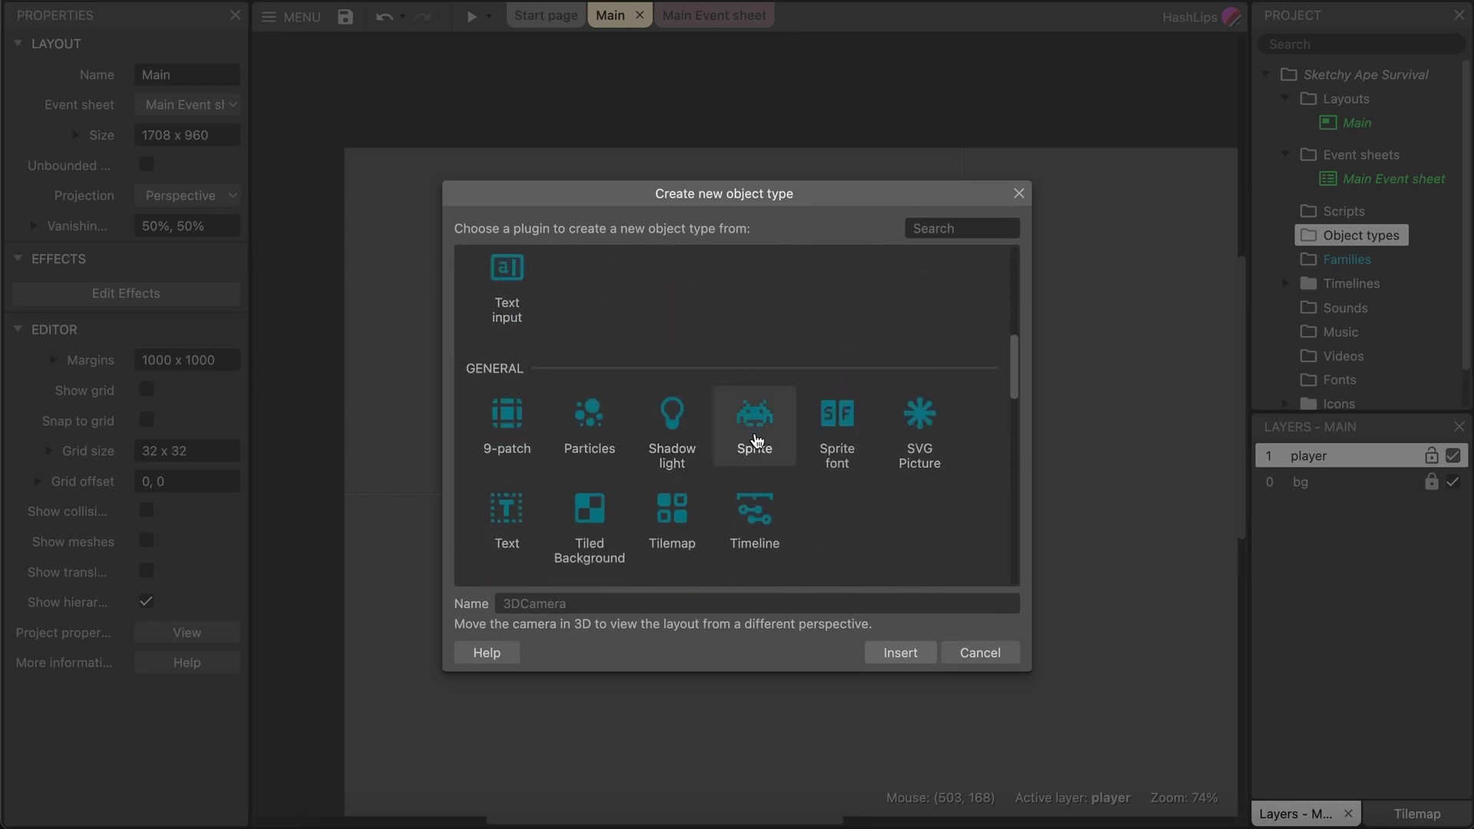
{"action": "scroll", "coordinate": [772, 342], "scroll_direction": "down", "scroll_amount": 1}
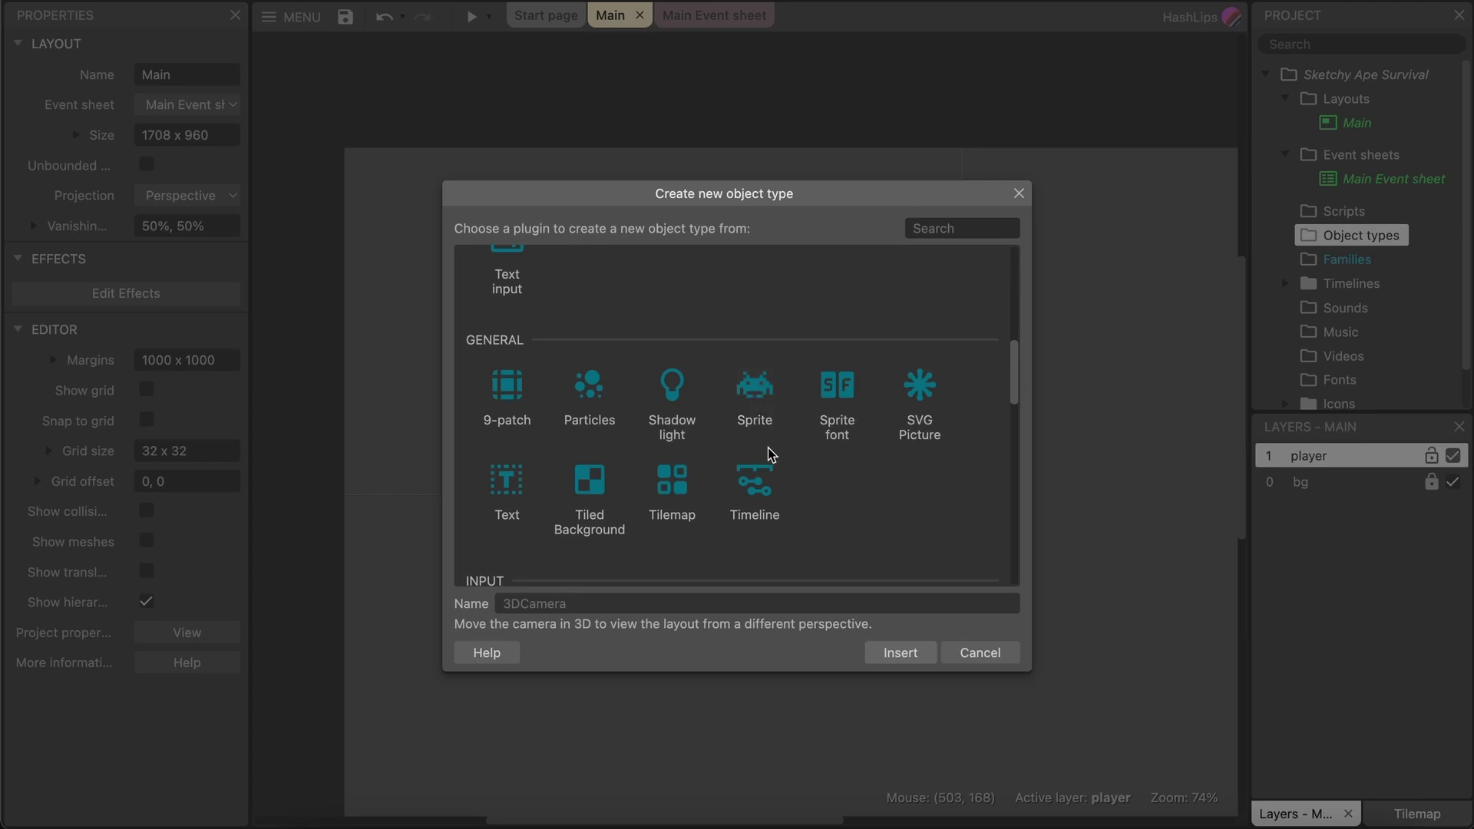
{"action": "left_click", "coordinate": [757, 404]}
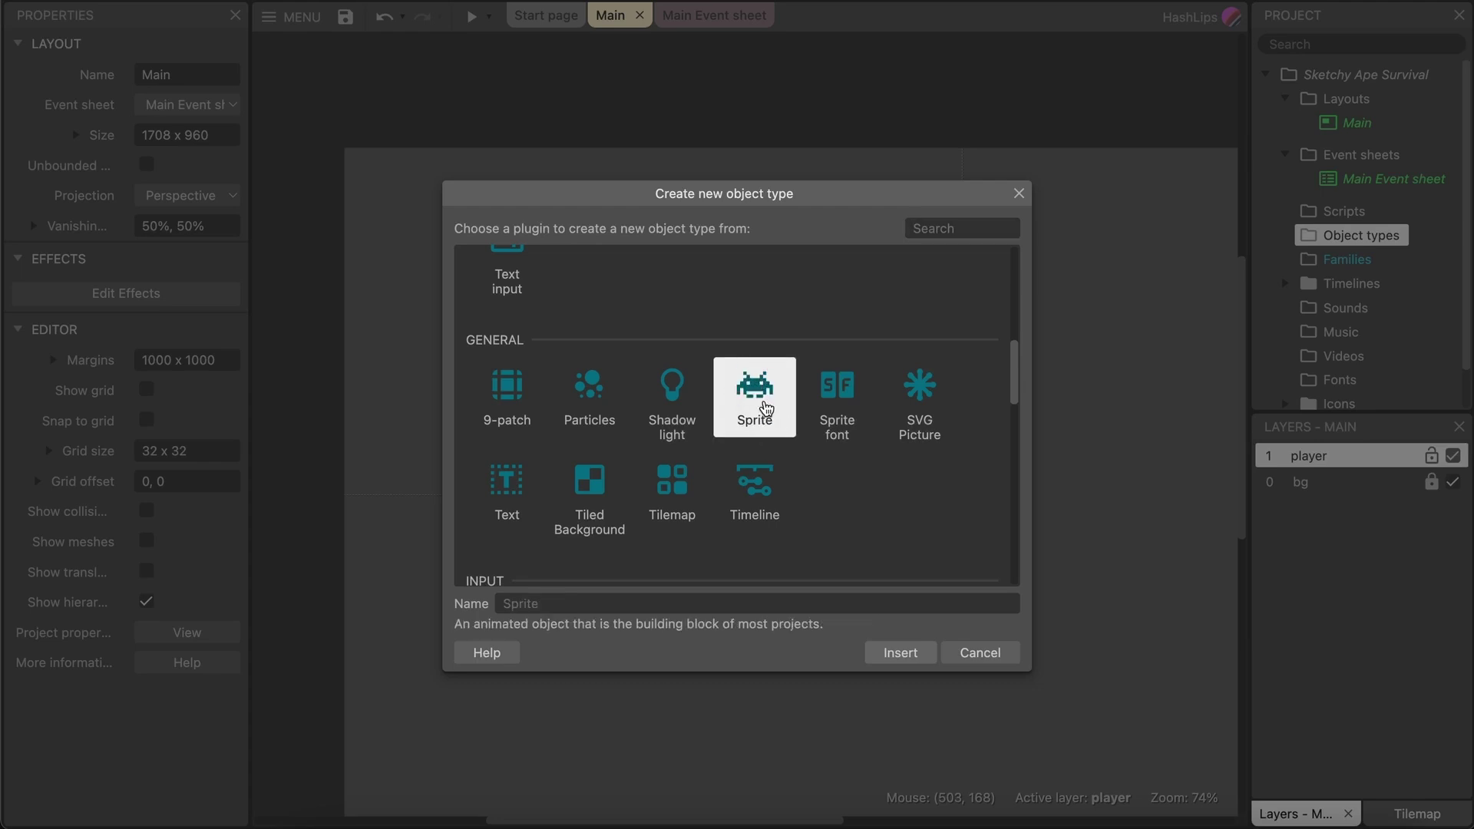
{"action": "left_click", "coordinate": [914, 653]}
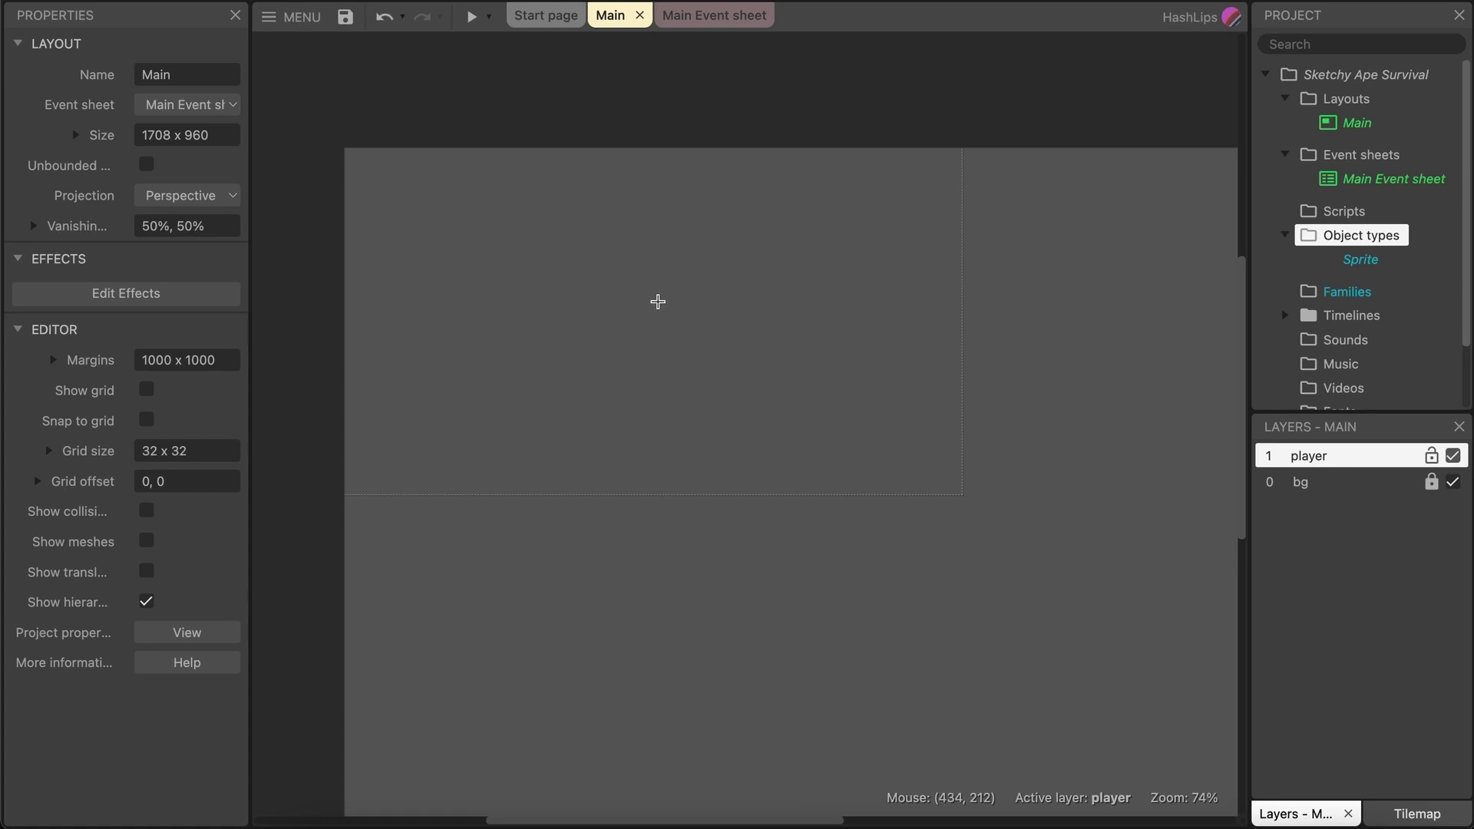
{"action": "left_click", "coordinate": [591, 277]}
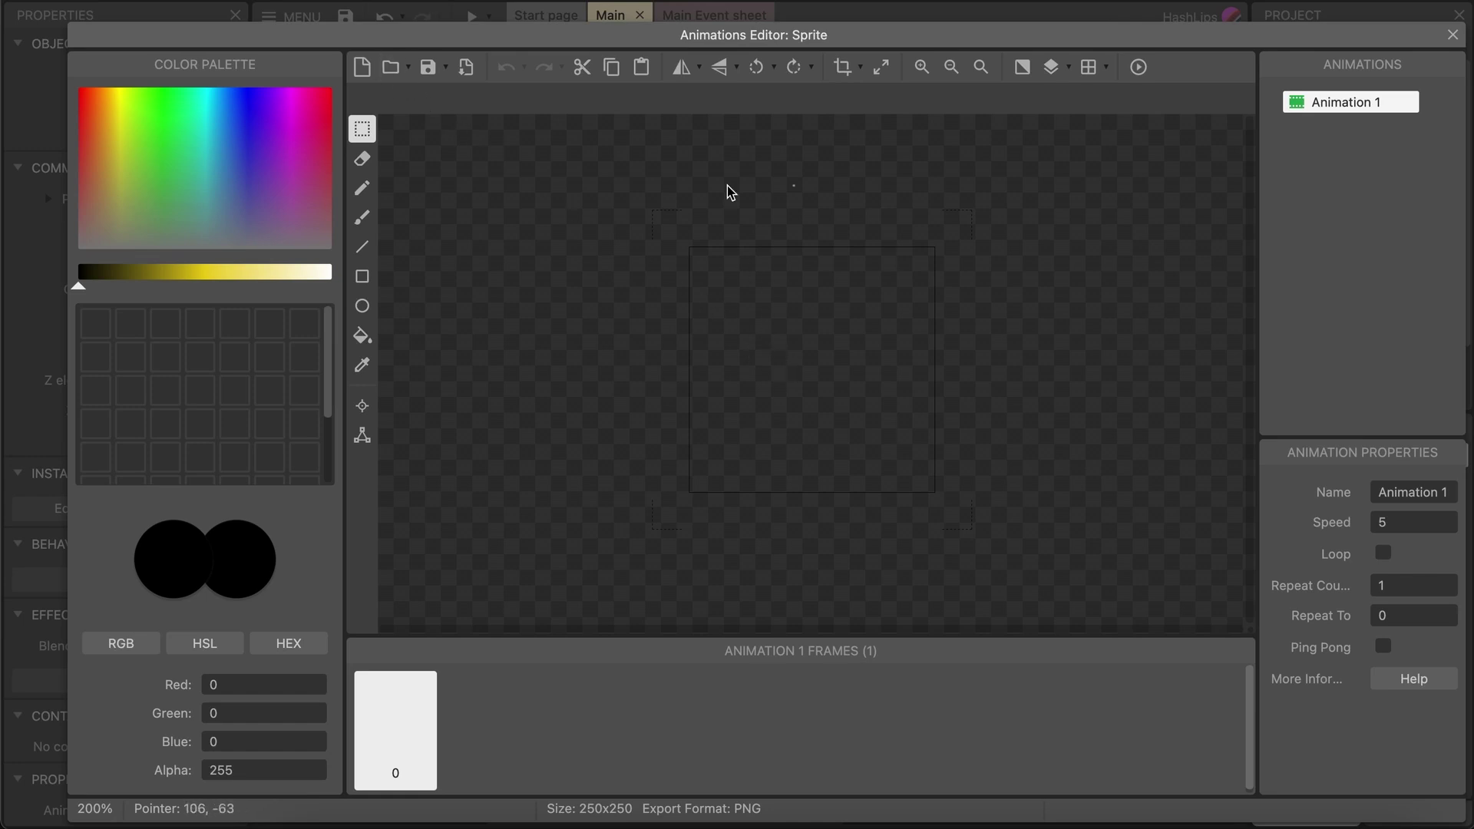
Flood-fill the sprite's animation frame with black and reopen the image briefly to check it.
{"action": "left_click", "coordinate": [362, 335]}
{"action": "left_click", "coordinate": [802, 359]}
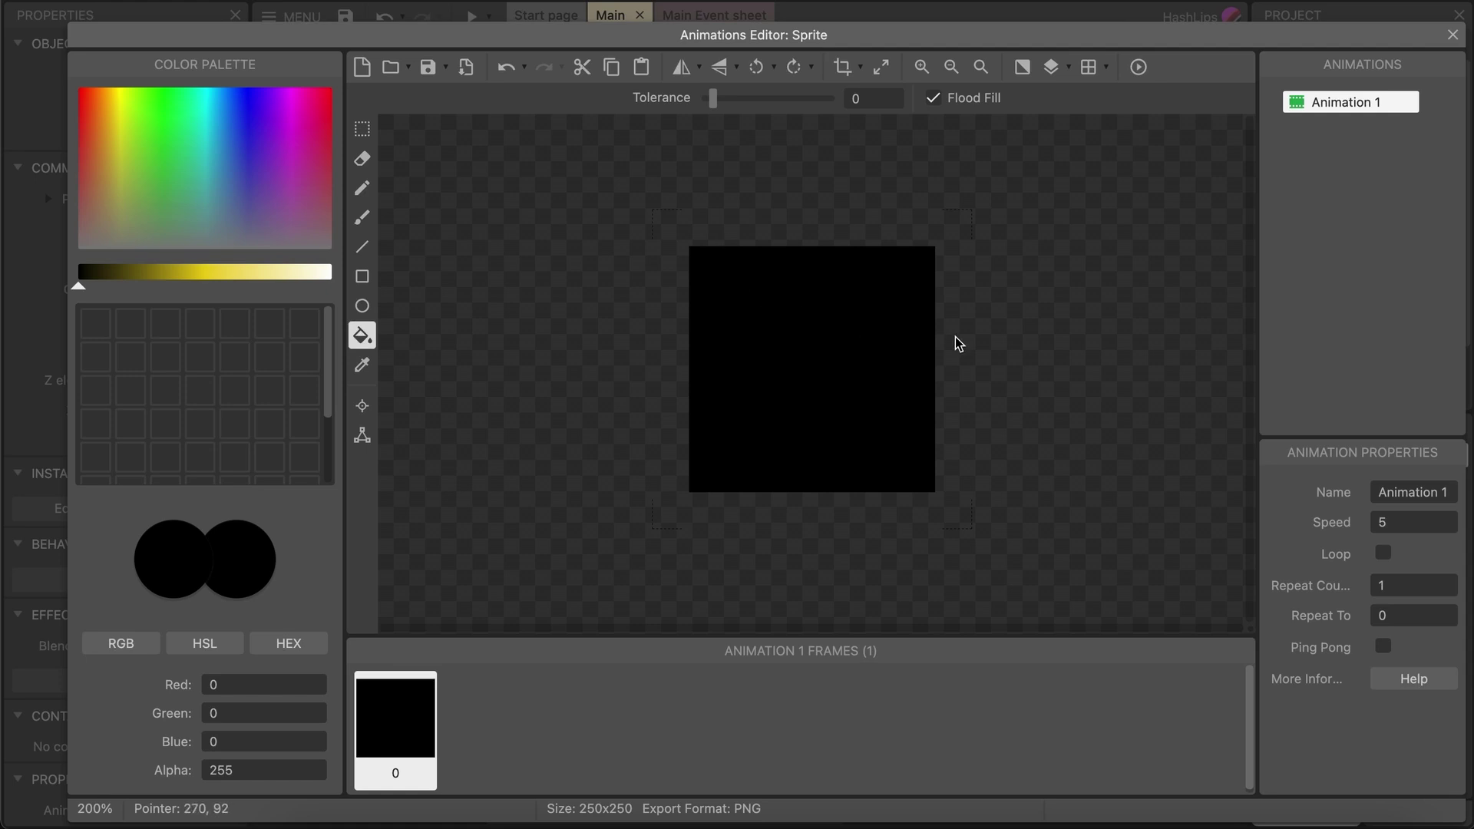
{"action": "left_click", "coordinate": [1451, 36]}
{"action": "left_click", "coordinate": [619, 293]}
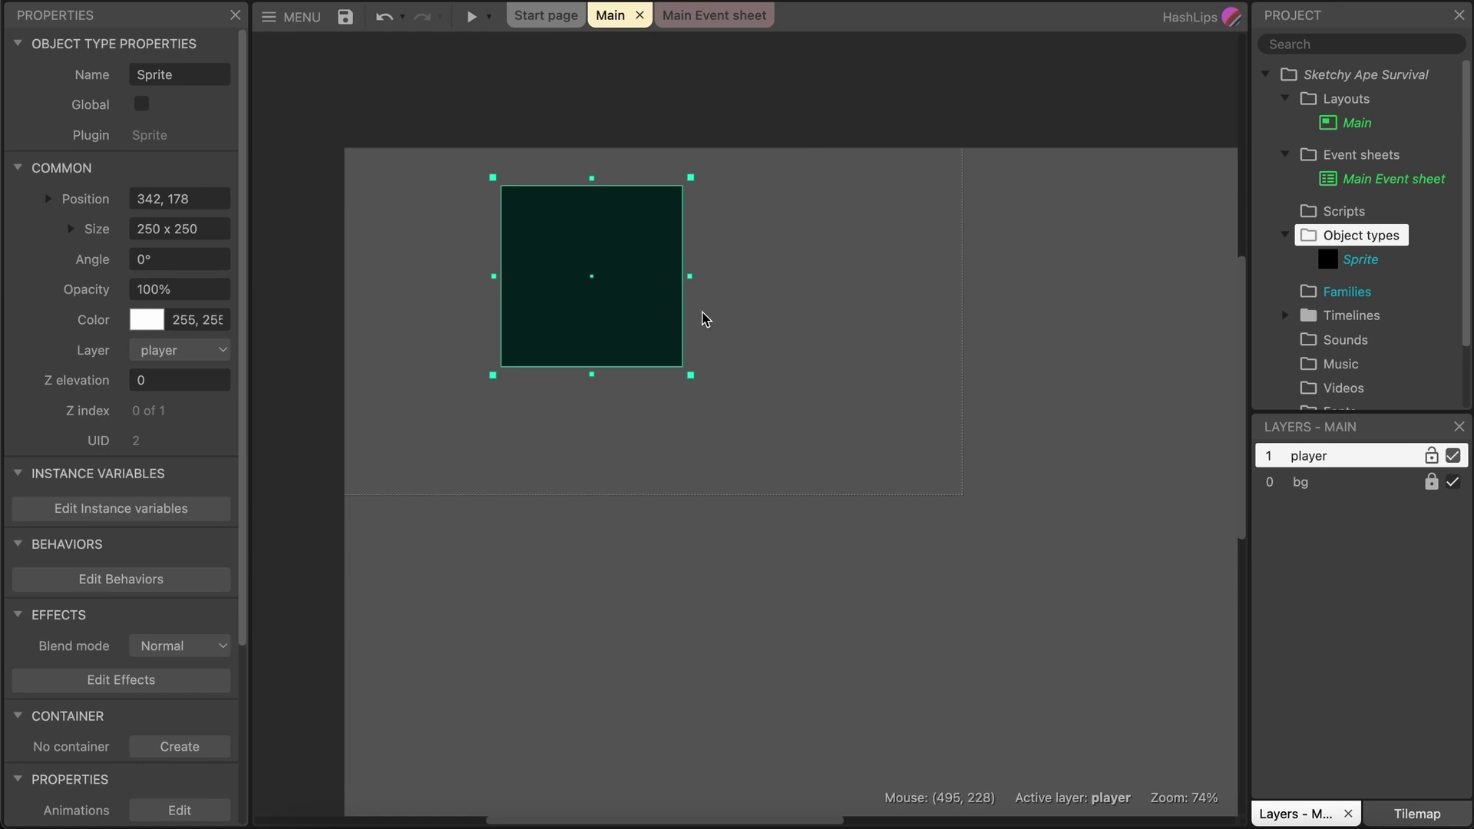
{"action": "double_click", "coordinate": [638, 296]}
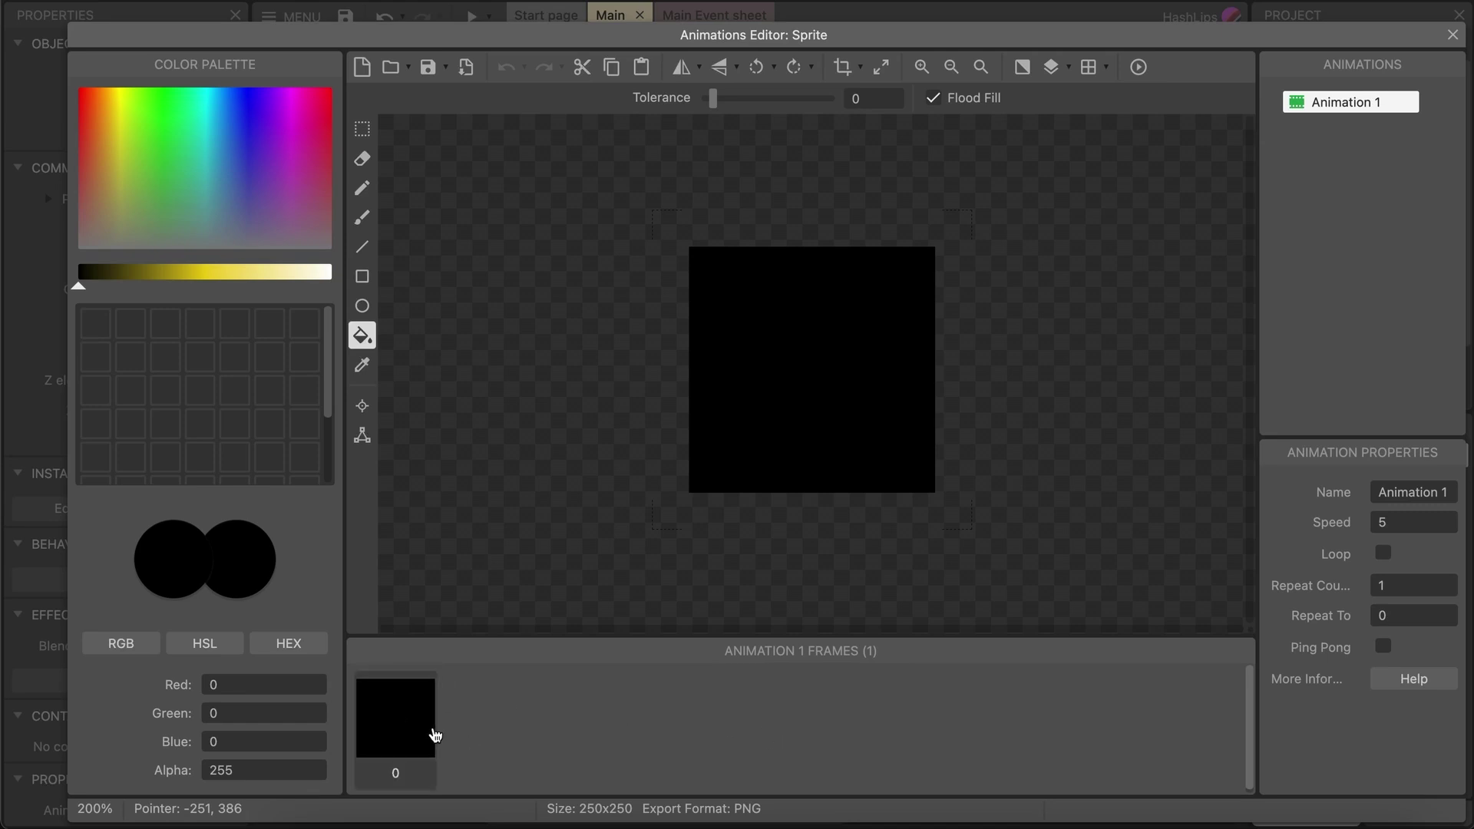
{"action": "left_click", "coordinate": [1453, 36]}
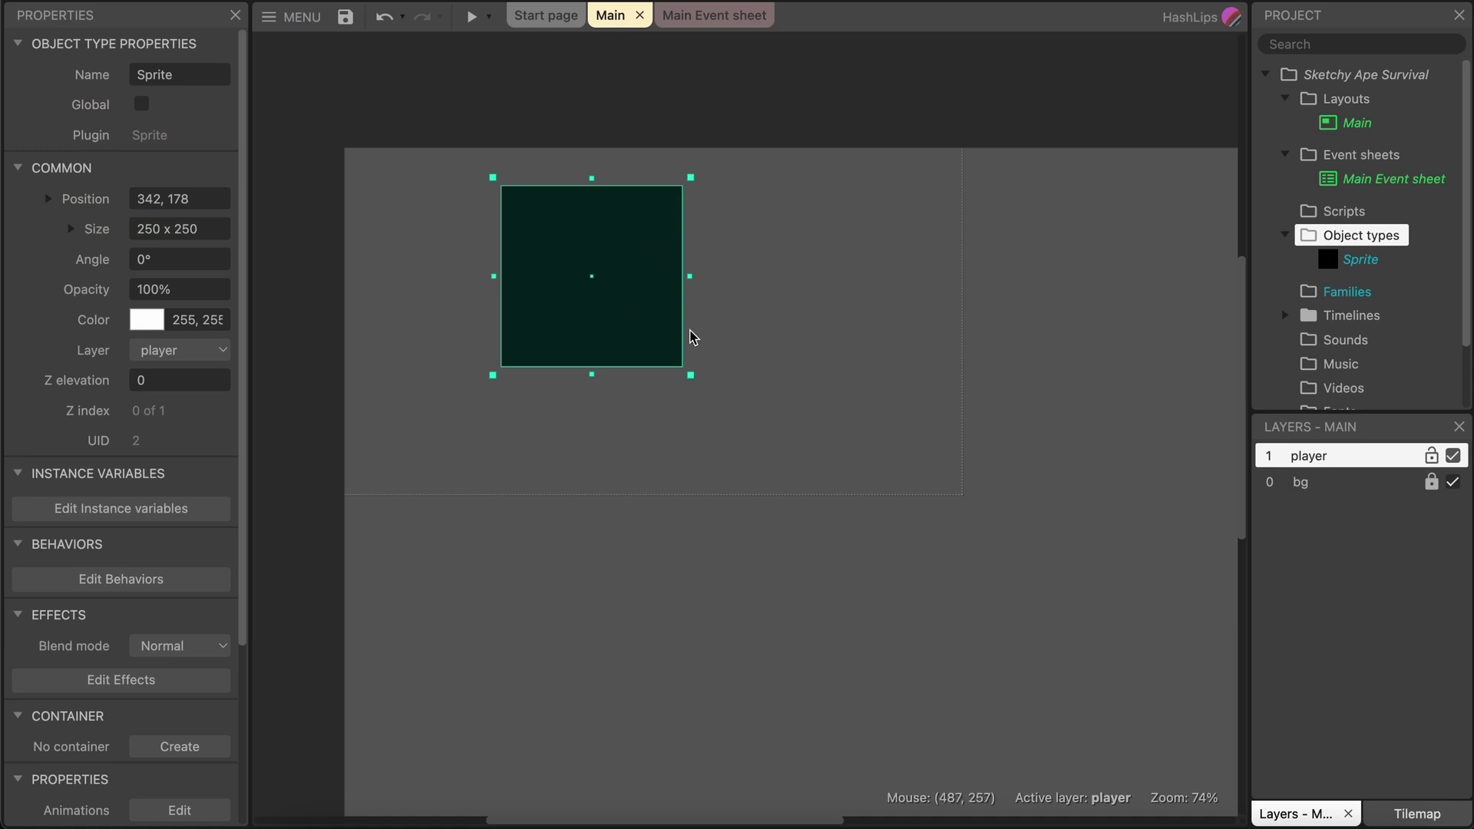
Shrink the black sprite to about 21 px wide and move it to 536, 166 in the layout.
{"action": "left_click_drag", "start_coordinate": [655, 321], "coordinate": [763, 357]}
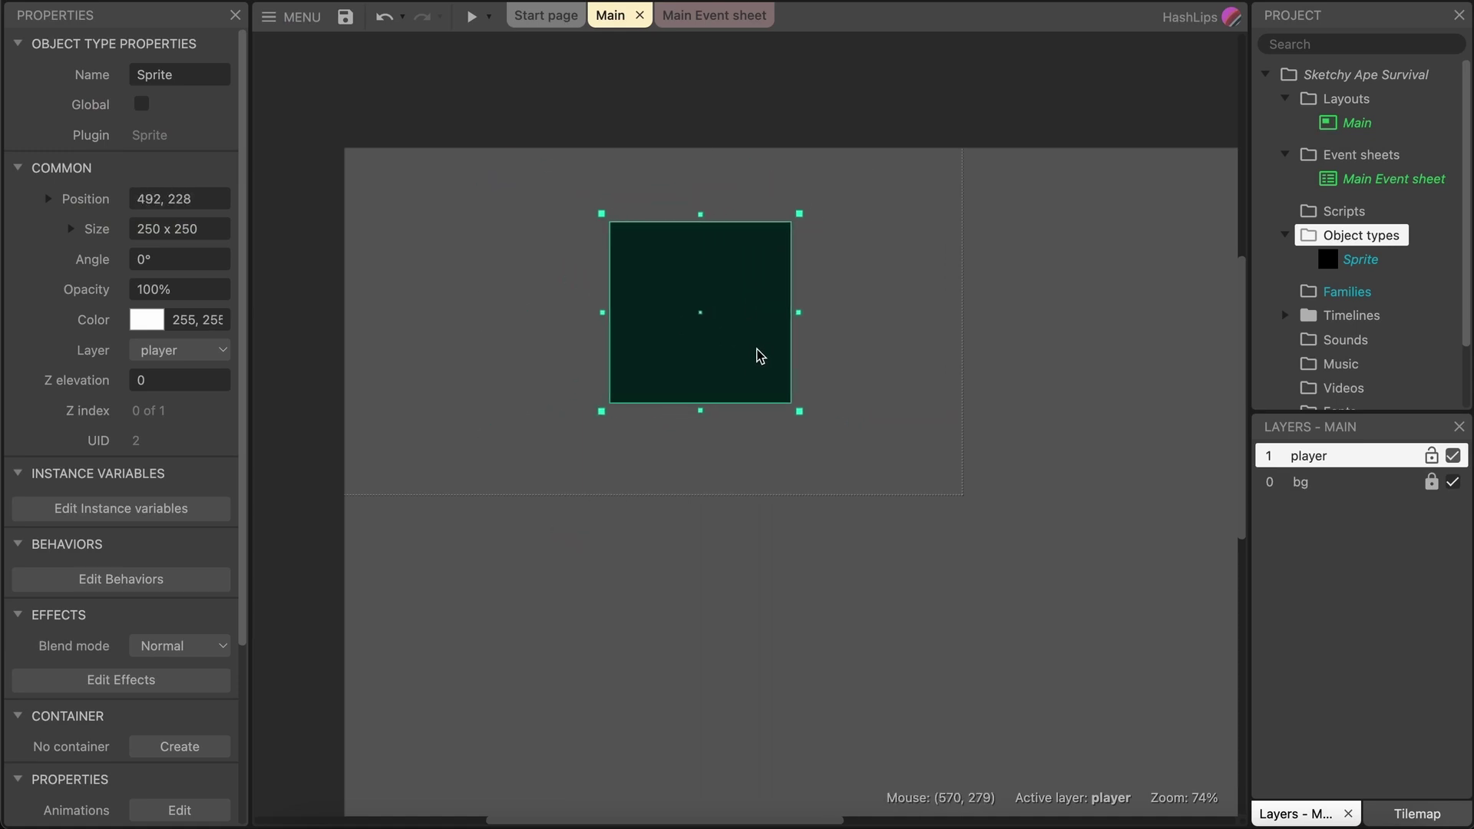
{"action": "left_click_drag", "start_coordinate": [799, 413], "coordinate": [682, 237]}
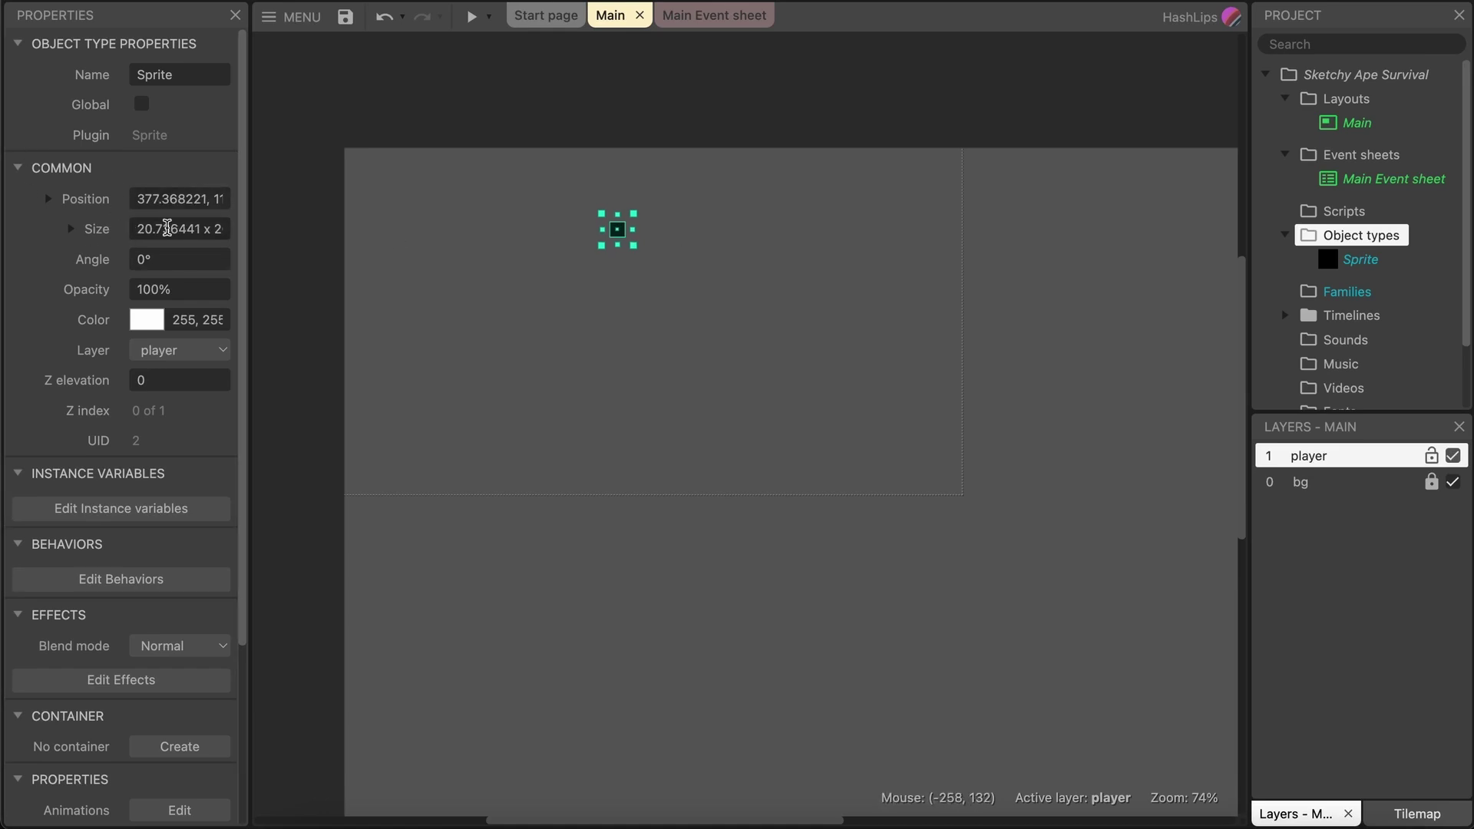
{"action": "left_click_drag", "start_coordinate": [618, 238], "coordinate": [709, 265]}
{"action": "scroll", "coordinate": [722, 253], "scroll_direction": "up", "scroll_amount": 4, "text": "ctrl"}
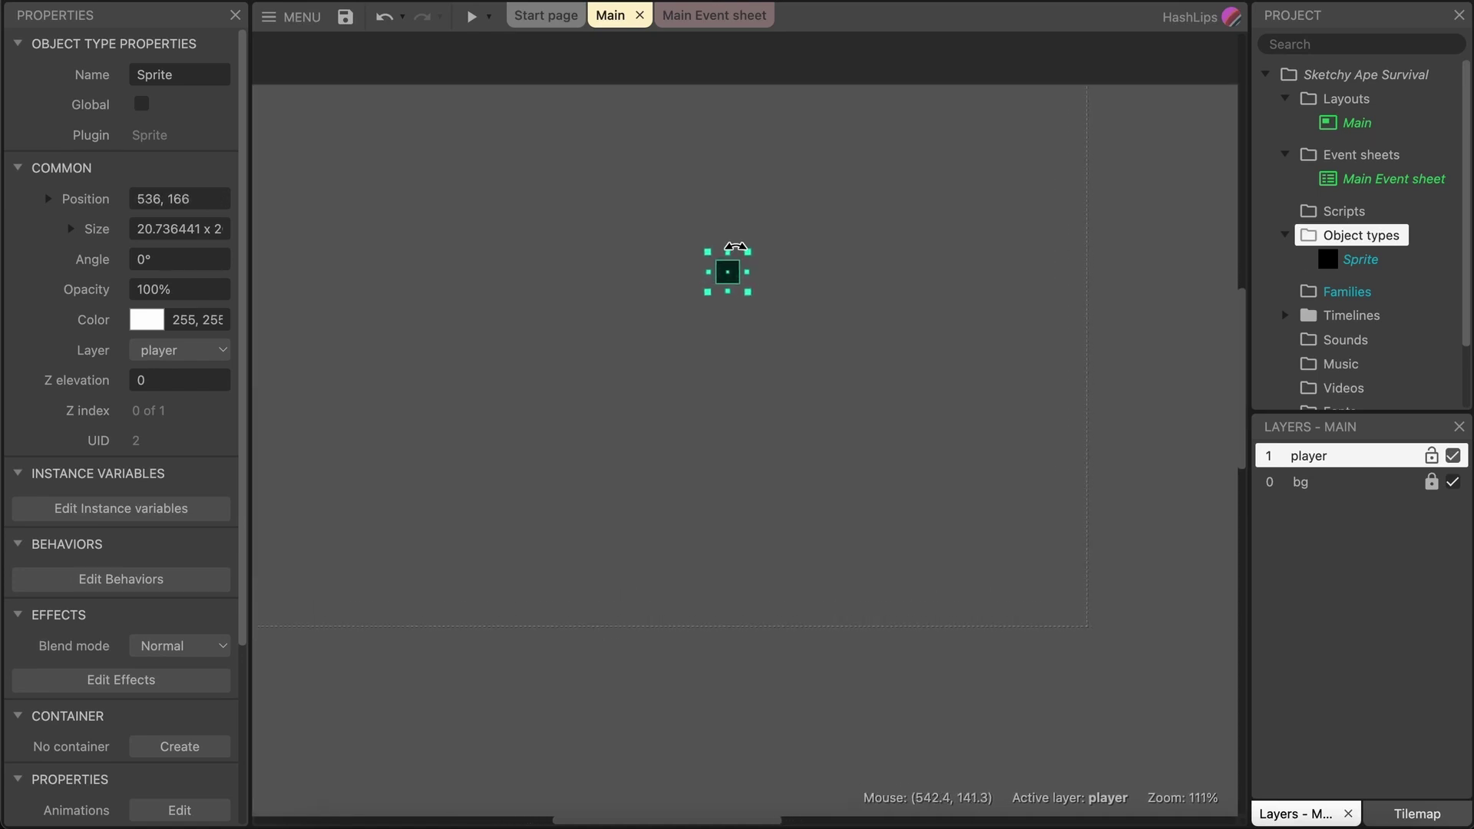
{"action": "scroll", "coordinate": [736, 247], "scroll_direction": "up", "scroll_amount": 3, "text": "ctrl"}
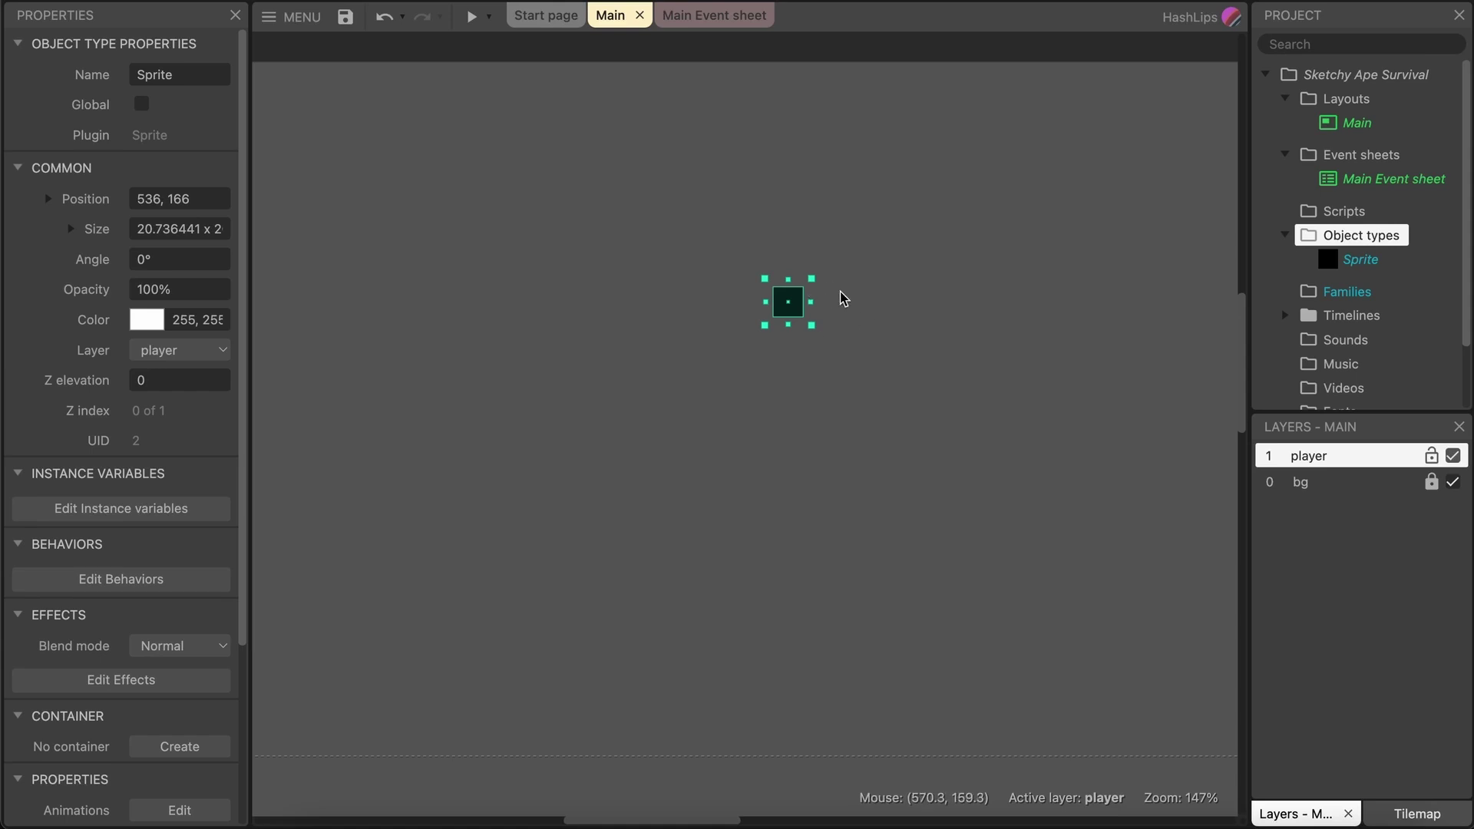
Rename the Sprite object type as Player in the project tree.
{"action": "right_click", "coordinate": [1363, 265]}
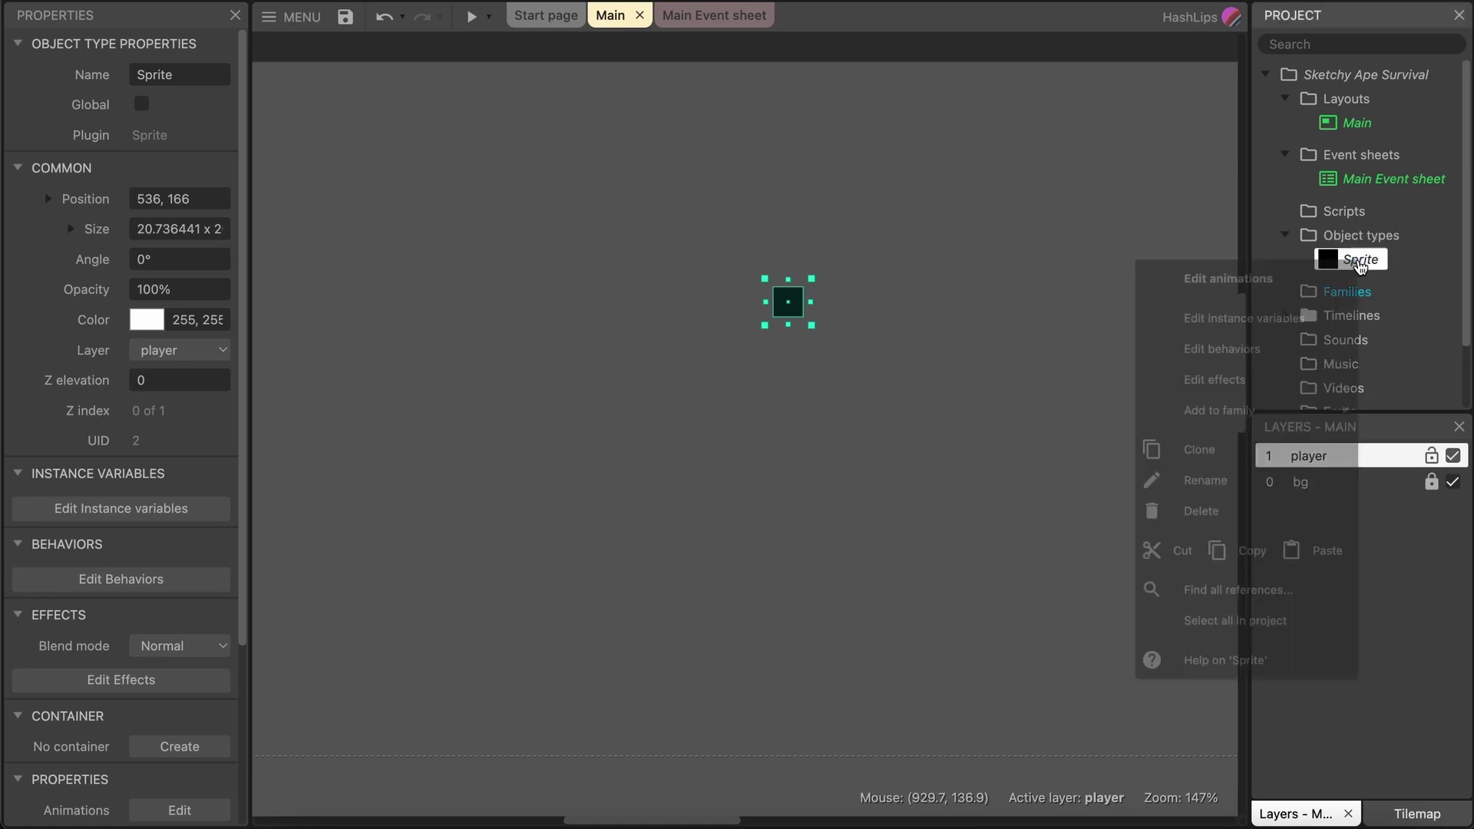
{"action": "left_click", "coordinate": [1217, 505]}
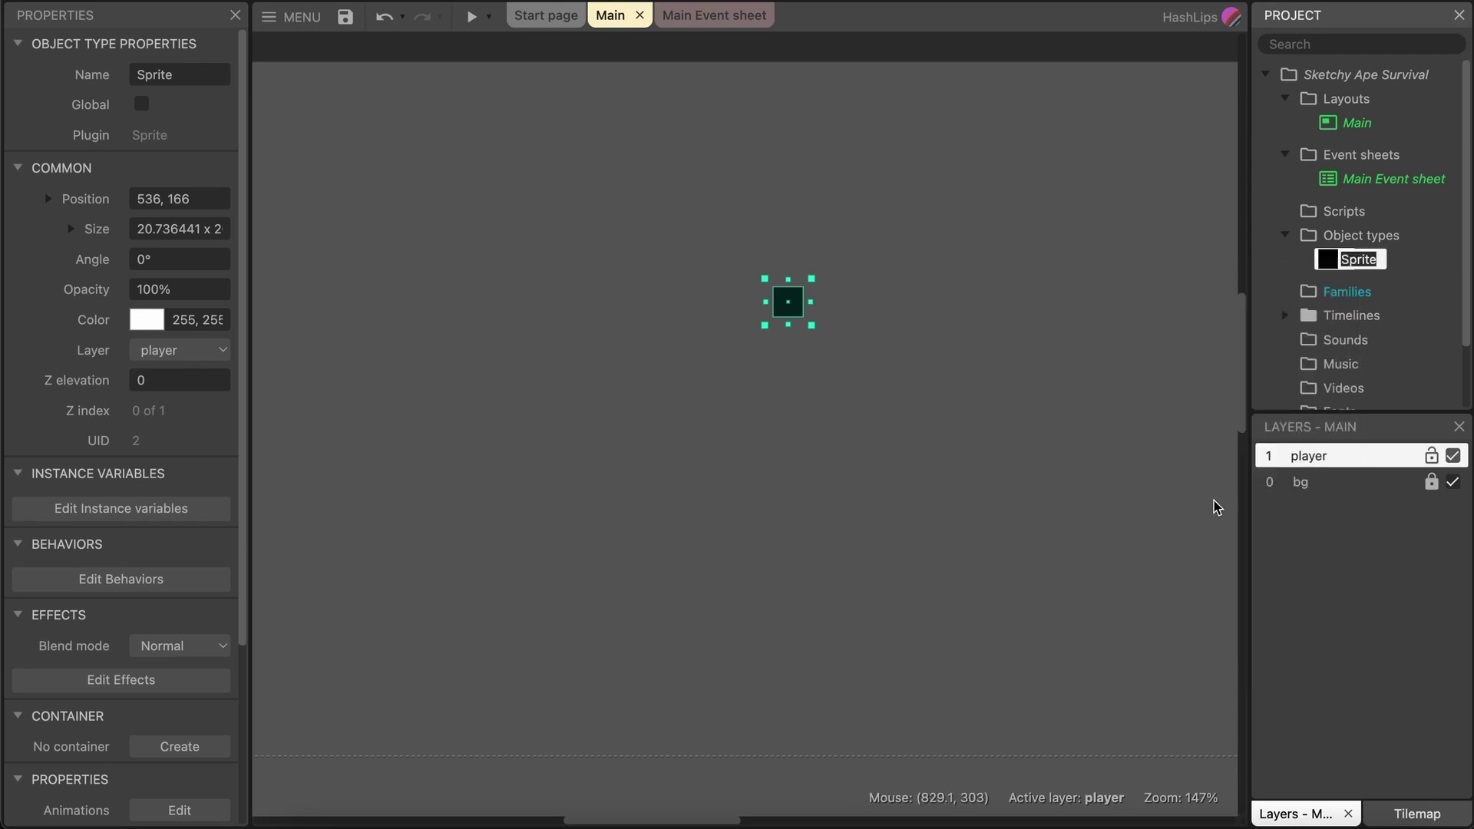
{"action": "type", "text": "Player"}
{"action": "key", "text": "Return"}
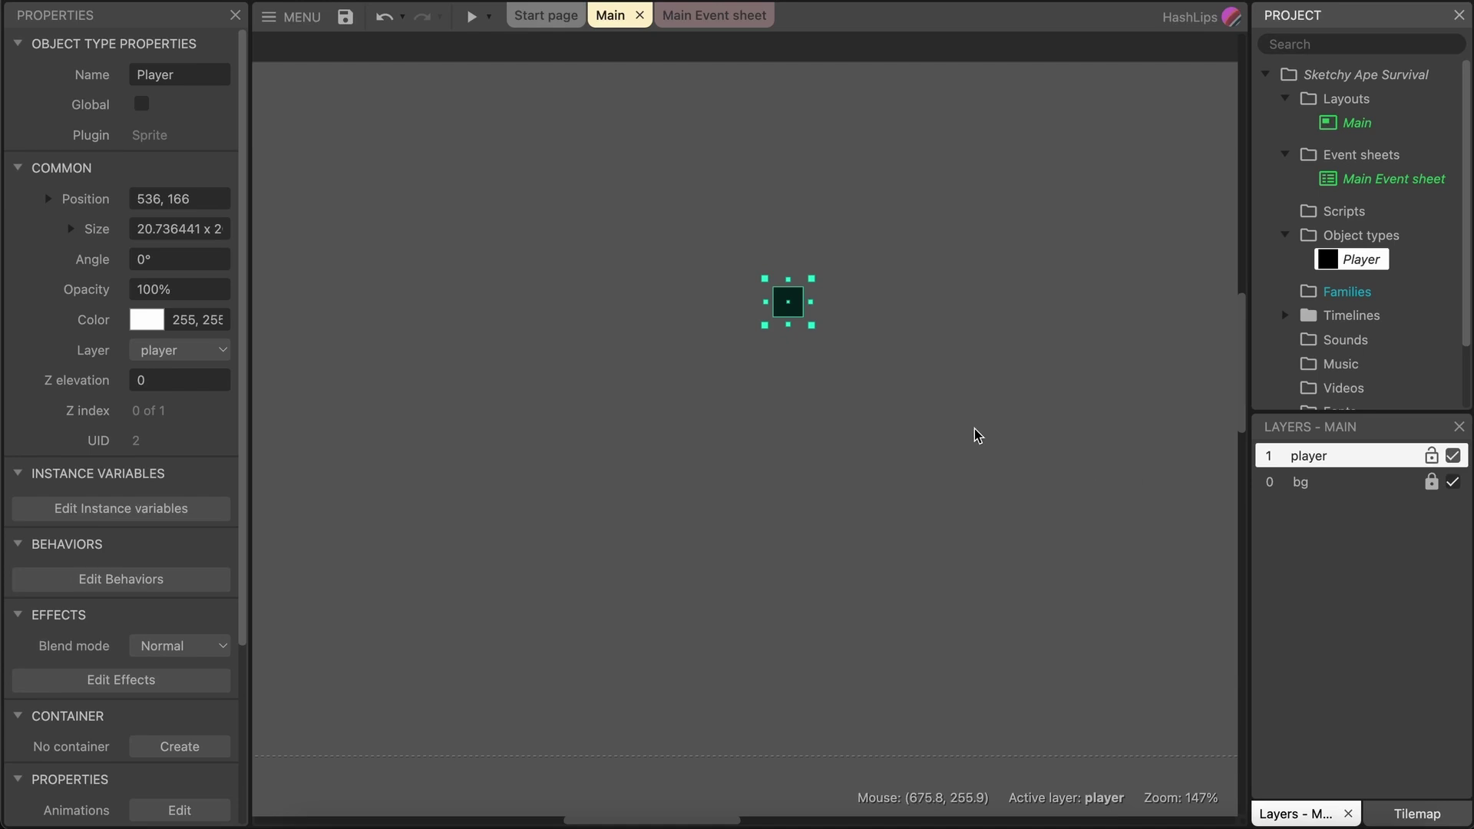
Reselect the Player sprite in the layout and look through its properties.
{"action": "left_click", "coordinate": [996, 375]}
{"action": "left_click", "coordinate": [799, 311]}
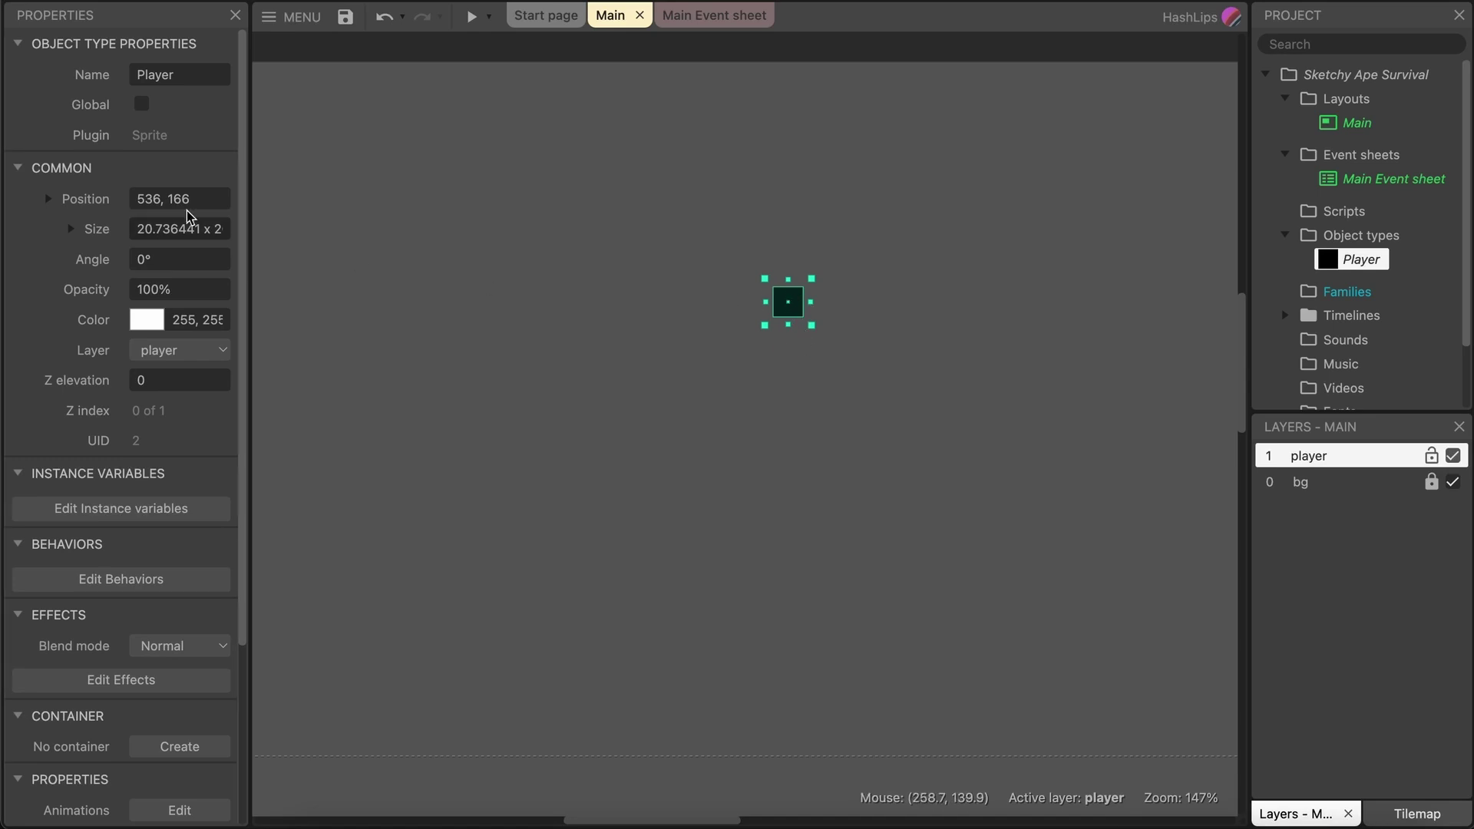
{"action": "scroll", "coordinate": [107, 250], "scroll_direction": "down", "scroll_amount": 3}
{"action": "scroll", "coordinate": [132, 341], "scroll_direction": "up", "scroll_amount": 3}
Preview the game, move and enlarge the preview window to examine the sprite, and close the preview.
{"action": "left_click", "coordinate": [471, 17]}
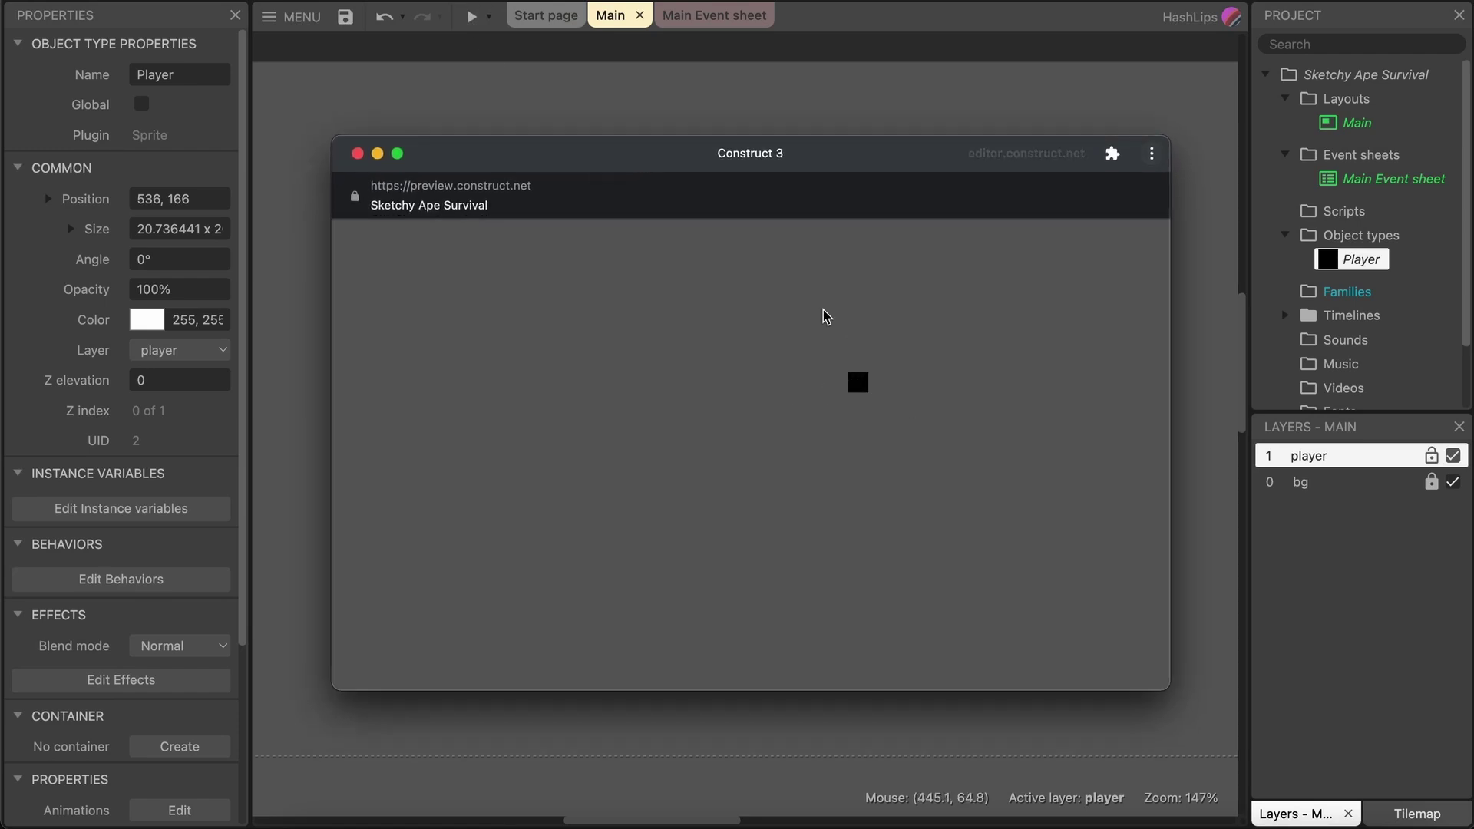
{"action": "left_click_drag", "start_coordinate": [673, 158], "coordinate": [793, 228]}
{"action": "left_click_drag", "start_coordinate": [454, 204], "coordinate": [263, 94]}
{"action": "left_click_drag", "start_coordinate": [405, 115], "coordinate": [360, 94]}
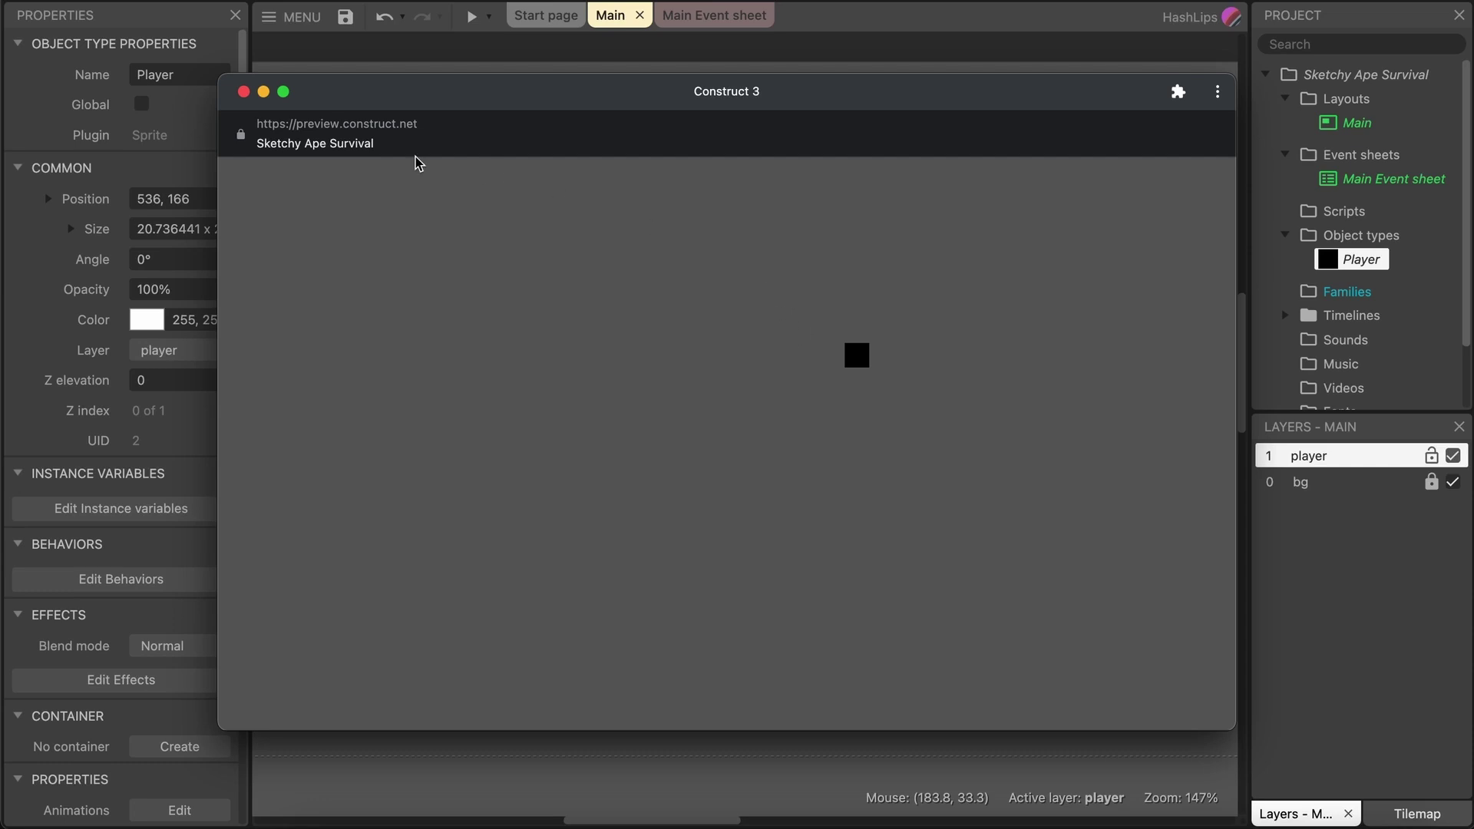
{"action": "left_click", "coordinate": [244, 92]}
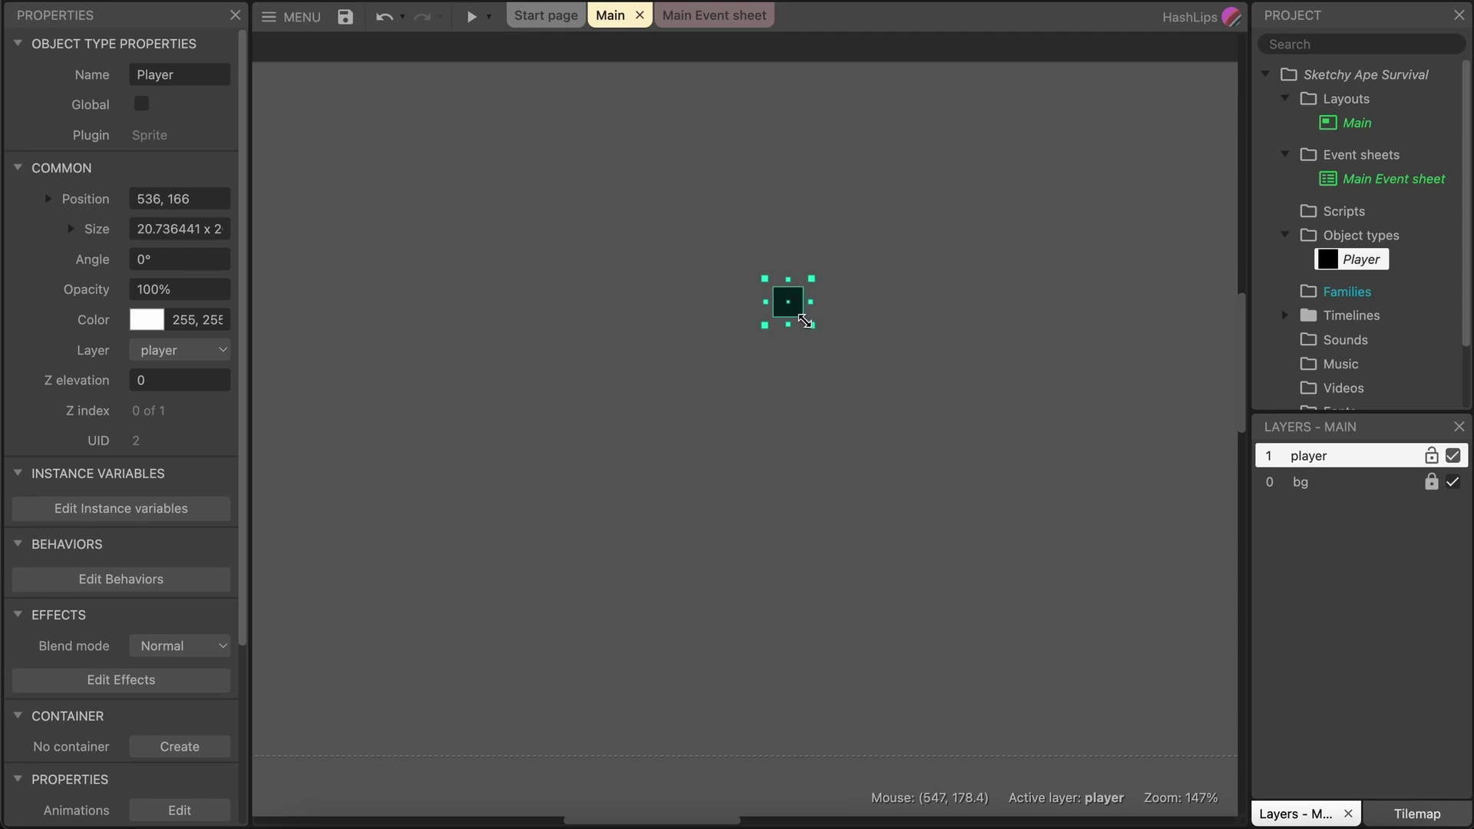
Look at the Player sprite's behaviors list and the options offered for its object type.
{"action": "right_click", "coordinate": [587, 274]}
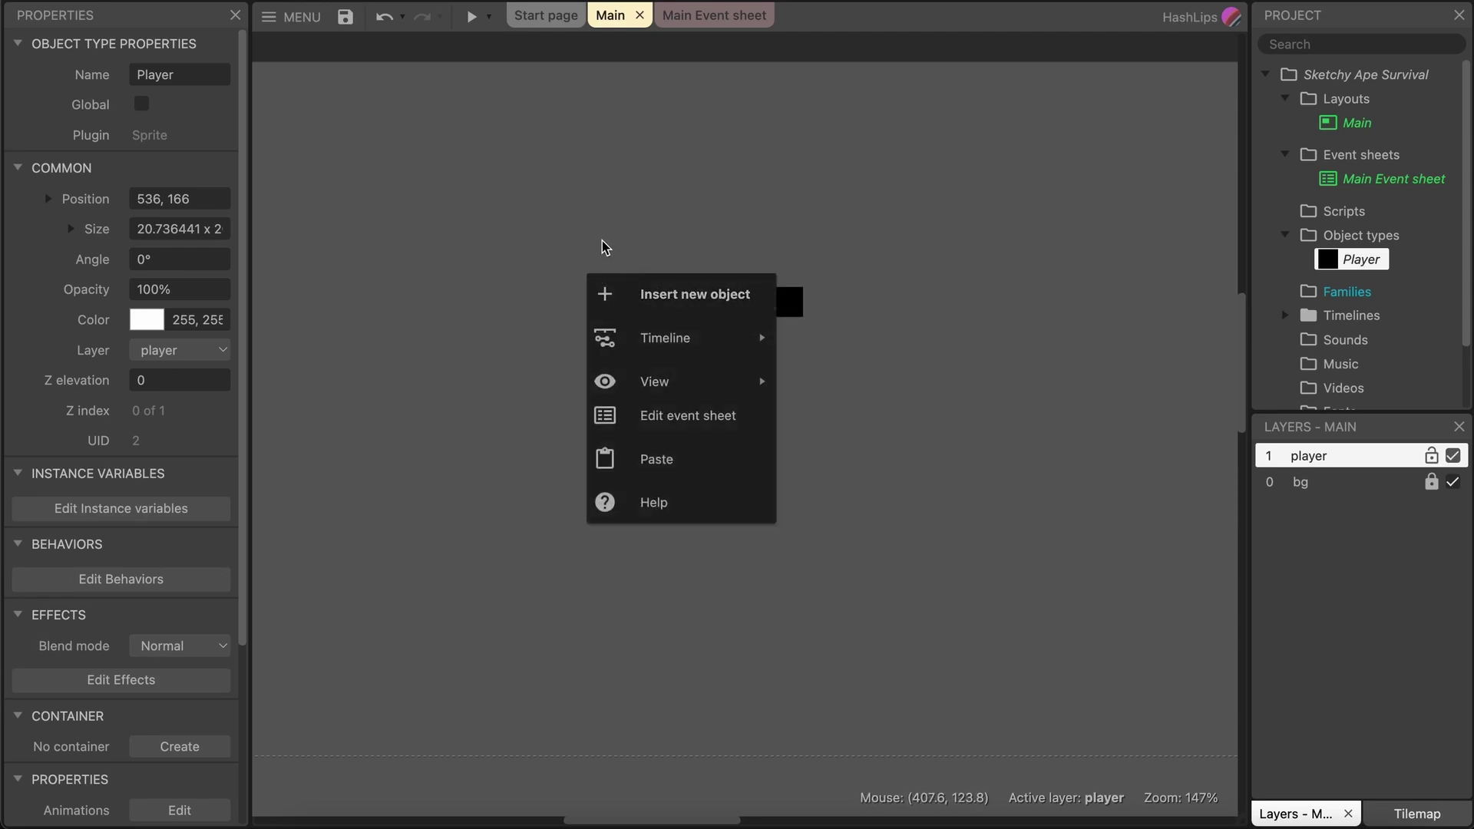
{"action": "left_click", "coordinate": [598, 242]}
{"action": "left_click", "coordinate": [786, 301]}
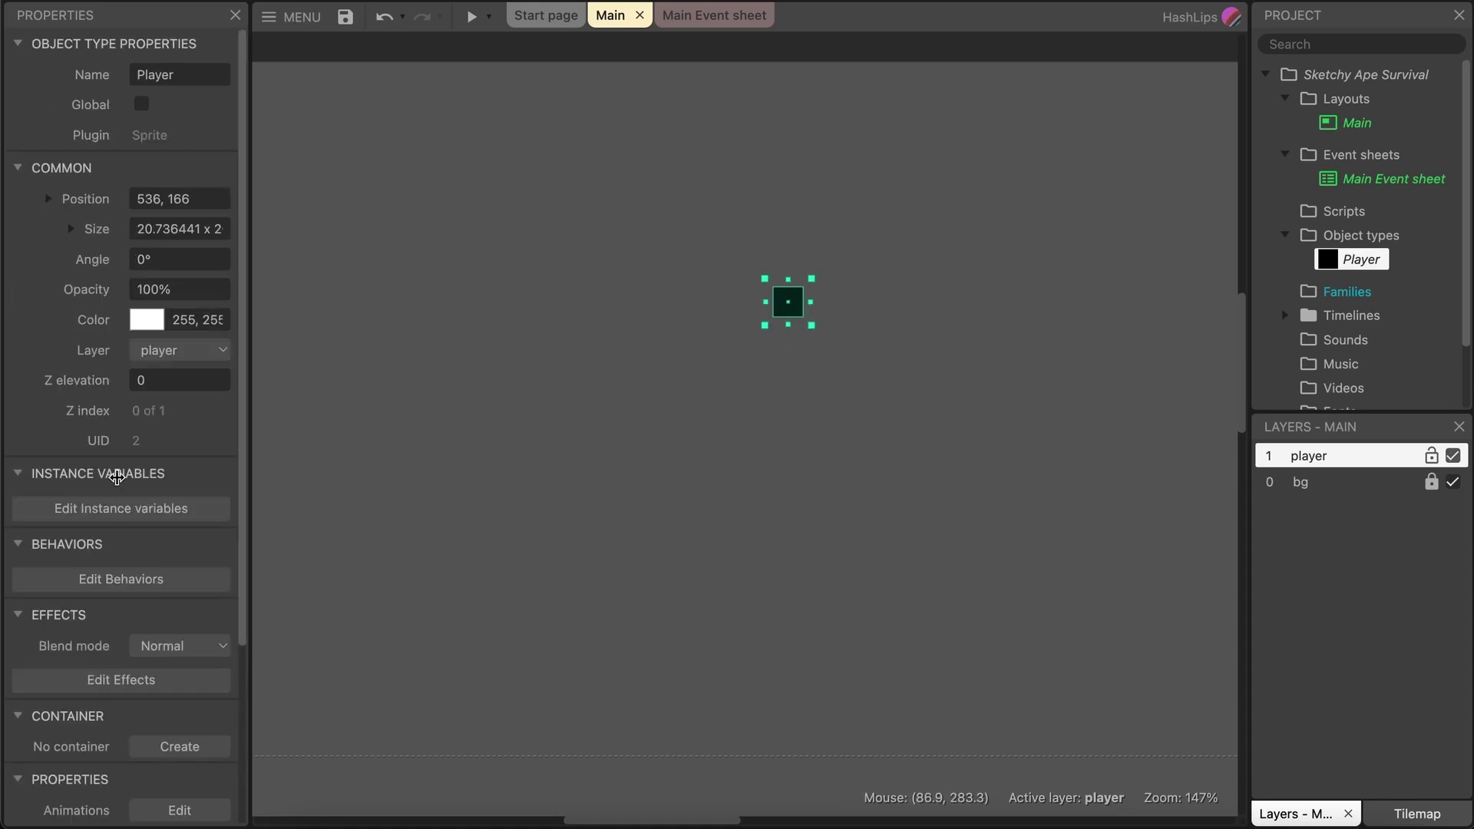
{"action": "scroll", "coordinate": [115, 483], "scroll_direction": "down", "scroll_amount": 1}
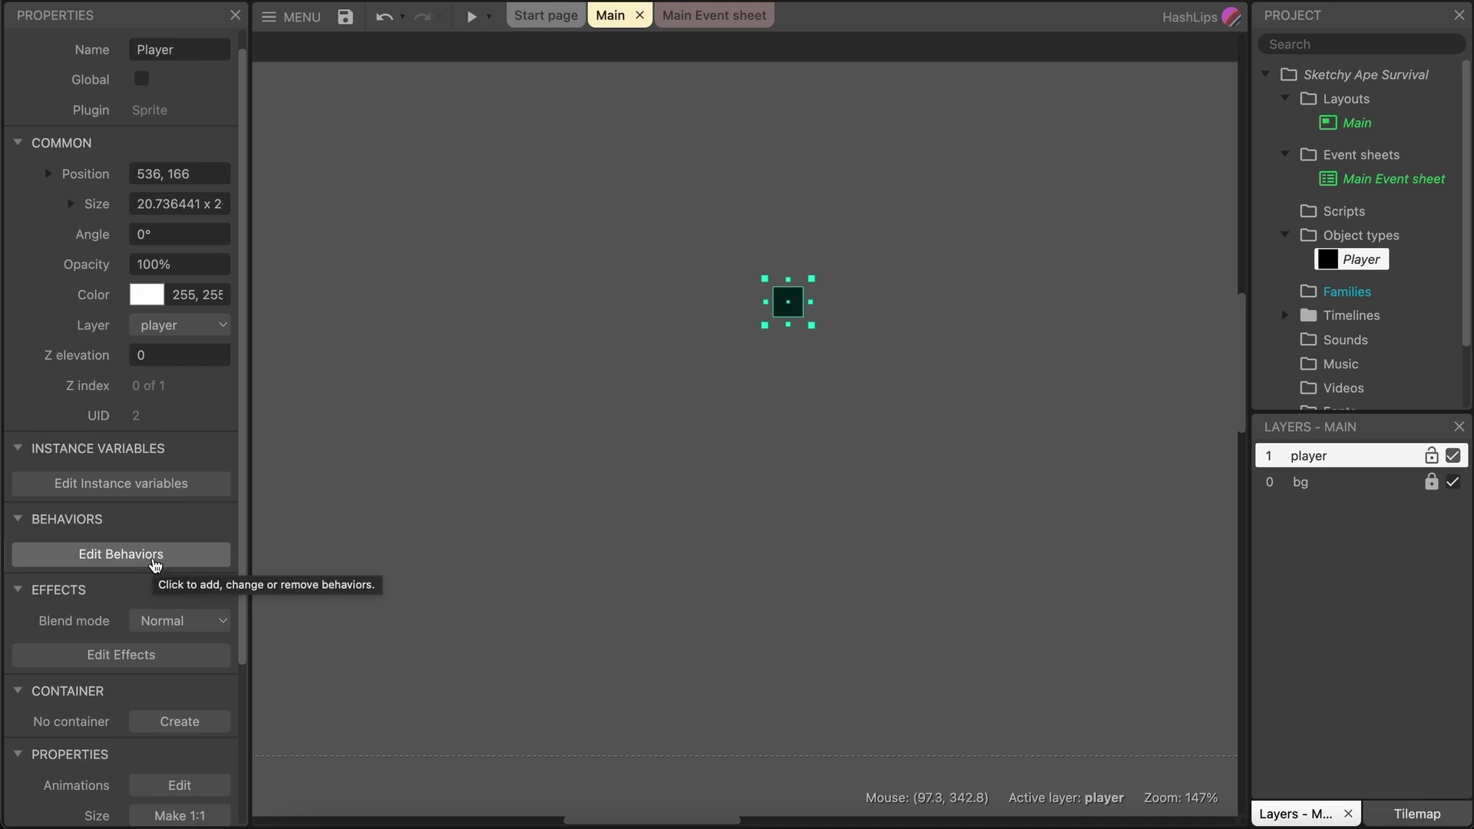
{"action": "left_click", "coordinate": [121, 554]}
{"action": "left_click_drag", "start_coordinate": [695, 296], "coordinate": [857, 289]}
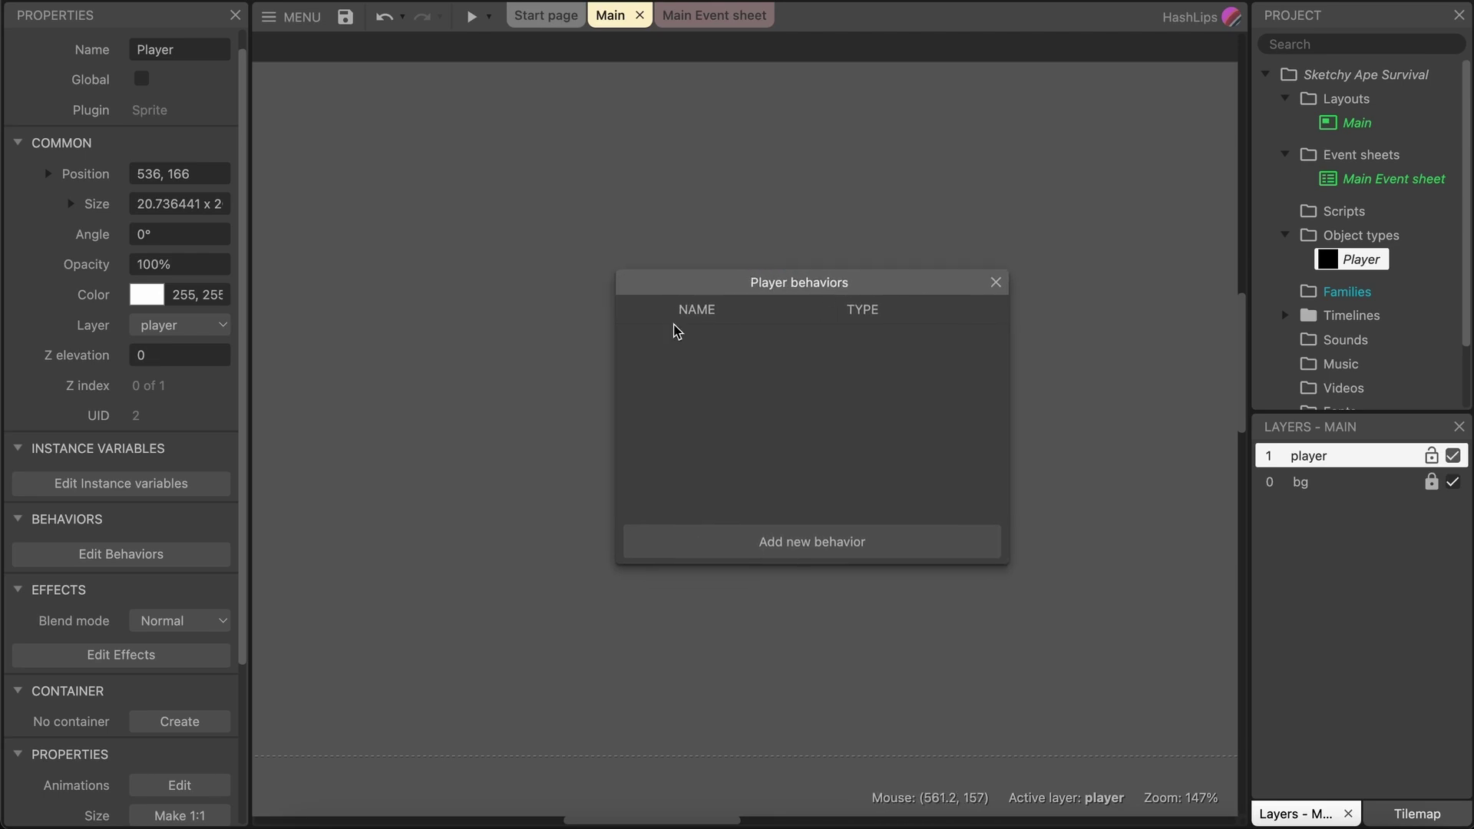
{"action": "left_click", "coordinate": [995, 282]}
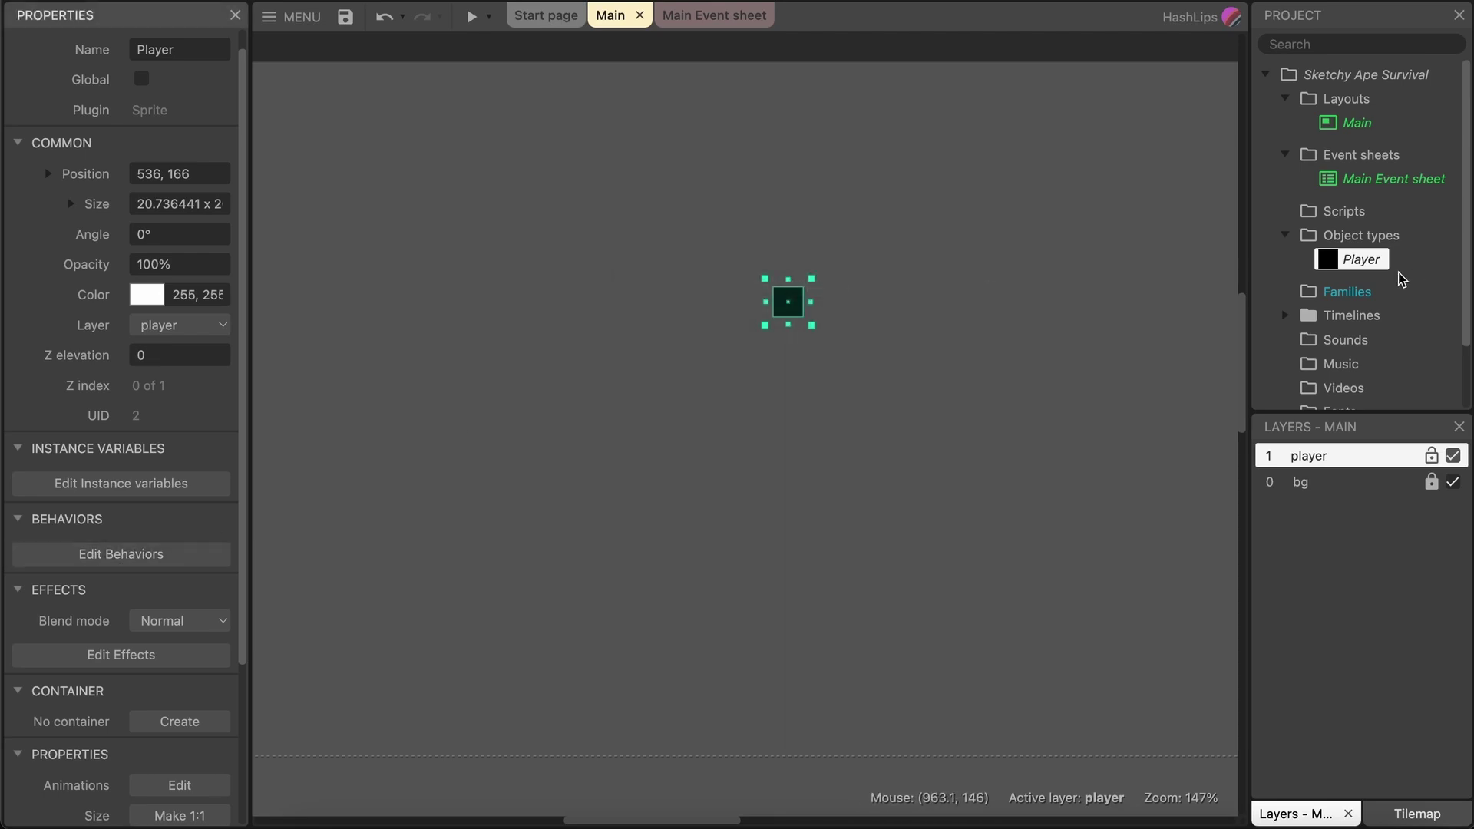
{"action": "right_click", "coordinate": [1360, 261]}
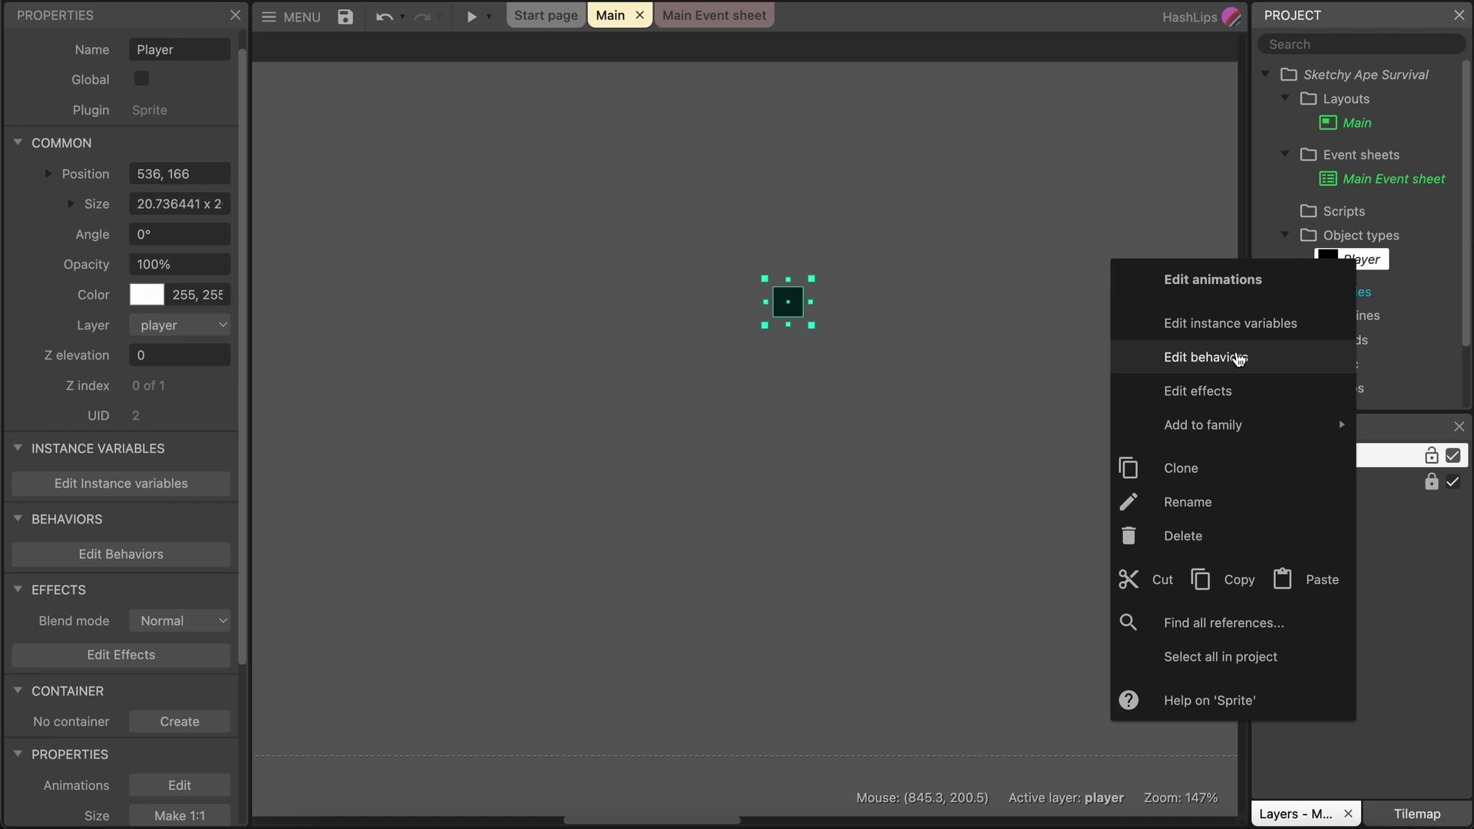
{"action": "left_click", "coordinate": [780, 312]}
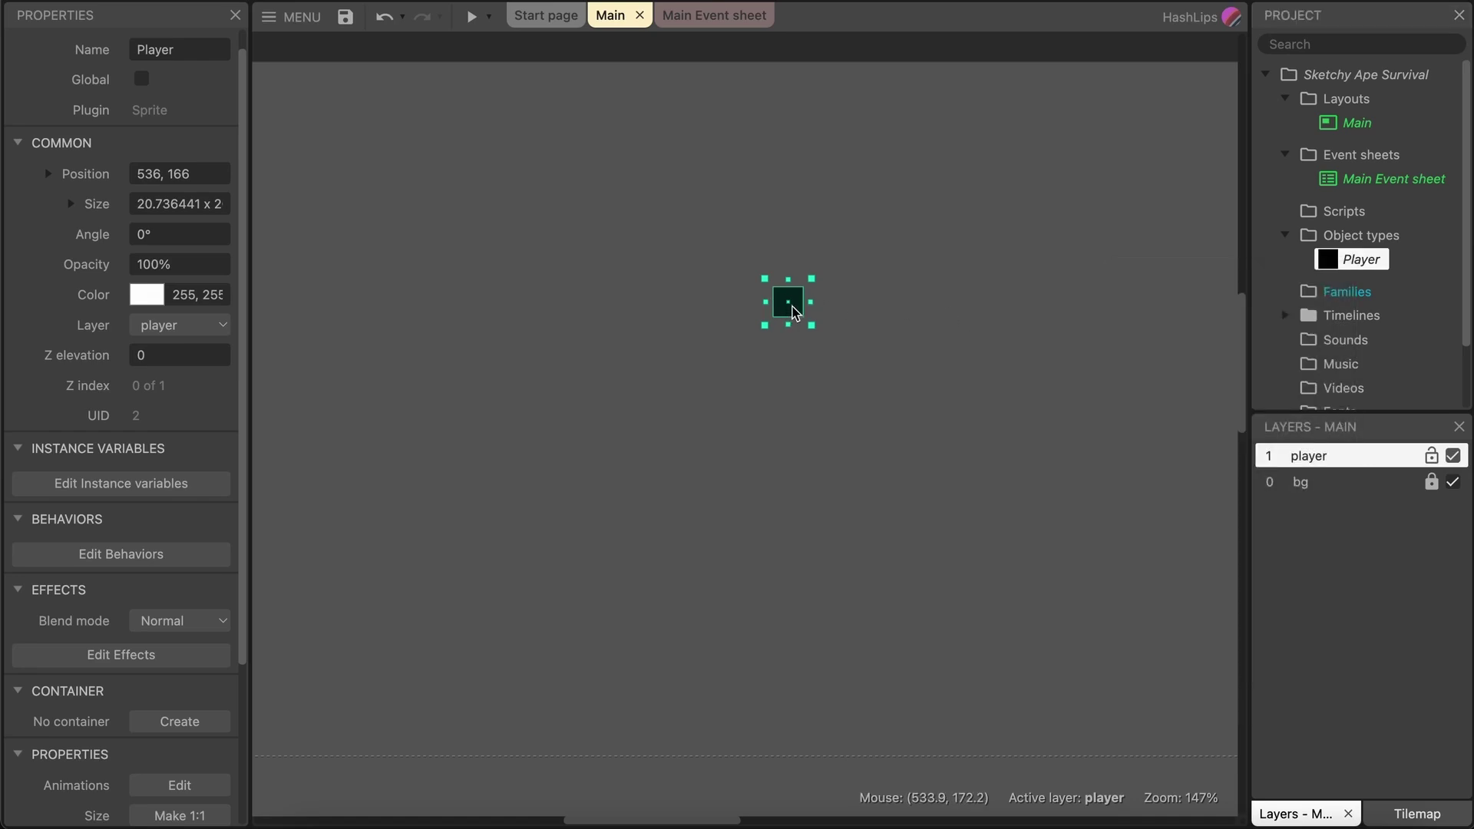
Add the Drag & Drop behavior to the Player sprite.
{"action": "left_click", "coordinate": [138, 560]}
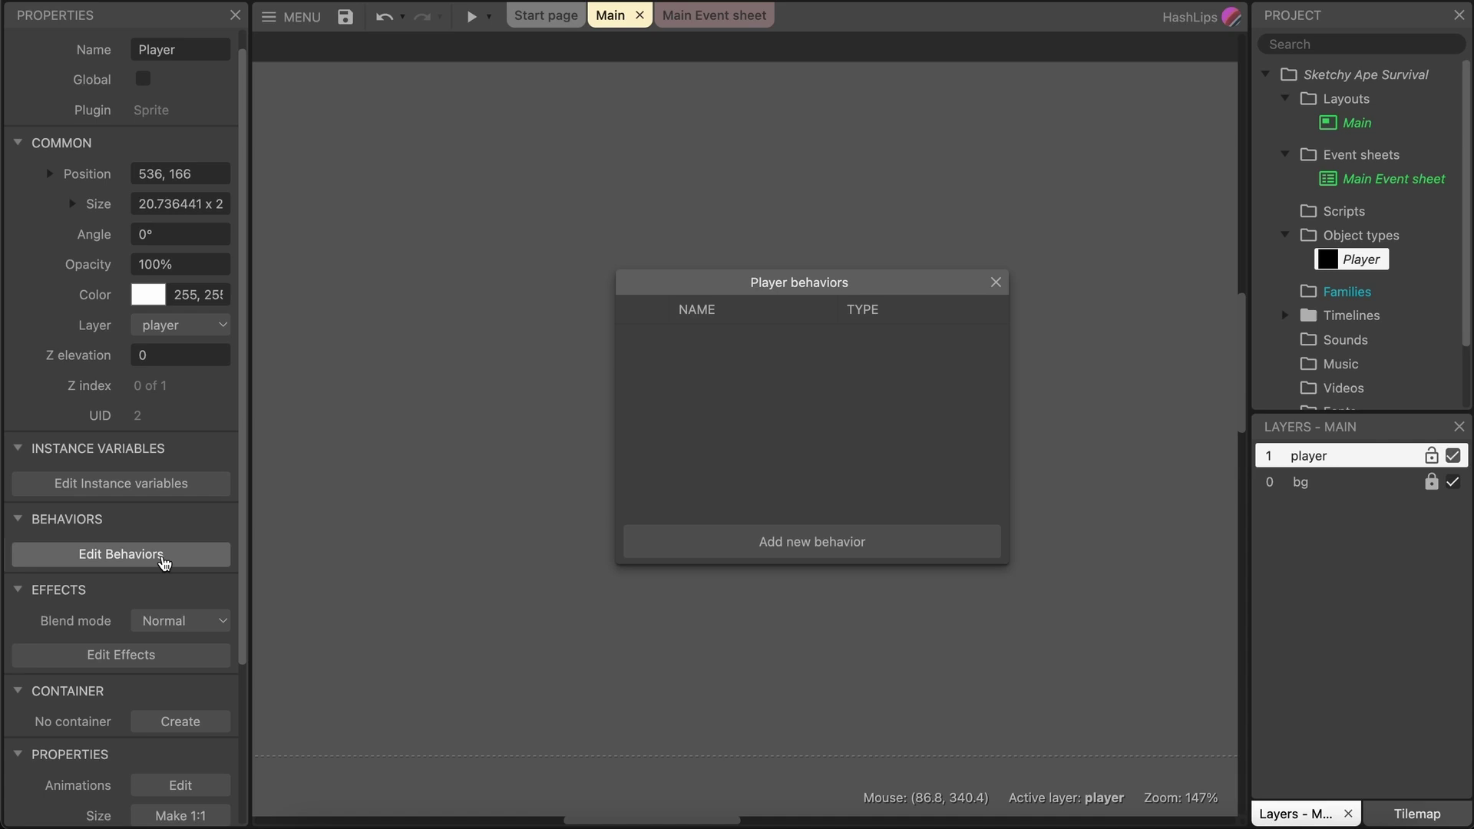
{"action": "left_click", "coordinate": [823, 546]}
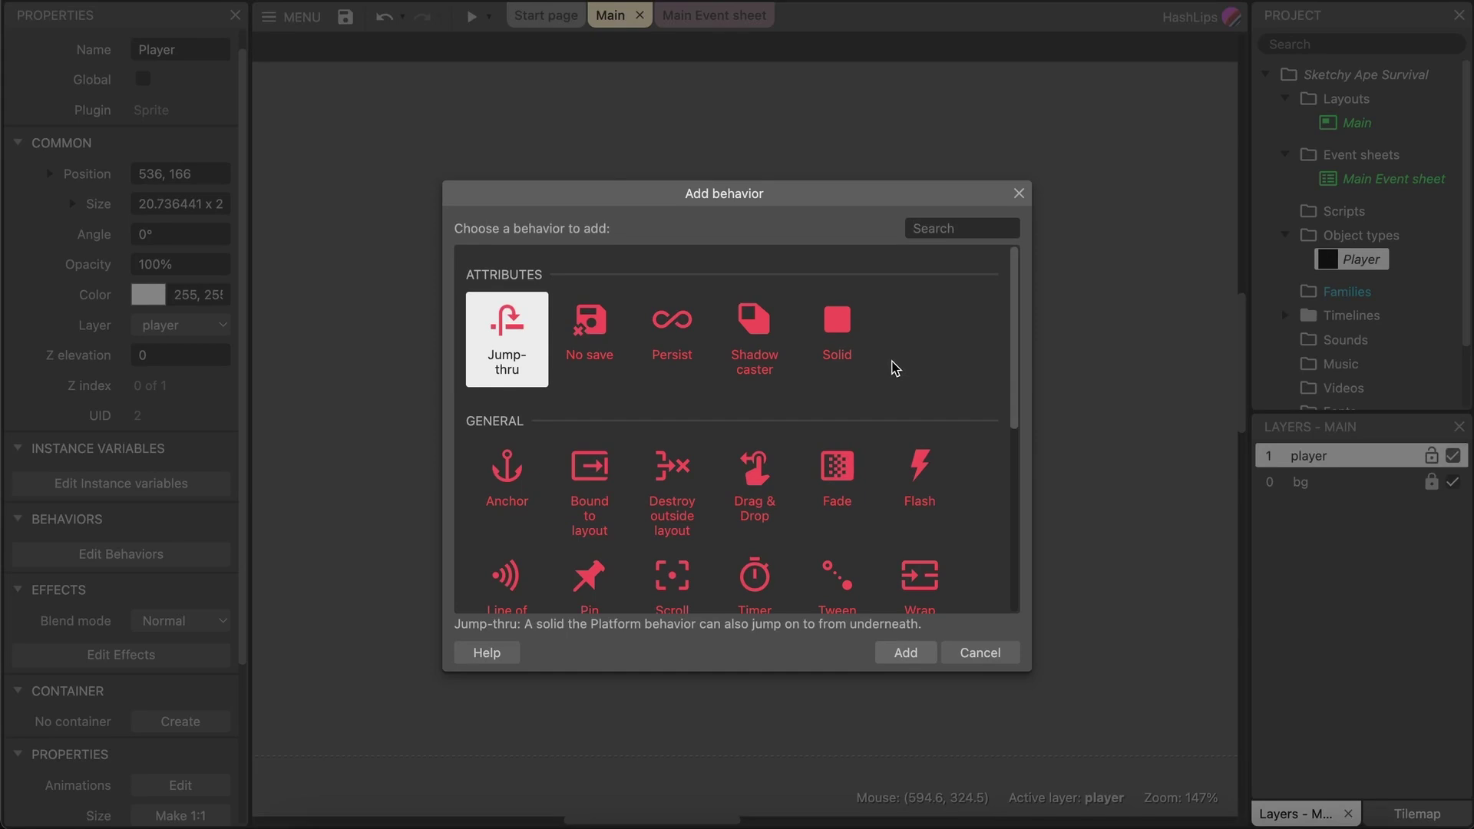
{"action": "scroll", "coordinate": [893, 366], "scroll_direction": "down", "scroll_amount": 4}
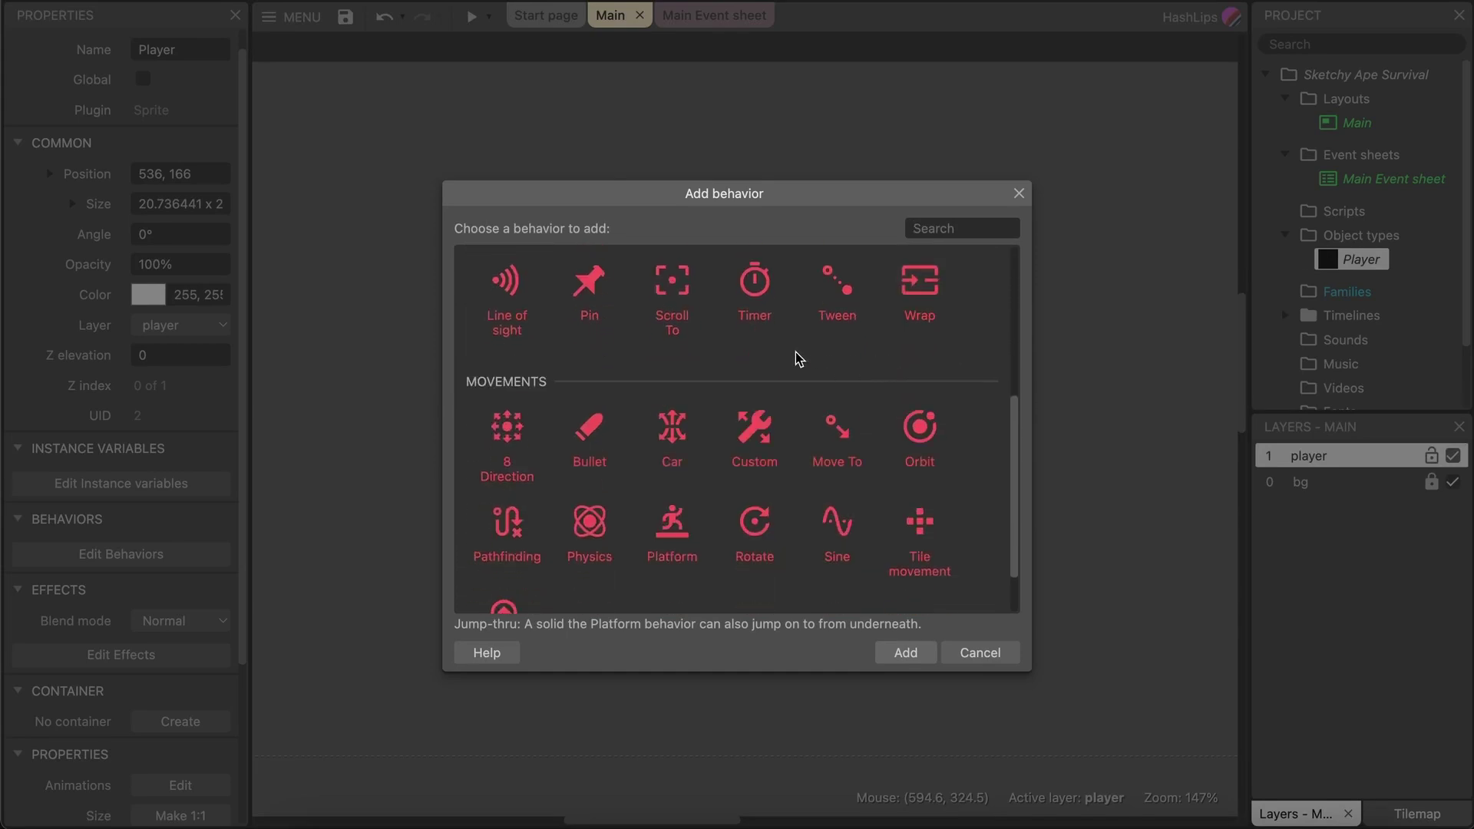
{"action": "scroll", "coordinate": [808, 428], "scroll_direction": "down", "scroll_amount": 1}
{"action": "scroll", "coordinate": [810, 428], "scroll_direction": "up", "scroll_amount": 5}
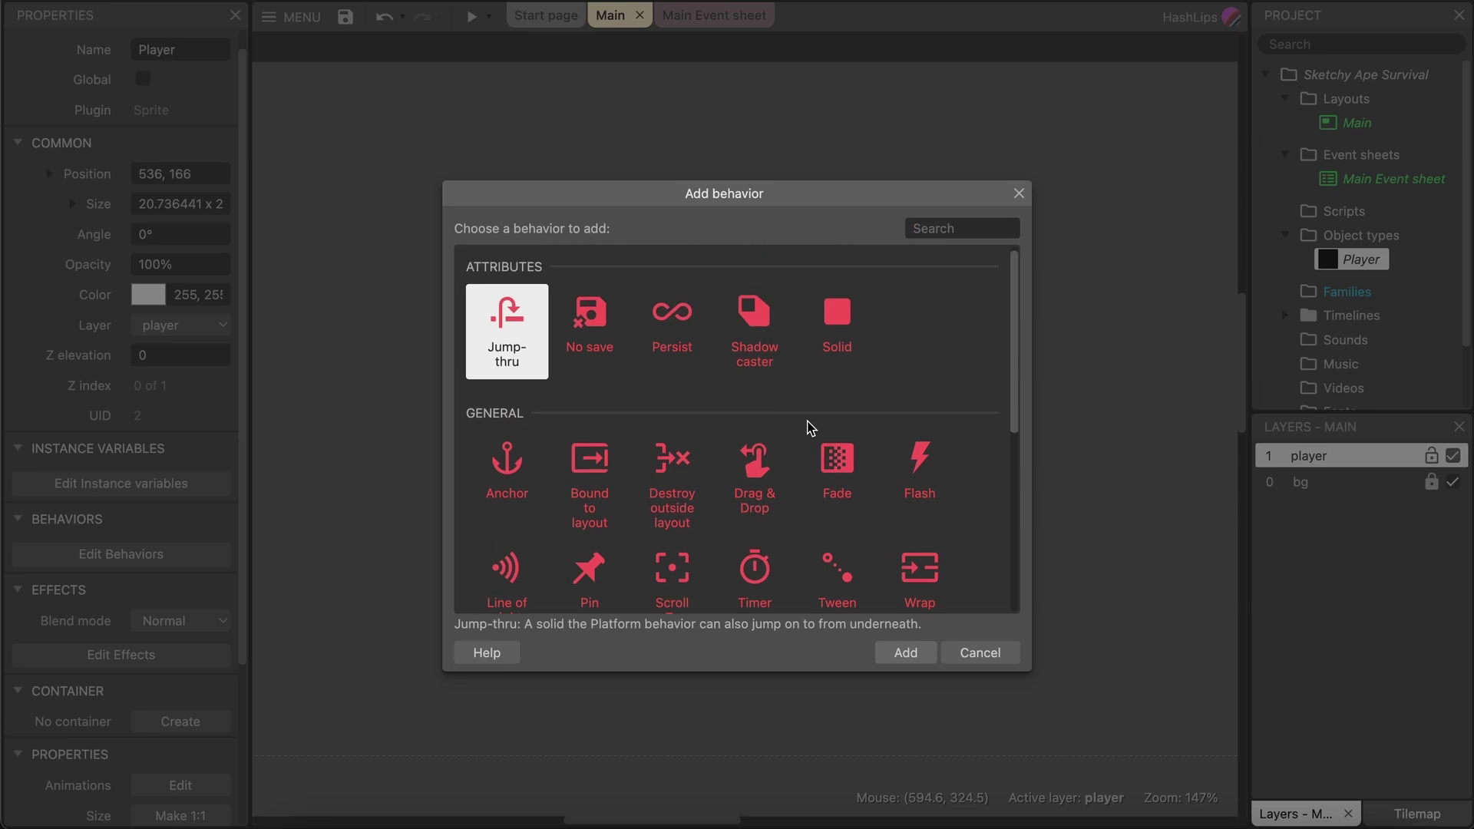
{"action": "left_click", "coordinate": [743, 480]}
{"action": "left_click", "coordinate": [897, 651]}
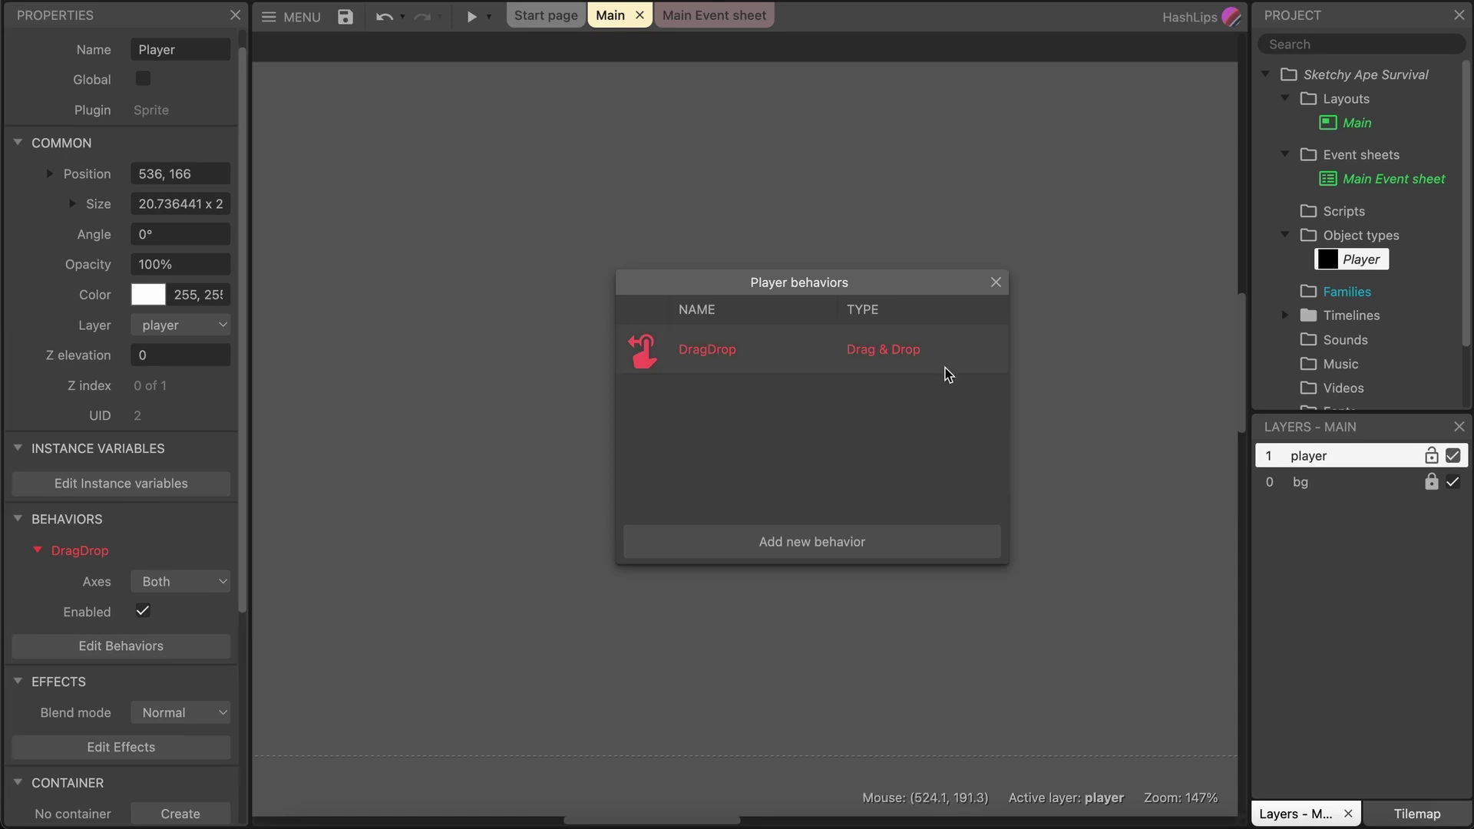
Preview the game, test moving the Player sprite by drag and drop, and close the preview.
{"action": "left_click", "coordinate": [995, 282]}
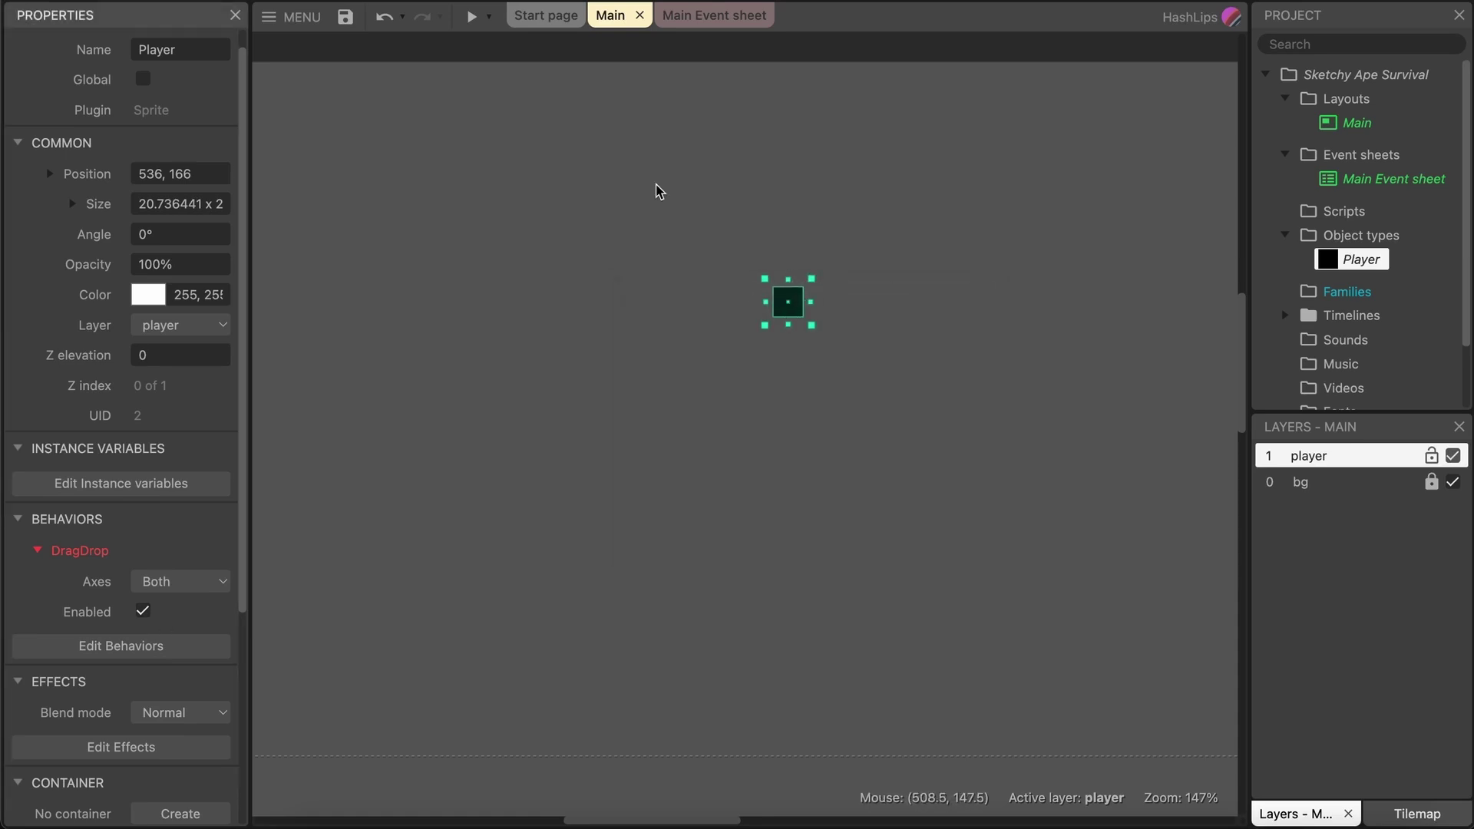
{"action": "left_click", "coordinate": [471, 17]}
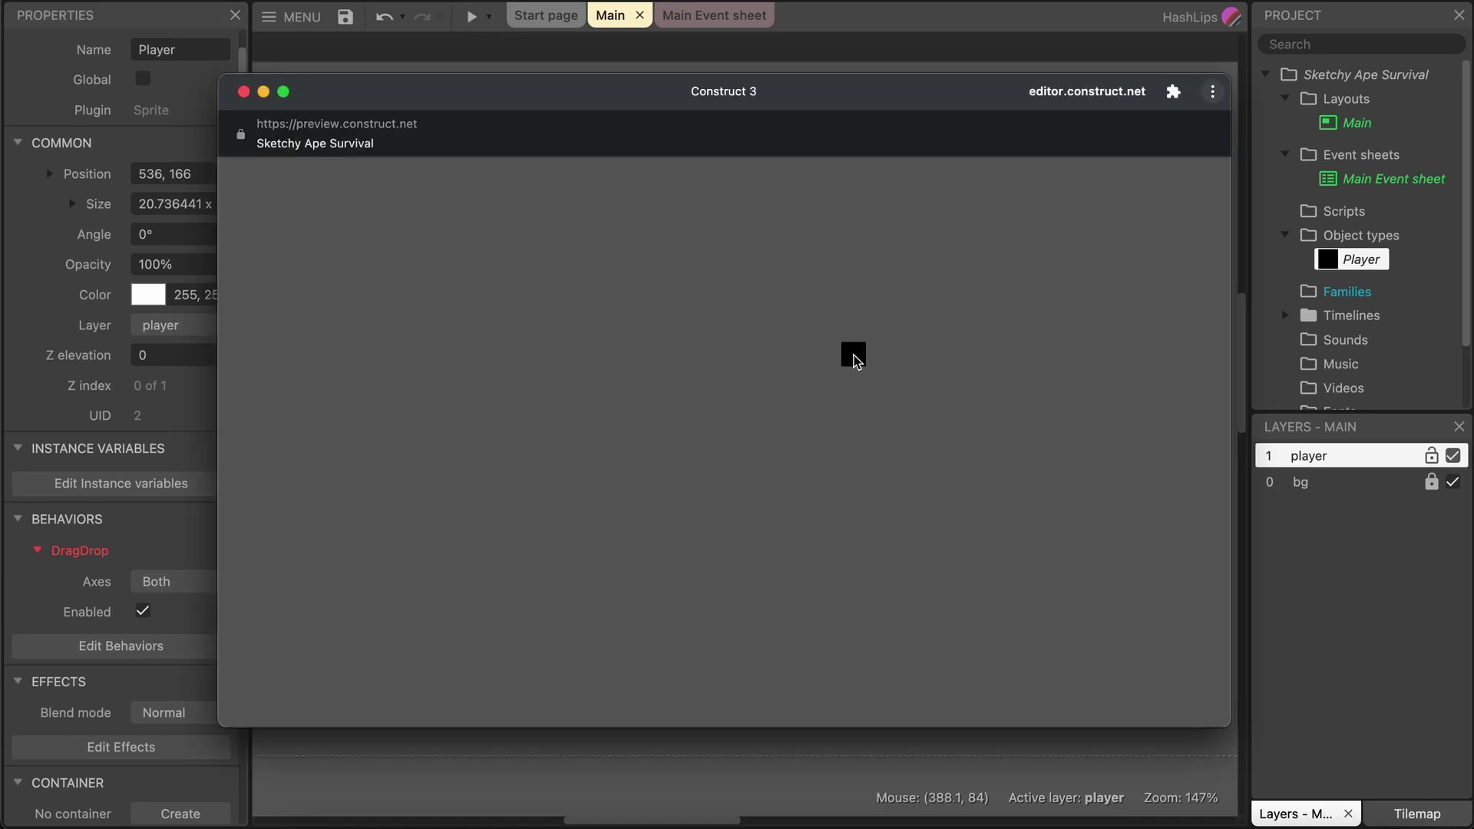
{"action": "left_click_drag", "start_coordinate": [852, 357], "coordinate": [606, 339]}
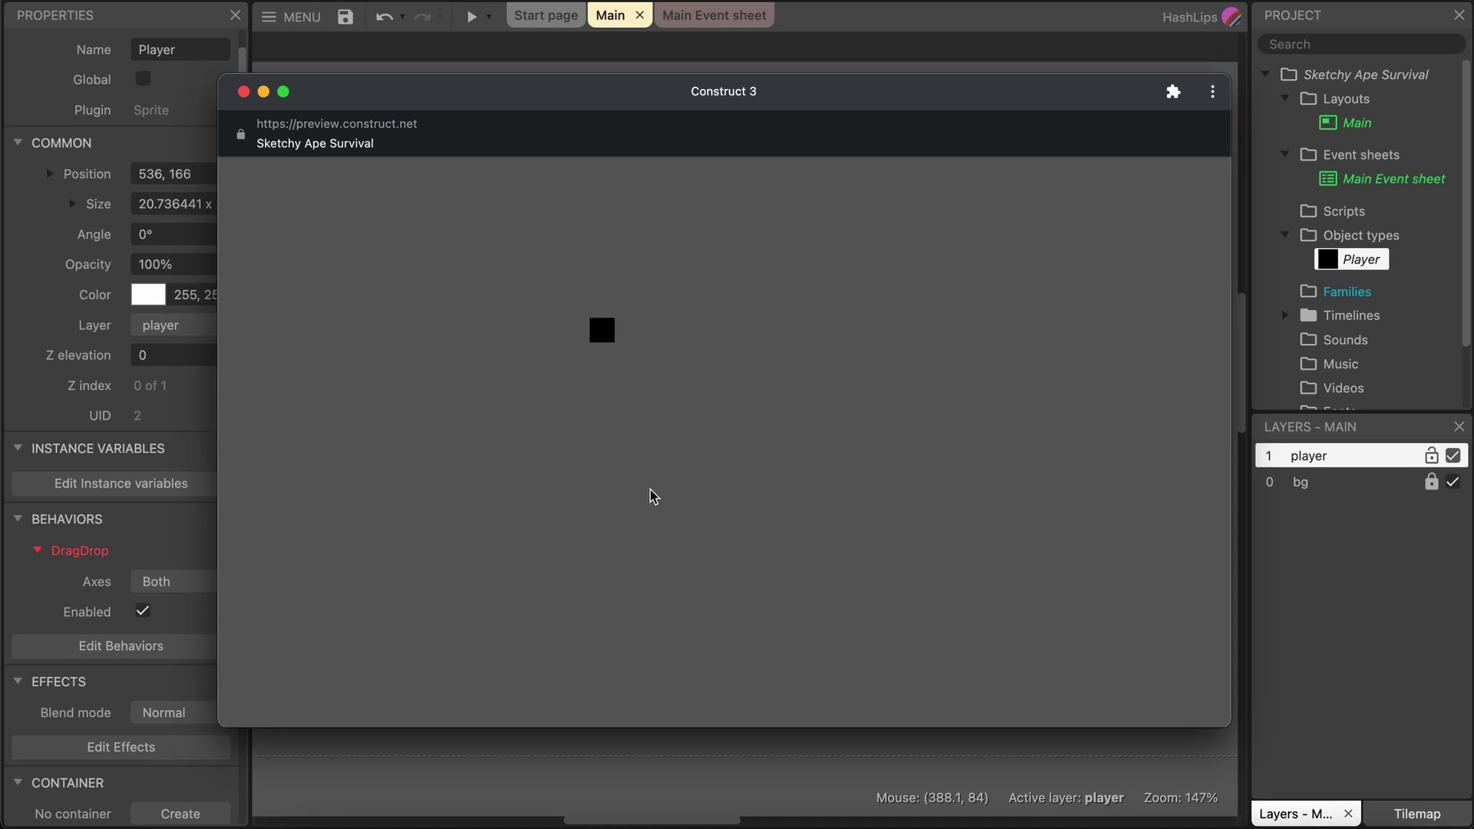
{"action": "left_click", "coordinate": [242, 92]}
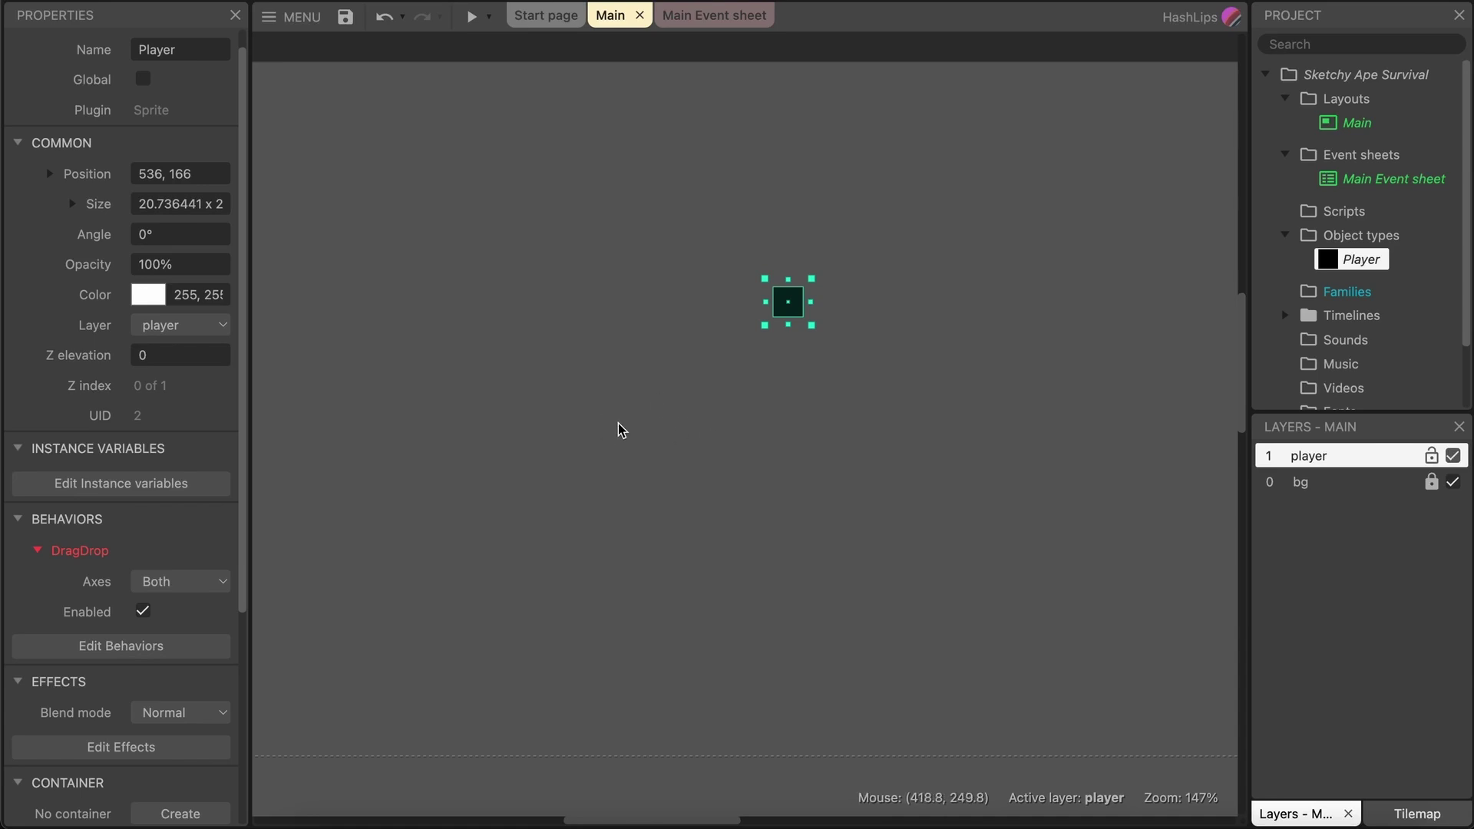
Delete the Drag & Drop behavior from the Player sprite.
{"action": "left_click", "coordinate": [152, 648]}
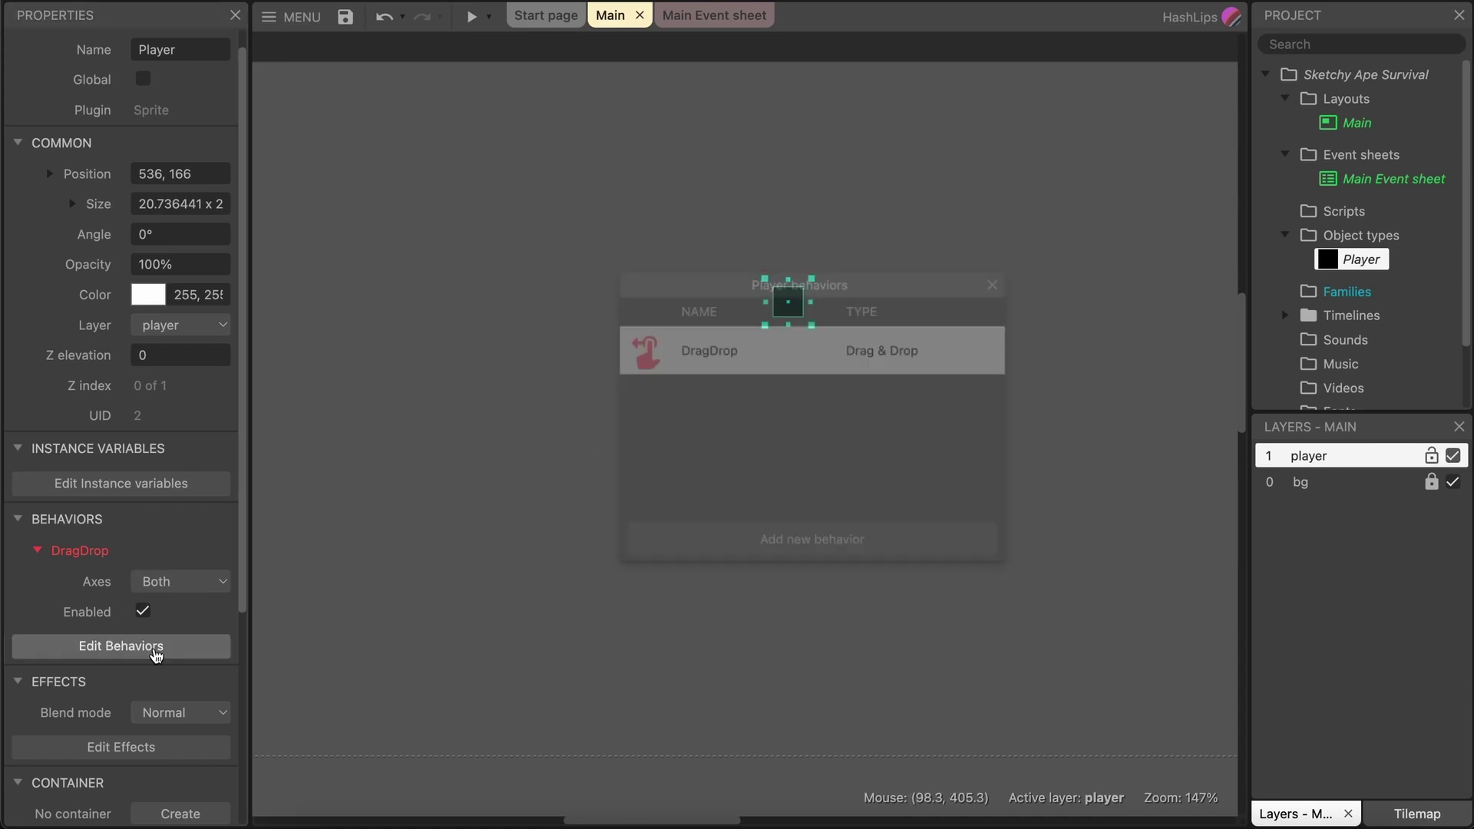
{"action": "right_click", "coordinate": [764, 364]}
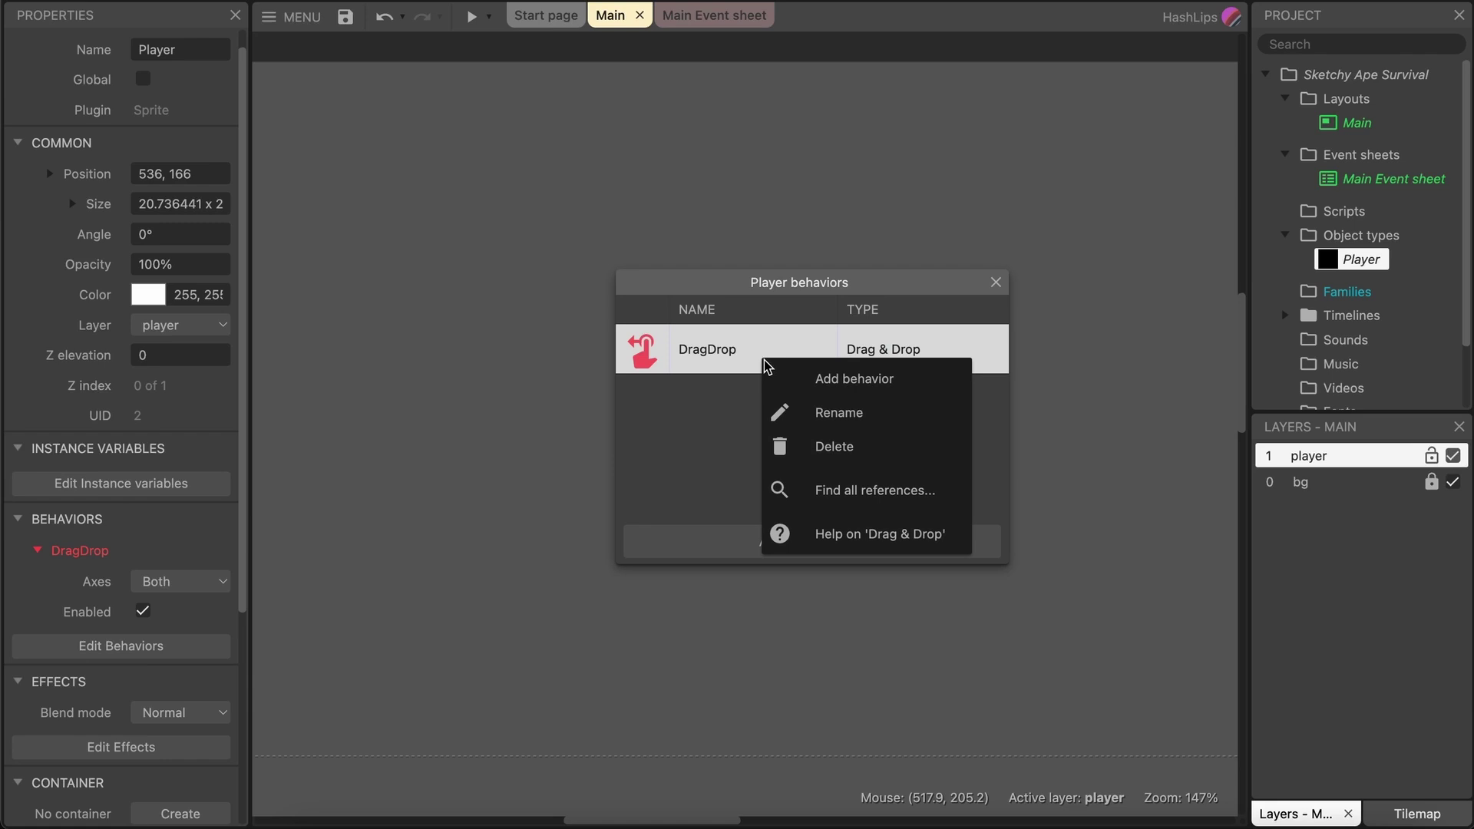
{"action": "left_click", "coordinate": [842, 448]}
Add the 8 Direction movement behavior to the Player sprite and close its behaviors list.
{"action": "left_click", "coordinate": [810, 545]}
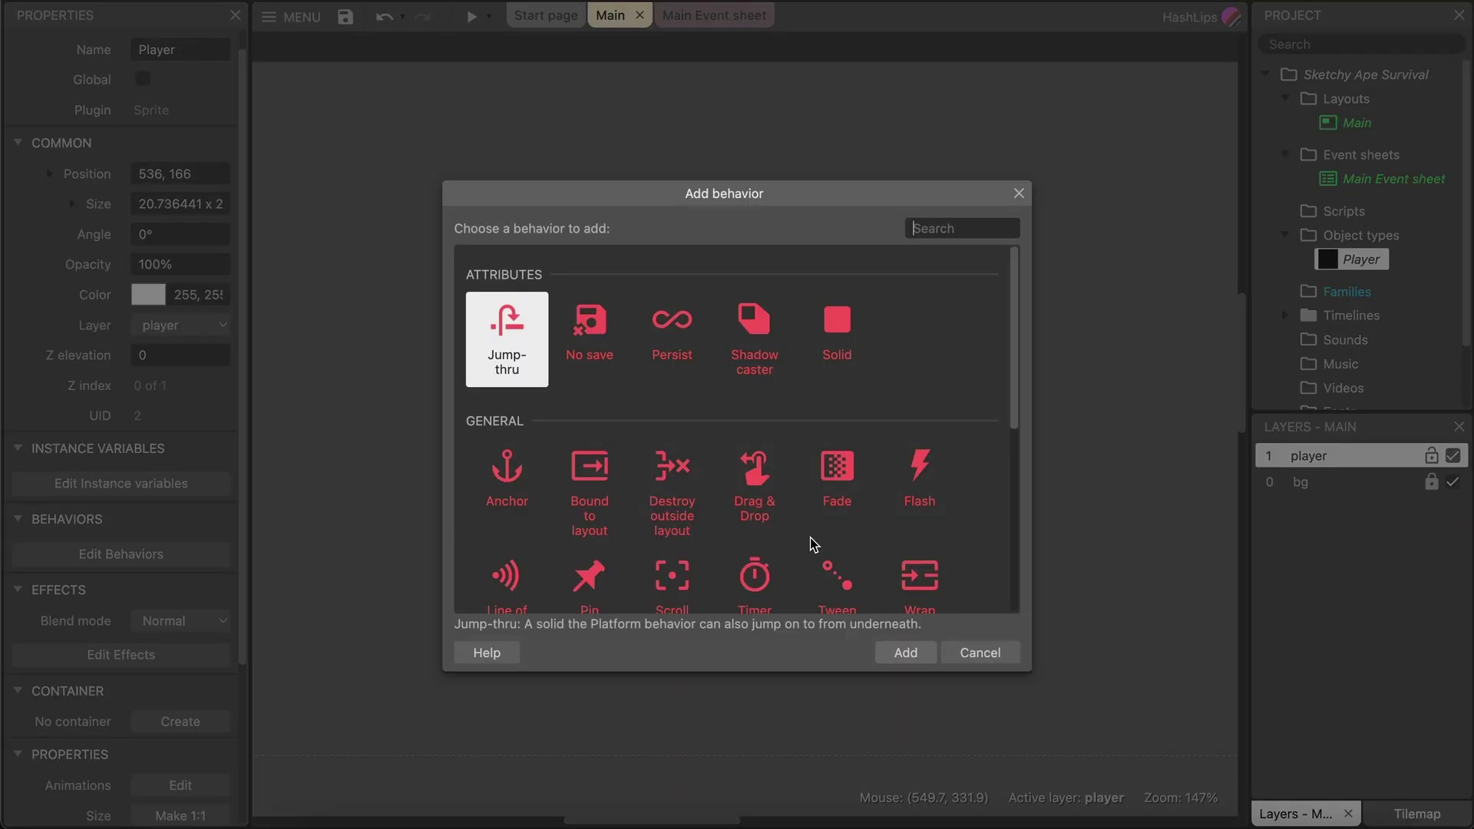
{"action": "scroll", "coordinate": [702, 359], "scroll_direction": "down", "scroll_amount": 2}
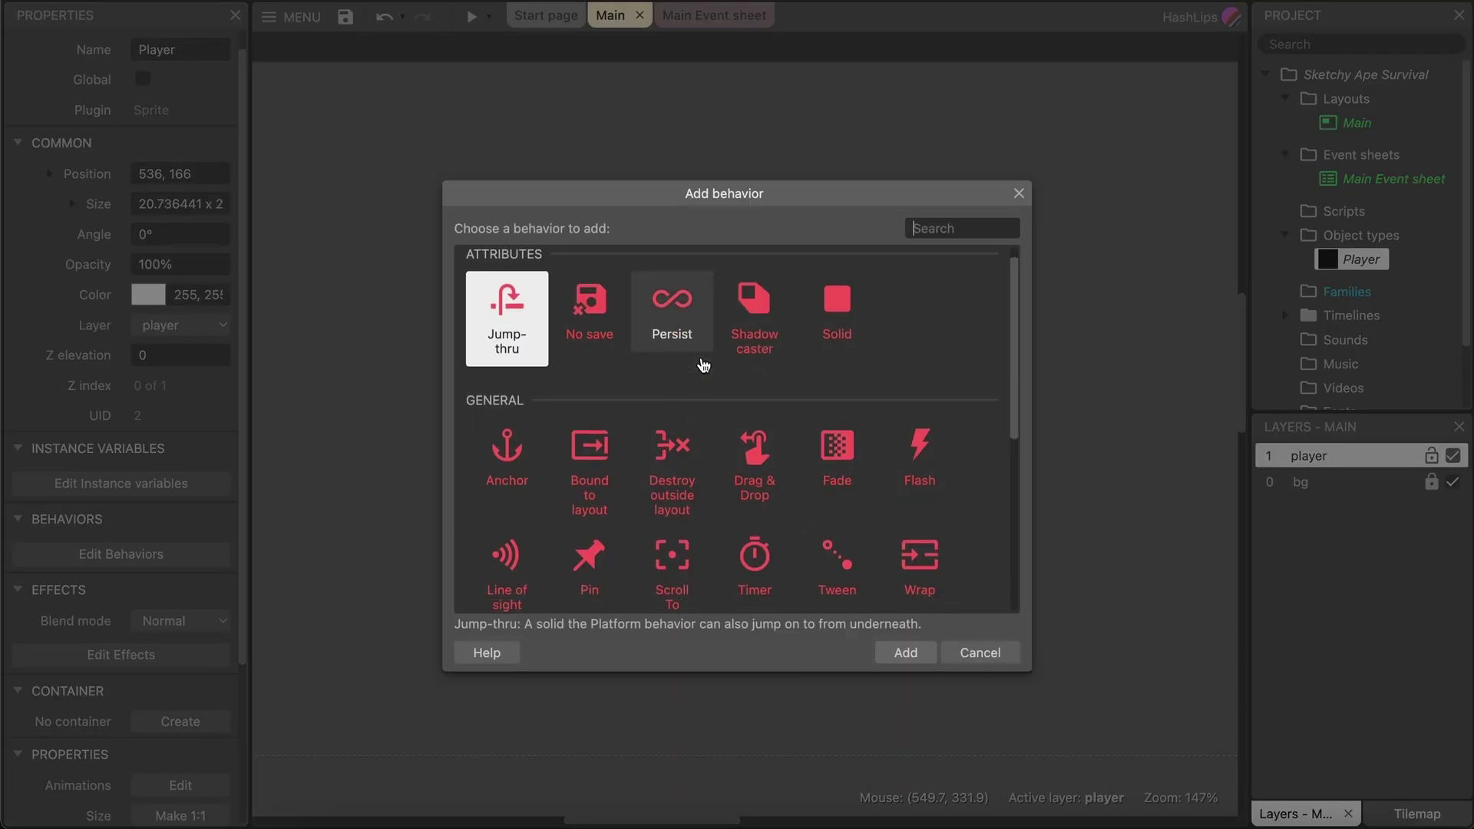
{"action": "scroll", "coordinate": [702, 358], "scroll_direction": "down", "scroll_amount": 4}
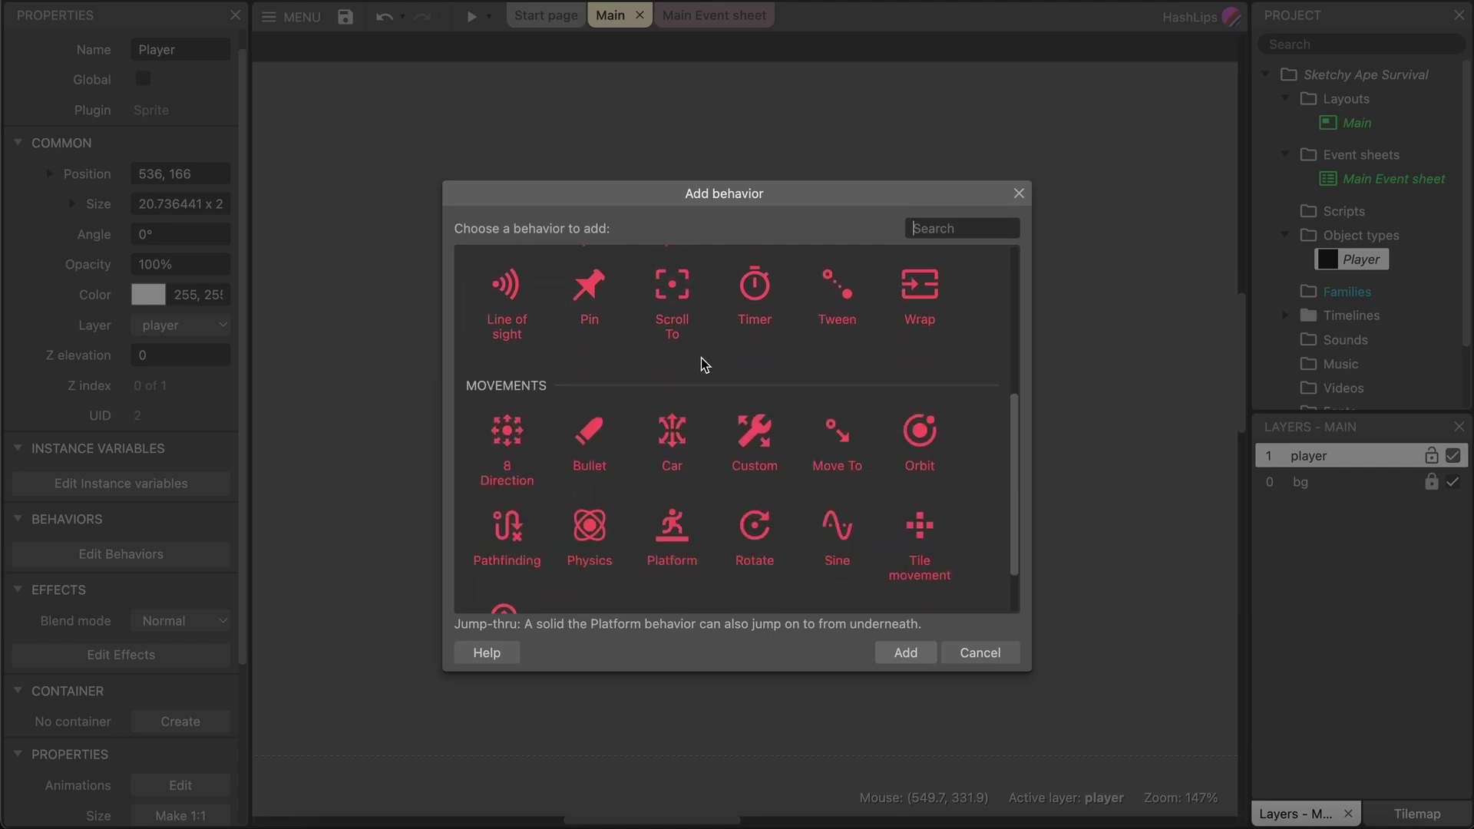
{"action": "left_click", "coordinate": [510, 438]}
{"action": "left_click", "coordinate": [900, 649]}
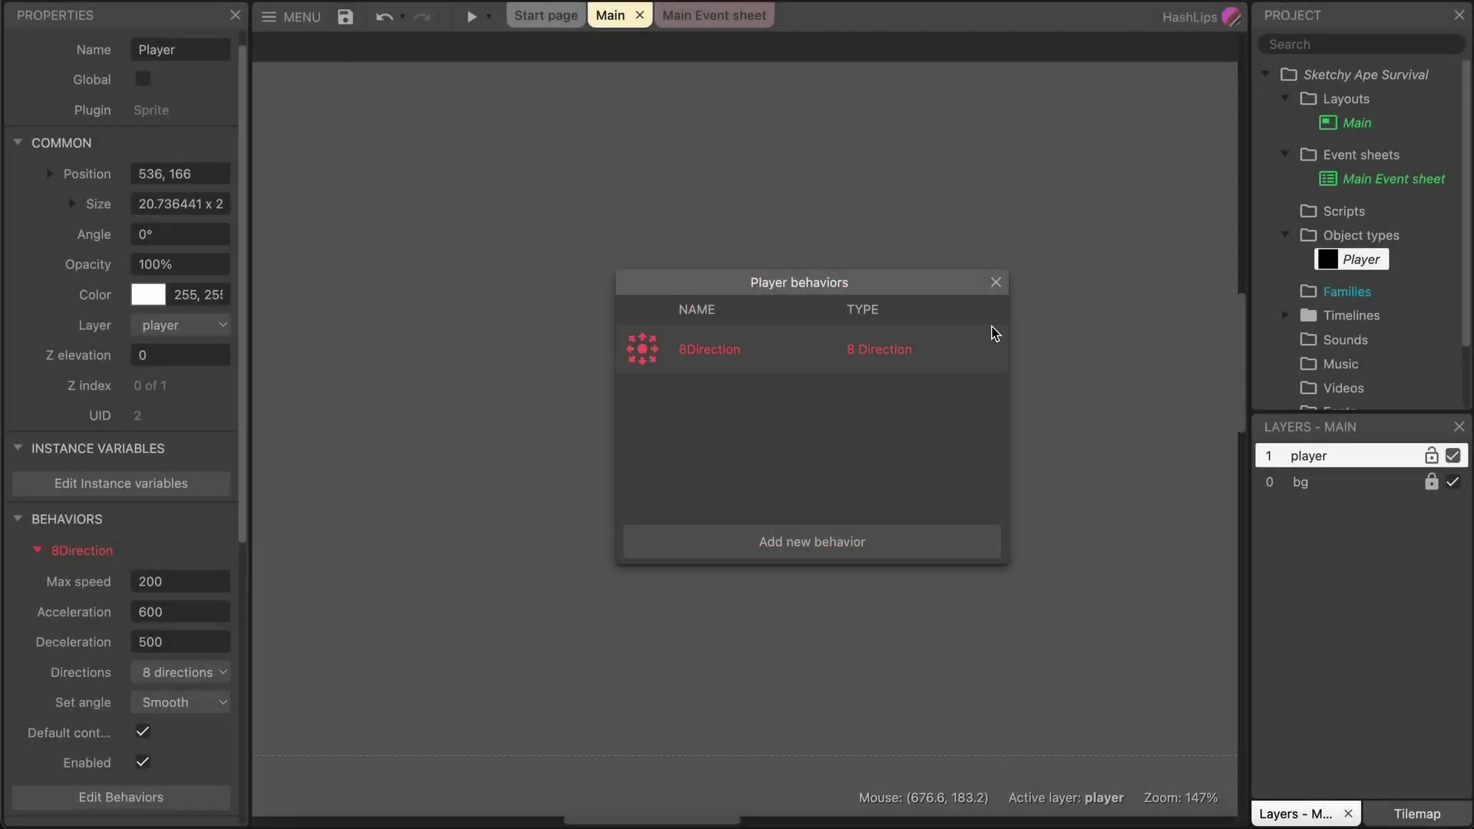
{"action": "left_click", "coordinate": [995, 281]}
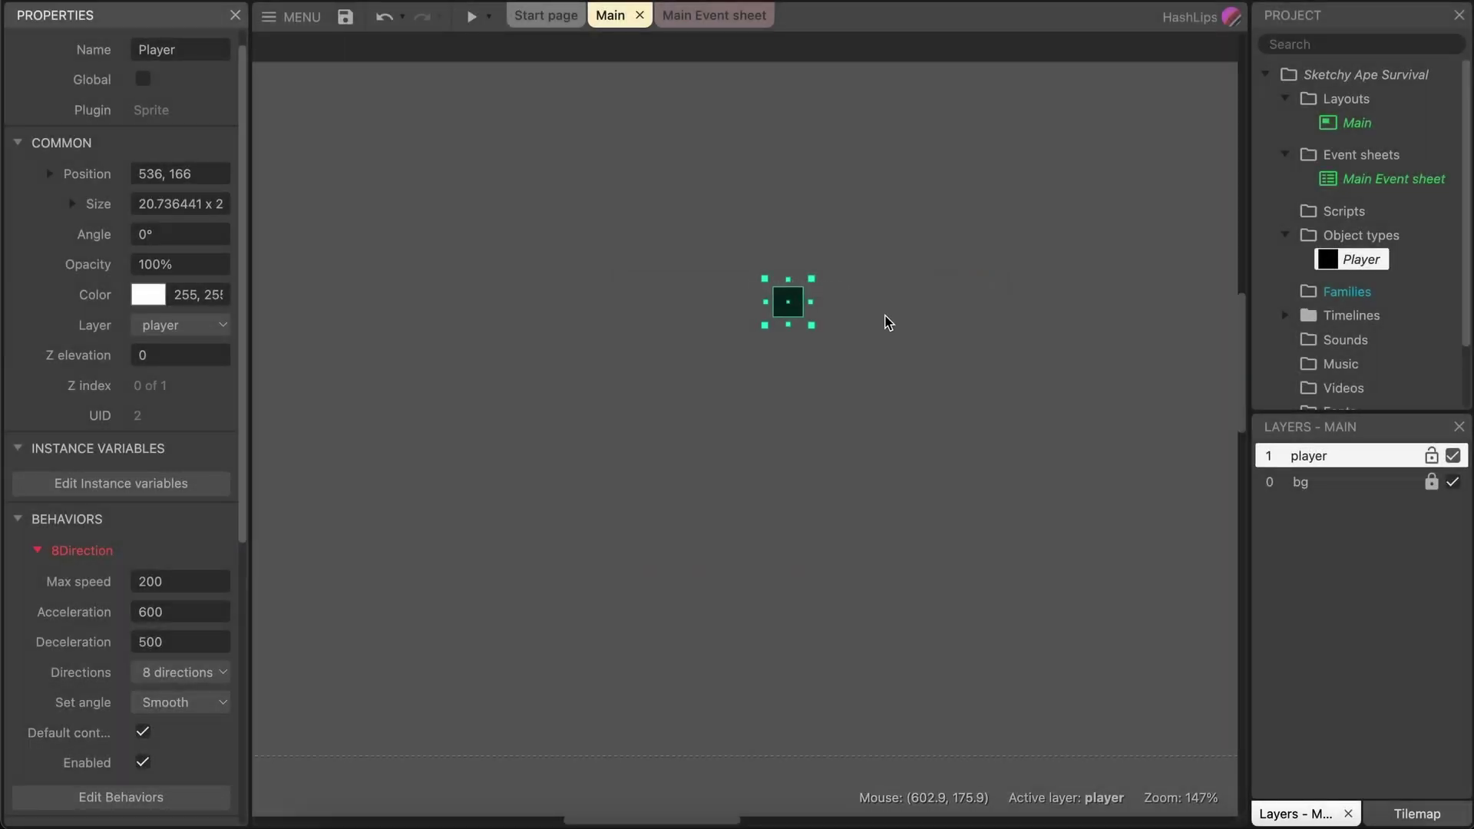
Preview the game, steer the Player in all directions and past the layout's edge, and close the preview.
{"action": "left_click", "coordinate": [471, 16]}
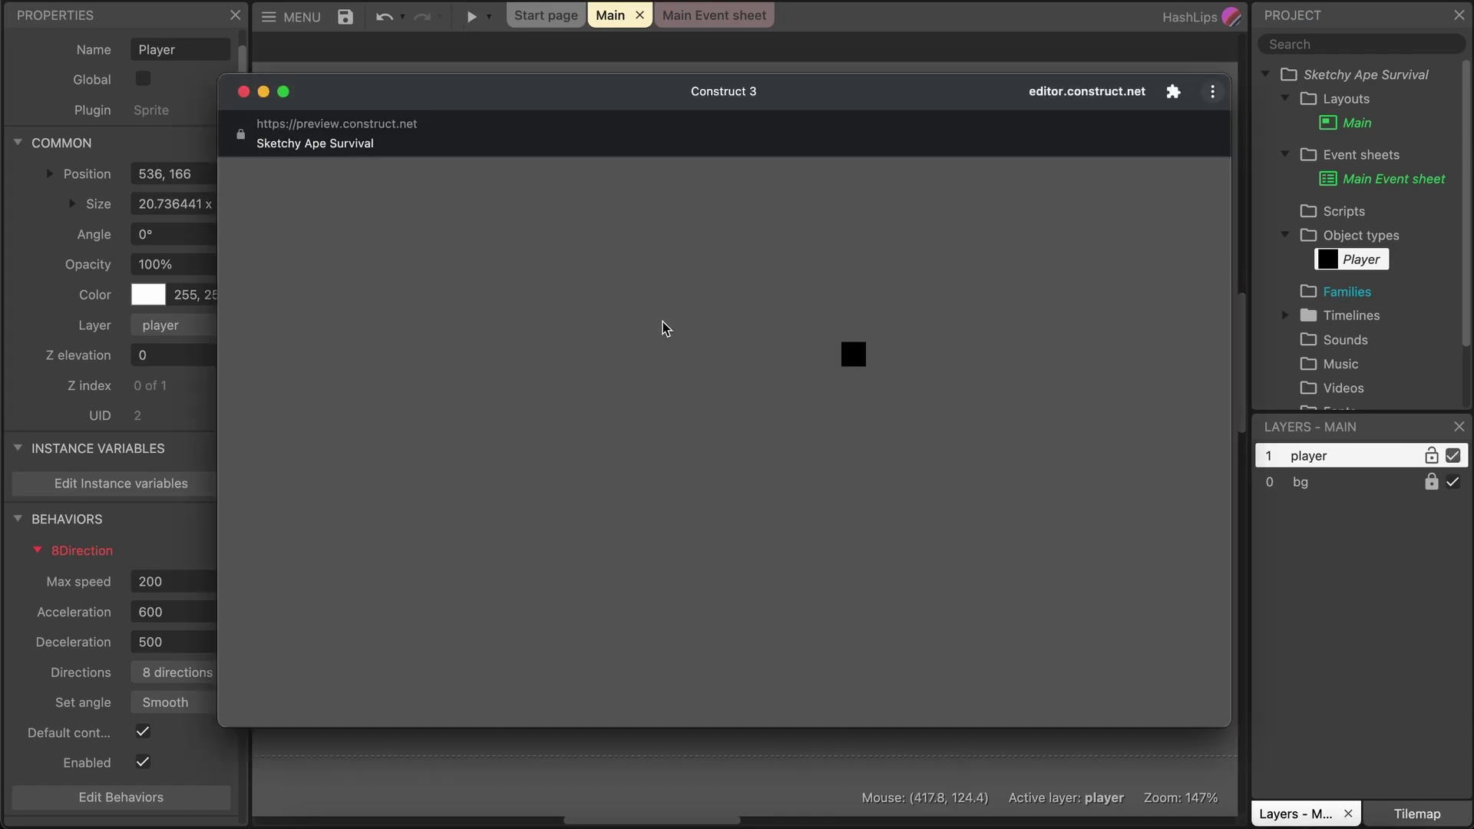
{"action": "key", "text": "Left"}
{"action": "key", "text": "Up"}
{"action": "key", "text": "Right"}
{"action": "key", "text": "Up"}
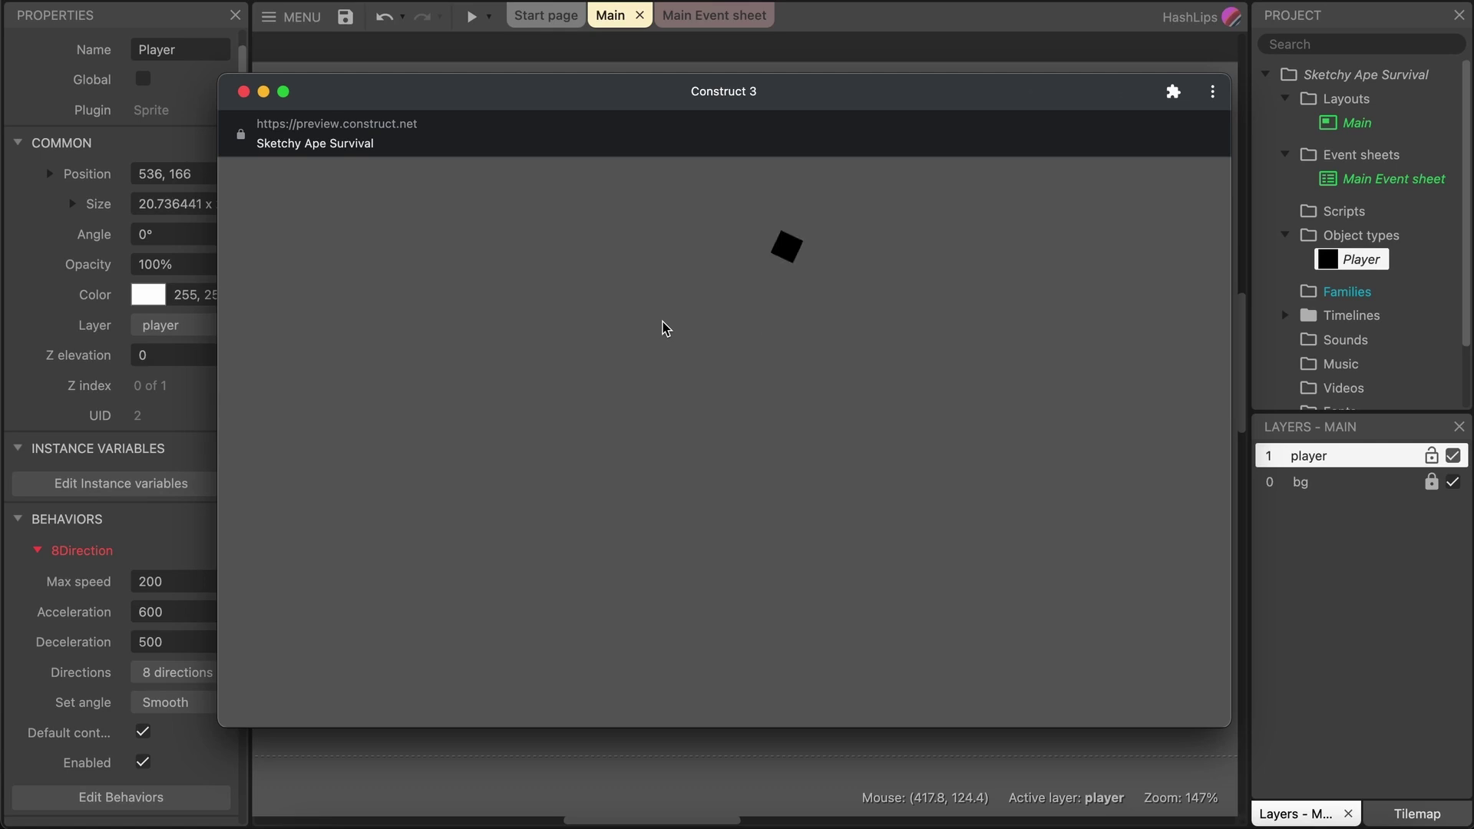
{"action": "key", "text": "Down"}
{"action": "key", "text": "Left"}
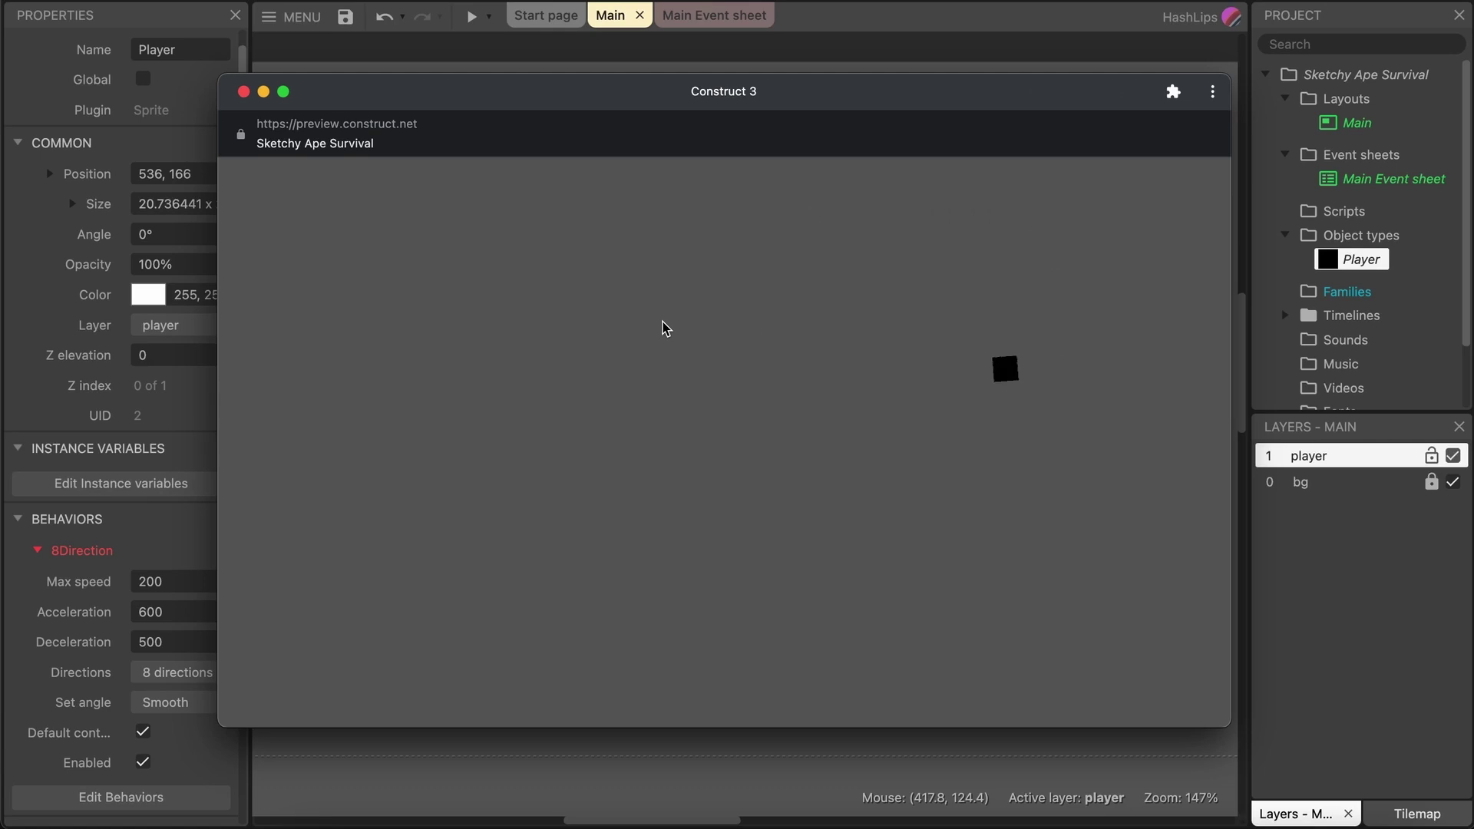
{"action": "key", "text": "Up"}
{"action": "key", "text": "Left"}
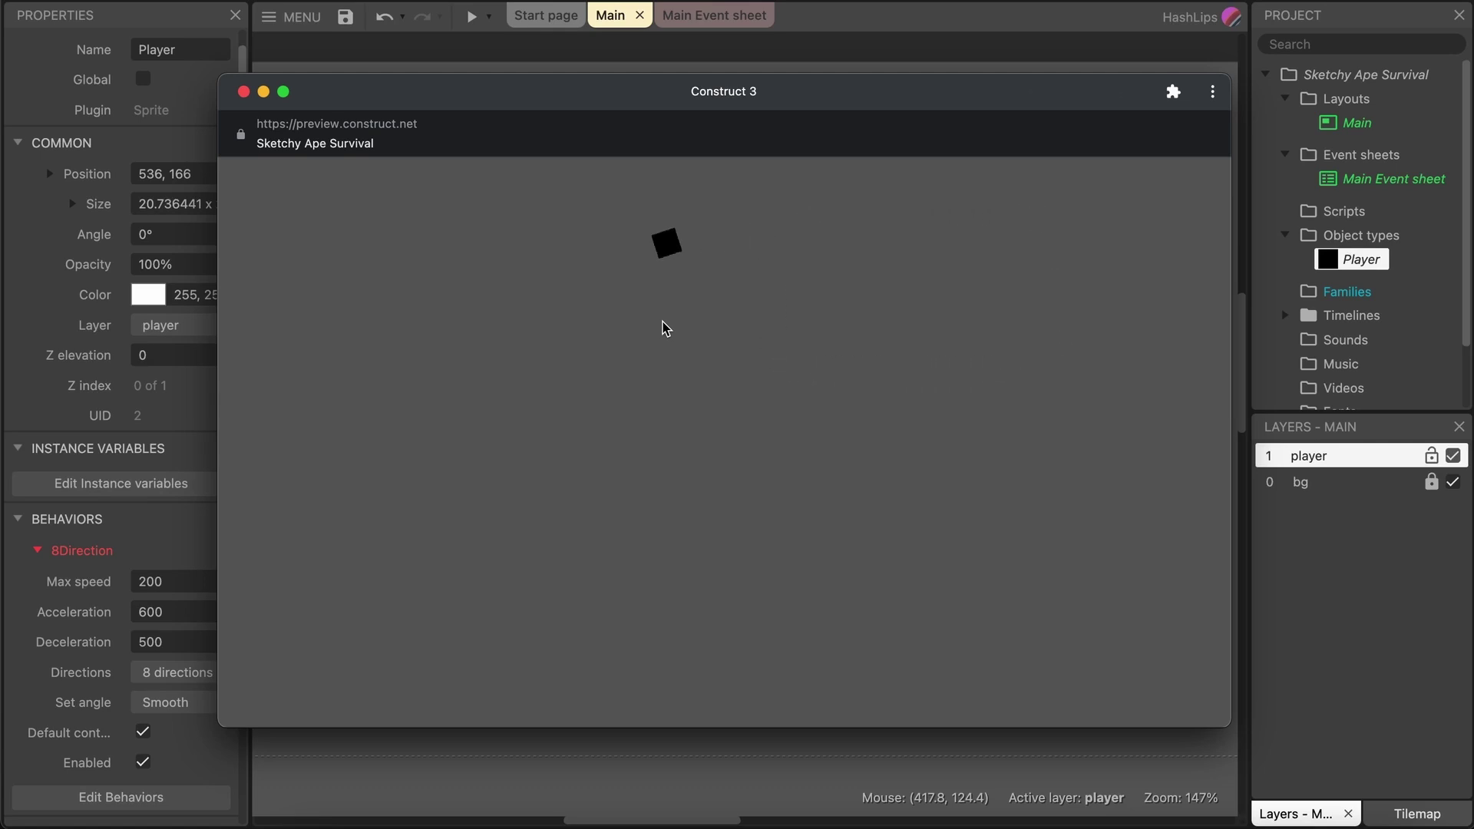
{"action": "key", "text": "Right"}
{"action": "key", "text": "Up"}
{"action": "key", "text": "Left"}
{"action": "key", "text": "Left"}
{"action": "key", "text": "Right"}
{"action": "key", "text": "Left"}
{"action": "key", "text": "Right"}
{"action": "key", "text": "Left"}
{"action": "key", "text": "Right"}
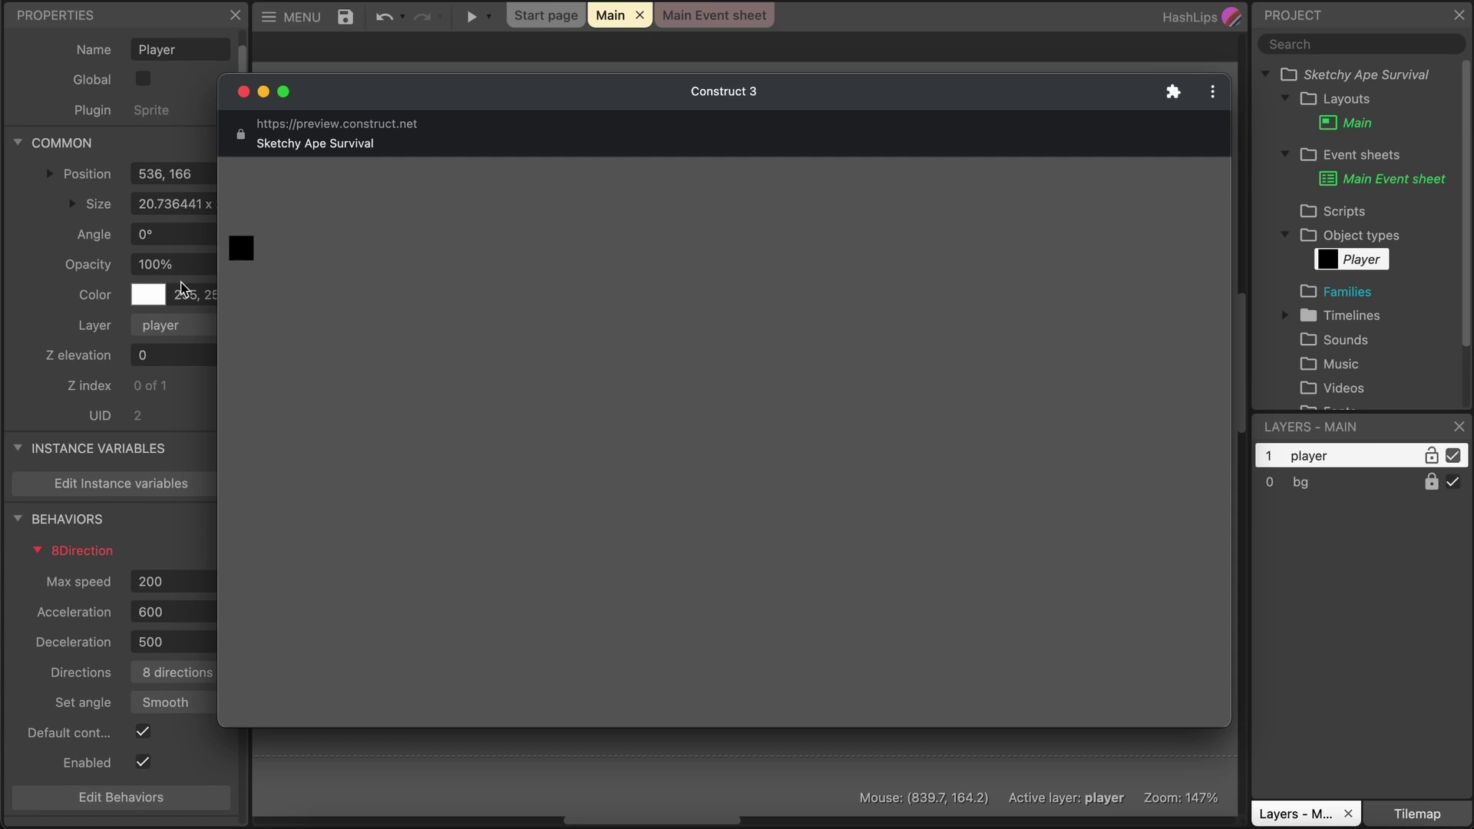
{"action": "left_click", "coordinate": [243, 91]}
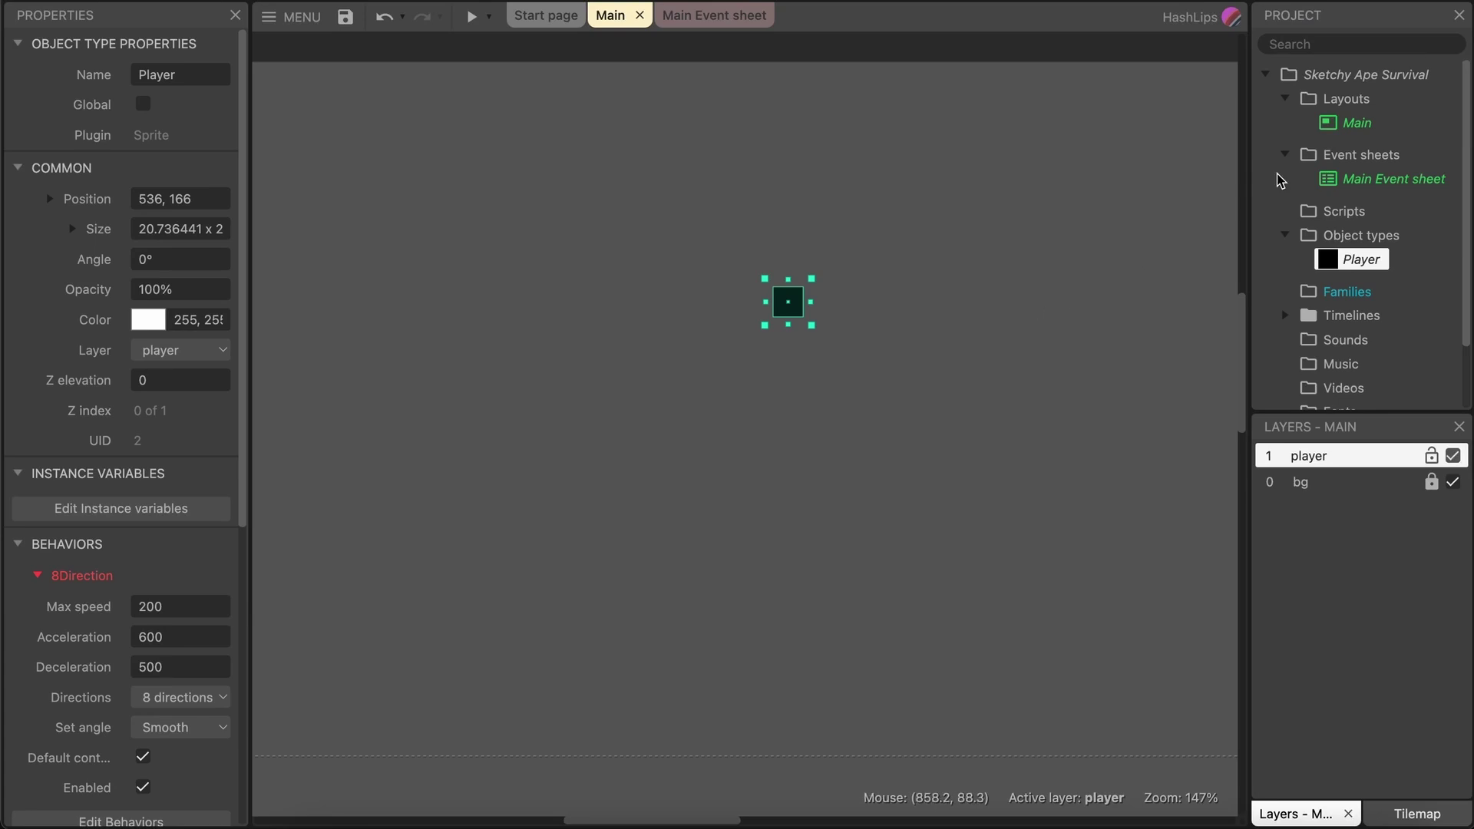
Copy the viewport size value from the Sketchy Ape Survival project's display properties.
{"action": "left_click", "coordinate": [1355, 124]}
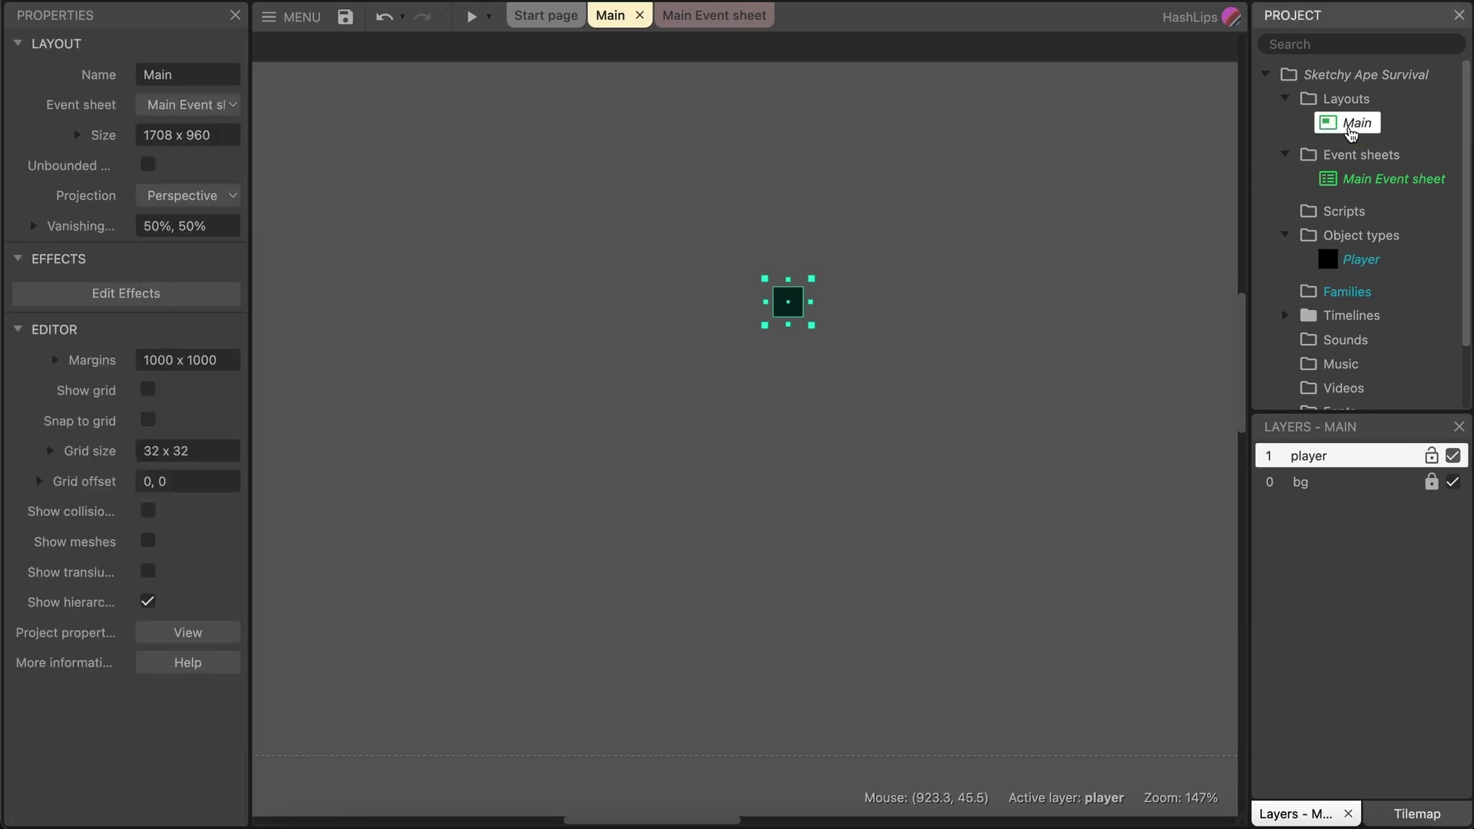
{"action": "left_click", "coordinate": [206, 135]}
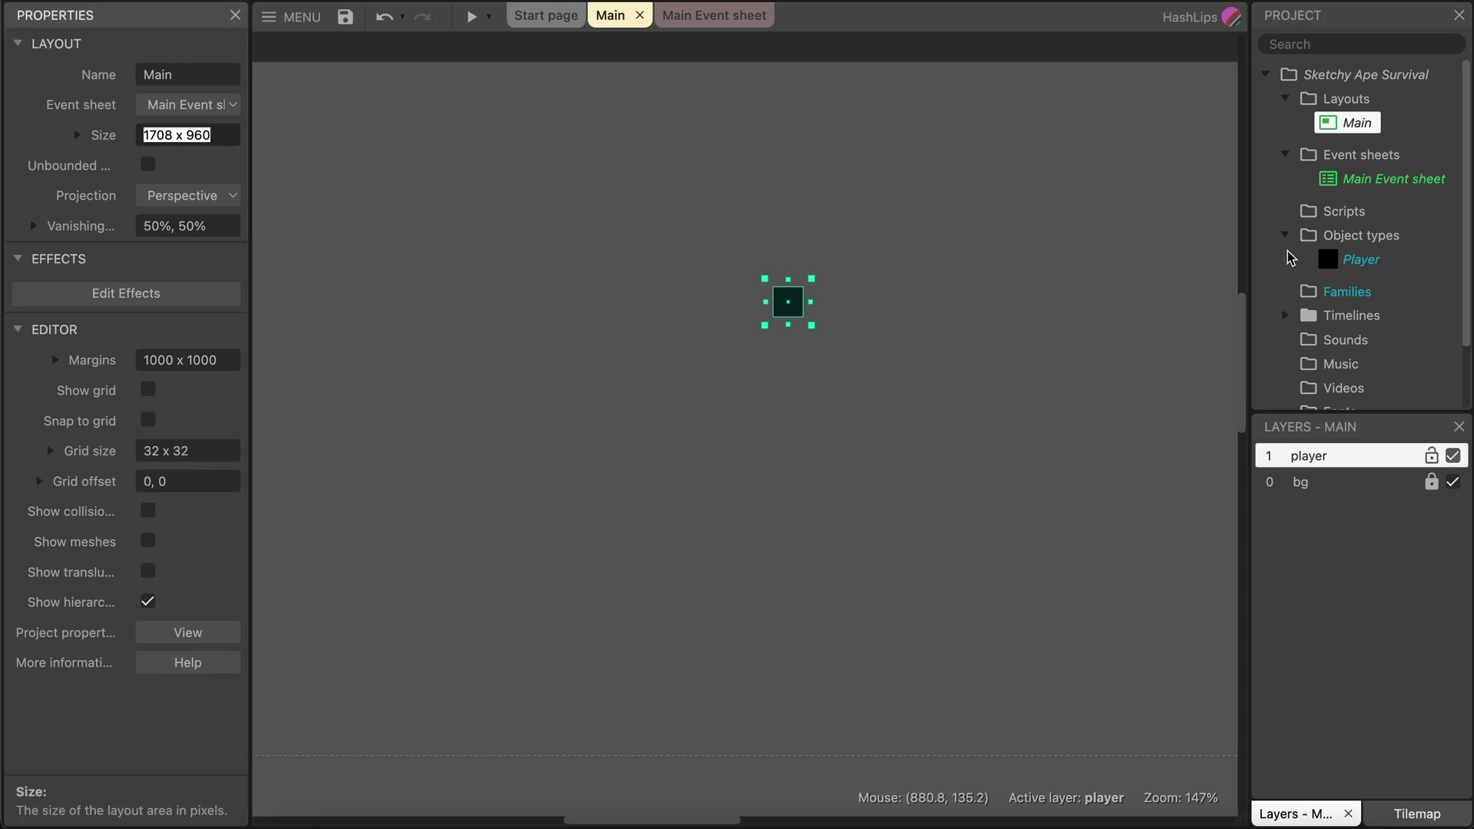
{"action": "left_click", "coordinate": [1355, 80]}
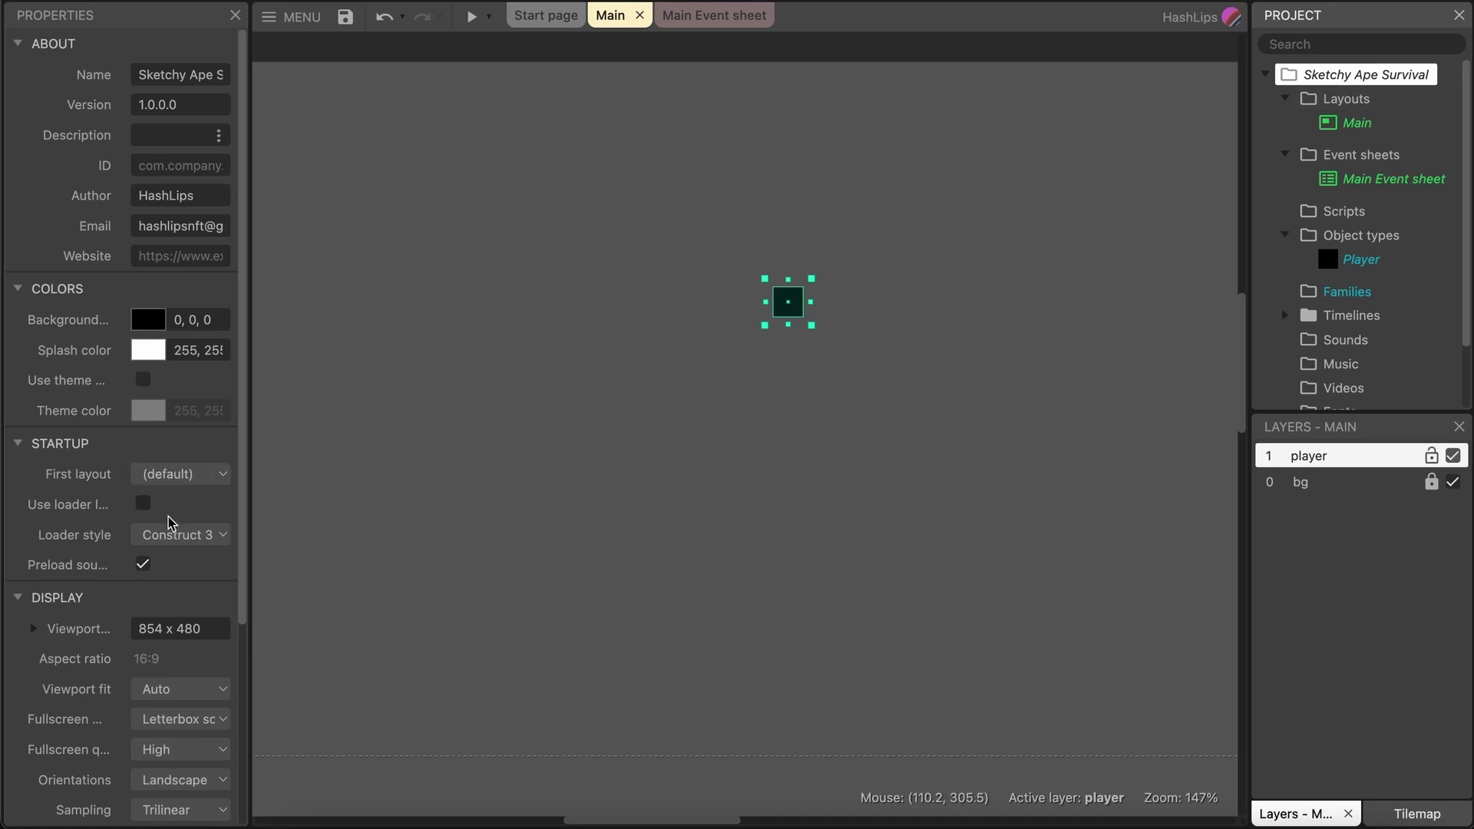
{"action": "scroll", "coordinate": [171, 522], "scroll_direction": "down", "scroll_amount": 1}
{"action": "left_click_drag", "start_coordinate": [136, 628], "coordinate": [211, 630]}
{"action": "key", "text": "ctrl+c"}
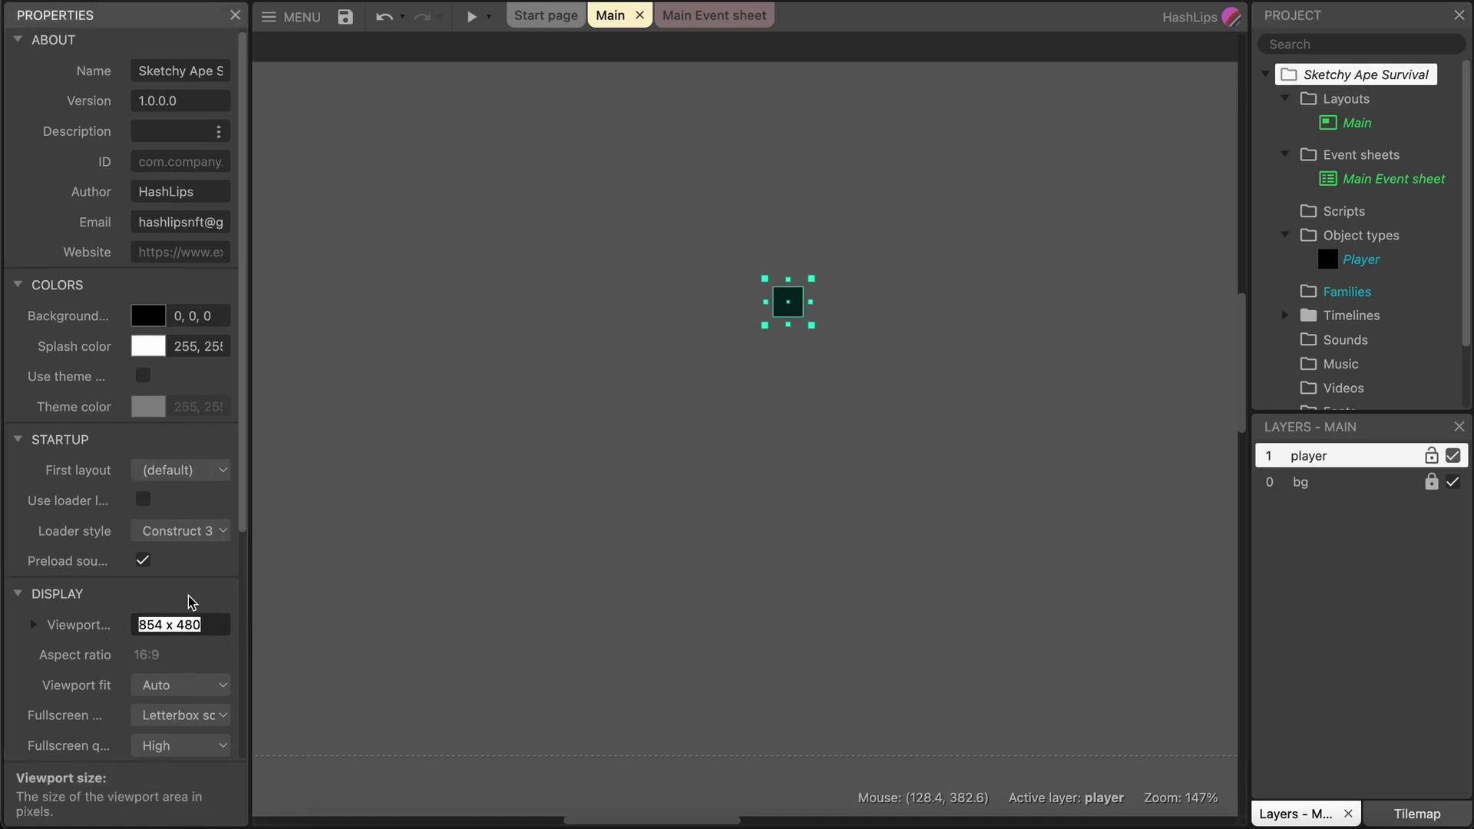
Set the Main layout's size to 854 x 480 and check the whole layout area.
{"action": "left_click", "coordinate": [1350, 128]}
{"action": "triple_click", "coordinate": [200, 137]}
{"action": "left_click", "coordinate": [142, 136]}
{"action": "left_click_drag", "start_coordinate": [206, 134], "coordinate": [129, 135]}
{"action": "key", "text": "ctrl+v"}
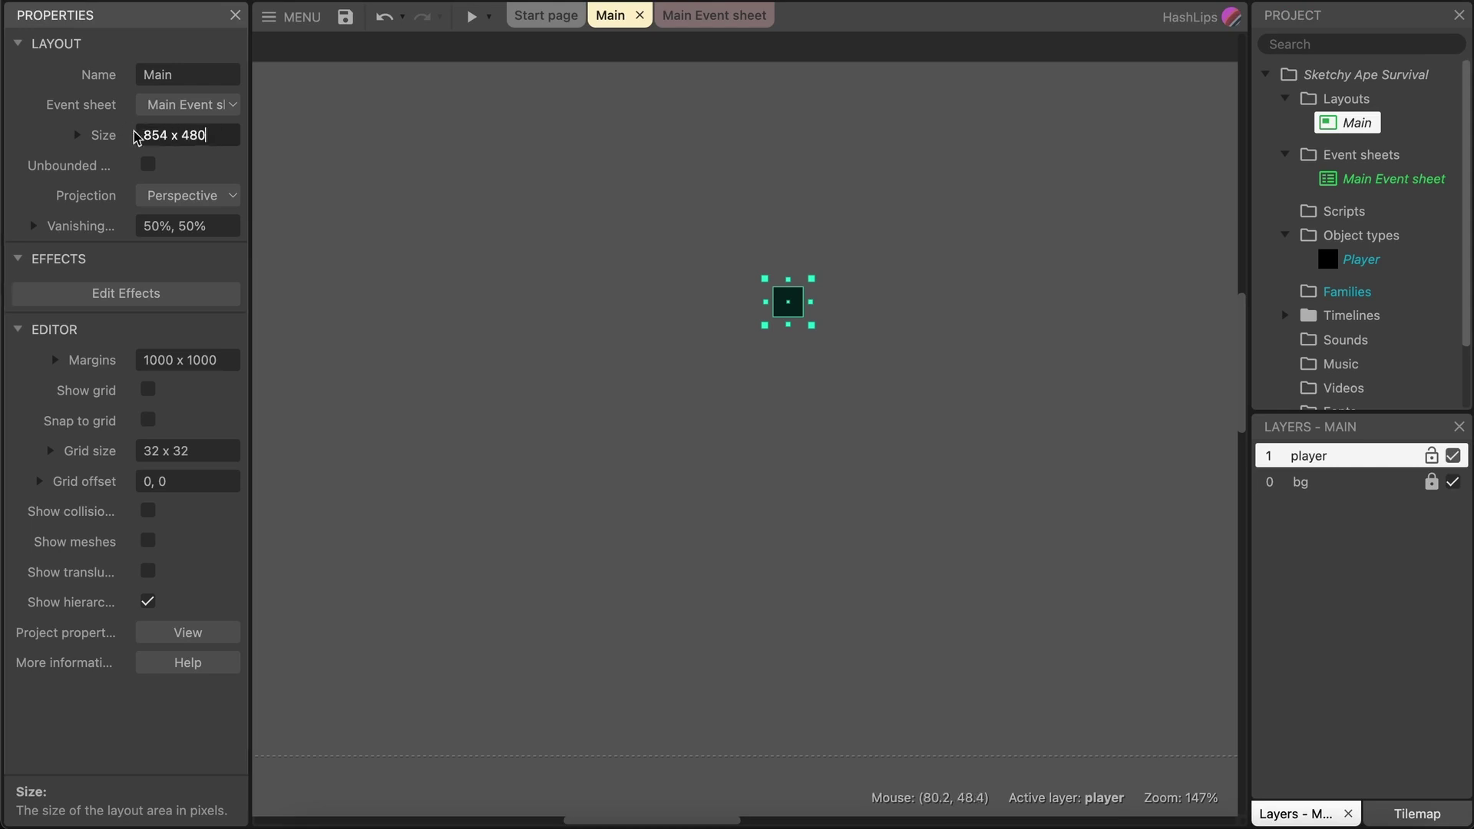
{"action": "key", "text": "Tab"}
{"action": "left_click", "coordinate": [924, 376]}
{"action": "left_click", "coordinate": [921, 376]}
{"action": "scroll", "coordinate": [829, 343], "scroll_direction": "down", "scroll_amount": 1, "text": "ctrl"}
{"action": "scroll", "coordinate": [829, 343], "scroll_direction": "down", "scroll_amount": 3, "text": "ctrl"}
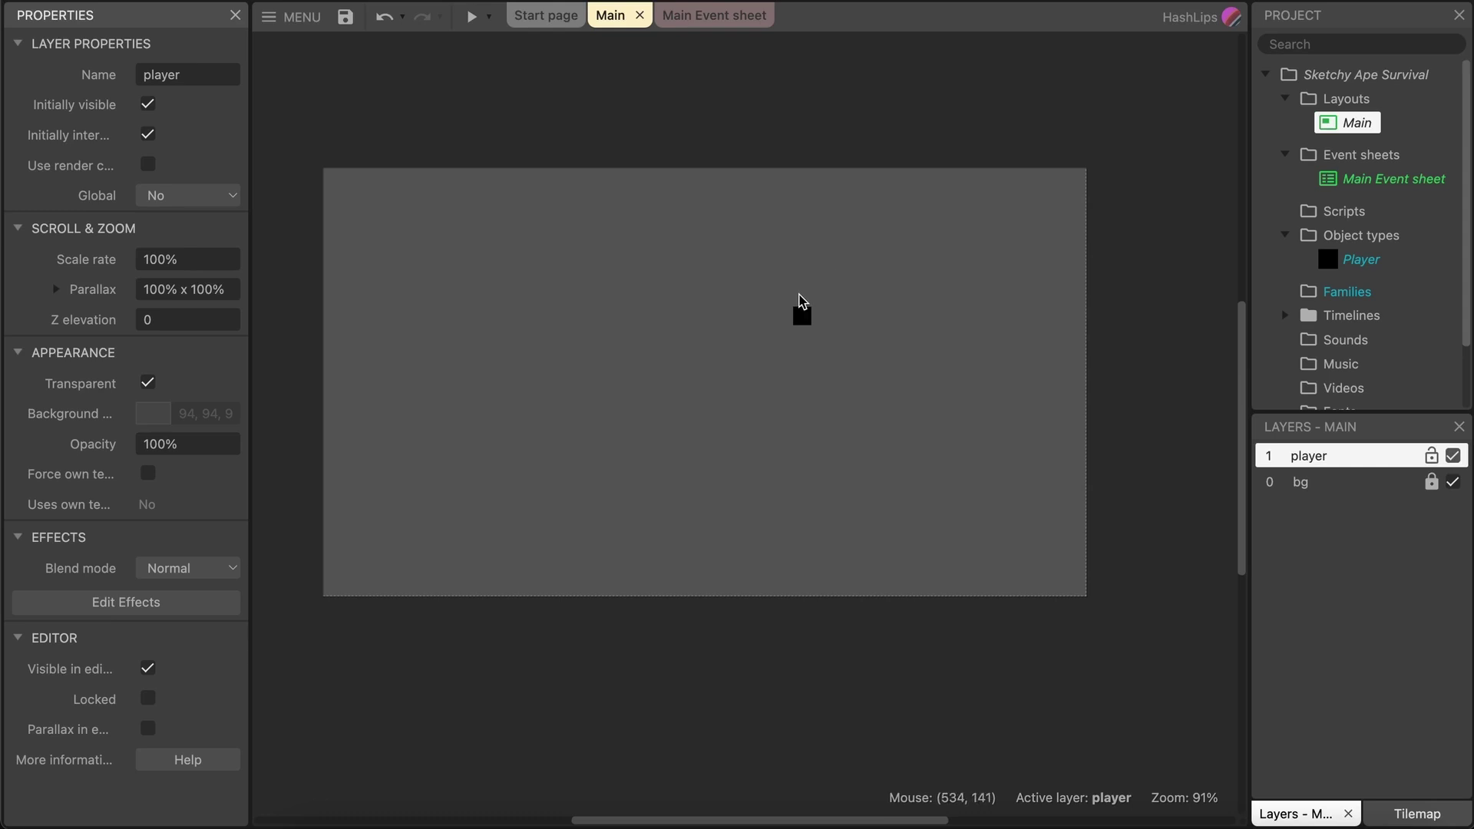
Add the Wrap behavior to the Player sprite alongside 8 Direction and close its behaviors list.
{"action": "scroll", "coordinate": [795, 311], "scroll_direction": "up", "scroll_amount": 2}
{"action": "scroll", "coordinate": [799, 381], "scroll_direction": "up", "scroll_amount": 4, "text": "ctrl"}
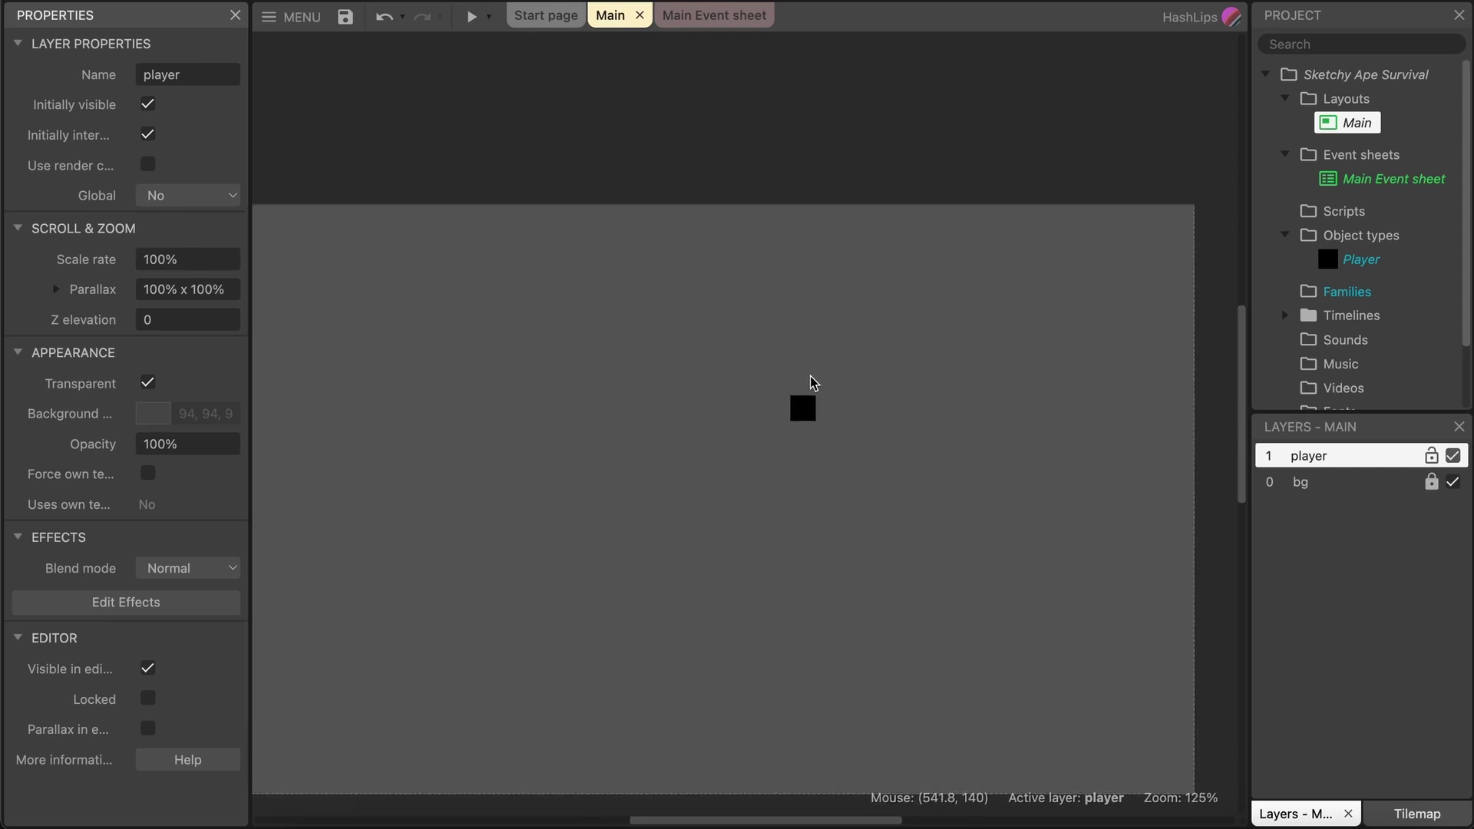
{"action": "left_click", "coordinate": [812, 384]}
{"action": "middle_click_drag", "start_coordinate": [812, 385], "coordinate": [887, 287]}
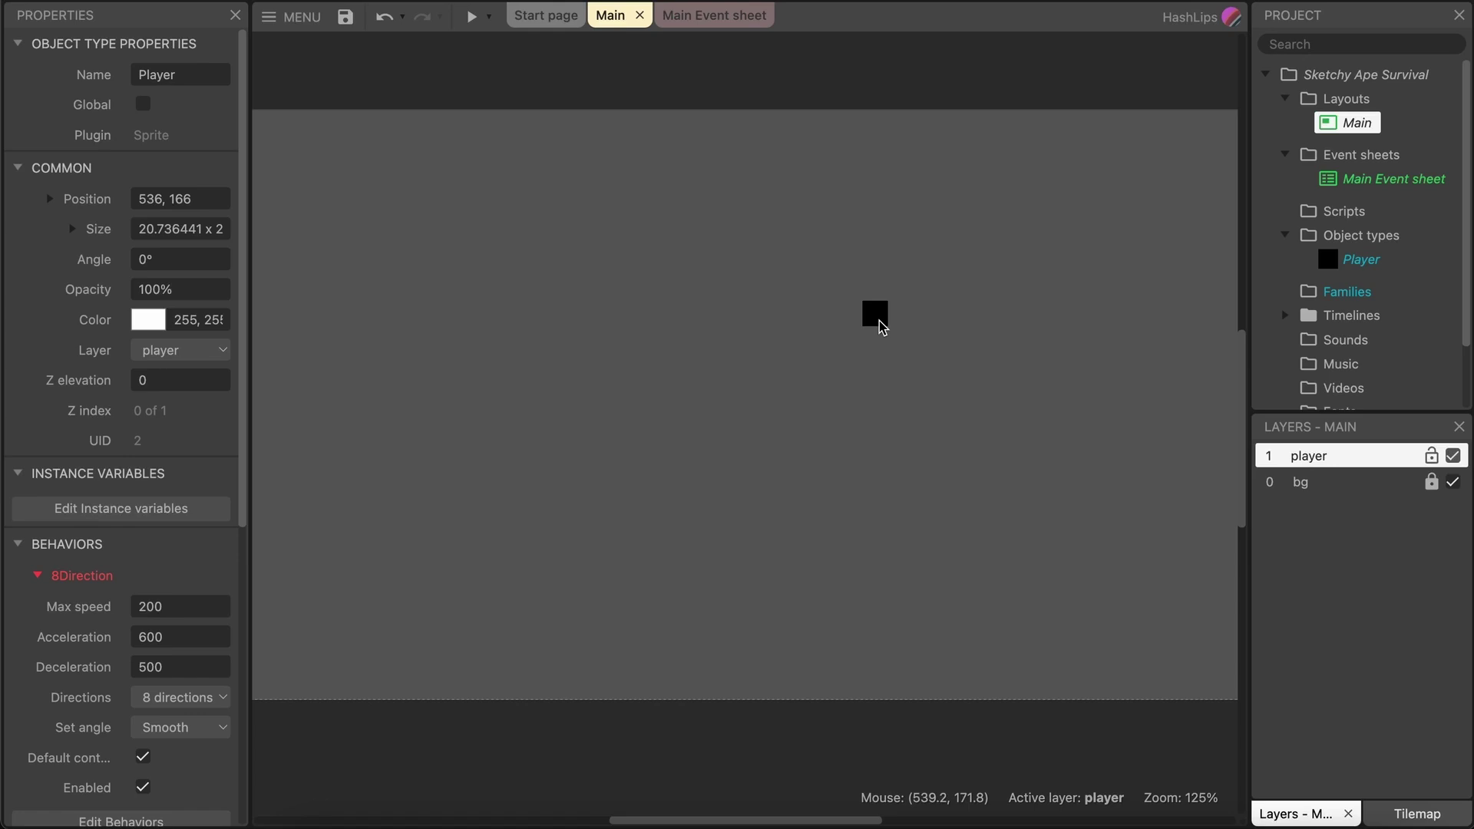
{"action": "left_click", "coordinate": [879, 312]}
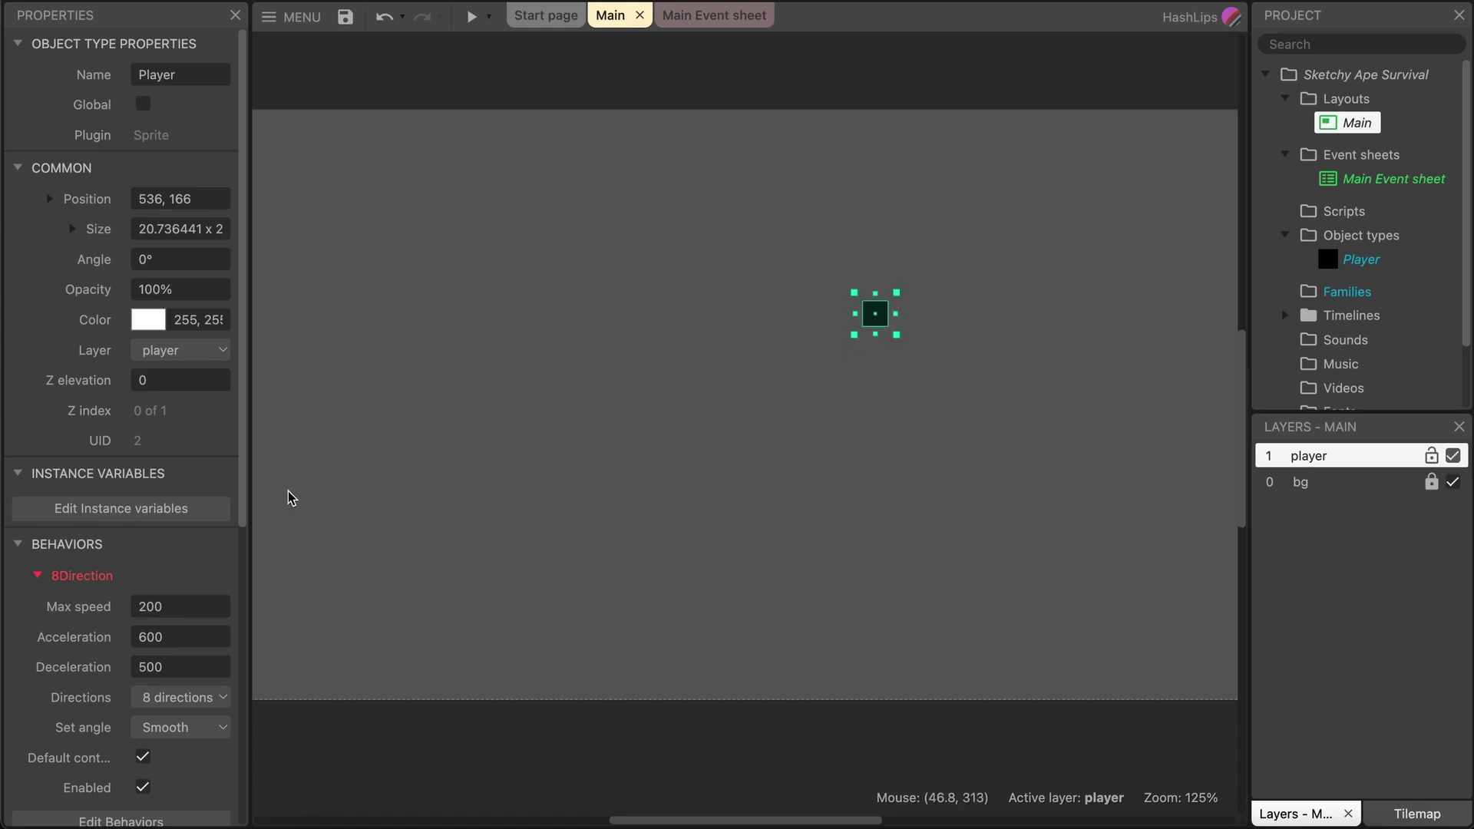
{"action": "scroll", "coordinate": [146, 614], "scroll_direction": "down", "scroll_amount": 2}
{"action": "scroll", "coordinate": [146, 616], "scroll_direction": "down", "scroll_amount": 2}
{"action": "left_click", "coordinate": [145, 626]}
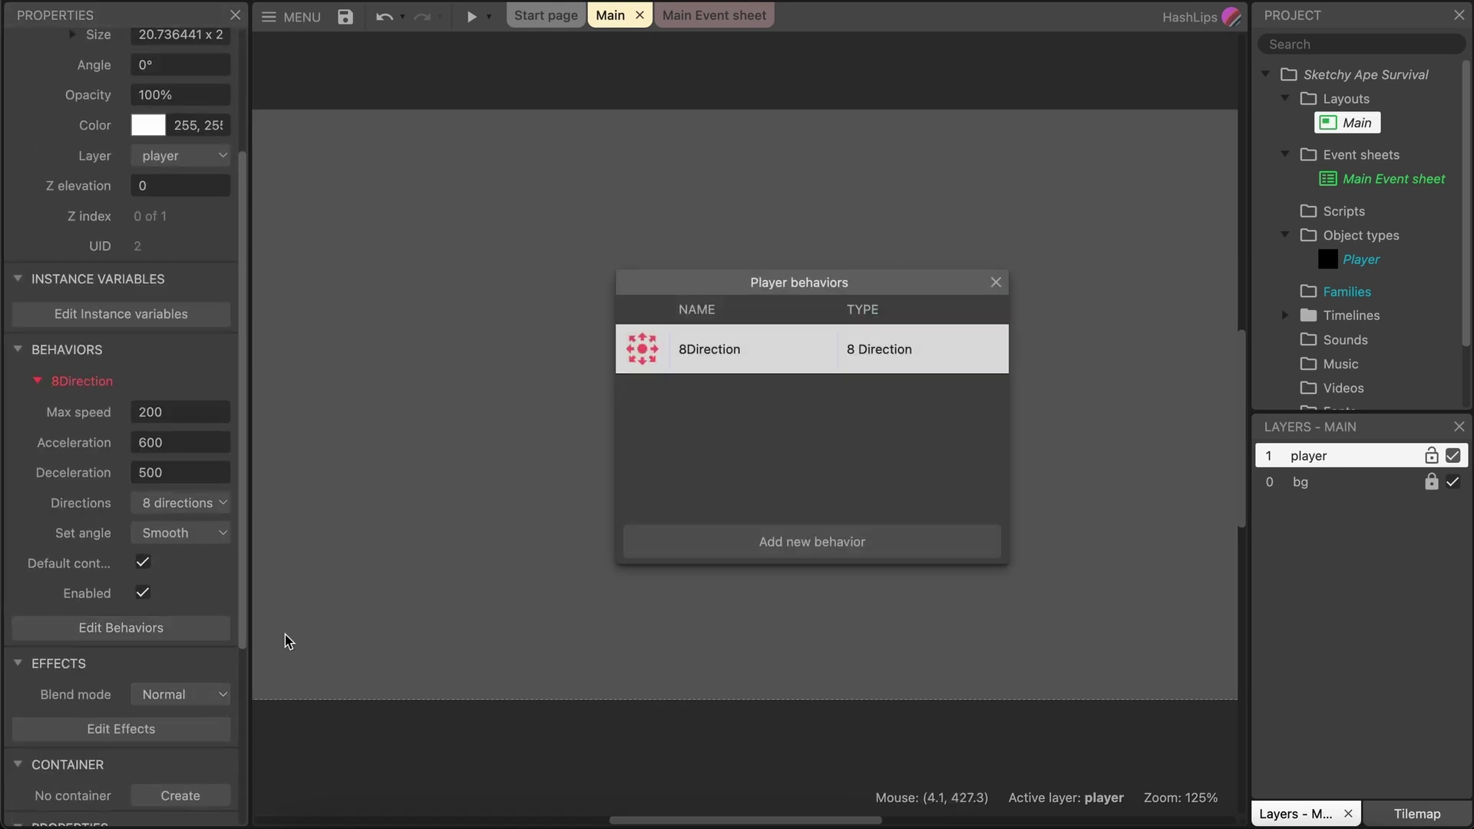
{"action": "left_click", "coordinate": [825, 554]}
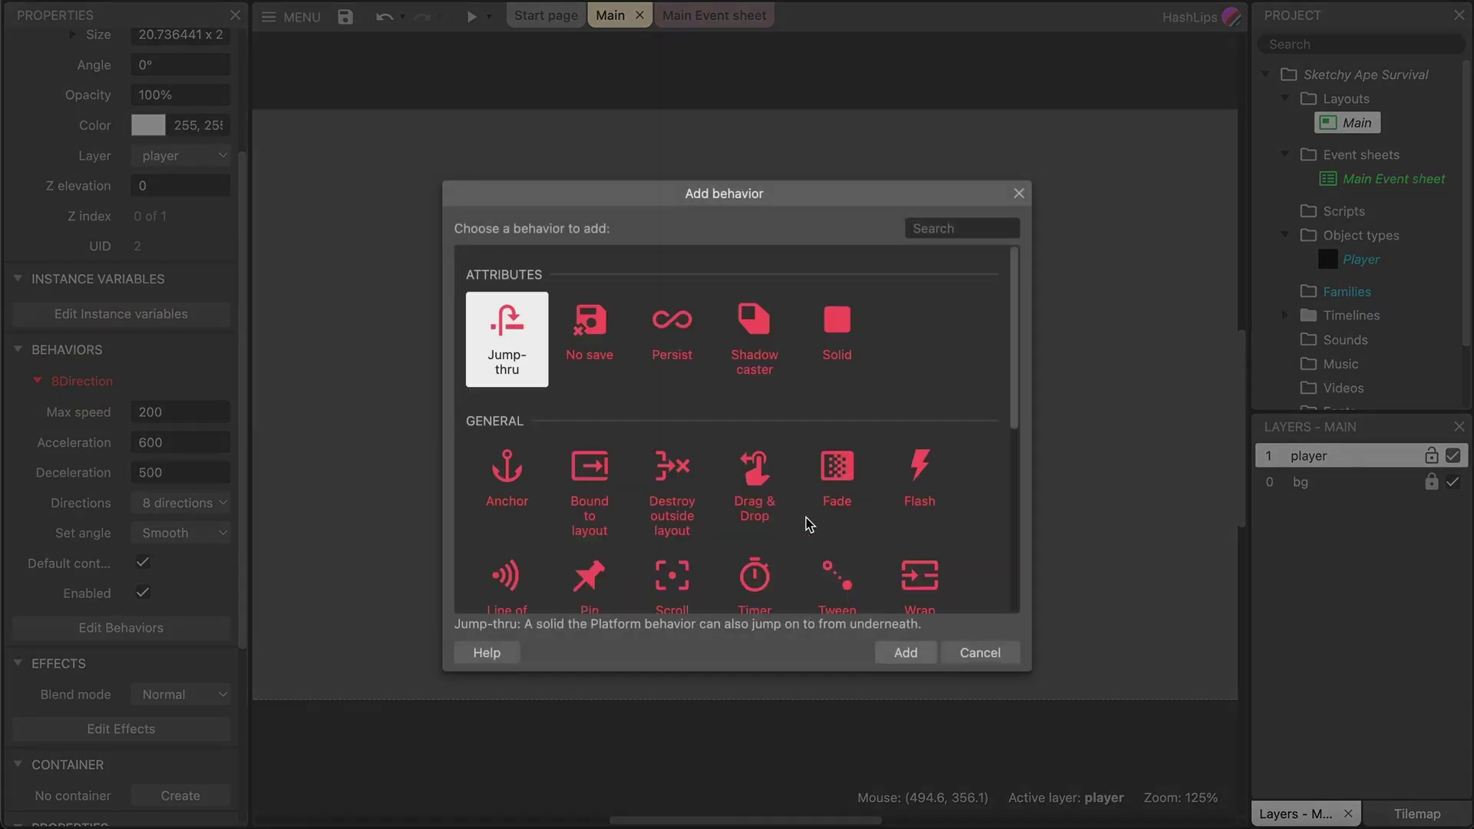
{"action": "scroll", "coordinate": [882, 556], "scroll_direction": "down", "scroll_amount": 1}
{"action": "left_click", "coordinate": [917, 539]}
{"action": "left_click", "coordinate": [906, 653]}
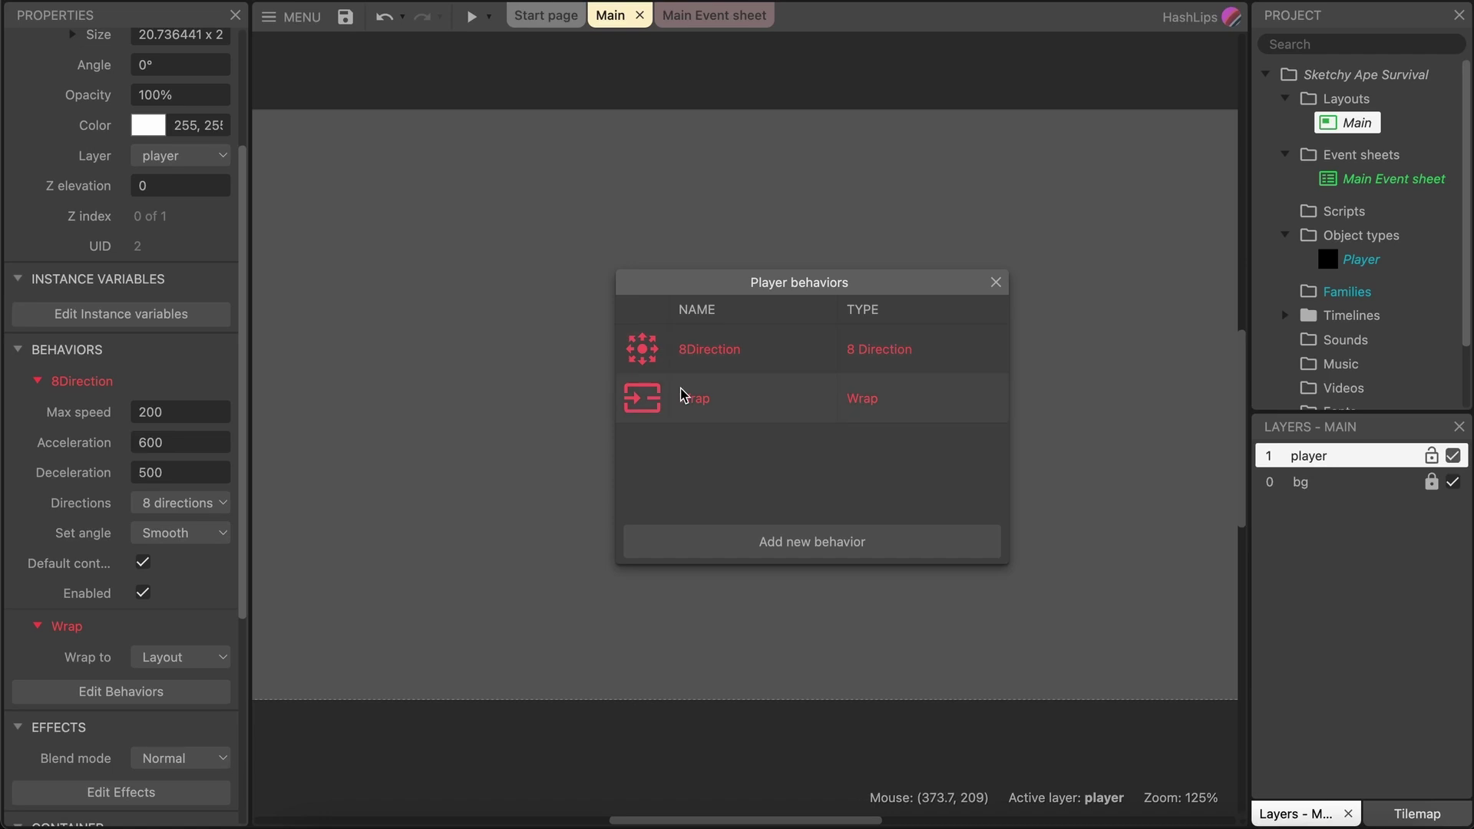
{"action": "left_click", "coordinate": [996, 282]}
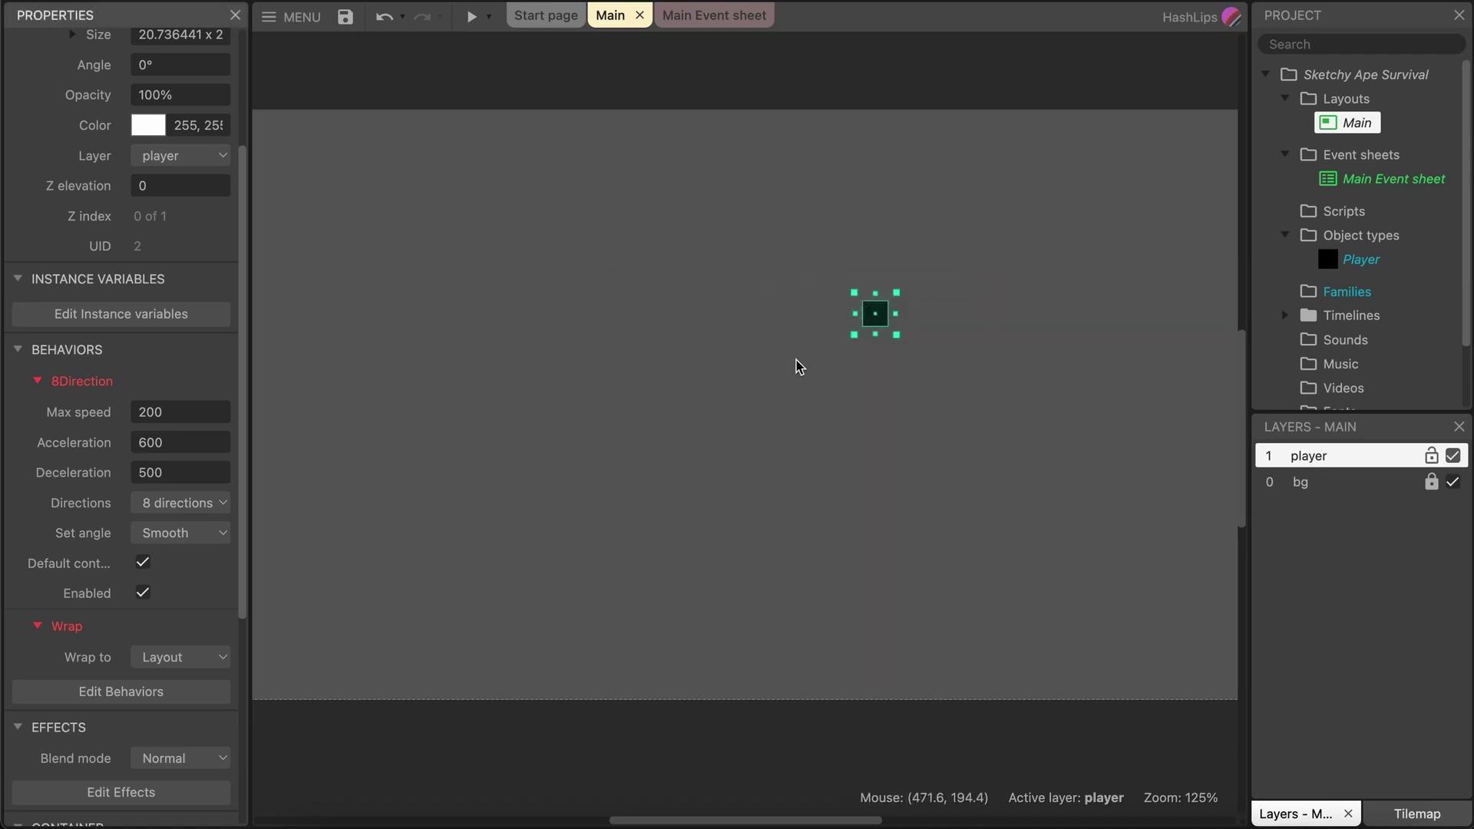
Preview the game and move the Player beyond the layout's edges to test the wrapping.
{"action": "left_click", "coordinate": [471, 16]}
{"action": "key", "text": "Up"}
{"action": "key", "text": "Left"}
{"action": "key", "text": "Left"}
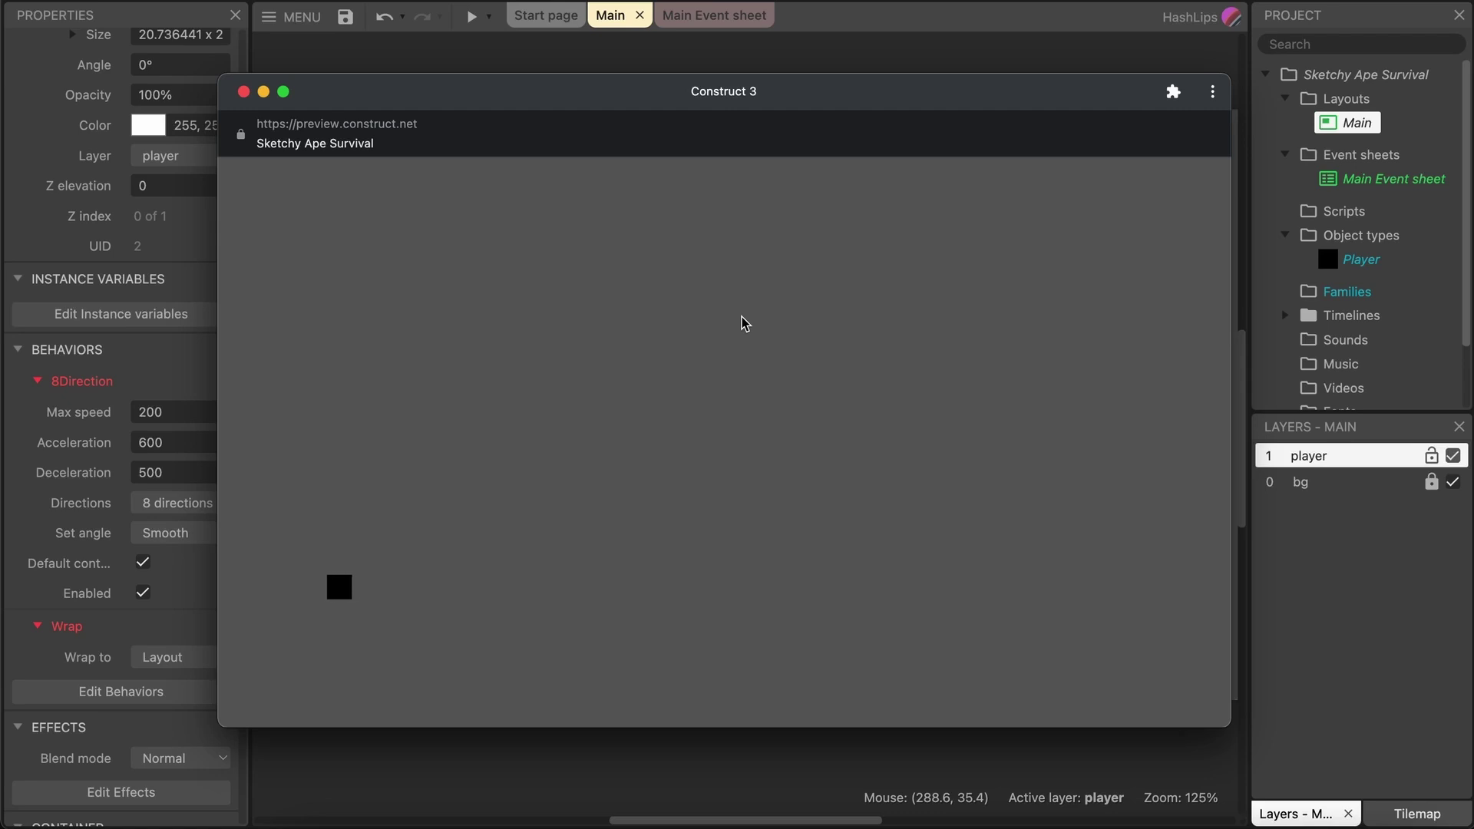
{"action": "key", "text": "Right"}
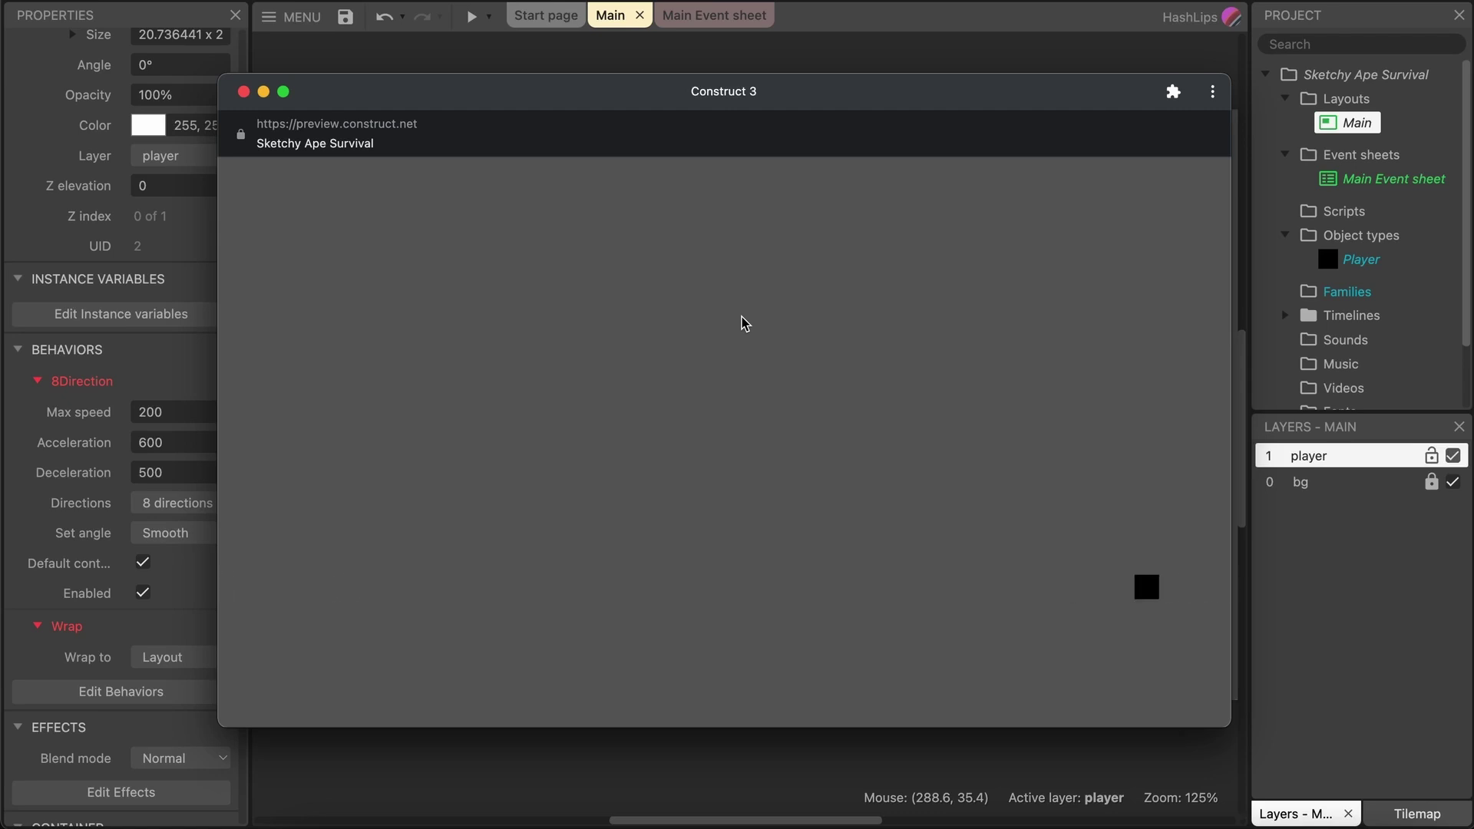
{"action": "key", "text": "Left"}
{"action": "key", "text": "Up"}
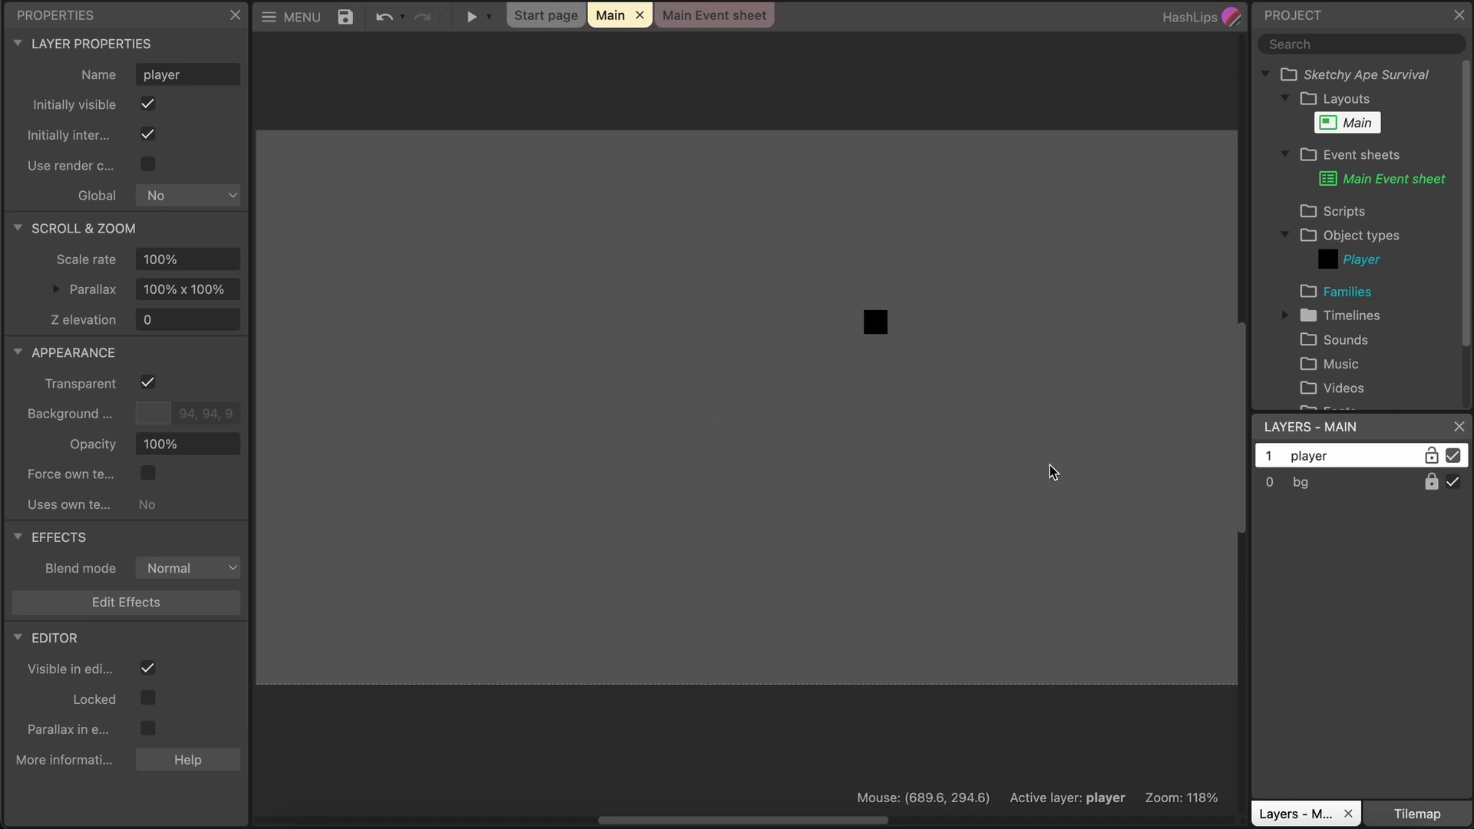
Make bg the active layer and unlock it.
{"action": "left_click", "coordinate": [1371, 485]}
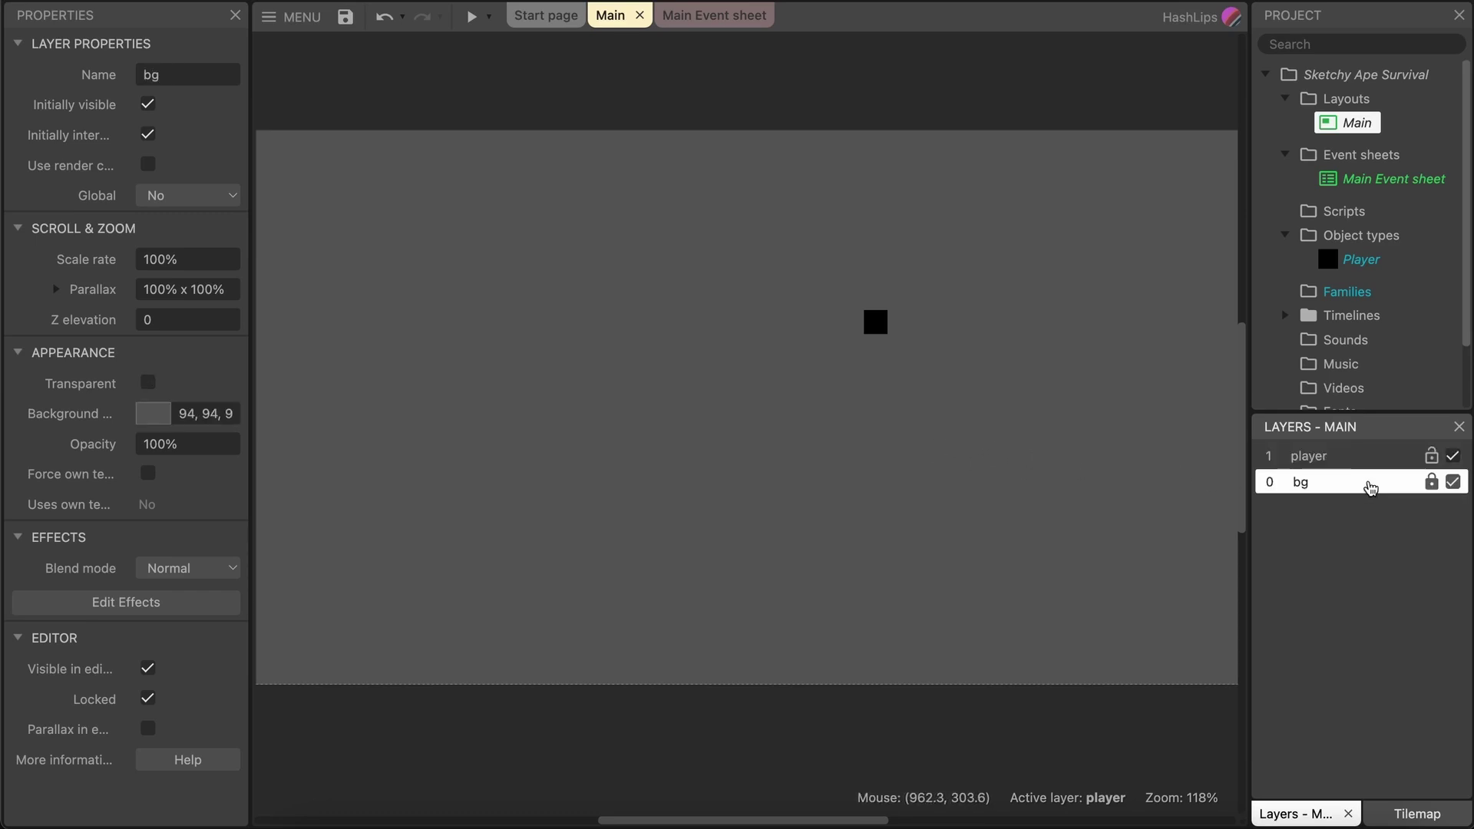
{"action": "left_click", "coordinate": [1431, 483]}
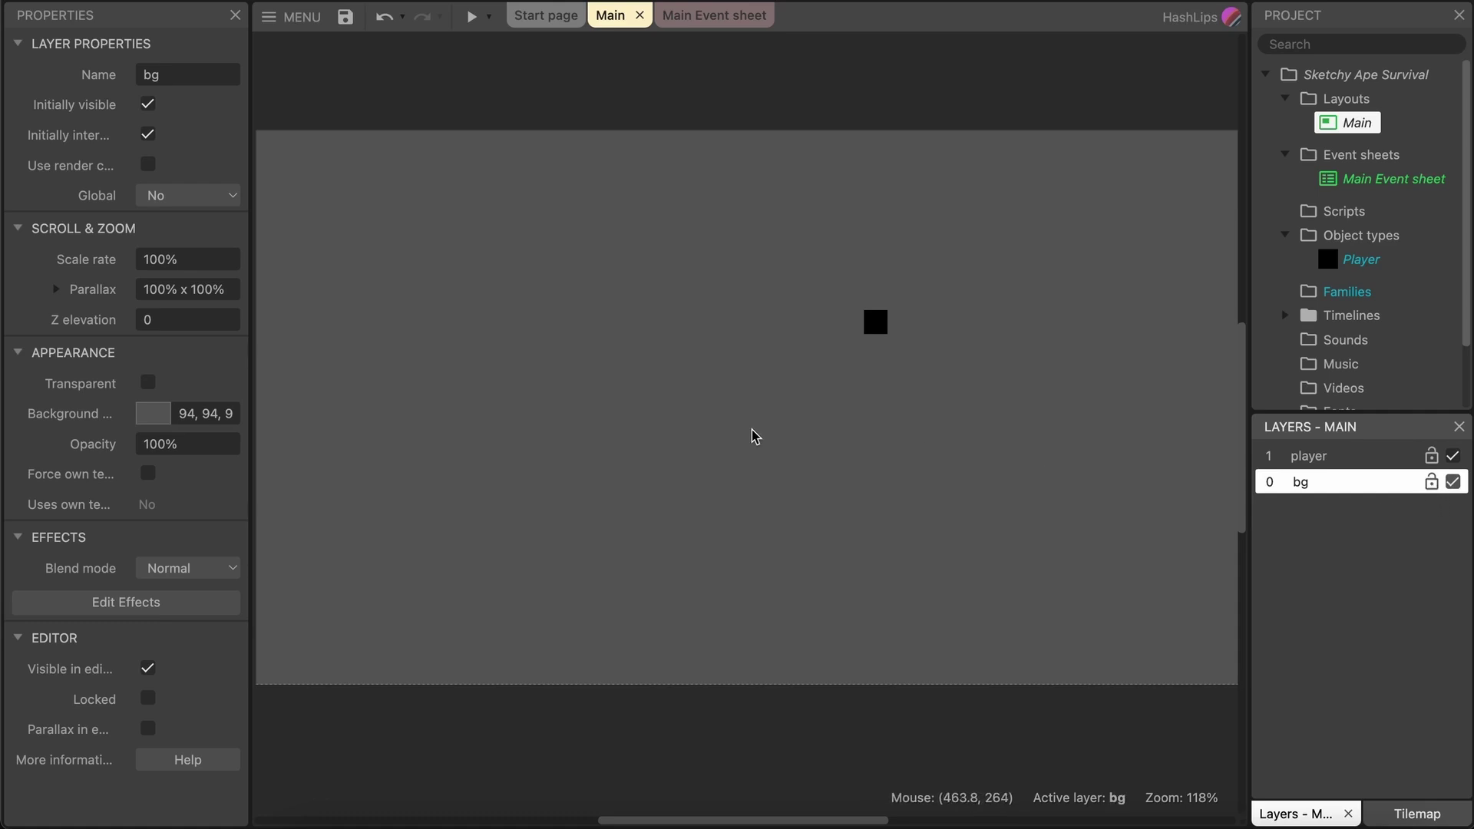
Insert a Tiled Background object near the middle of the Main layout on the bg layer.
{"action": "right_click", "coordinate": [690, 404]}
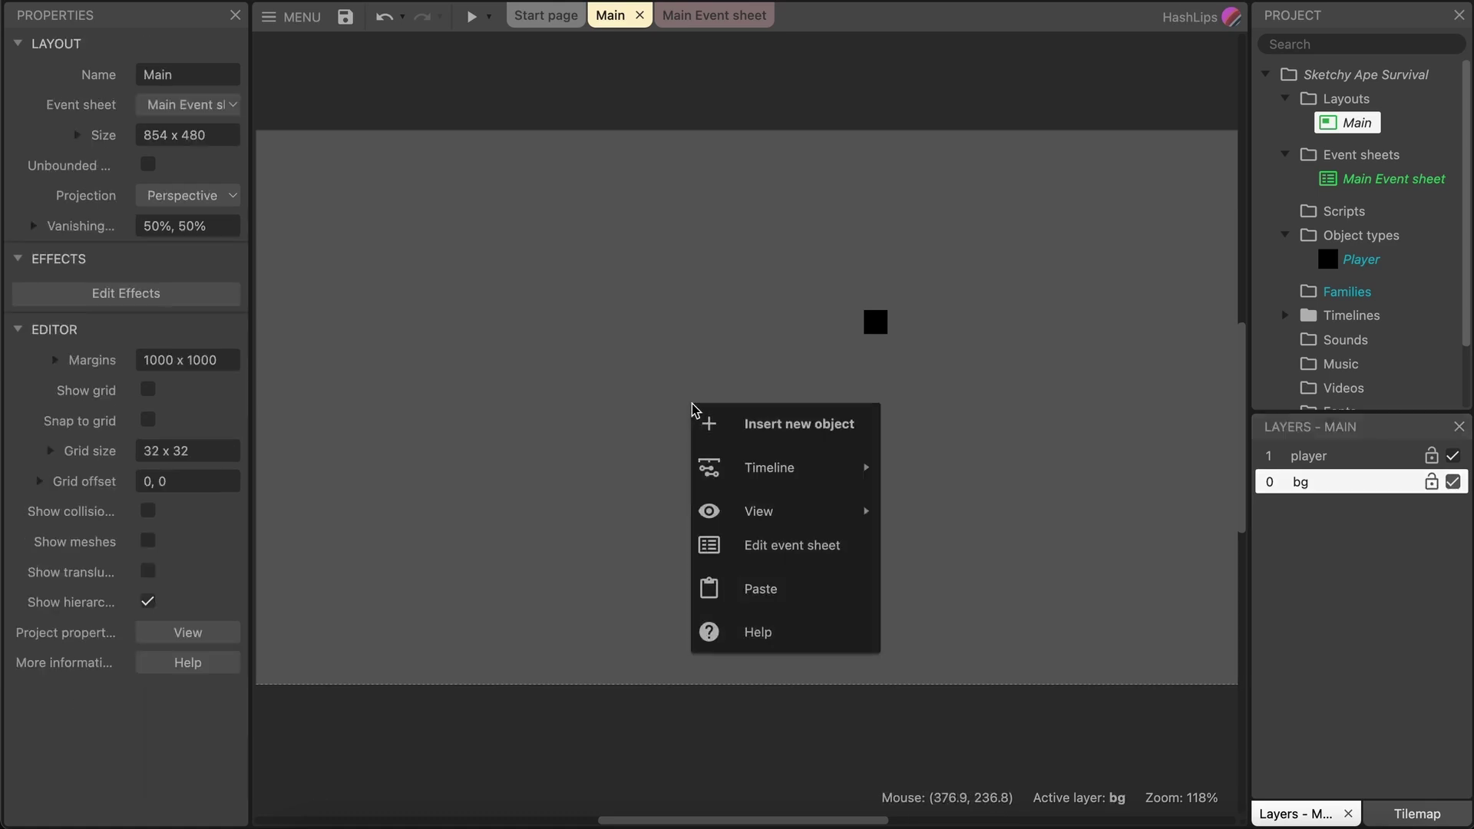
{"action": "left_click", "coordinate": [797, 432]}
{"action": "scroll", "coordinate": [798, 431], "scroll_direction": "down", "scroll_amount": 5}
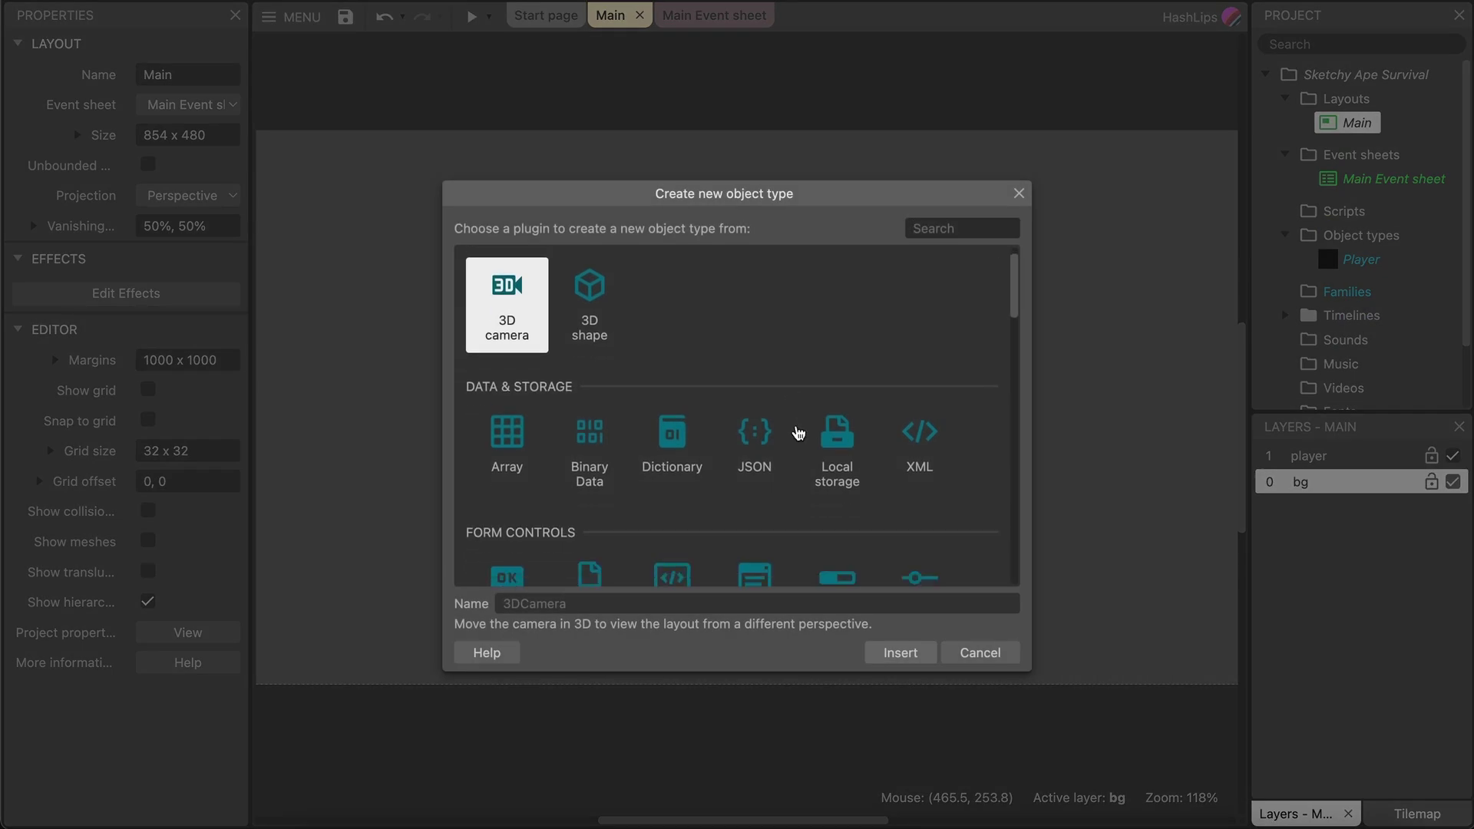
{"action": "scroll", "coordinate": [796, 430], "scroll_direction": "down", "scroll_amount": 5}
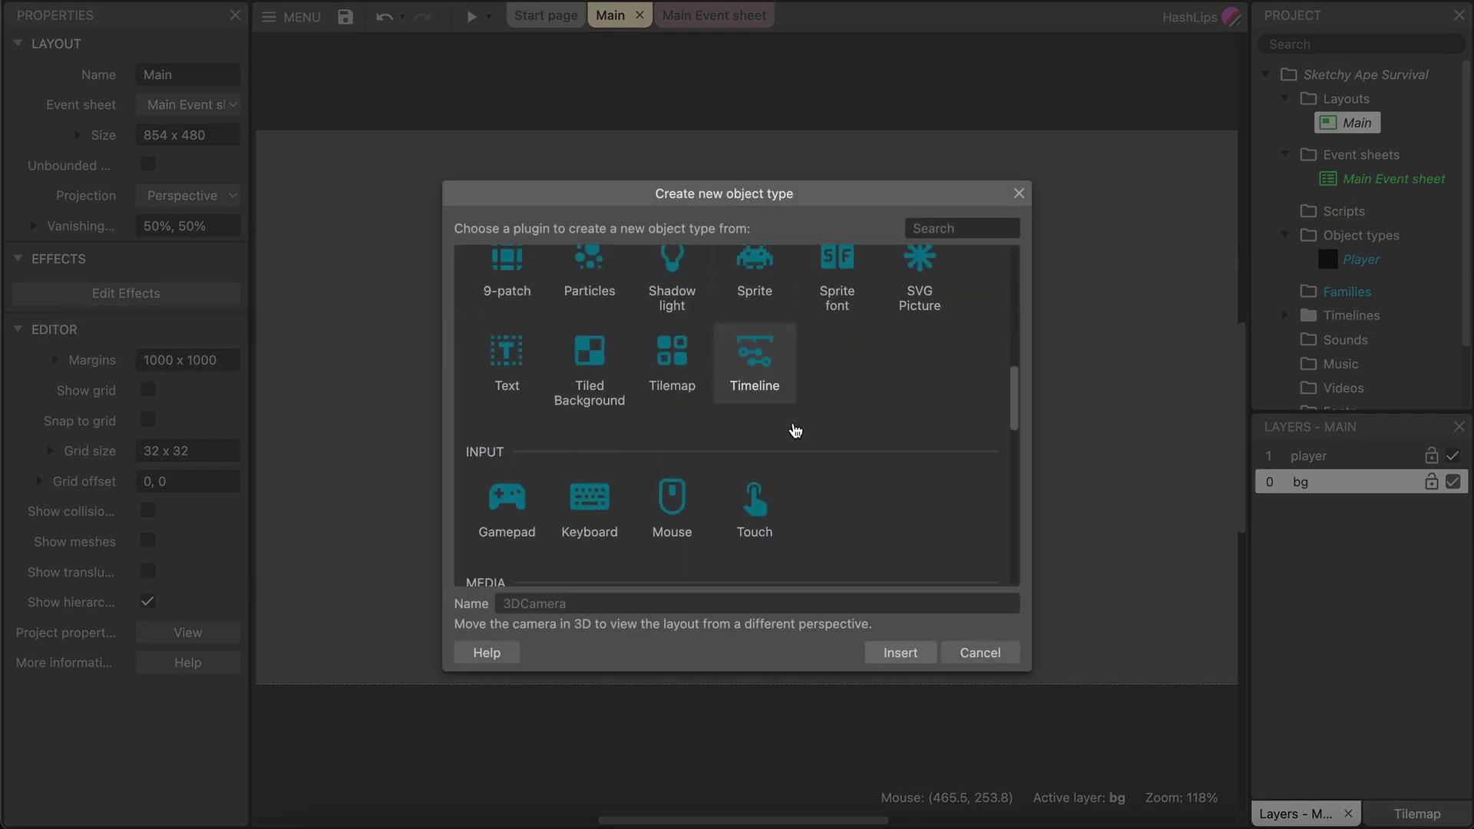
{"action": "scroll", "coordinate": [796, 430], "scroll_direction": "up", "scroll_amount": 1}
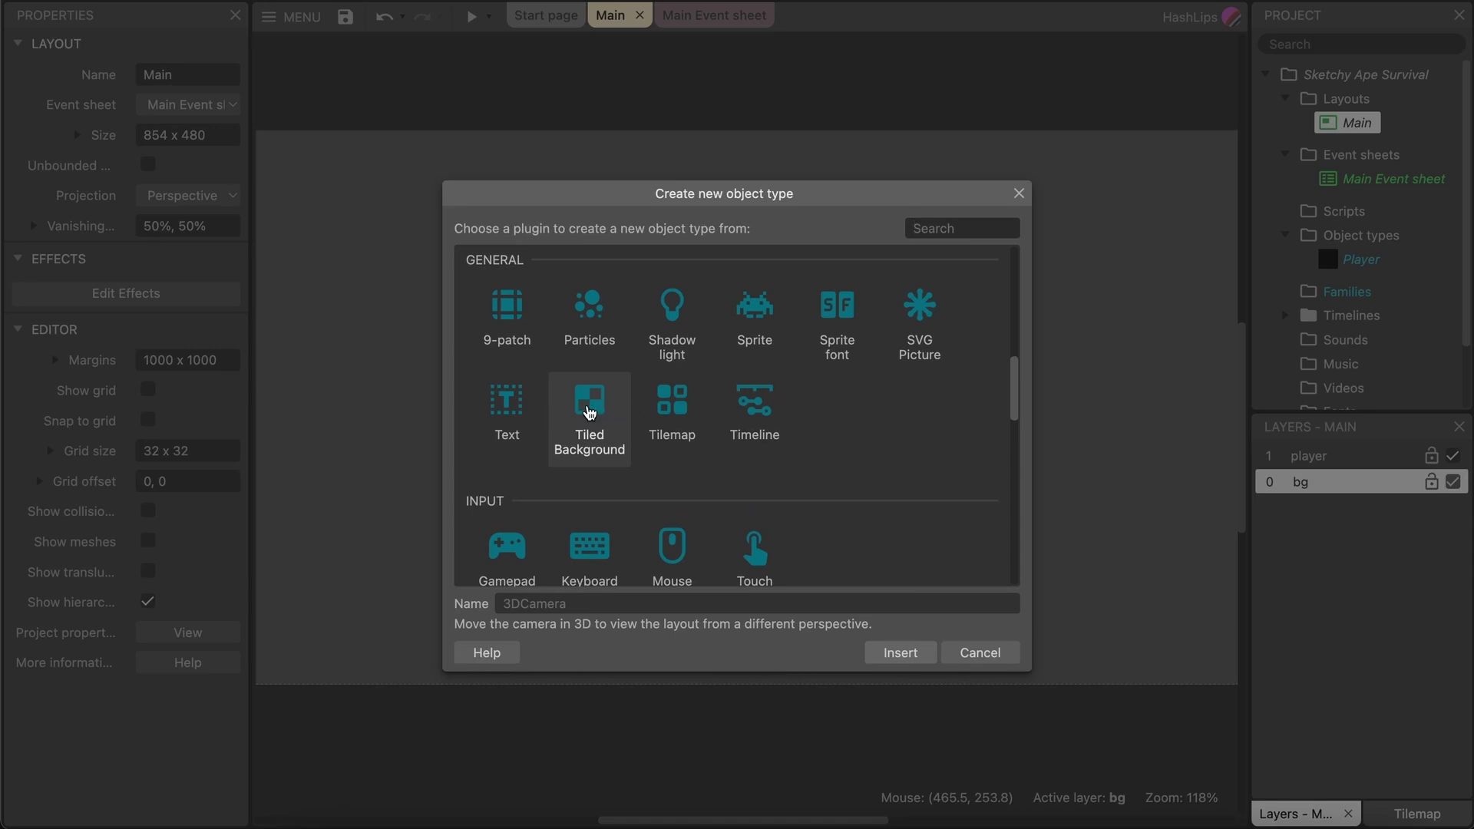
{"action": "left_click", "coordinate": [589, 412]}
{"action": "left_click", "coordinate": [902, 659]}
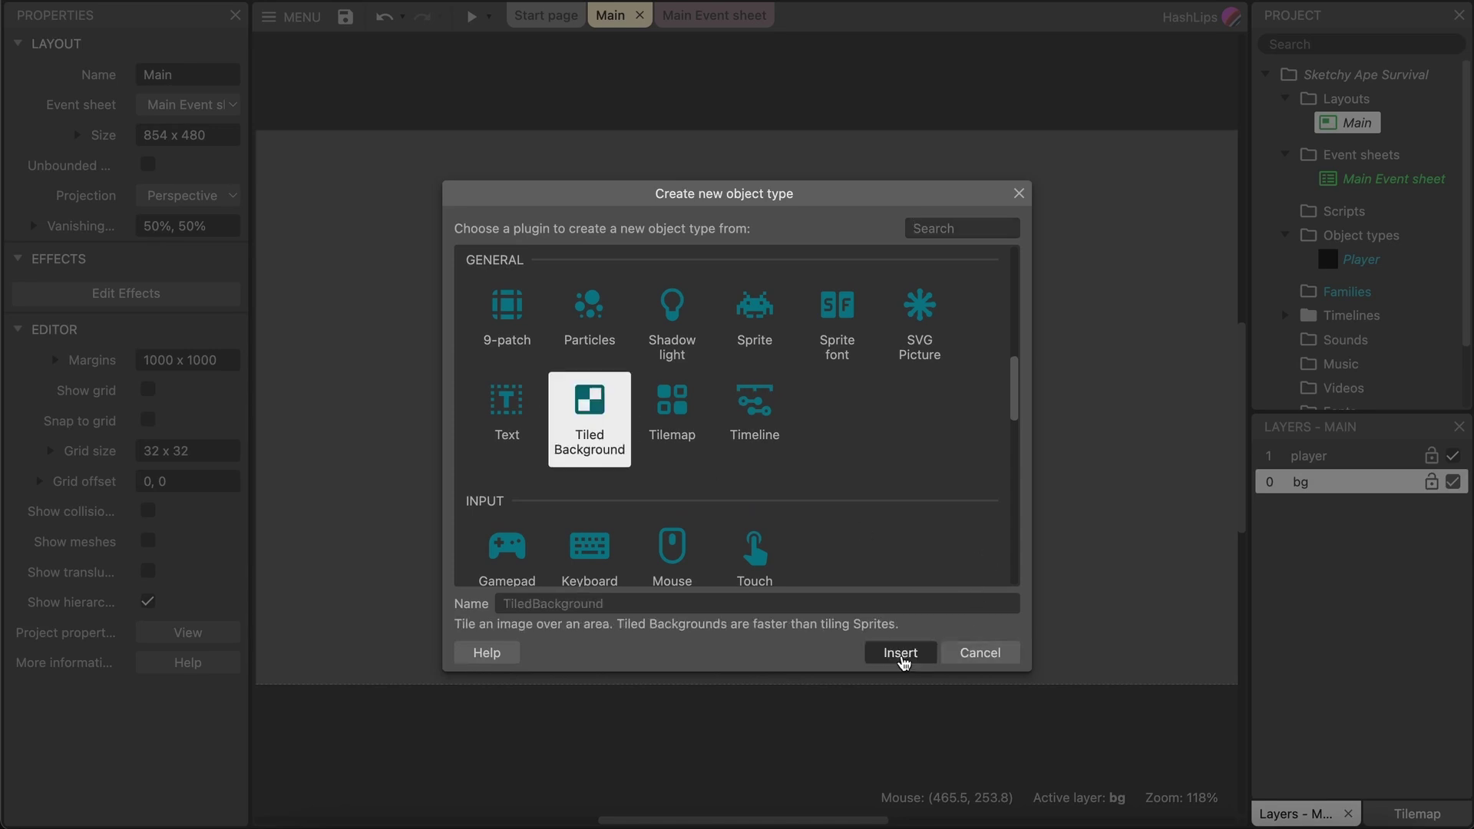
{"action": "left_click", "coordinate": [675, 352]}
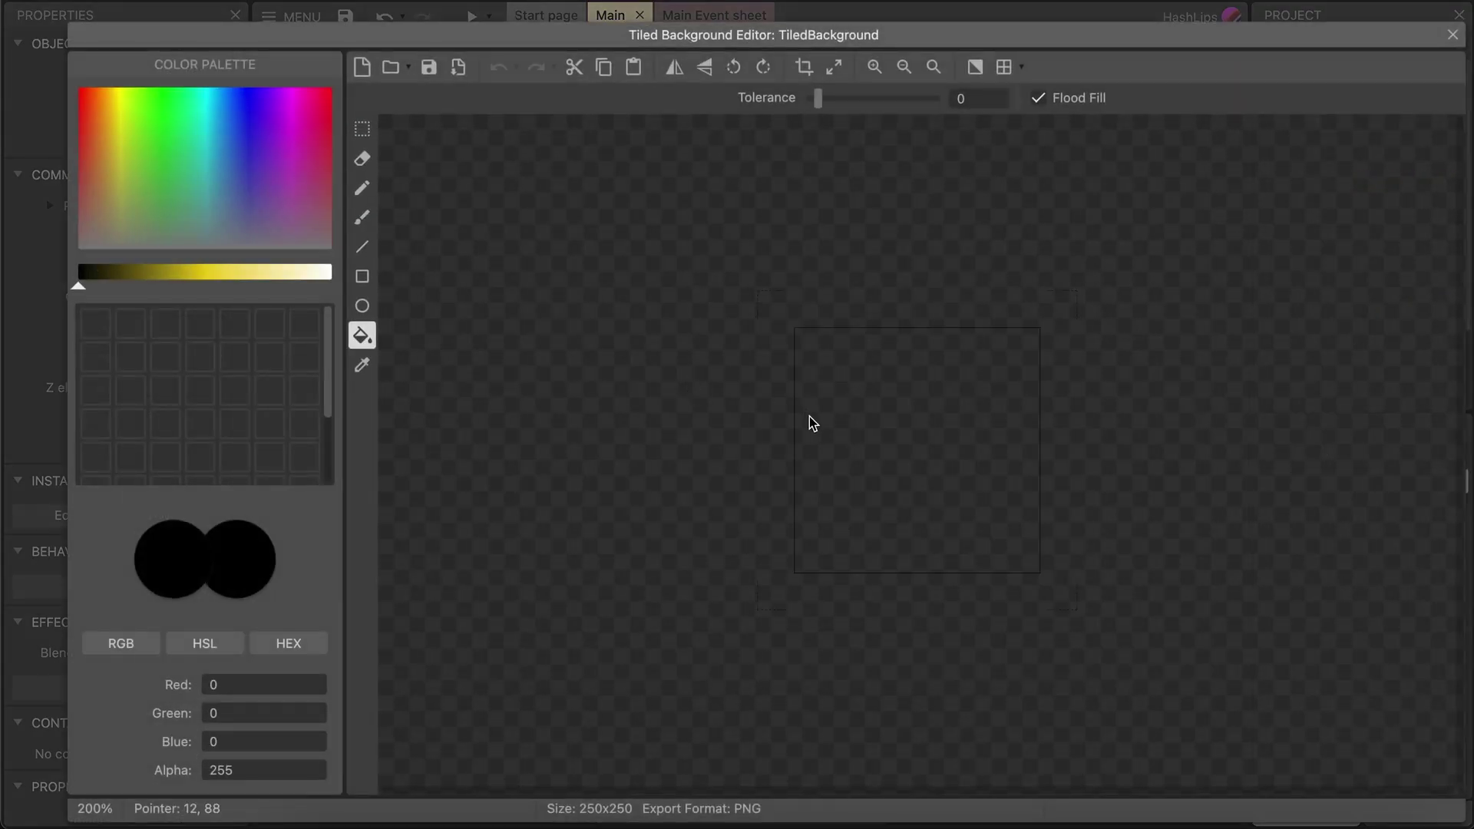
{"action": "left_click_drag", "start_coordinate": [721, 39], "coordinate": [676, 25]}
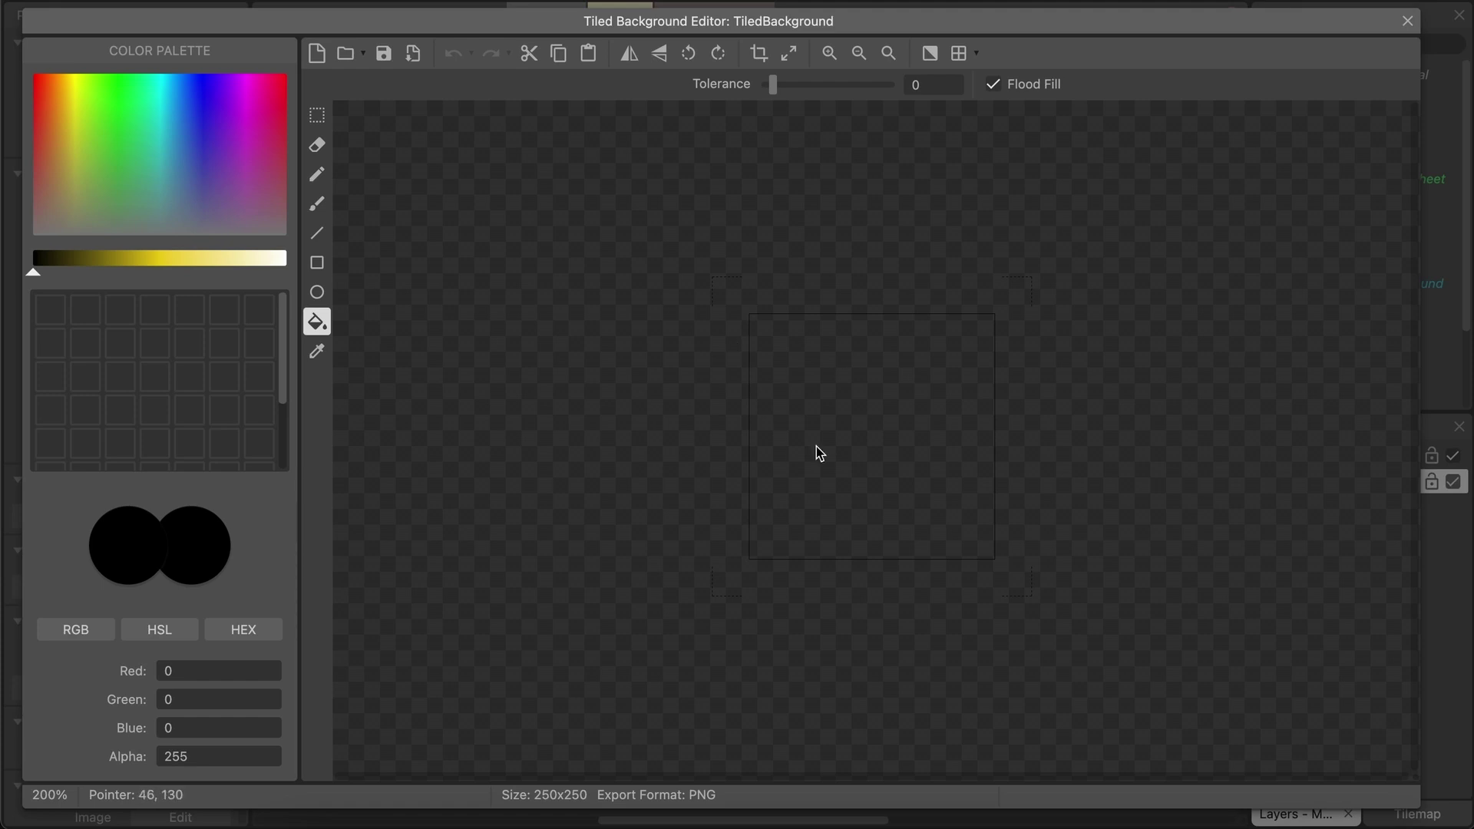
Flood-fill the tile image with black, a mustard orange (199, 148, 31) and a dark brown (97, 72, 15) in turn.
{"action": "left_click", "coordinate": [751, 470]}
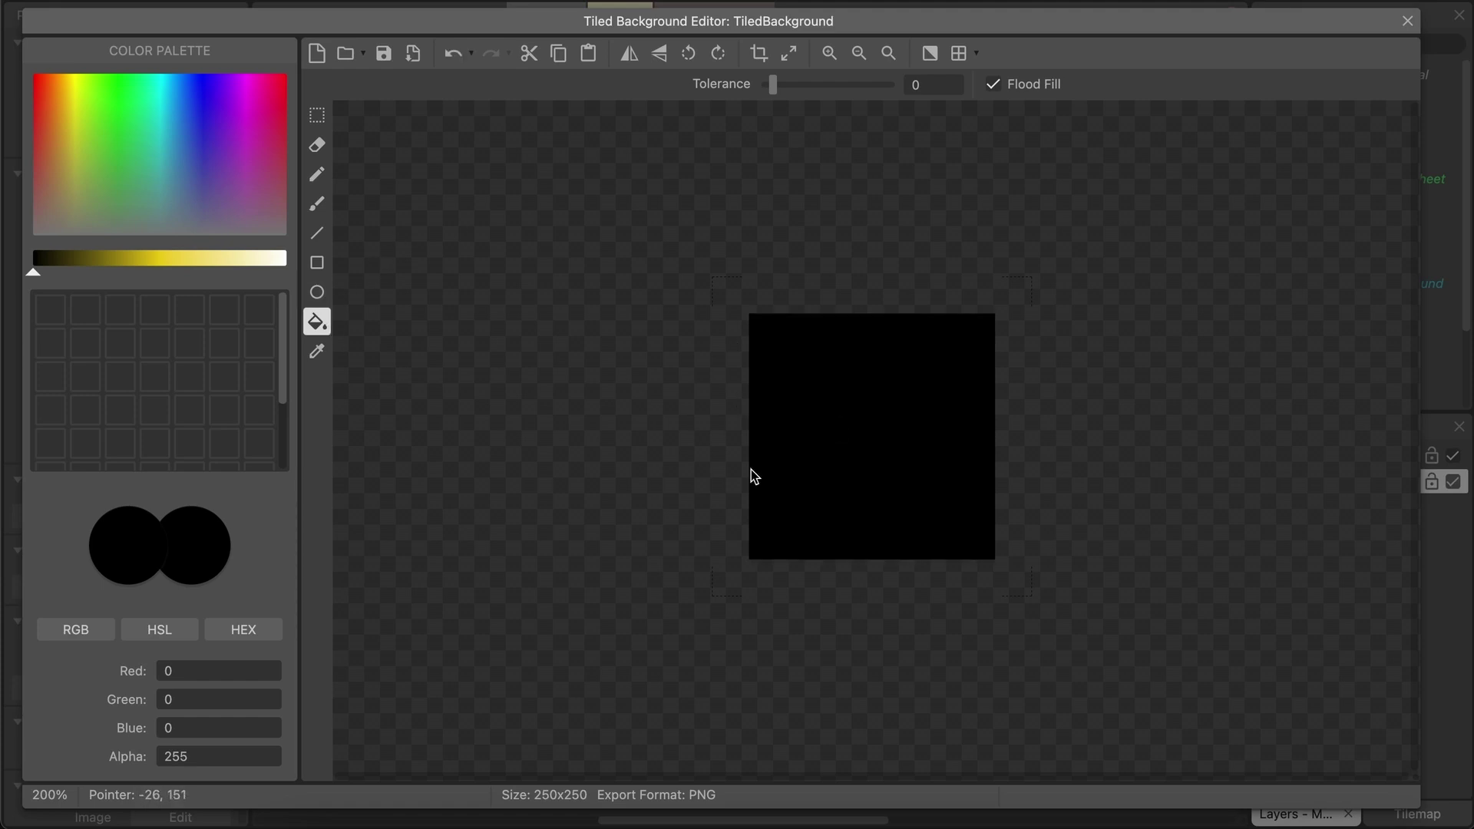
{"action": "left_click_drag", "start_coordinate": [70, 148], "coordinate": [62, 115]}
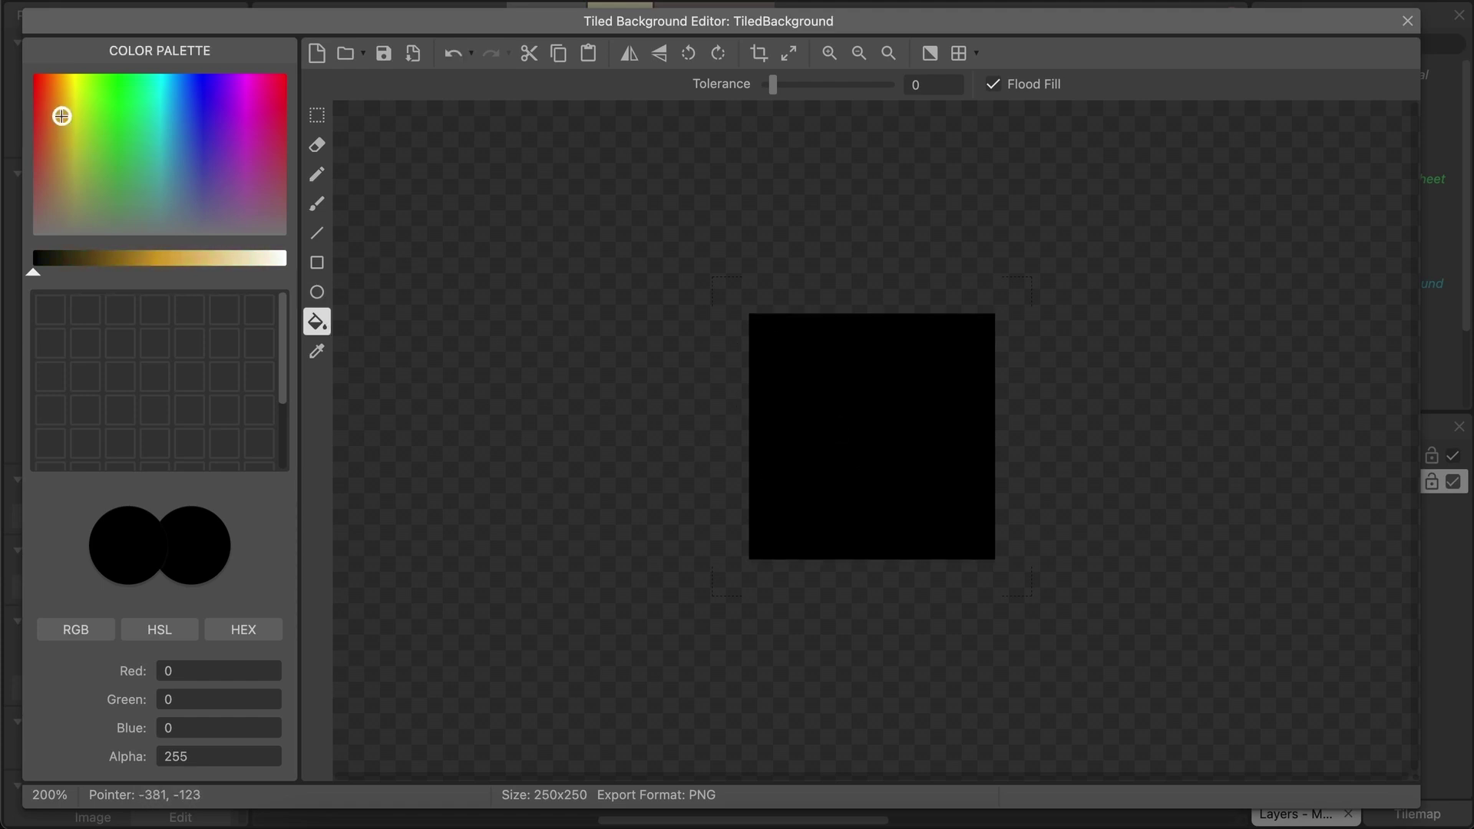
{"action": "left_click", "coordinate": [141, 263]}
{"action": "left_click", "coordinate": [764, 381]}
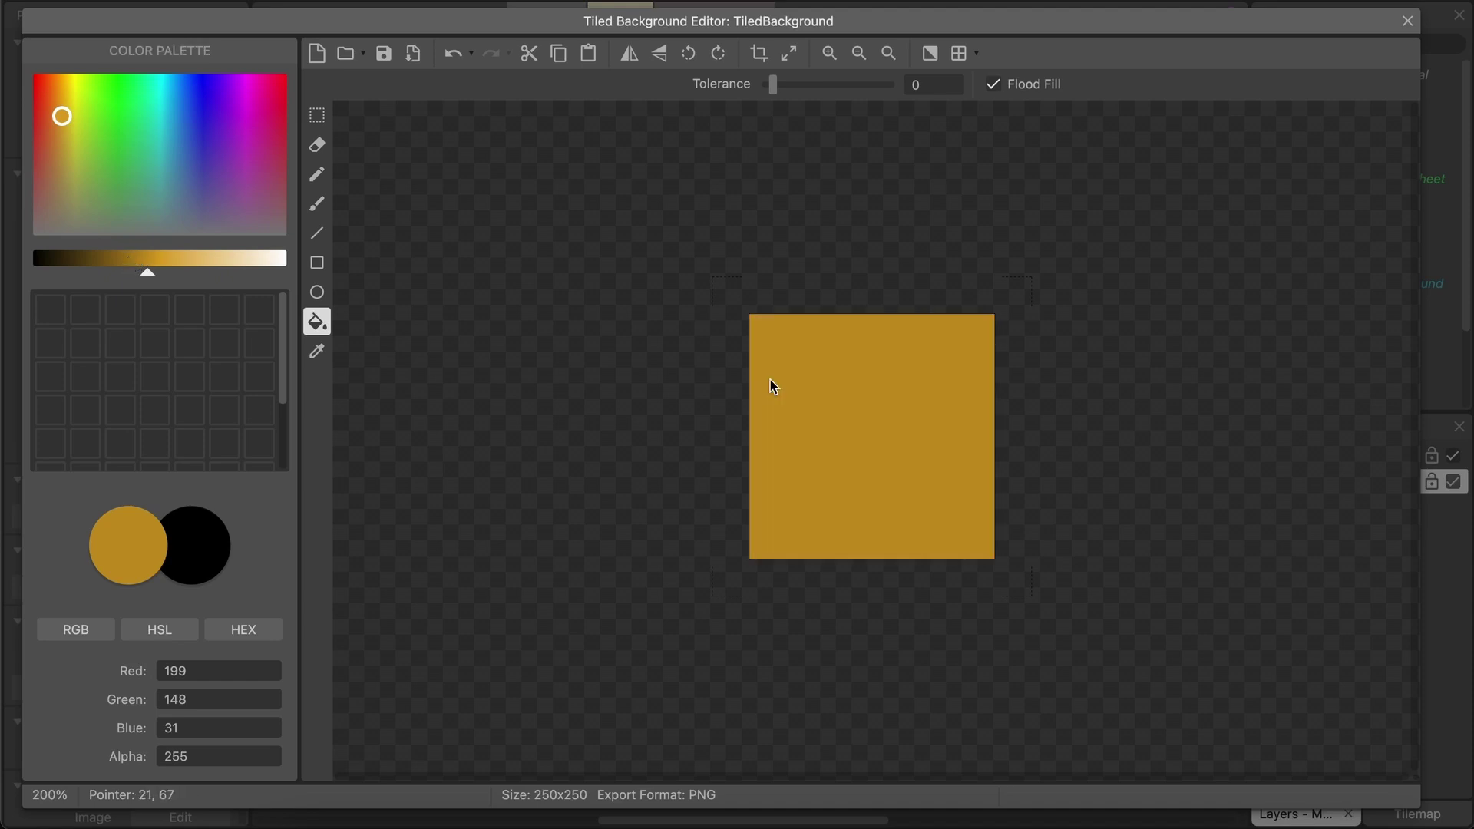
{"action": "left_click", "coordinate": [110, 263]}
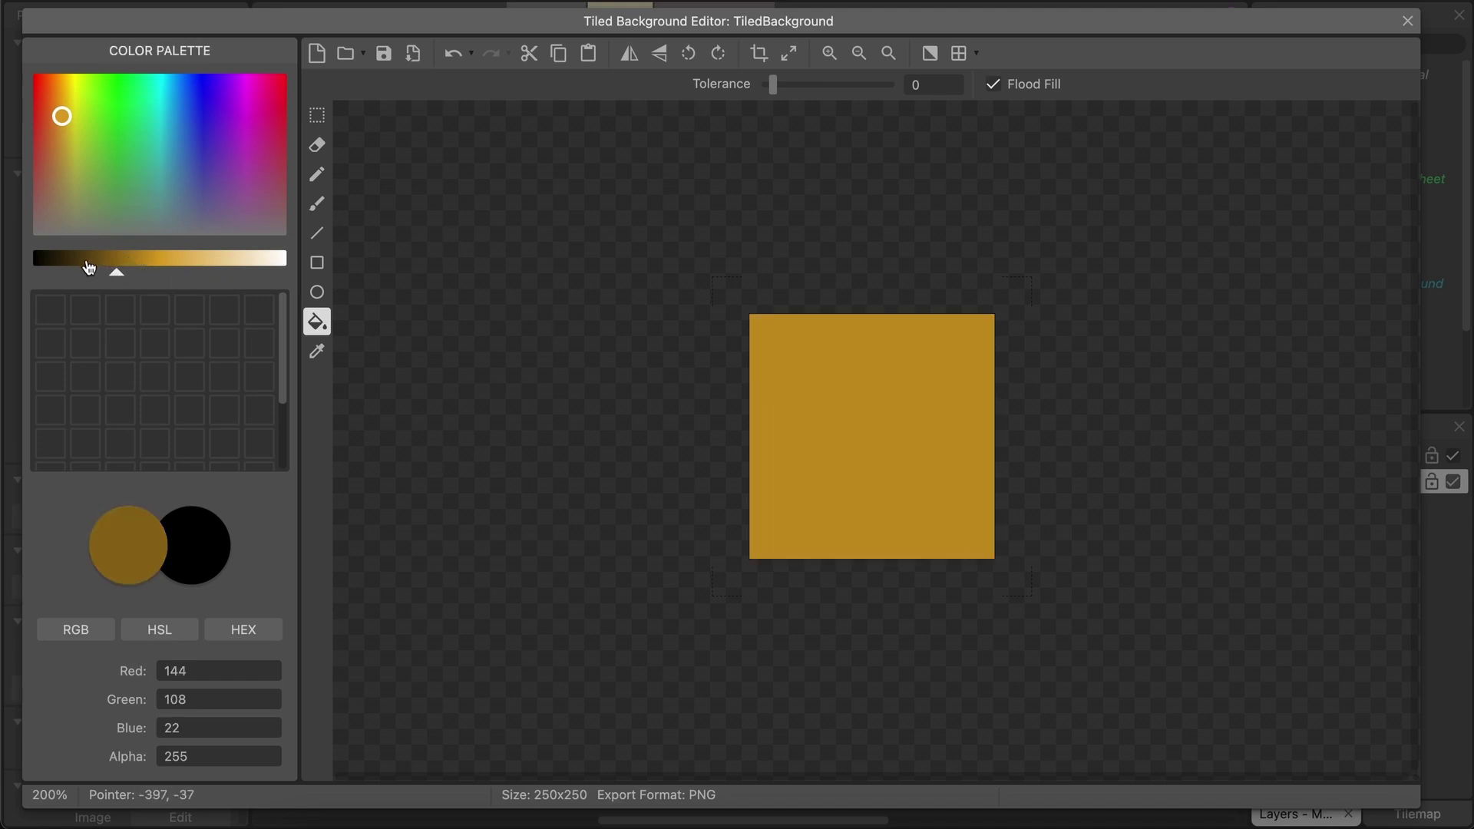
{"action": "left_click", "coordinate": [89, 265]}
{"action": "left_click", "coordinate": [869, 437]}
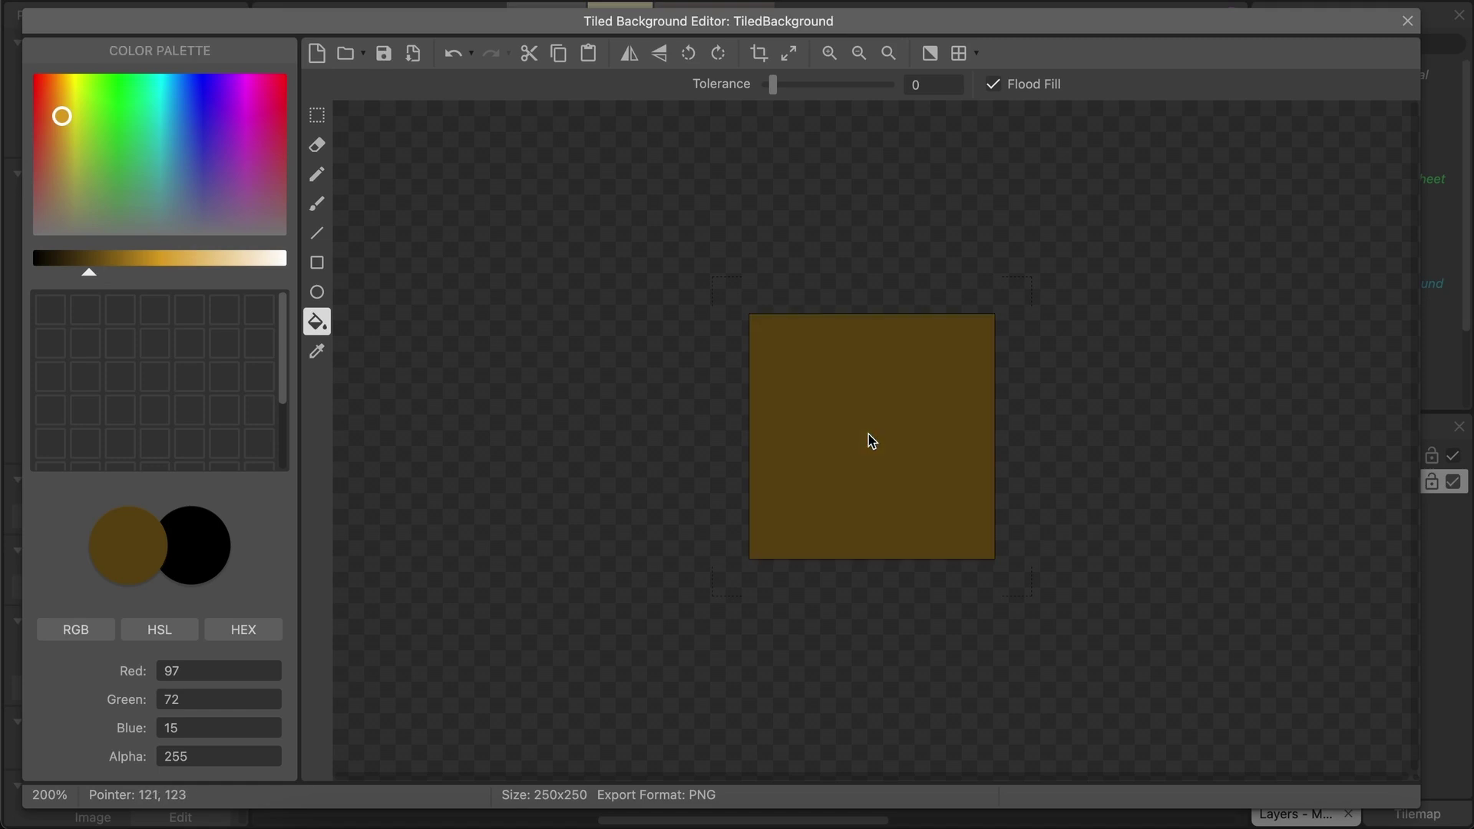
Try a thin dark green brush stroke of size 6 on the brown tile.
{"action": "left_click", "coordinate": [317, 204]}
{"action": "left_click_drag", "start_coordinate": [538, 84], "coordinate": [483, 84]}
{"action": "left_click", "coordinate": [120, 122]}
{"action": "mouse_move", "coordinate": [770, 388]}
{"action": "left_mouse_down"}
{"action": "mouse_move", "coordinate": [831, 464]}
{"action": "mouse_move", "coordinate": [882, 463]}
{"action": "mouse_move", "coordinate": [875, 500]}
{"action": "left_mouse_up"}
{"action": "key", "text": "ctrl+z"}
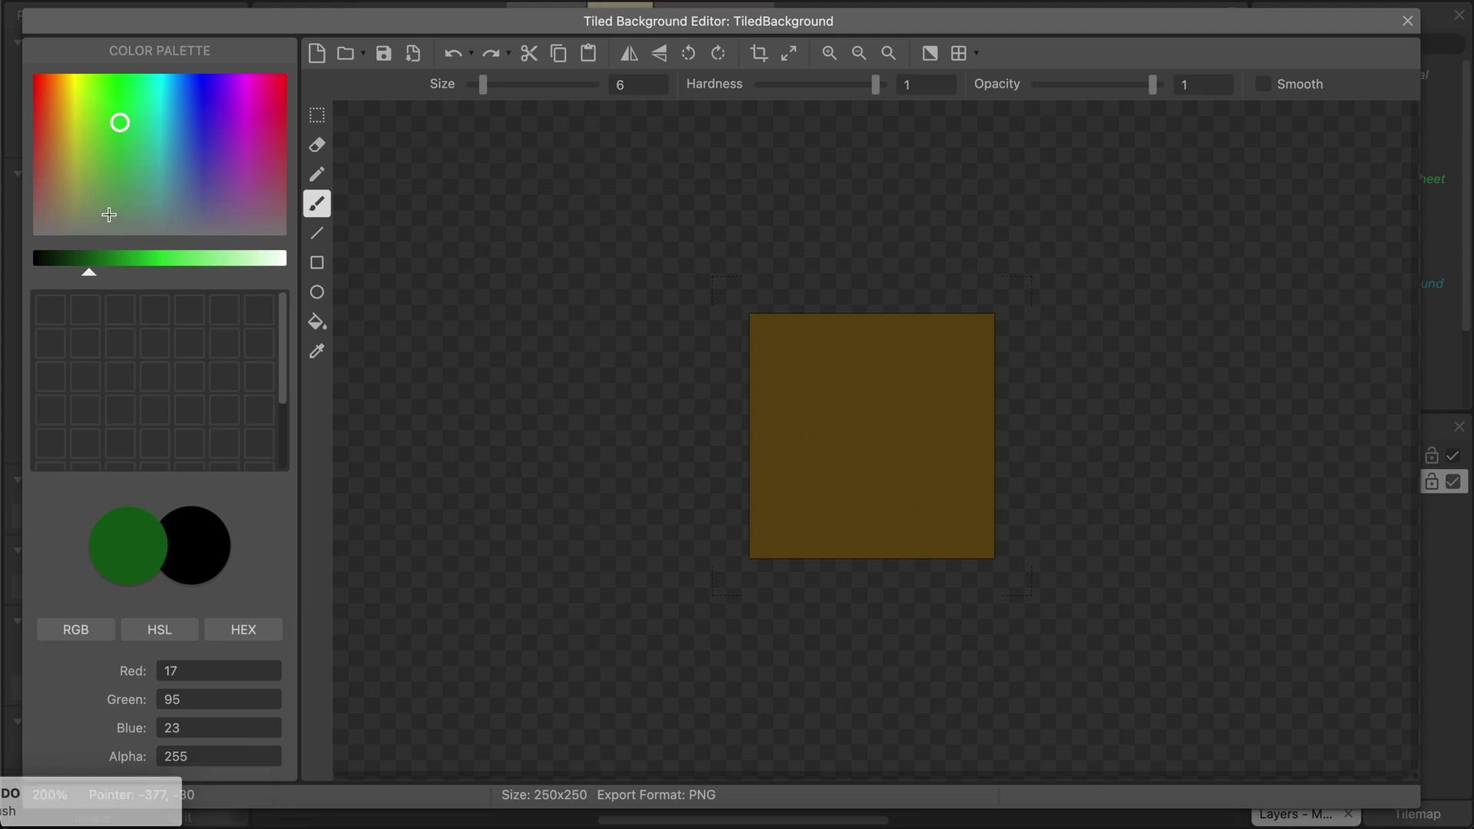
Draw filled reddish-brown rectangles (110, 66, 7) on the tile with the border thickness set to 0.
{"action": "left_click", "coordinate": [56, 93]}
{"action": "left_click", "coordinate": [97, 269]}
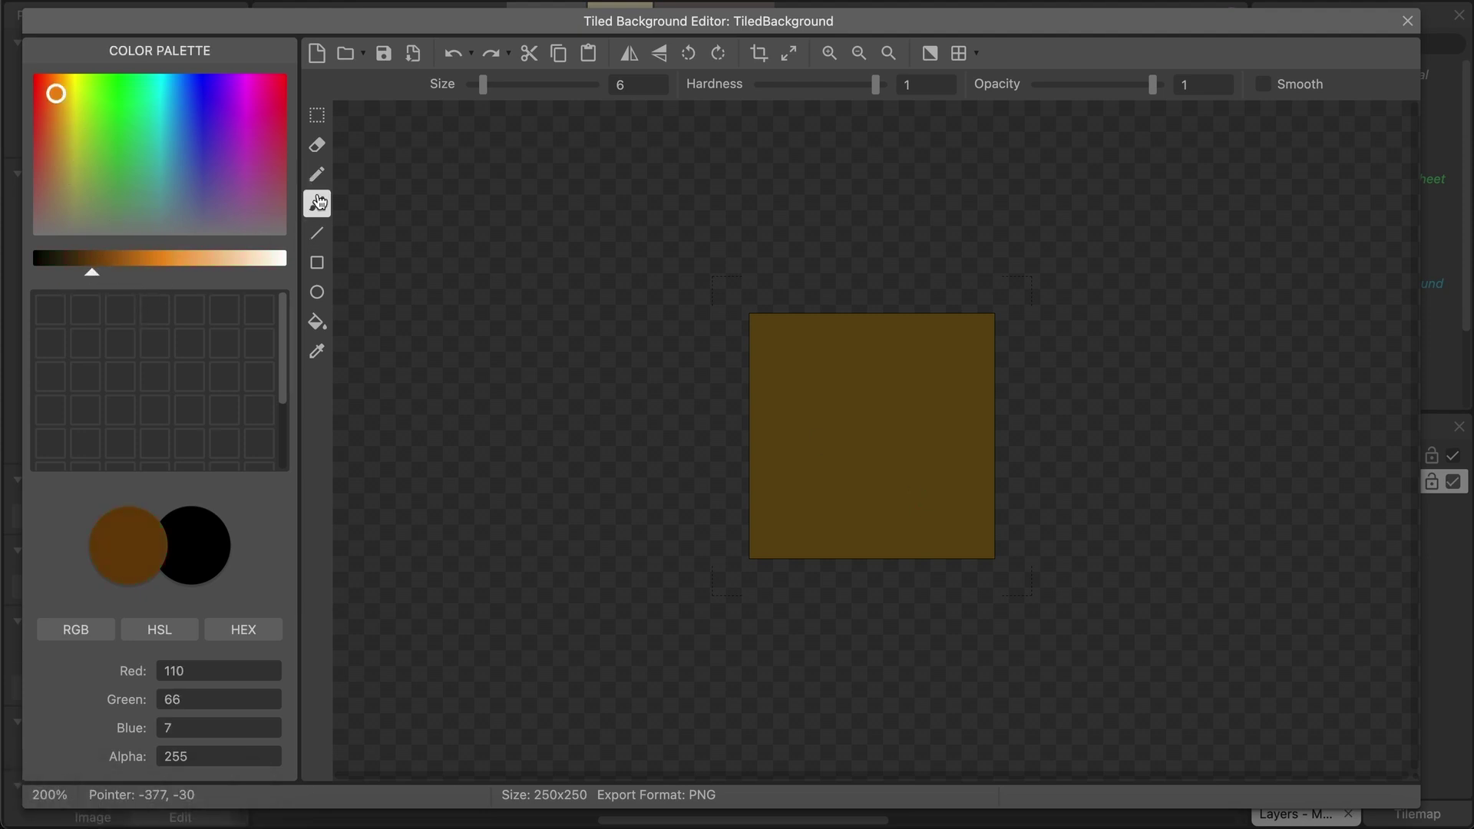
{"action": "left_click", "coordinate": [315, 261]}
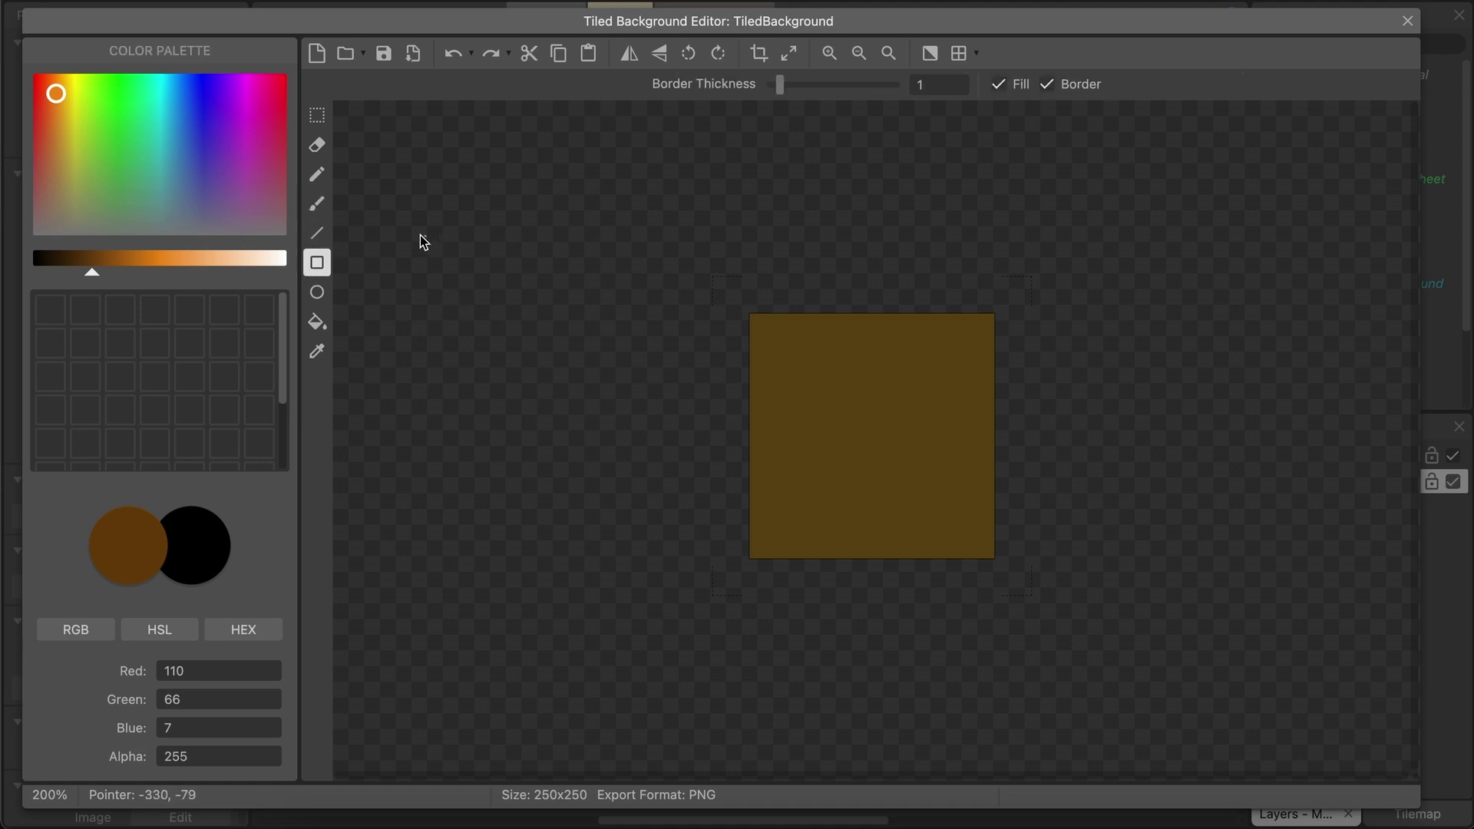
{"action": "left_click_drag", "start_coordinate": [787, 358], "coordinate": [809, 380]}
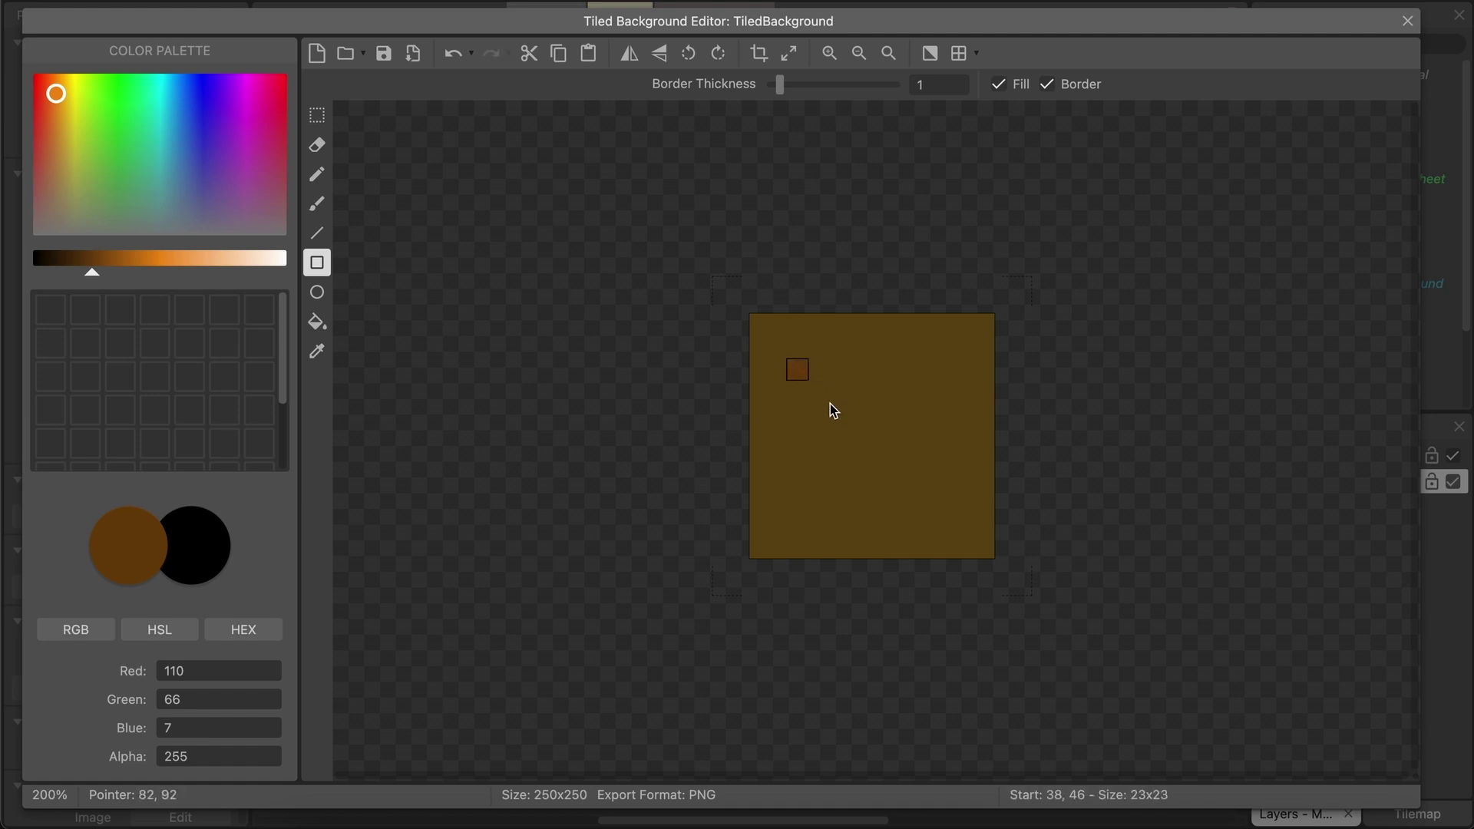
{"action": "key", "text": "ctrl+z"}
{"action": "left_click_drag", "start_coordinate": [780, 81], "coordinate": [715, 81]}
{"action": "left_click_drag", "start_coordinate": [787, 352], "coordinate": [812, 384]}
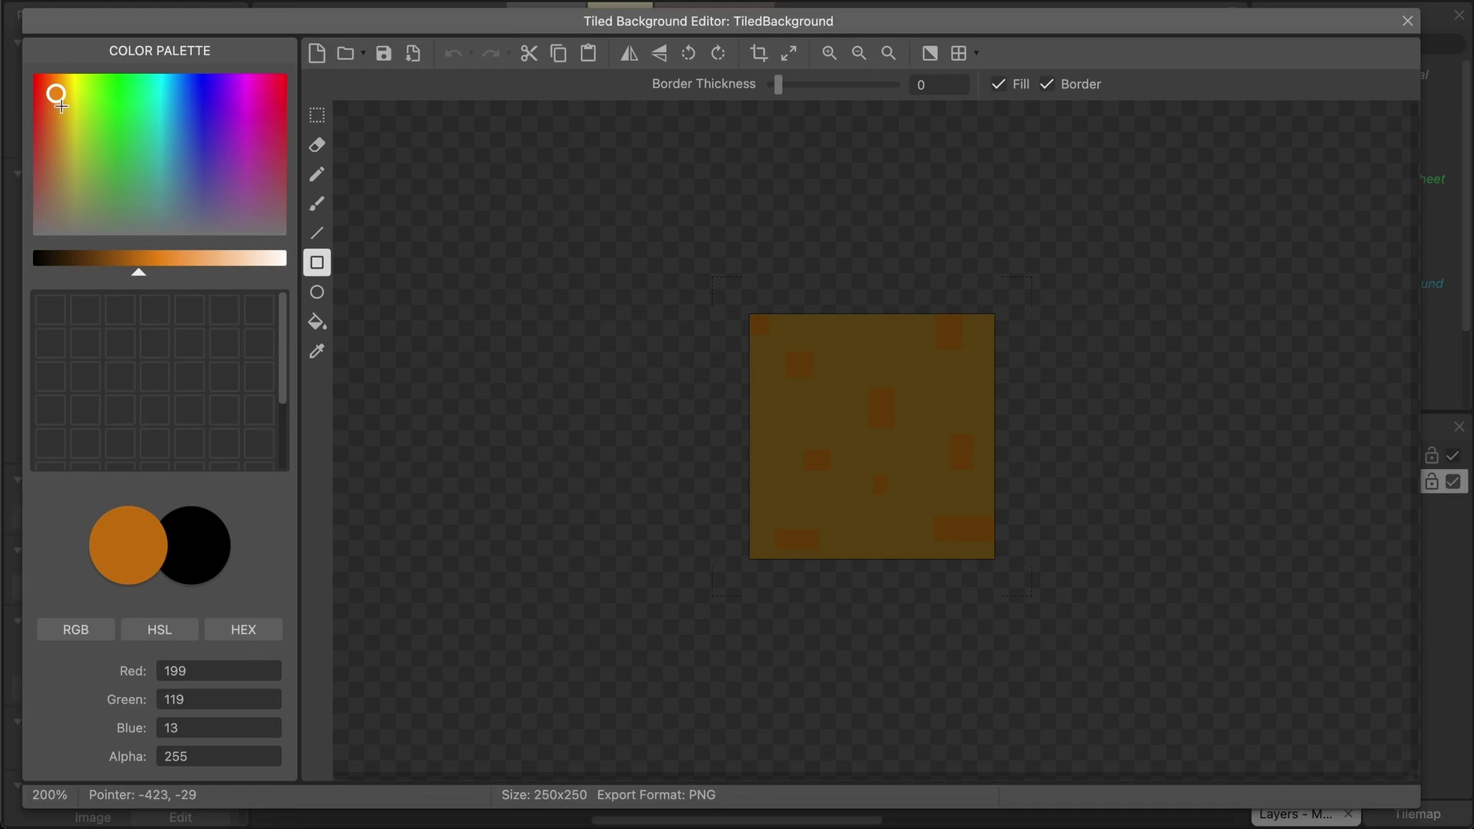
Cover the whole tile with a filled rectangle in light sandy yellow (238, 211, 104).
{"action": "left_click", "coordinate": [65, 105]}
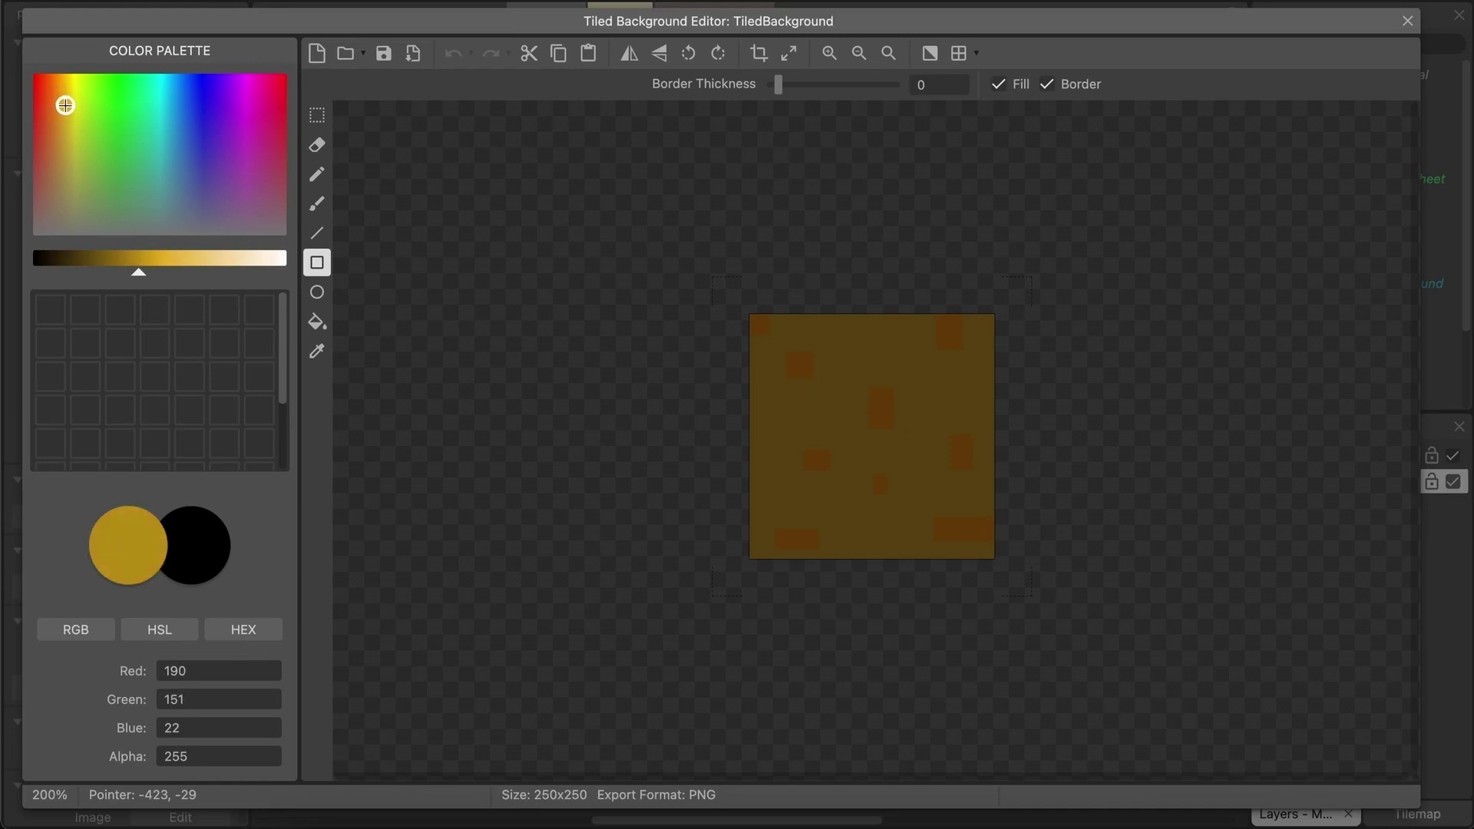
{"action": "left_click_drag", "start_coordinate": [833, 392], "coordinate": [957, 502]}
{"action": "left_click_drag", "start_coordinate": [716, 290], "coordinate": [959, 523]}
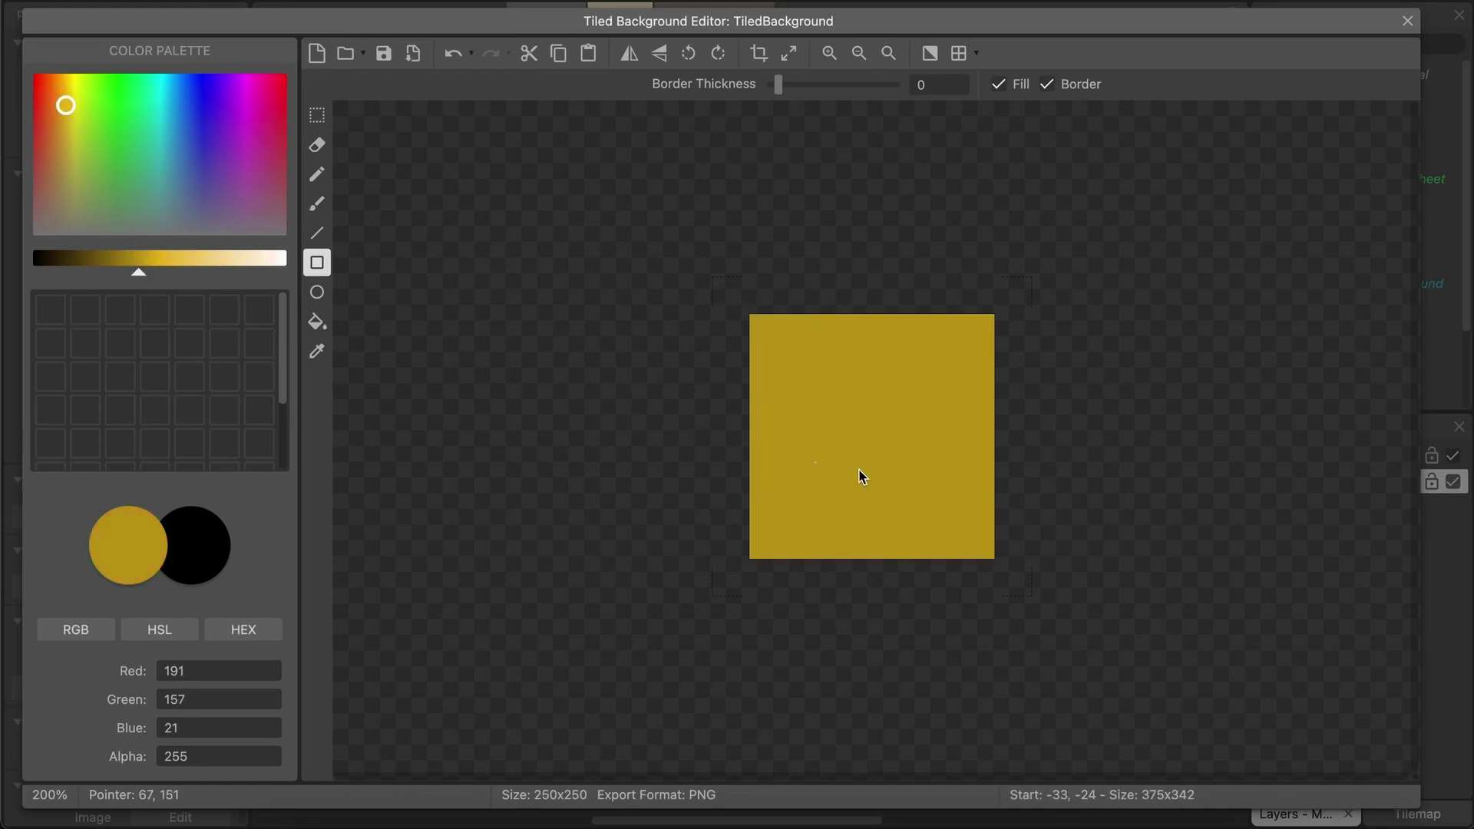
{"action": "mouse_move", "coordinate": [145, 274]}
{"action": "left_mouse_down"}
{"action": "mouse_move", "coordinate": [226, 273]}
{"action": "mouse_move", "coordinate": [203, 273]}
{"action": "left_mouse_up"}
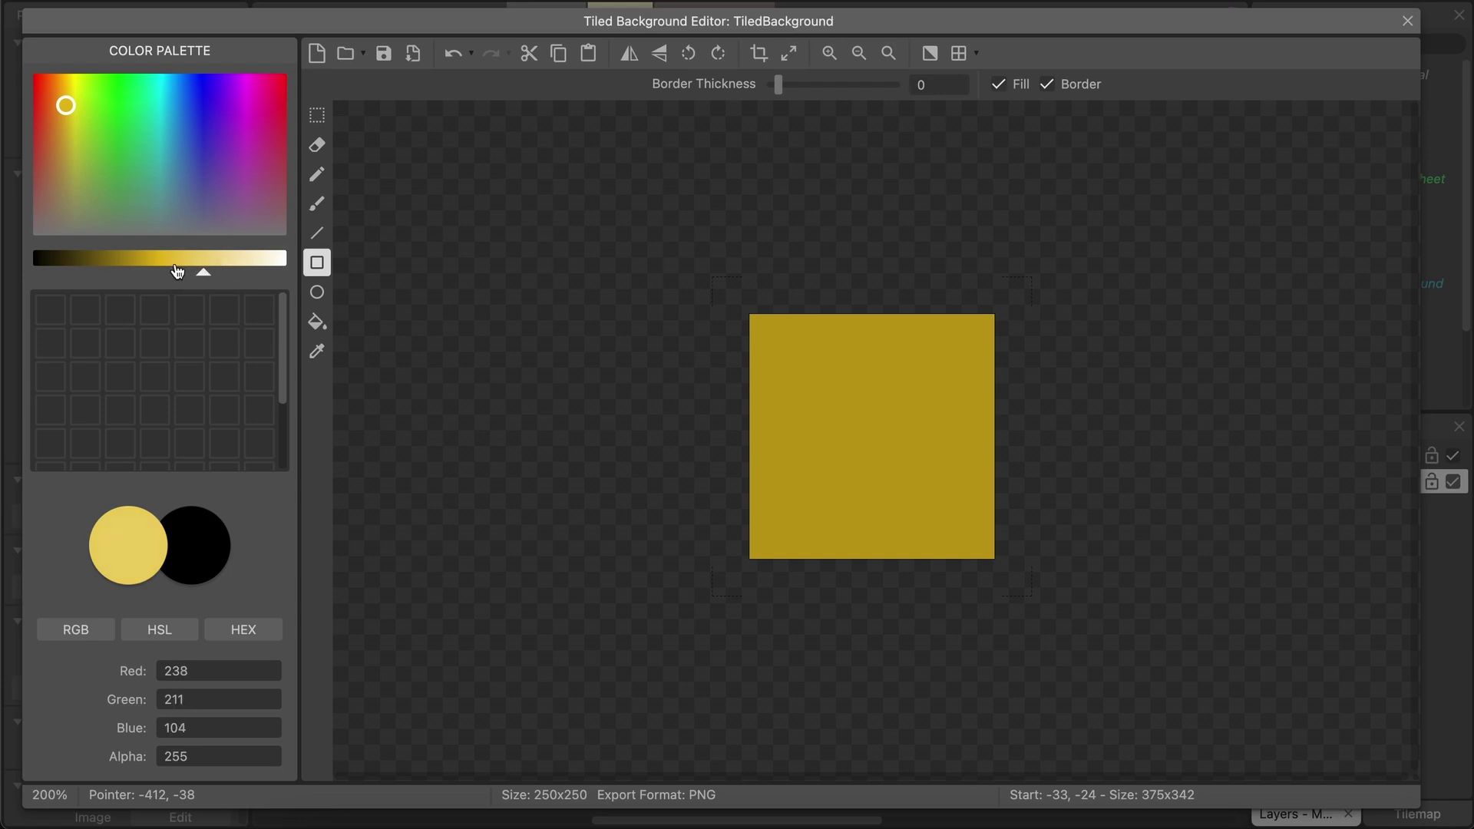
{"action": "left_click_drag", "start_coordinate": [675, 279], "coordinate": [1124, 640]}
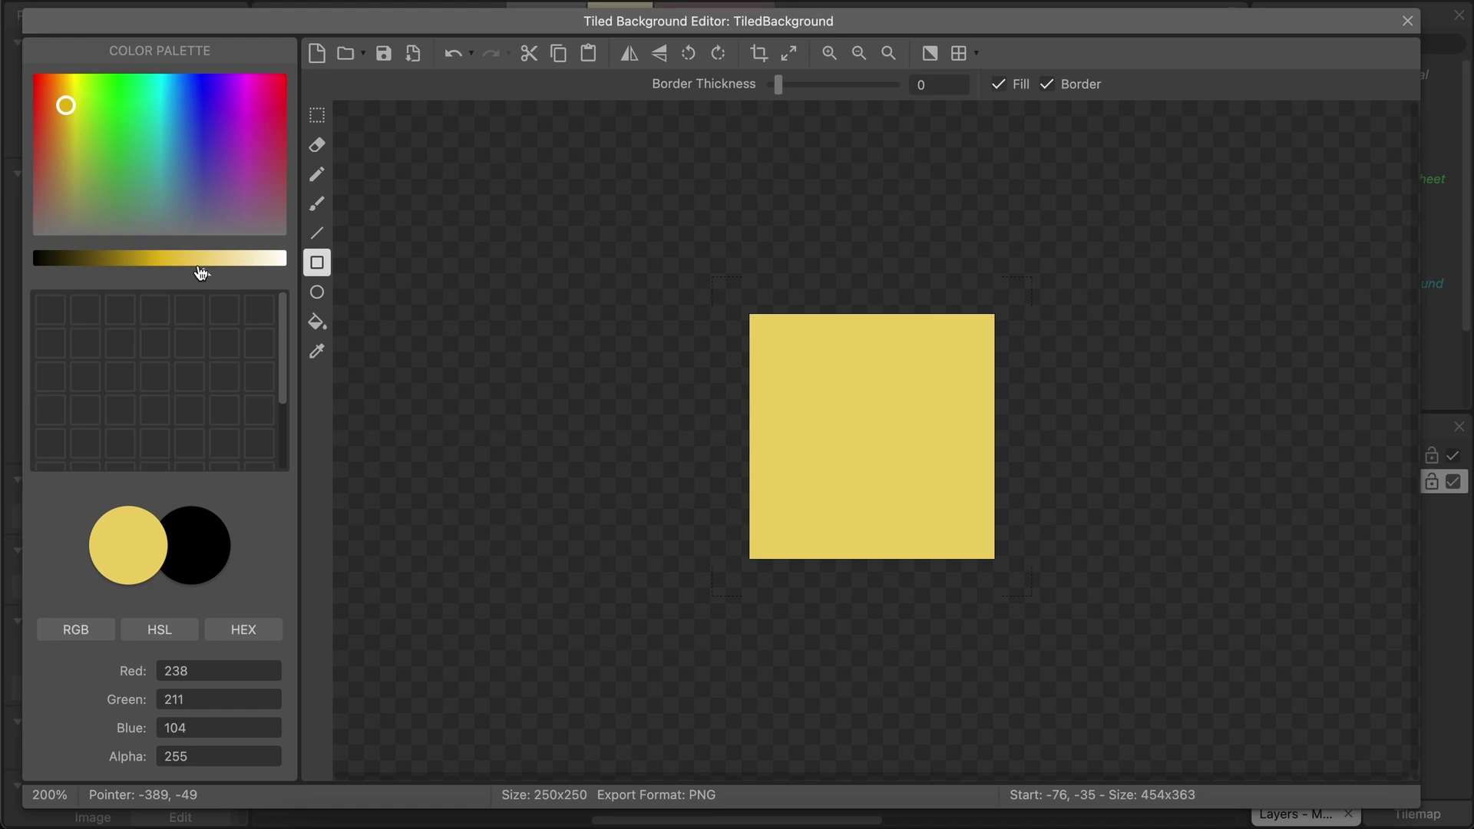
Scatter seven small darker yellow rectangles (233, 198, 59) over the tile and close the image editor.
{"action": "left_click_drag", "start_coordinate": [201, 273], "coordinate": [183, 276]}
{"action": "left_click_drag", "start_coordinate": [791, 359], "coordinate": [797, 364]}
{"action": "left_click_drag", "start_coordinate": [893, 317], "coordinate": [933, 335]}
{"action": "left_click_drag", "start_coordinate": [943, 408], "coordinate": [964, 436]}
{"action": "left_click_drag", "start_coordinate": [866, 431], "coordinate": [893, 456]}
{"action": "left_click_drag", "start_coordinate": [740, 444], "coordinate": [772, 486]}
{"action": "left_click_drag", "start_coordinate": [817, 570], "coordinate": [847, 548]}
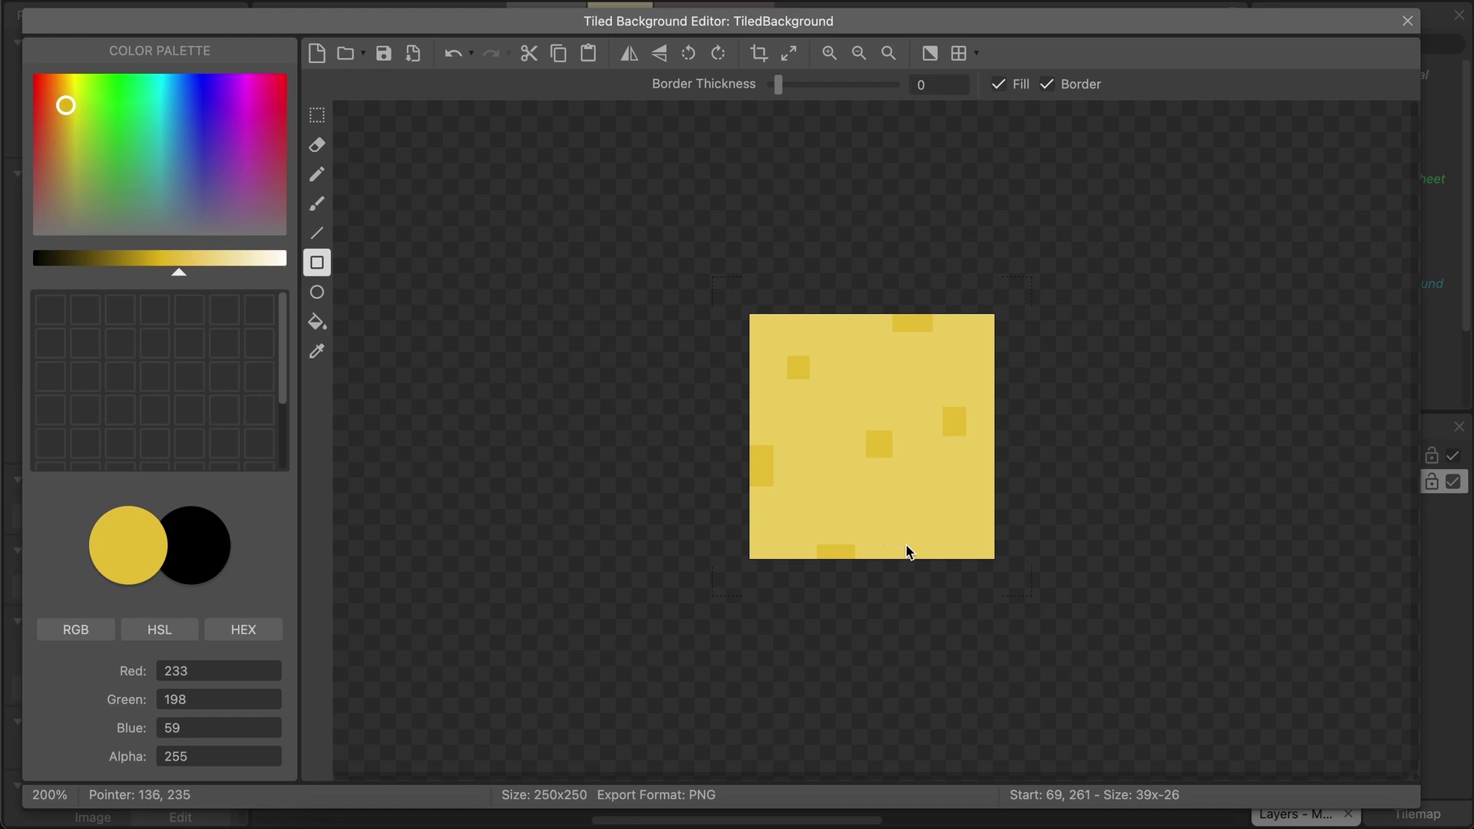
{"action": "left_click_drag", "start_coordinate": [946, 525], "coordinate": [967, 546]}
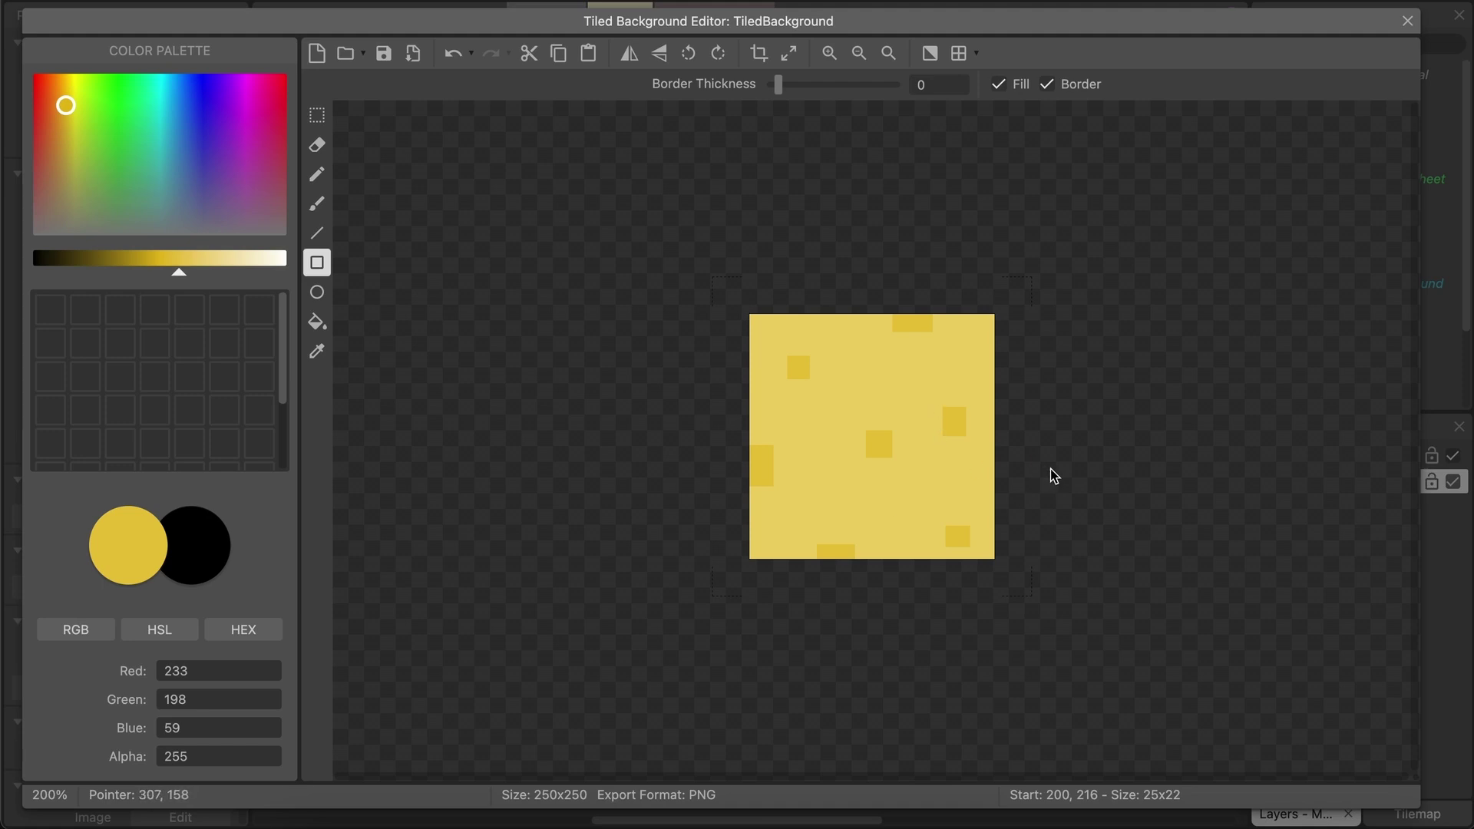
{"action": "left_click", "coordinate": [1407, 21]}
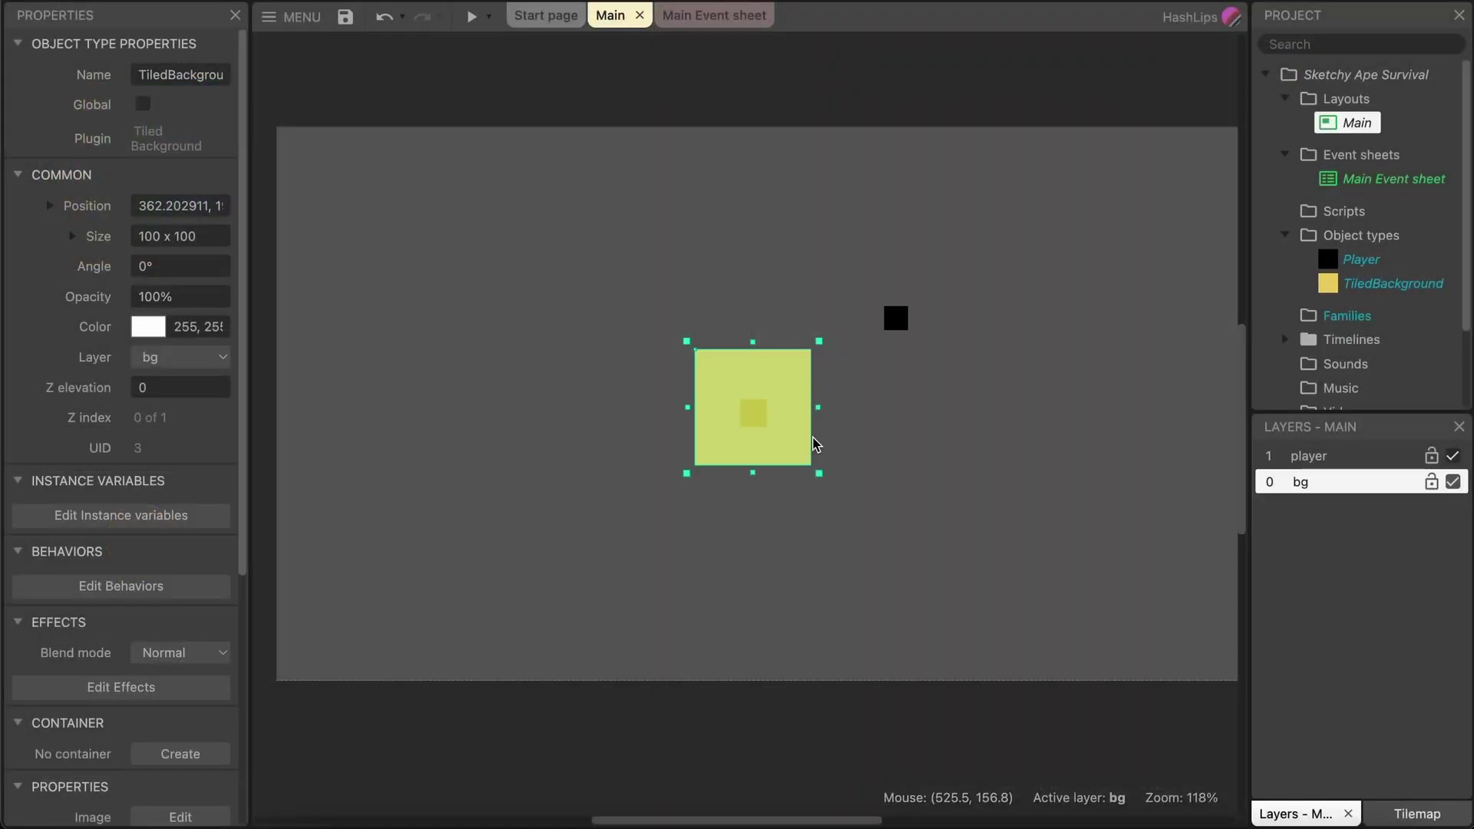
{"action": "left_click", "coordinate": [905, 480]}
{"action": "left_click", "coordinate": [753, 417]}
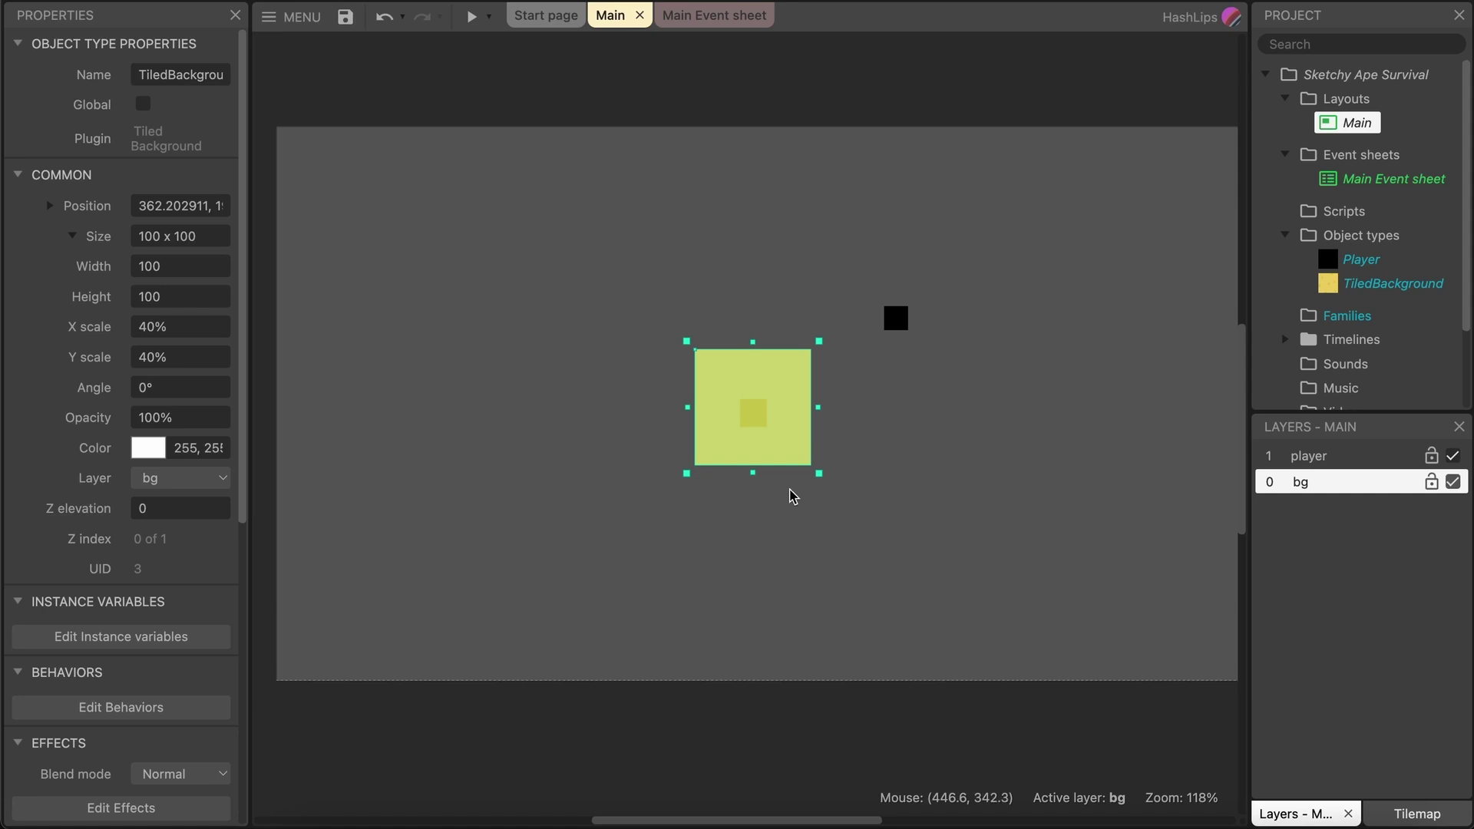
{"action": "left_click", "coordinate": [875, 477]}
{"action": "left_click", "coordinate": [772, 420]}
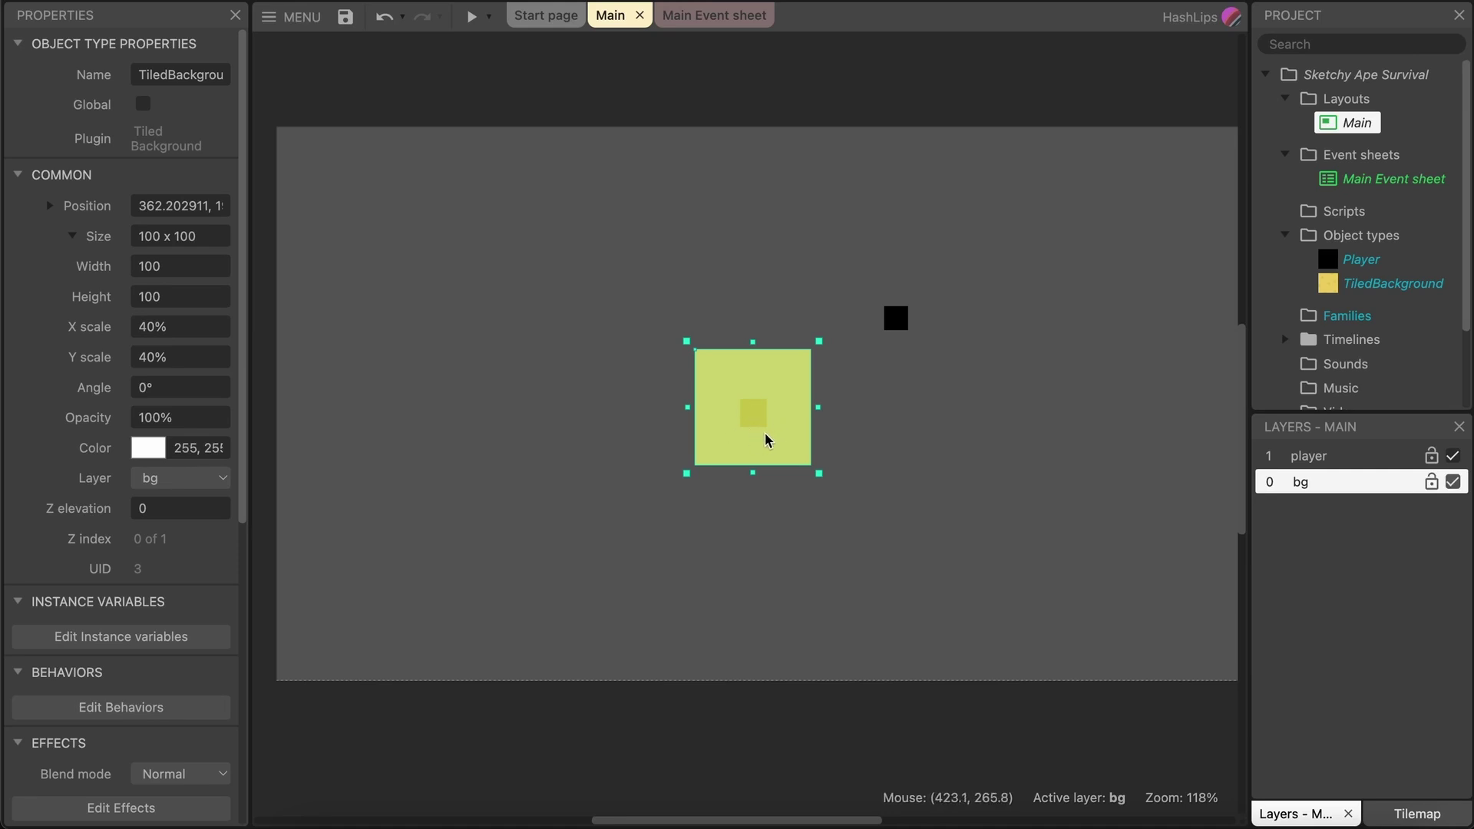
Rename the tiled background object type to Sand.
{"action": "left_click", "coordinate": [1394, 285]}
{"action": "right_click", "coordinate": [1395, 286]}
{"action": "left_click", "coordinate": [1231, 528]}
{"action": "type", "text": "Sand"}
{"action": "key", "text": "Return"}
{"action": "left_click", "coordinate": [931, 500]}
Set the Sand object's image scale to 10% in both X and Y.
{"action": "left_click", "coordinate": [739, 409]}
{"action": "scroll", "coordinate": [183, 406], "scroll_direction": "down", "scroll_amount": 6}
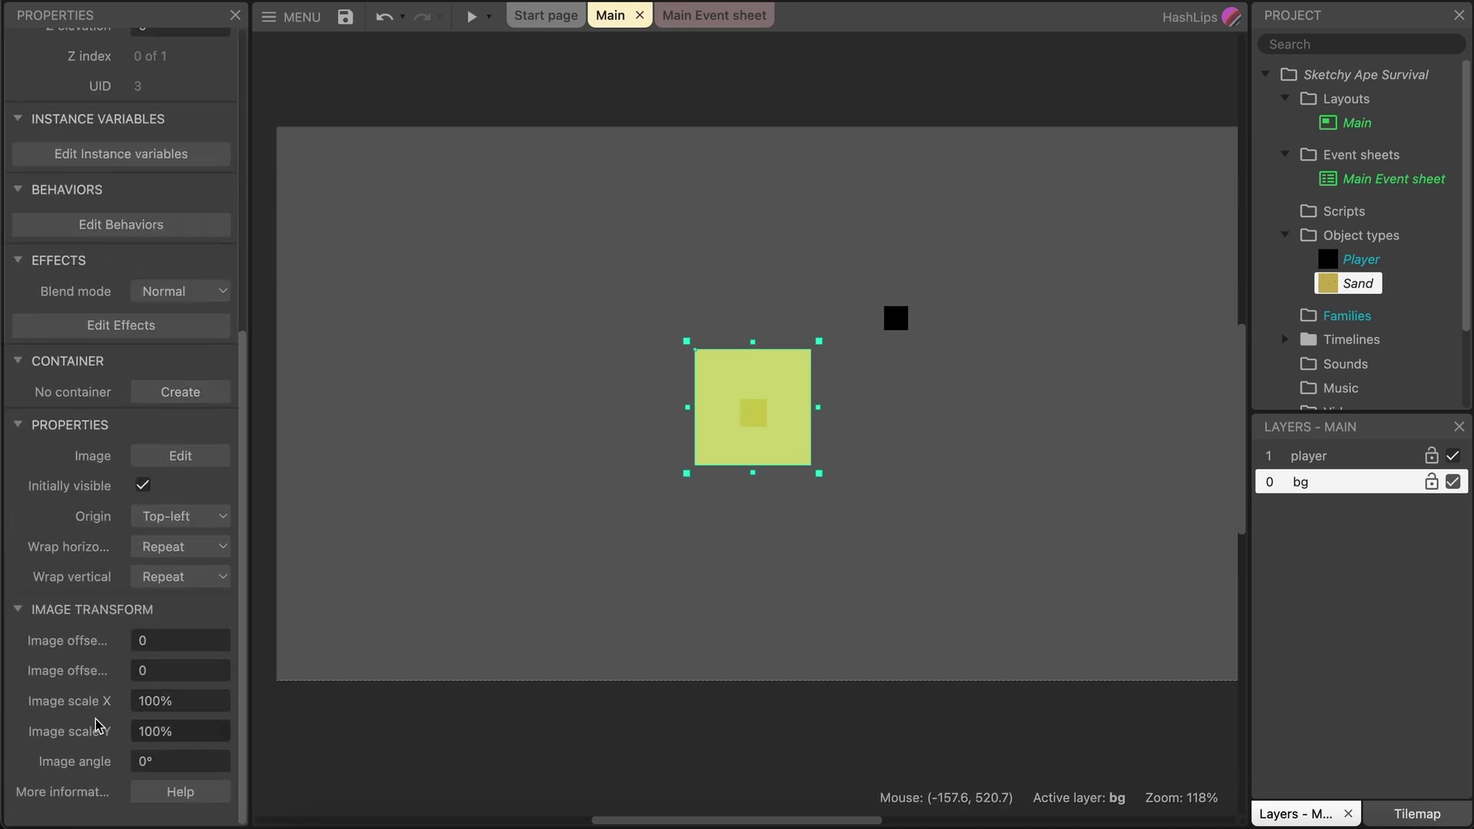
{"action": "left_click", "coordinate": [183, 700]}
{"action": "double_click", "coordinate": [221, 704]}
{"action": "type", "text": "10"}
{"action": "key", "text": "Tab"}
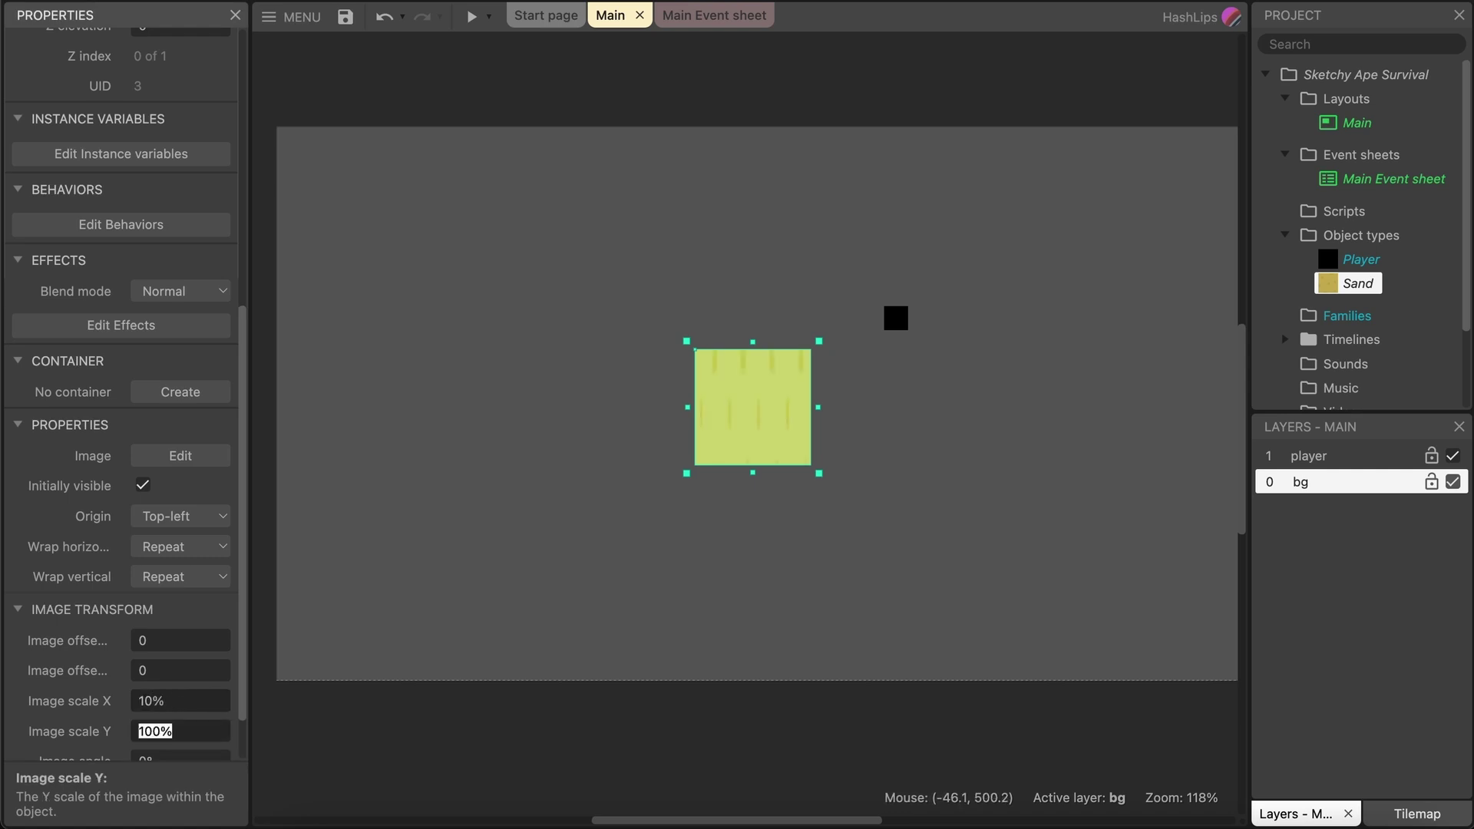
{"action": "type", "text": "10"}
{"action": "key", "text": "Tab"}
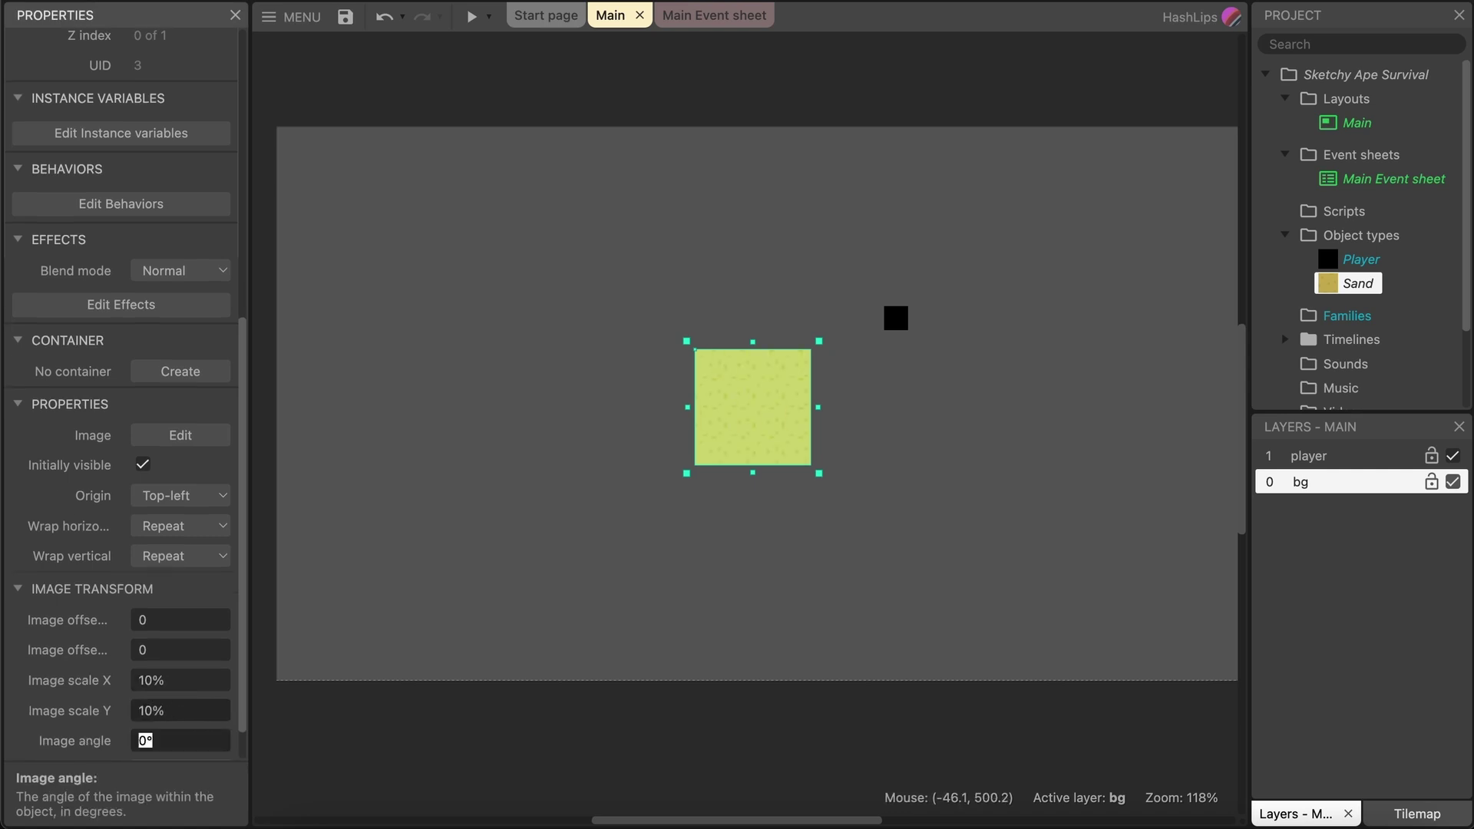
{"action": "left_click", "coordinate": [781, 574]}
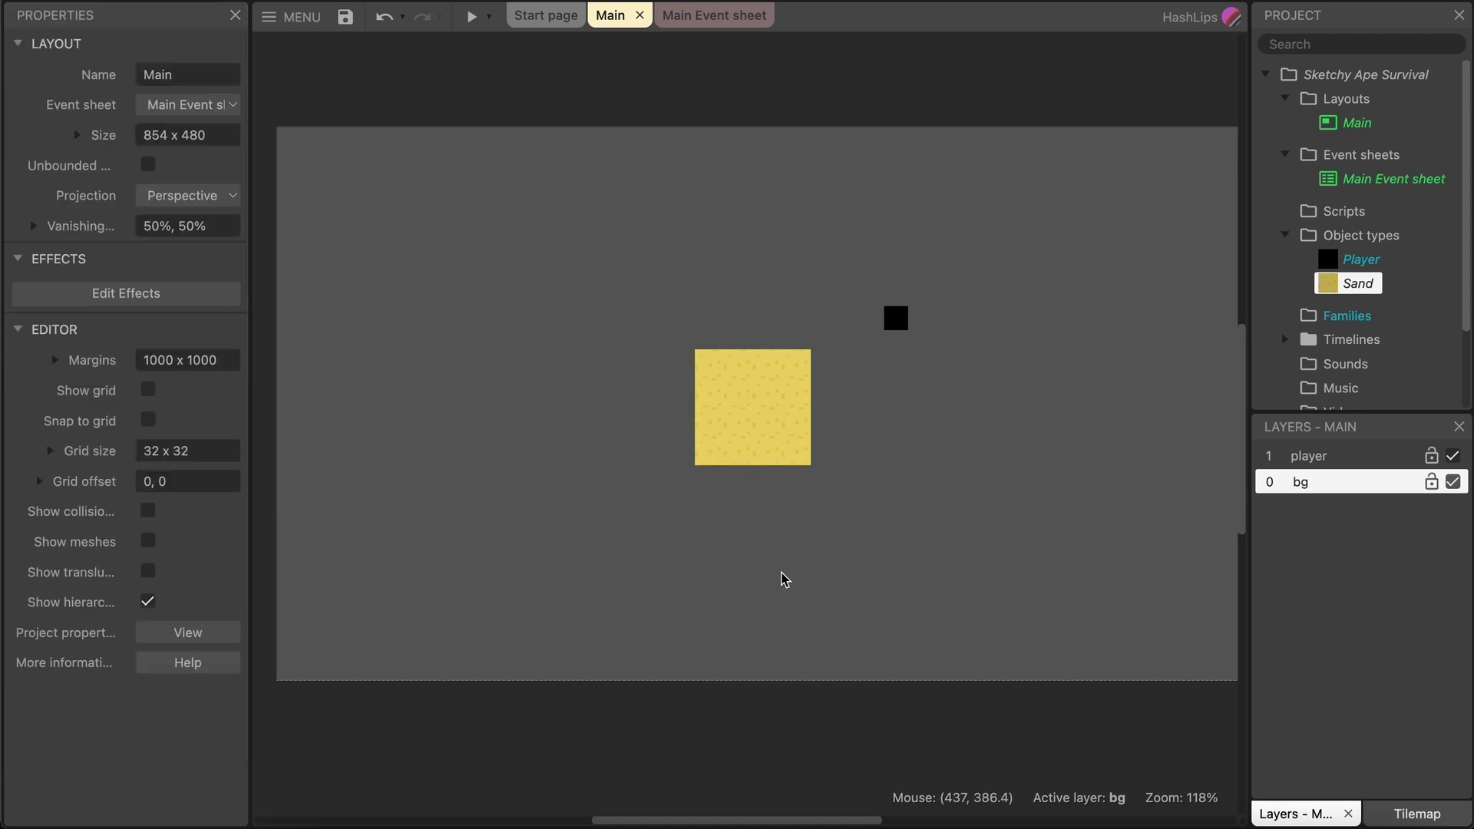
Stretch the Sand background down to just above the layout's lower edge and widen it to the right.
{"action": "left_click", "coordinate": [775, 421]}
{"action": "left_click", "coordinate": [751, 470]}
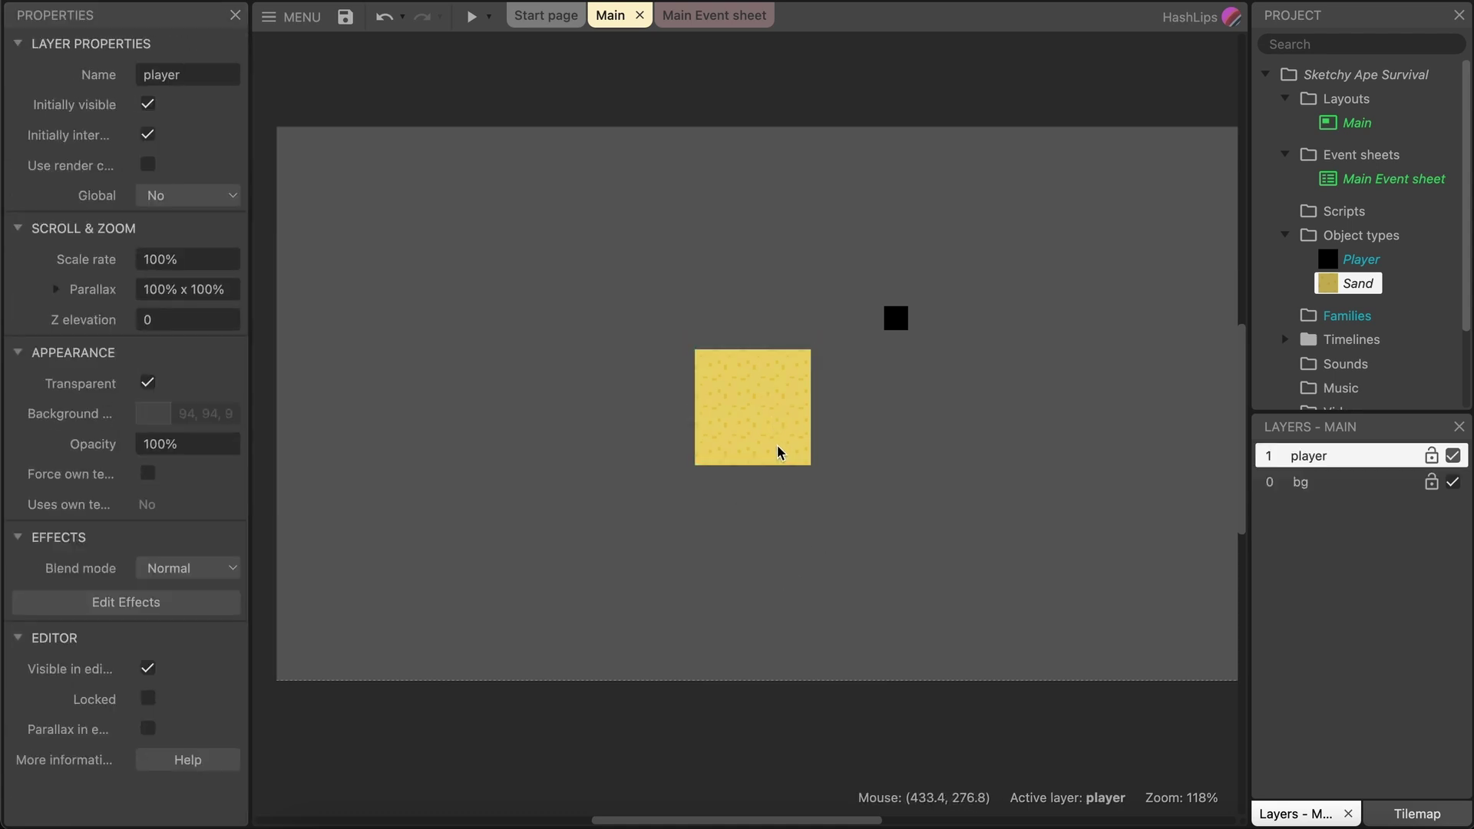
{"action": "scroll", "coordinate": [748, 408], "scroll_direction": "up", "scroll_amount": 5, "text": "ctrl"}
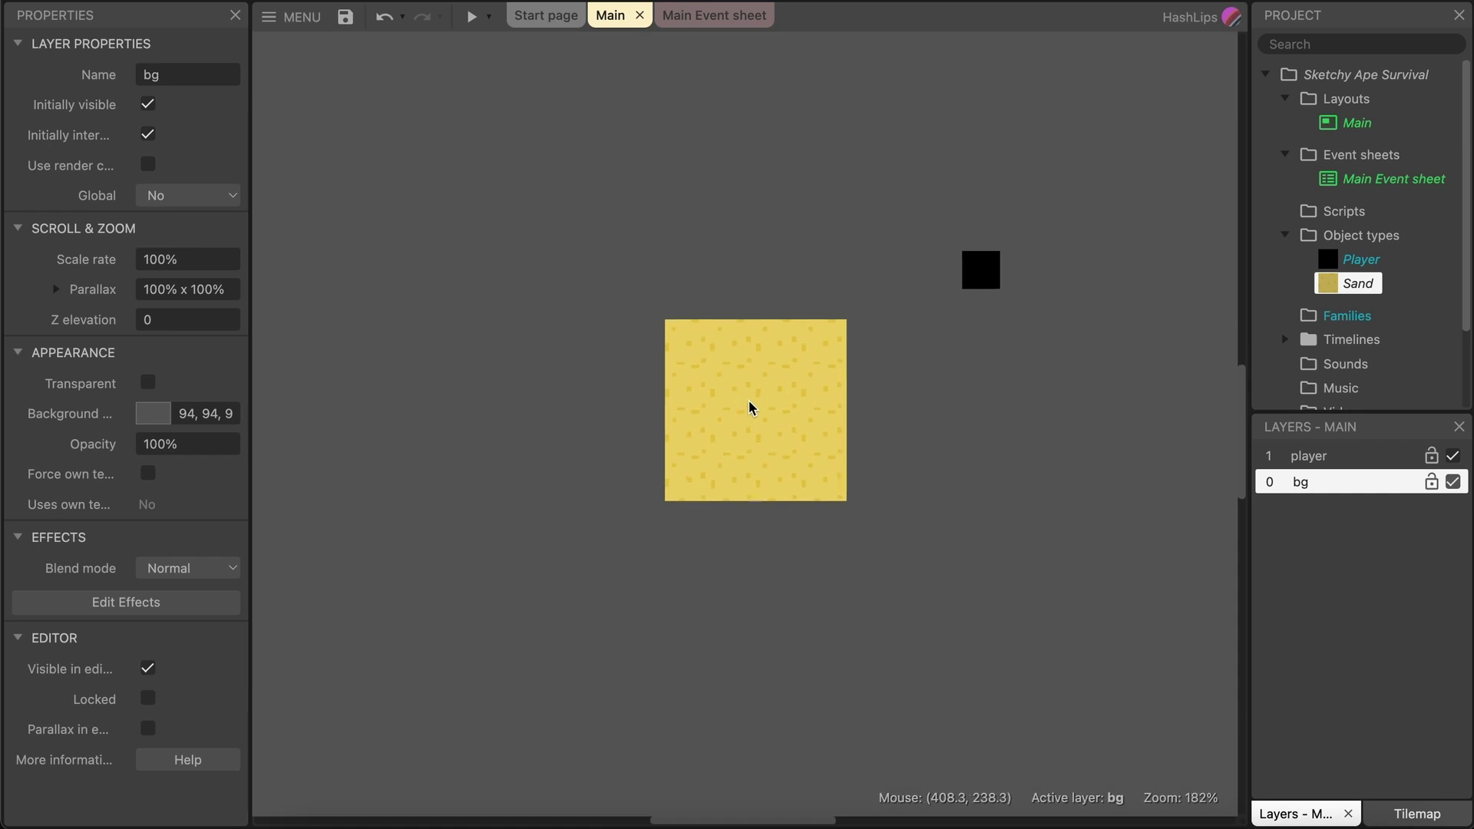
{"action": "scroll", "coordinate": [750, 407], "scroll_direction": "down", "scroll_amount": 7, "text": "ctrl"}
{"action": "left_click", "coordinate": [765, 417]}
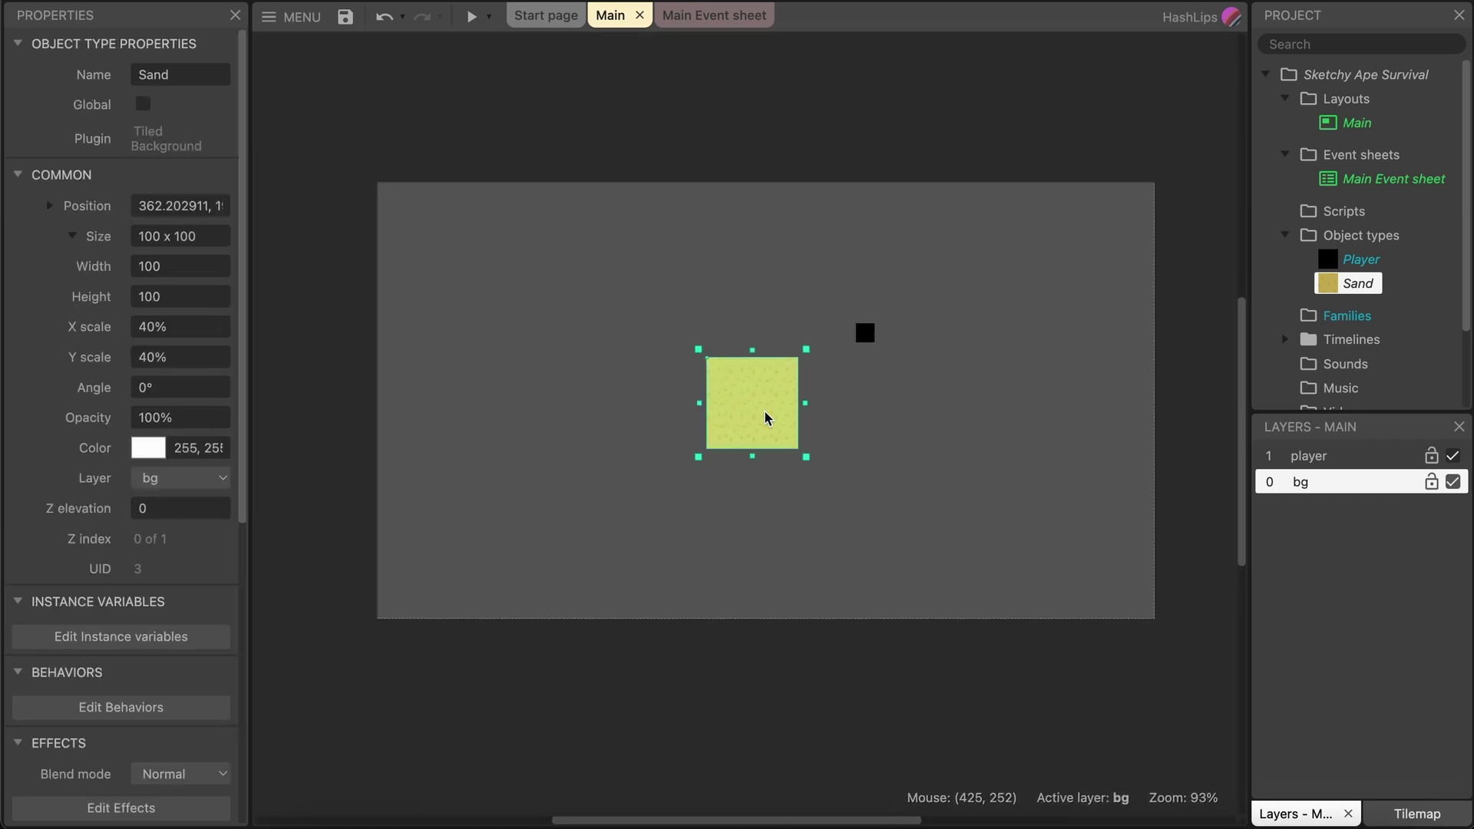
{"action": "left_click_drag", "start_coordinate": [755, 459], "coordinate": [757, 622]}
{"action": "left_click_drag", "start_coordinate": [808, 499], "coordinate": [1029, 534]}
{"action": "left_click", "coordinate": [1062, 577]}
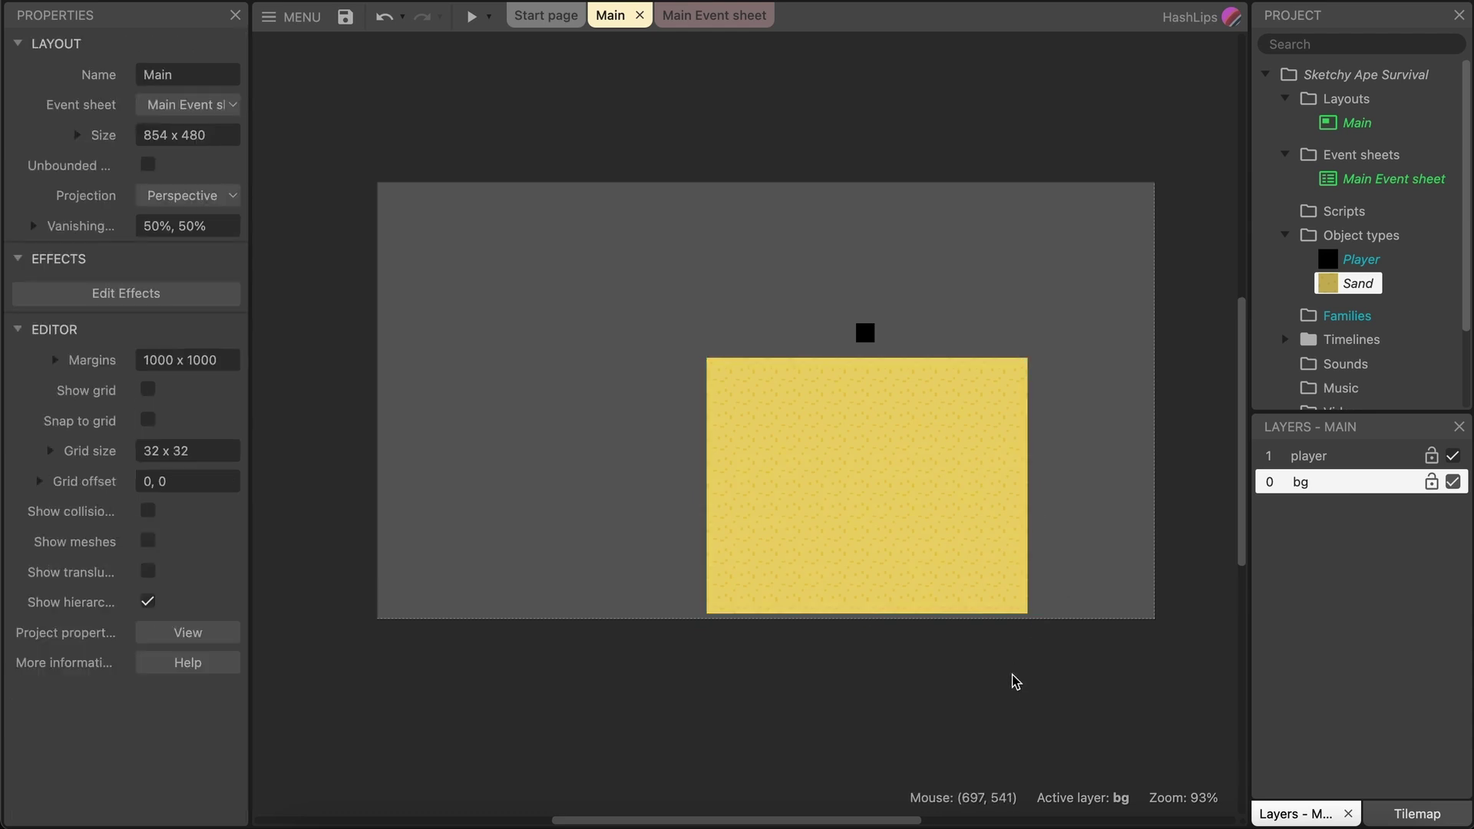
Extend the Sand background's opposite corners slightly past the layout's edges so that it covers the whole layout.
{"action": "left_click", "coordinate": [960, 576]}
{"action": "left_click_drag", "start_coordinate": [1040, 625], "coordinate": [1169, 633]}
{"action": "left_click_drag", "start_coordinate": [699, 350], "coordinate": [509, 172]}
{"action": "left_click", "coordinate": [698, 121]}
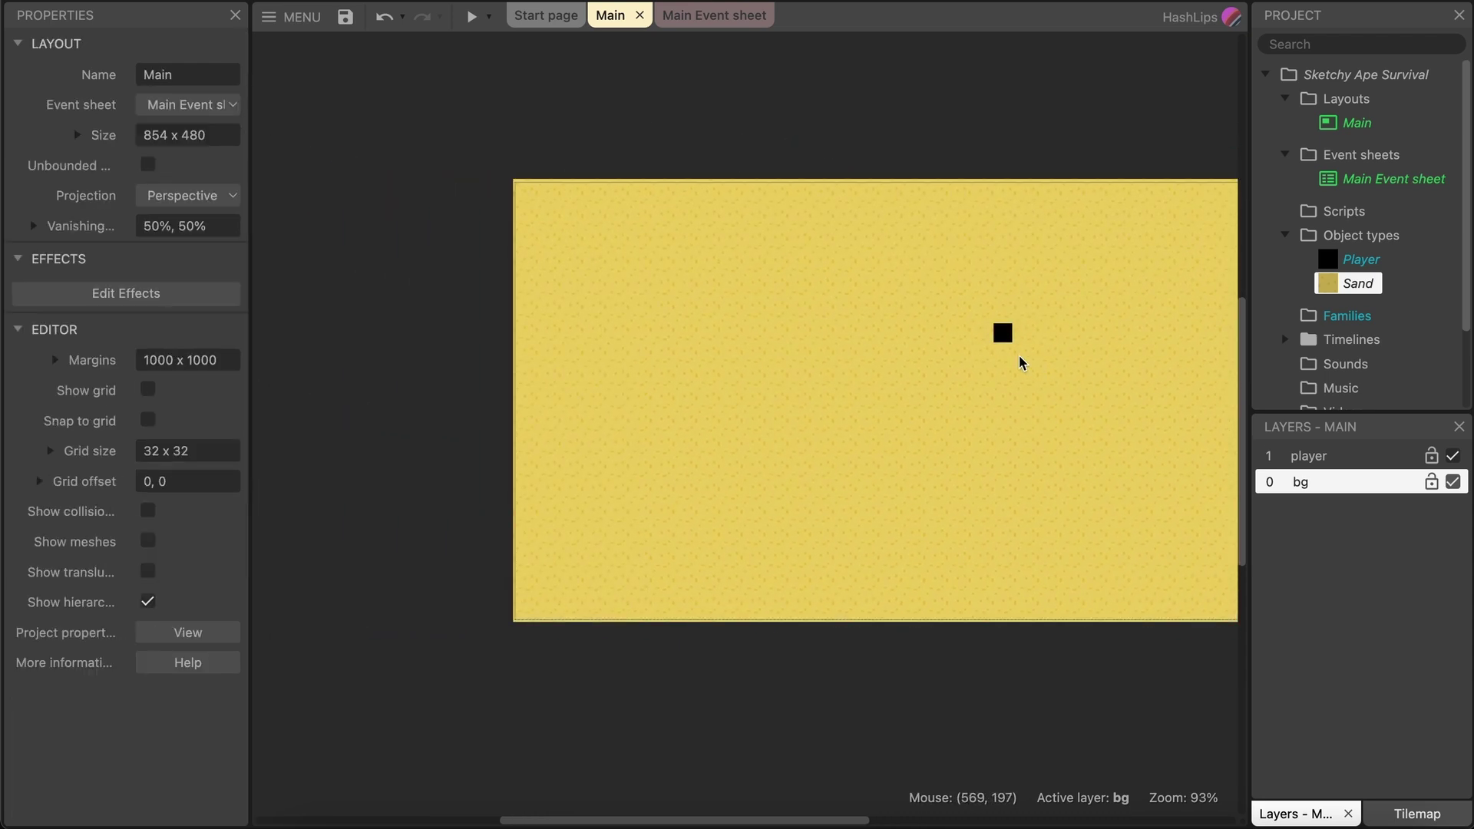
Lock the bg layer so that the Sand background cannot be selected in the layout.
{"action": "left_click", "coordinate": [1003, 362]}
{"action": "left_click", "coordinate": [1003, 365]}
{"action": "scroll", "coordinate": [1003, 365], "scroll_direction": "up", "scroll_amount": 5}
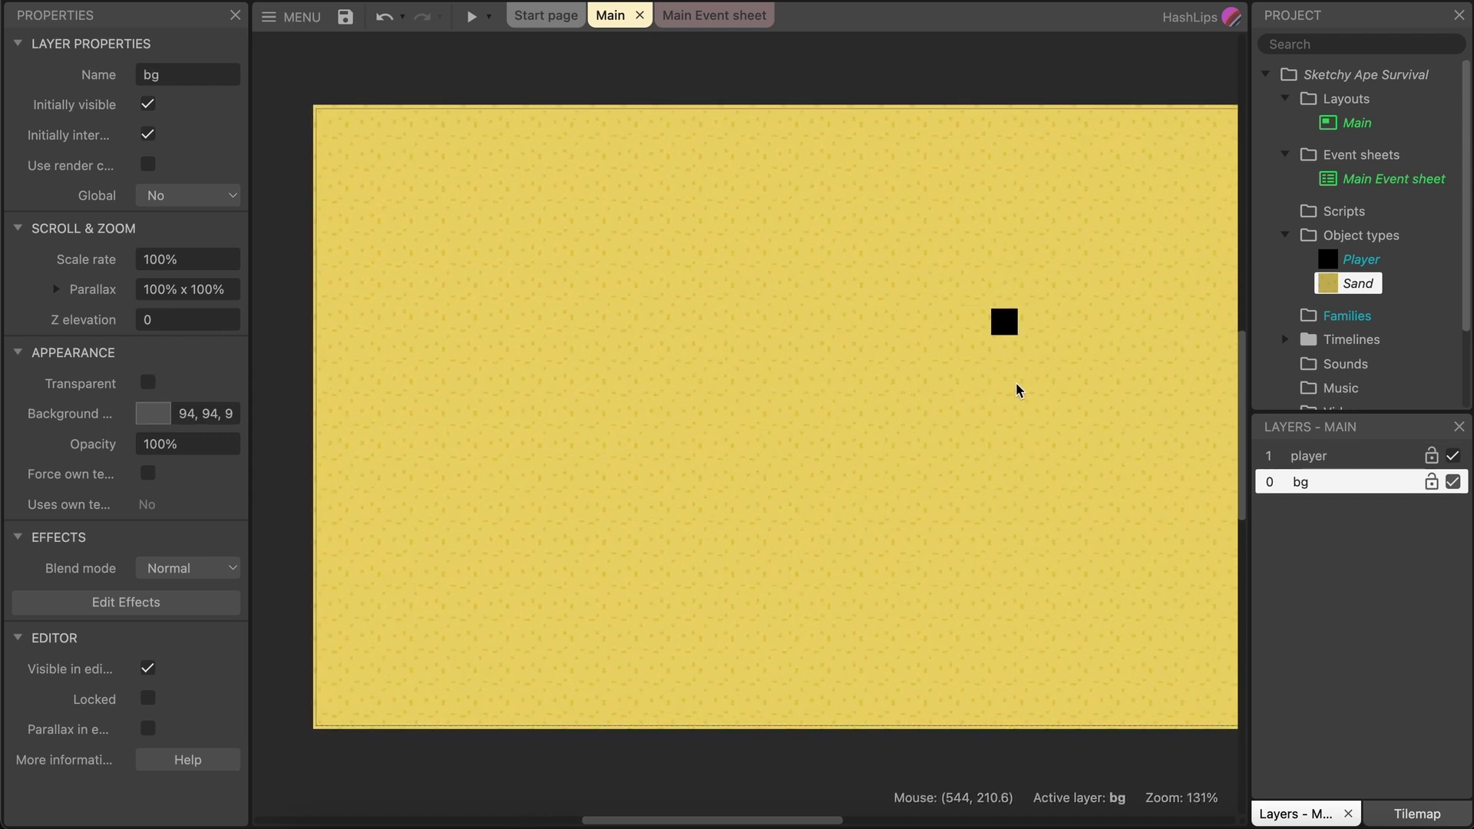
{"action": "left_click", "coordinate": [970, 355]}
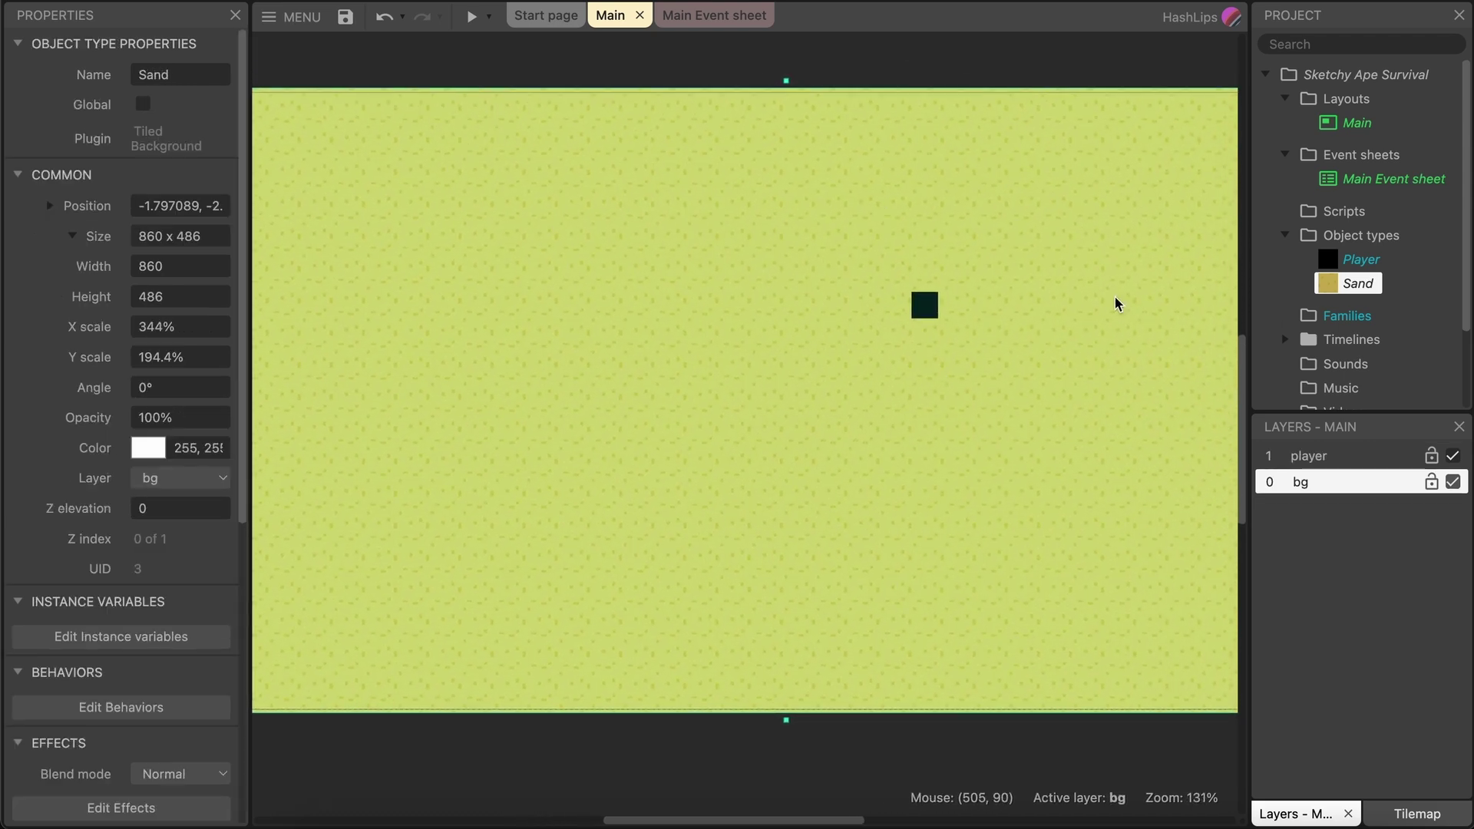
{"action": "left_click", "coordinate": [1431, 482]}
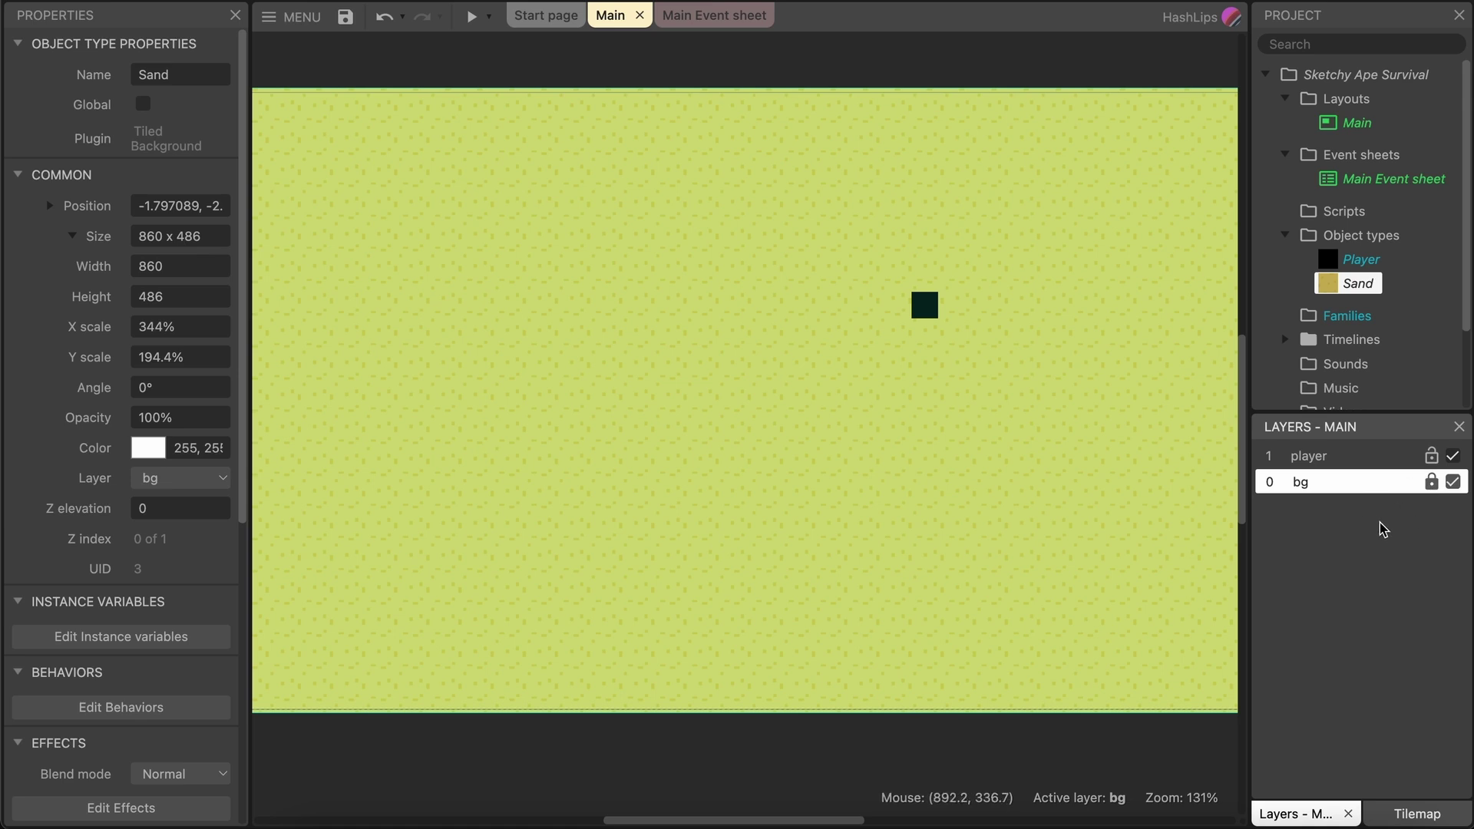
Move the black Player square horizontally towards the middle of the layout, keeping its height, and deselect it.
{"action": "left_click", "coordinate": [958, 388]}
{"action": "left_click_drag", "start_coordinate": [822, 223], "coordinate": [1006, 437]}
{"action": "left_click_drag", "start_coordinate": [935, 307], "coordinate": [813, 307]}
{"action": "left_click", "coordinate": [888, 268]}
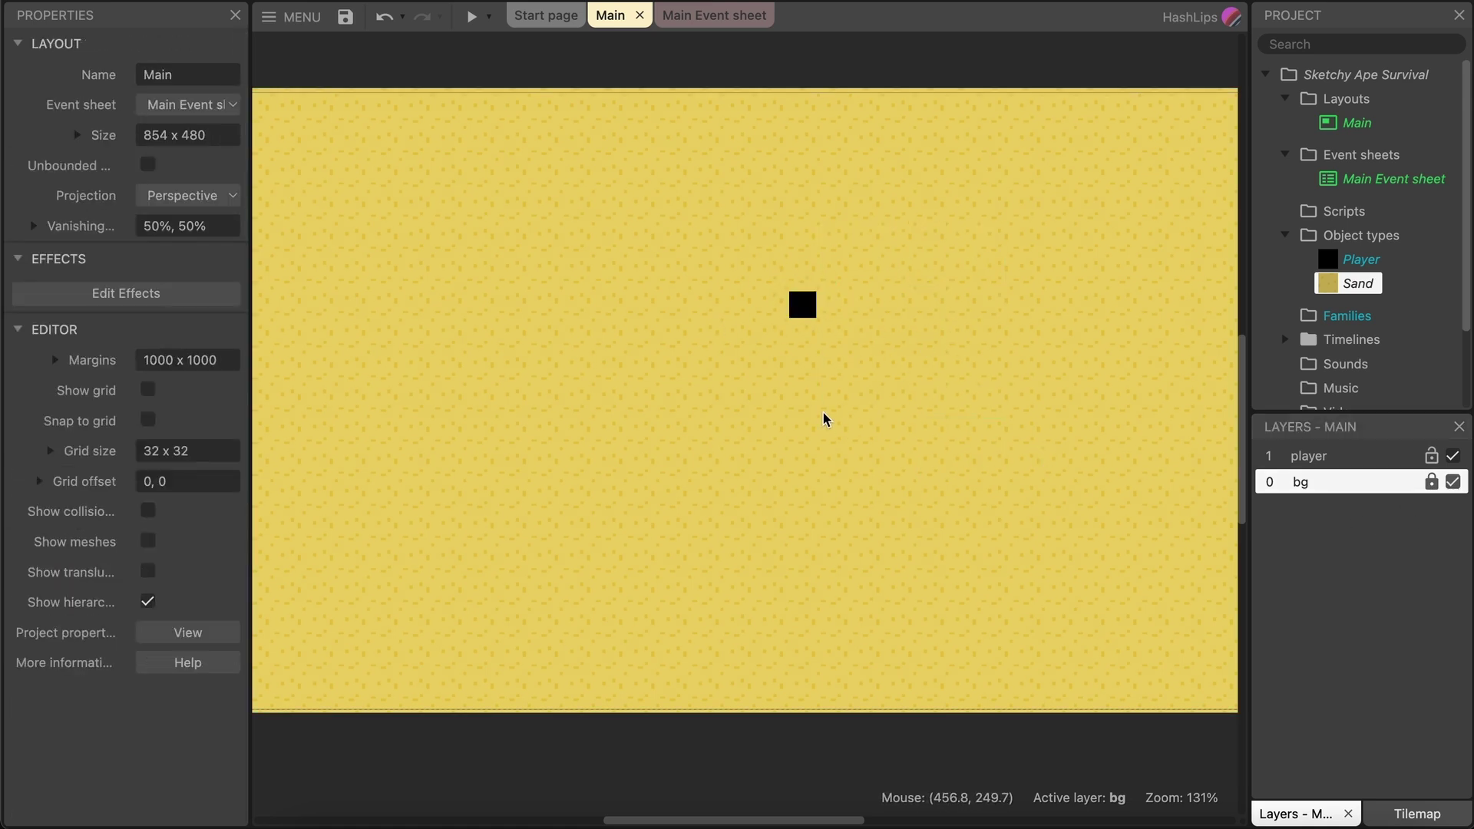
Preview the layout, steer the Player around the sand in all directions, and close the preview.
{"action": "left_click", "coordinate": [472, 17]}
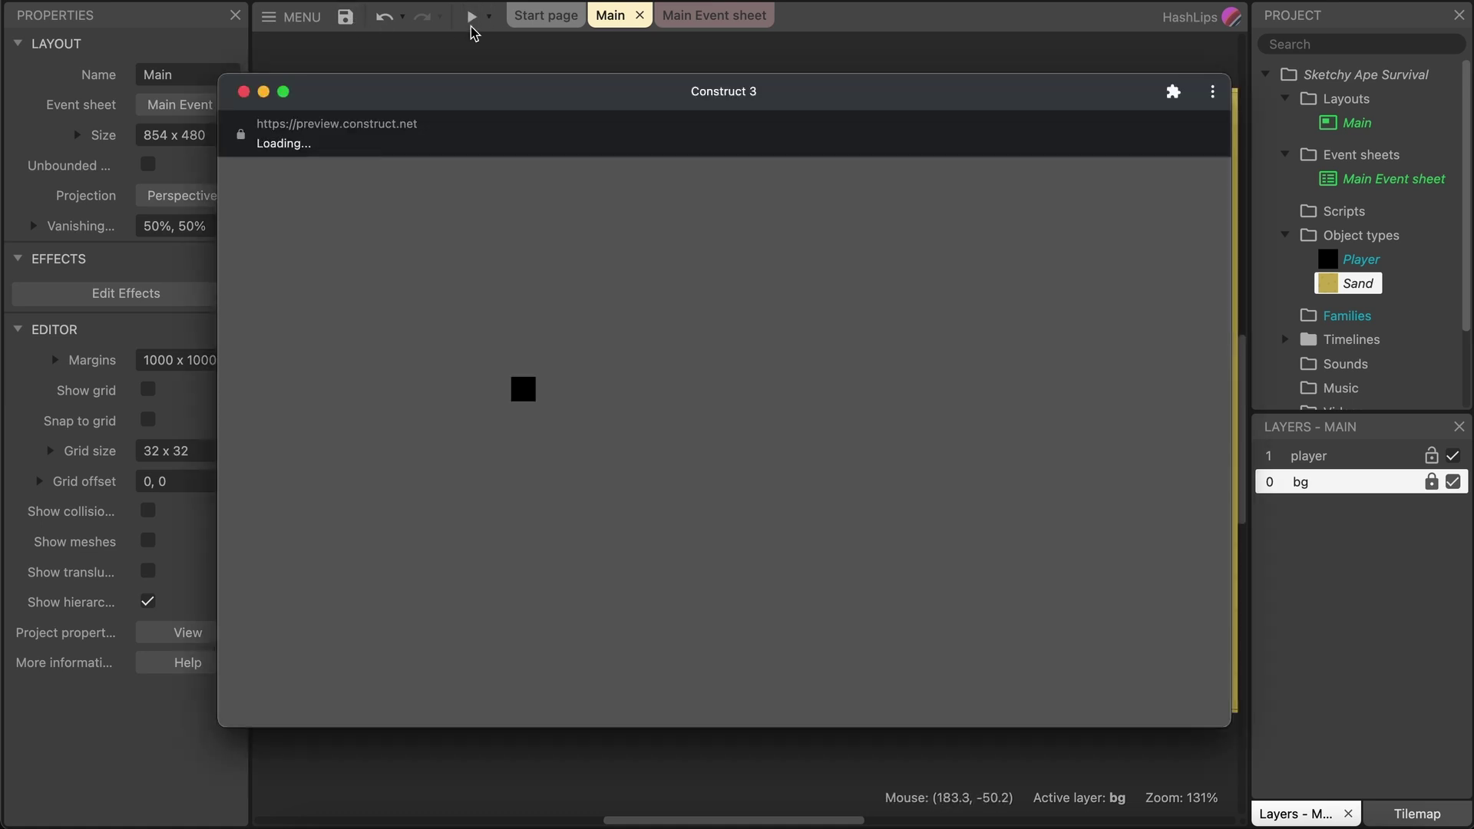
{"action": "key", "text": "Left"}
{"action": "key", "text": "Up"}
{"action": "key", "text": "Right"}
{"action": "key", "text": "Down"}
{"action": "key", "text": "Left"}
{"action": "key", "text": "Down"}
{"action": "key", "text": "Up"}
{"action": "key", "text": "Right"}
{"action": "key", "text": "Right"}
{"action": "key", "text": "Up"}
{"action": "key", "text": "Down"}
{"action": "key", "text": "Right"}
{"action": "key", "text": "Right"}
{"action": "key", "text": "Left"}
{"action": "key", "text": "Down"}
{"action": "key", "text": "Up"}
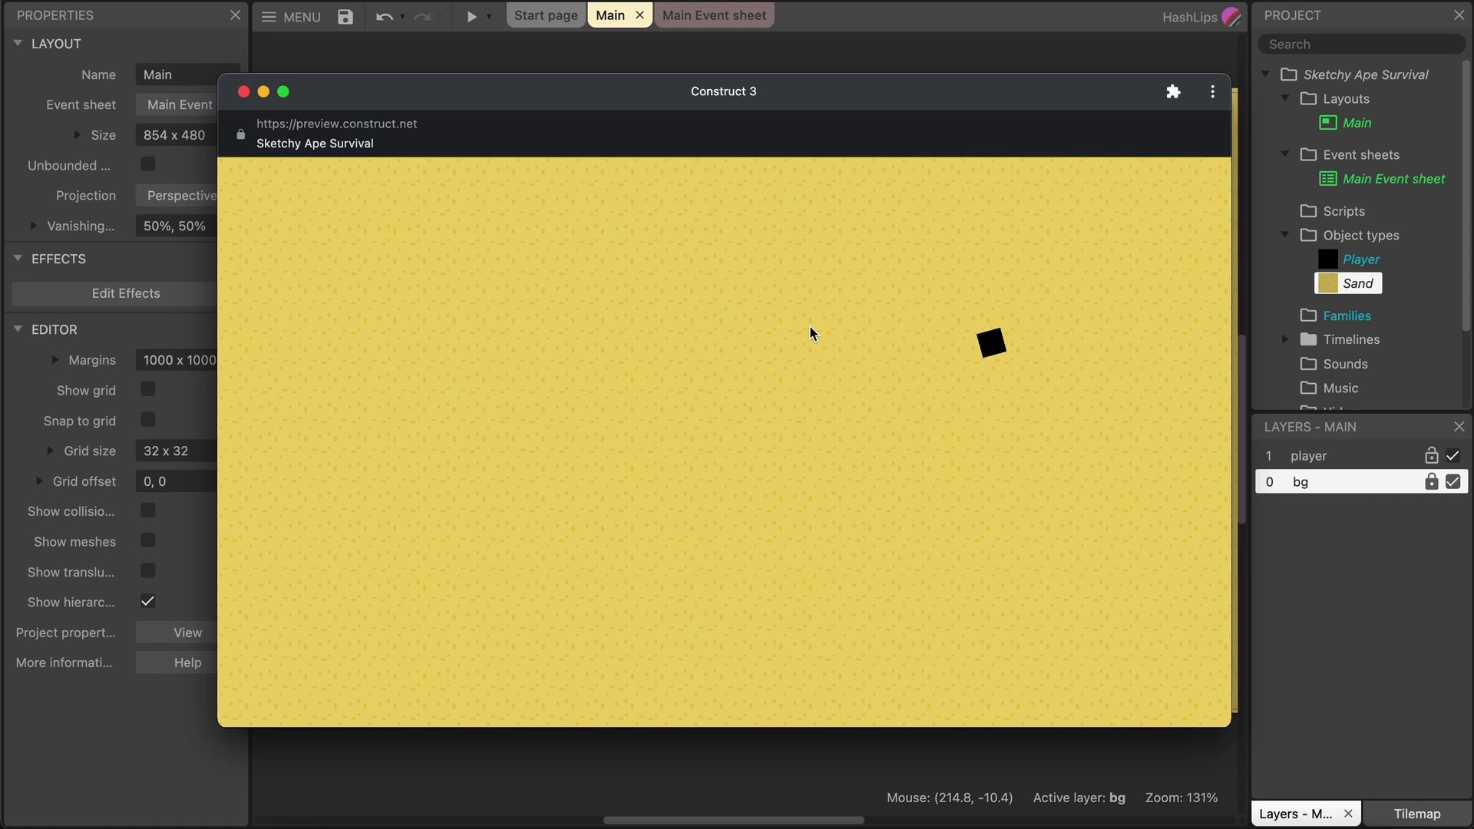
{"action": "key", "text": "super+w"}
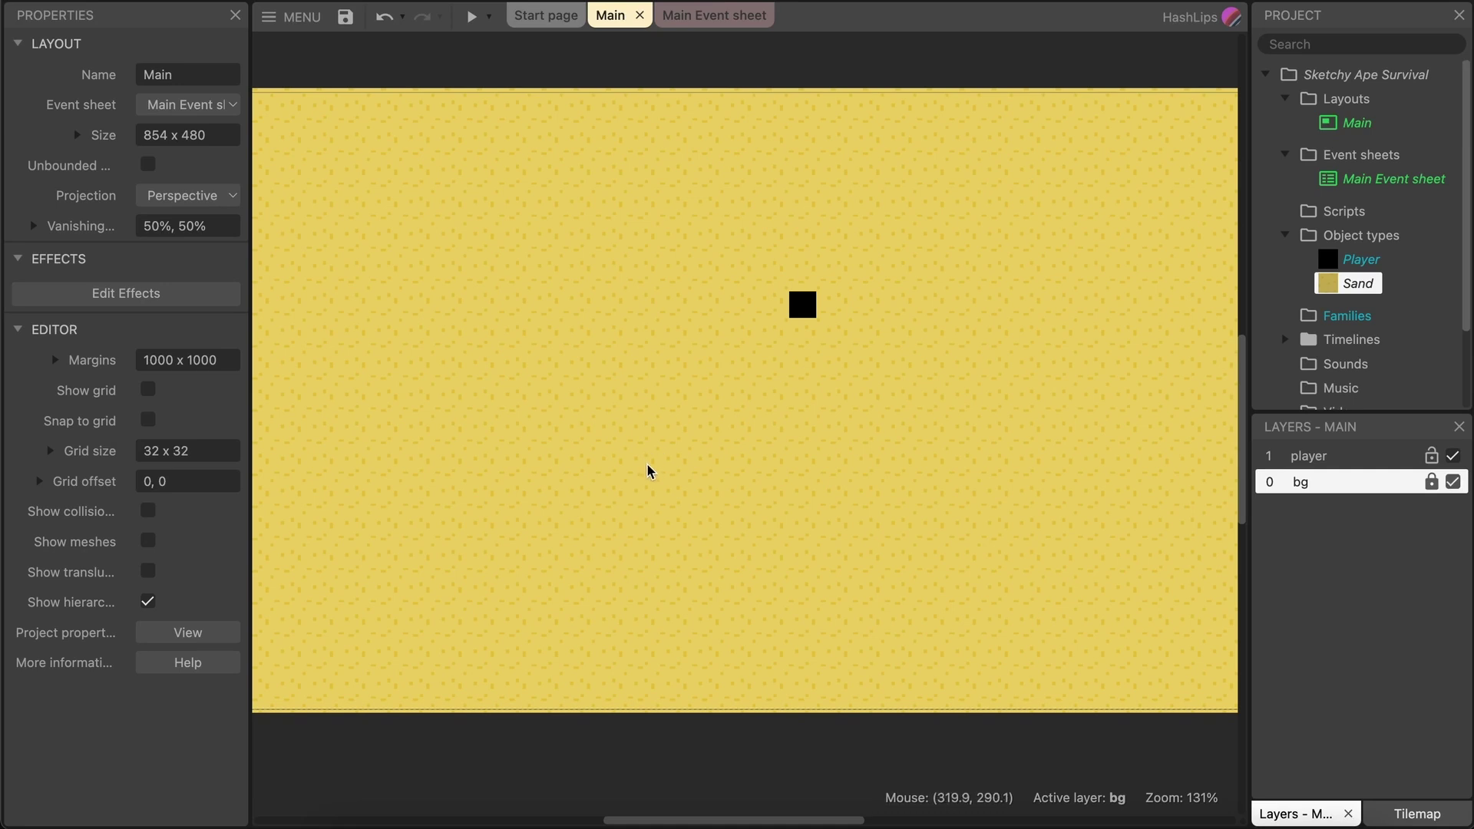
Replace the Player sprite's image with ape.png from the Desktop.
{"action": "left_click", "coordinate": [810, 314]}
{"action": "double_click", "coordinate": [810, 315]}
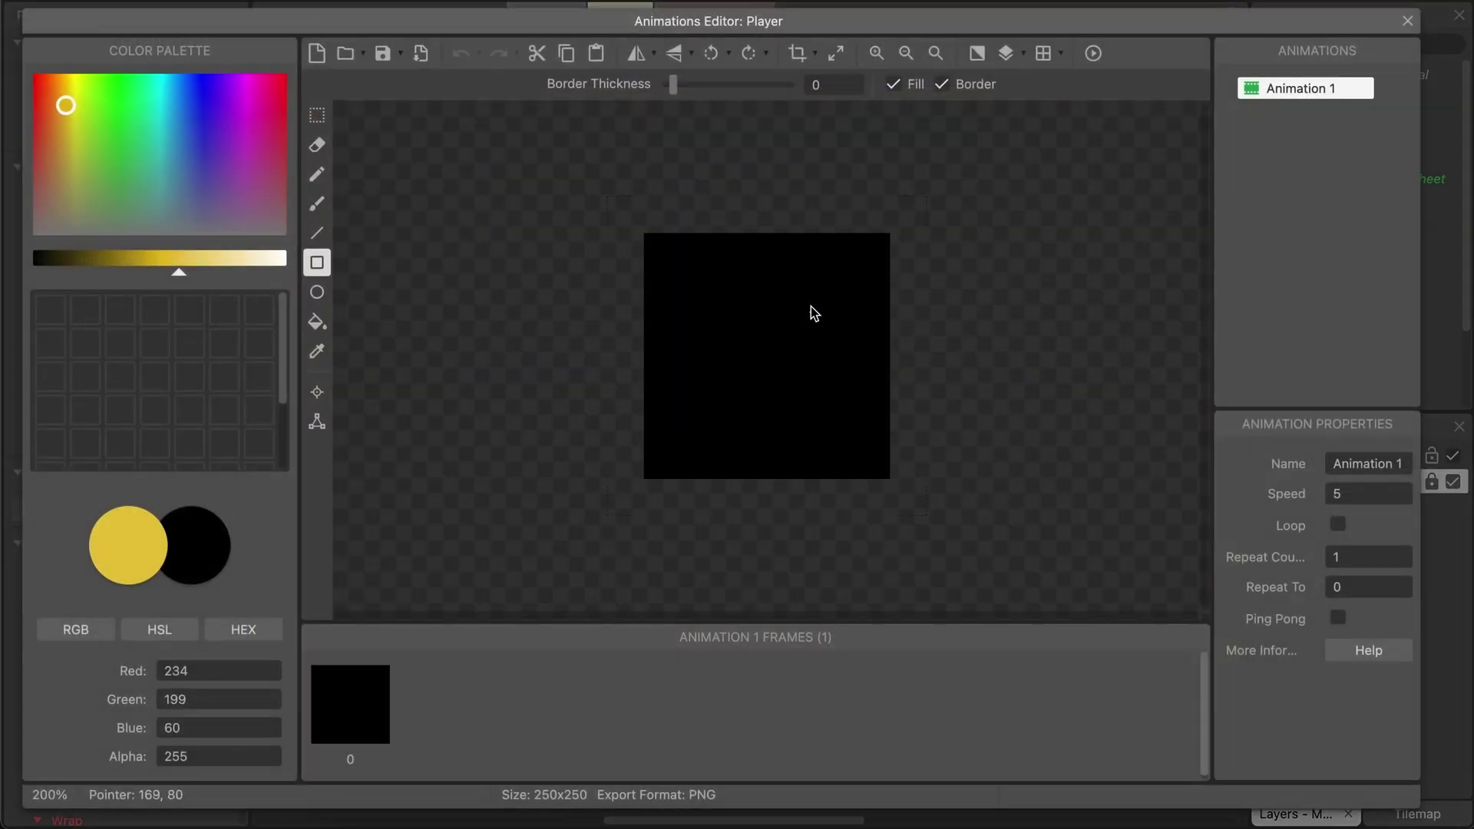
{"action": "left_click", "coordinate": [345, 53]}
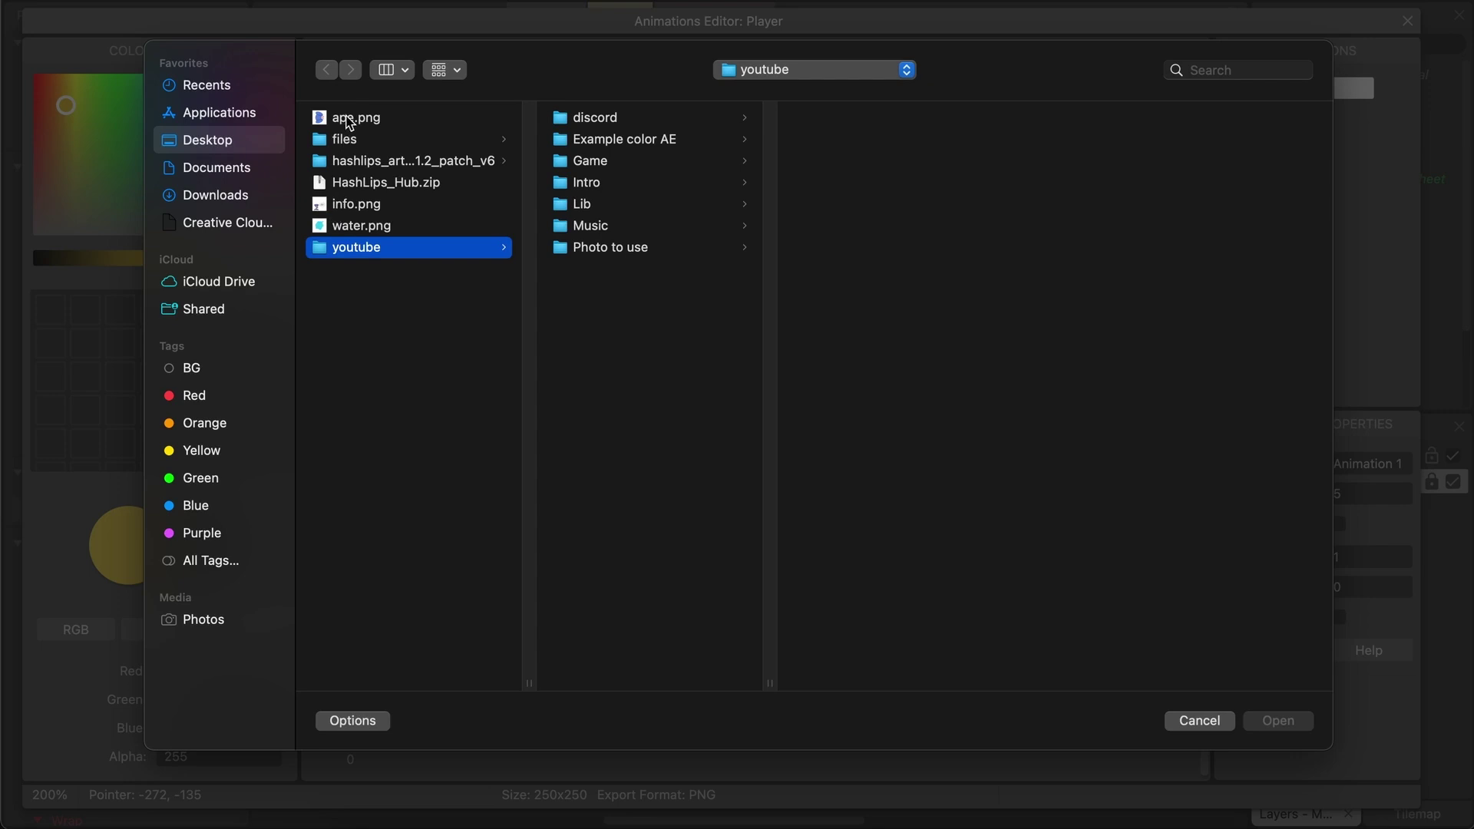
{"action": "left_click", "coordinate": [349, 119]}
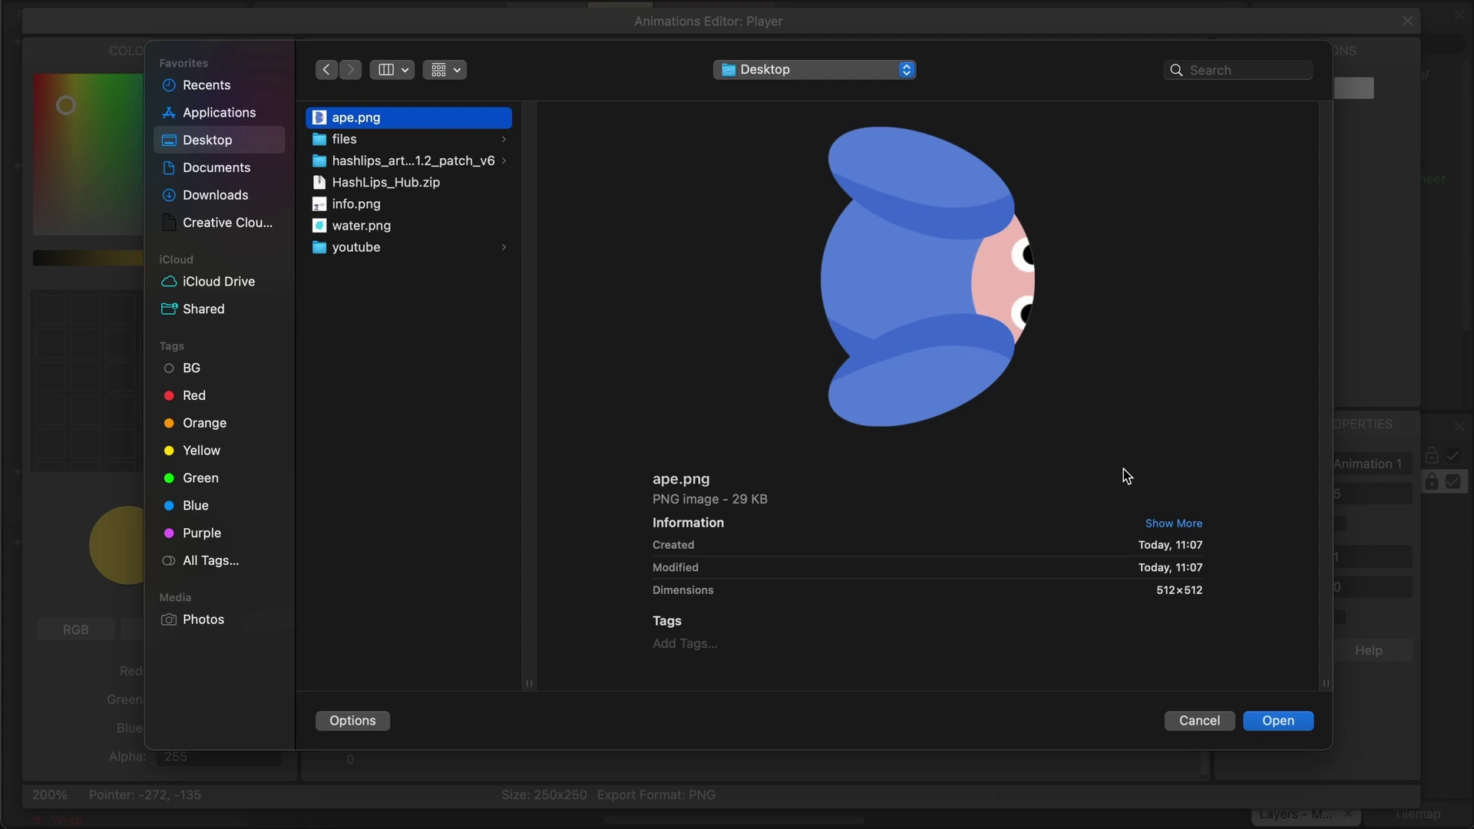
{"action": "left_click", "coordinate": [1301, 724]}
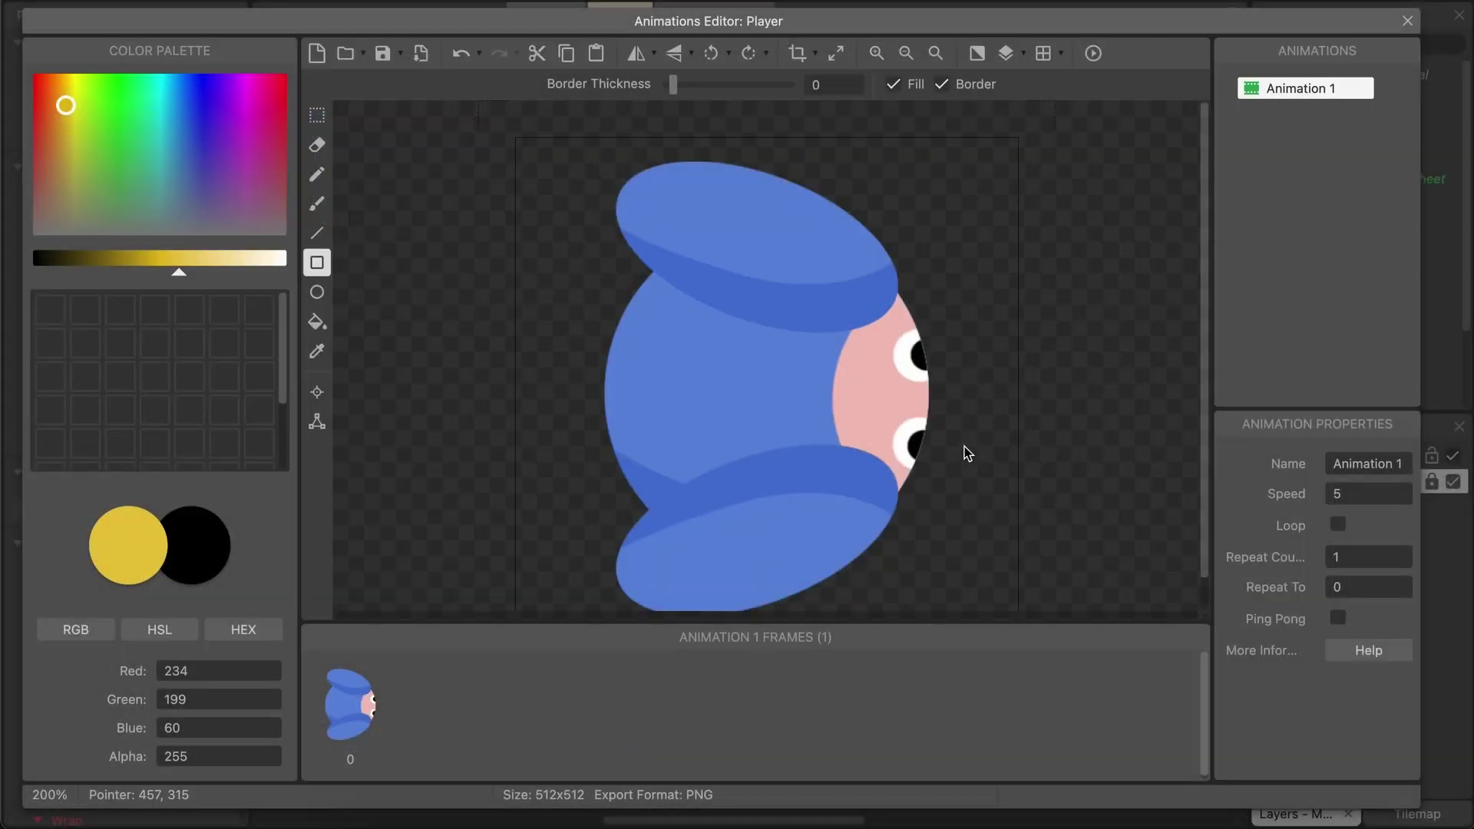
Try pulling the Player's two rear collision polygon points out to the arms, and reset the shape with Guess the polygon shape.
{"action": "scroll", "coordinate": [877, 391], "scroll_direction": "down", "scroll_amount": 1}
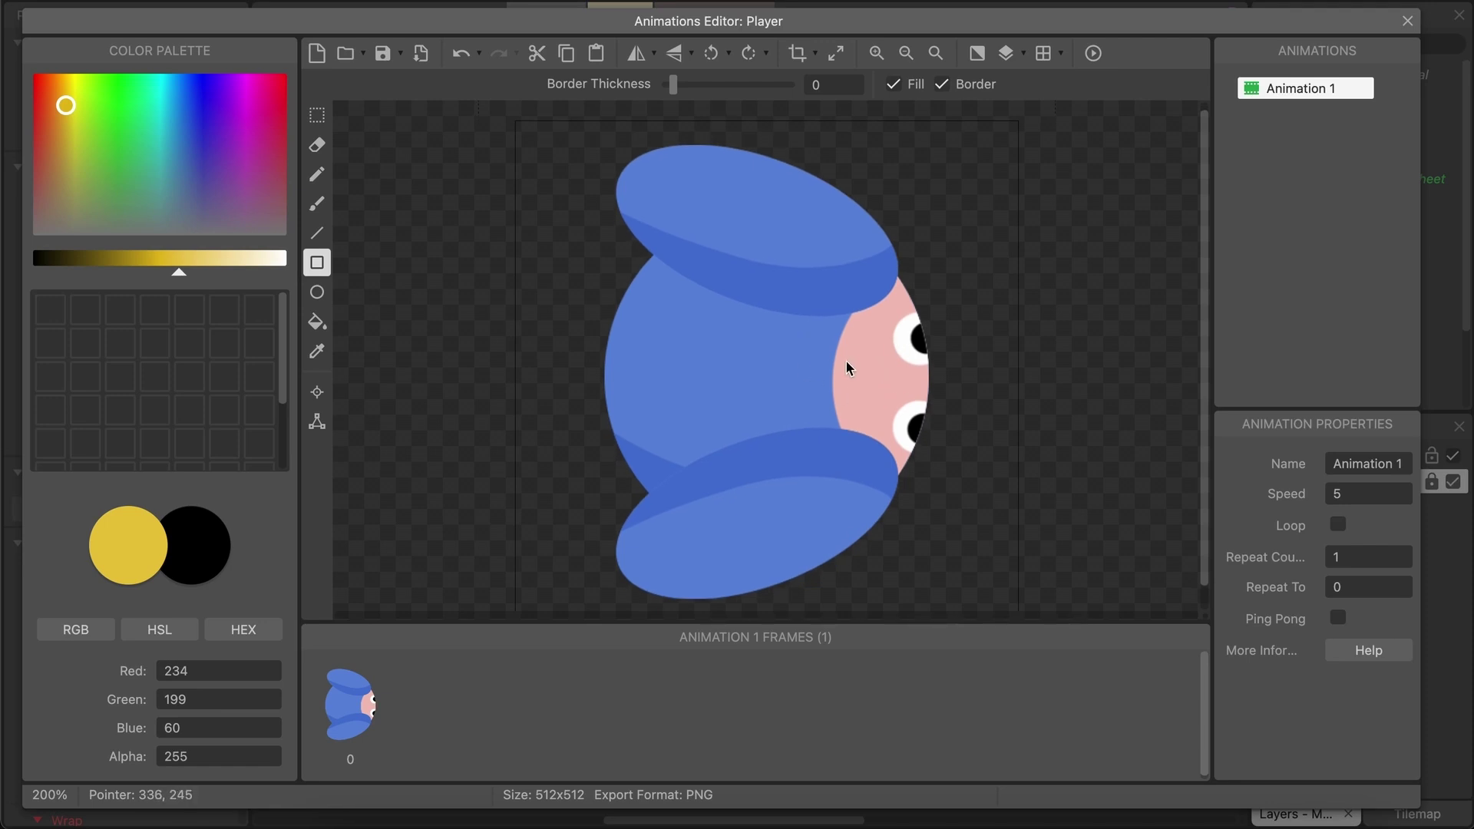
{"action": "scroll", "coordinate": [847, 364], "scroll_direction": "down", "scroll_amount": 3, "text": "ctrl"}
{"action": "scroll", "coordinate": [847, 366], "scroll_direction": "up", "scroll_amount": 2, "text": "ctrl"}
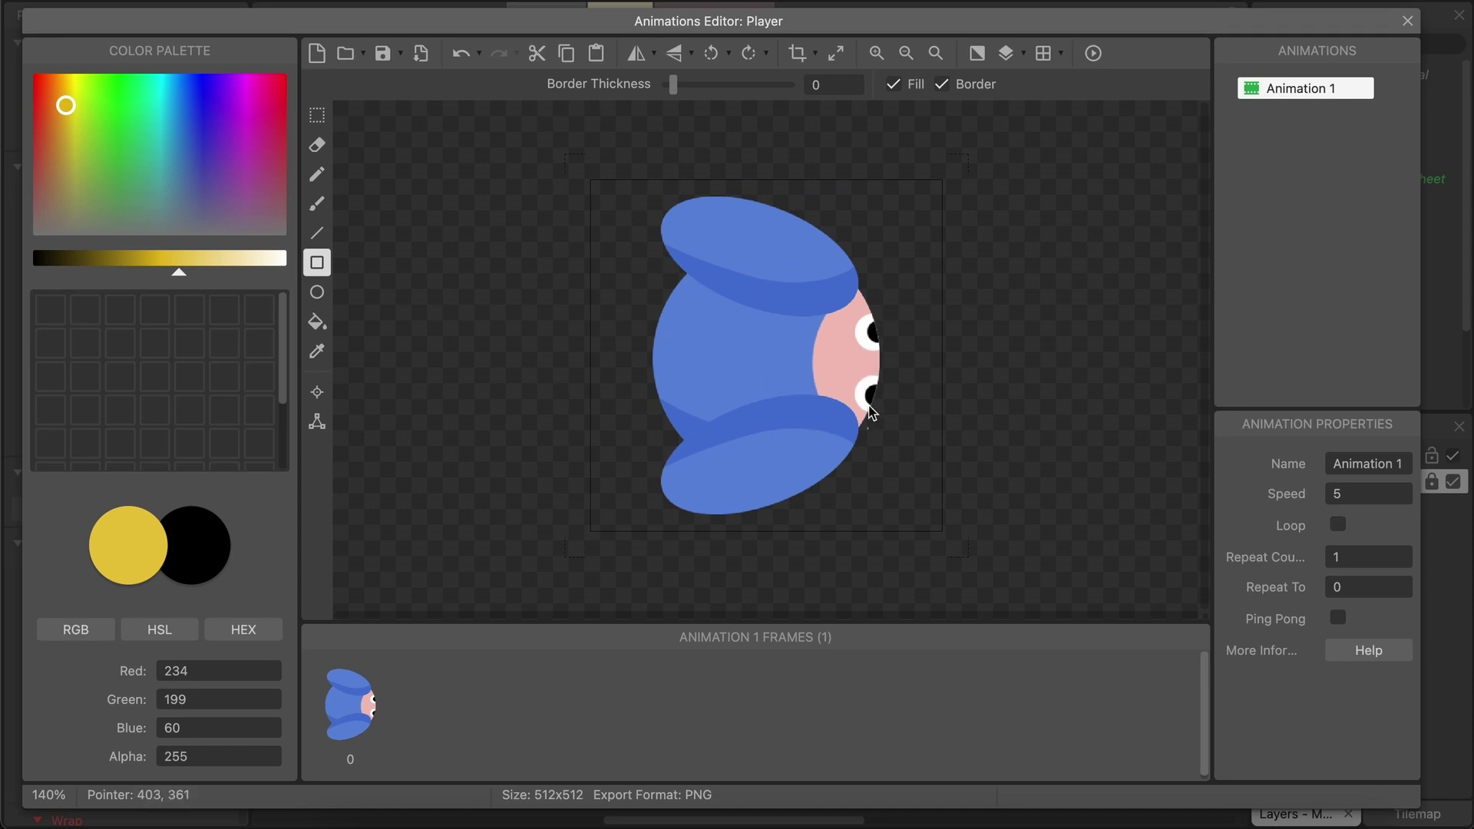
{"action": "left_click", "coordinate": [315, 424]}
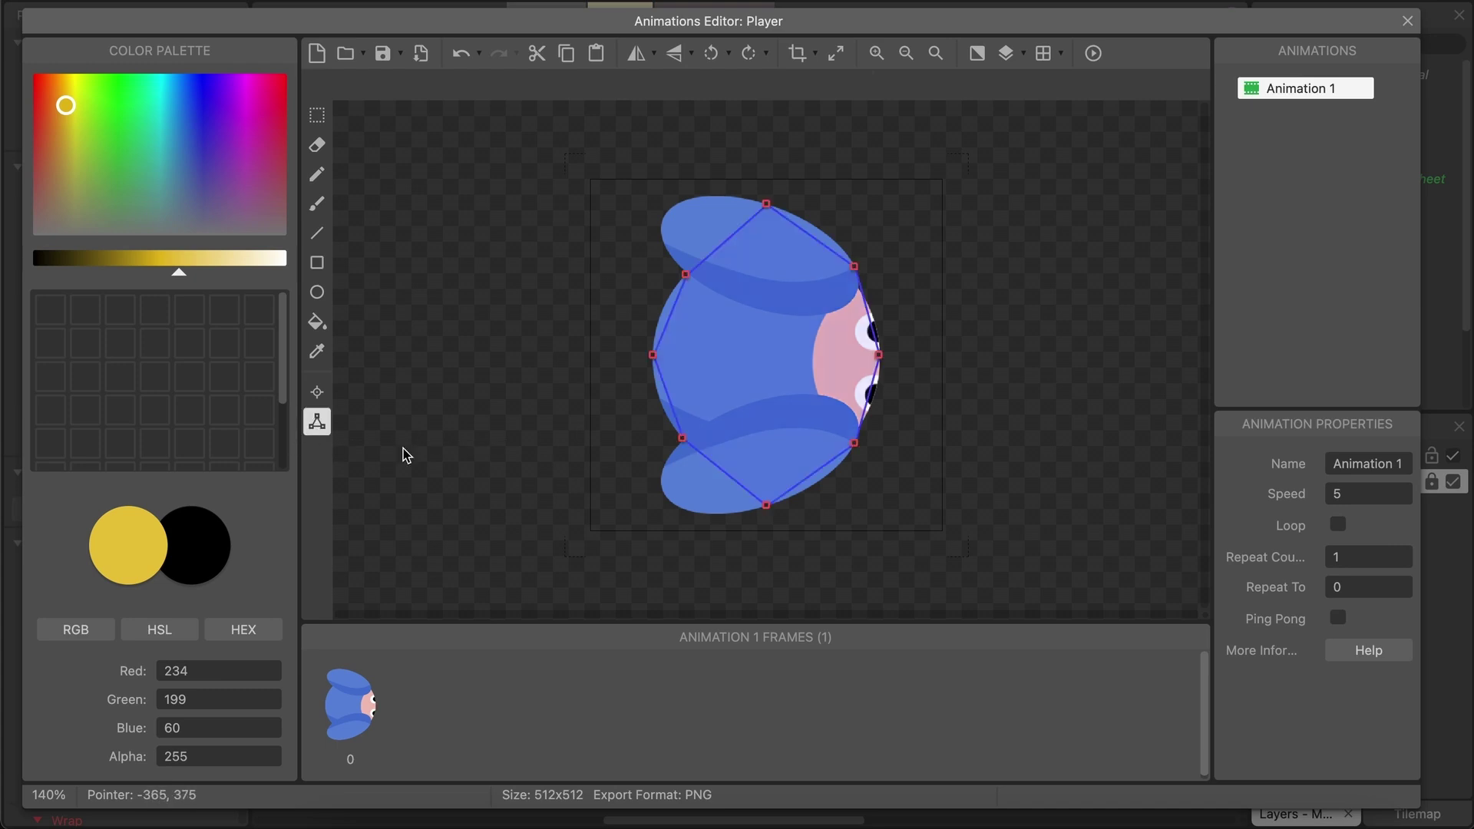
{"action": "left_click_drag", "start_coordinate": [685, 275], "coordinate": [669, 203]}
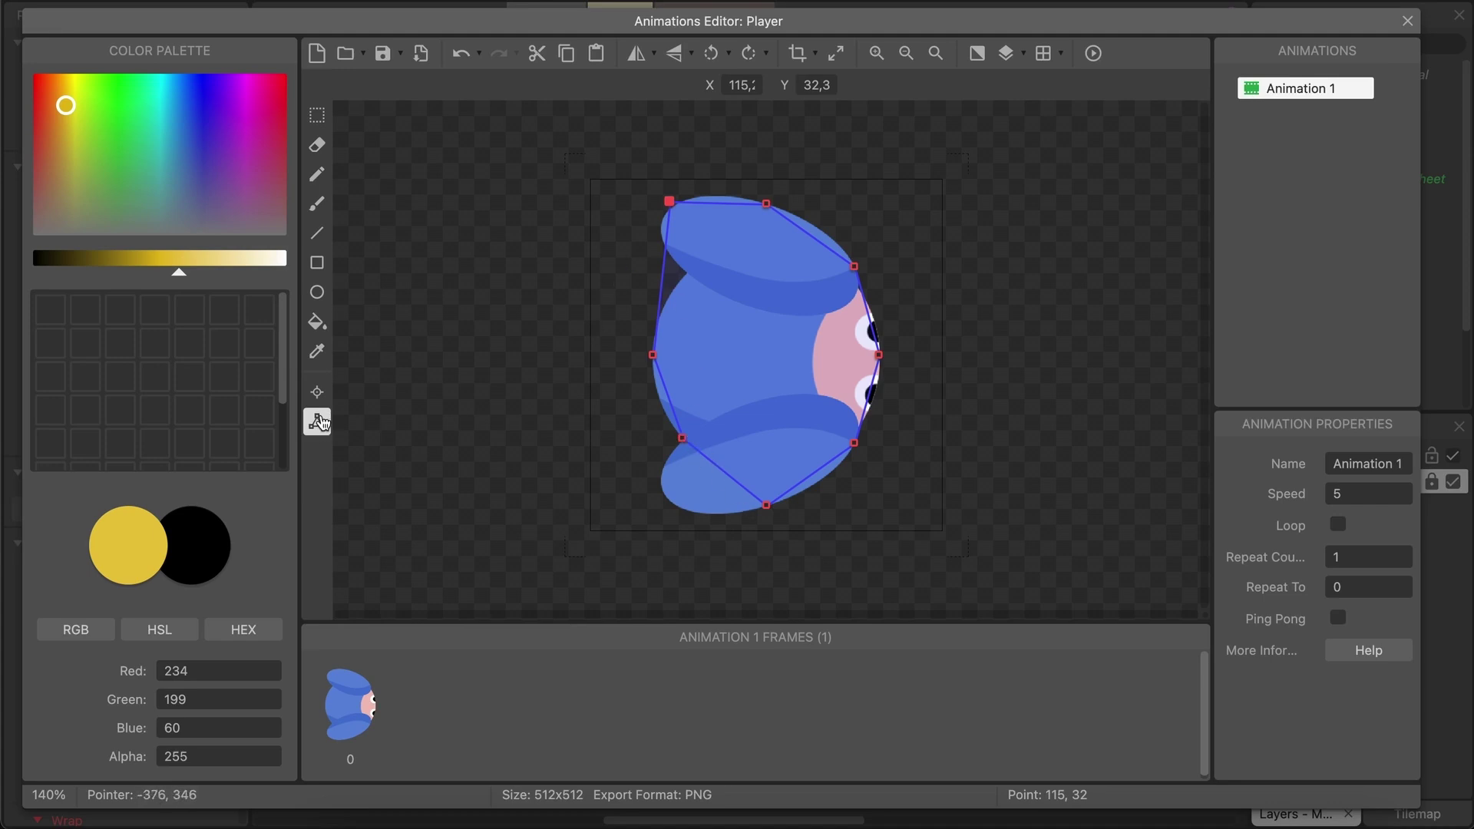
{"action": "left_click_drag", "start_coordinate": [700, 442], "coordinate": [671, 509]}
{"action": "right_click", "coordinate": [696, 358]}
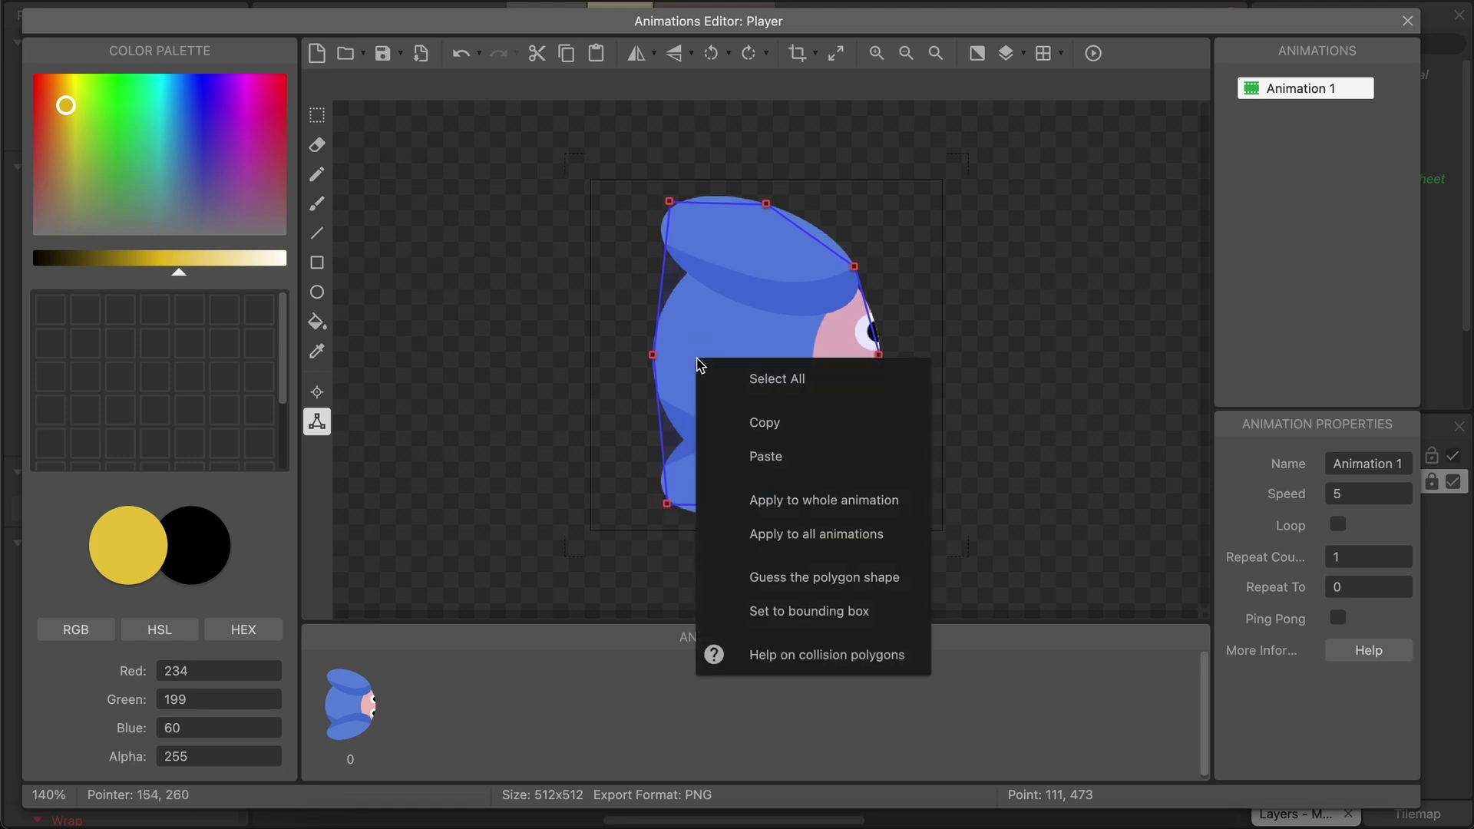
{"action": "left_click", "coordinate": [840, 585]}
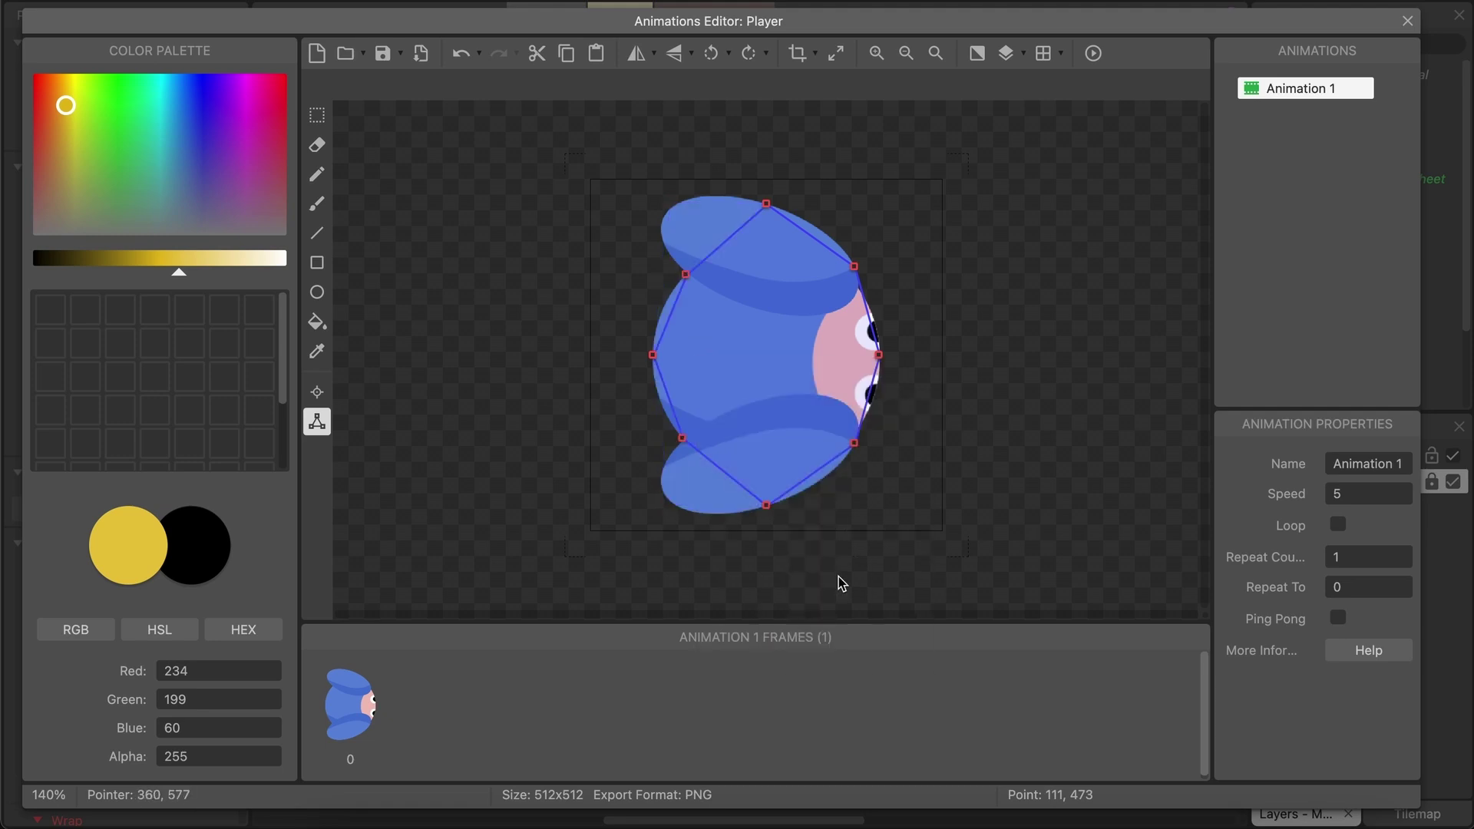
Move the Player's two rear collision polygon points out to the arm ends, one at about 112, 34, and close the animations editor.
{"action": "left_click_drag", "start_coordinate": [681, 437], "coordinate": [673, 504]}
{"action": "left_click_drag", "start_coordinate": [686, 274], "coordinate": [667, 204]}
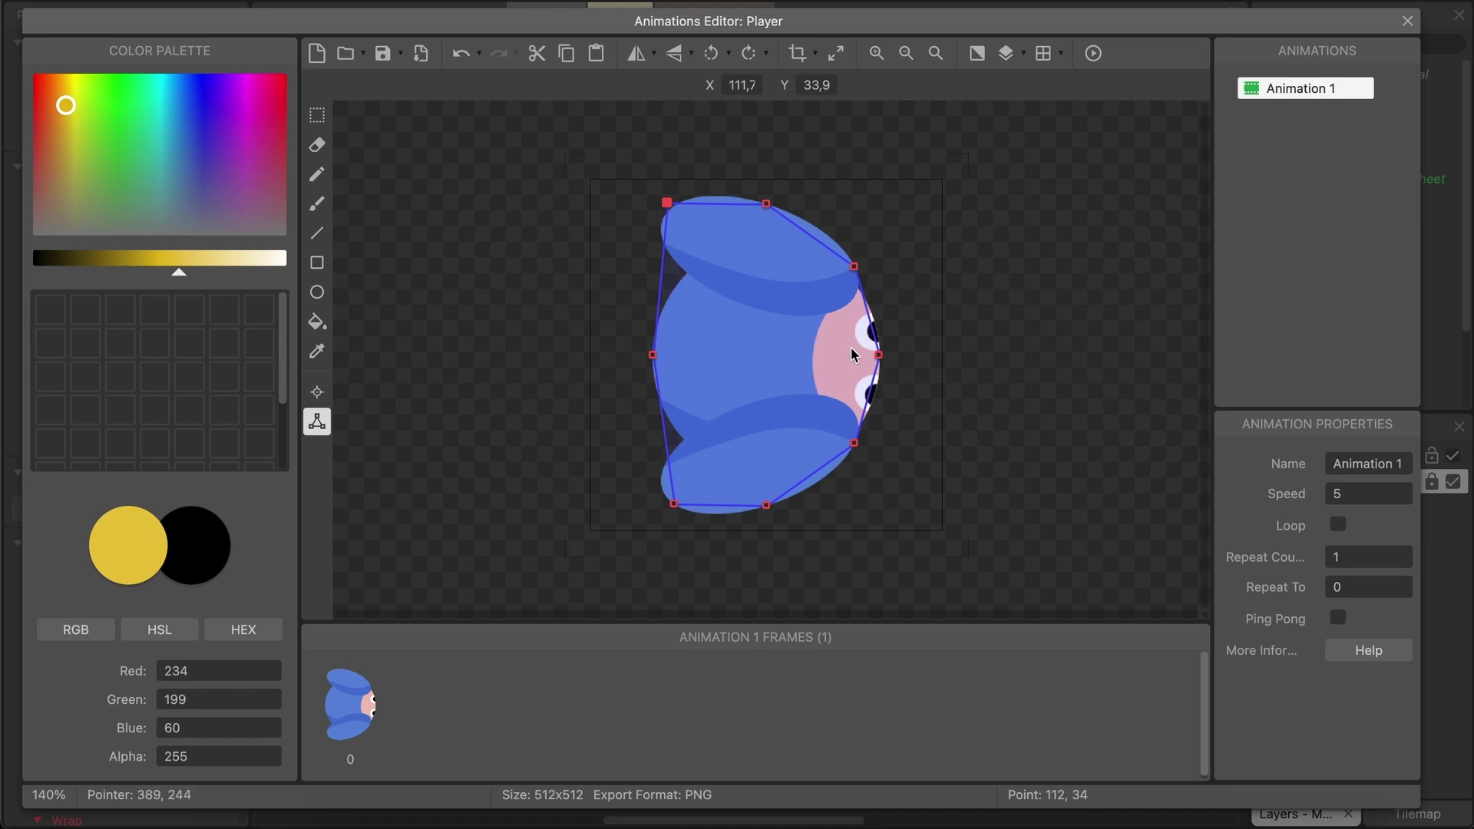
{"action": "left_click", "coordinate": [1408, 25]}
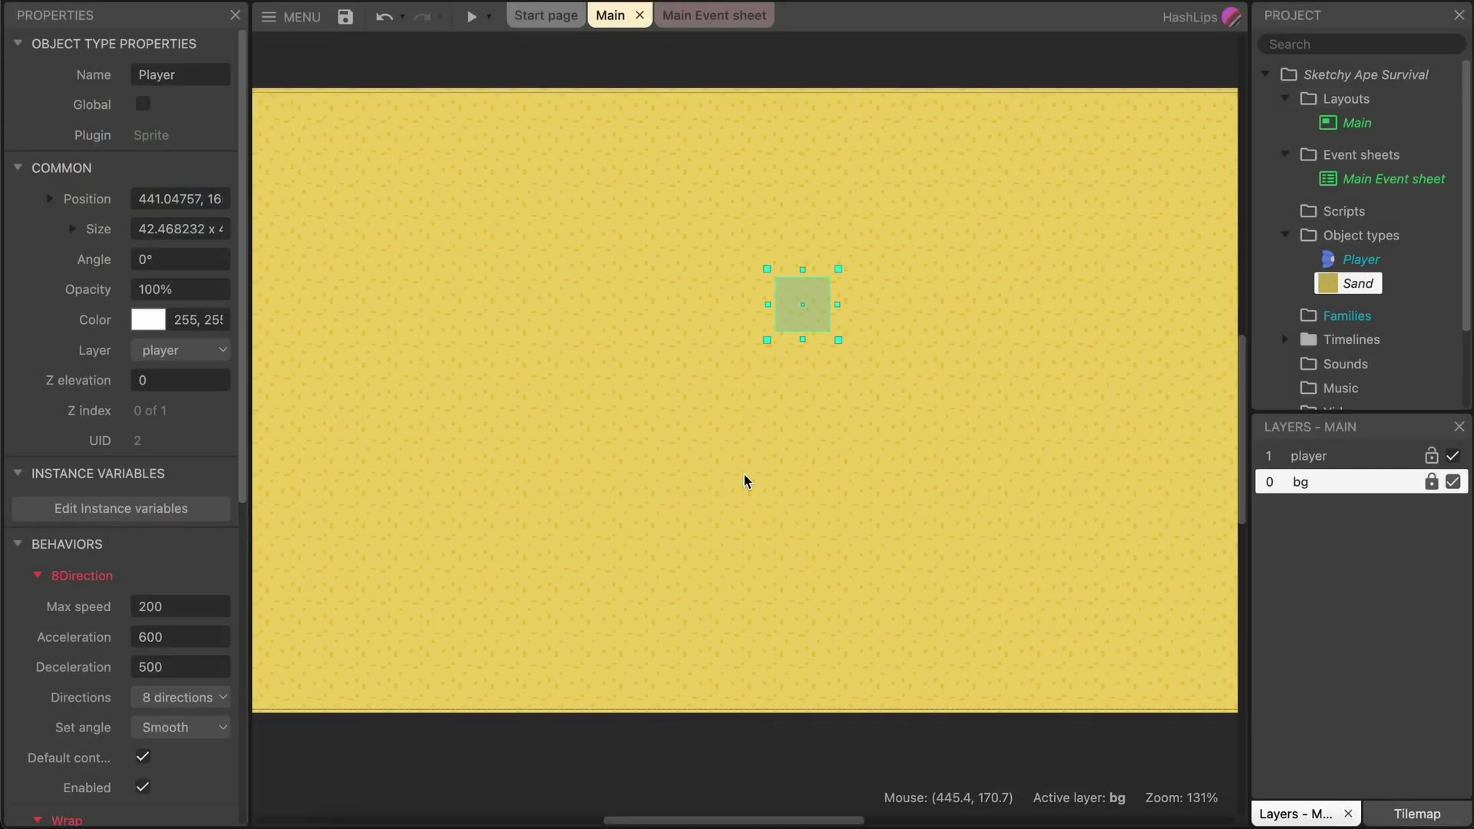
{"action": "left_click", "coordinate": [839, 319]}
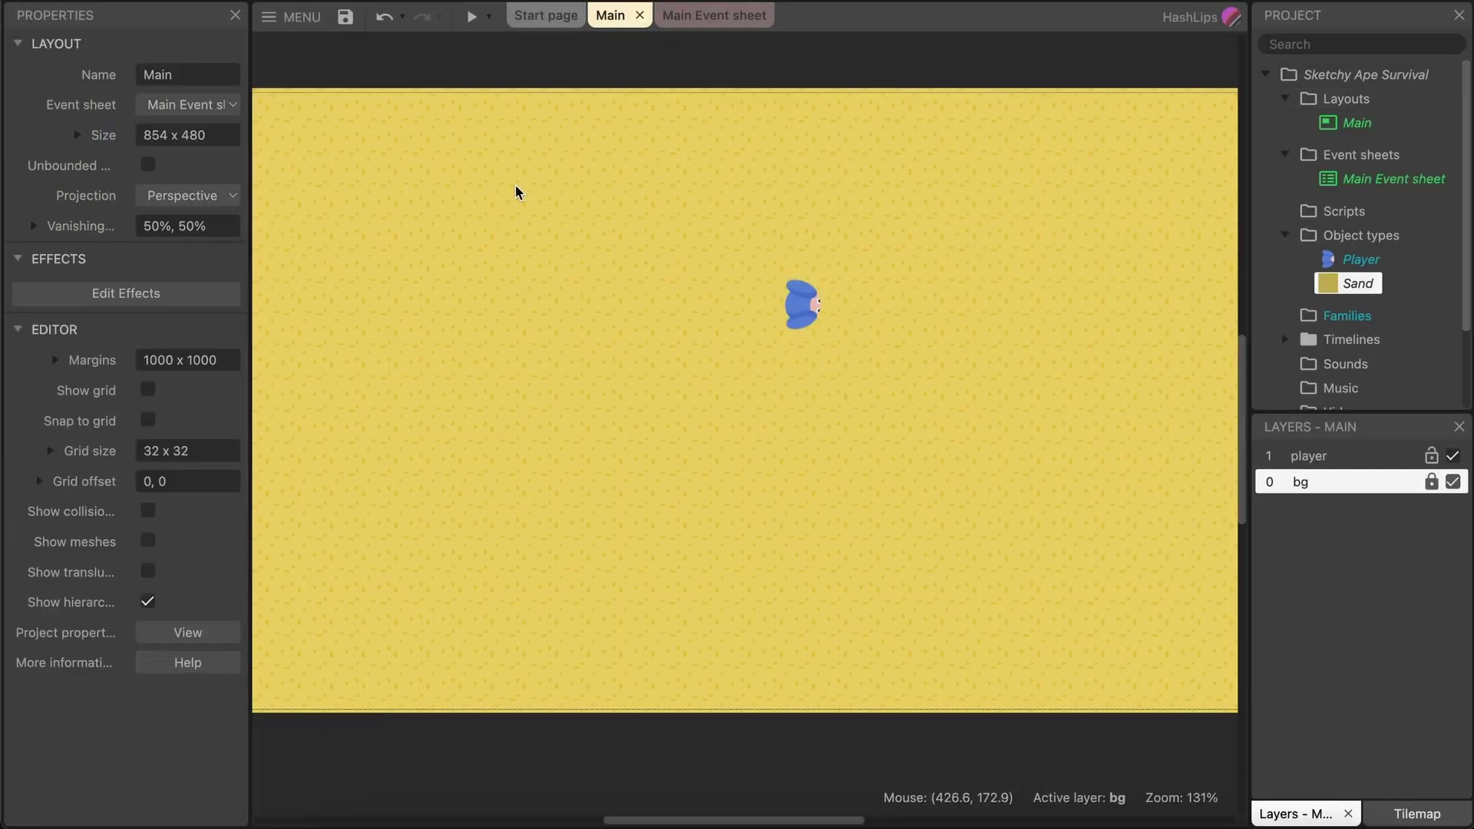
Preview the game, steer the ape Player around to check how it turns, and close the preview.
{"action": "left_click", "coordinate": [471, 17]}
{"action": "key", "text": "Up"}
{"action": "key", "text": "Left"}
{"action": "key", "text": "Down"}
{"action": "key", "text": "Left"}
{"action": "key", "text": "Up"}
{"action": "key", "text": "Right"}
{"action": "key", "text": "Up"}
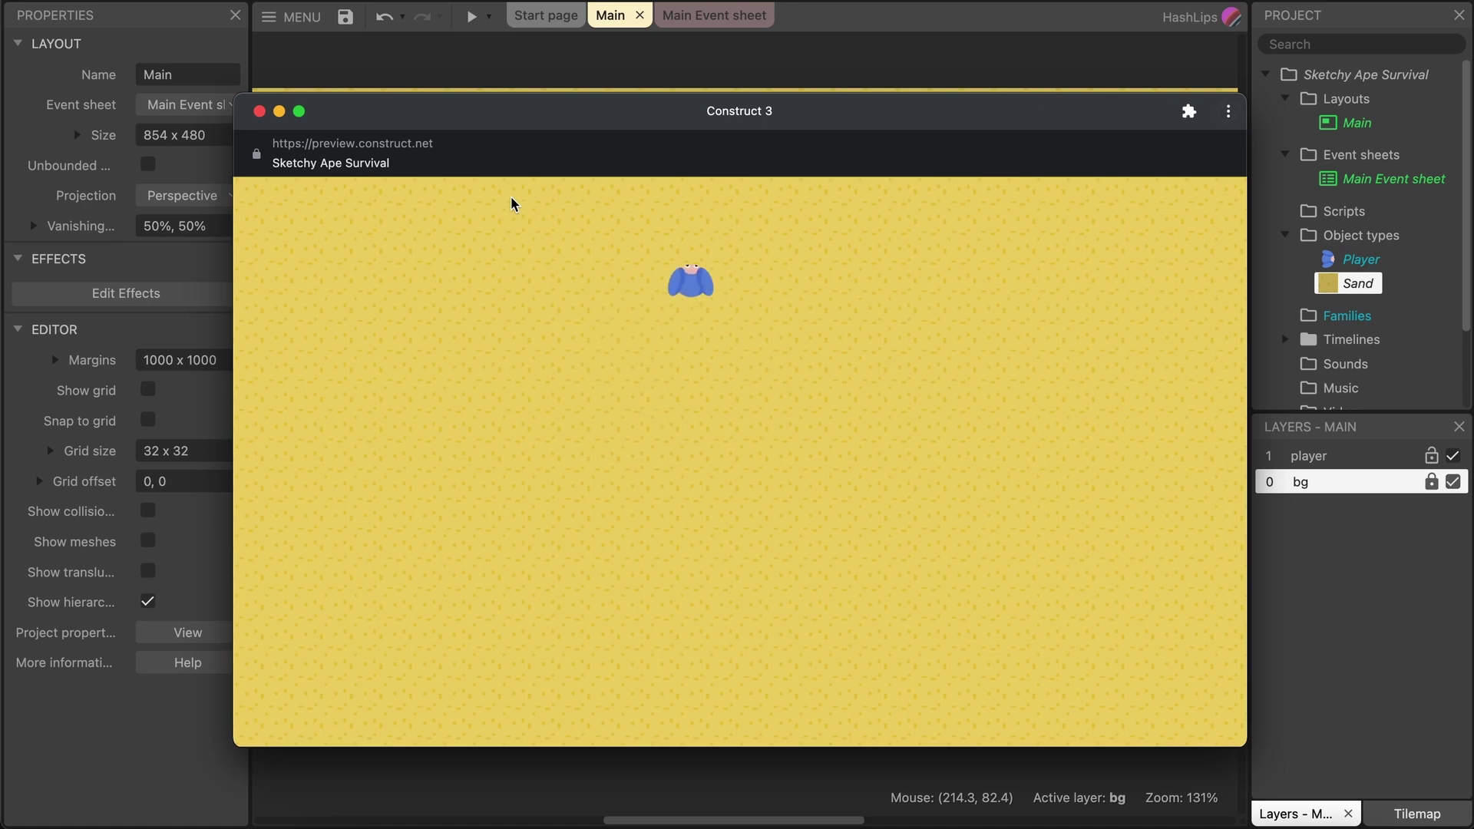
{"action": "key", "text": "Right"}
{"action": "key", "text": "Down"}
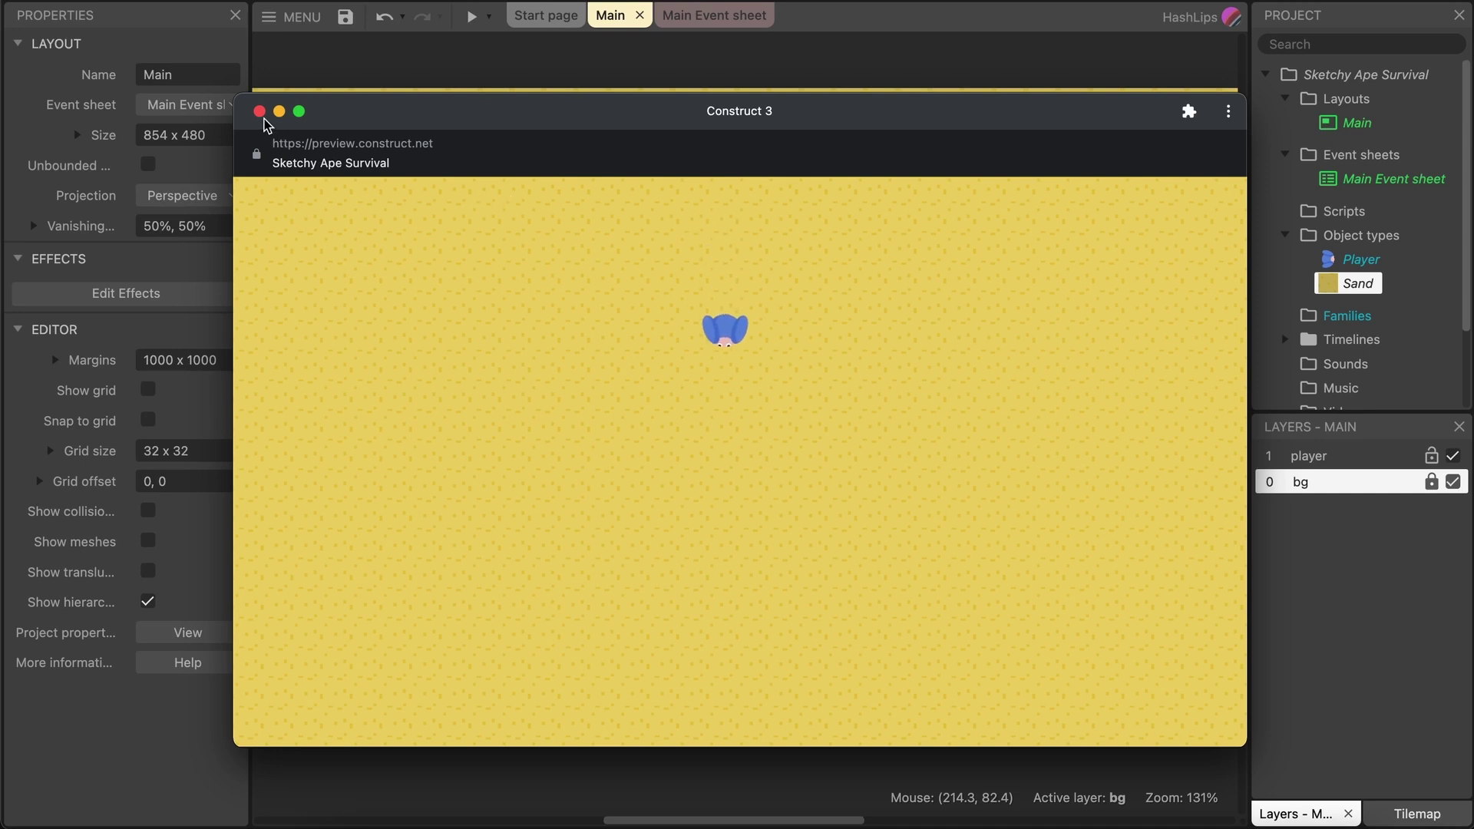
{"action": "left_click", "coordinate": [261, 115]}
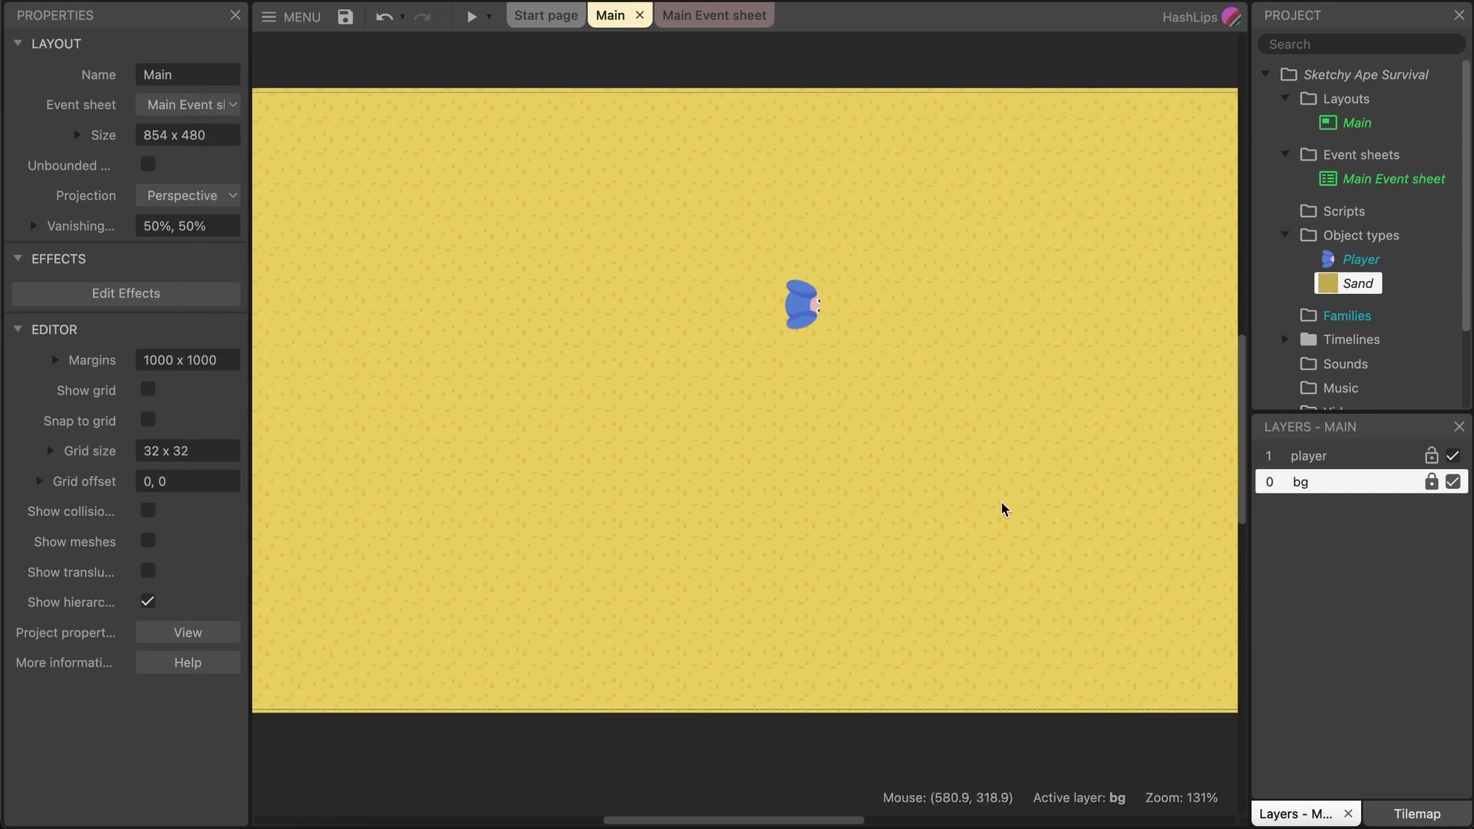
Unlock the bg layer and insert a new Sprite object on it, placed below the Player.
{"action": "left_click", "coordinate": [1422, 488]}
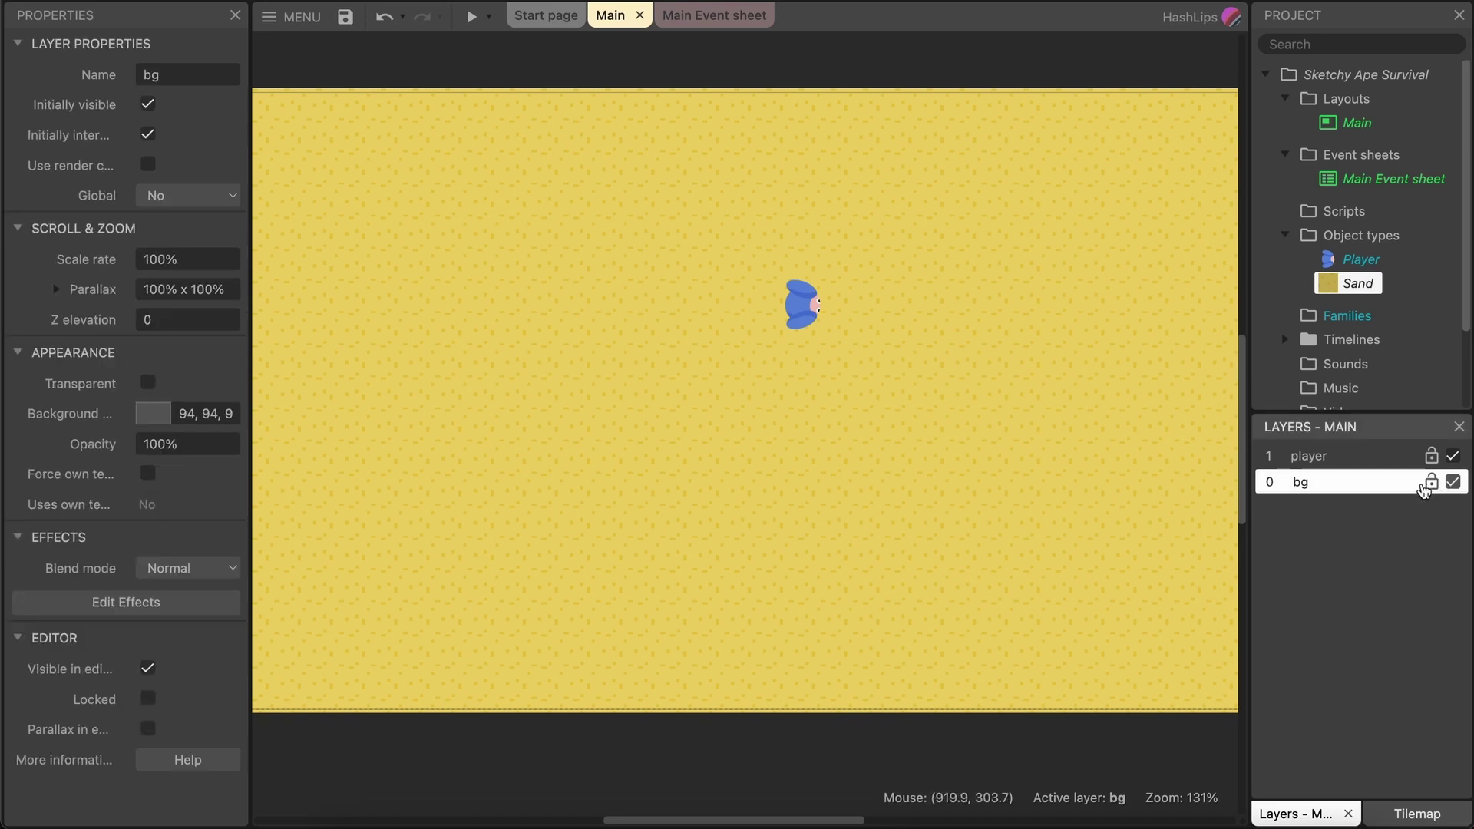
{"action": "right_click", "coordinate": [921, 329]}
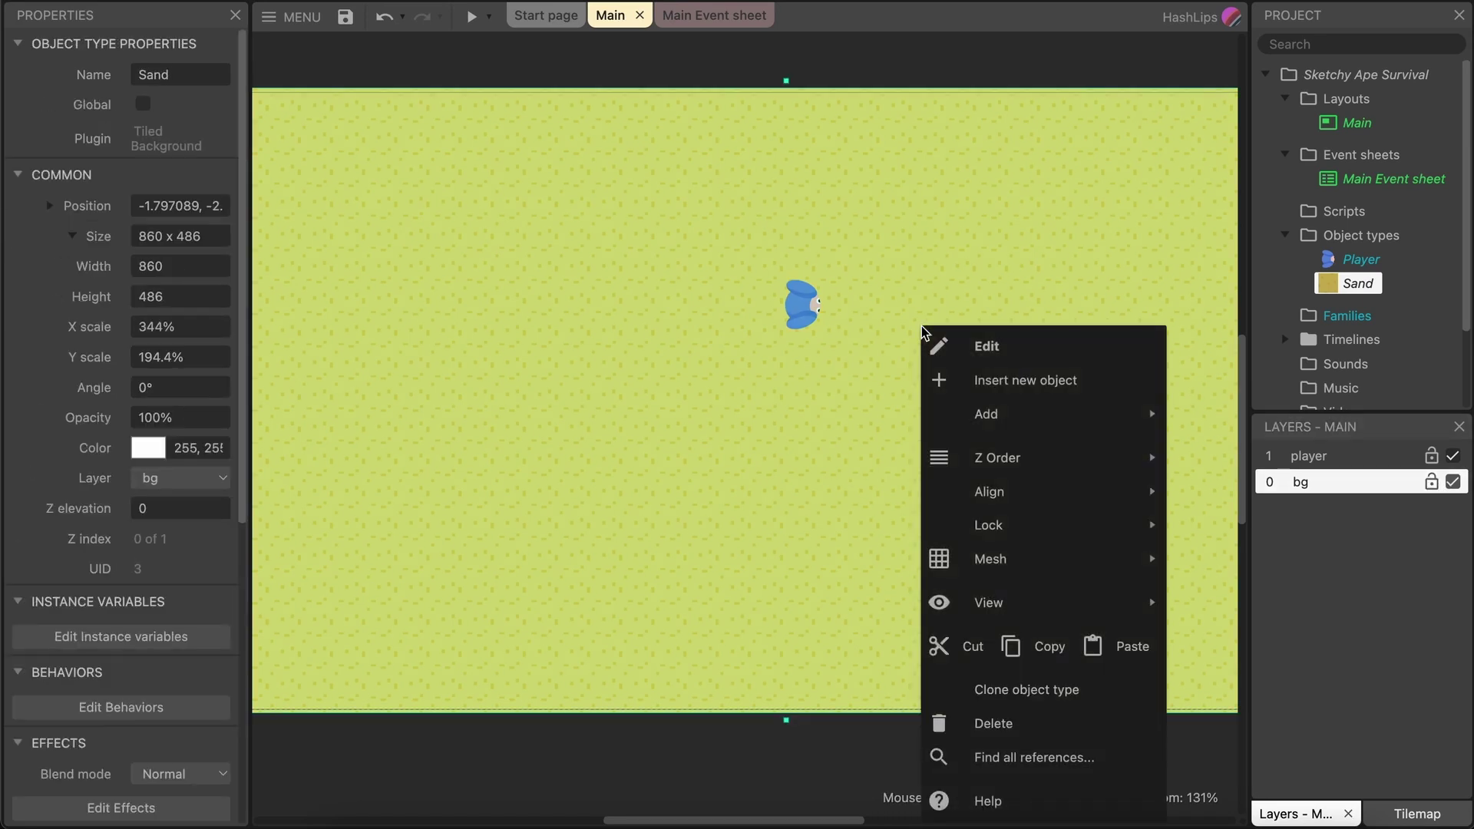
{"action": "left_click", "coordinate": [1032, 383]}
{"action": "scroll", "coordinate": [872, 419], "scroll_direction": "down", "scroll_amount": 5}
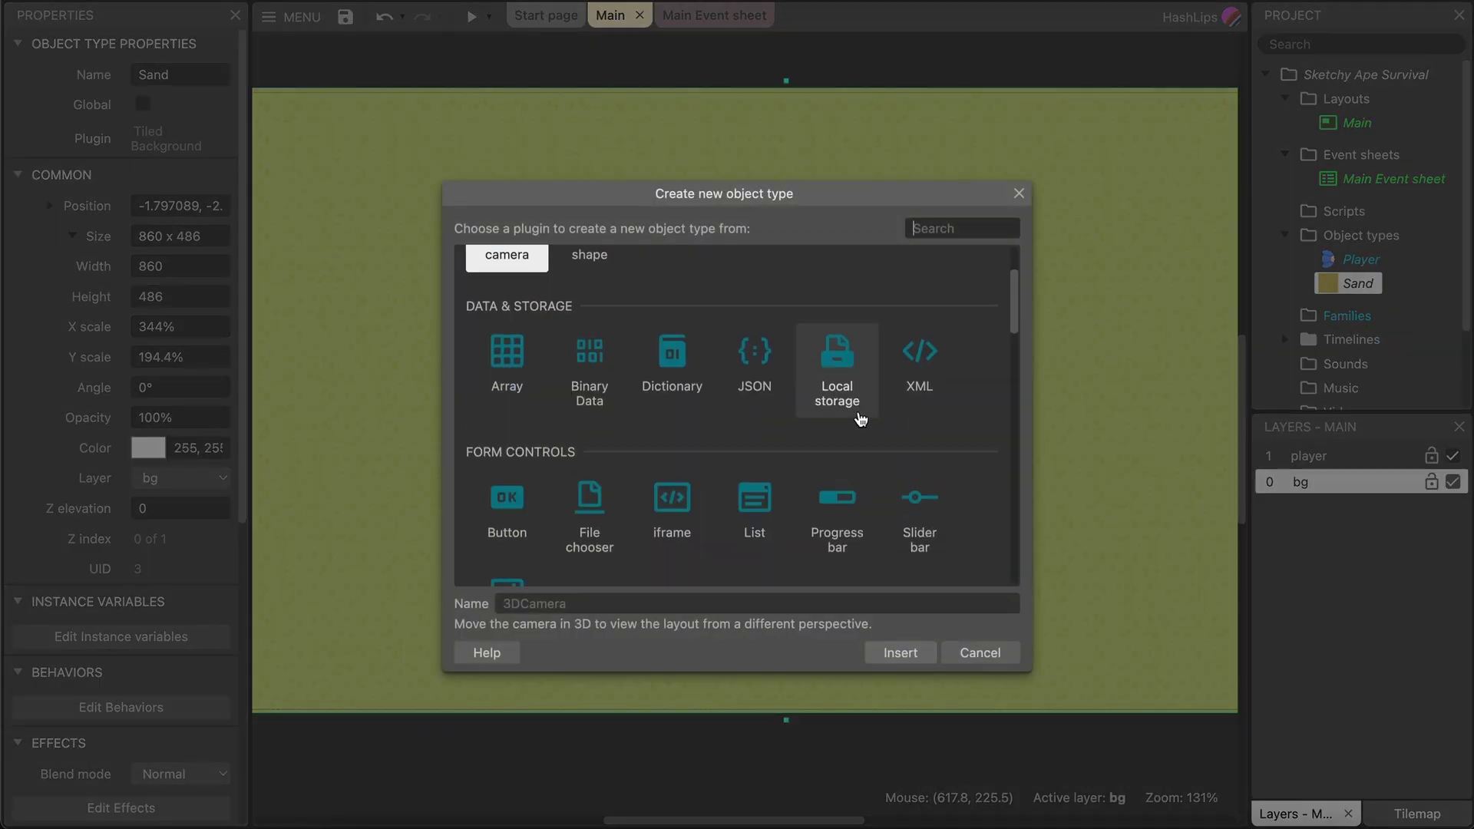
{"action": "double_click", "coordinate": [754, 518]}
{"action": "left_click", "coordinate": [829, 465]}
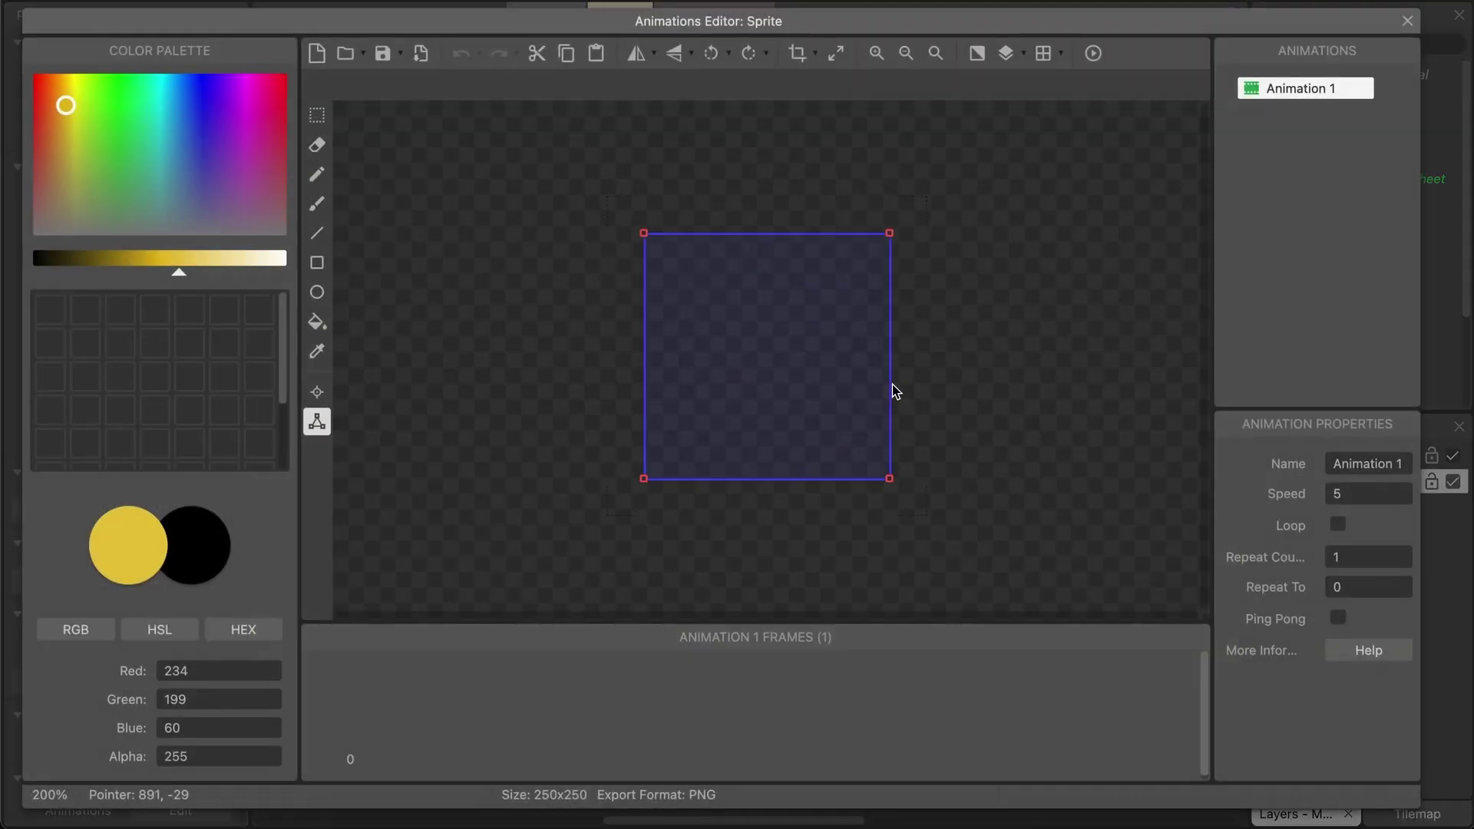
Load water.png from the Desktop as the new sprite's image.
{"action": "left_click", "coordinate": [346, 54]}
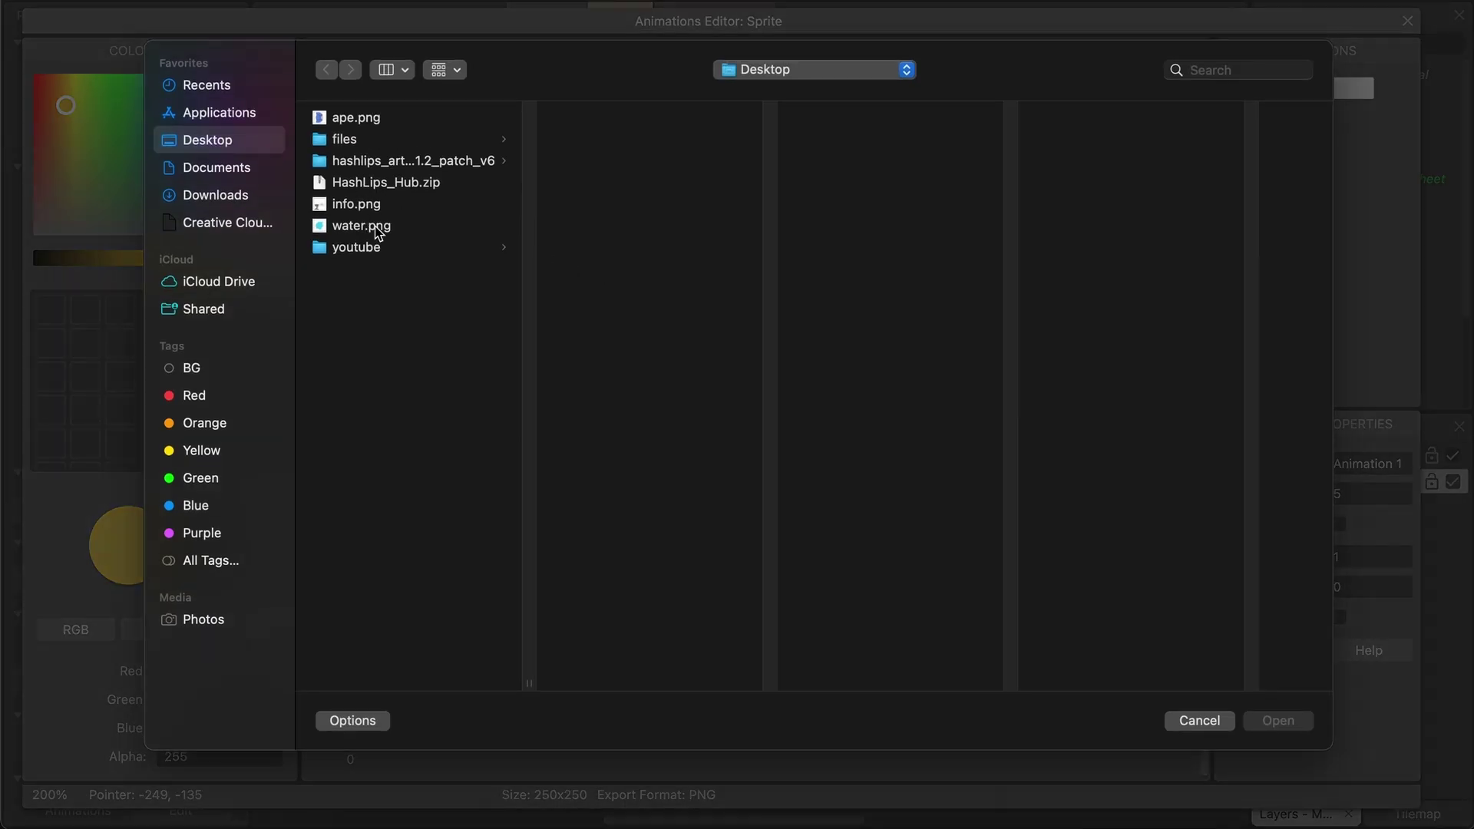
{"action": "left_click", "coordinate": [376, 228]}
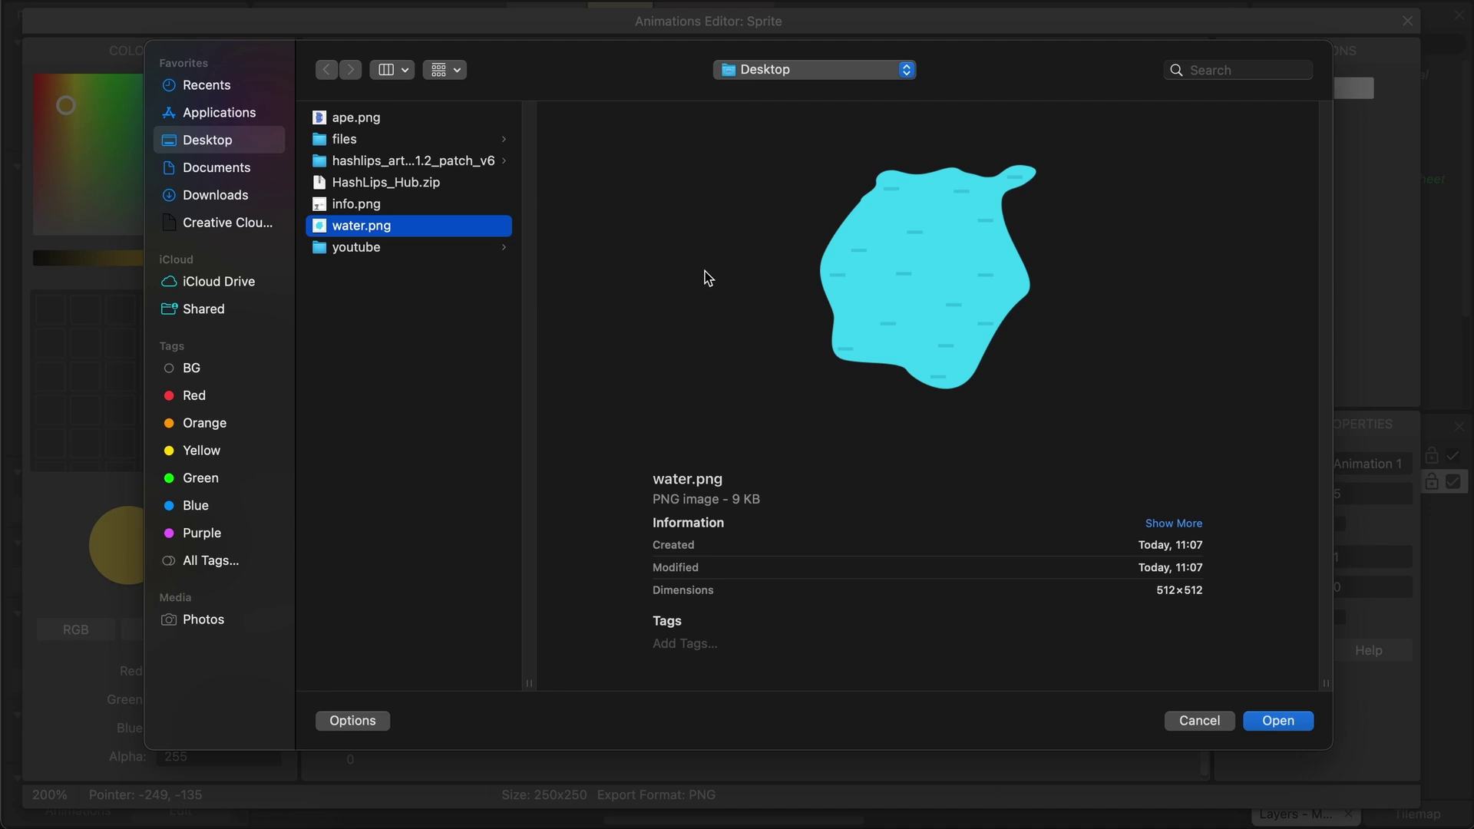
{"action": "left_click", "coordinate": [1286, 722]}
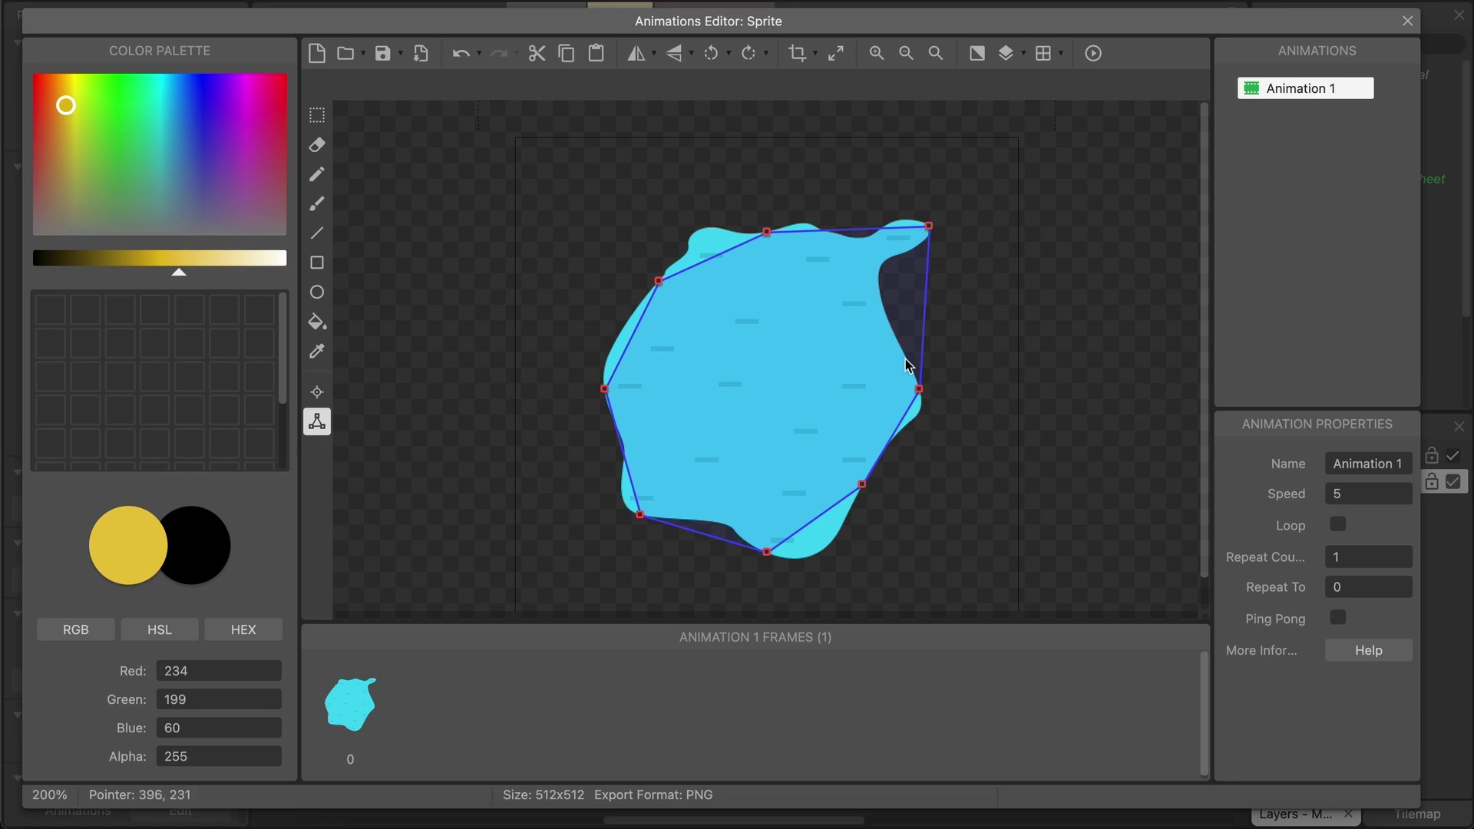
Apply Guess the polygon shape to the water sprite's collision polygon.
{"action": "right_click", "coordinate": [835, 347]}
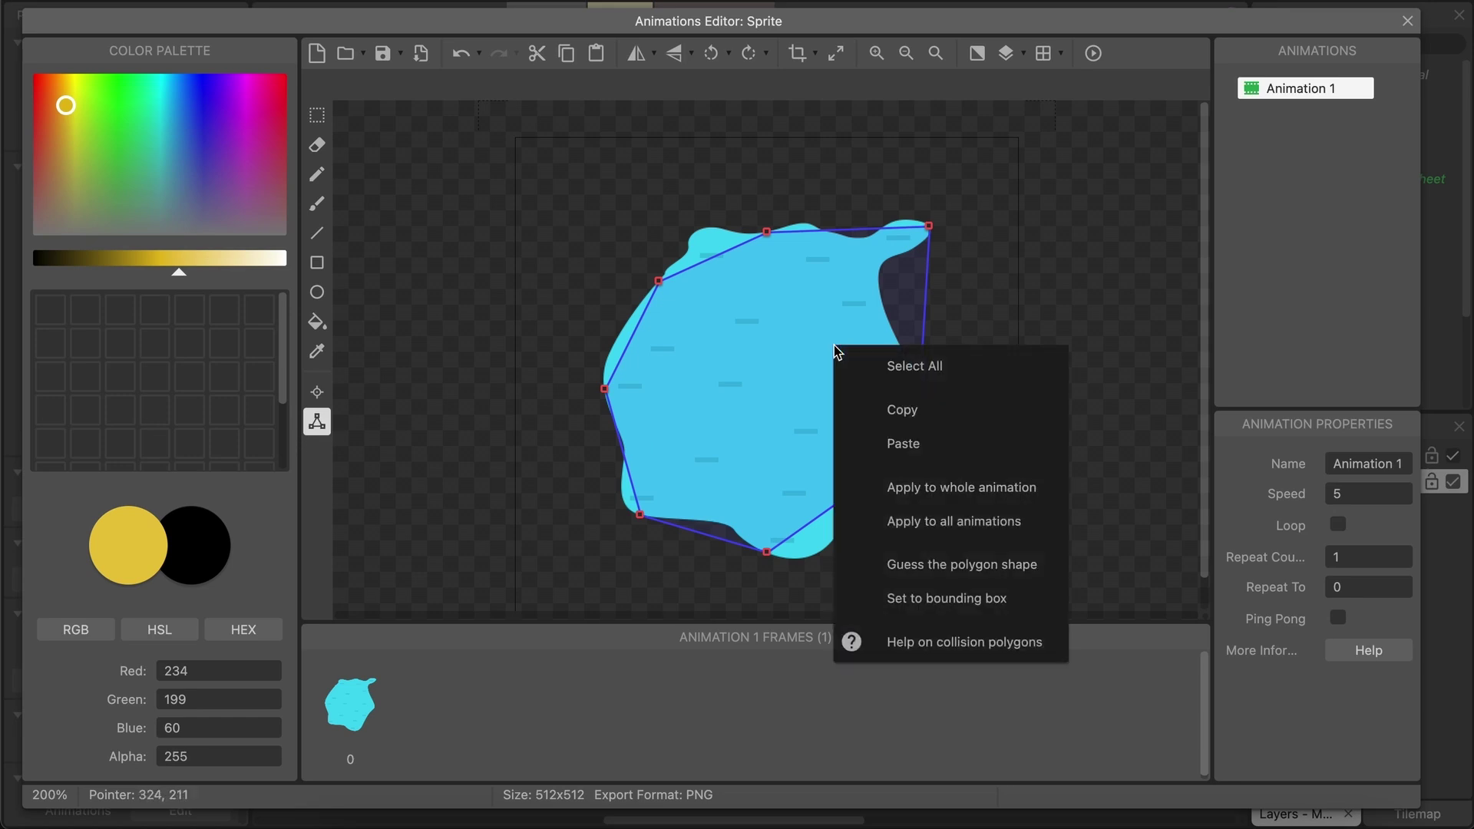
{"action": "left_click", "coordinate": [1005, 566]}
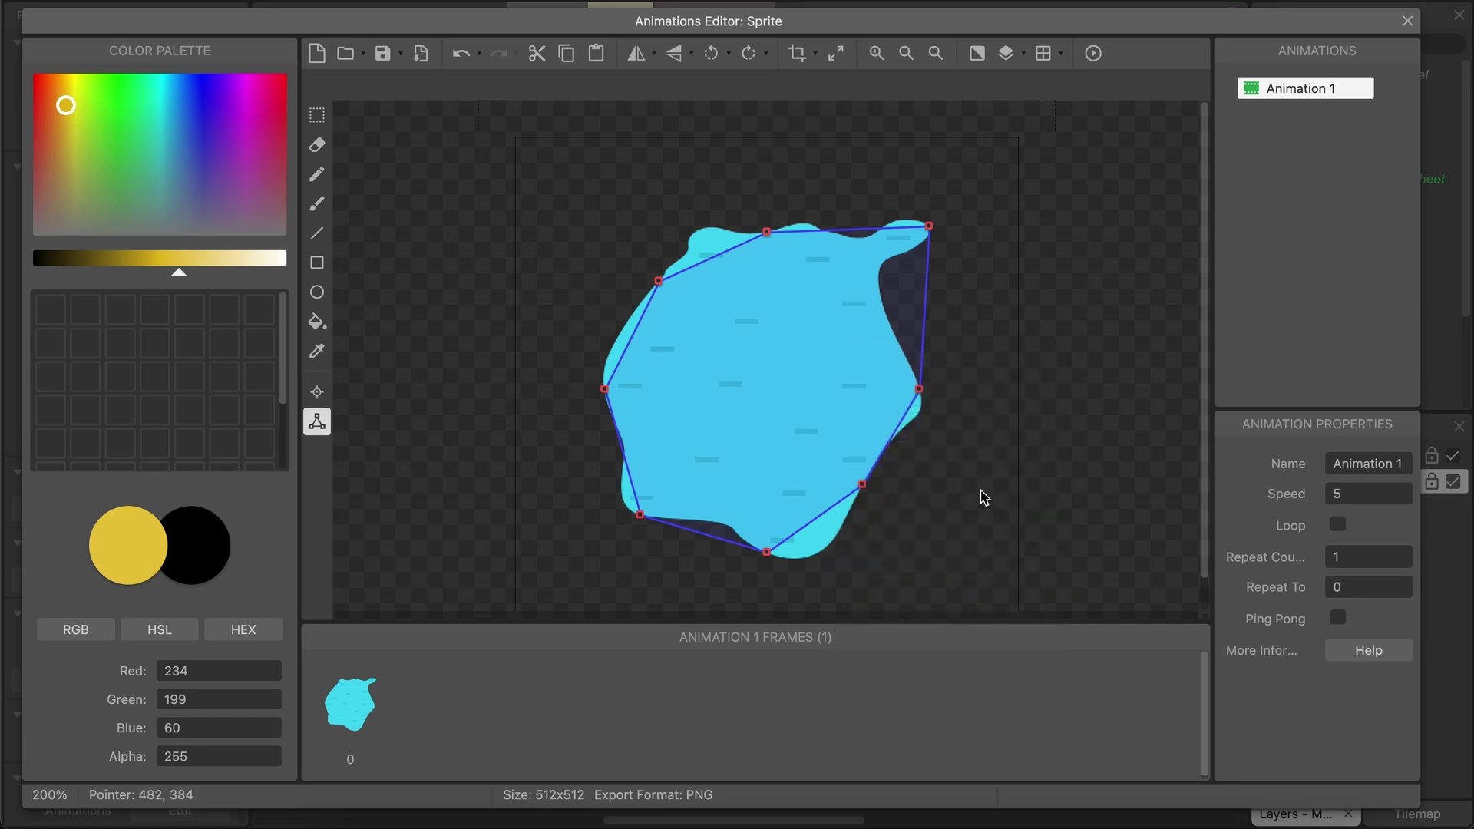
{"action": "right_click", "coordinate": [922, 298]}
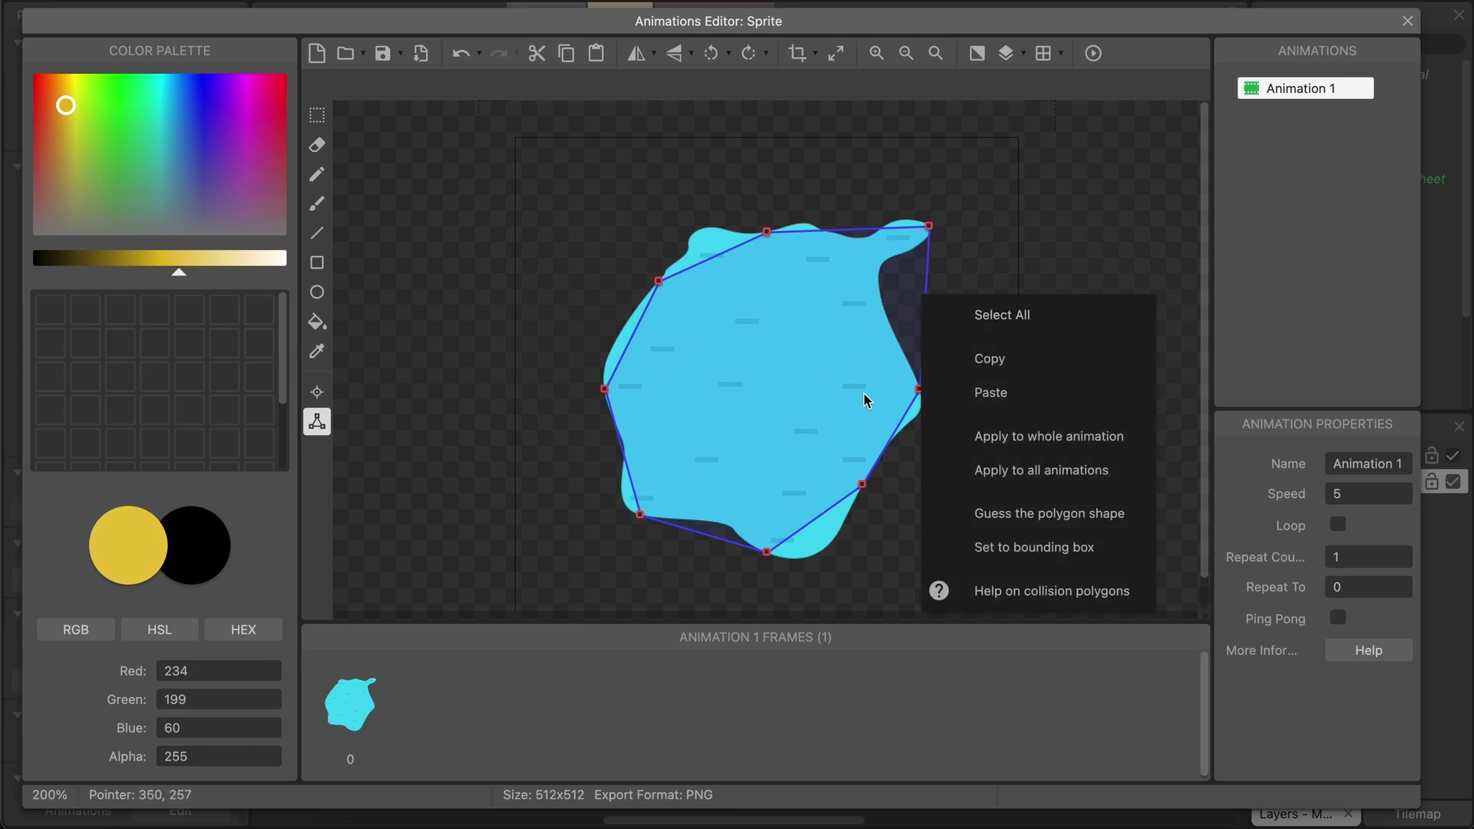
{"action": "left_click", "coordinate": [861, 449]}
Add a collision polygon point to the water sprite on the edge just below the point at 411, 256.
{"action": "left_click", "coordinate": [919, 388]}
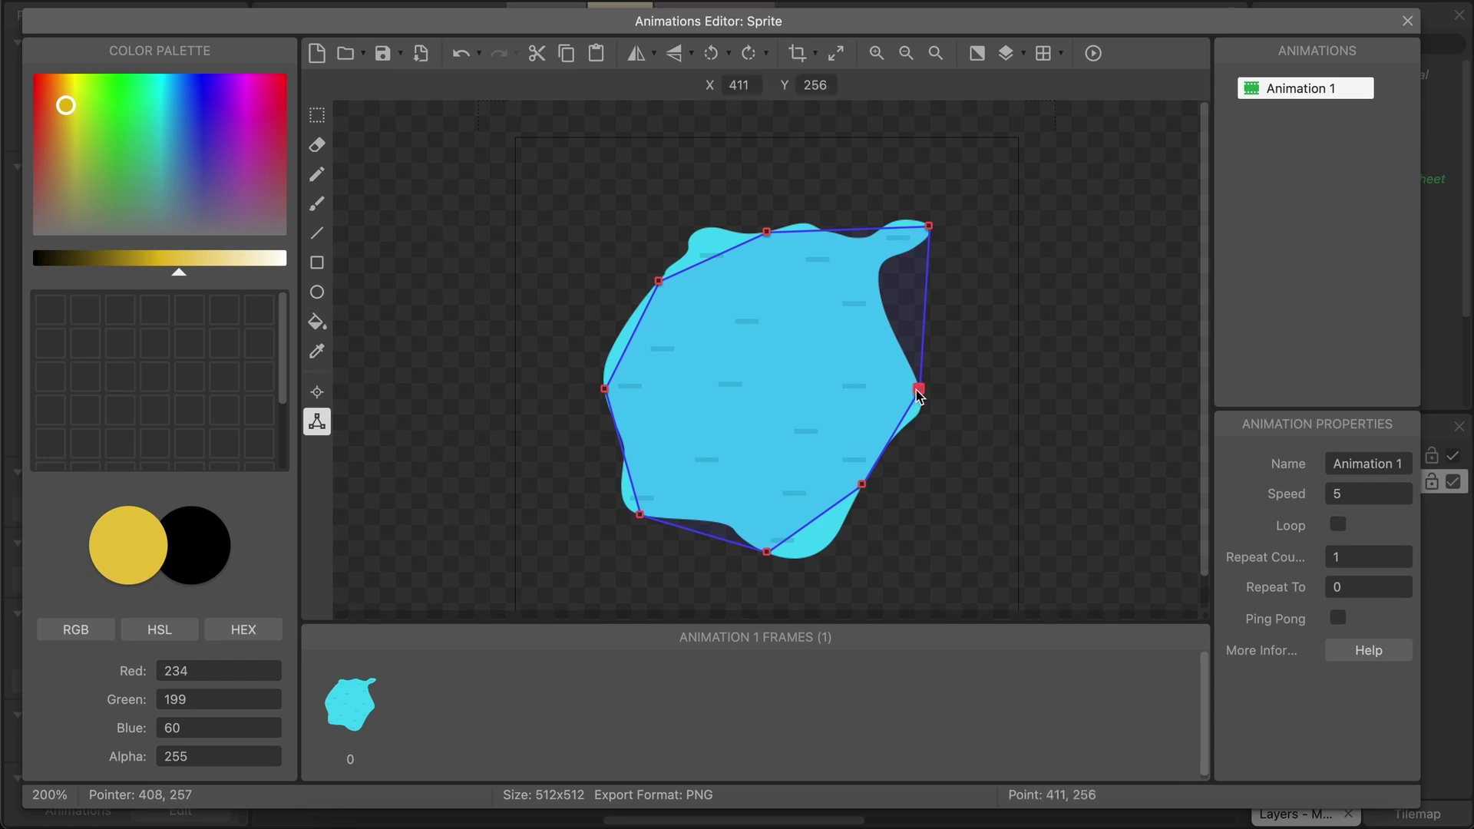
{"action": "right_click", "coordinate": [919, 389]}
{"action": "left_click", "coordinate": [968, 409]}
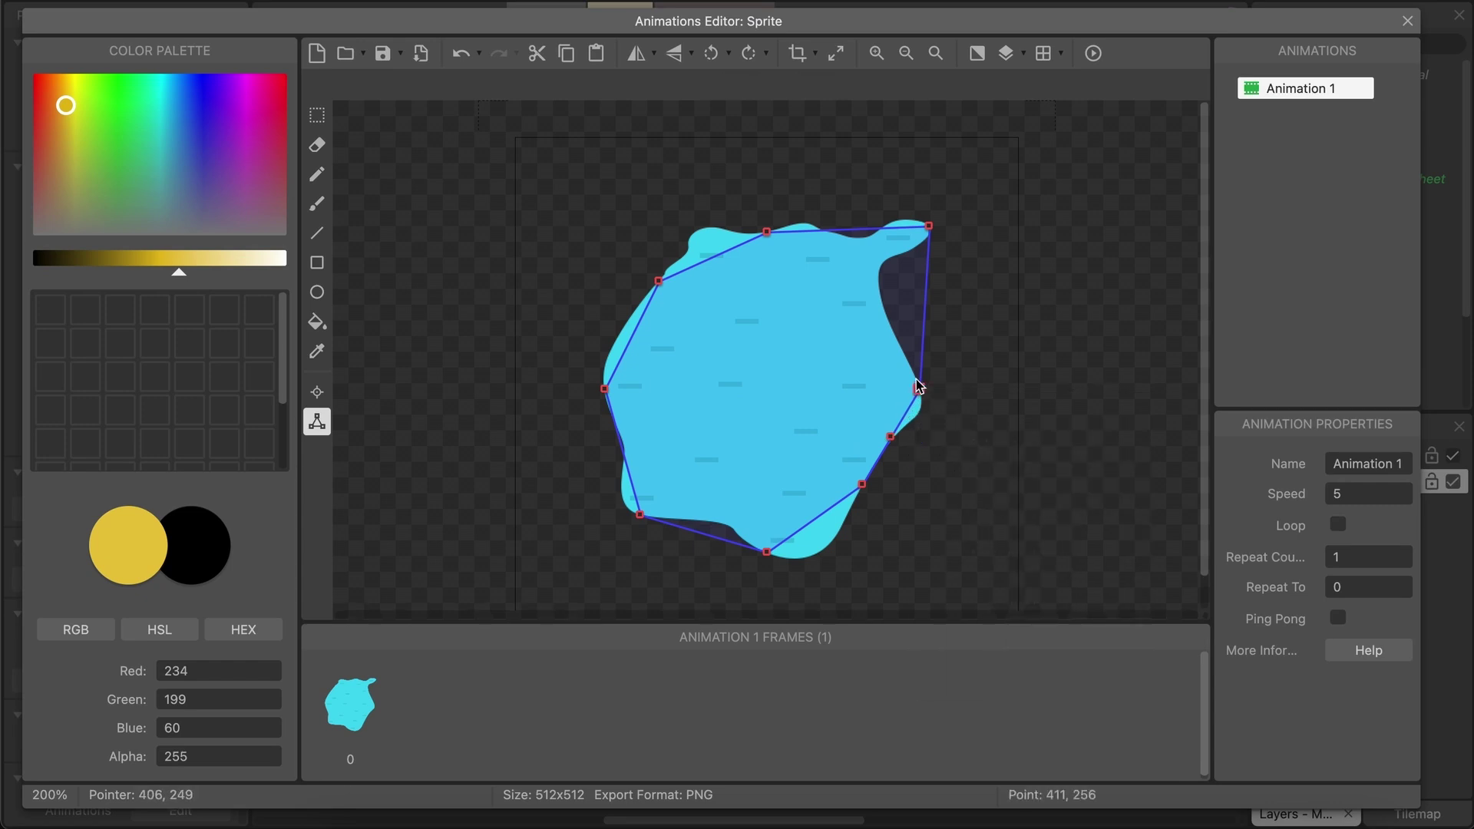
Add a collision polygon point below the water sprite's upper-right tip, place it in the notch, and align the tip point with the outline.
{"action": "right_click", "coordinate": [929, 226]}
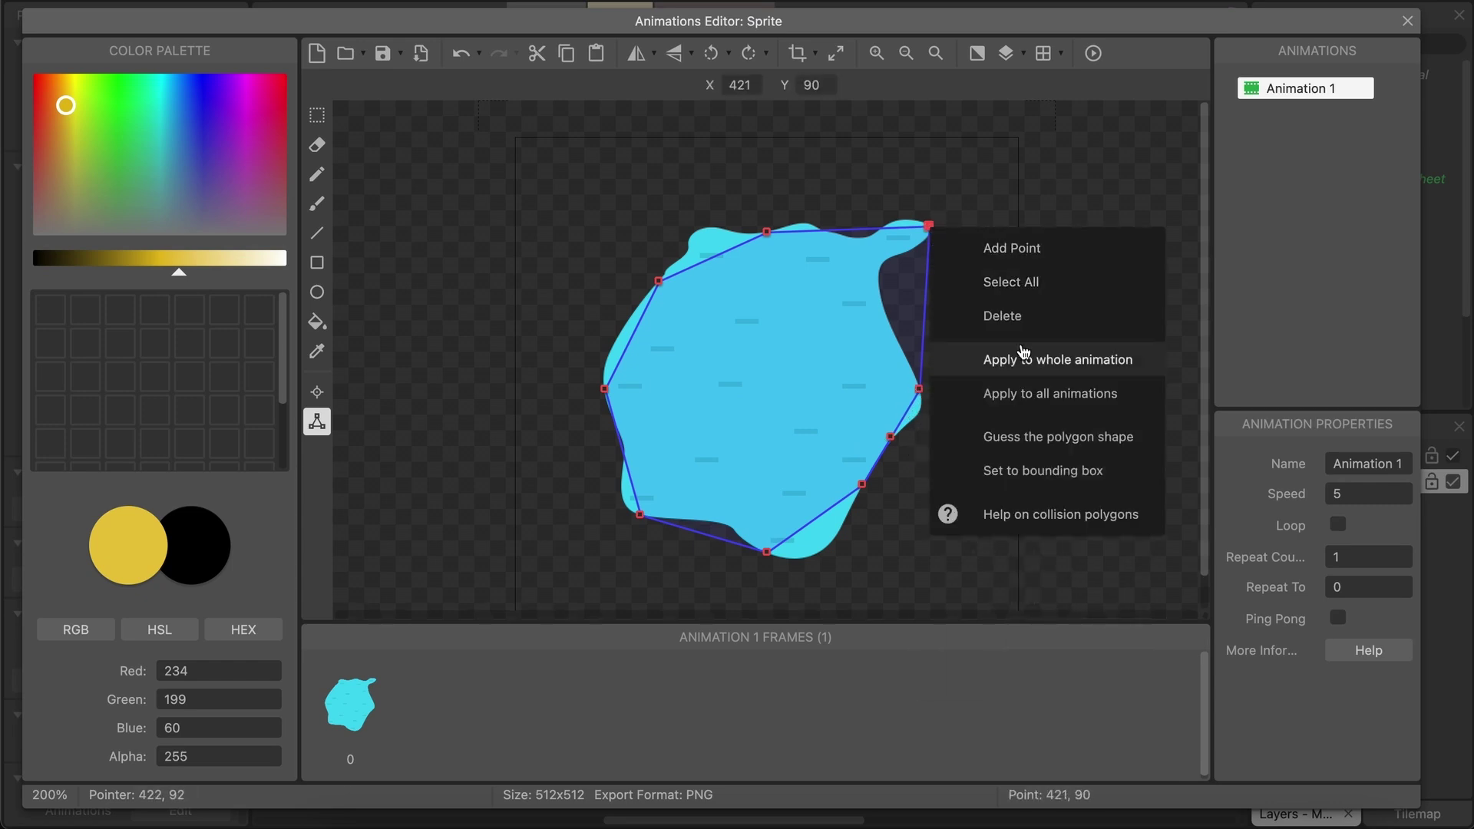
{"action": "left_click", "coordinate": [998, 248]}
{"action": "left_click_drag", "start_coordinate": [923, 307], "coordinate": [881, 272]}
{"action": "left_click", "coordinate": [930, 227]}
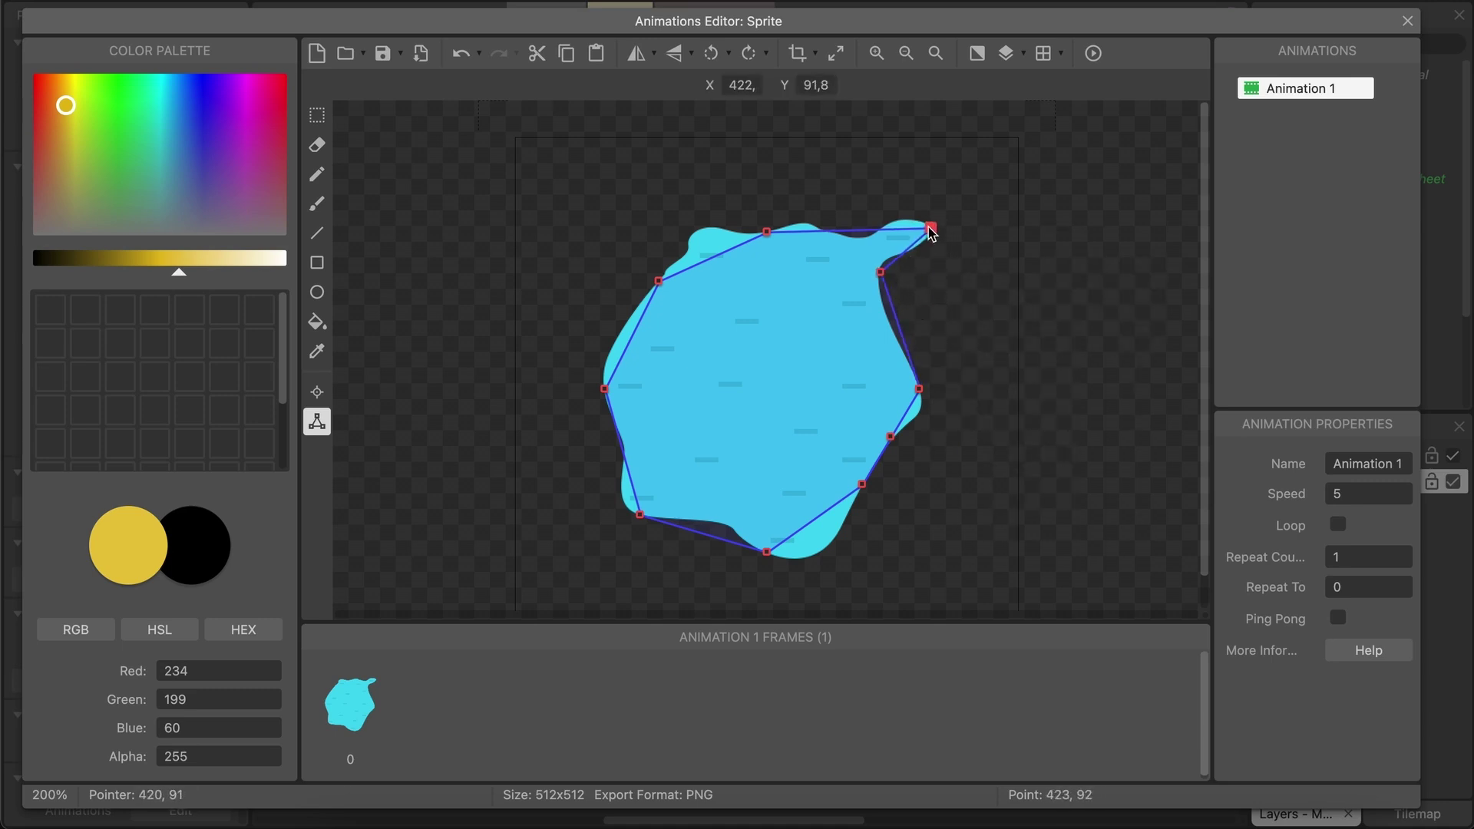
Move the collision polygon's top and left-side points outward onto the water's outline, placing one top point near the upper-right tip.
{"action": "left_click_drag", "start_coordinate": [766, 231], "coordinate": [910, 212]}
{"action": "left_click_drag", "start_coordinate": [658, 281], "coordinate": [692, 229]}
{"action": "left_click", "coordinate": [604, 388]}
{"action": "left_click_drag", "start_coordinate": [603, 392], "coordinate": [597, 369]}
{"action": "left_click_drag", "start_coordinate": [644, 520], "coordinate": [627, 503]}
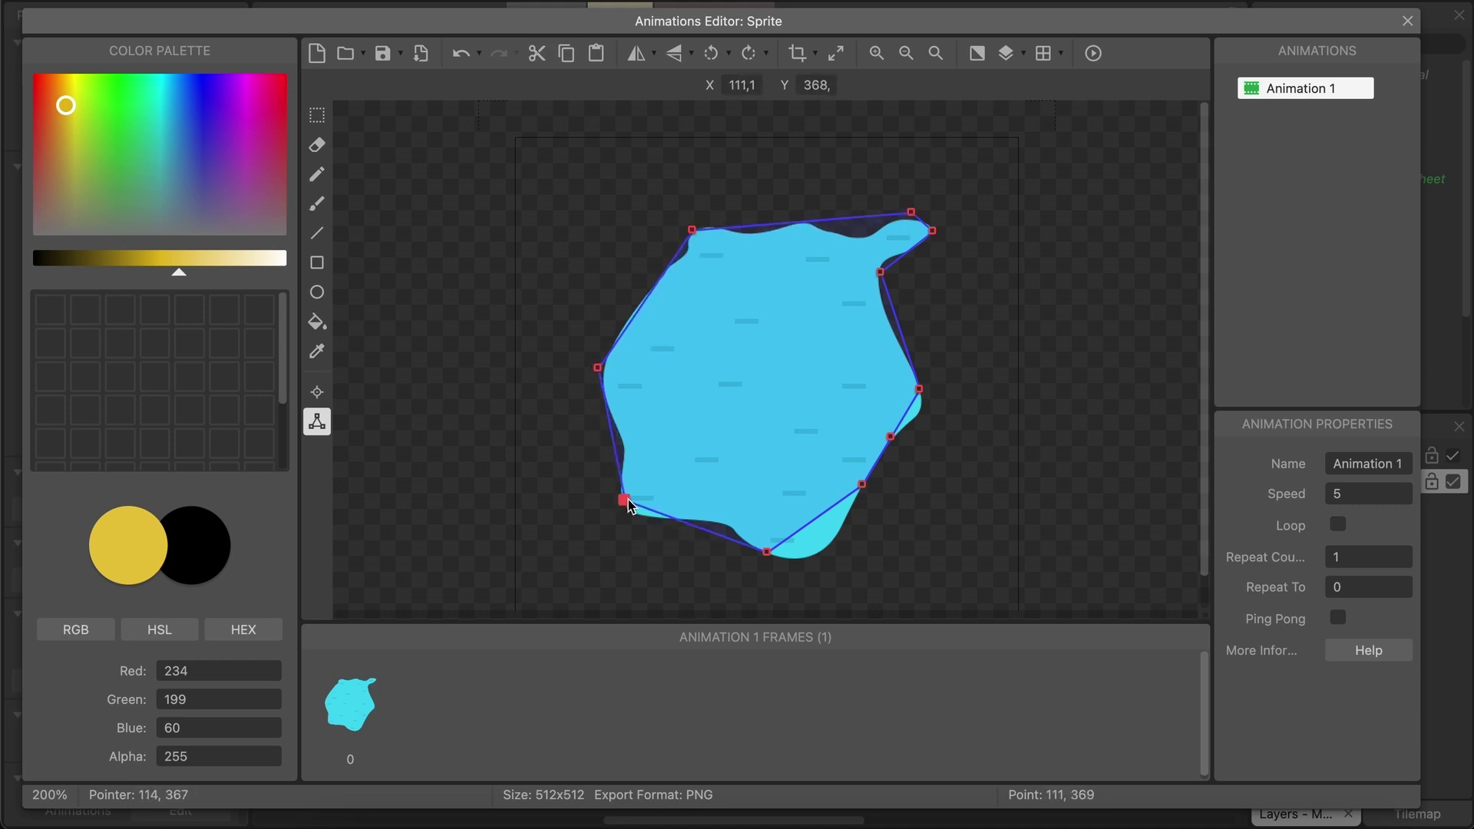
Add a point to the polygon's bottom edge and fit the bottom and lower-right points to the water's outline.
{"action": "left_click_drag", "start_coordinate": [767, 553], "coordinate": [728, 529]}
{"action": "right_click", "coordinate": [728, 526]}
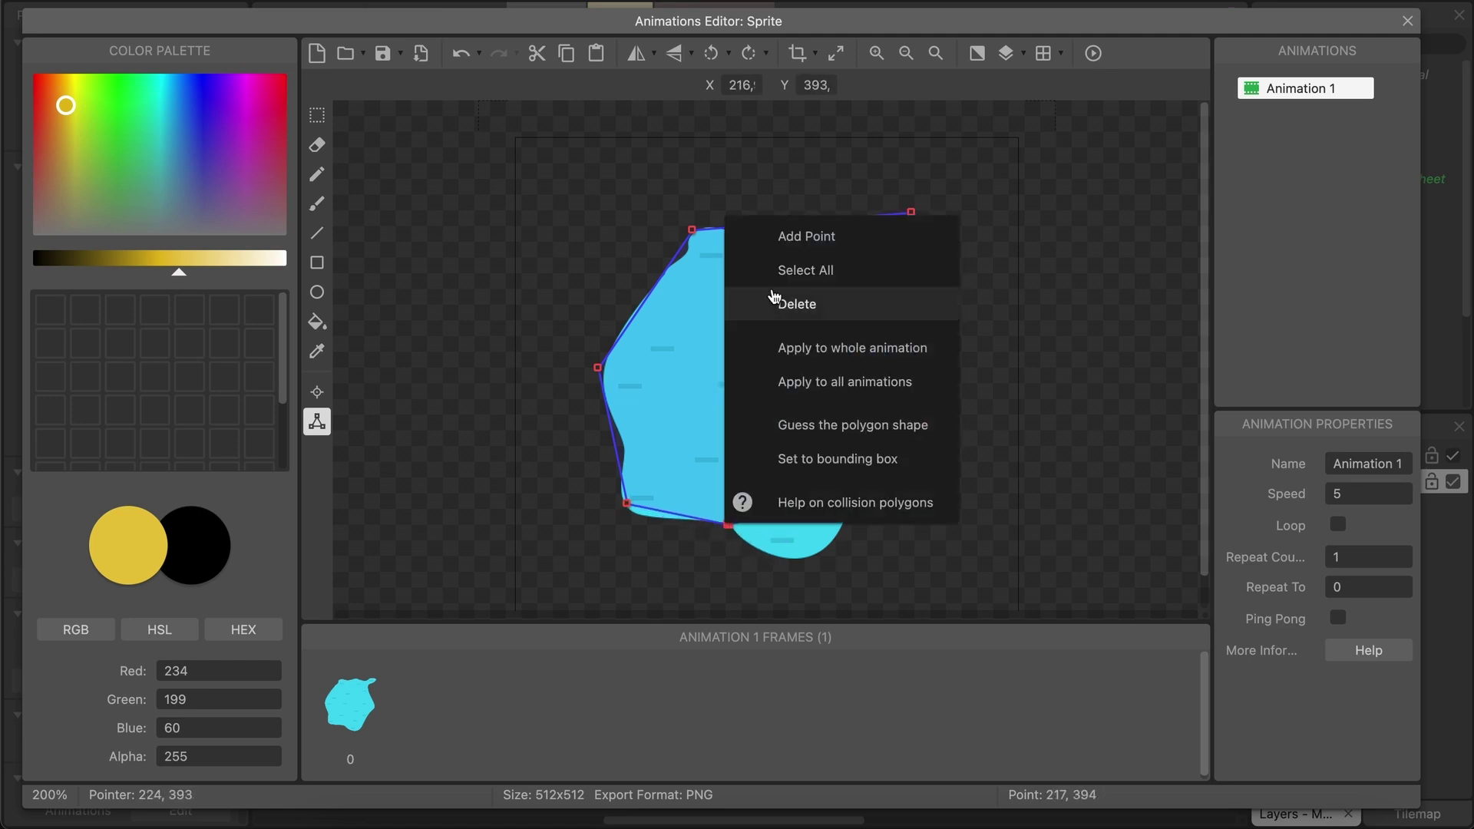
{"action": "left_click", "coordinate": [775, 237]}
{"action": "left_click_drag", "start_coordinate": [727, 525], "coordinate": [805, 564]}
{"action": "left_click_drag", "start_coordinate": [677, 513], "coordinate": [721, 527]}
{"action": "left_click_drag", "start_coordinate": [890, 436], "coordinate": [907, 436]}
{"action": "left_click_drag", "start_coordinate": [862, 484], "coordinate": [854, 506]}
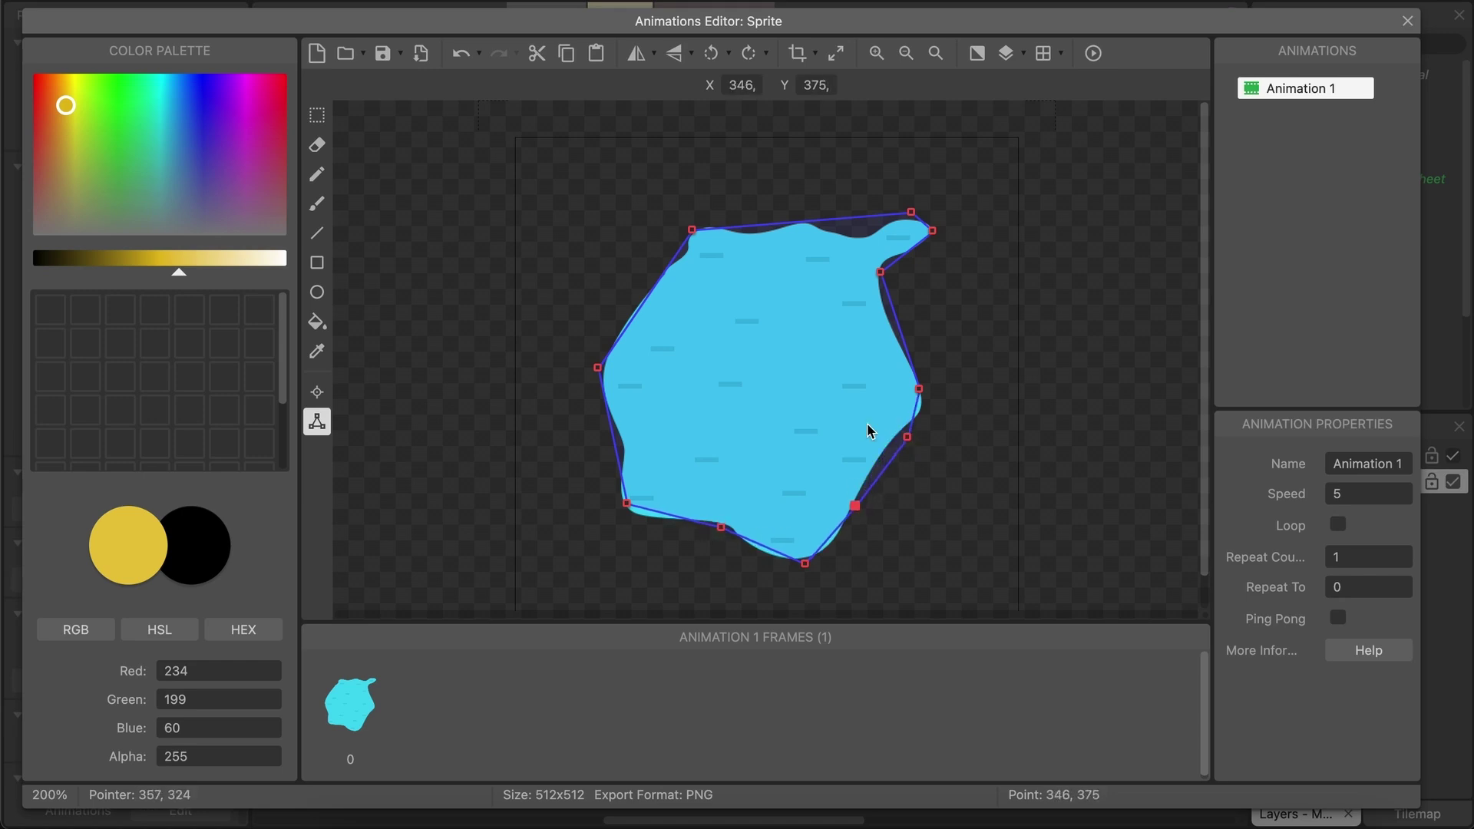
Add two points along the polygon's top edge, fit them to the bump and the dip before the tip, and close the Animations Editor.
{"action": "right_click", "coordinate": [905, 222]}
{"action": "left_click", "coordinate": [956, 233]}
{"action": "left_click_drag", "start_coordinate": [908, 217], "coordinate": [812, 230]}
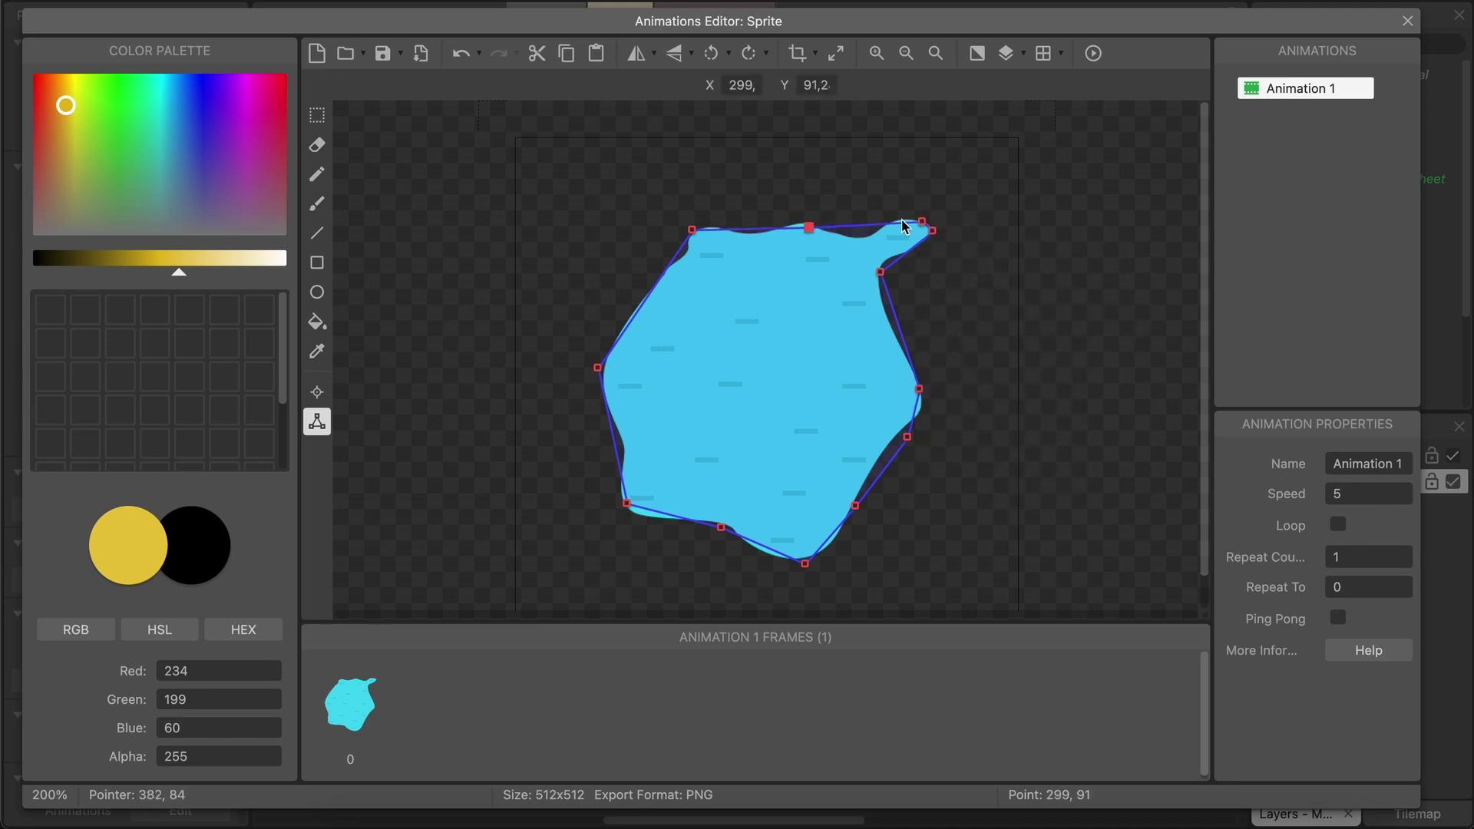
{"action": "mouse_move", "coordinate": [922, 221]}
{"action": "left_mouse_down"}
{"action": "mouse_move", "coordinate": [863, 240]}
{"action": "mouse_move", "coordinate": [904, 216]}
{"action": "left_mouse_up"}
{"action": "right_click", "coordinate": [864, 236]}
{"action": "left_click", "coordinate": [915, 253]}
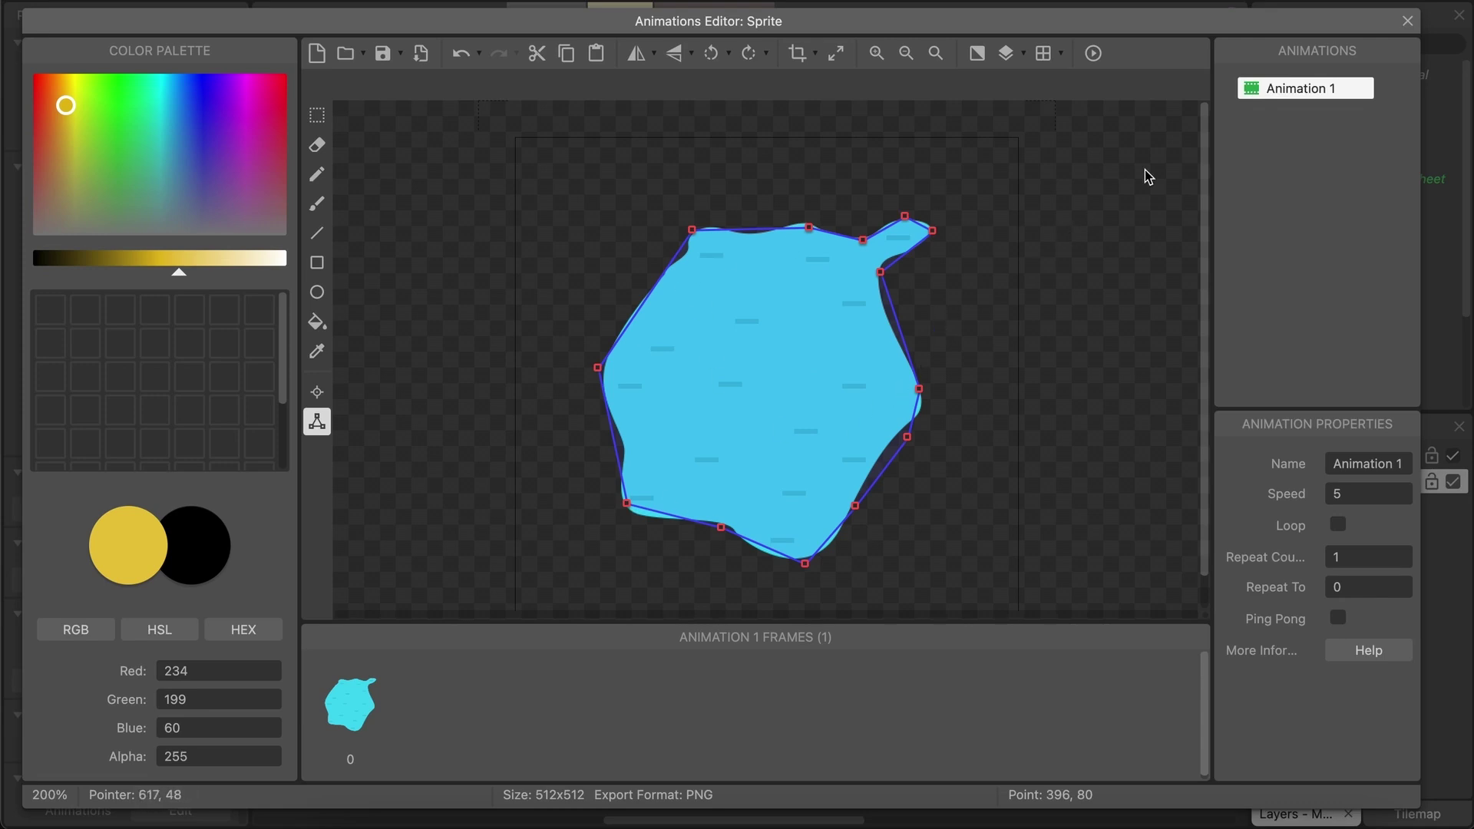
{"action": "left_click", "coordinate": [1407, 20]}
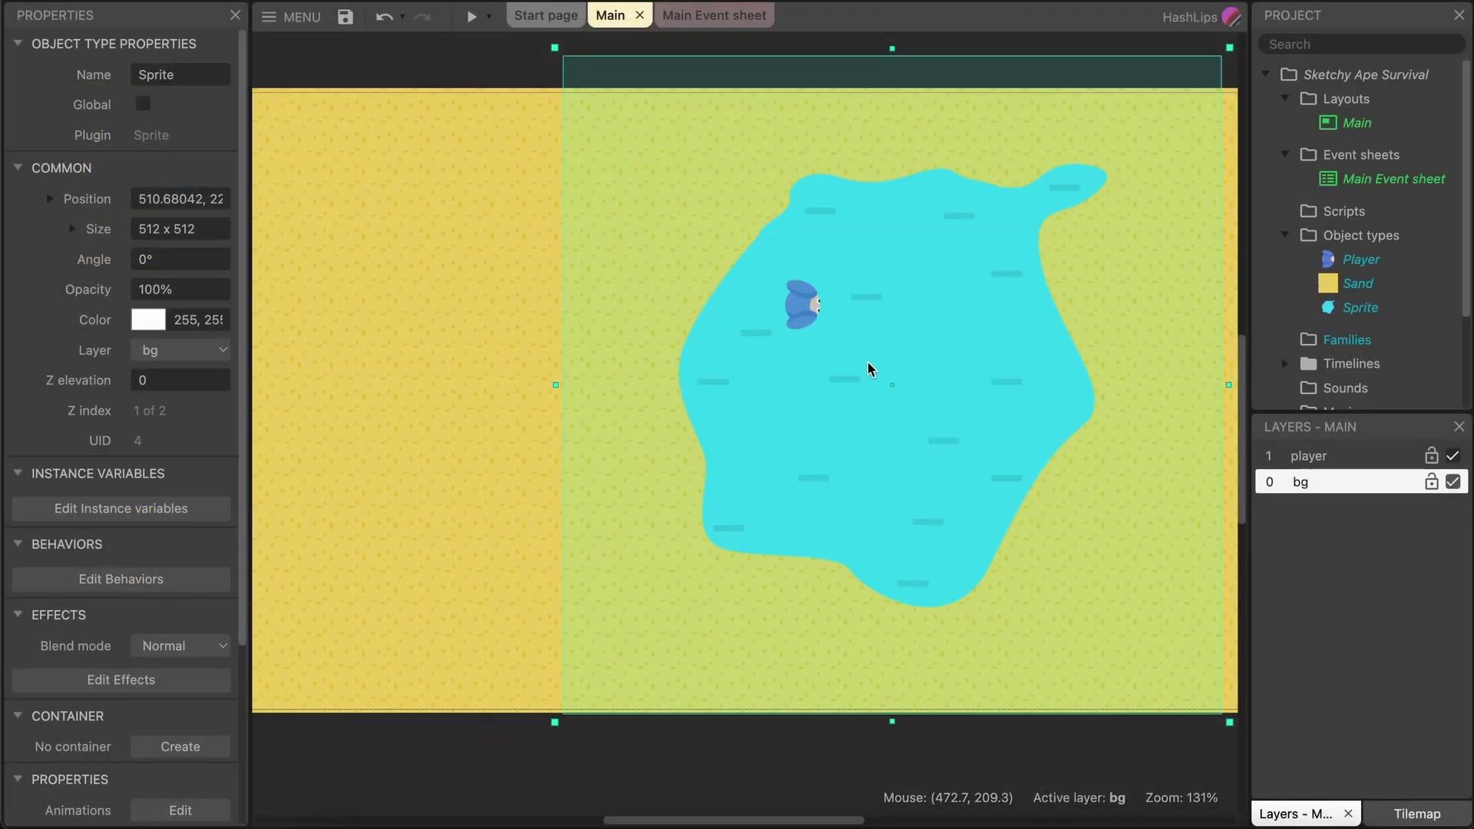
Shrink the water sprite to about 271 px wide and place it in the layout's upper-right area, clear of the Player.
{"action": "left_click_drag", "start_coordinate": [901, 381], "coordinate": [964, 388]}
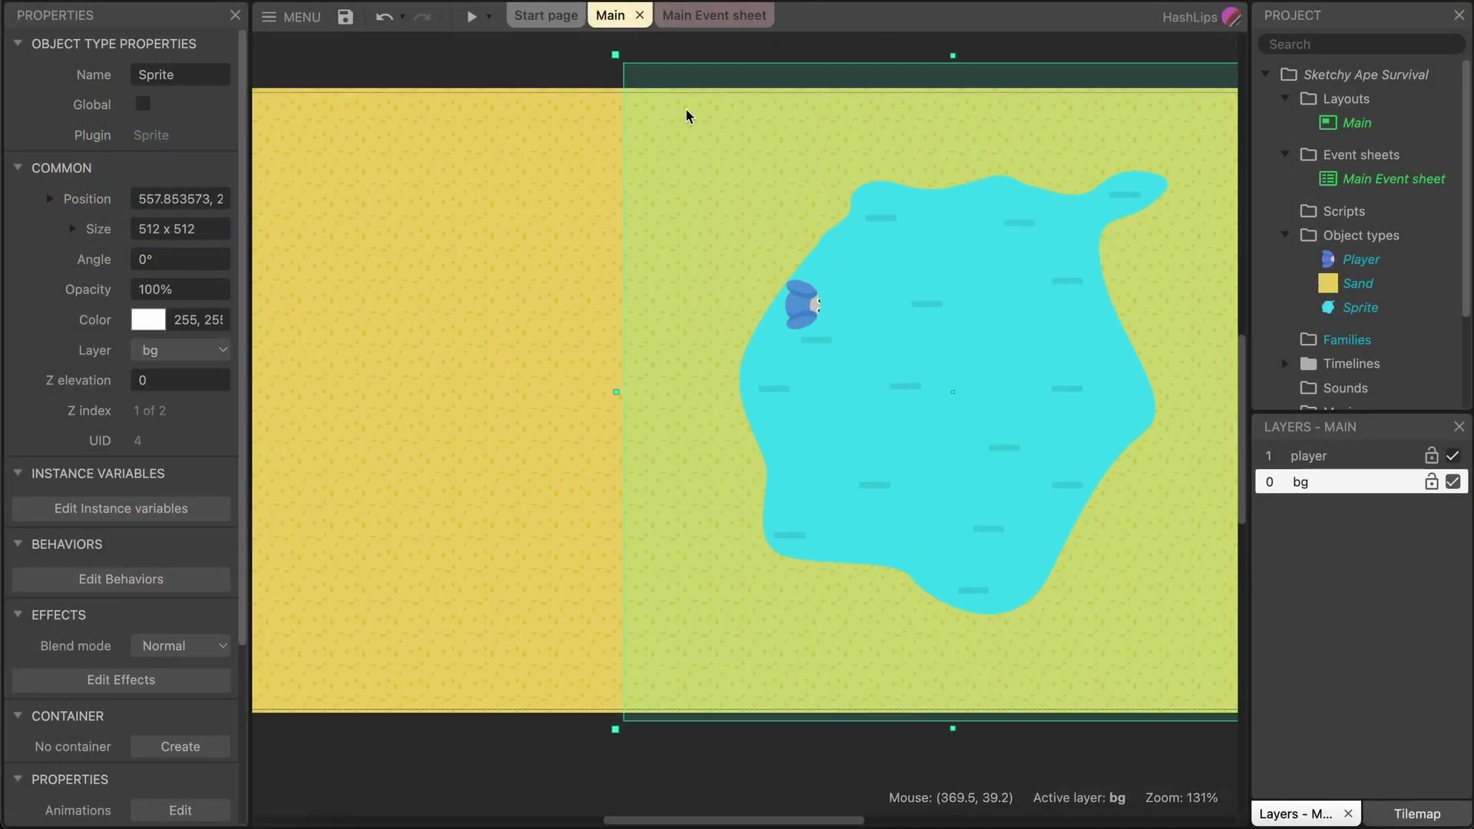
{"action": "left_click_drag", "start_coordinate": [611, 58], "coordinate": [941, 412]}
{"action": "left_click", "coordinate": [753, 82]}
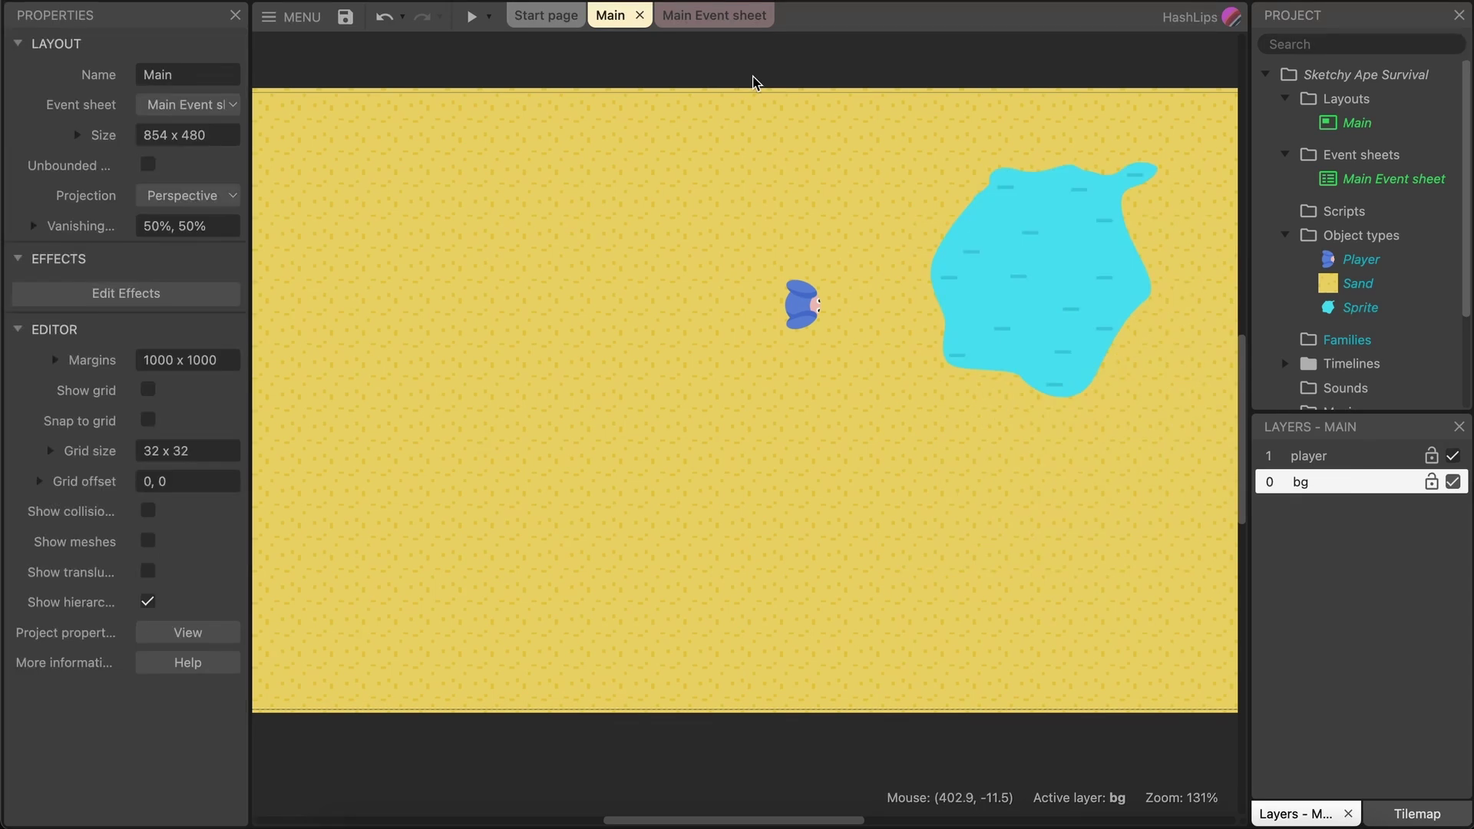
Preview the game, move the Player against the water to test the collision, and close the preview.
{"action": "left_click", "coordinate": [471, 16]}
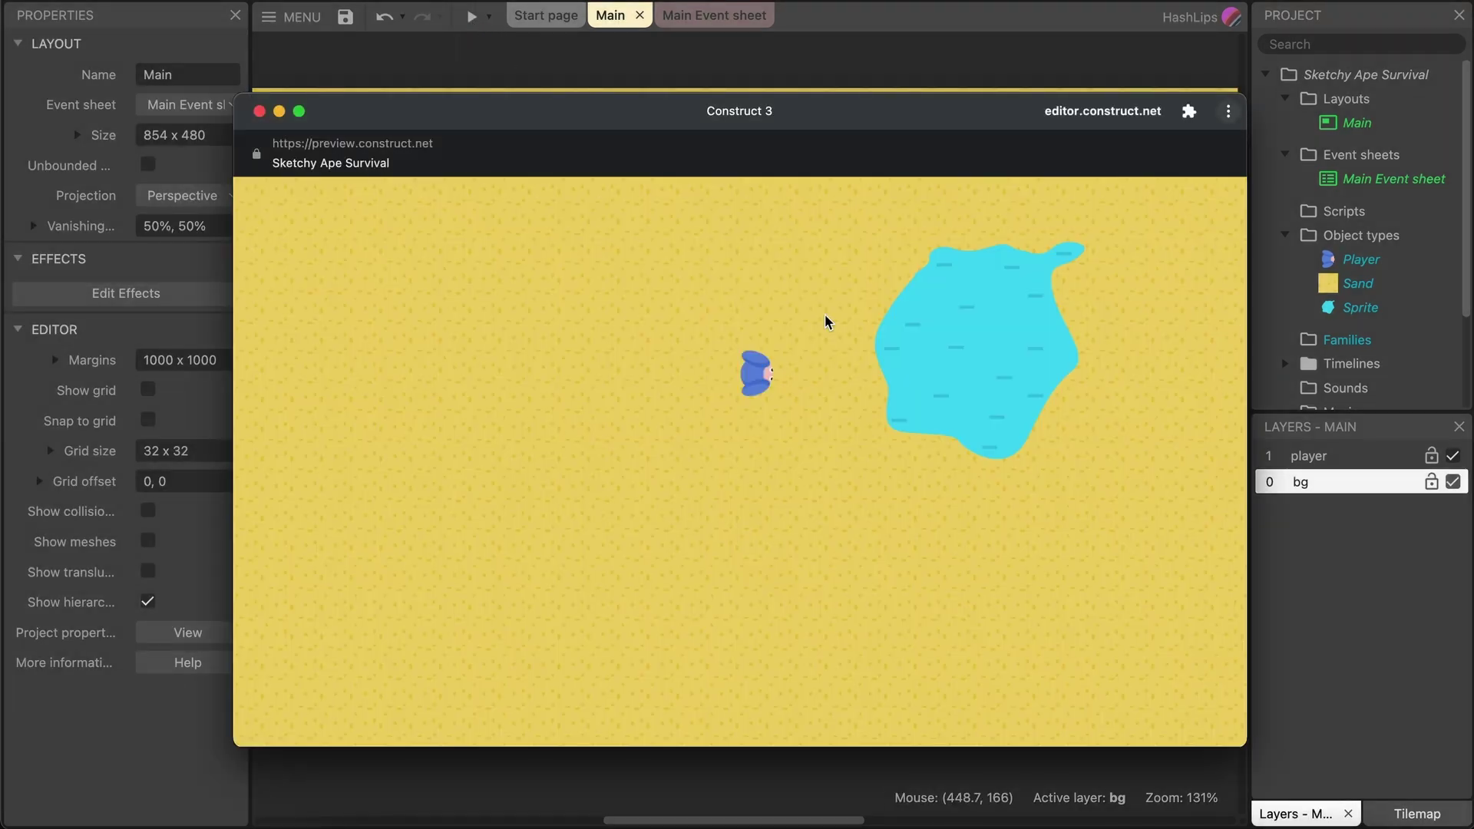
{"action": "key", "text": "Right"}
{"action": "key", "text": "Left"}
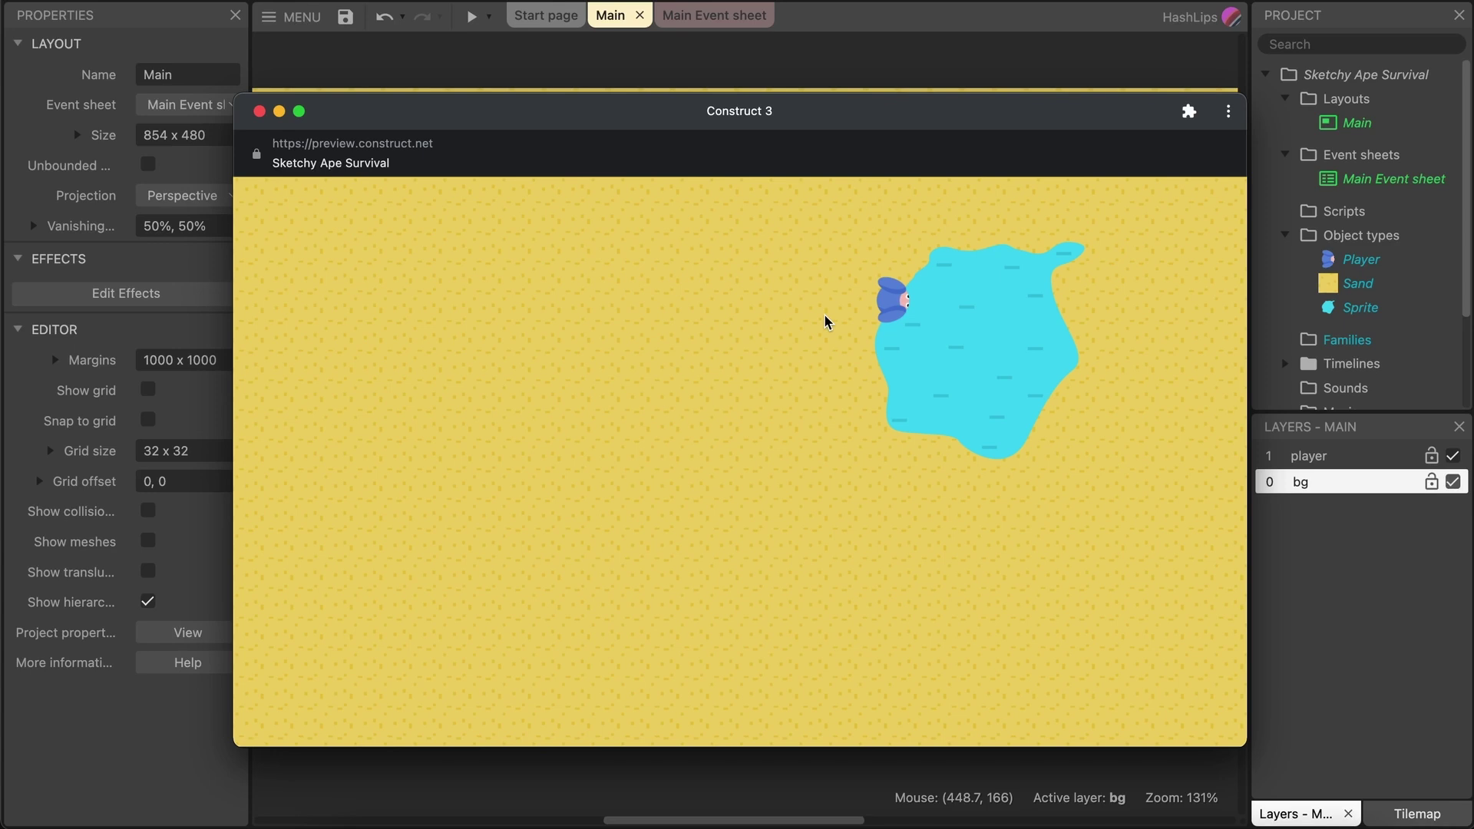
{"action": "left_click", "coordinate": [259, 112]}
Open the choice of new behaviors for the water sprite.
{"action": "left_click", "coordinate": [913, 318]}
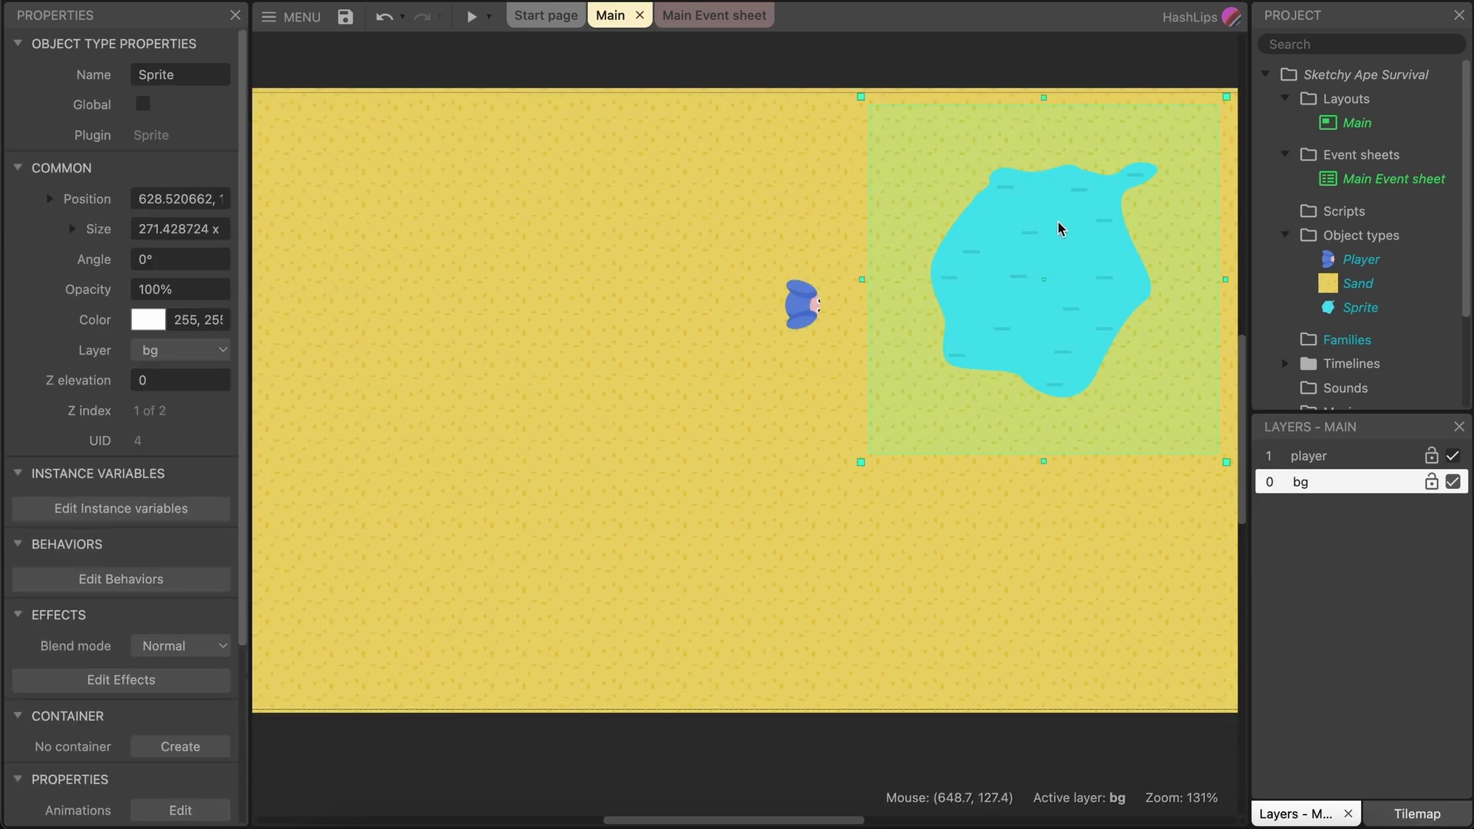
{"action": "scroll", "coordinate": [115, 437], "scroll_direction": "down", "scroll_amount": 3}
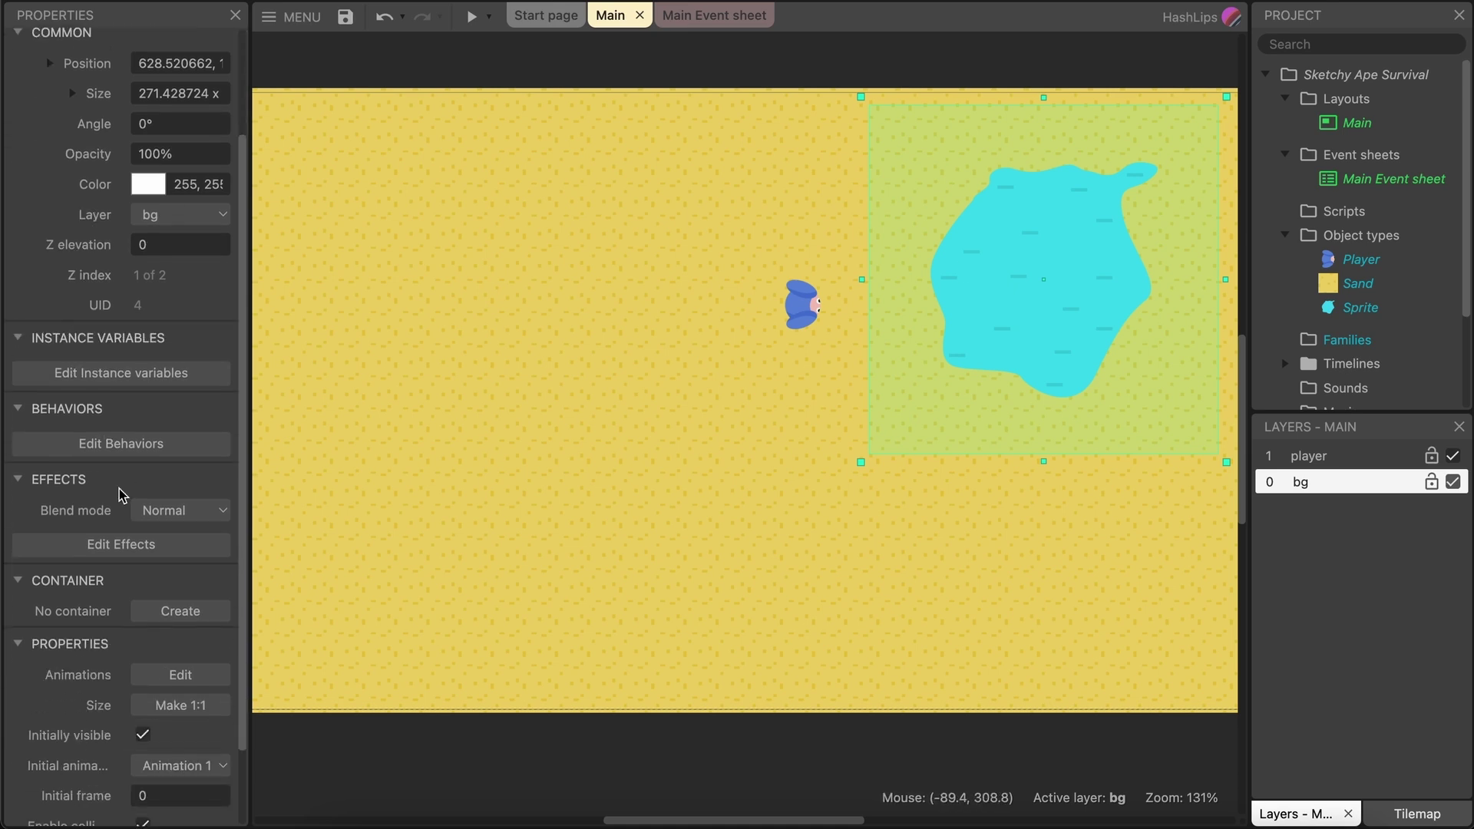
{"action": "left_click", "coordinate": [120, 444]}
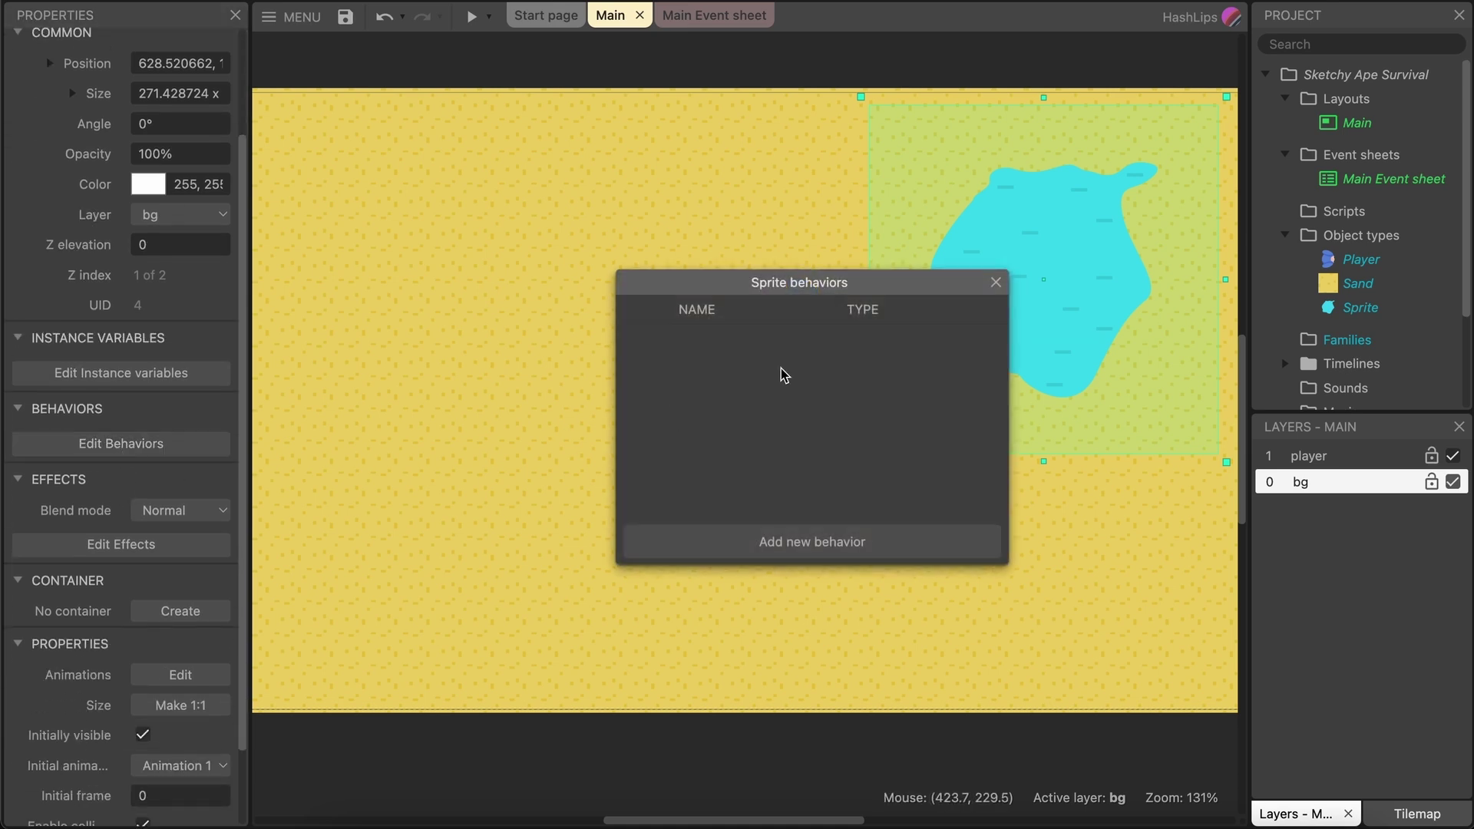
{"action": "left_click", "coordinate": [837, 539]}
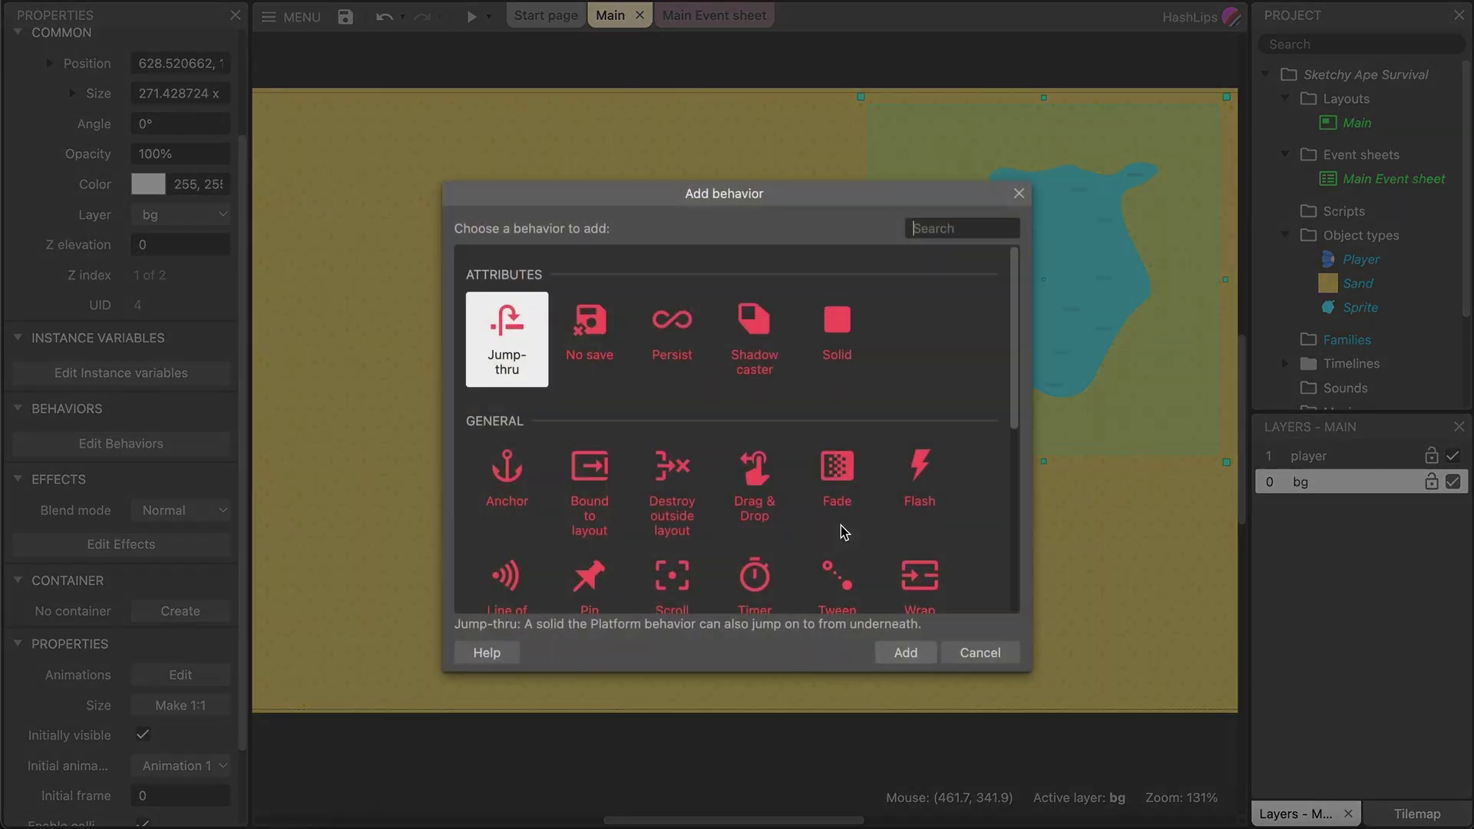
Add the Solid behavior to the water sprite.
{"action": "left_click", "coordinate": [839, 326]}
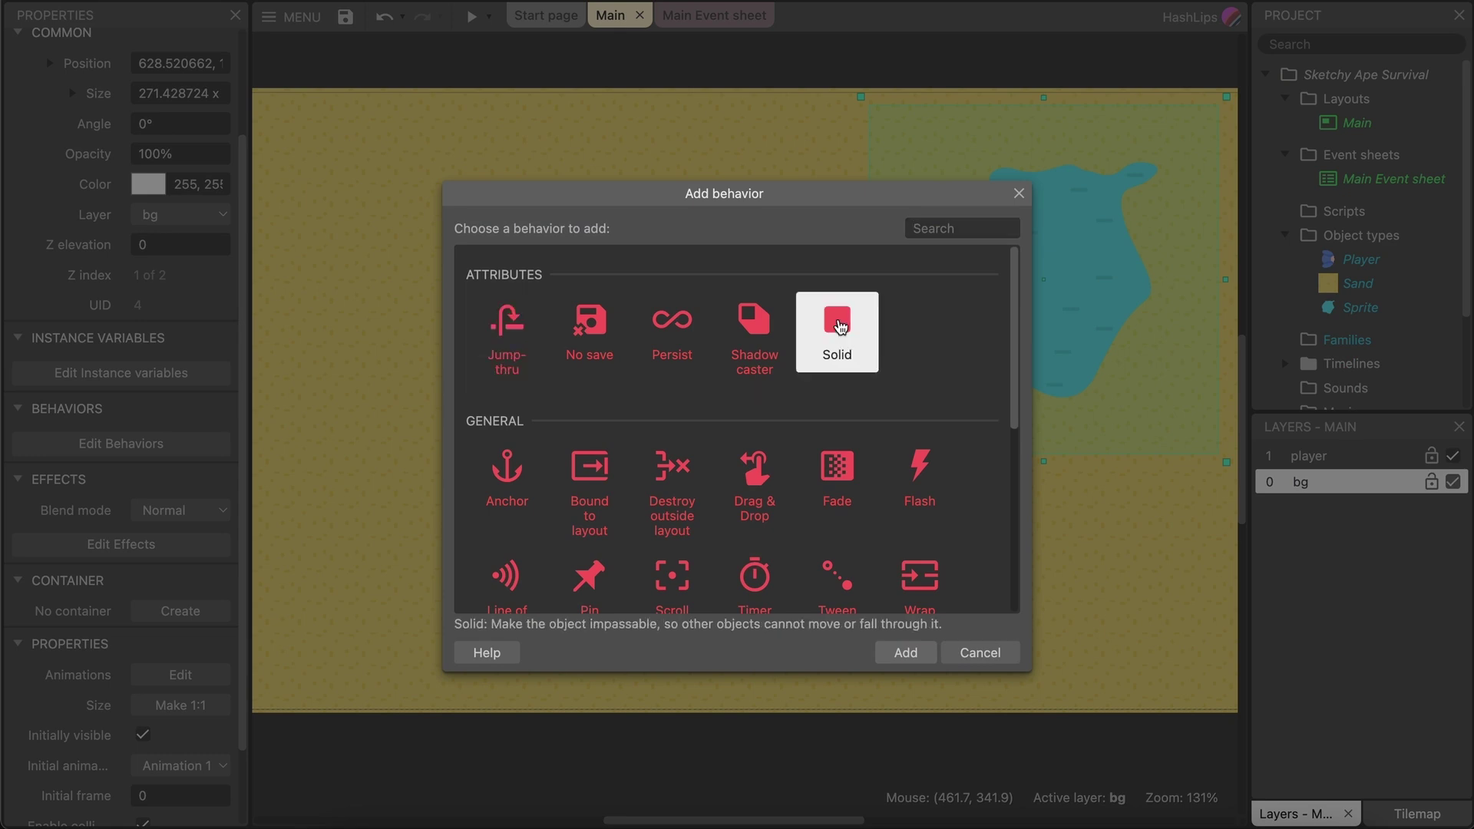
{"action": "left_click", "coordinate": [906, 652]}
{"action": "left_click", "coordinate": [916, 649]}
Preview the layout and steer the player around in all directions to test its movement and collision with the water.
{"action": "left_click", "coordinate": [472, 16]}
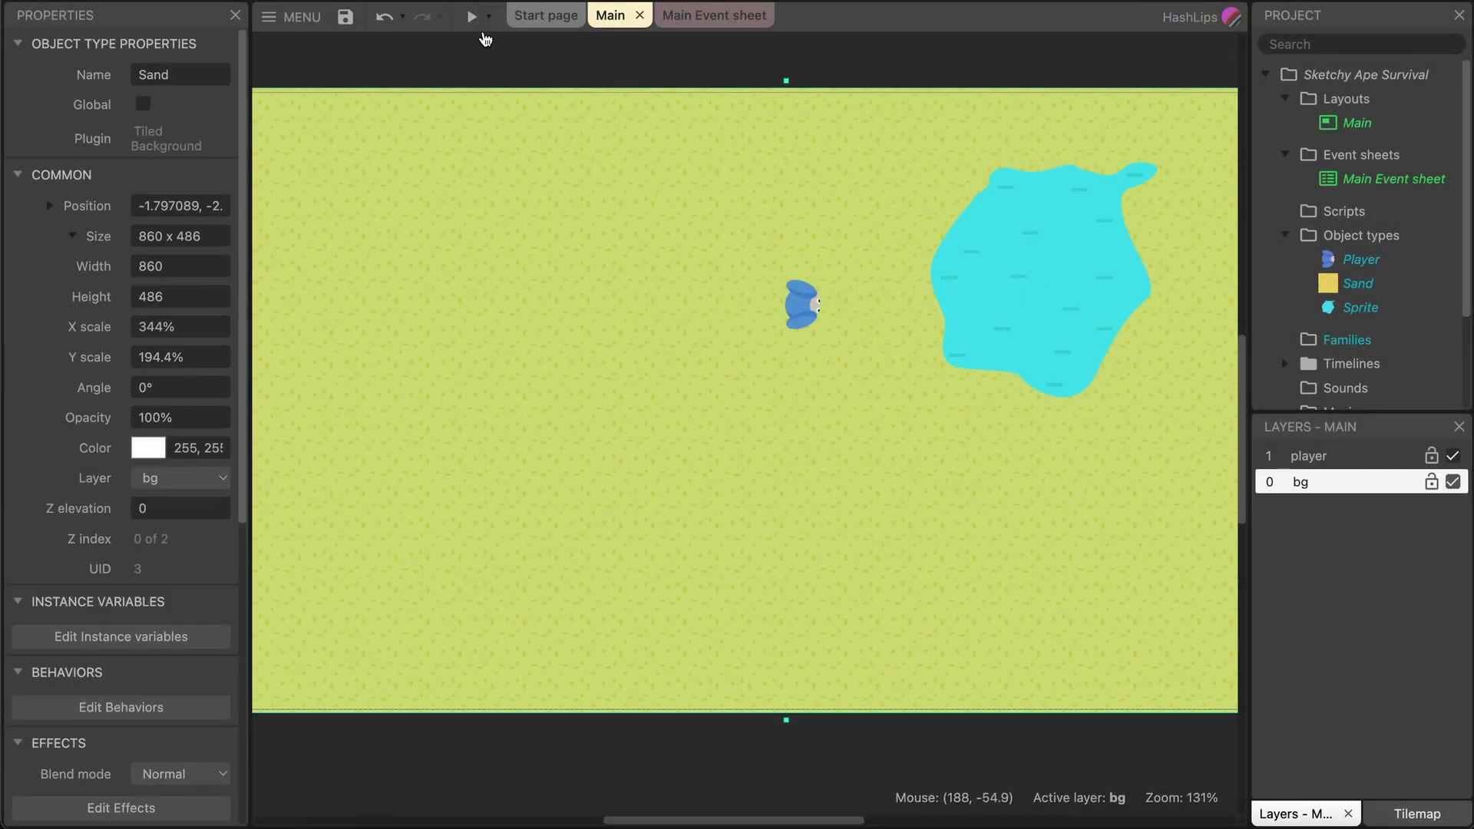
{"action": "key", "text": "Down"}
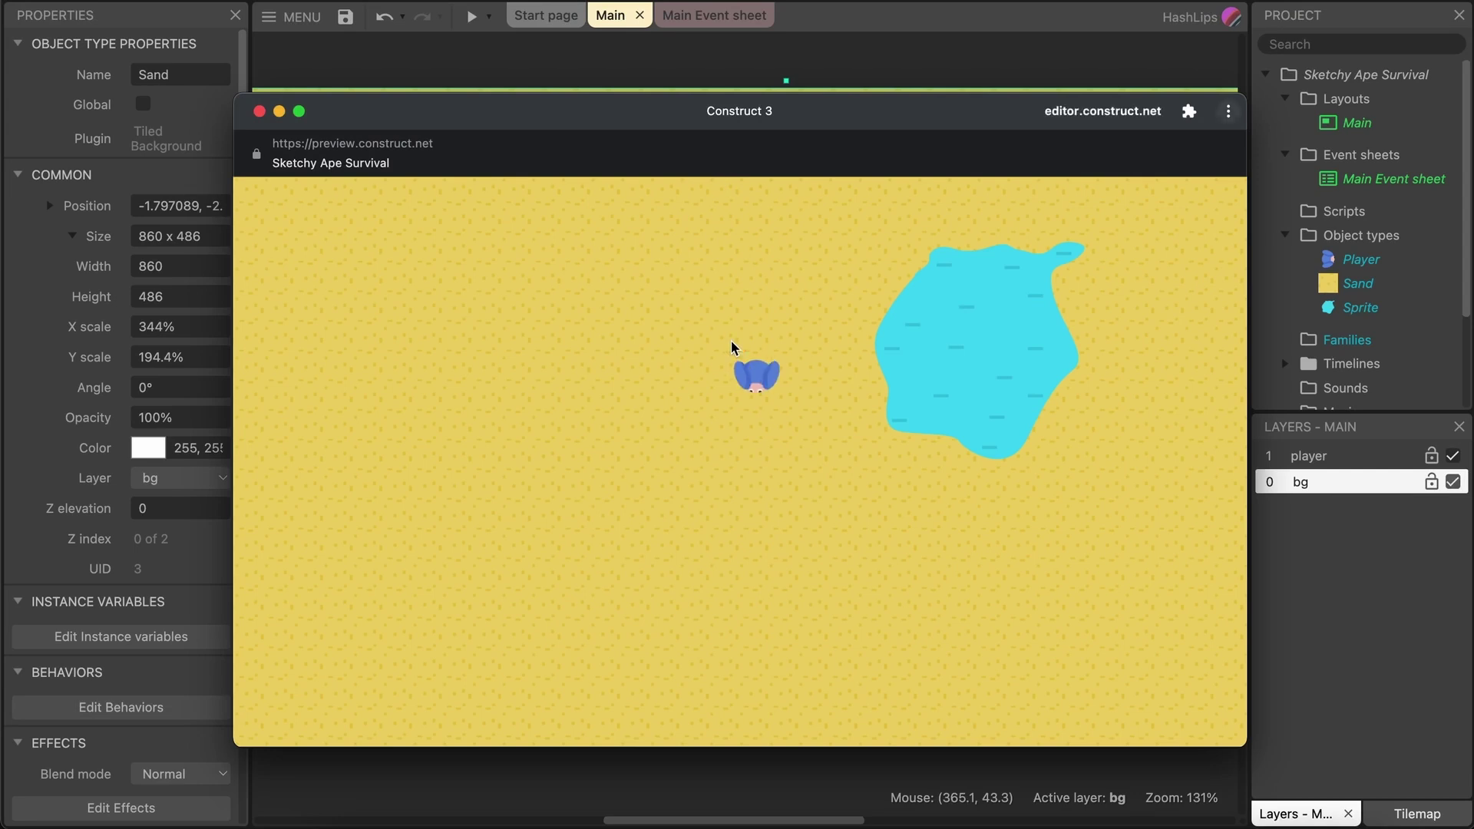
{"action": "key", "text": "Left"}
{"action": "key", "text": "Up"}
{"action": "key", "text": "Right"}
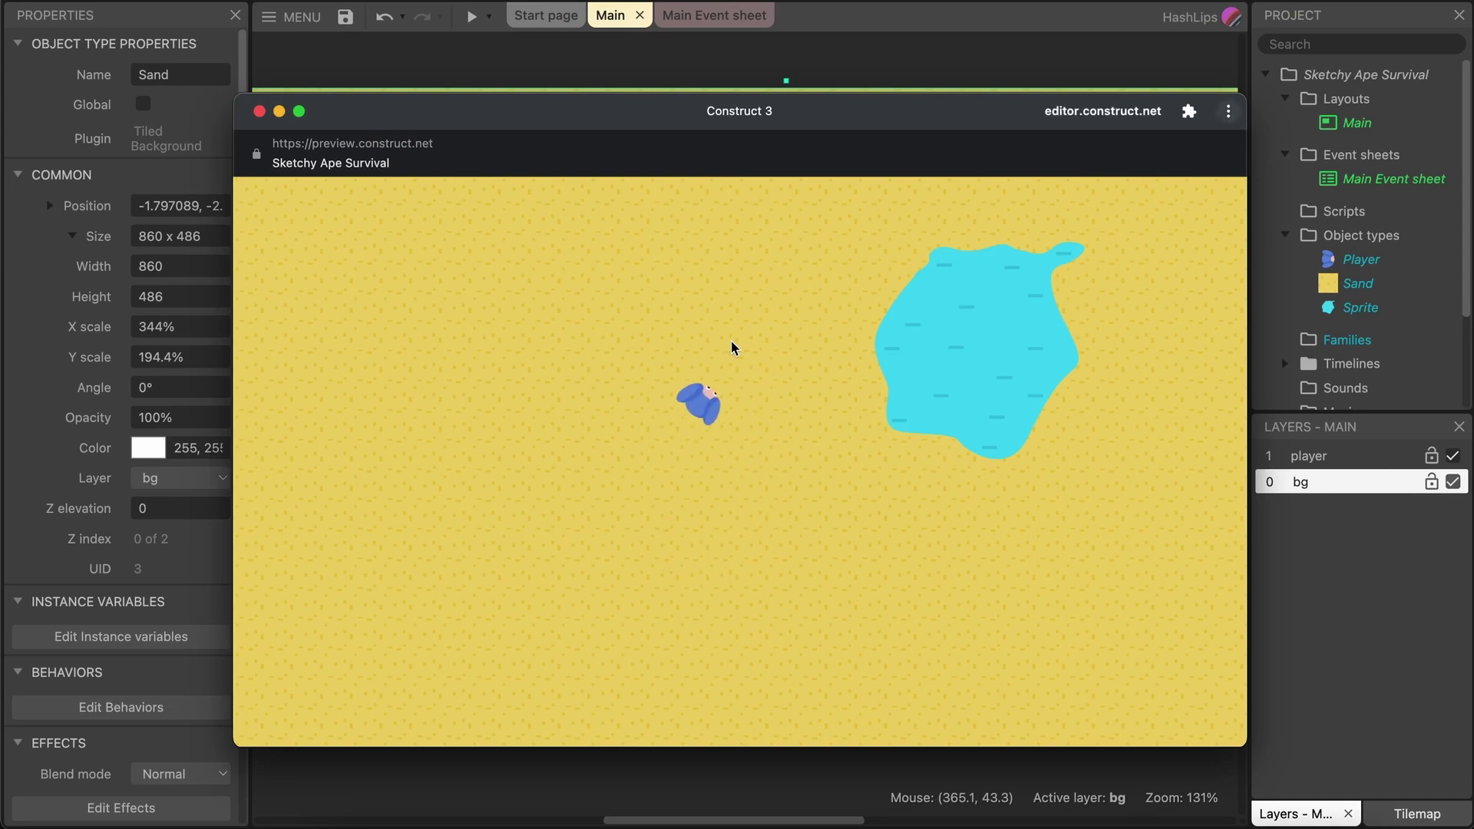
{"action": "key", "text": "Down"}
{"action": "key", "text": "Right"}
{"action": "key", "text": "Up"}
{"action": "key", "text": "Down"}
{"action": "key", "text": "Left"}
{"action": "key", "text": "Up"}
{"action": "key", "text": "Up"}
{"action": "key", "text": "Left"}
{"action": "key", "text": "Right"}
{"action": "key", "text": "Left"}
{"action": "key", "text": "Right"}
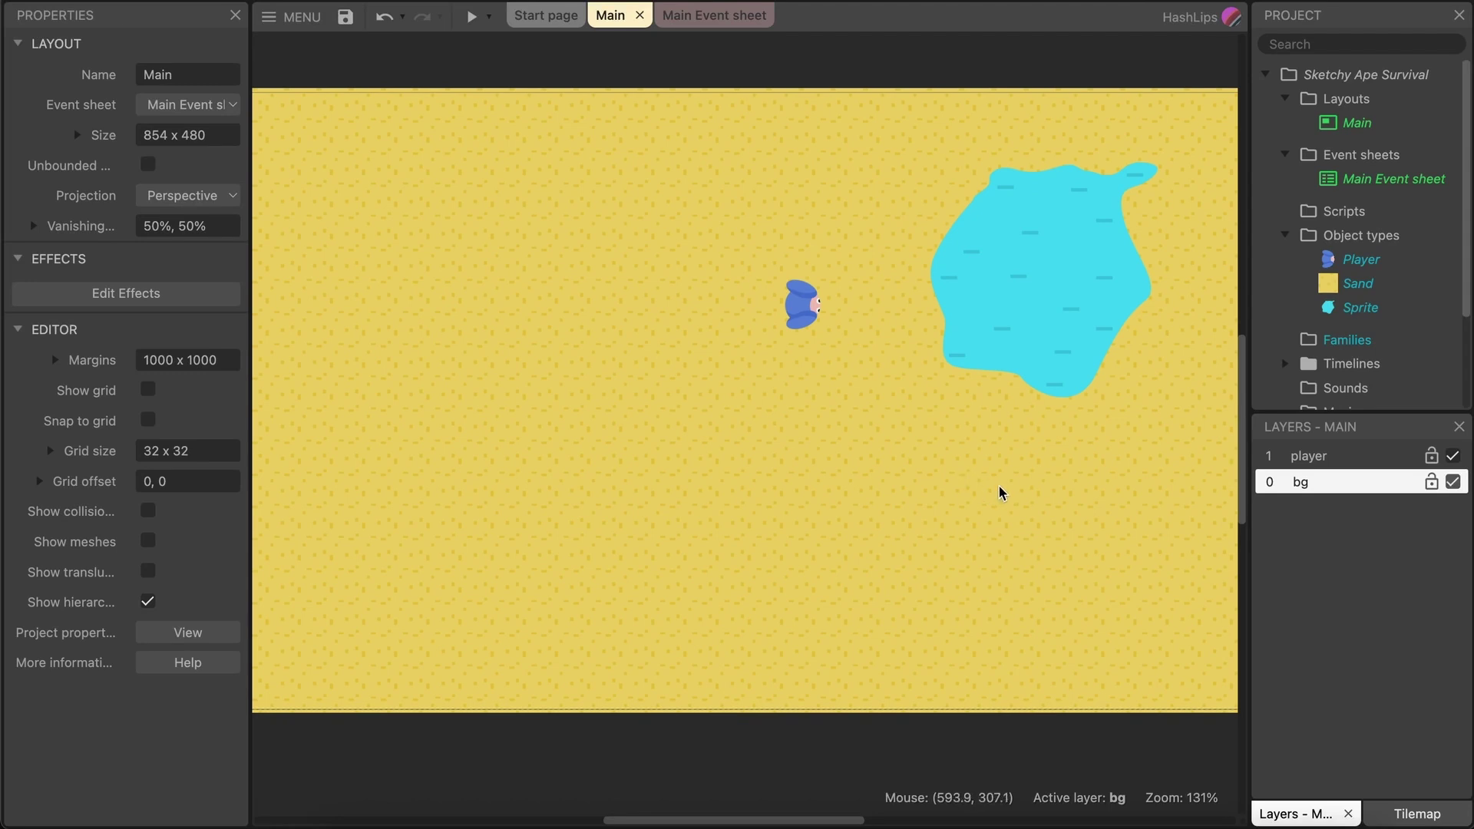
Insert a new layer above the player layer and name it info.
{"action": "left_click", "coordinate": [1321, 465]}
{"action": "right_click", "coordinate": [1355, 458]}
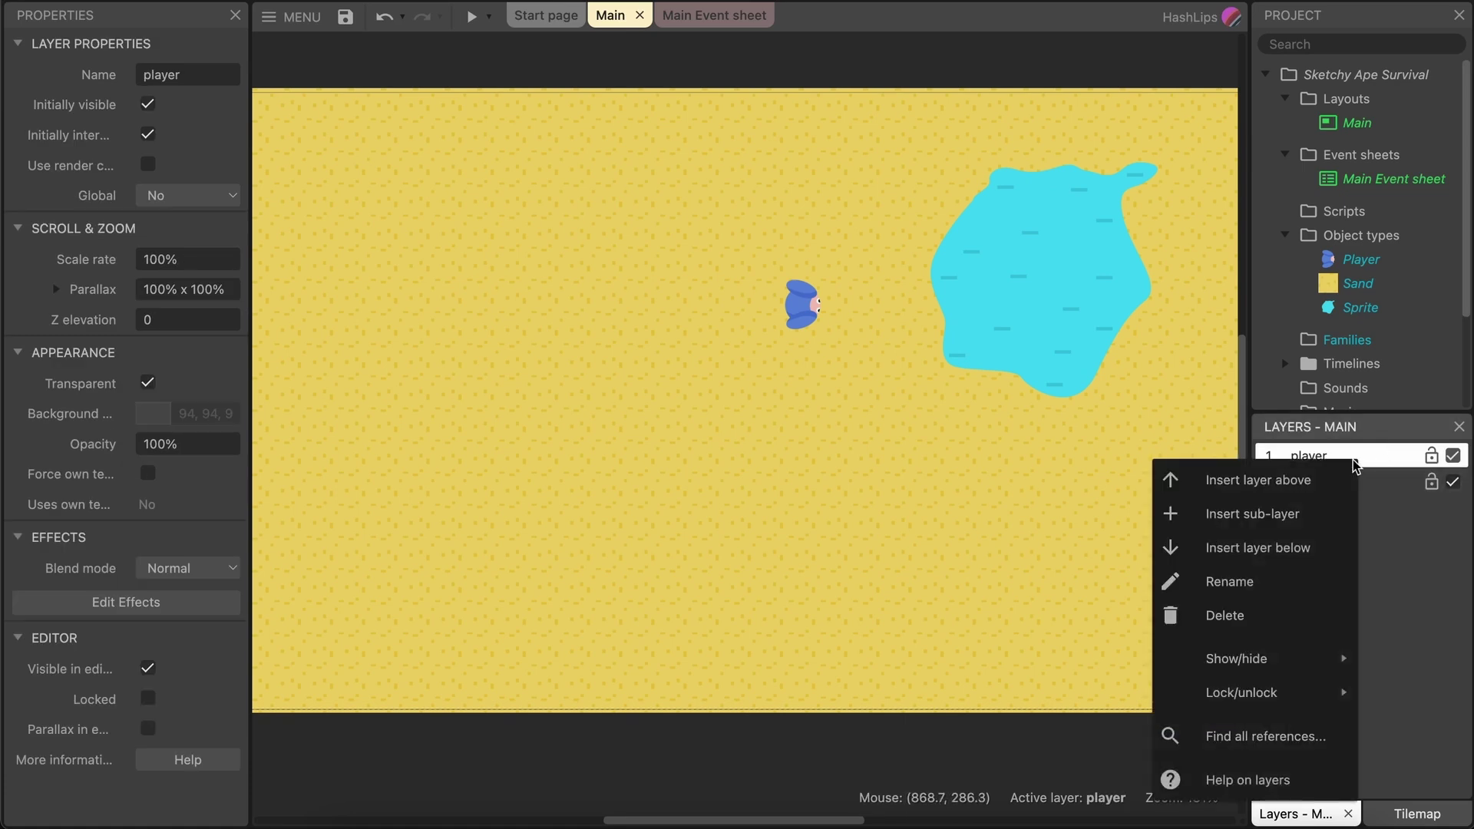
{"action": "left_click", "coordinate": [1294, 482]}
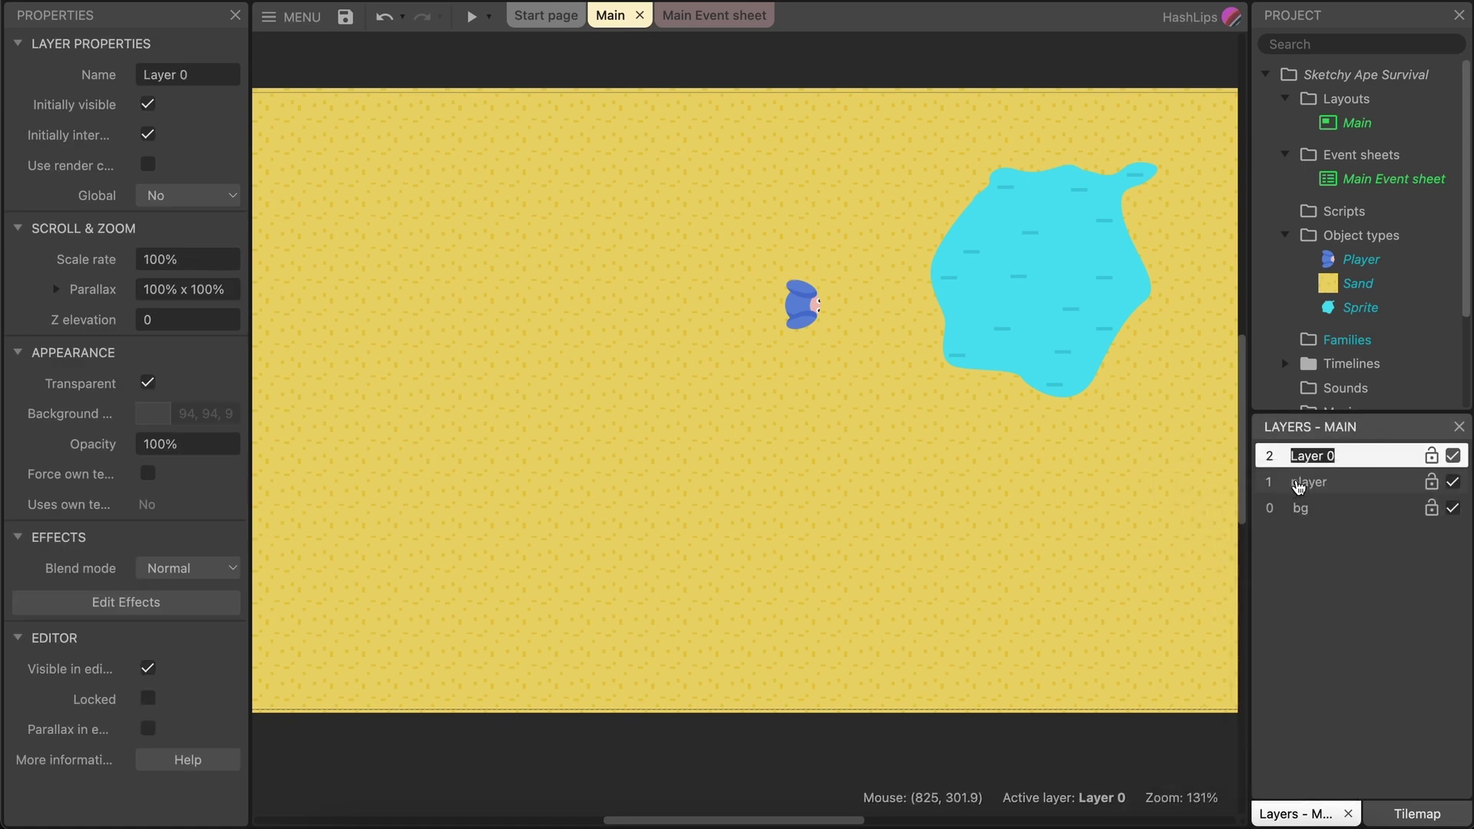
{"action": "type", "text": "l"}
{"action": "key", "text": "Return"}
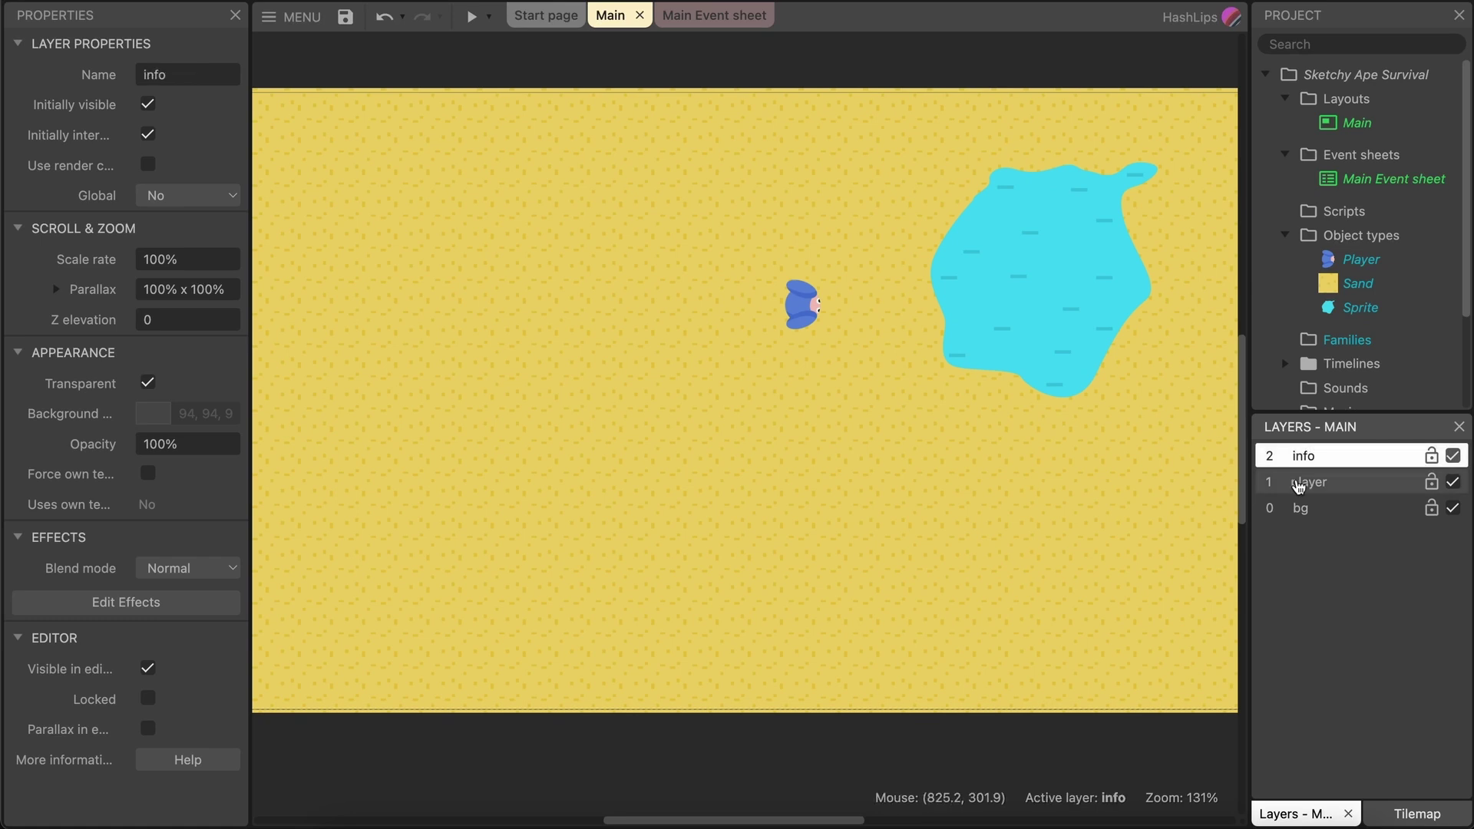
Insert a new Sprite object on the info layer, placing it in the upper-middle area of the layout.
{"action": "right_click", "coordinate": [757, 468]}
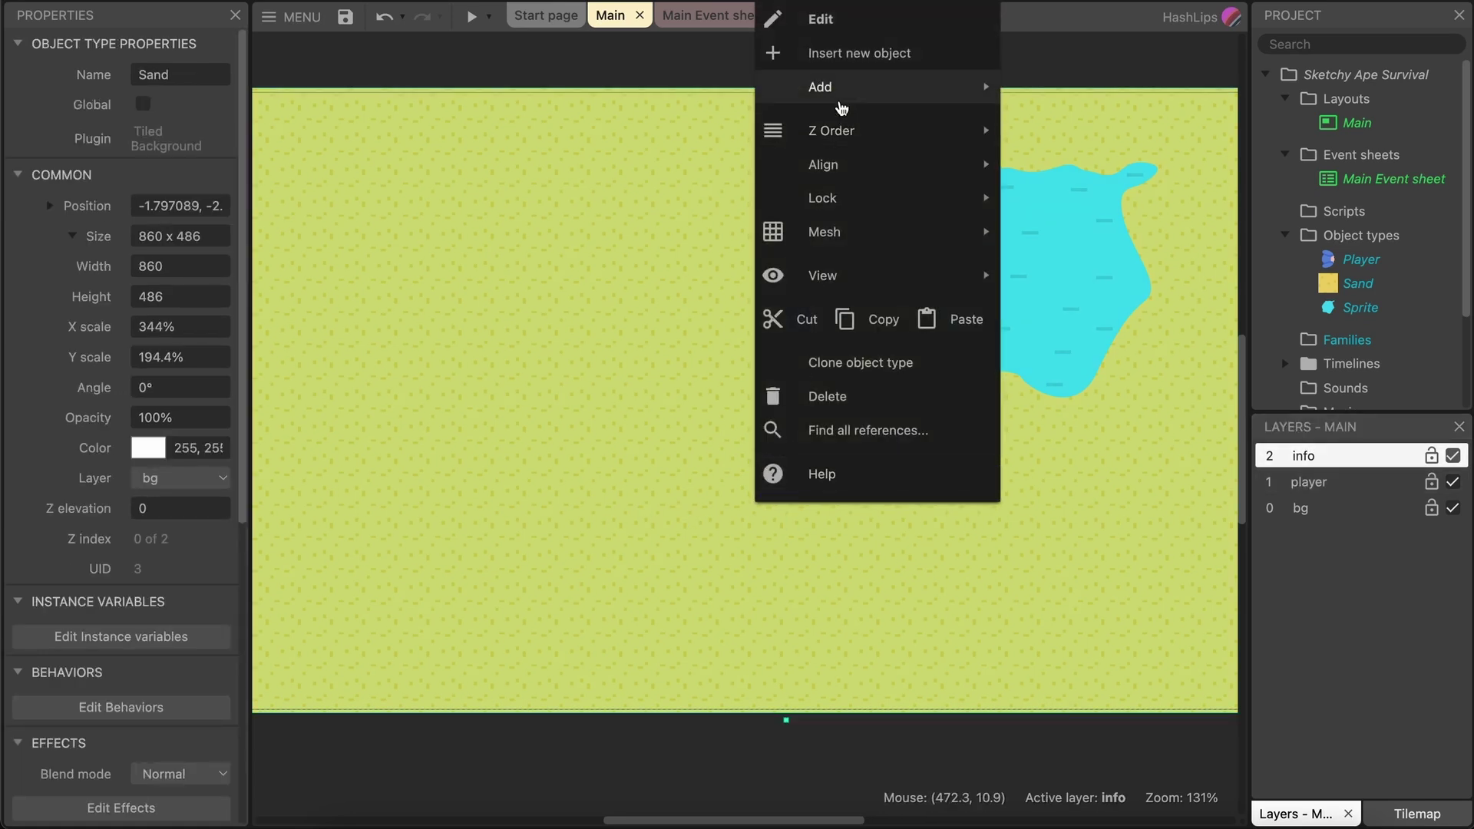
{"action": "left_click", "coordinate": [832, 53]}
{"action": "scroll", "coordinate": [729, 428], "scroll_direction": "down", "scroll_amount": 5}
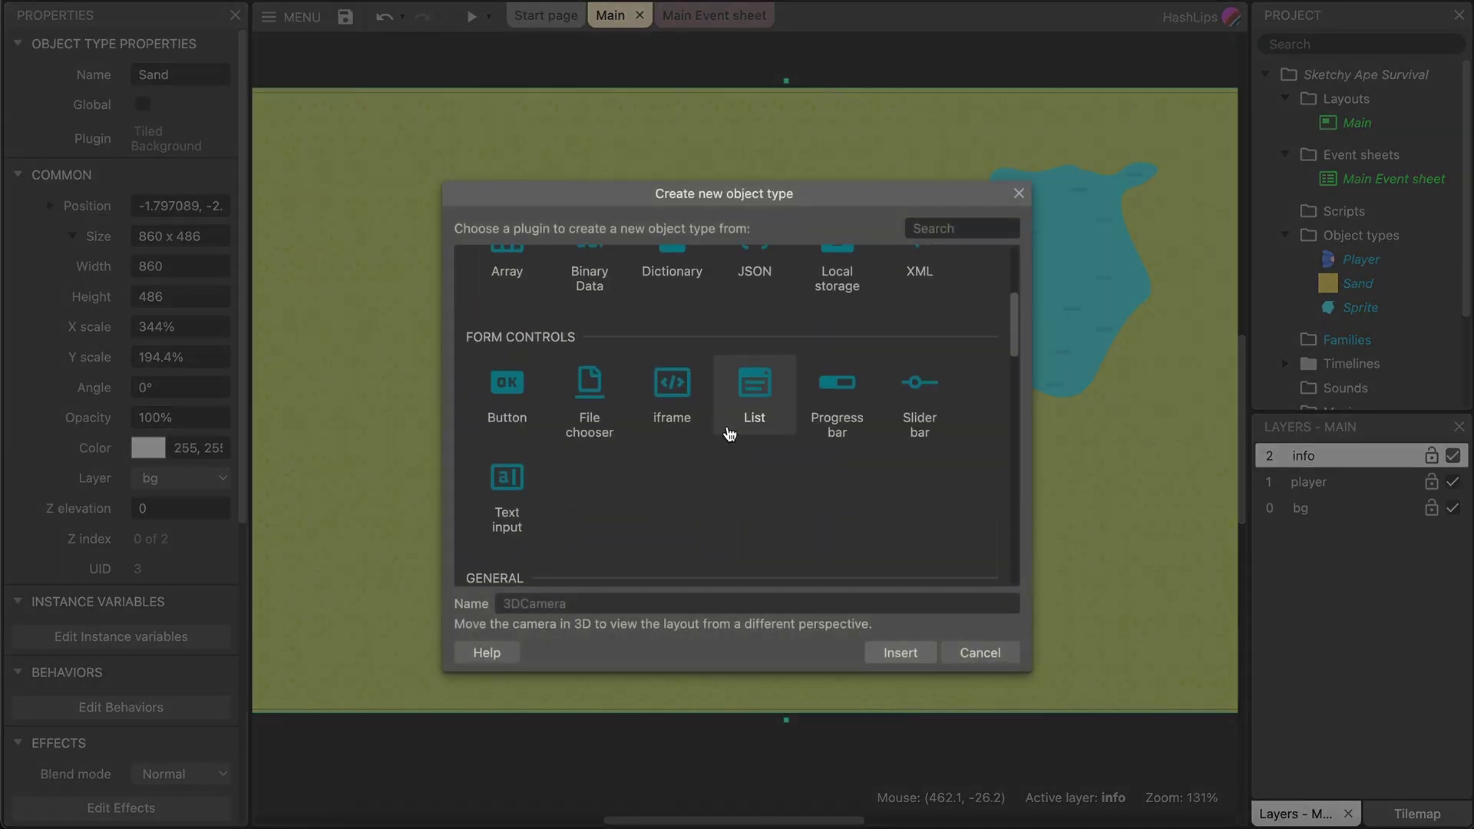
{"action": "double_click", "coordinate": [751, 526]}
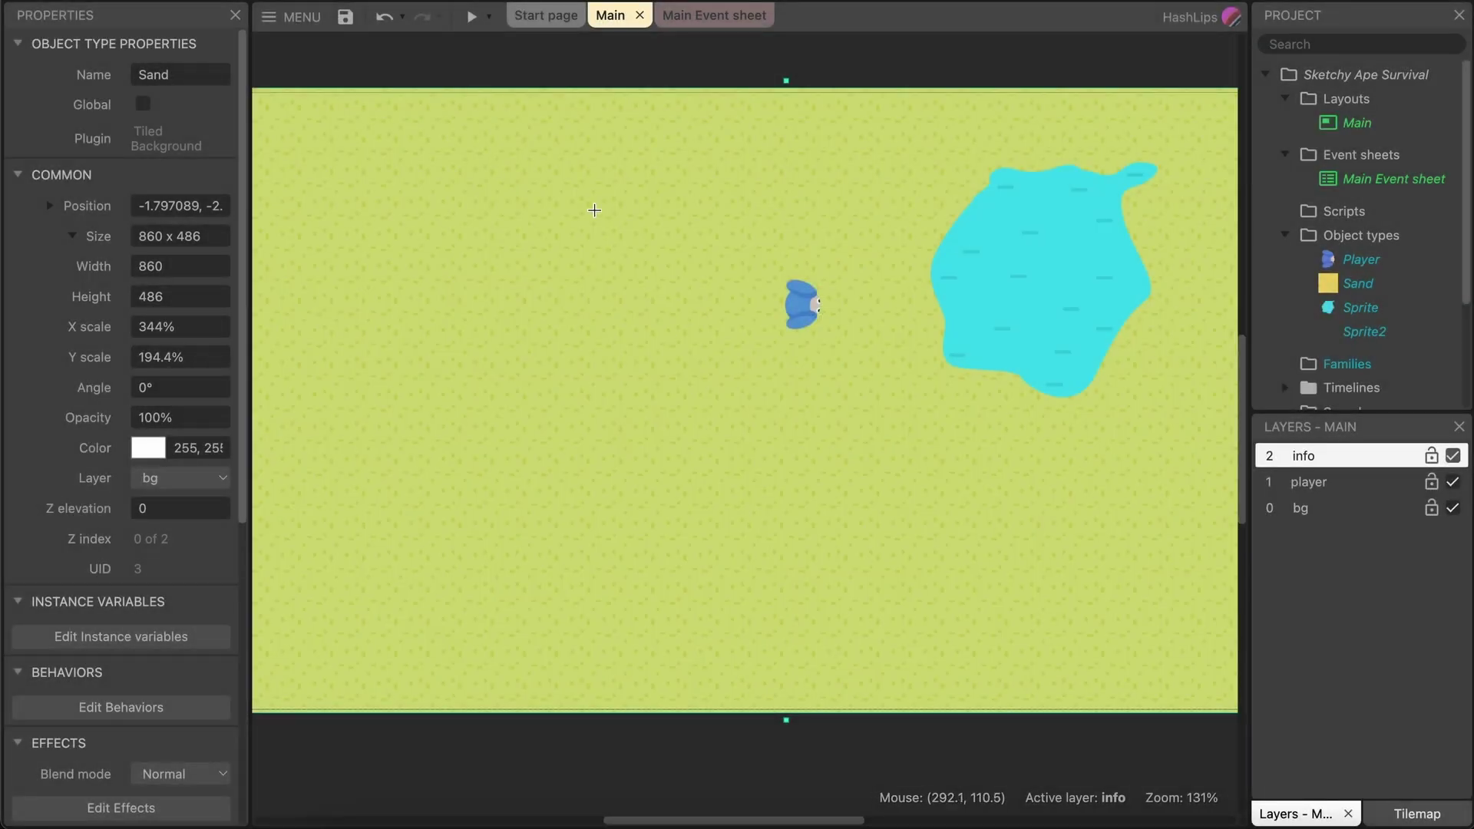
{"action": "left_click", "coordinate": [591, 207]}
Load info.png from the Desktop as the new sprite's animation frame.
{"action": "left_click", "coordinate": [346, 54]}
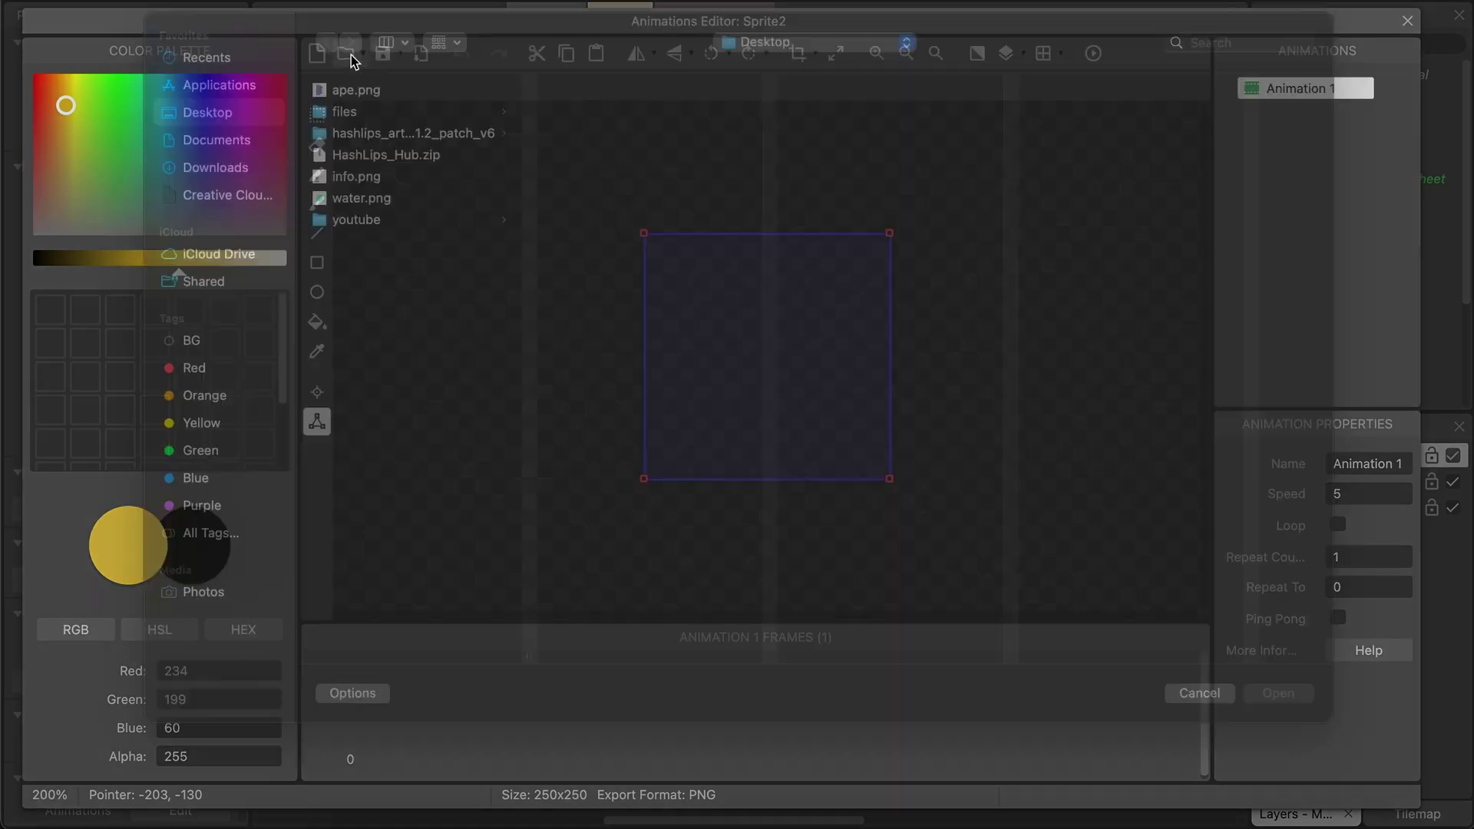
{"action": "left_click", "coordinate": [377, 213]}
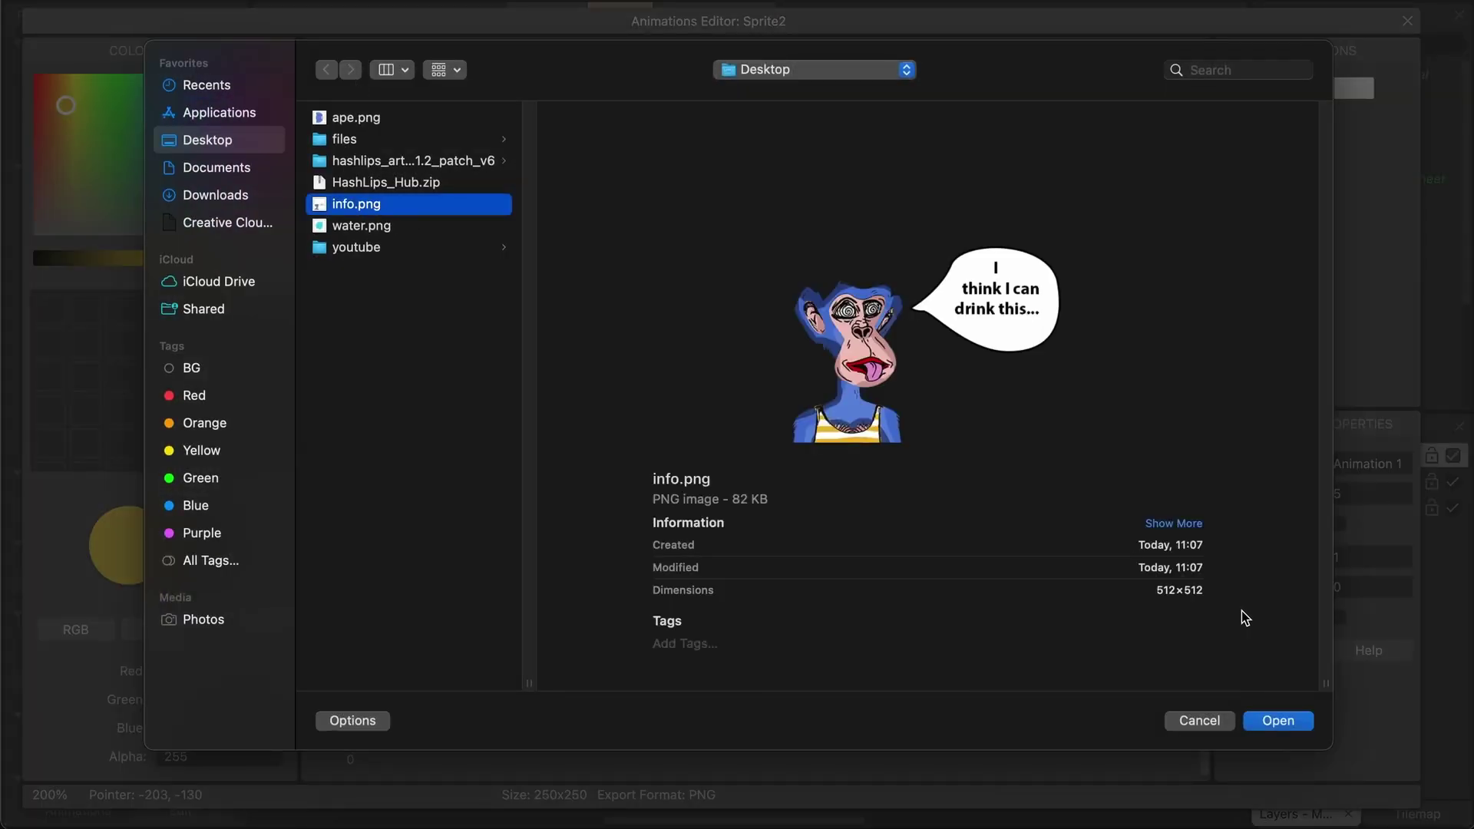
{"action": "left_click", "coordinate": [1278, 721]}
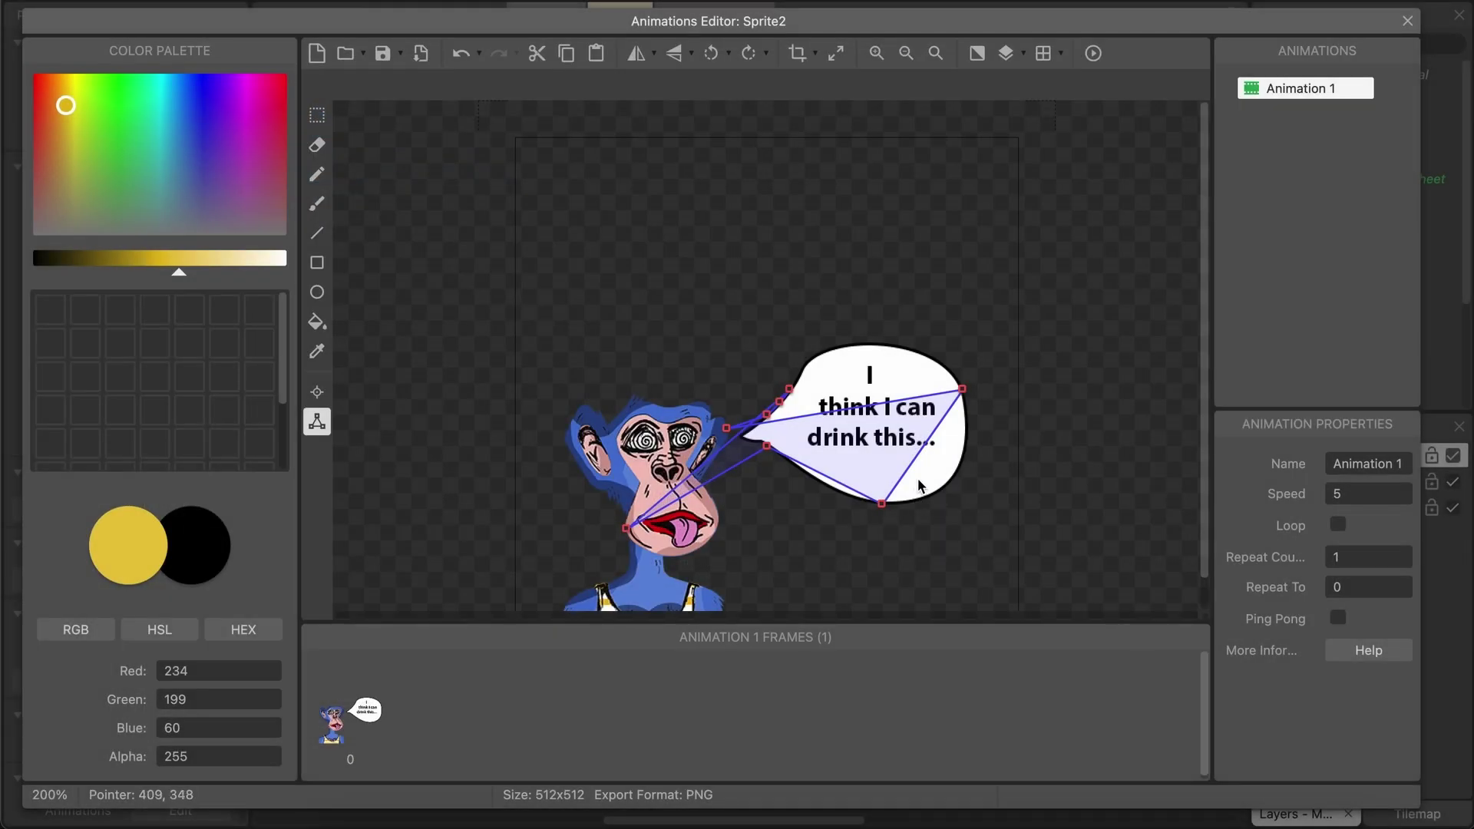
Reshape the sprite's collision polygon around the ape's head and speech bubble, and close the animations editor.
{"action": "left_click_drag", "start_coordinate": [726, 428], "coordinate": [869, 361]}
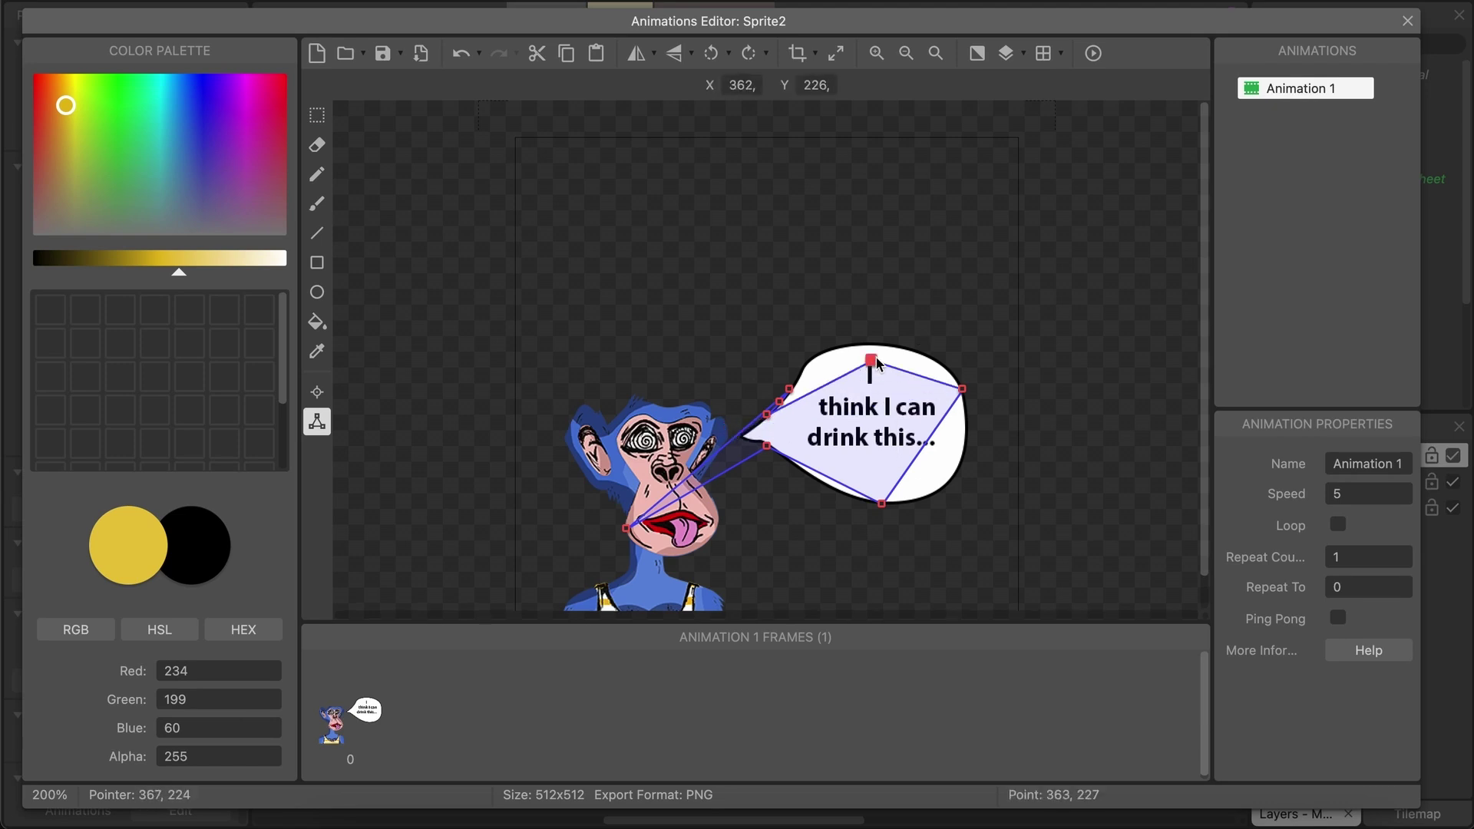
{"action": "left_click_drag", "start_coordinate": [779, 401], "coordinate": [667, 414]}
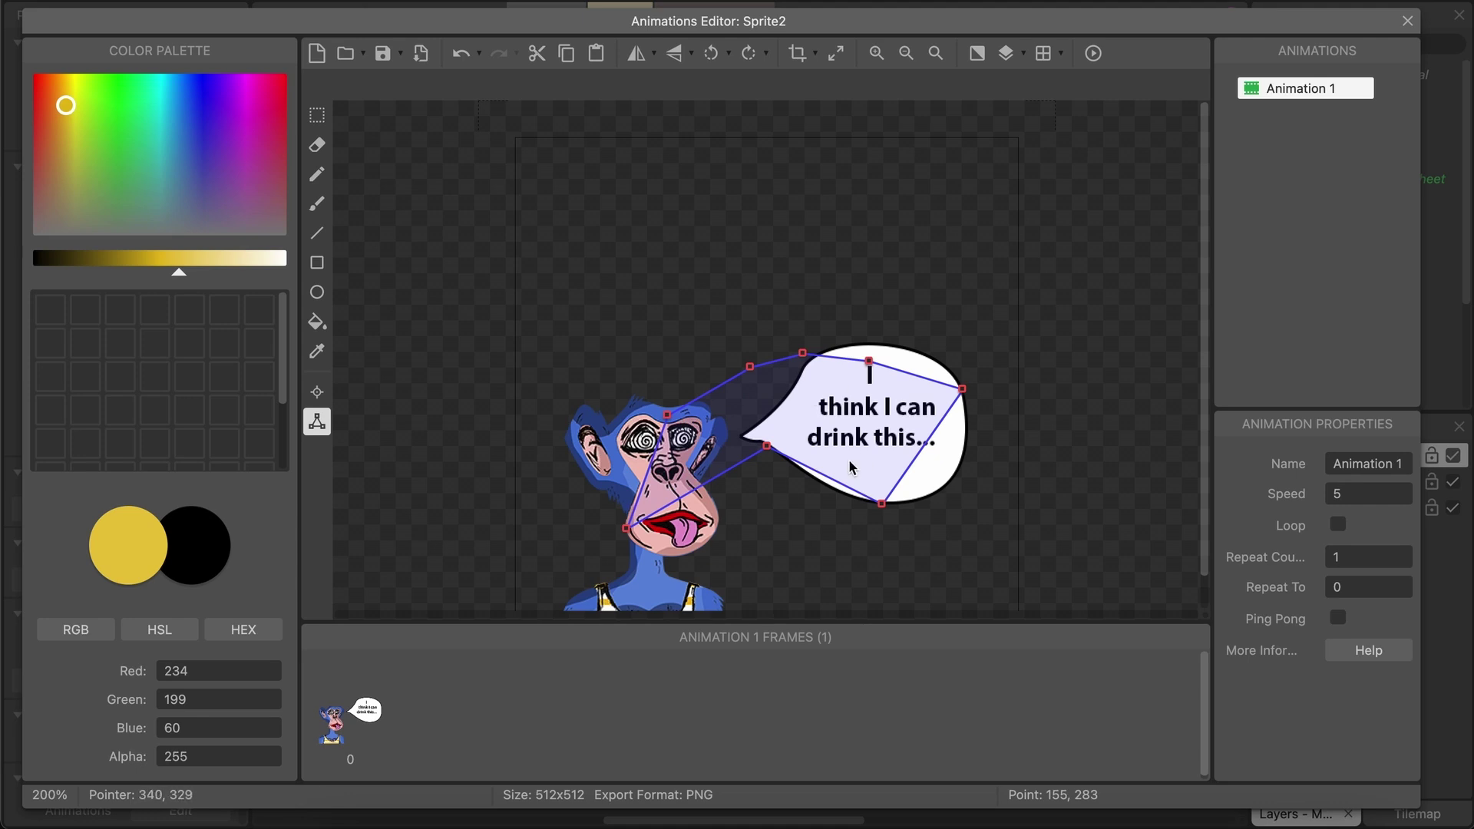
{"action": "left_click", "coordinate": [1407, 21]}
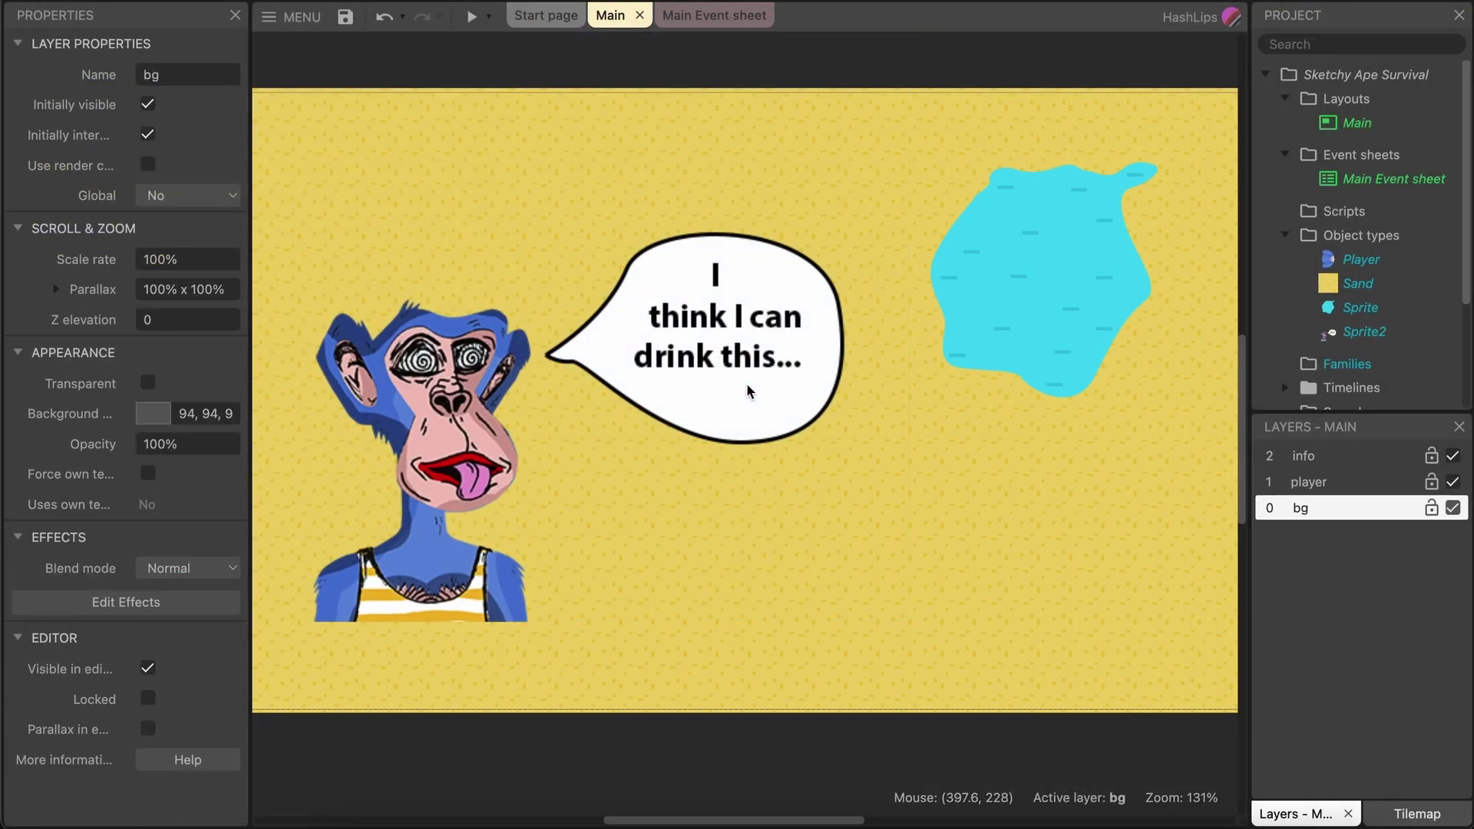
Move the talking ape sprite to the lower left of the layout so its base meets the bottom edge.
{"action": "scroll", "coordinate": [750, 391], "scroll_direction": "down", "scroll_amount": 1, "text": "ctrl"}
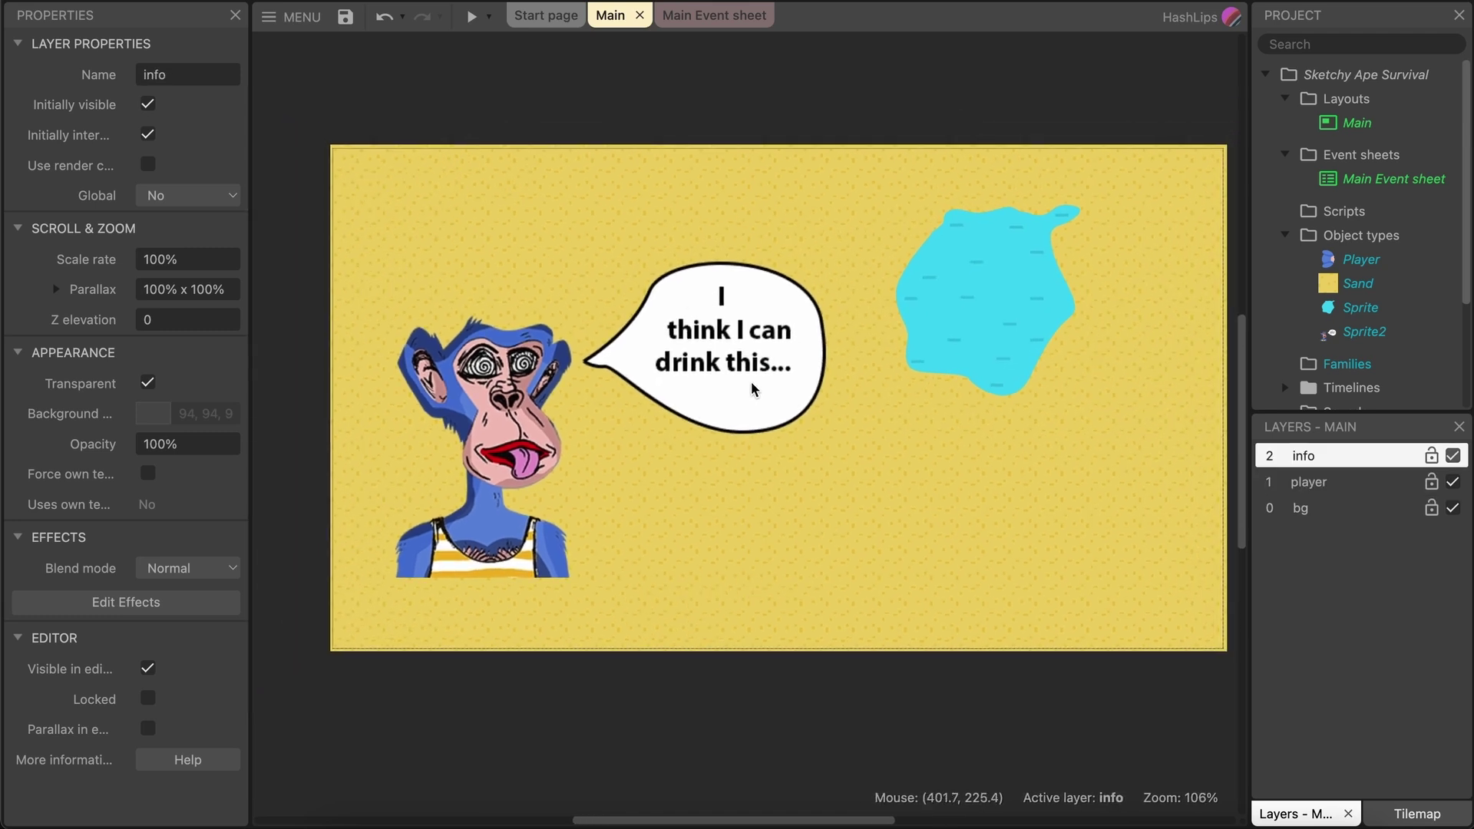
{"action": "left_click", "coordinate": [750, 390]}
{"action": "scroll", "coordinate": [686, 418], "scroll_direction": "down", "scroll_amount": 1, "text": "ctrl"}
{"action": "left_click_drag", "start_coordinate": [685, 419], "coordinate": [701, 427]}
{"action": "left_click", "coordinate": [868, 738]}
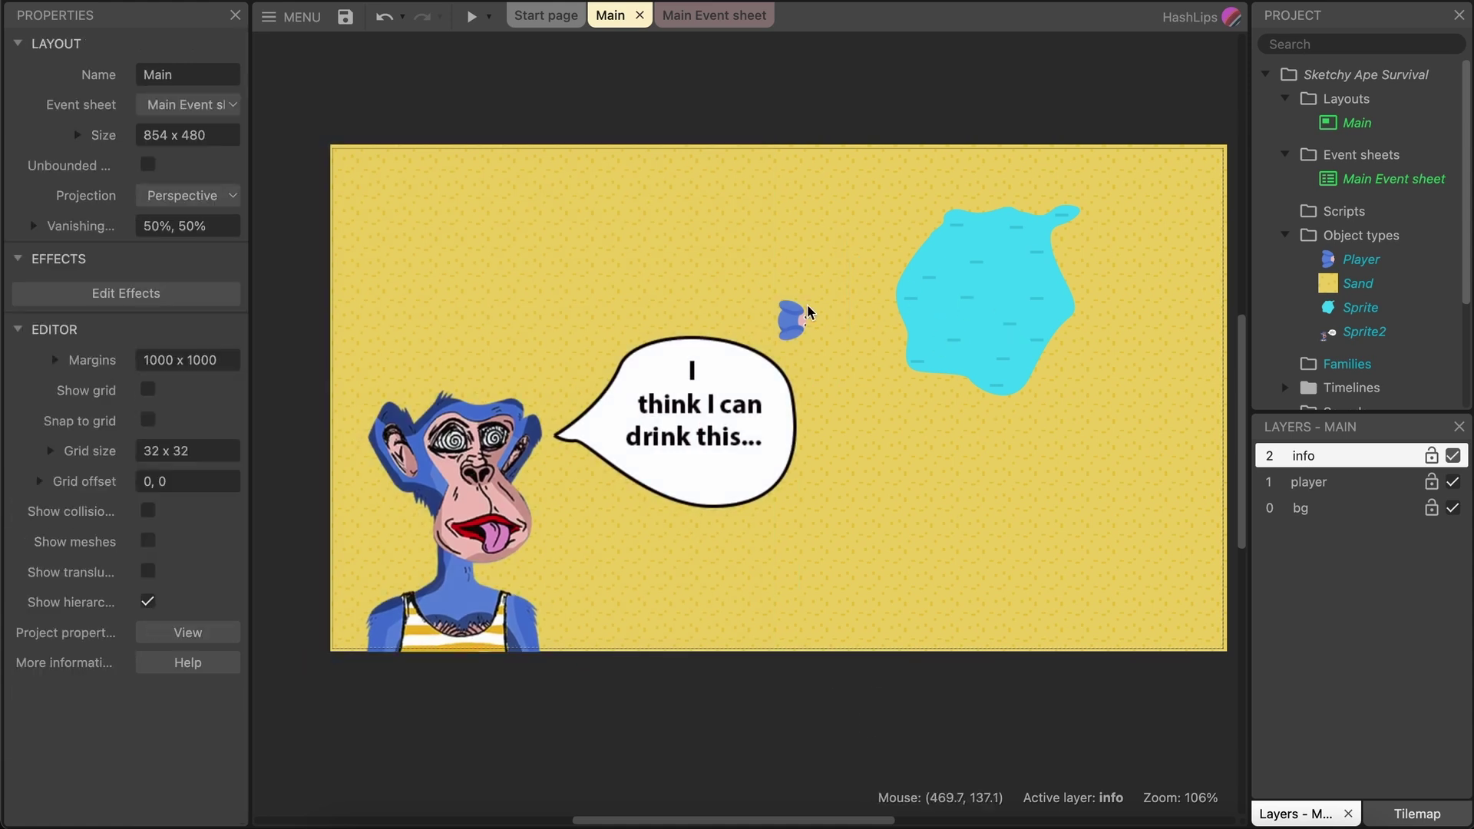
Scale the talking ape sprite down to about 408 px wide and reposition it in the layout's lower-left corner.
{"action": "left_click", "coordinate": [688, 440]}
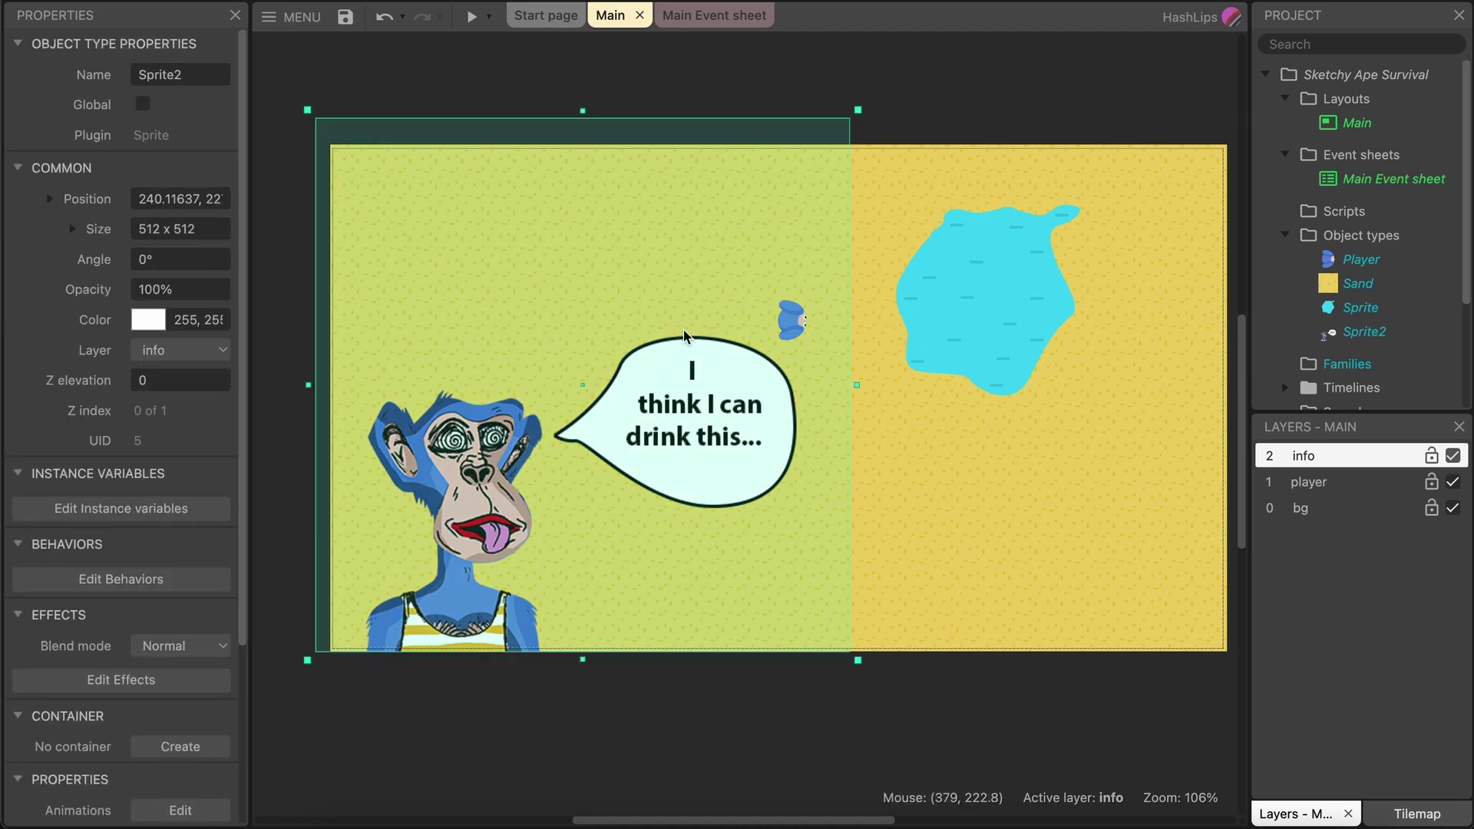
{"action": "left_click_drag", "start_coordinate": [854, 115], "coordinate": [749, 231]}
{"action": "left_click_drag", "start_coordinate": [651, 445], "coordinate": [682, 445]}
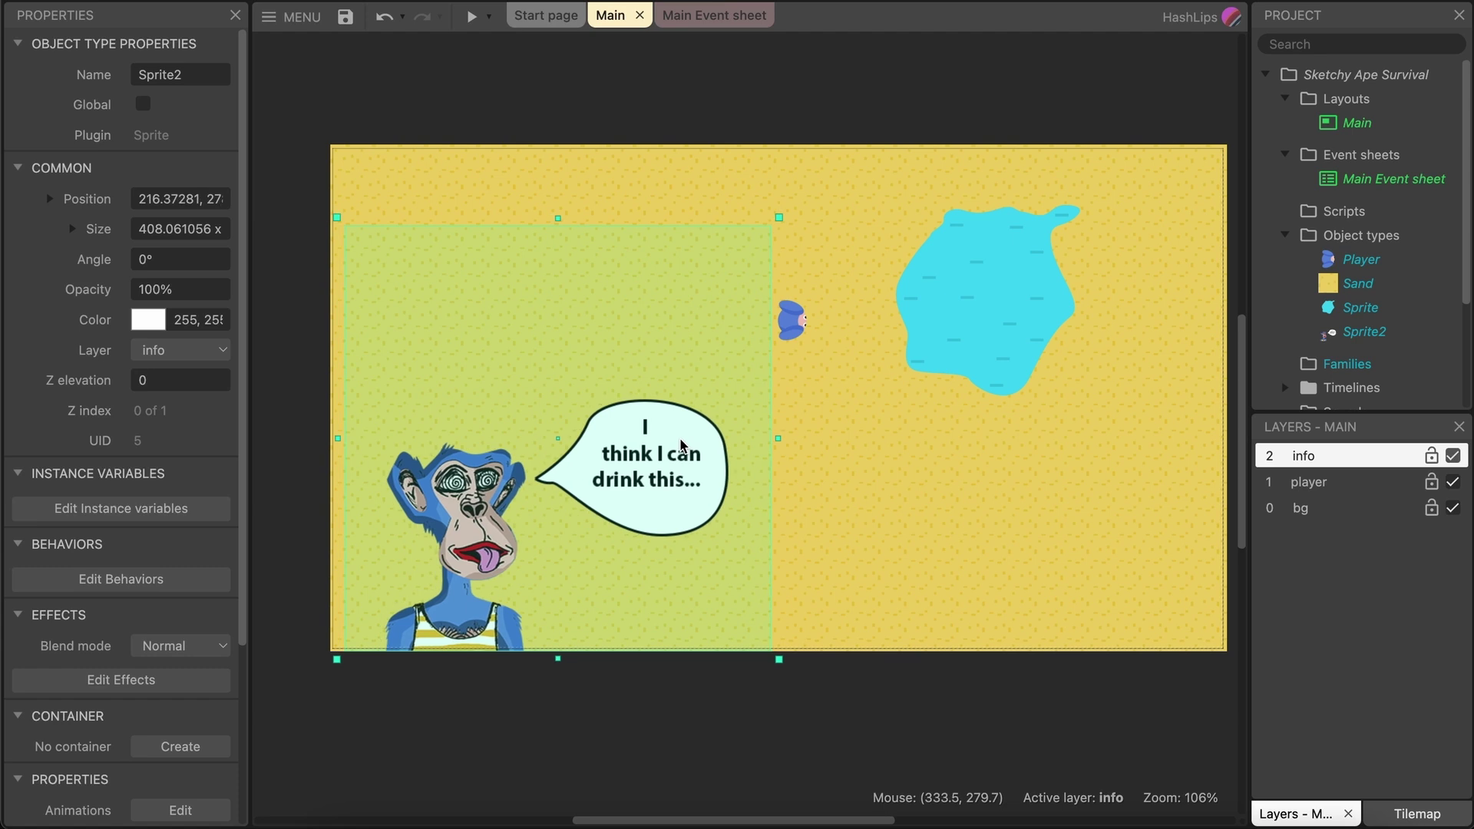
{"action": "left_click", "coordinate": [877, 710]}
{"action": "left_click", "coordinate": [649, 485]}
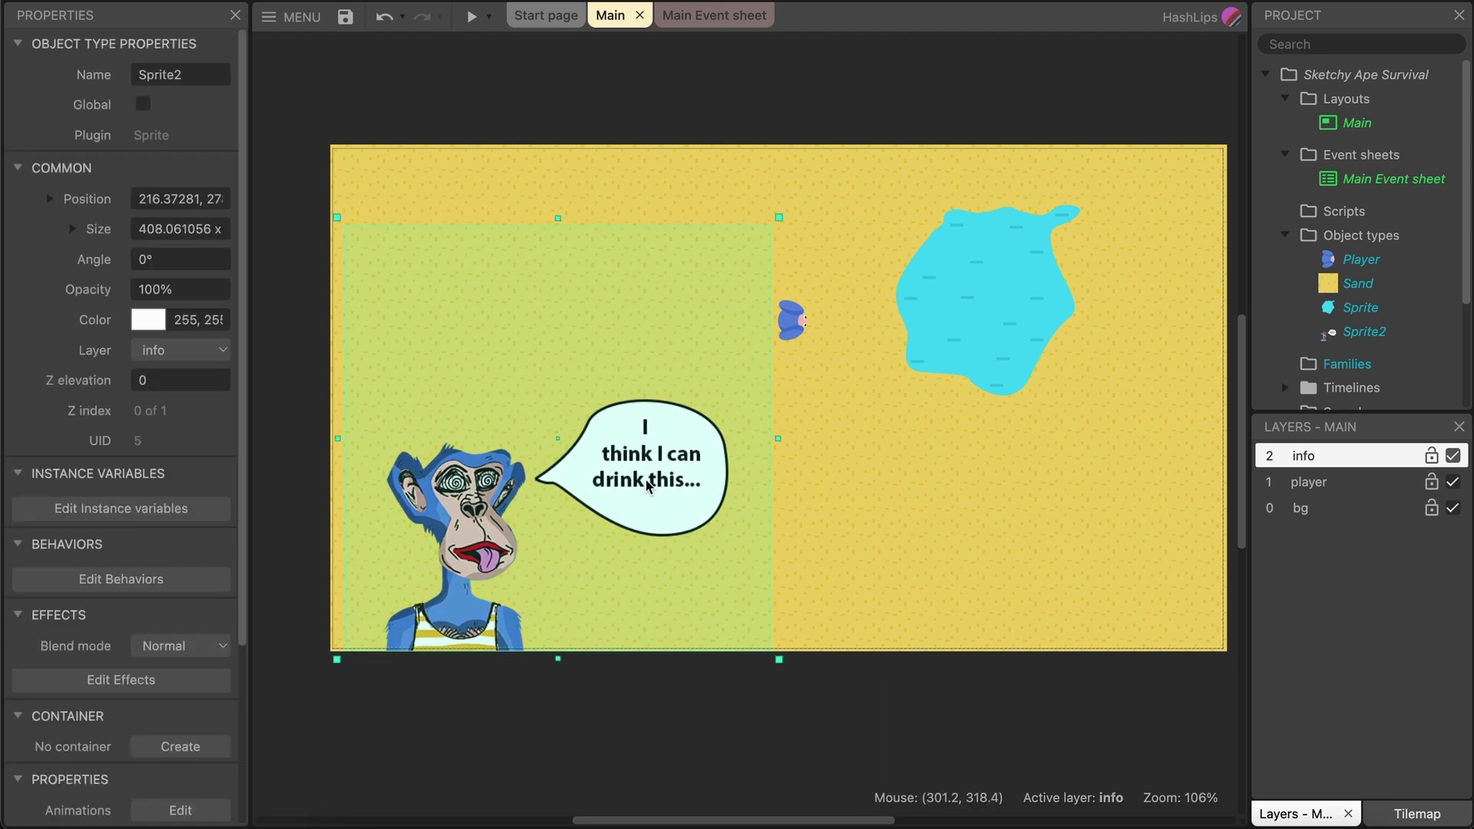
Rename the pond's object type from Sprite to Water.
{"action": "left_click", "coordinate": [1354, 335]}
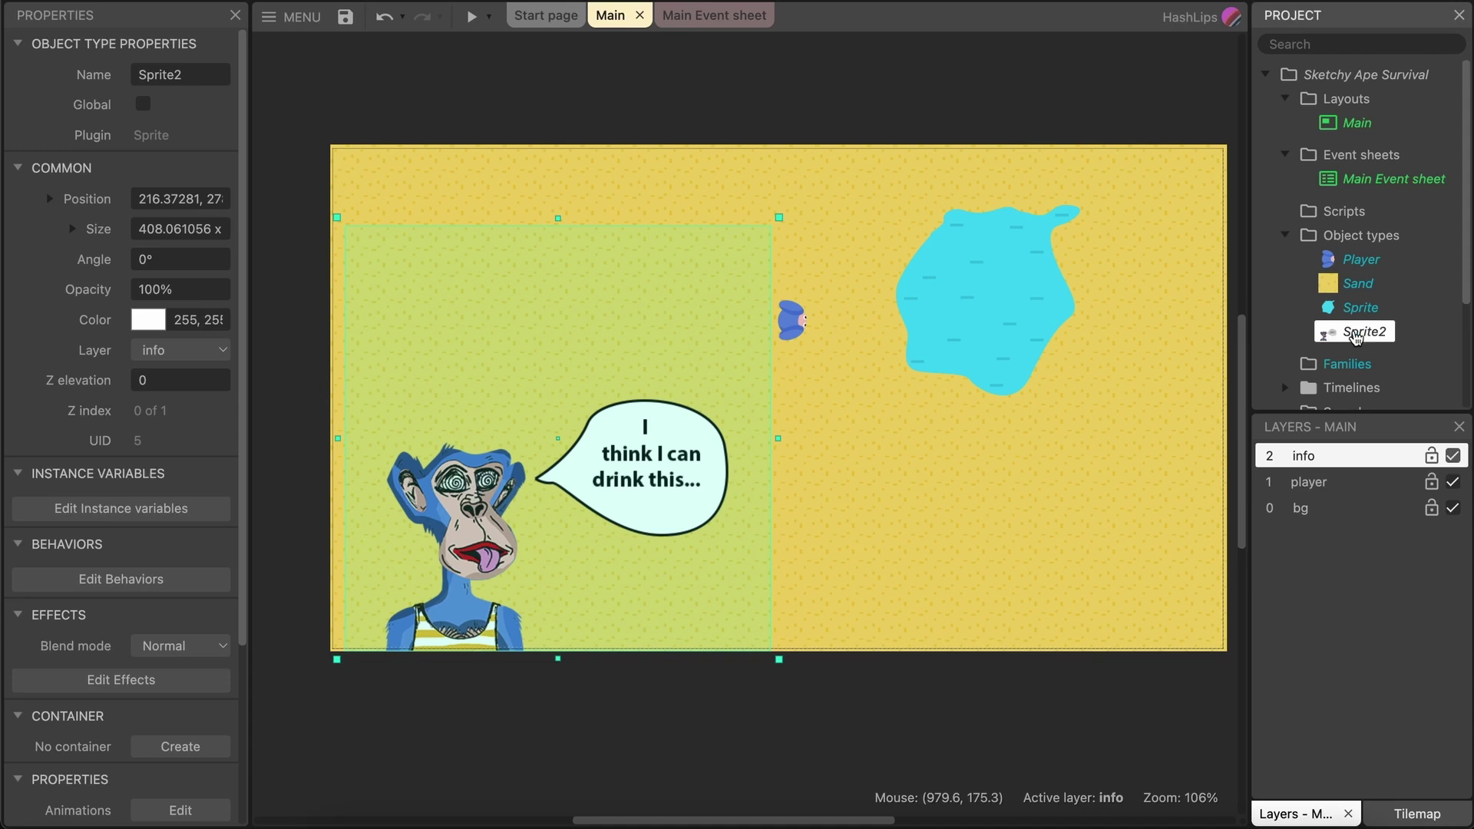
{"action": "left_click", "coordinate": [1359, 307]}
{"action": "right_click", "coordinate": [1355, 307]}
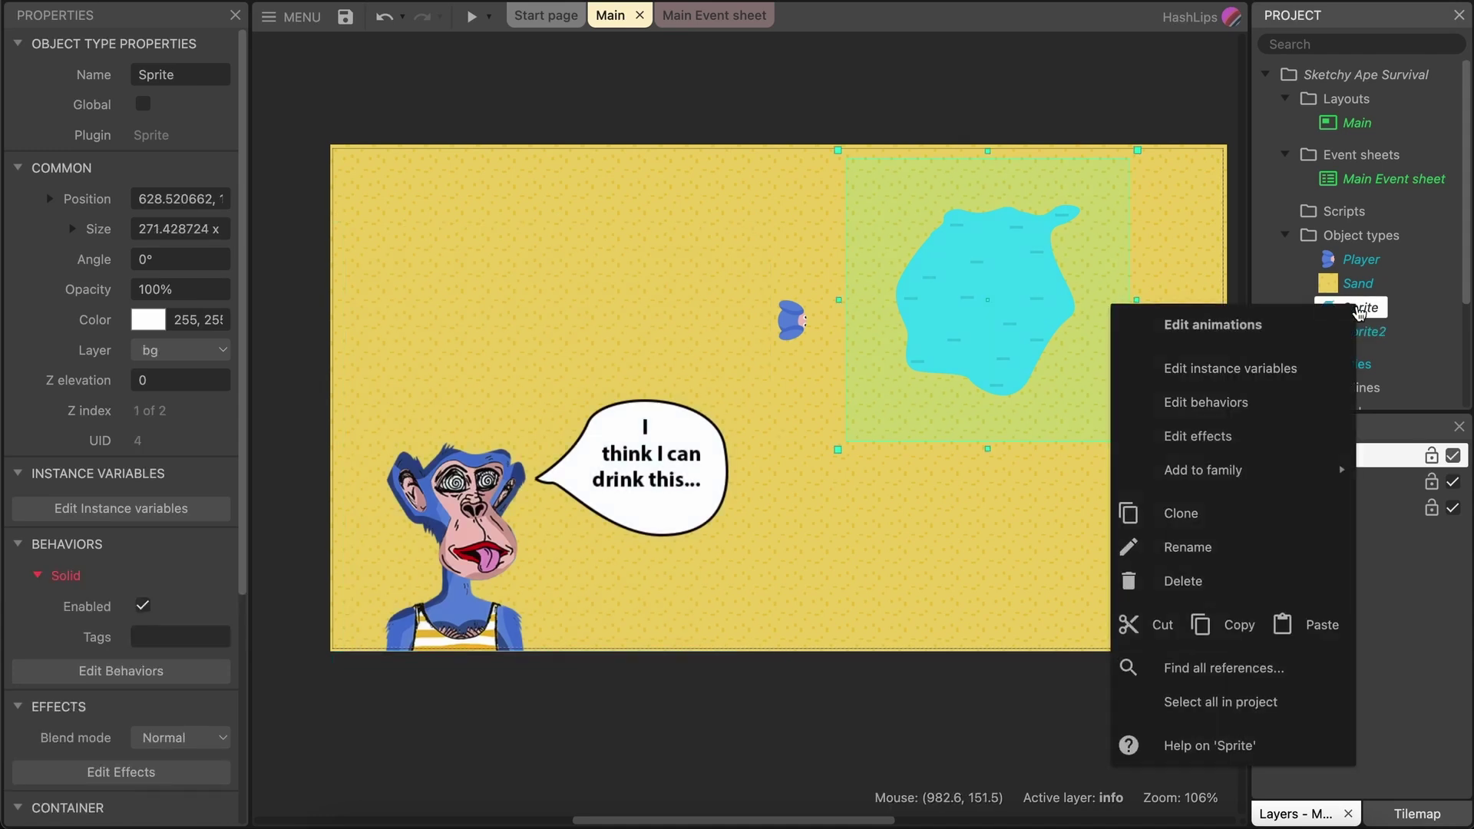
{"action": "left_click", "coordinate": [1234, 549]}
{"action": "type", "text": "Water"}
{"action": "key", "text": "Return"}
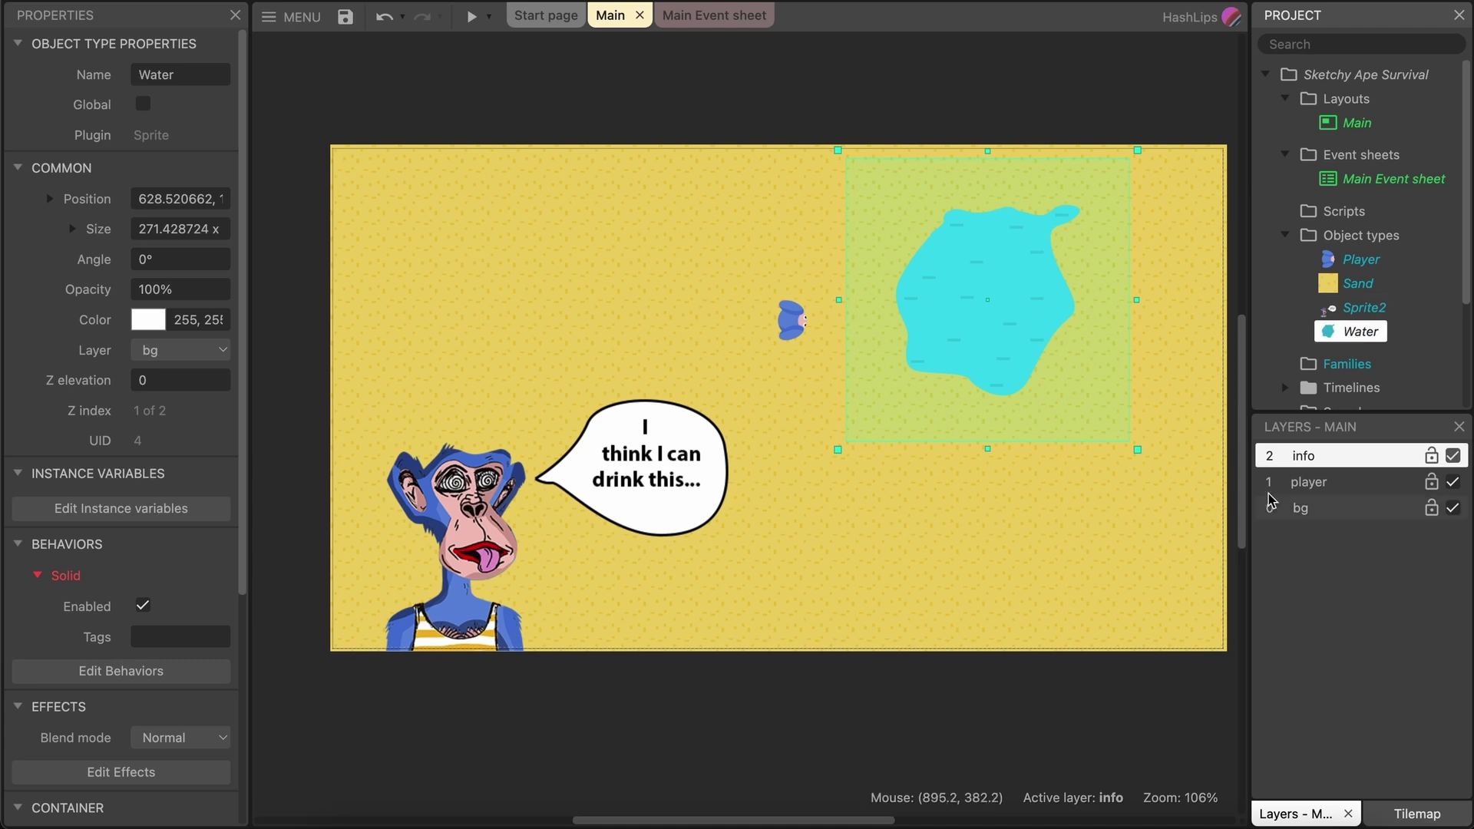
Rename the Sprite2 object type to Info.
{"action": "right_click", "coordinate": [1360, 309]}
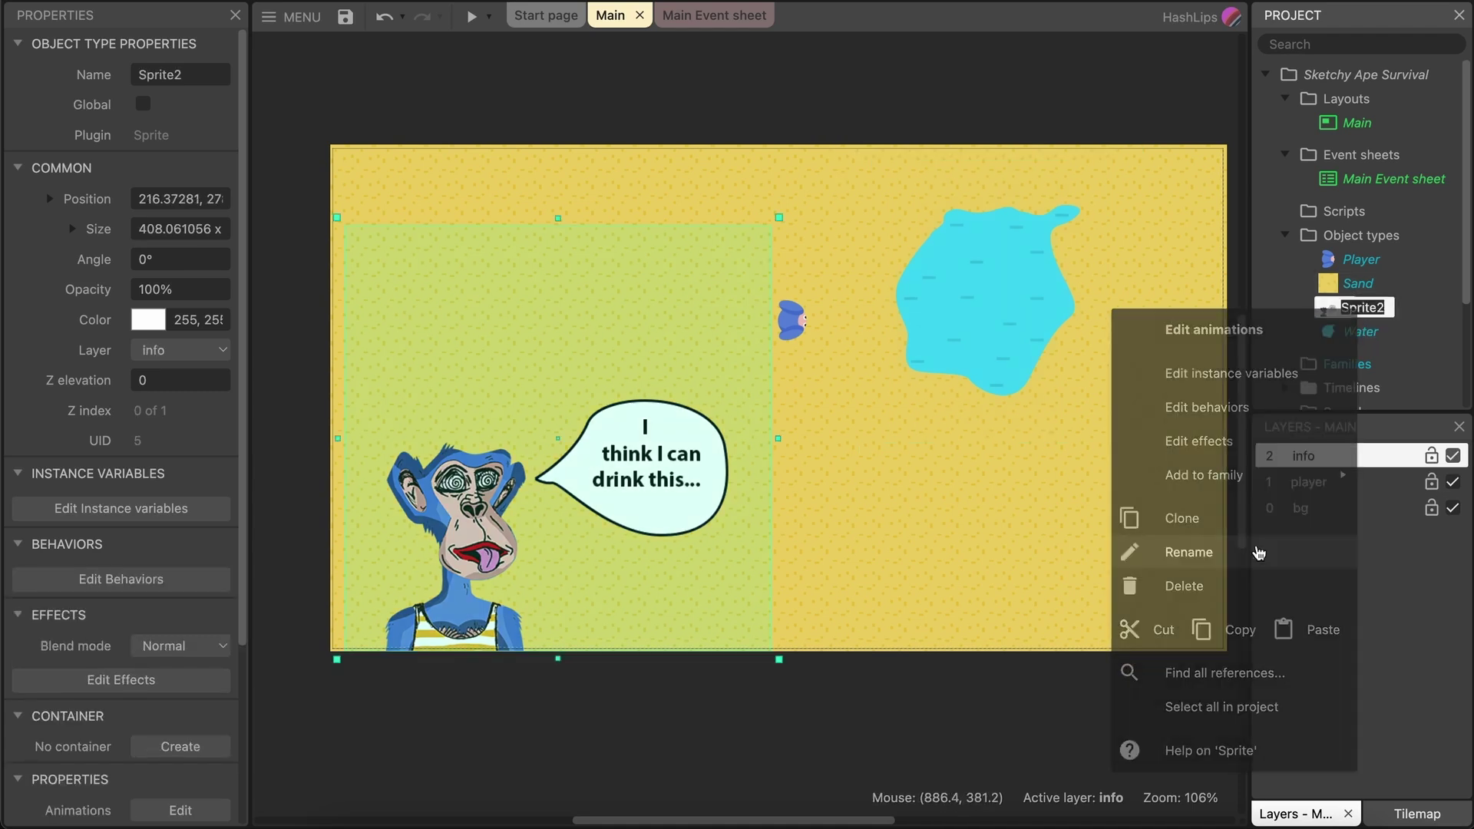
{"action": "left_click", "coordinate": [1259, 549]}
{"action": "type", "text": "Info"}
{"action": "key", "text": "Return"}
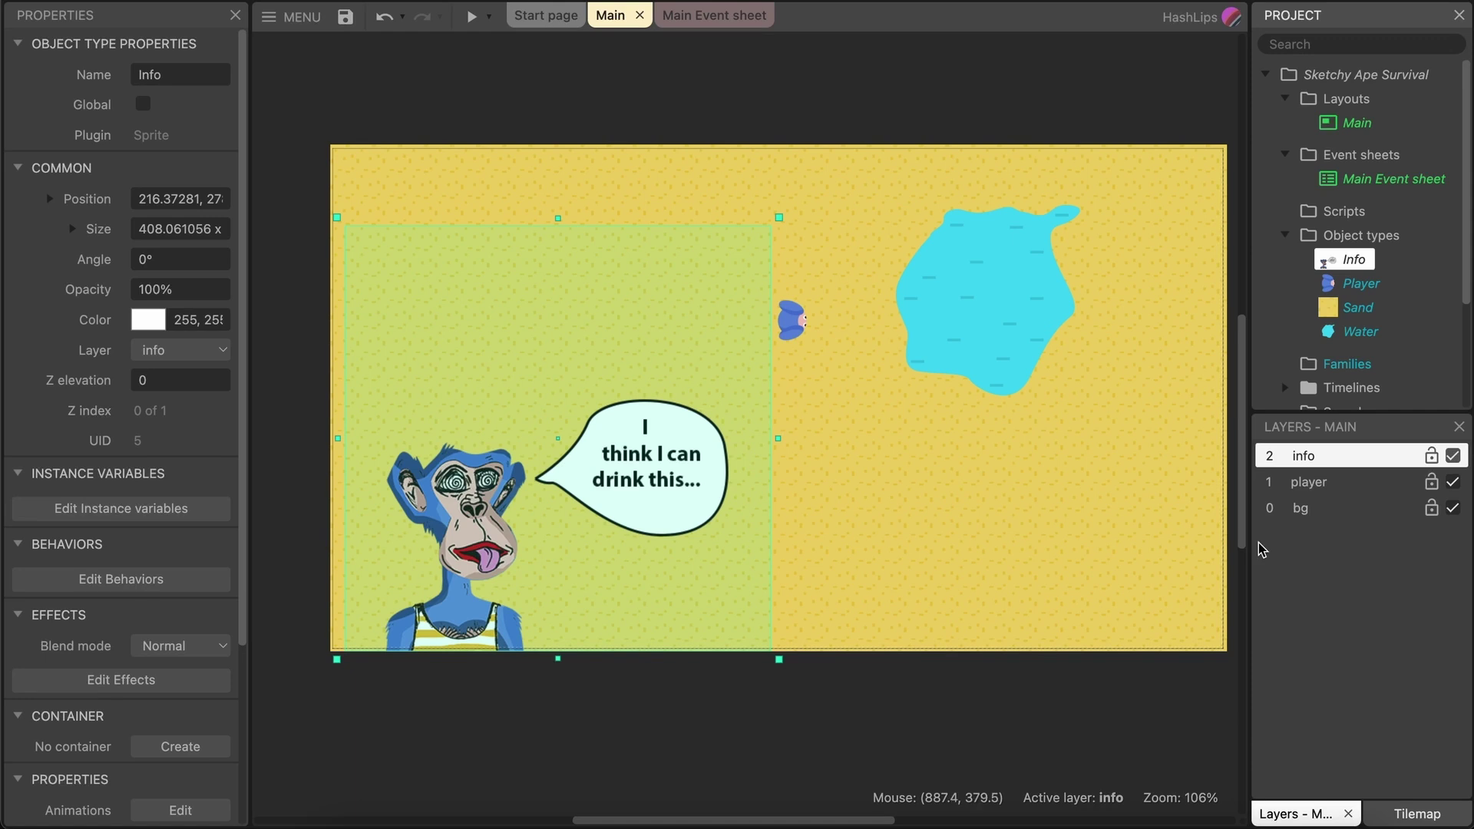
{"action": "left_click", "coordinate": [791, 209]}
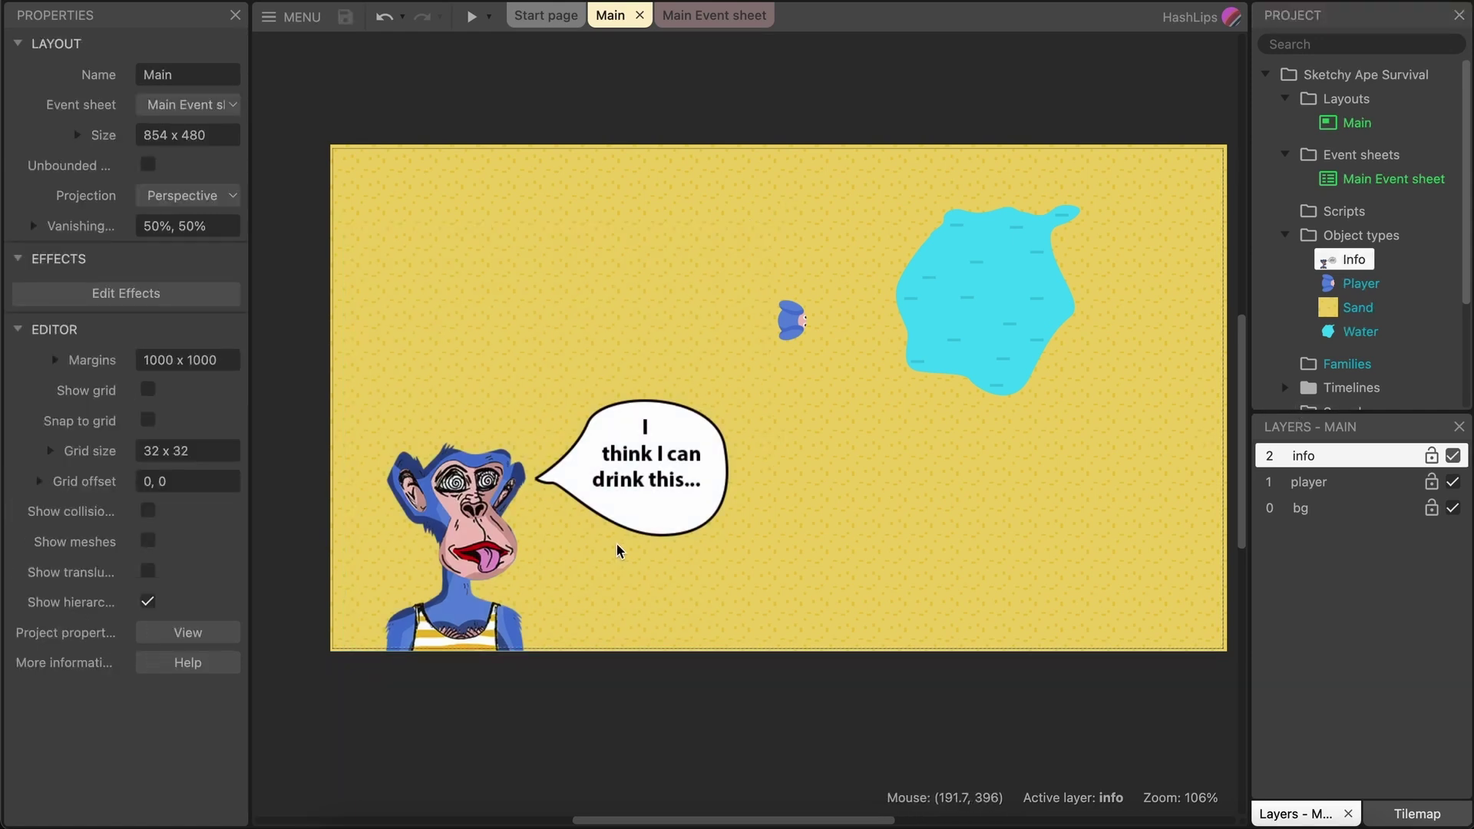
Turn off the initial visibility of the Info sprite.
{"action": "left_click", "coordinate": [612, 493]}
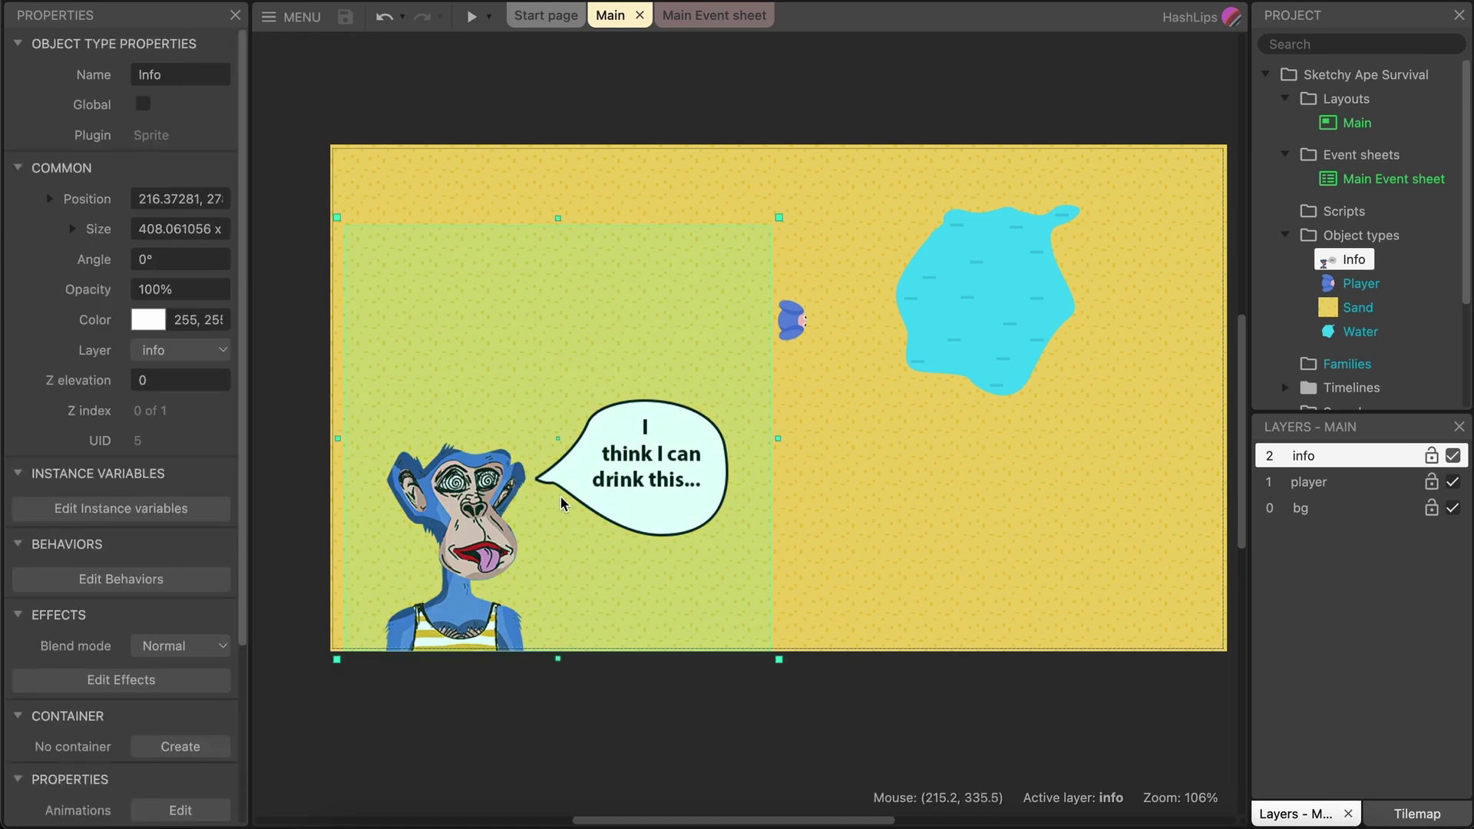
{"action": "scroll", "coordinate": [115, 247], "scroll_direction": "down", "scroll_amount": 1}
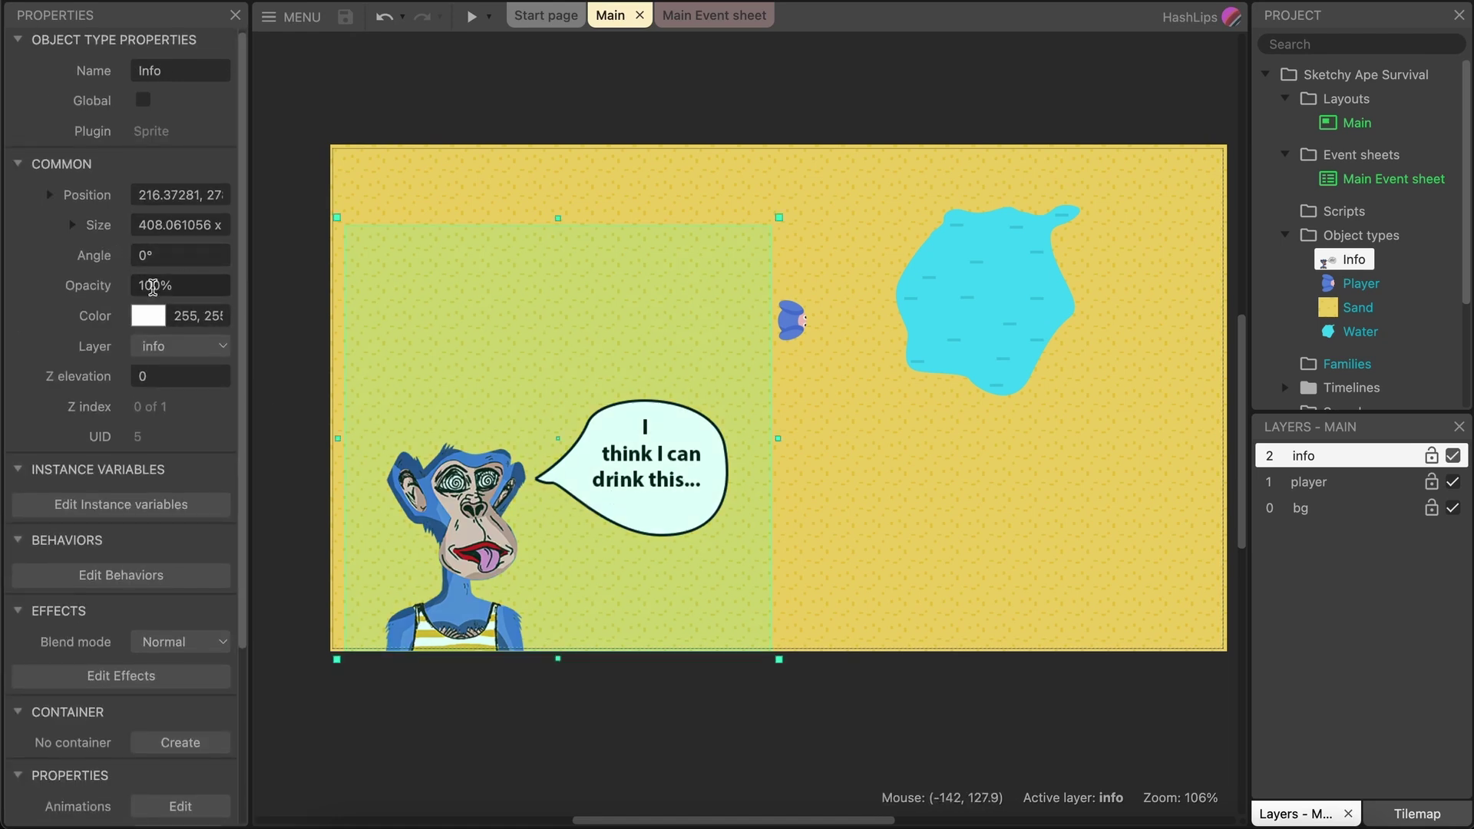
{"action": "scroll", "coordinate": [107, 307], "scroll_direction": "down", "scroll_amount": 5}
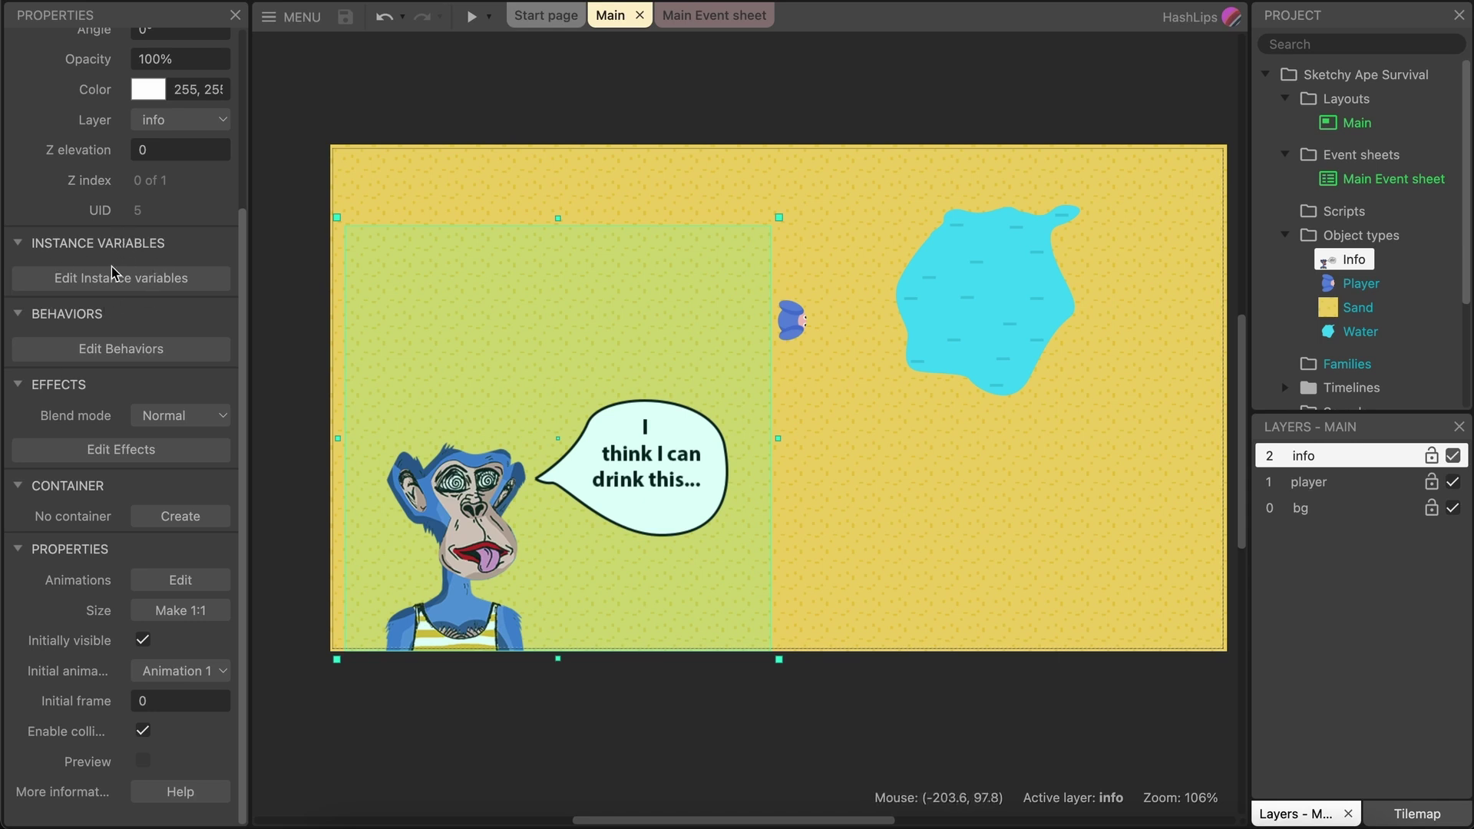
{"action": "left_click", "coordinate": [143, 641]}
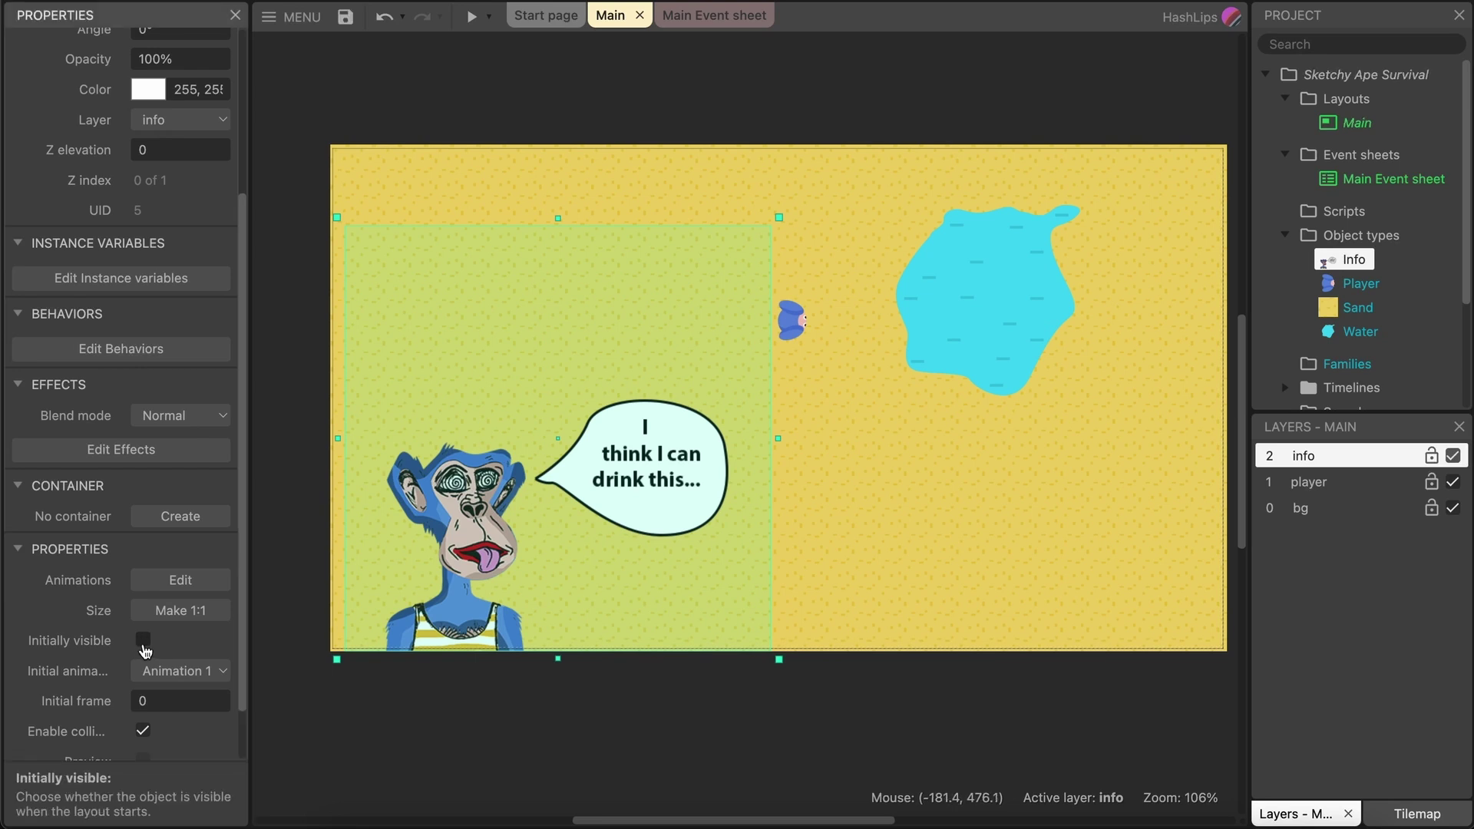
{"action": "left_click", "coordinate": [607, 732]}
Preview the layout to check the Info sprite's initial visibility, close the preview, and select the Water sprite.
{"action": "left_click", "coordinate": [472, 16]}
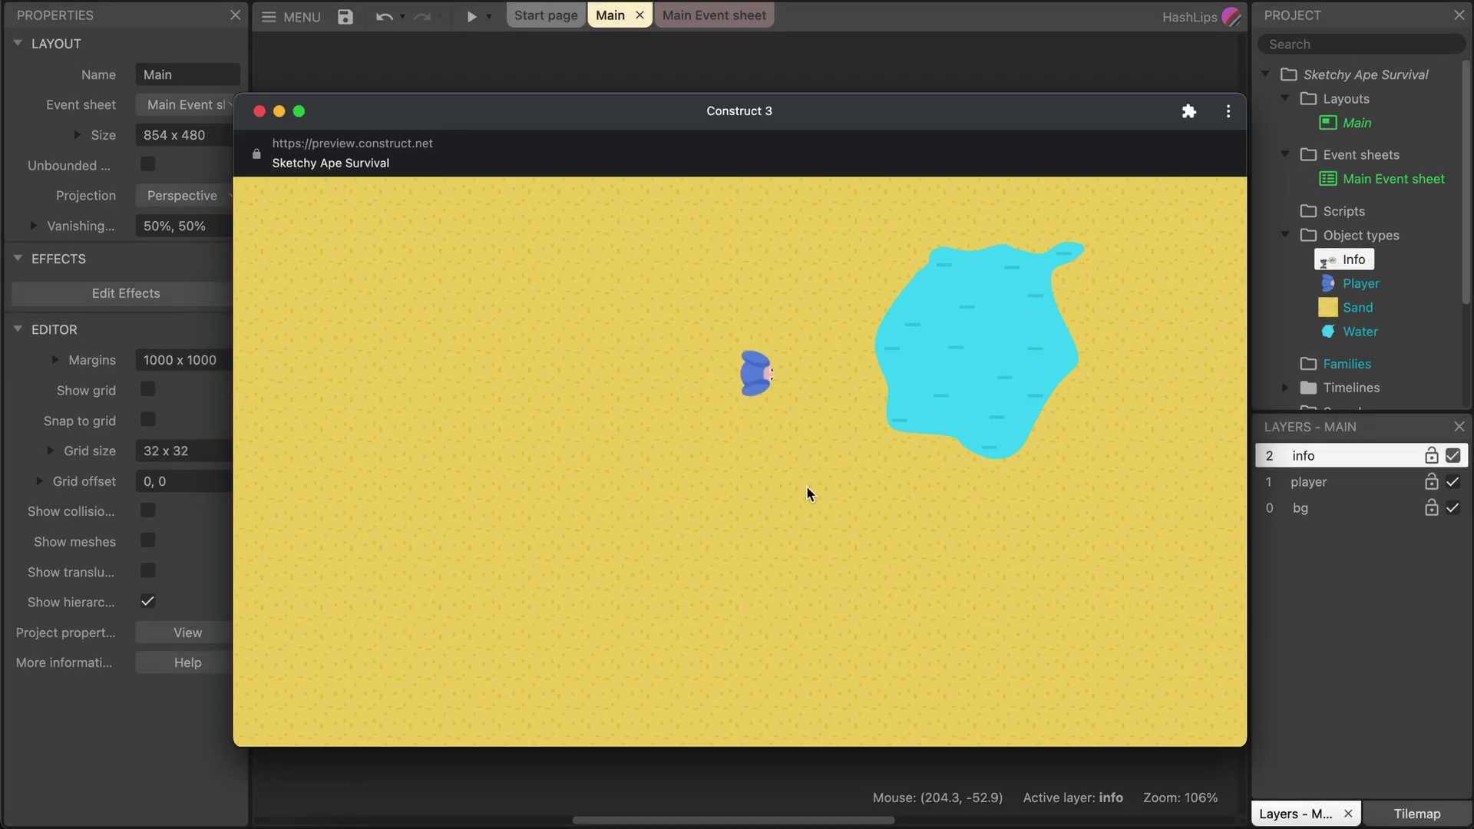
{"action": "left_click", "coordinate": [259, 112]}
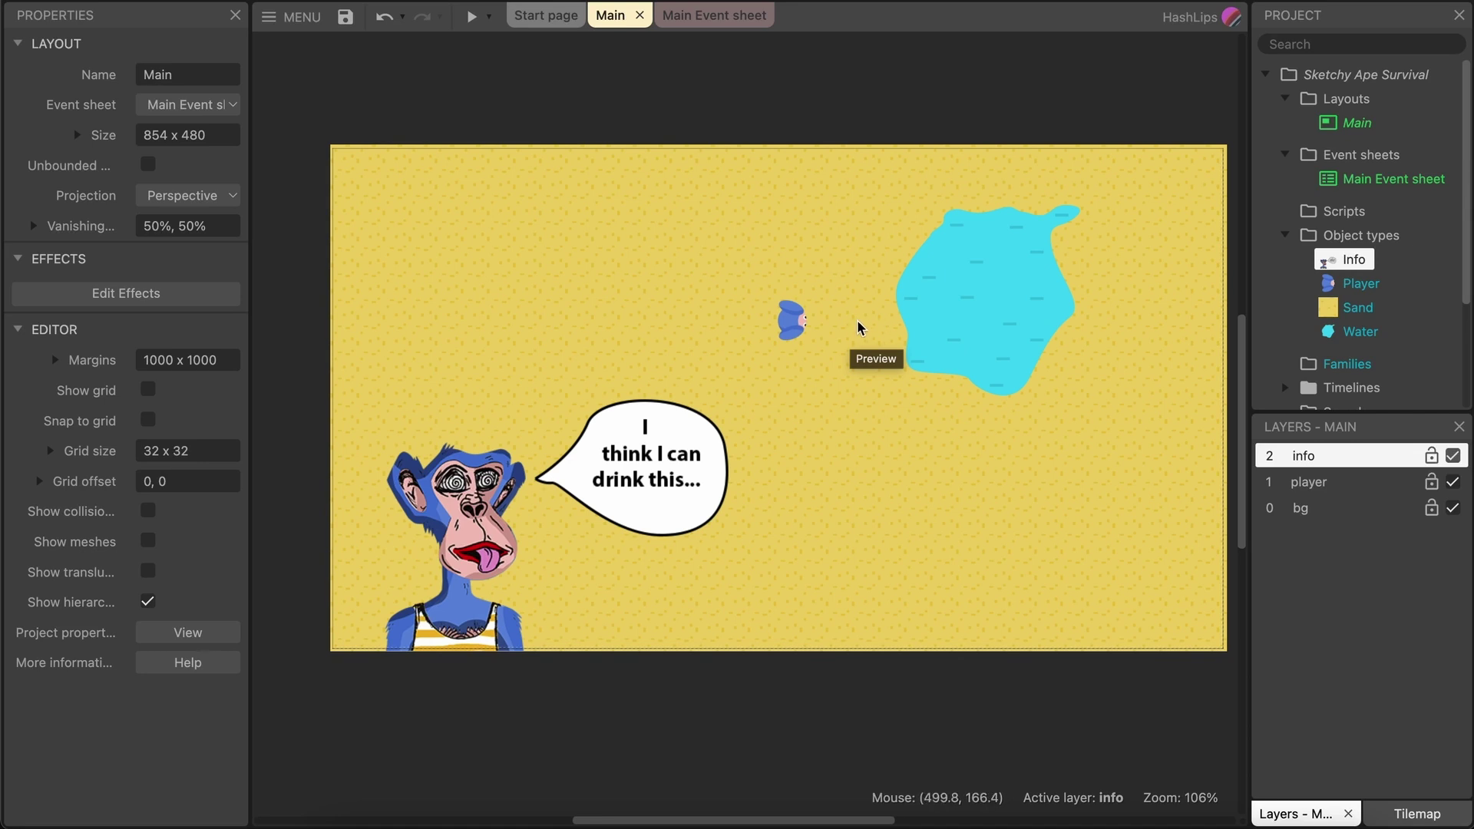
{"action": "left_click", "coordinate": [951, 298]}
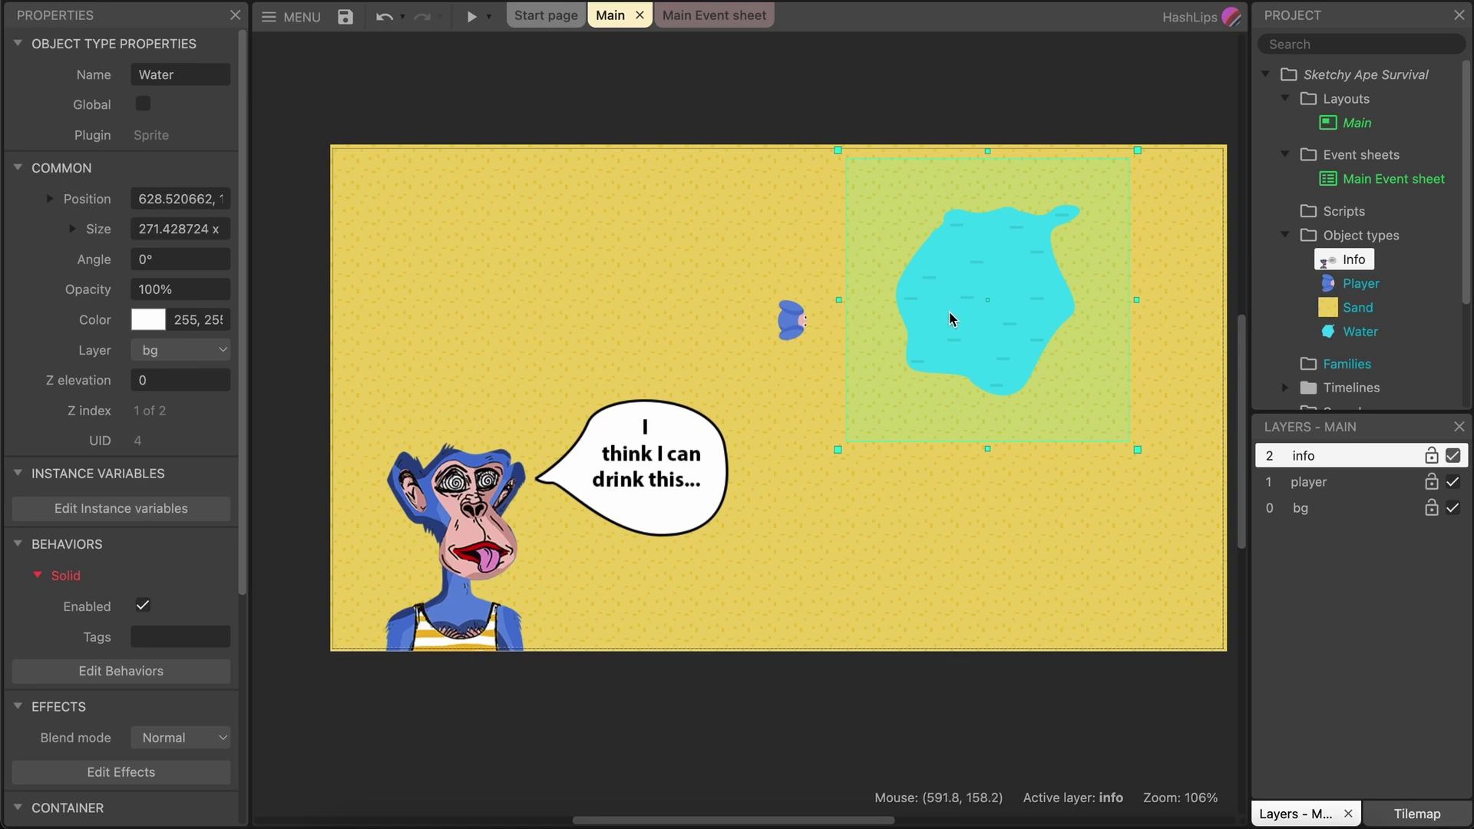
Insert a new Sprite object on the bg layer, placed on the sand just below the pond.
{"action": "left_click", "coordinate": [896, 425]}
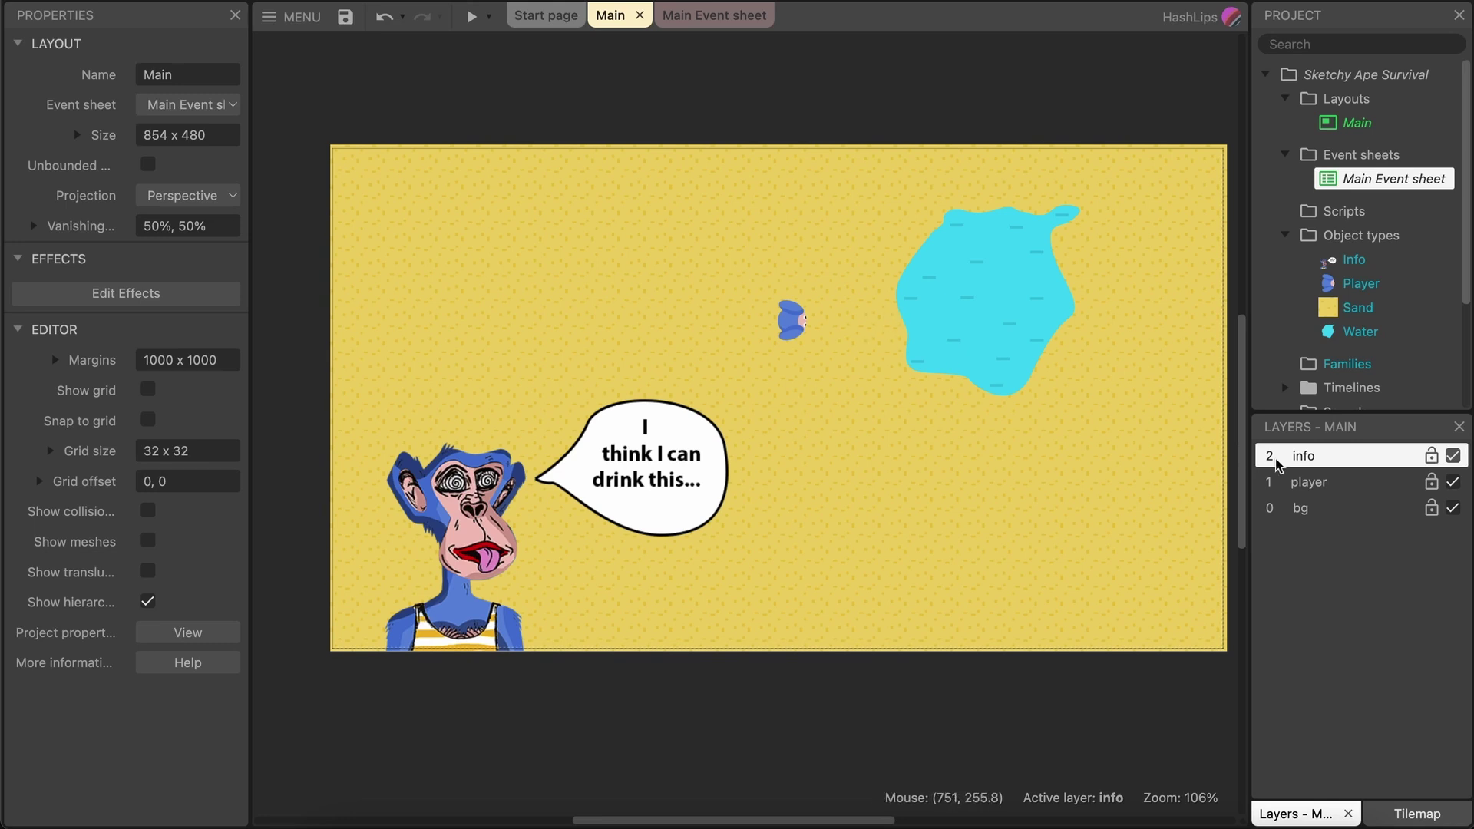
{"action": "left_click", "coordinate": [1325, 509]}
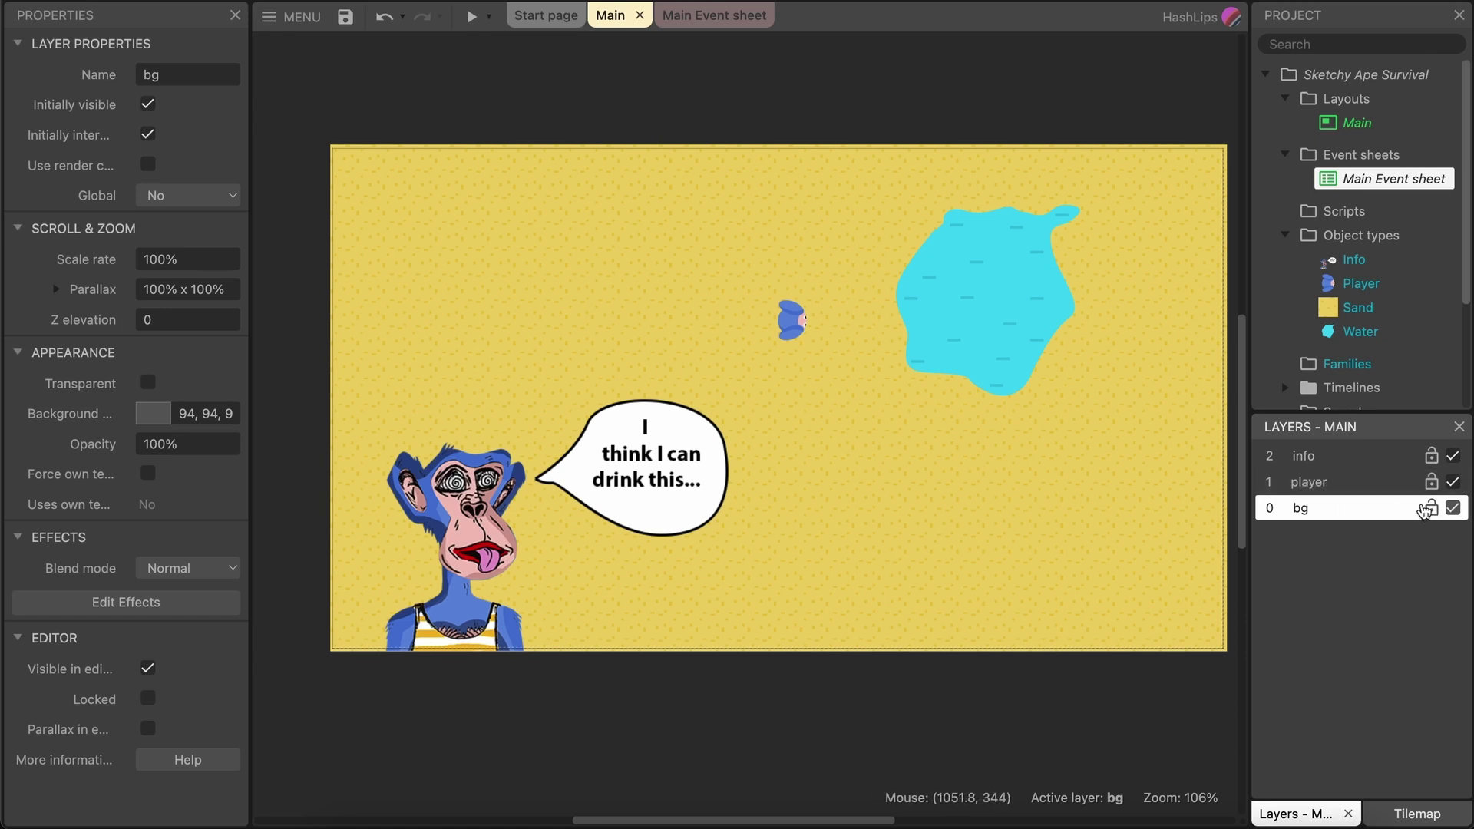
{"action": "right_click", "coordinate": [997, 419]}
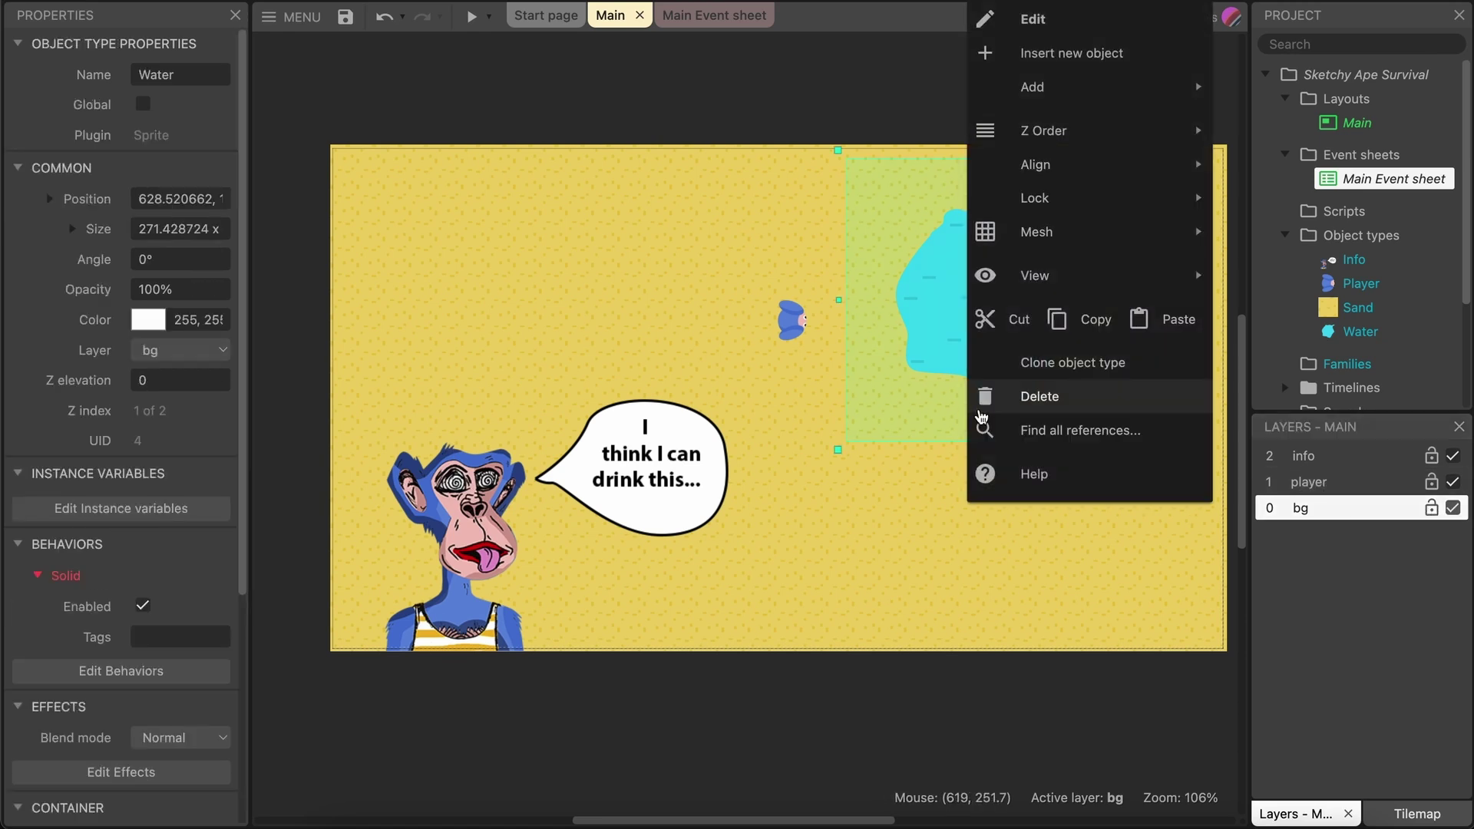
{"action": "left_click", "coordinate": [1049, 53]}
{"action": "scroll", "coordinate": [694, 442], "scroll_direction": "down", "scroll_amount": 5}
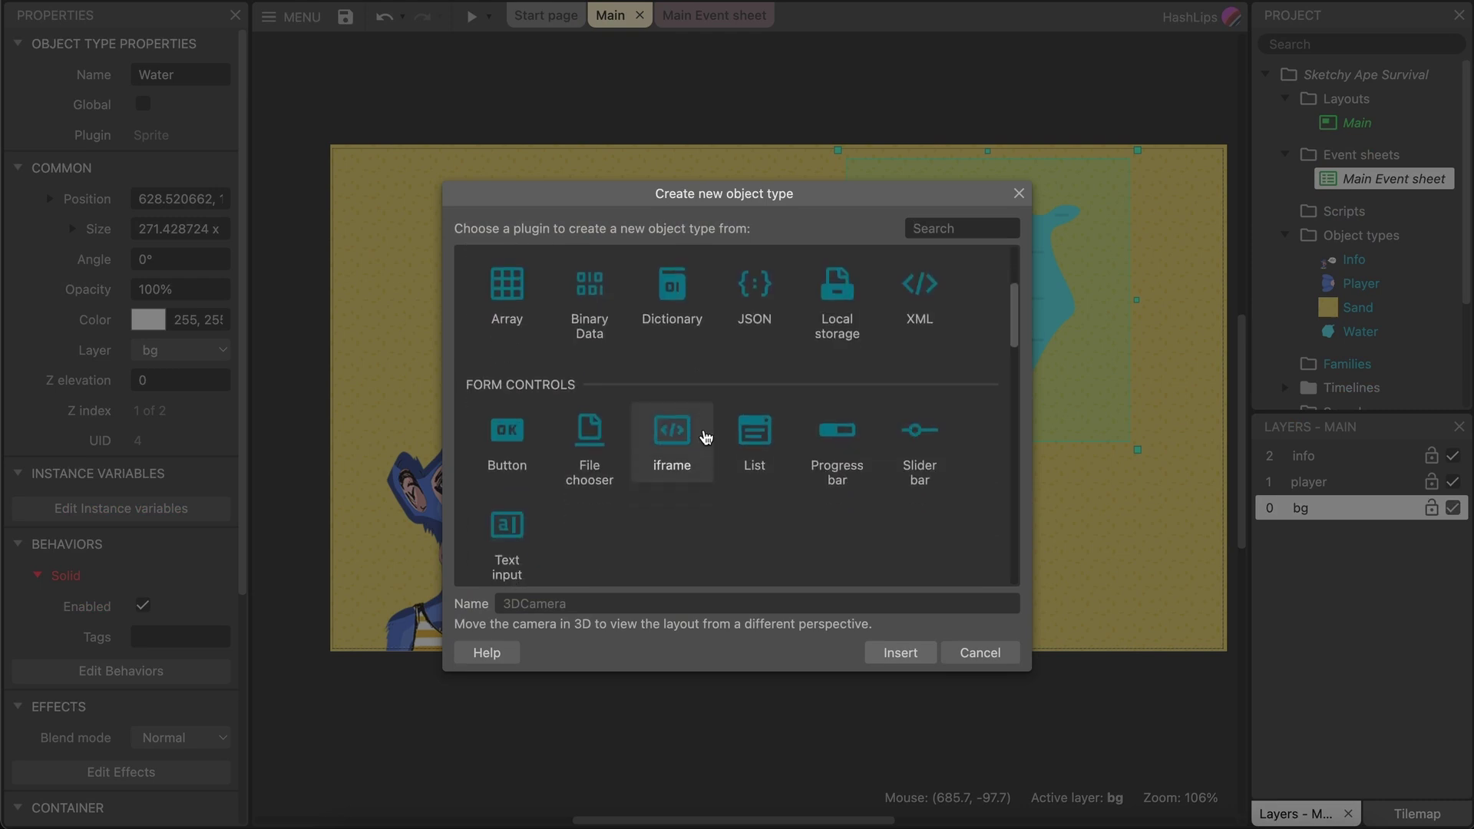
{"action": "double_click", "coordinate": [770, 503]}
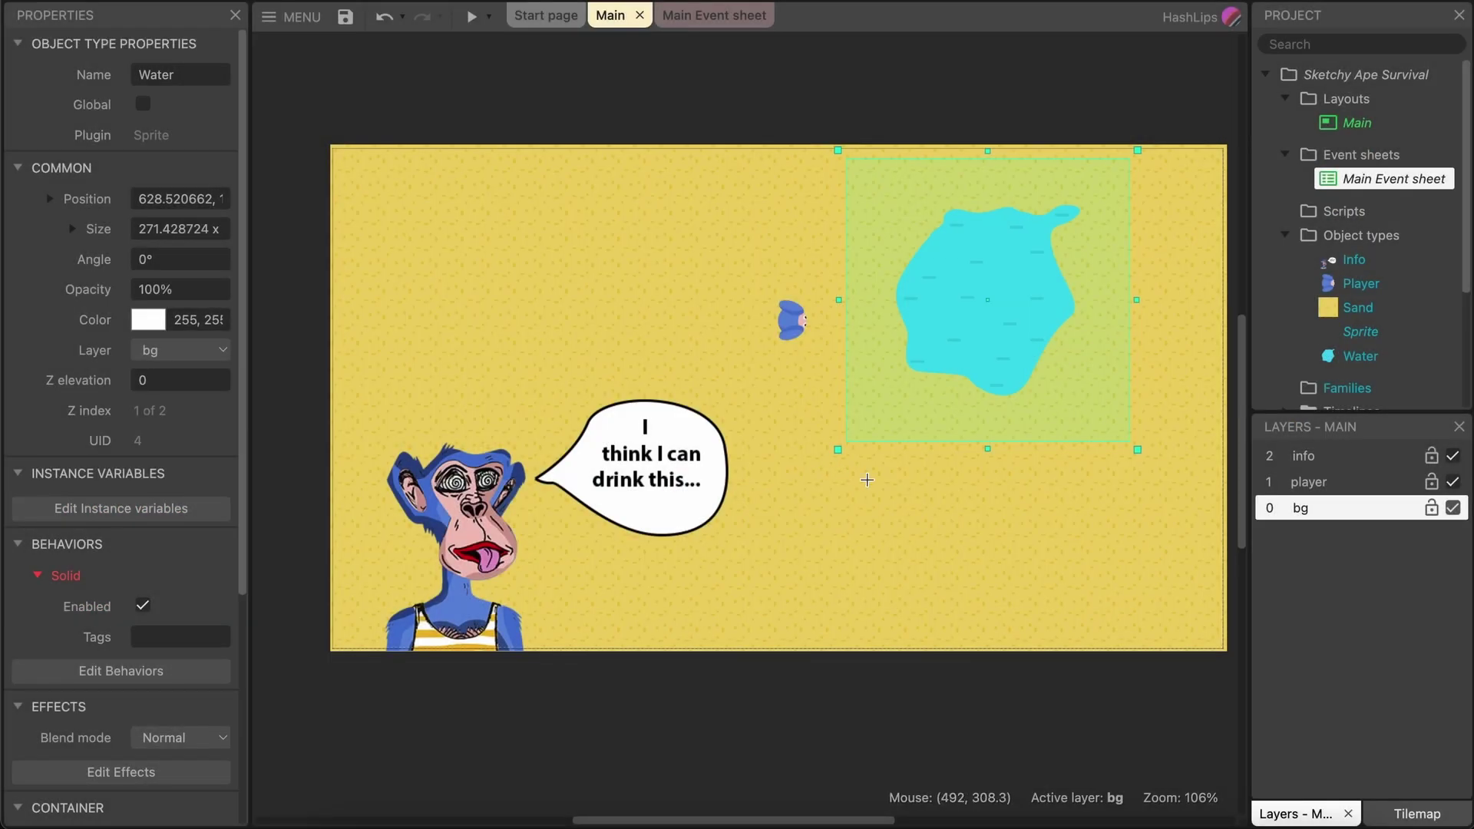
{"action": "left_click", "coordinate": [871, 482]}
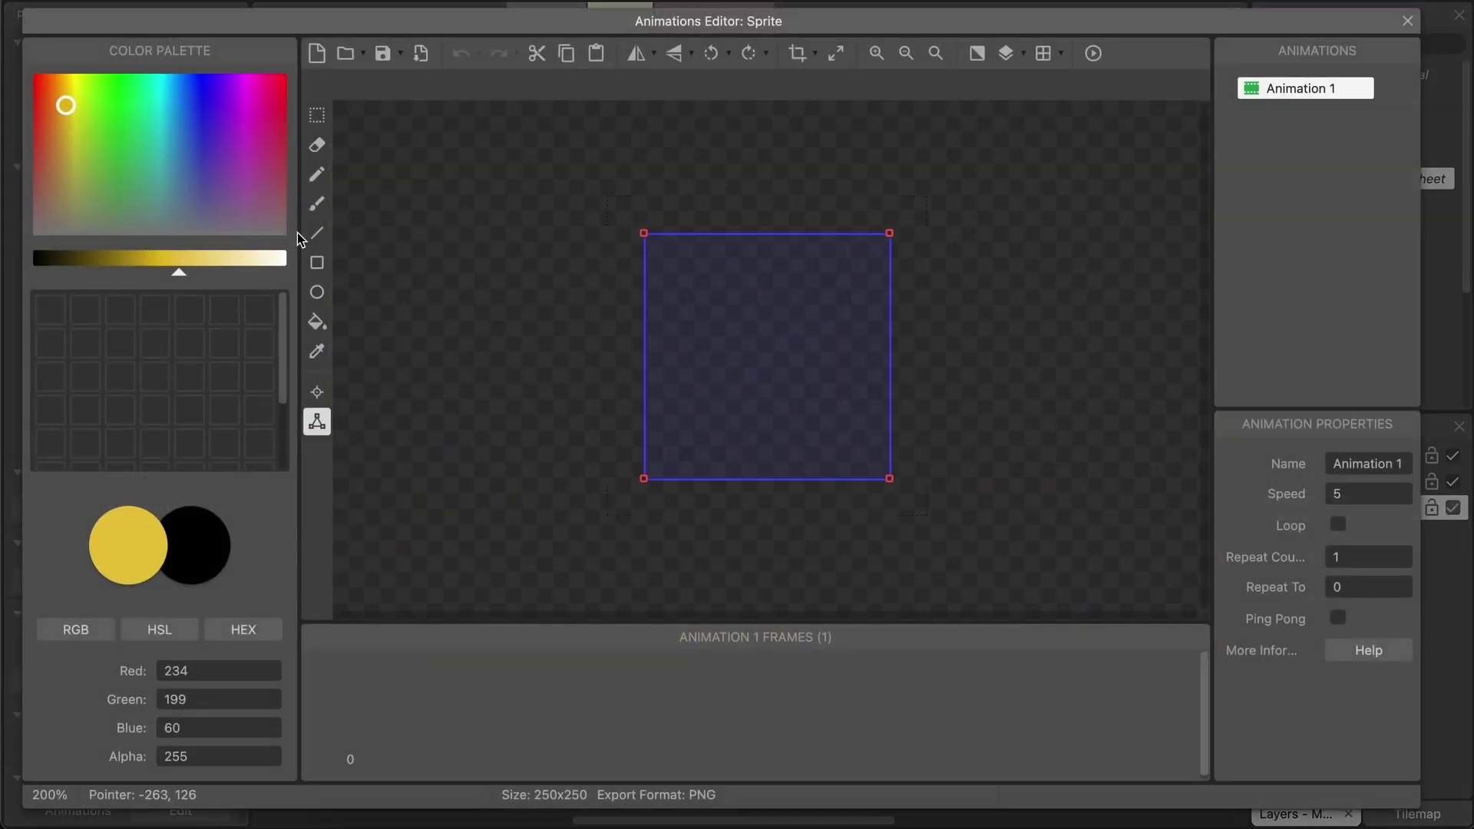
Draw a centred, filled yellow circle with a border that nearly fills the new sprite's 250x250 canvas.
{"action": "left_click", "coordinate": [317, 292]}
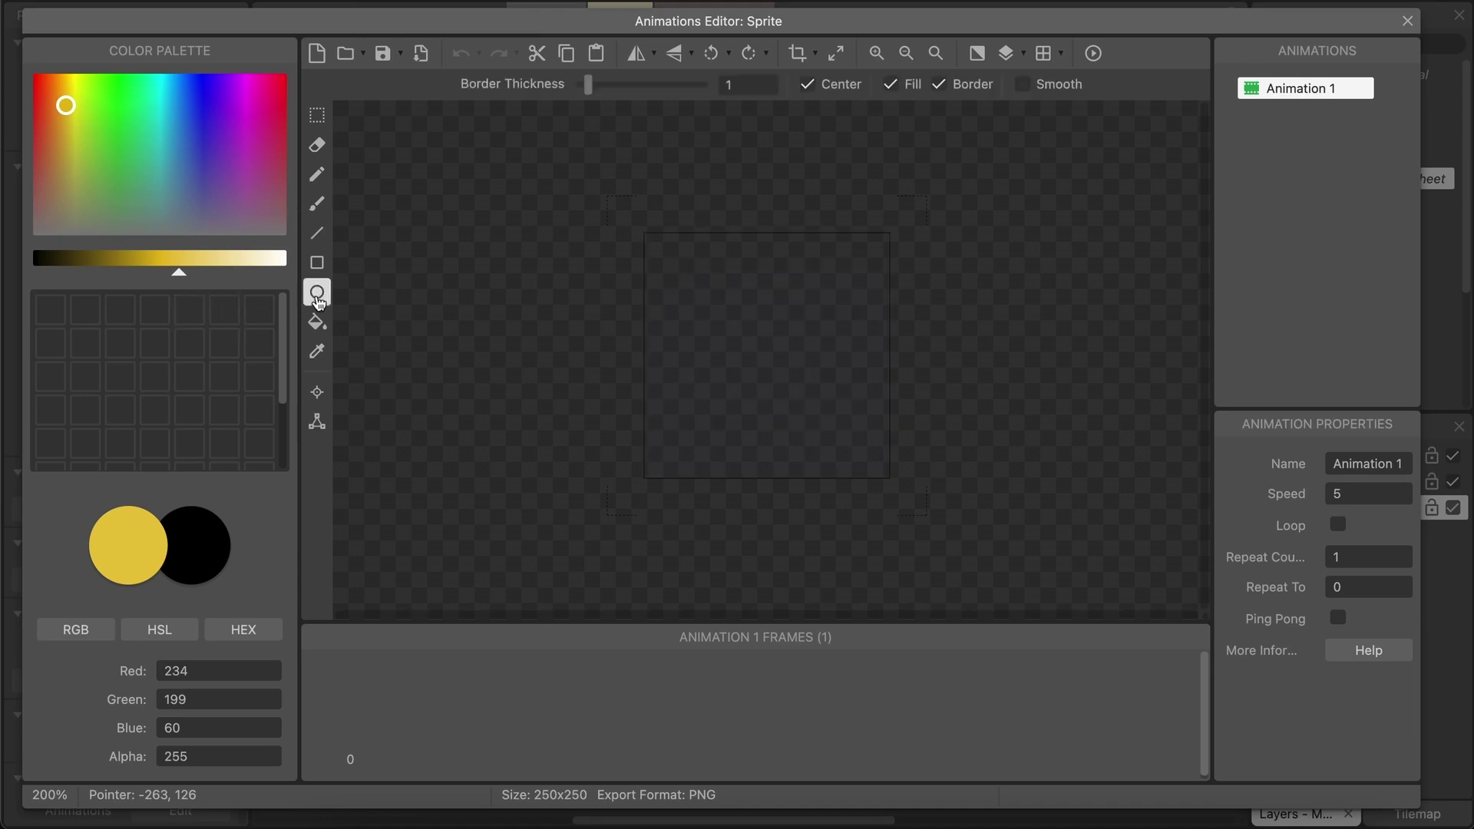
{"action": "left_click_drag", "start_coordinate": [675, 259], "coordinate": [752, 350]}
{"action": "key", "text": "ctrl+z"}
{"action": "left_click_drag", "start_coordinate": [717, 298], "coordinate": [876, 461]}
{"action": "key", "text": "ctrl+z"}
Fit the circle's collision polygon with Guess the polygon shape and close the Animations Editor.
{"action": "left_click", "coordinate": [317, 422]}
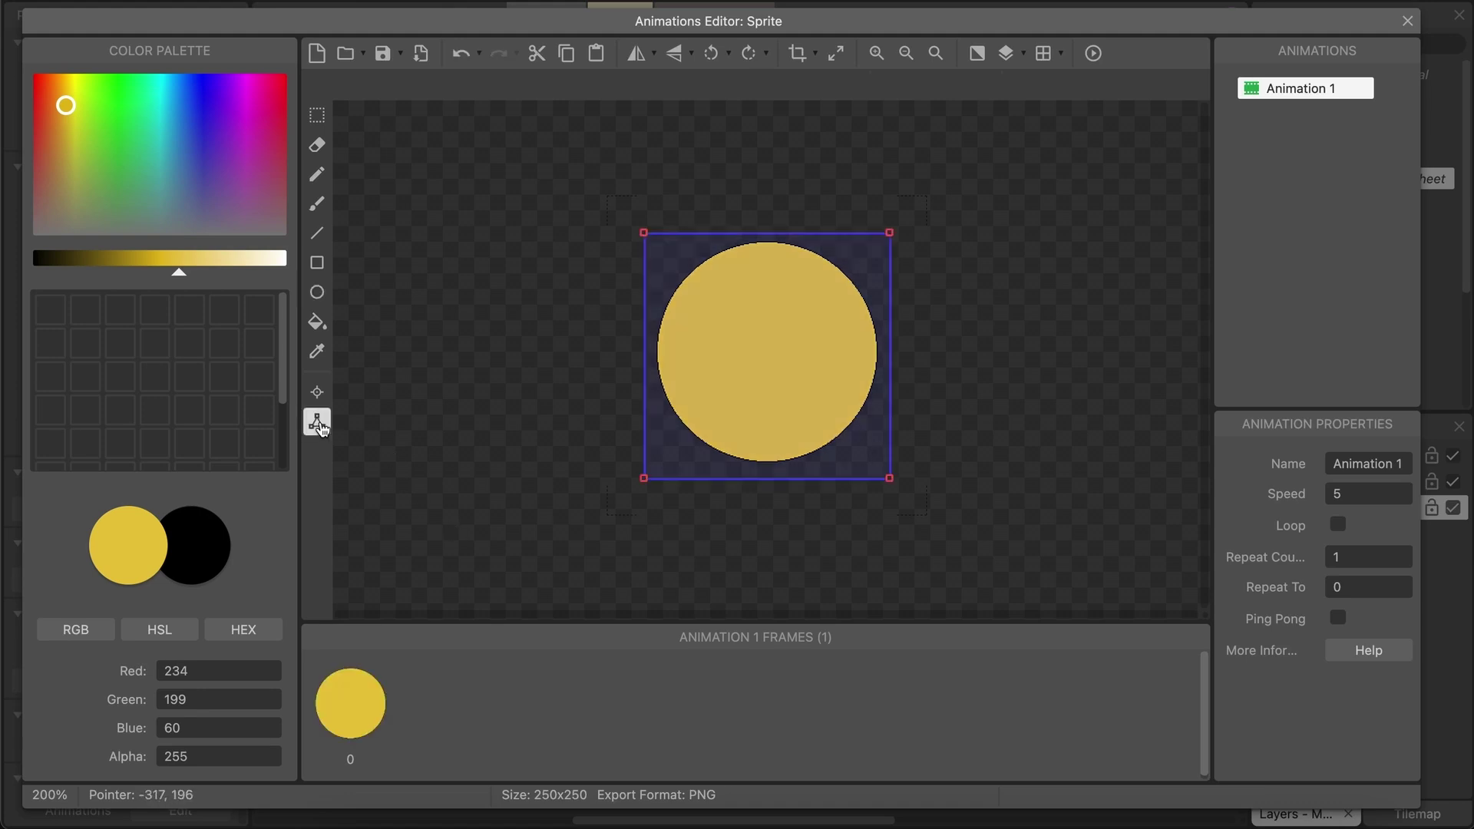
{"action": "right_click", "coordinate": [775, 400]}
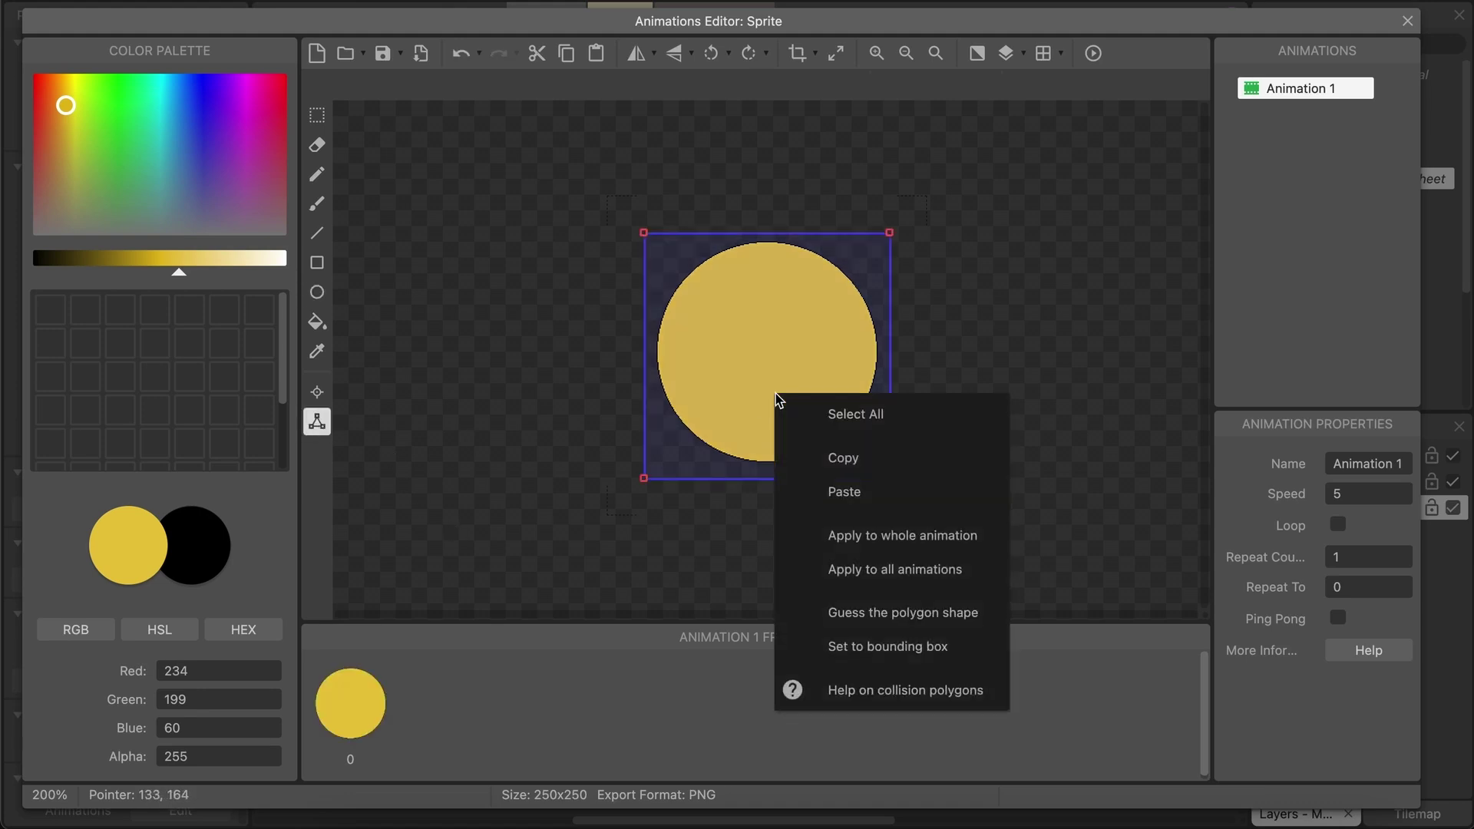
{"action": "left_click", "coordinate": [909, 608]}
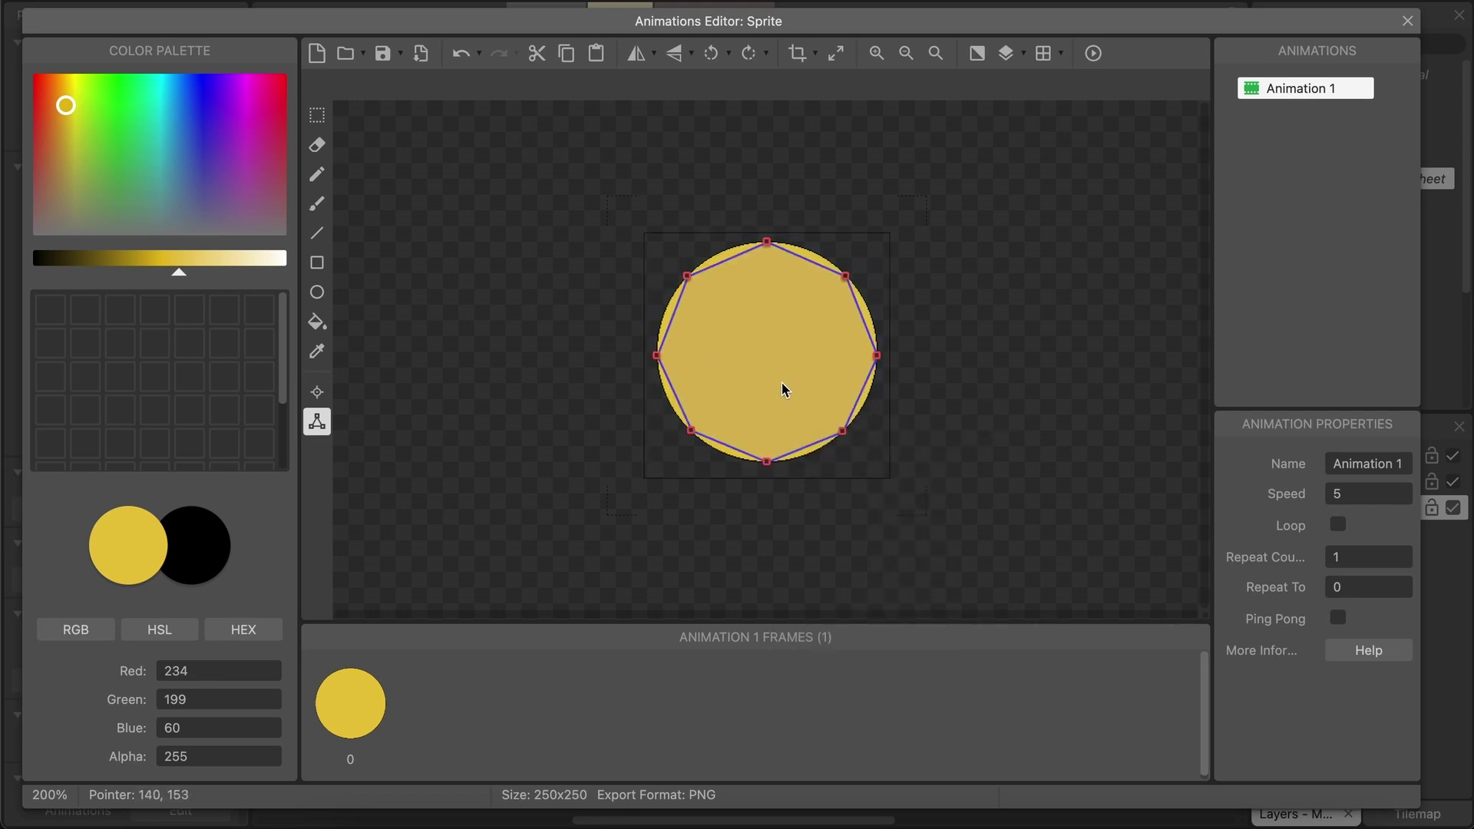
{"action": "left_click", "coordinate": [1407, 21]}
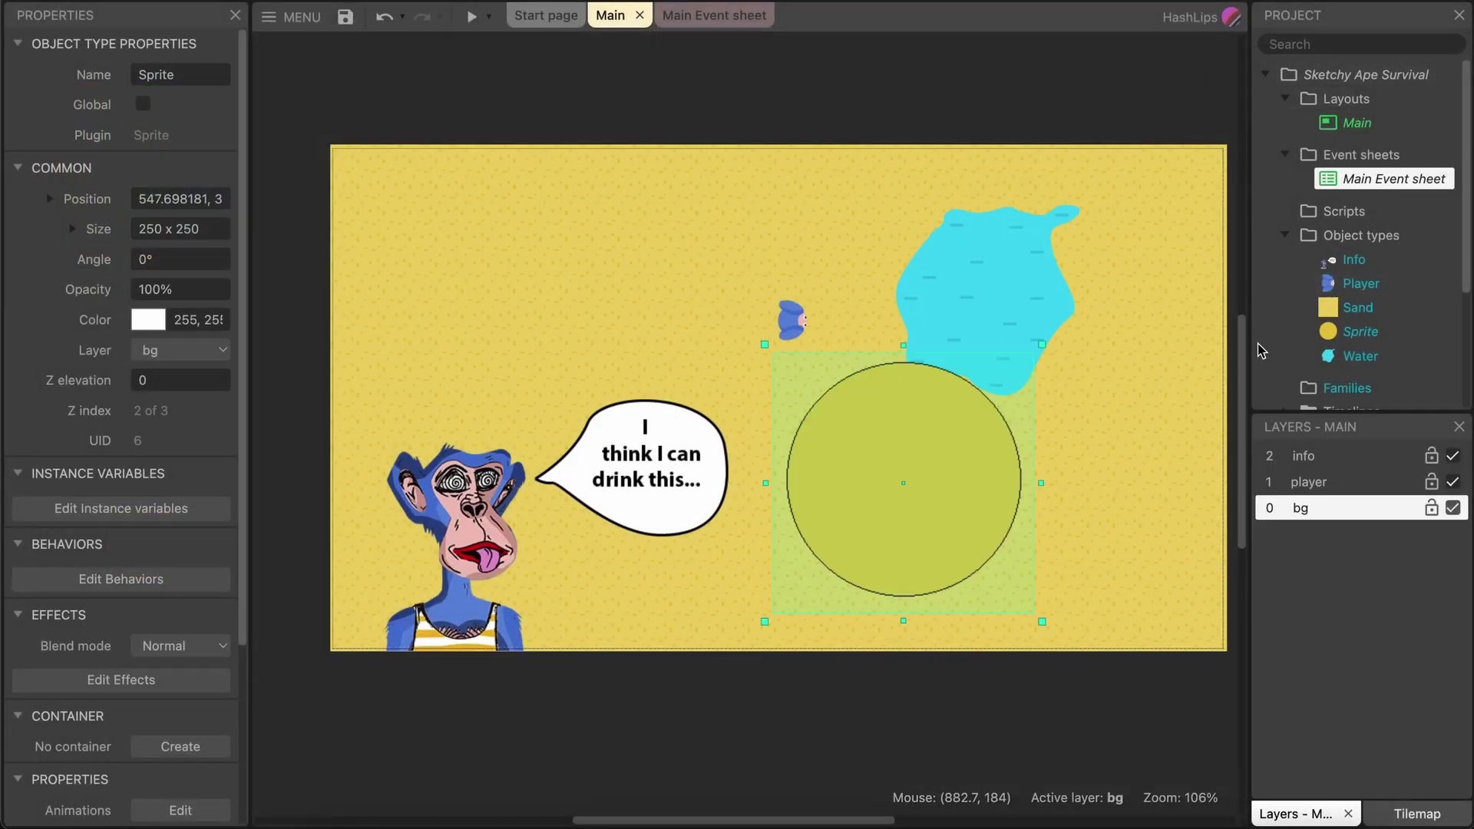
Rename the circle's object type from Sprite to Trigger.
{"action": "right_click", "coordinate": [1362, 332]}
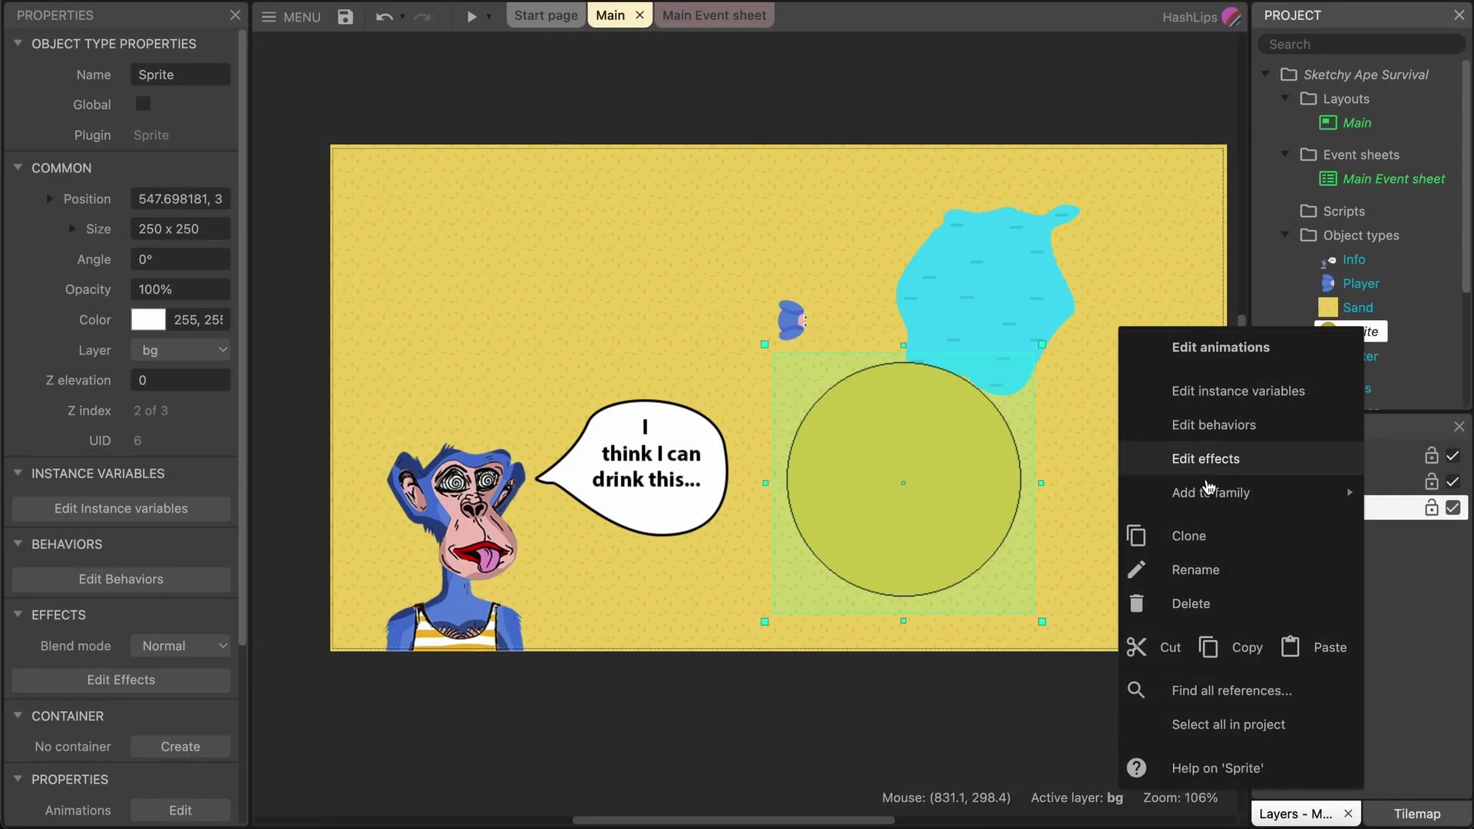
{"action": "left_click", "coordinate": [1224, 568]}
{"action": "type", "text": "Trigger"}
{"action": "key", "text": "Return"}
Centre the Trigger circle over the pond and set its opacity to 50%.
{"action": "left_click_drag", "start_coordinate": [948, 504], "coordinate": [1018, 350]}
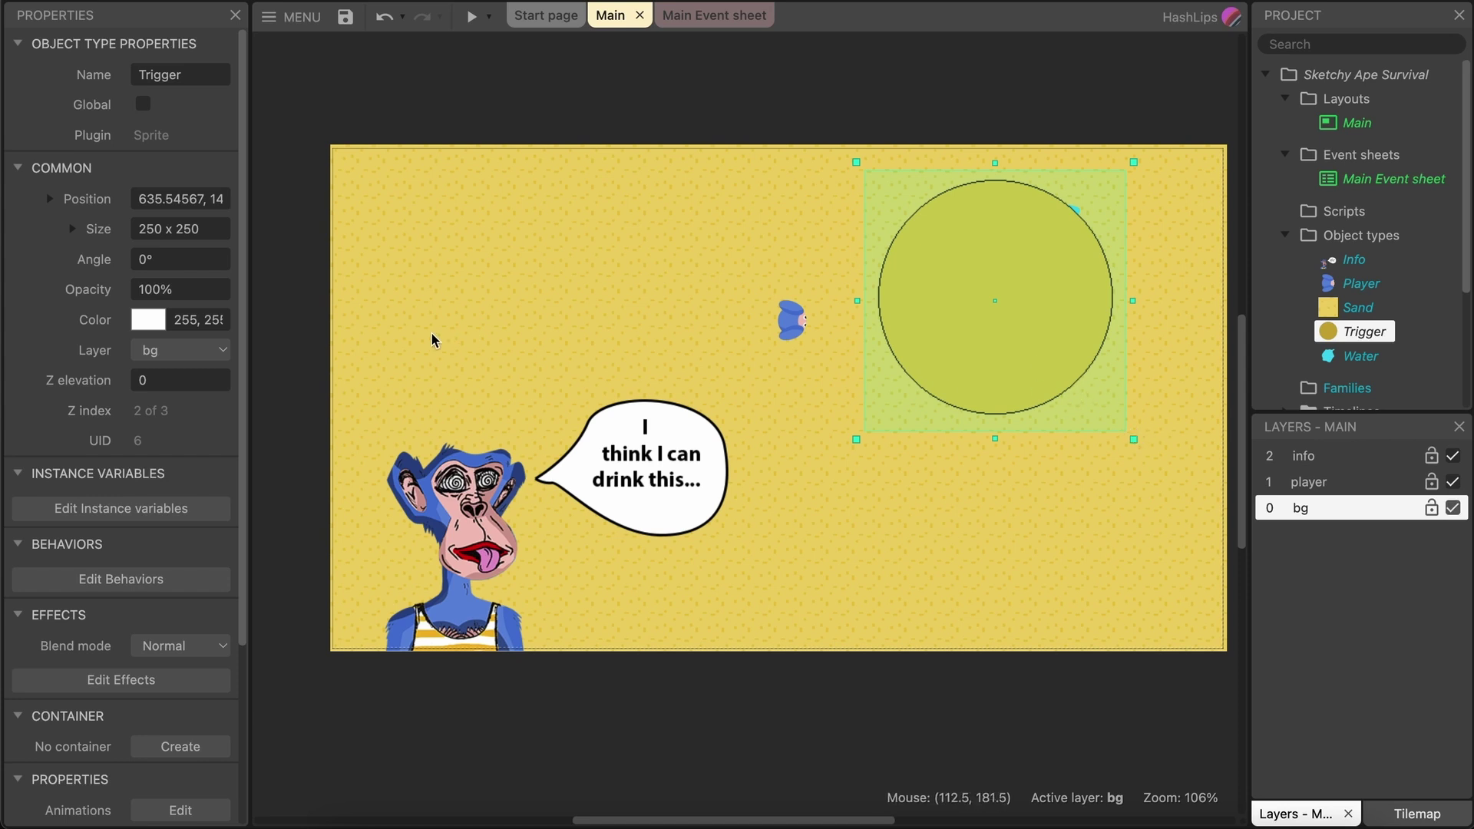
{"action": "left_click", "coordinate": [145, 291]}
{"action": "type", "text": "50"}
{"action": "key", "text": "Tab"}
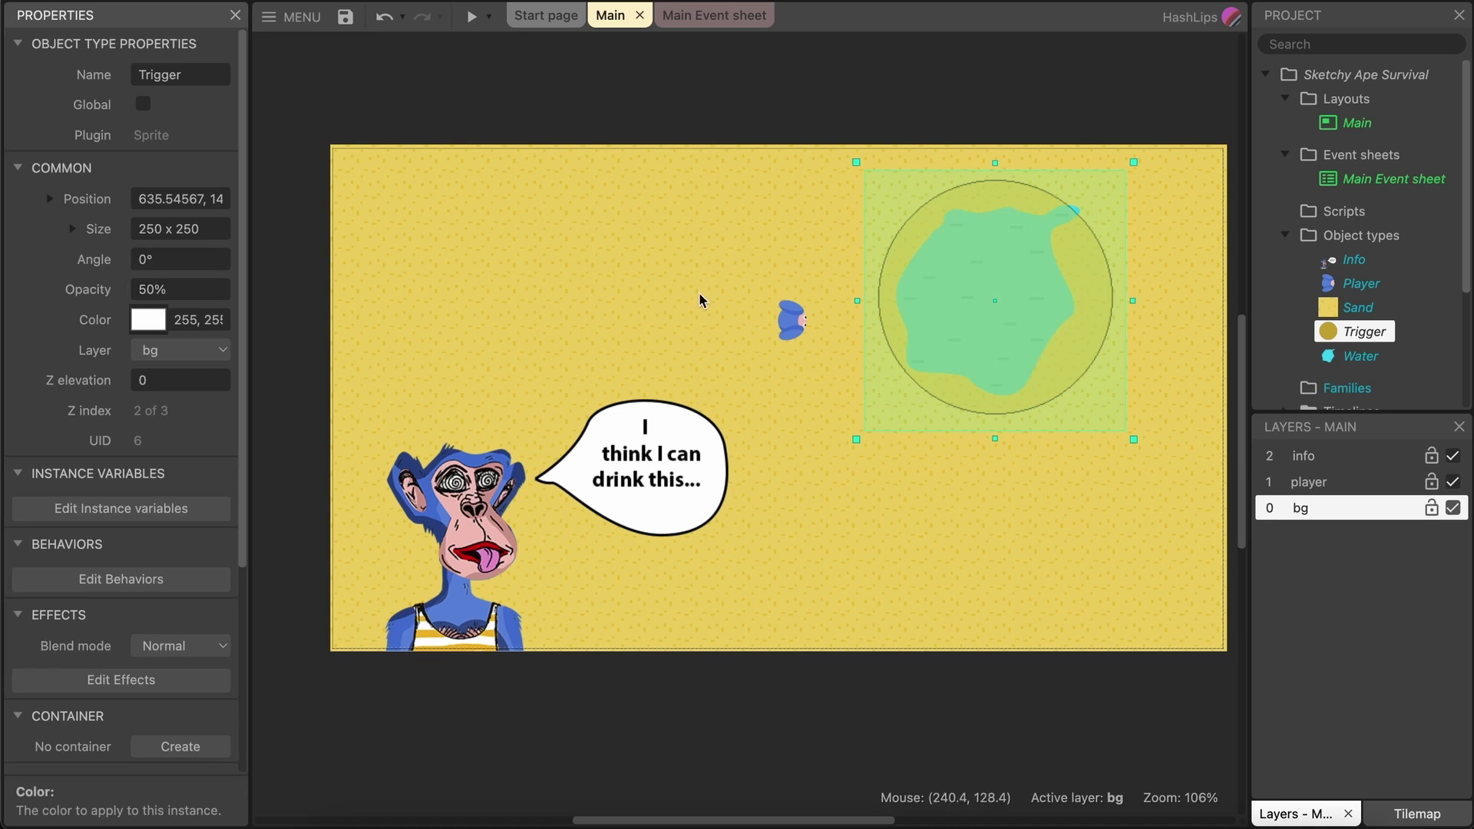
{"action": "left_click_drag", "start_coordinate": [984, 334], "coordinate": [978, 333]}
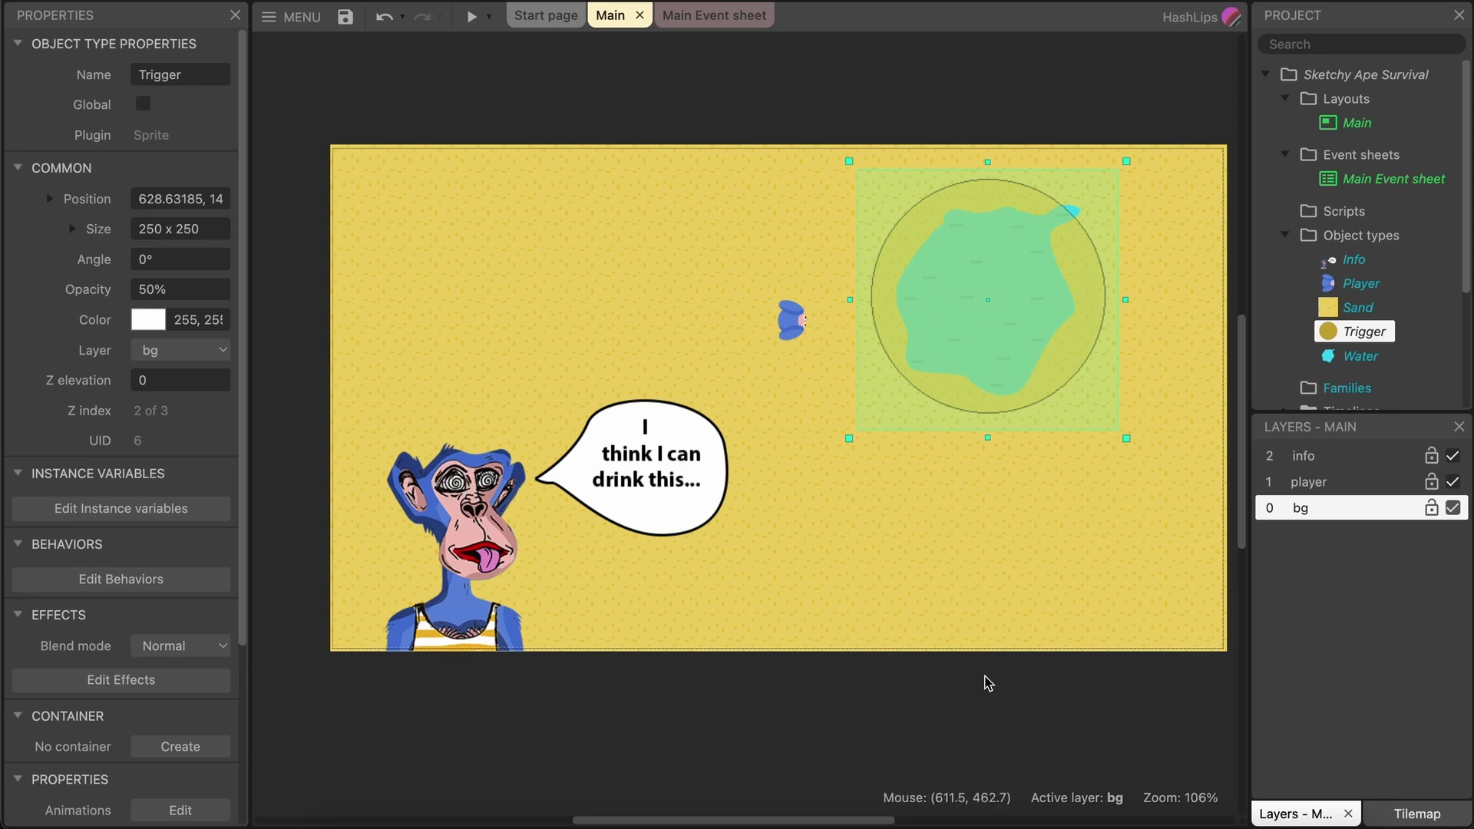
Deselect the Trigger sprite and open the Main Event sheet.
{"action": "left_click", "coordinate": [855, 129]}
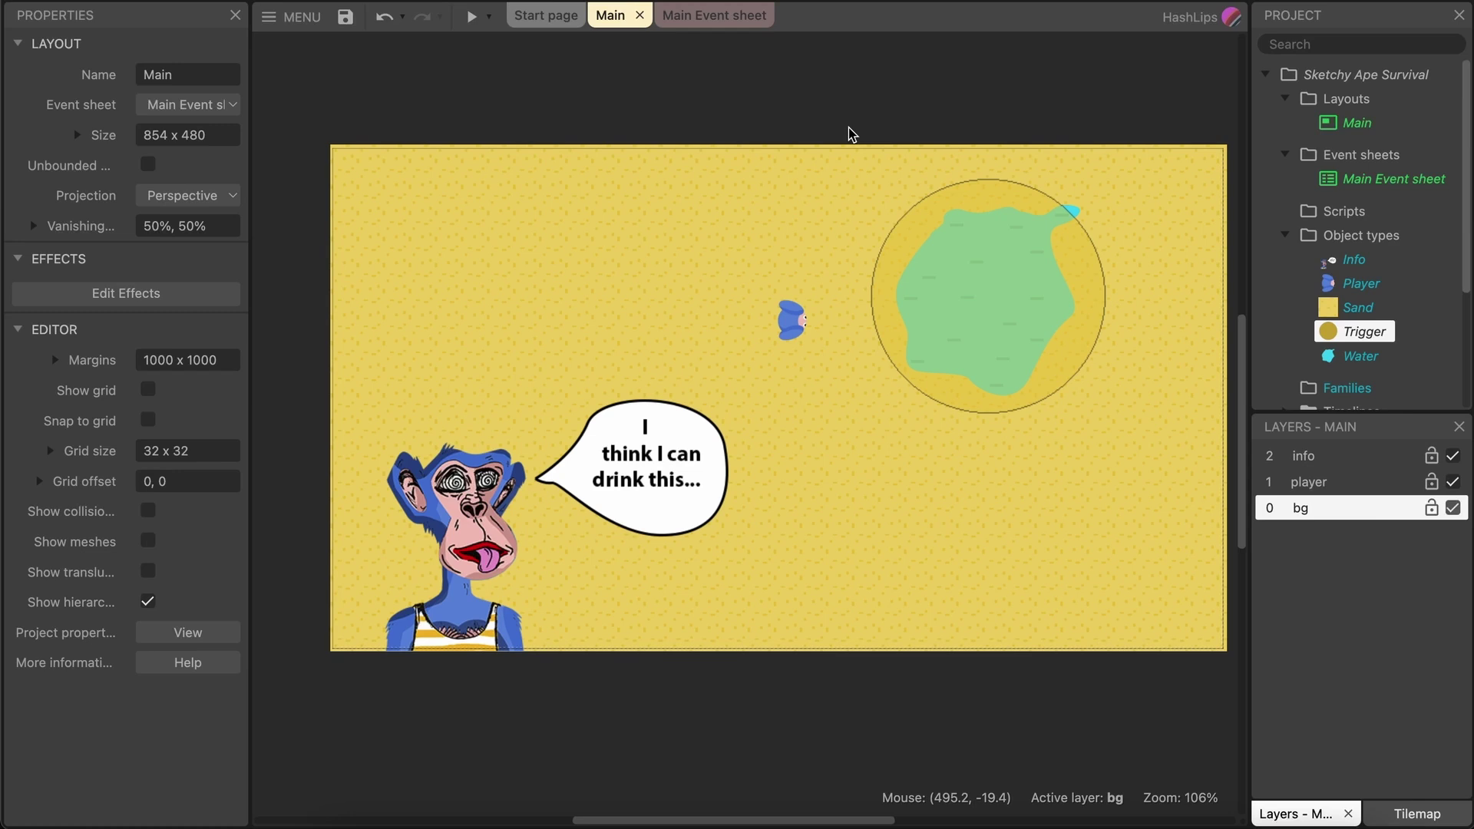
{"action": "left_click", "coordinate": [1378, 185]}
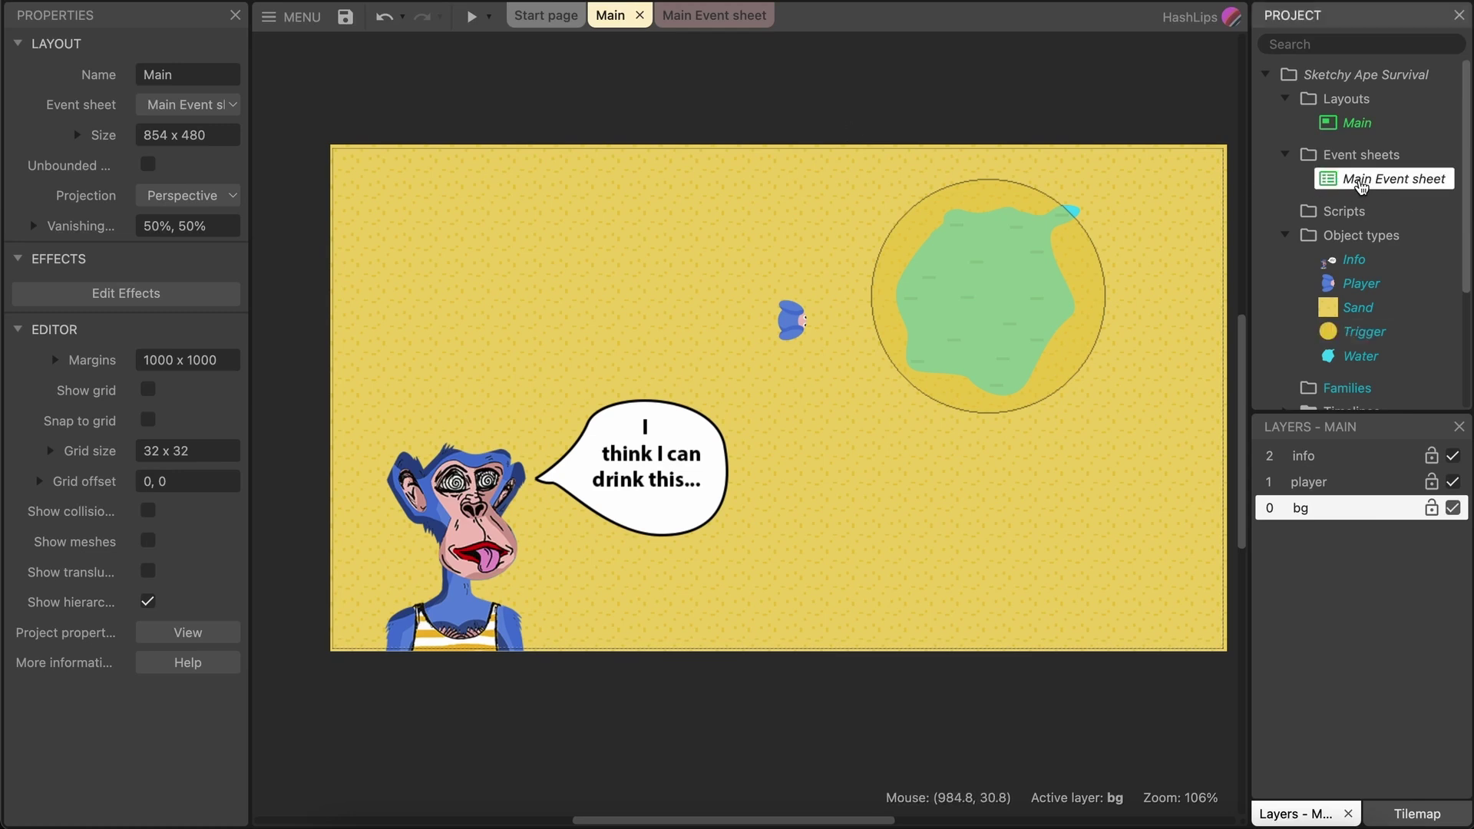
{"action": "double_click", "coordinate": [1361, 187]}
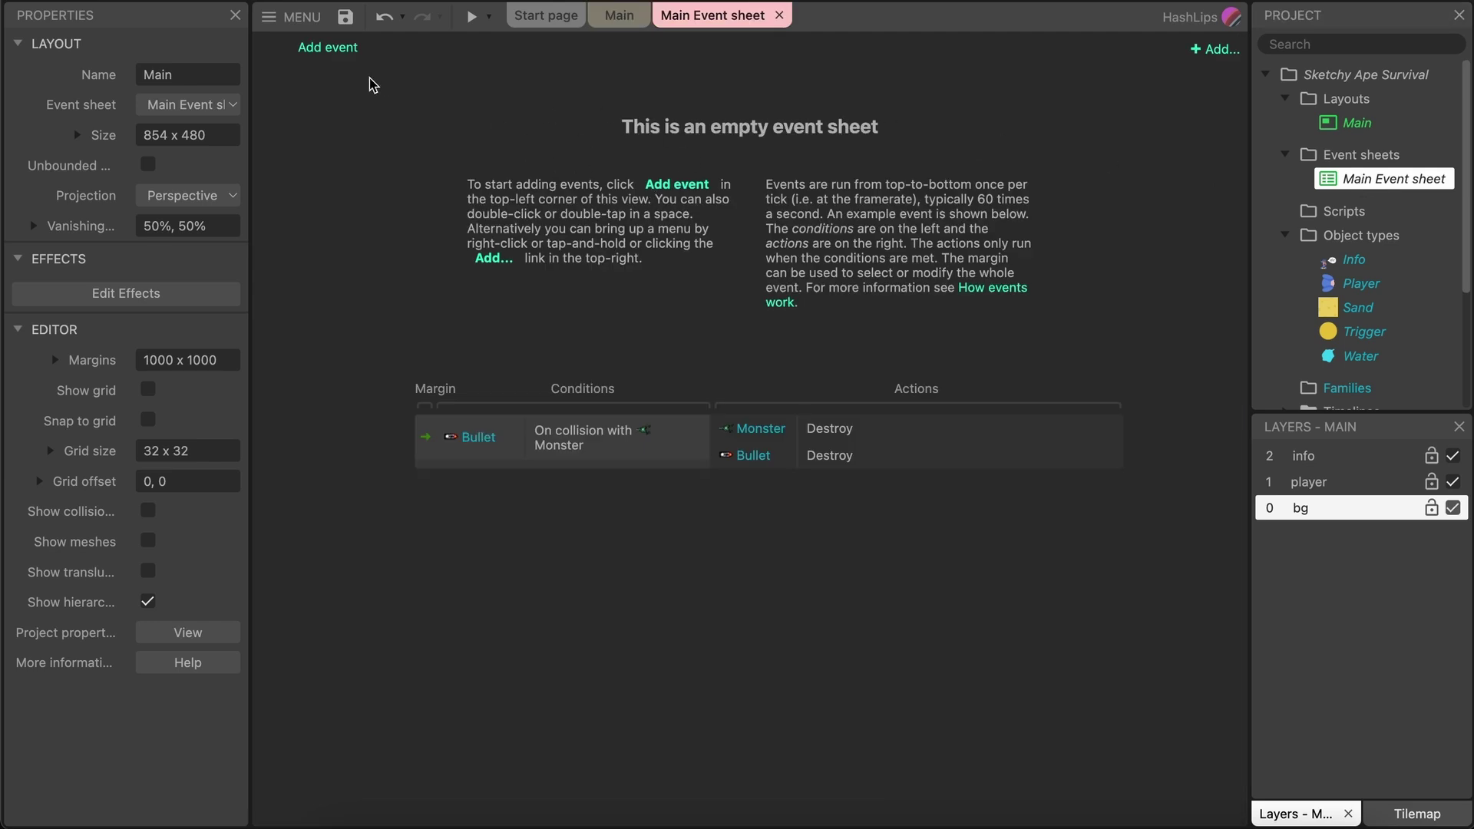
Add an event with the Player condition Is overlapping another object, using Trigger as the object.
{"action": "left_click", "coordinate": [332, 49]}
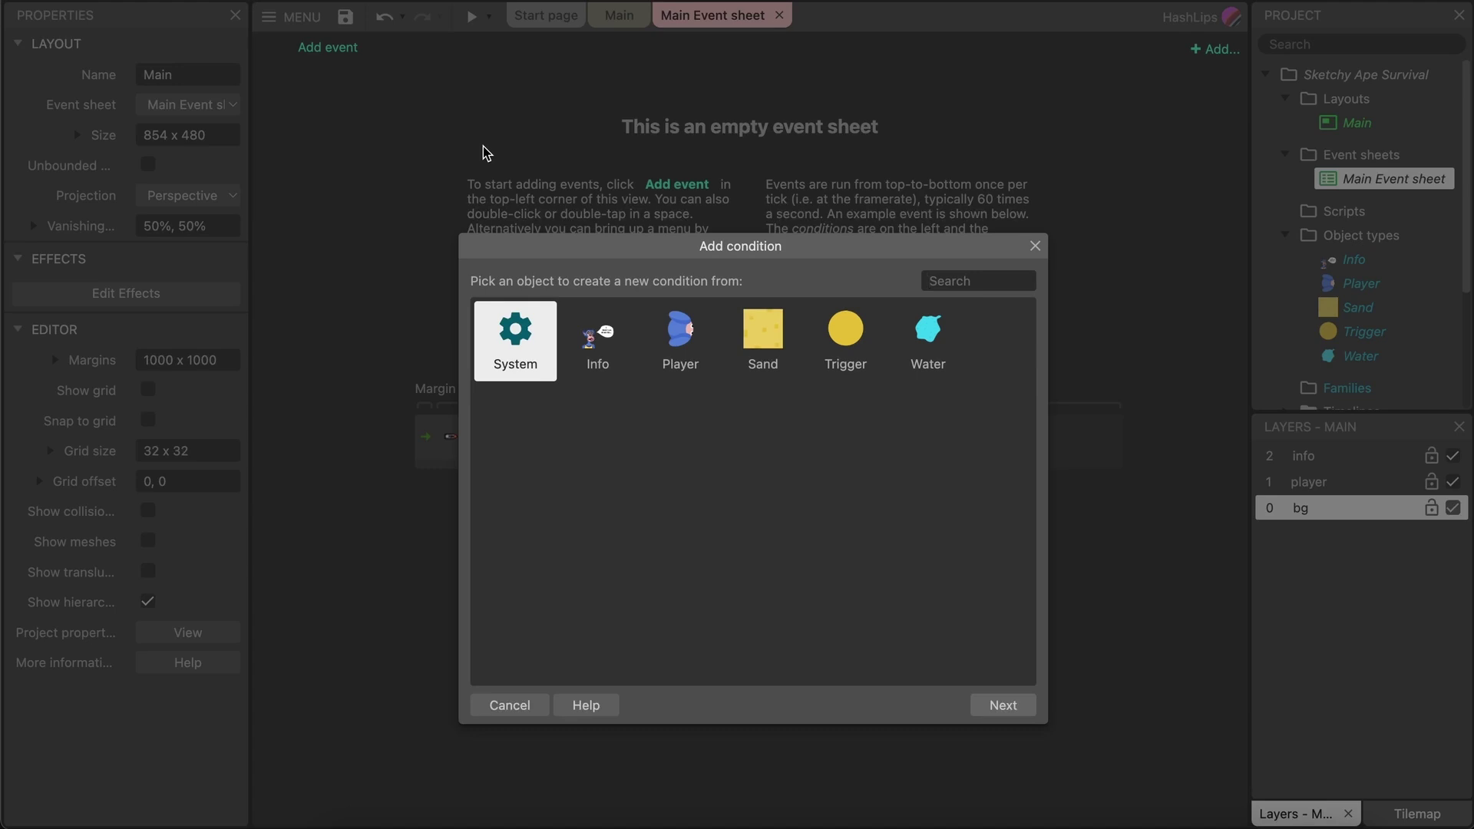
{"action": "left_click", "coordinate": [698, 437]}
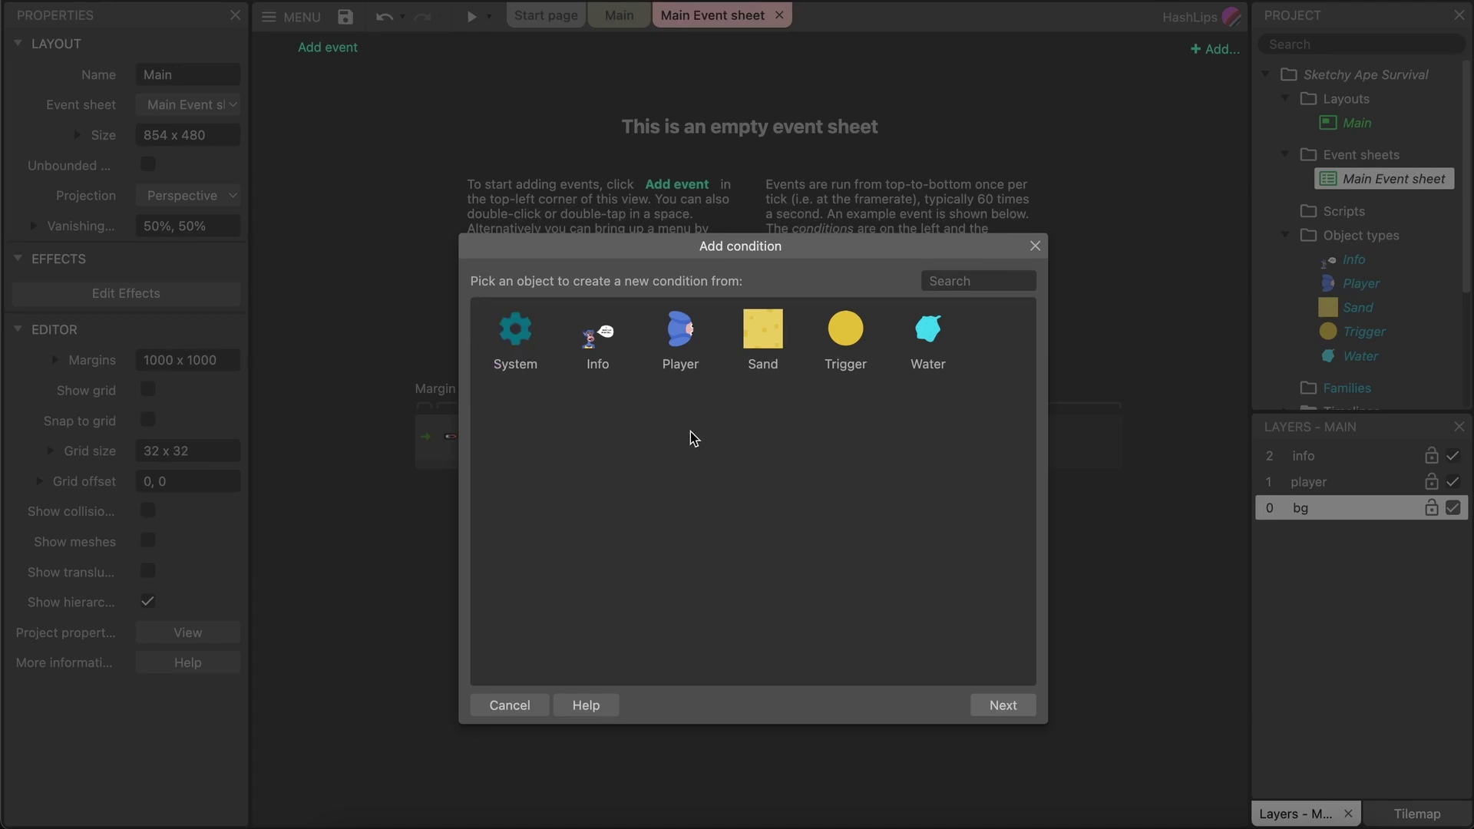
{"action": "left_click", "coordinate": [685, 370]}
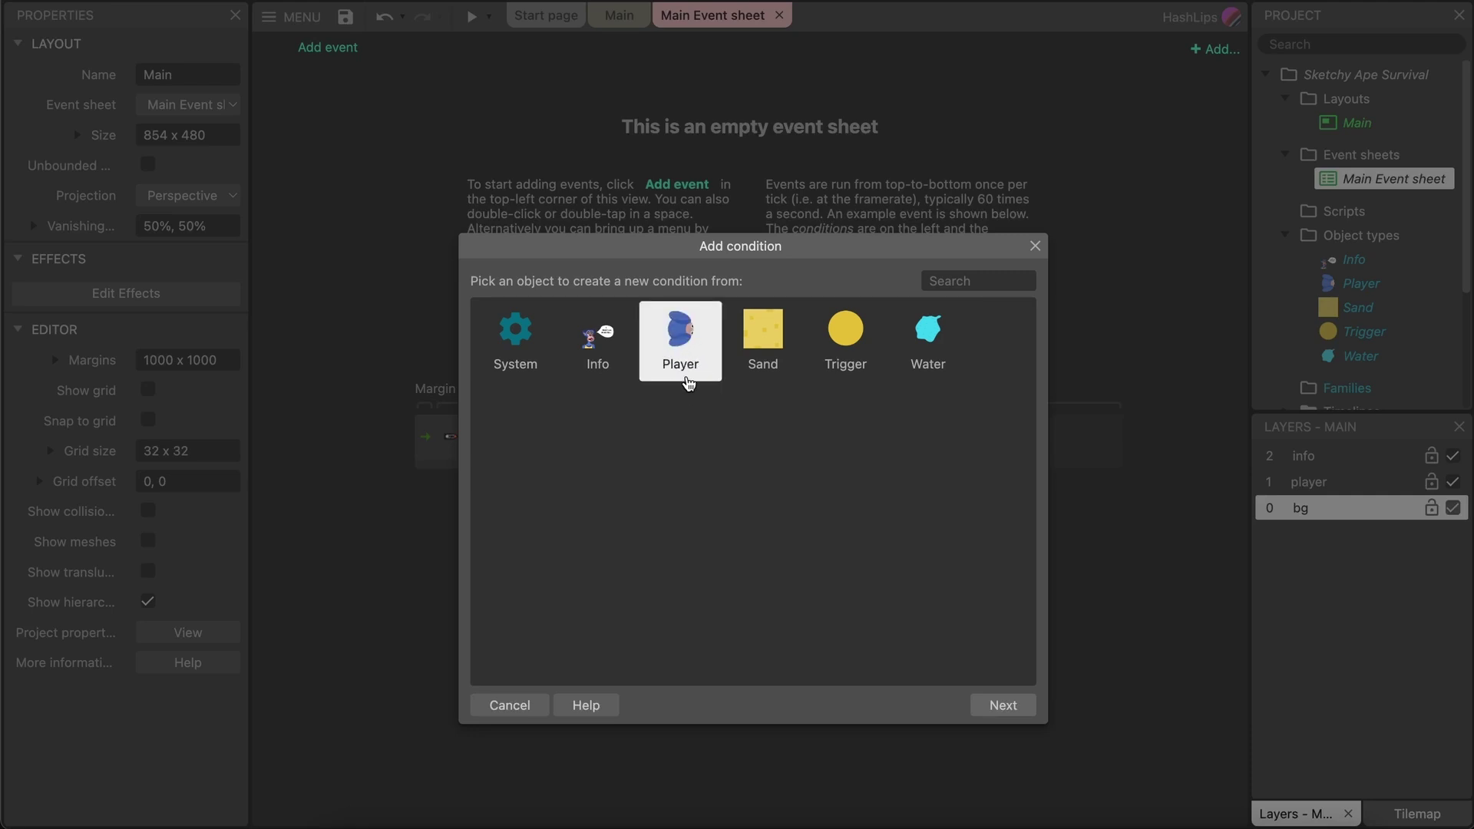
{"action": "left_click", "coordinate": [992, 707]}
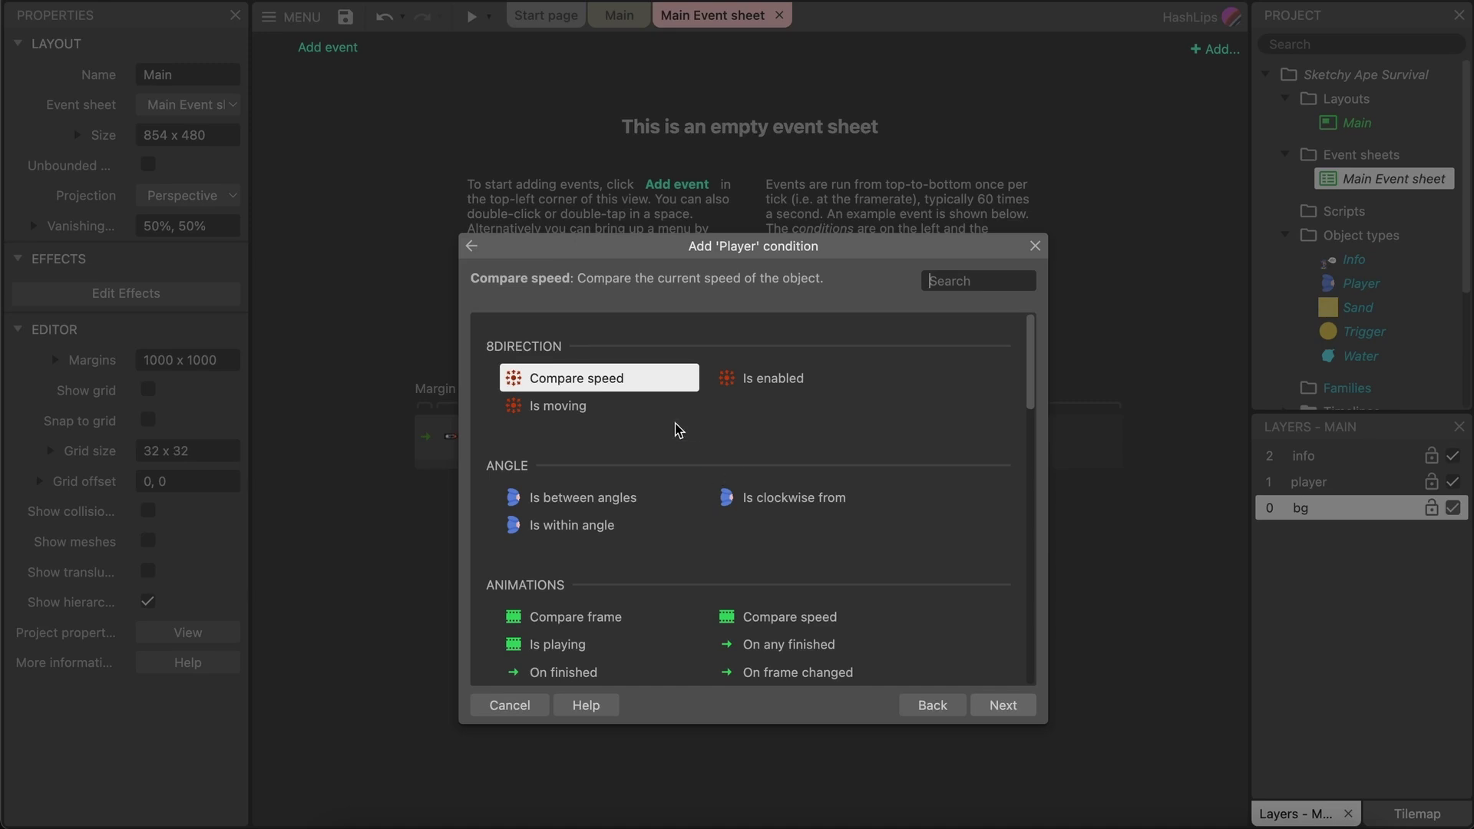
{"action": "scroll", "coordinate": [666, 440], "scroll_direction": "down", "scroll_amount": 3}
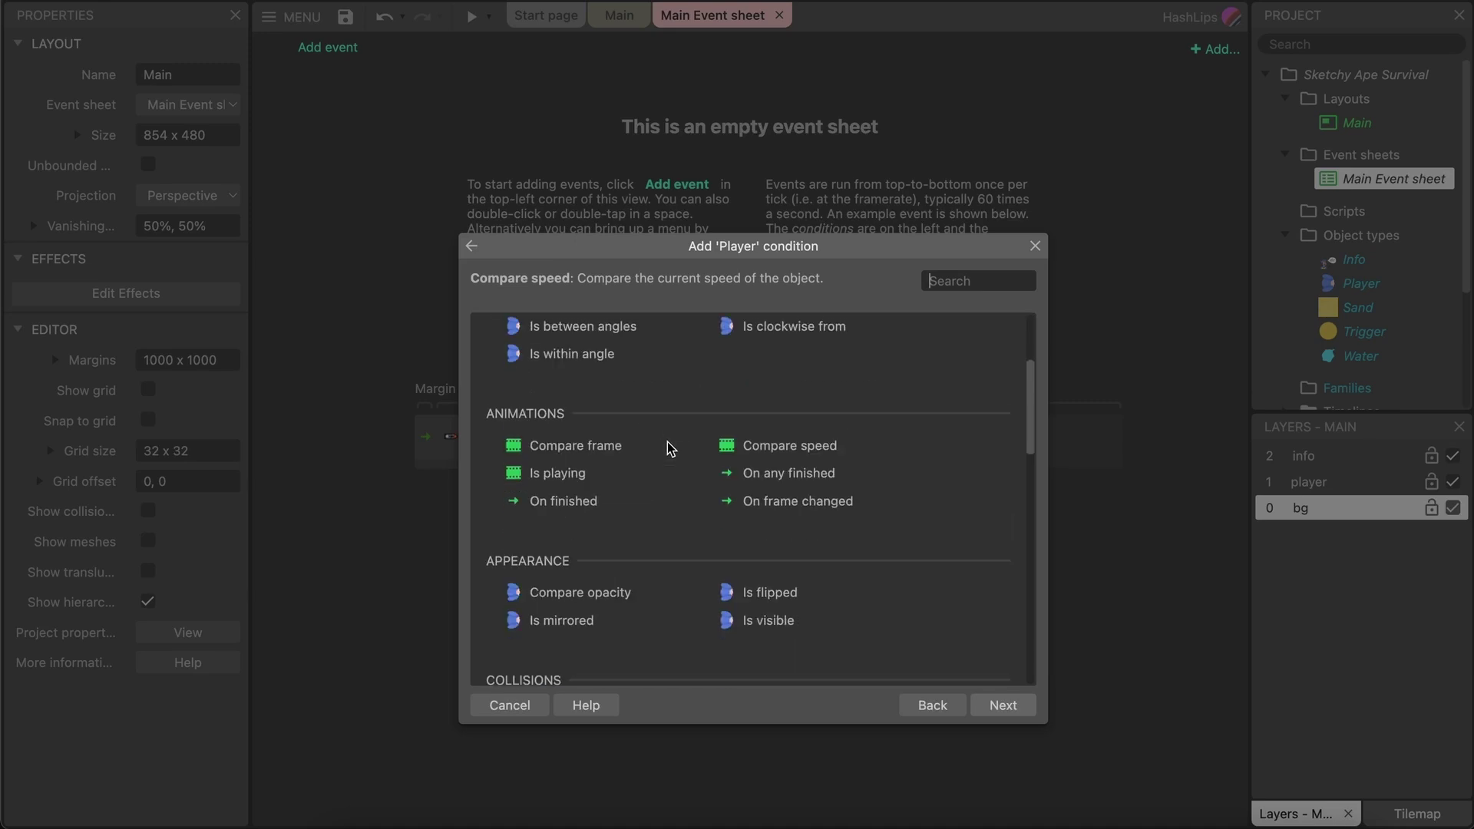
{"action": "scroll", "coordinate": [668, 449], "scroll_direction": "down", "scroll_amount": 5}
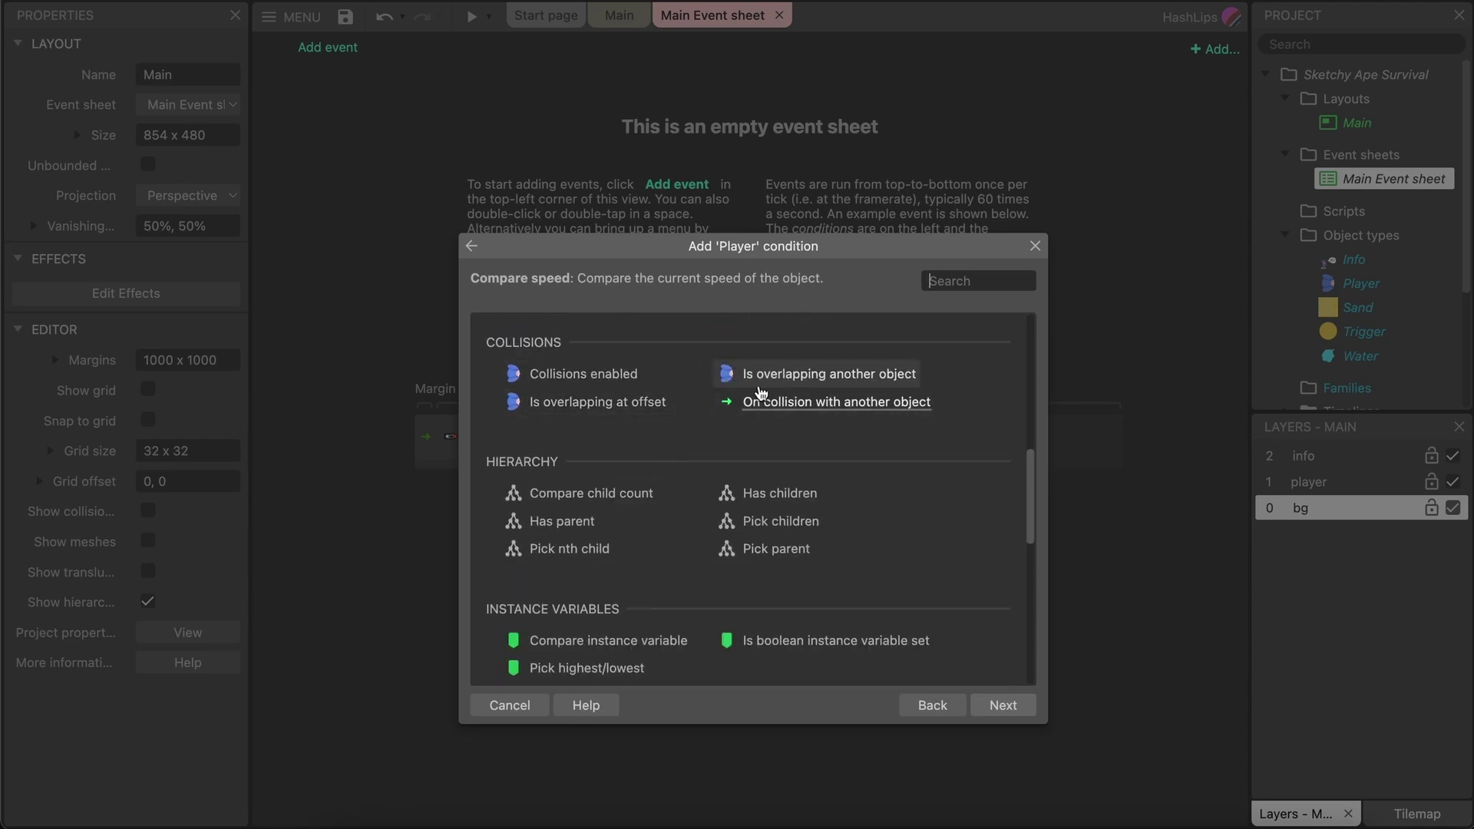
{"action": "left_click", "coordinate": [818, 376]}
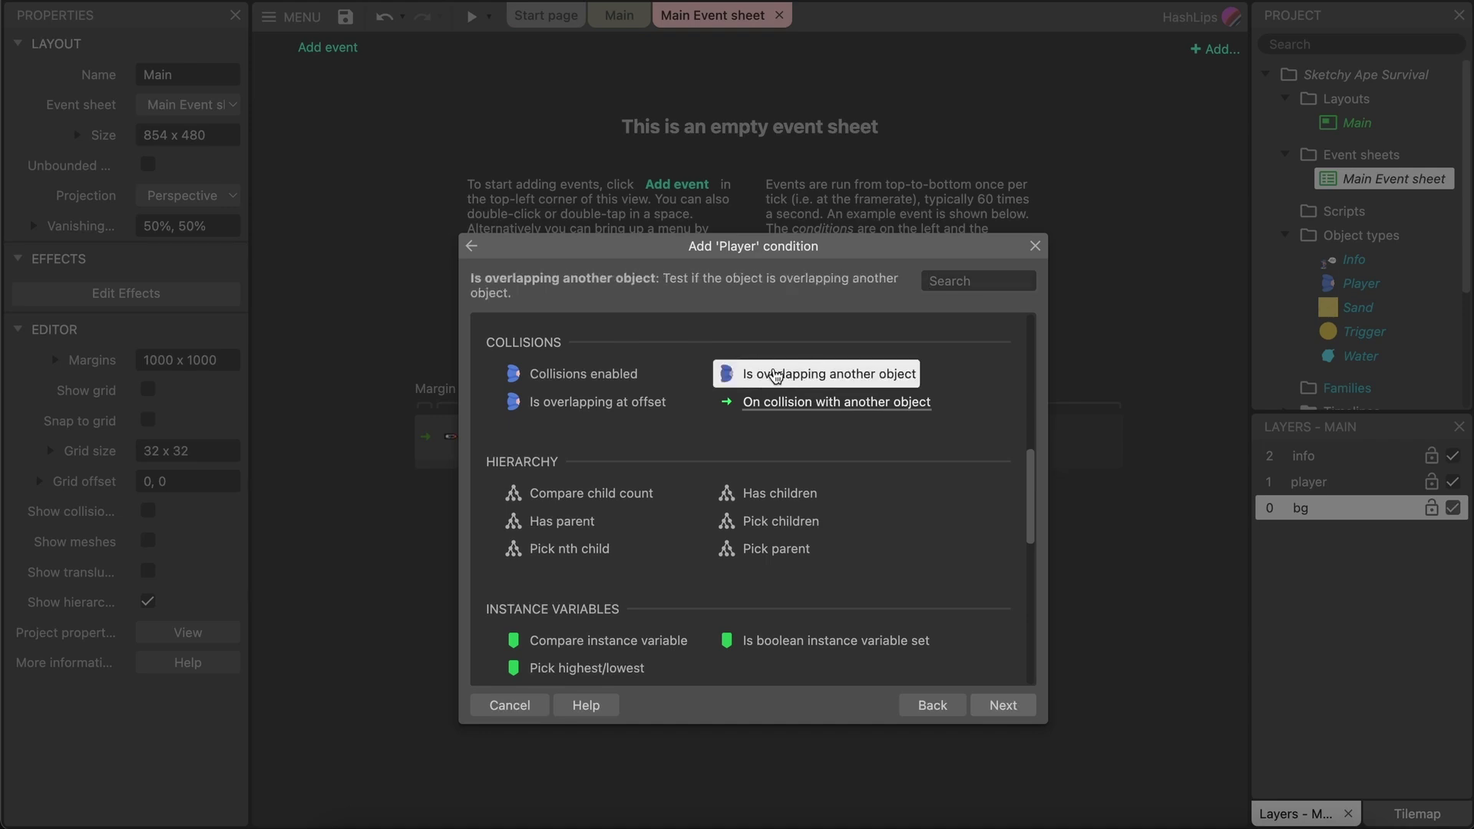
{"action": "left_click", "coordinate": [1002, 704]}
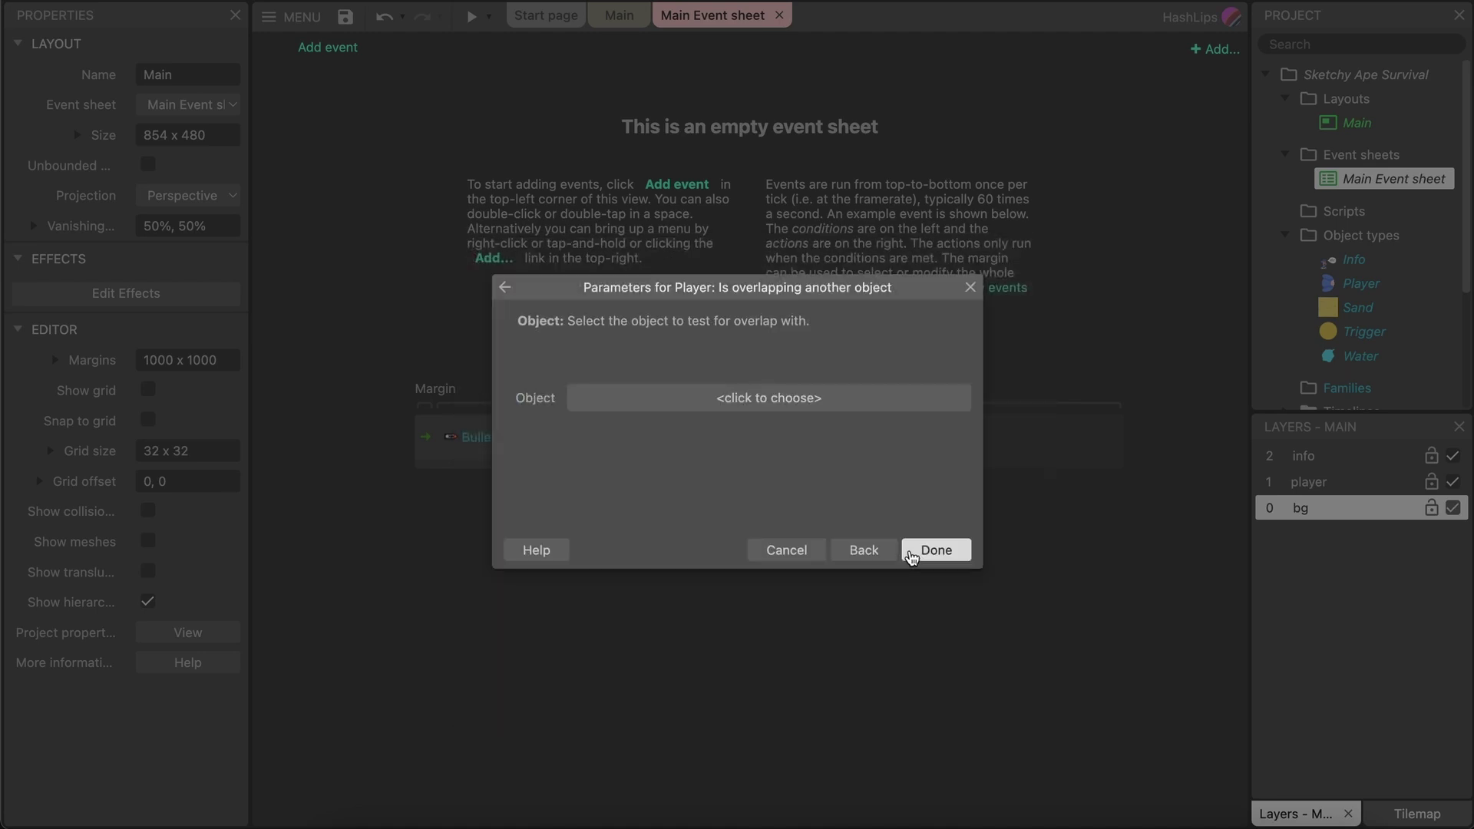
{"action": "left_click", "coordinate": [757, 401]}
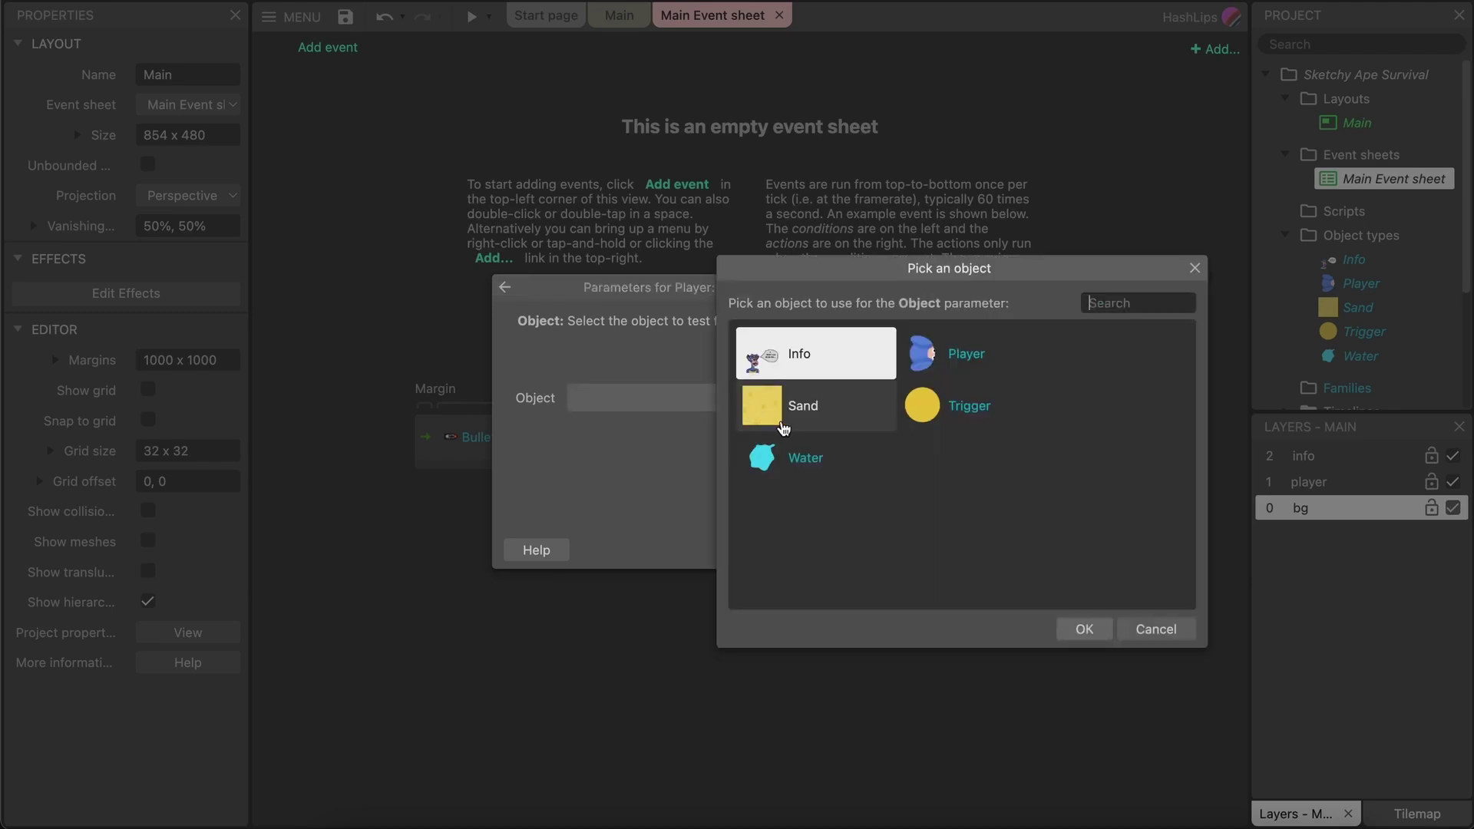
{"action": "left_click", "coordinate": [965, 418]}
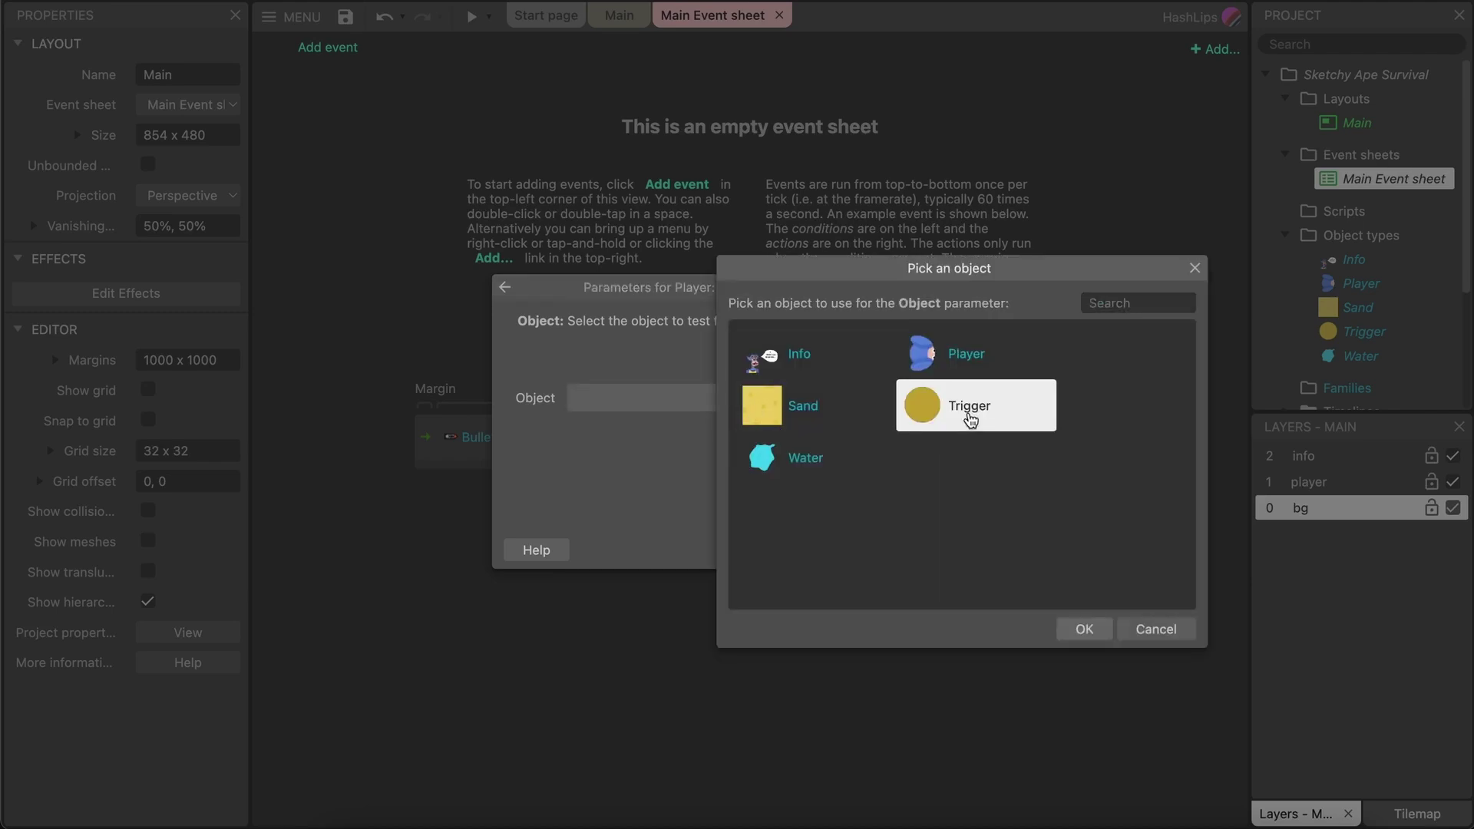
{"action": "left_click", "coordinate": [1084, 629]}
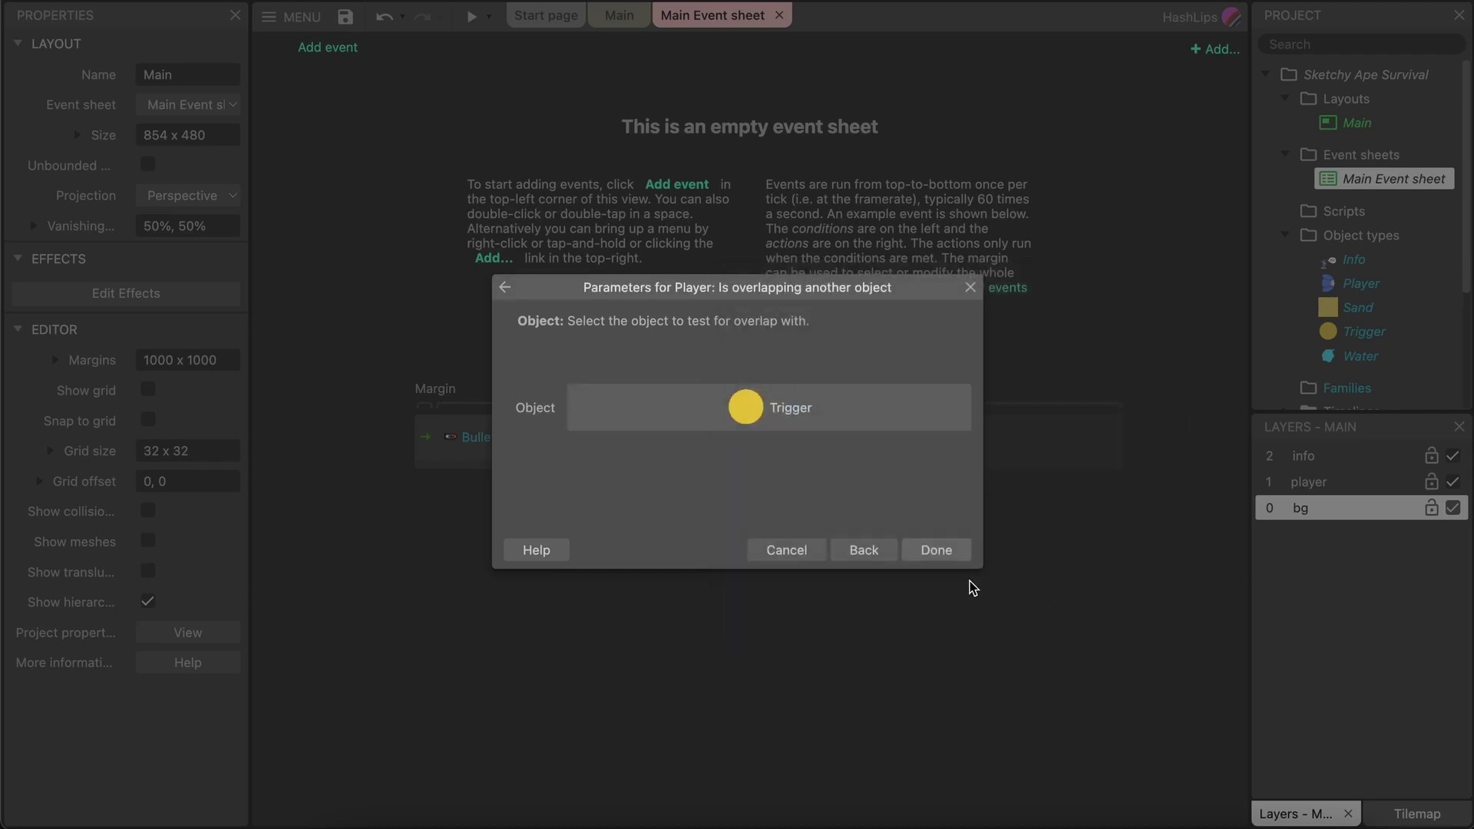
{"action": "left_click", "coordinate": [938, 550]}
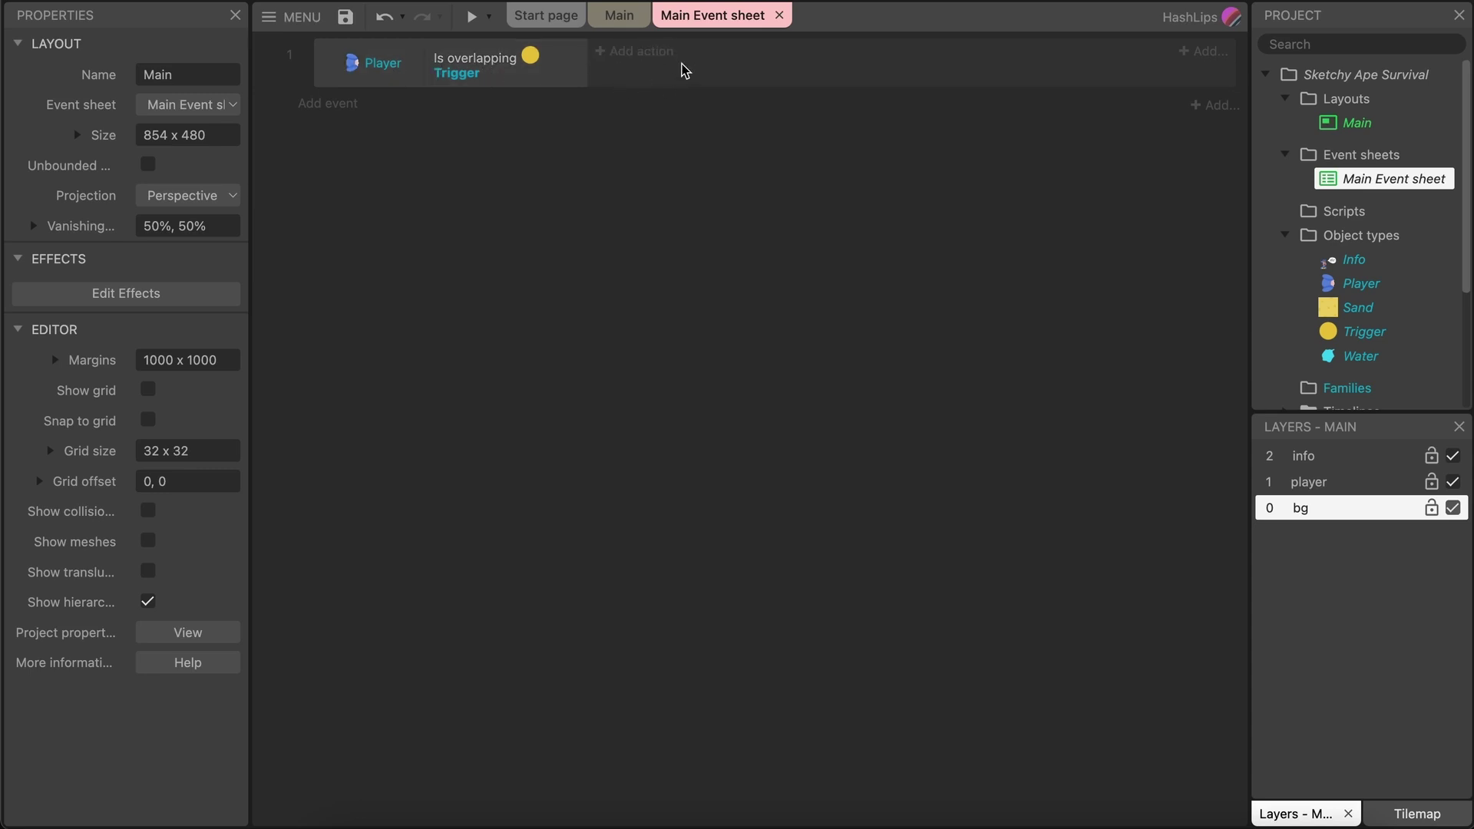
Add an Info Set visible action to the Player overlapping Trigger event, with Visibility set to Visible.
{"action": "left_click", "coordinate": [636, 55]}
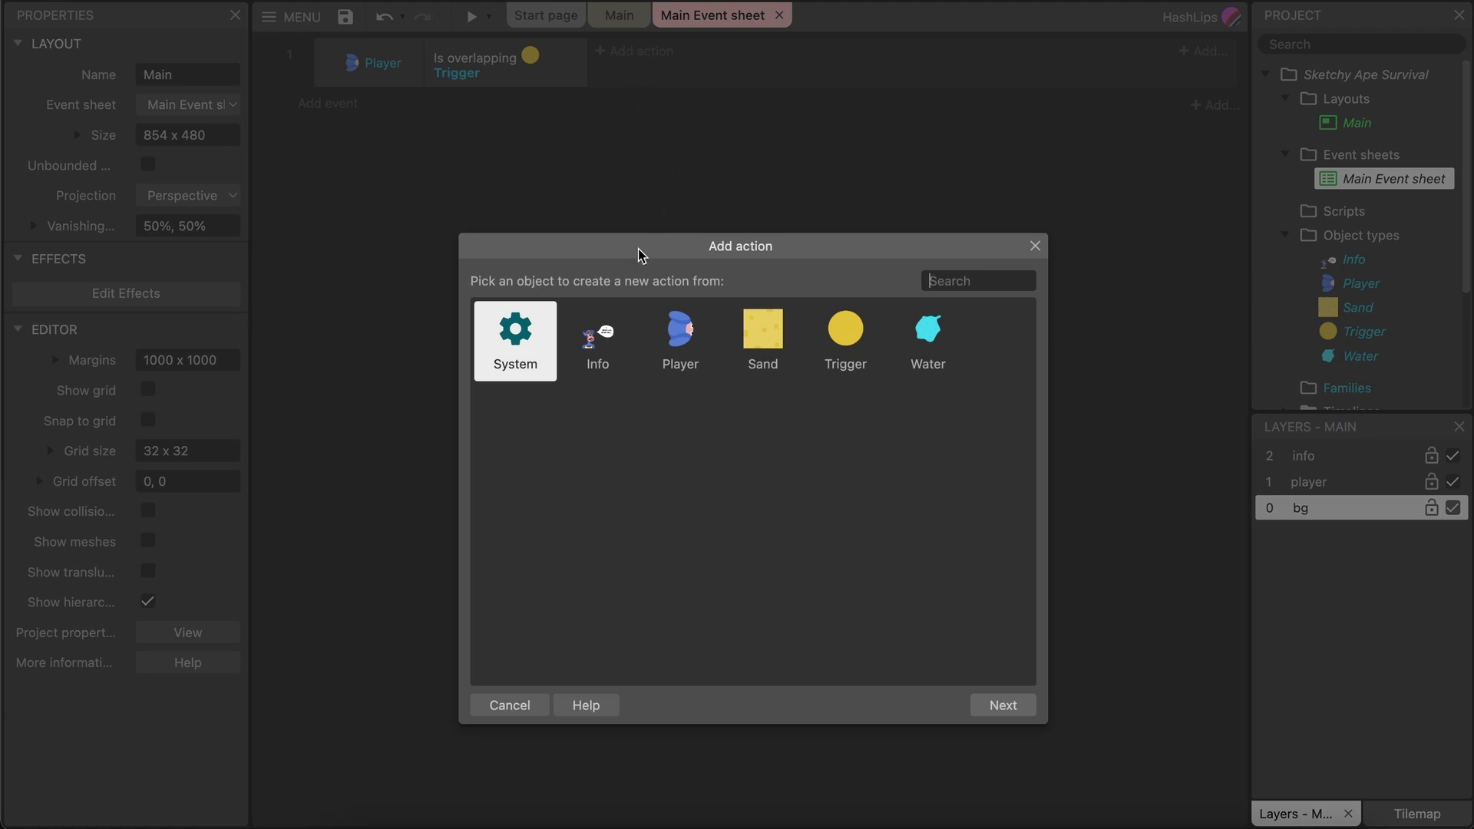
{"action": "left_click", "coordinate": [603, 357]}
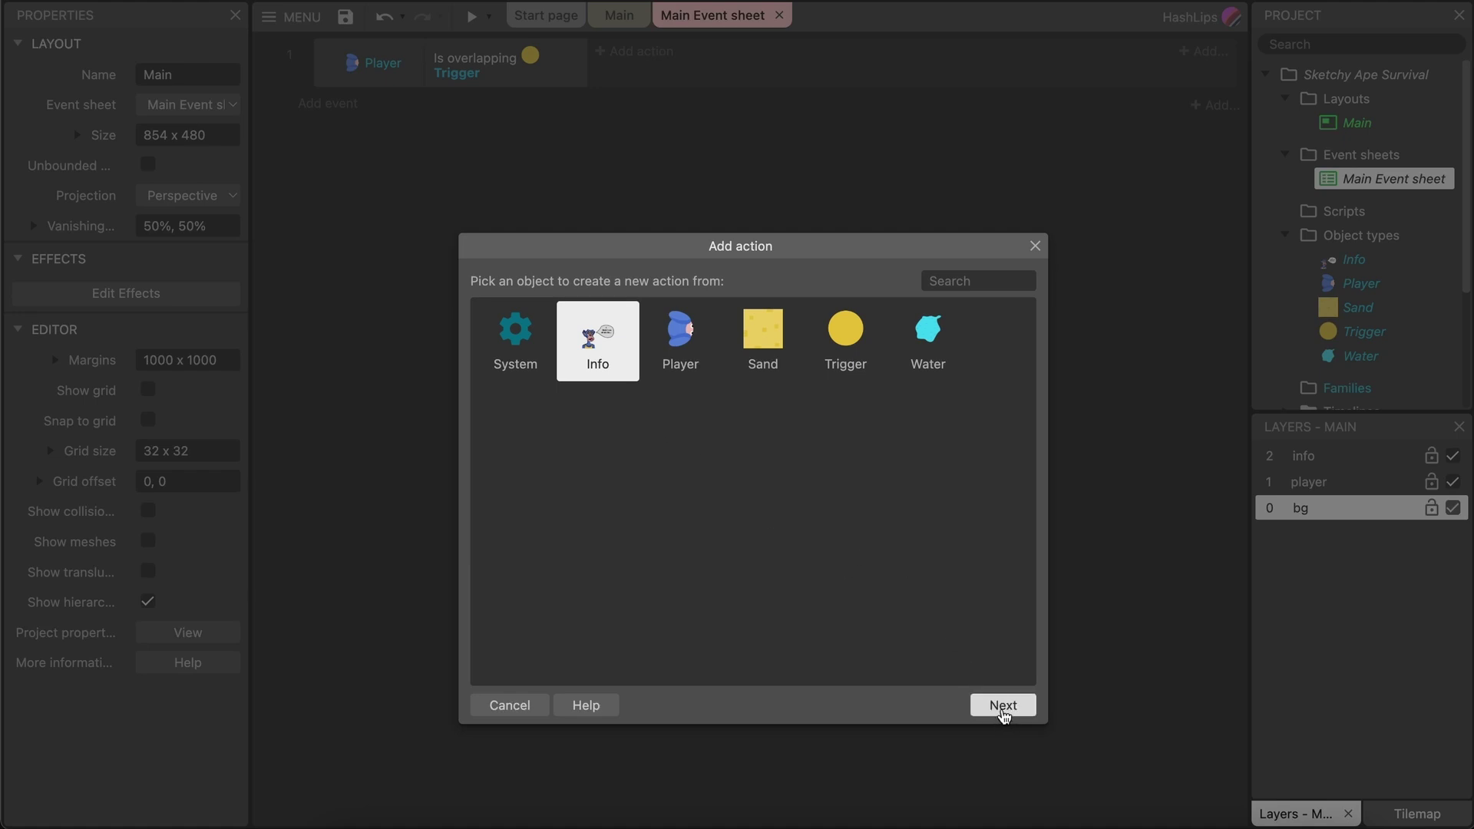
{"action": "left_click", "coordinate": [1001, 707]}
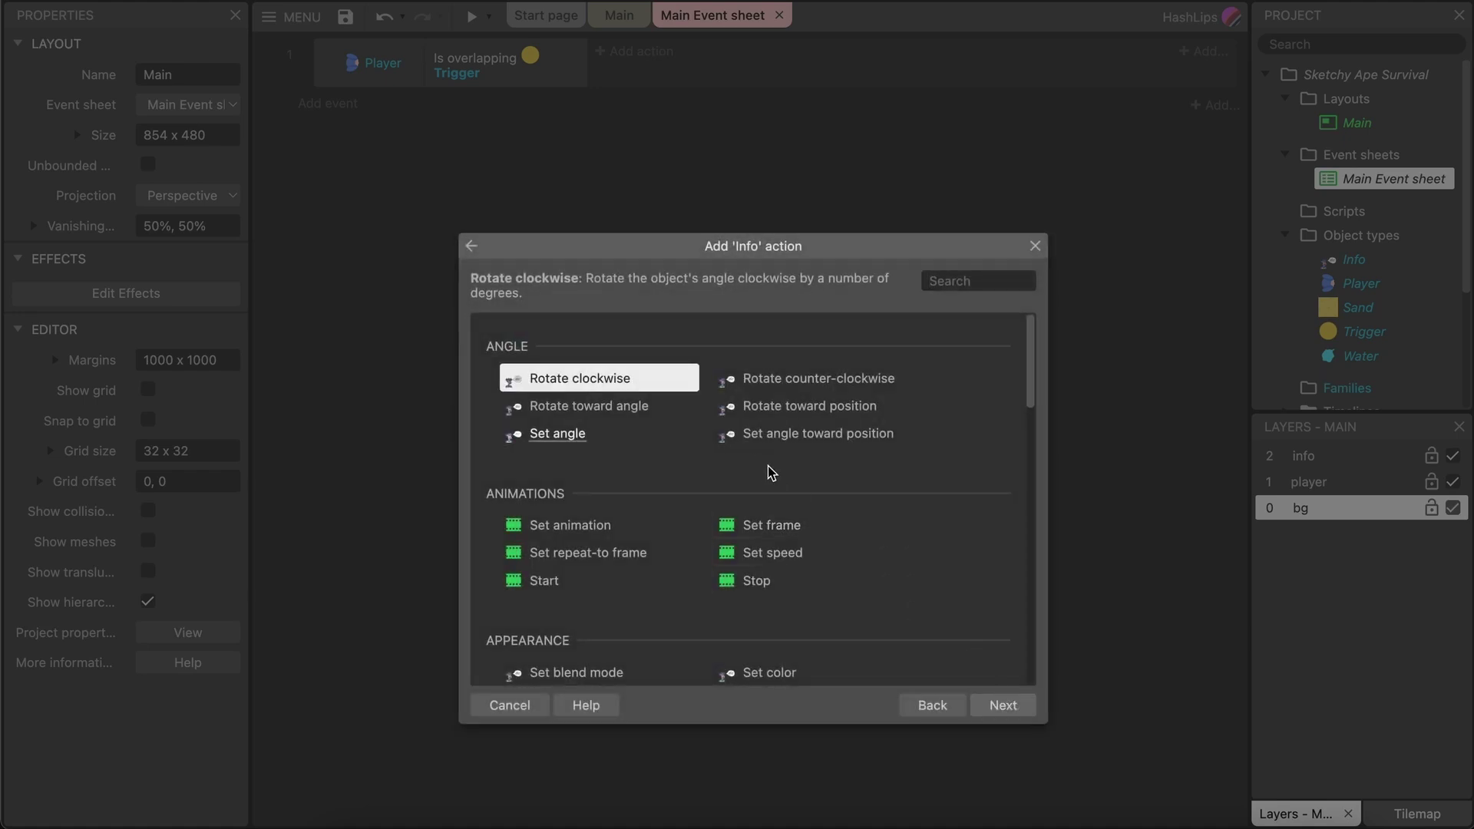
{"action": "scroll", "coordinate": [770, 461], "scroll_direction": "down", "scroll_amount": 3}
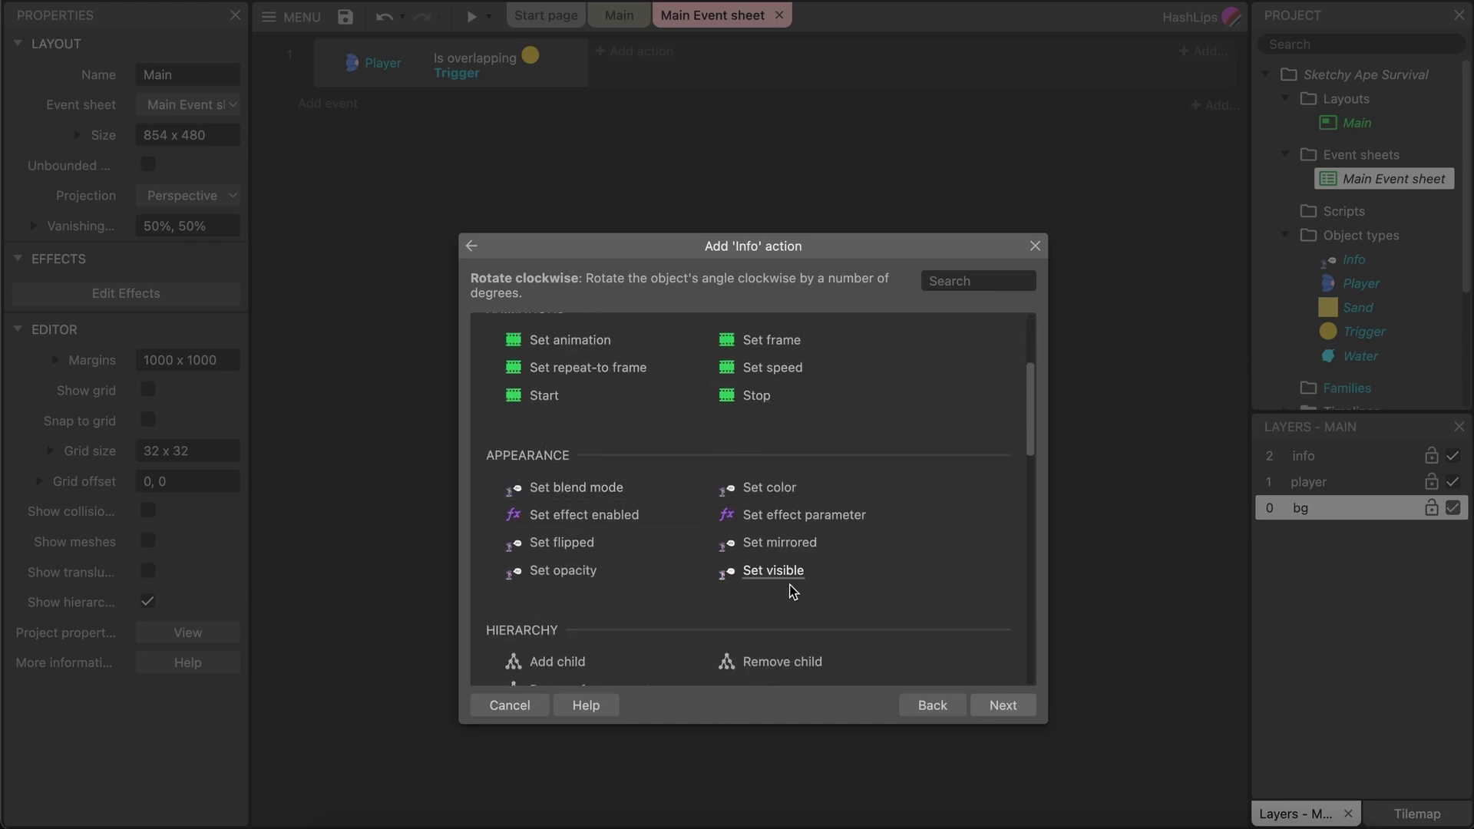
{"action": "left_click", "coordinate": [755, 574]}
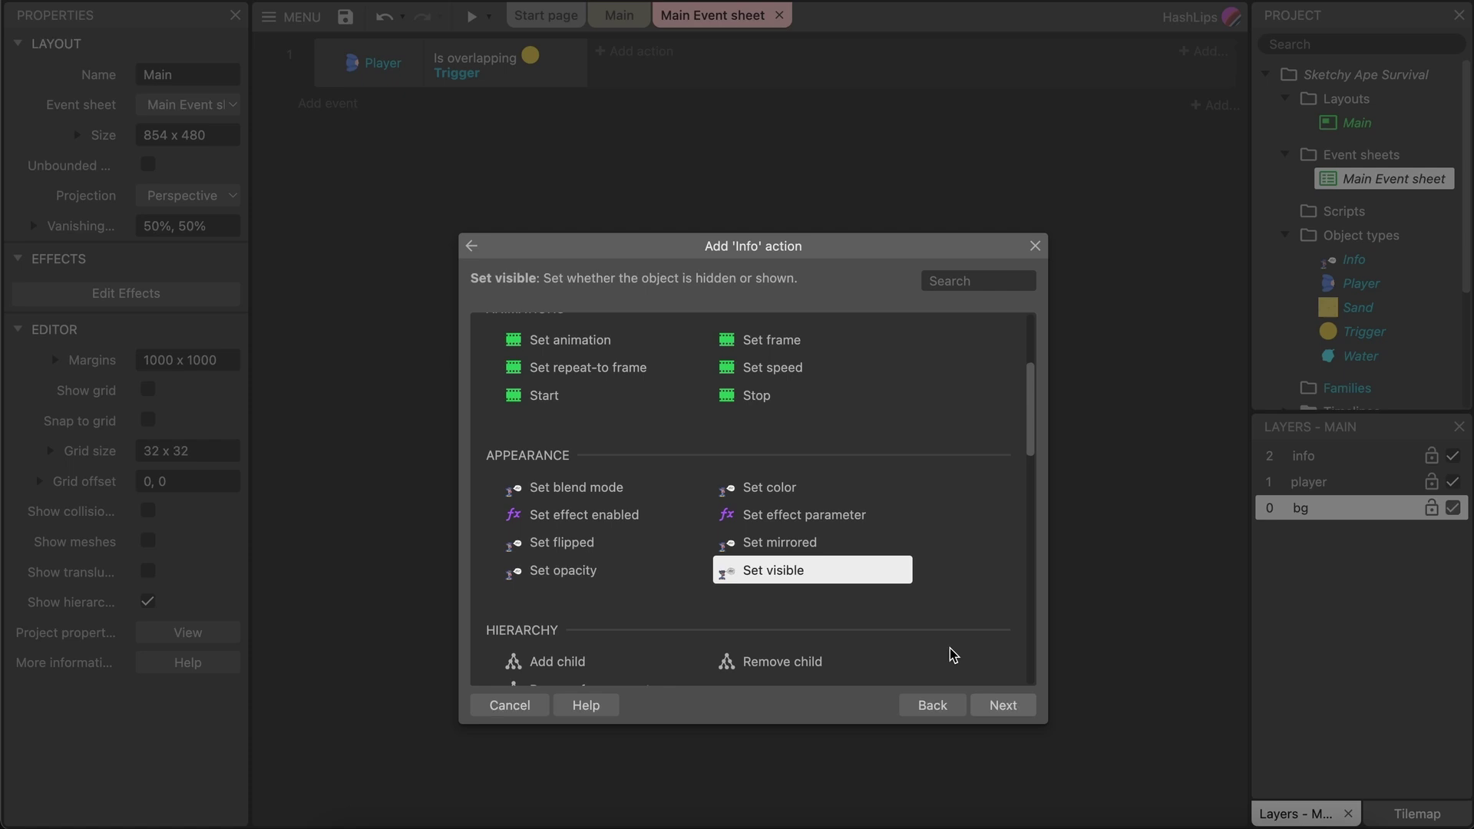
{"action": "left_click", "coordinate": [998, 705]}
{"action": "left_click", "coordinate": [621, 405]}
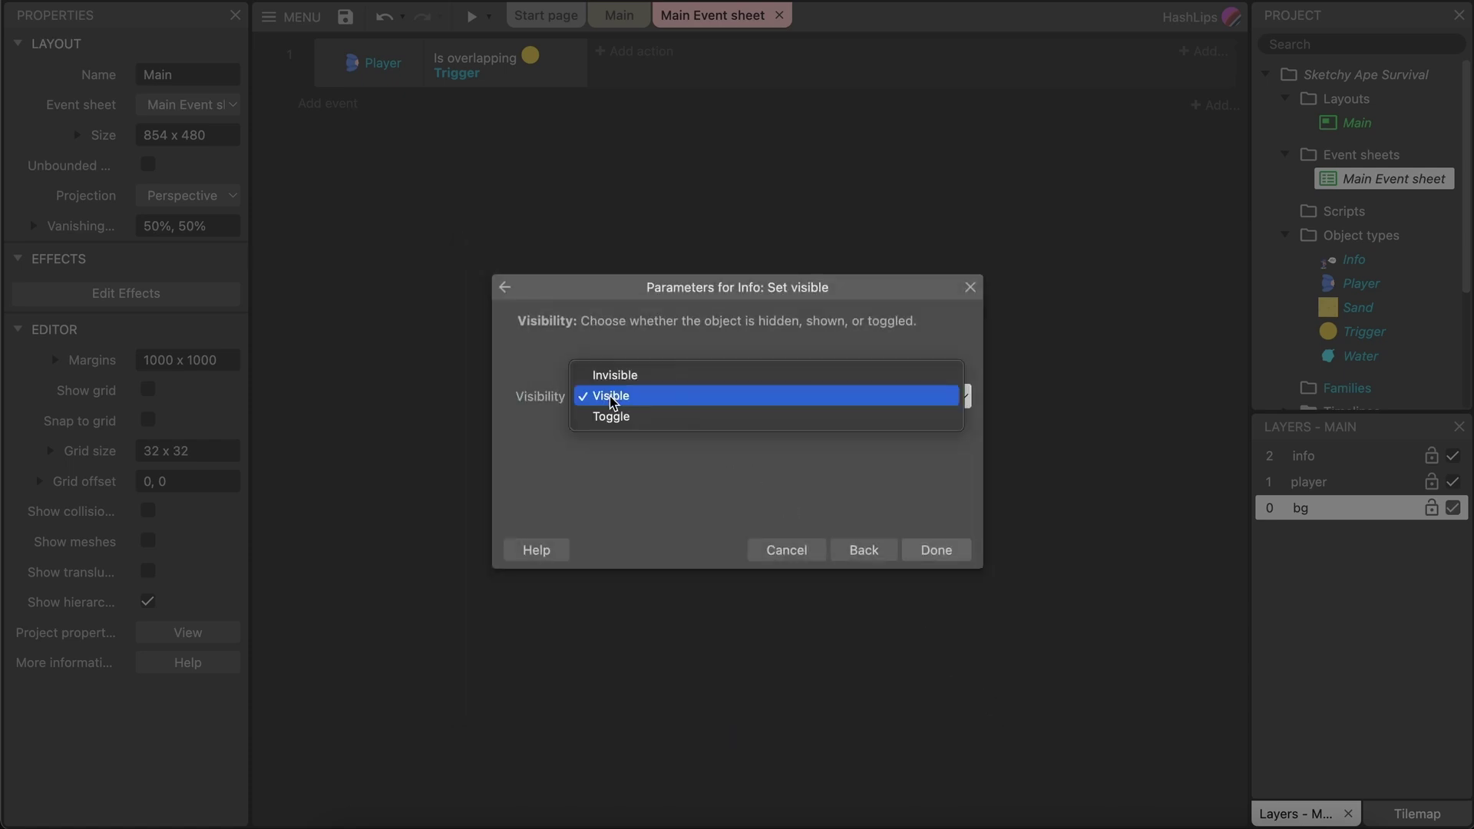
{"action": "left_click", "coordinate": [638, 404]}
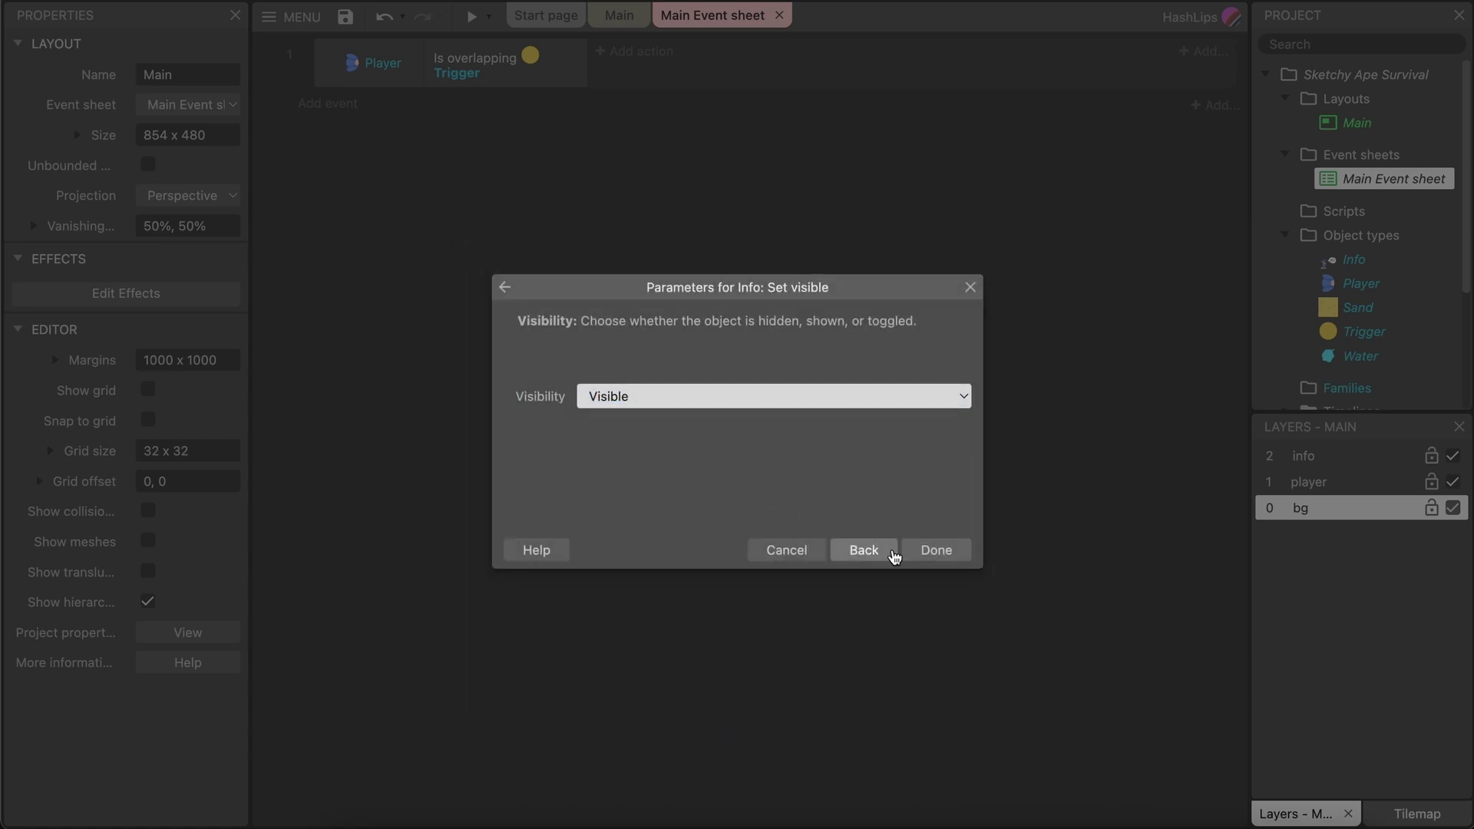
{"action": "left_click", "coordinate": [940, 563]}
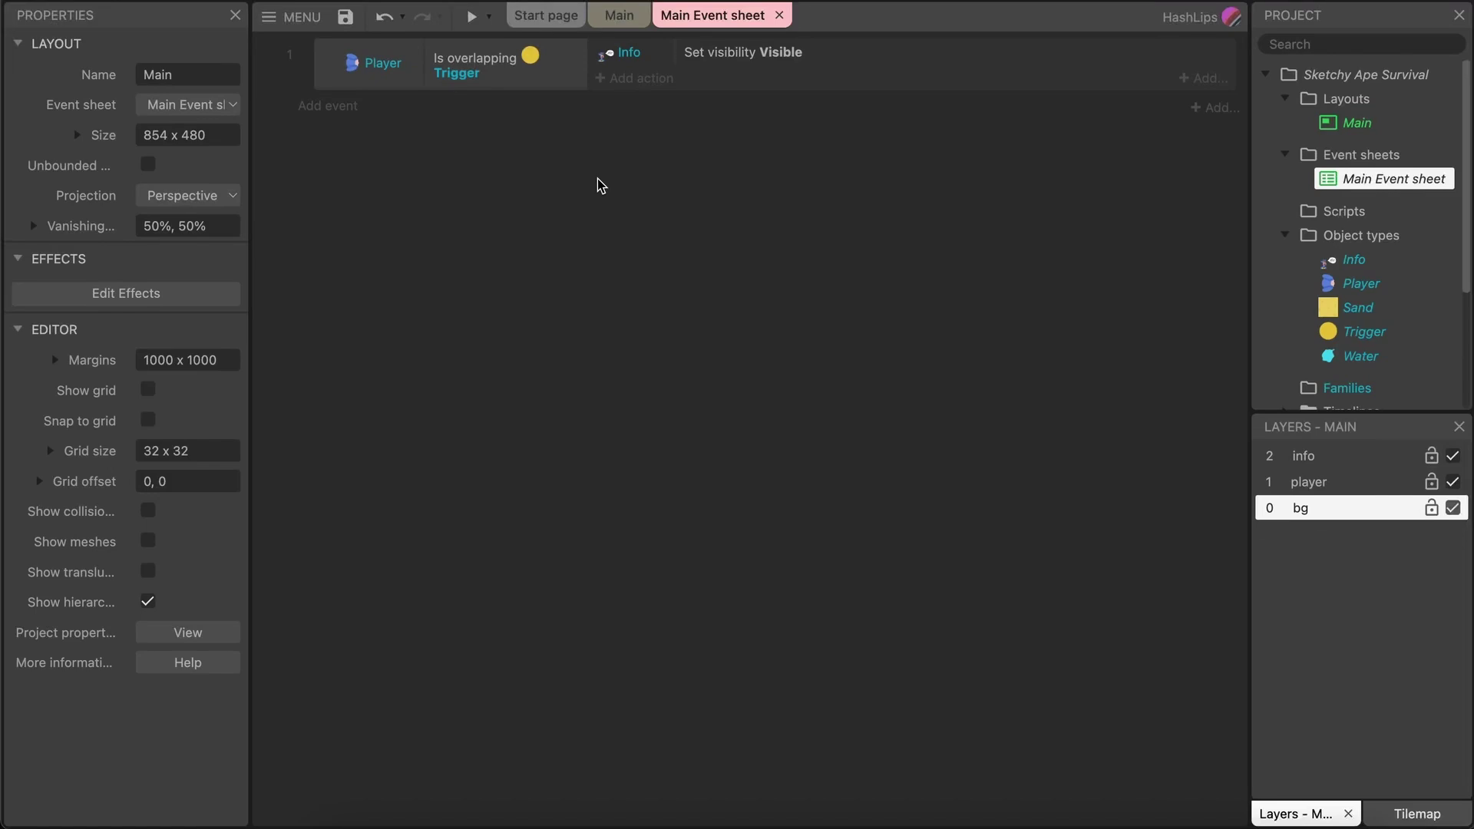
Preview the Main layout, walk the player into the Trigger circle and away from it again, and close the preview.
{"action": "double_click", "coordinate": [1349, 124]}
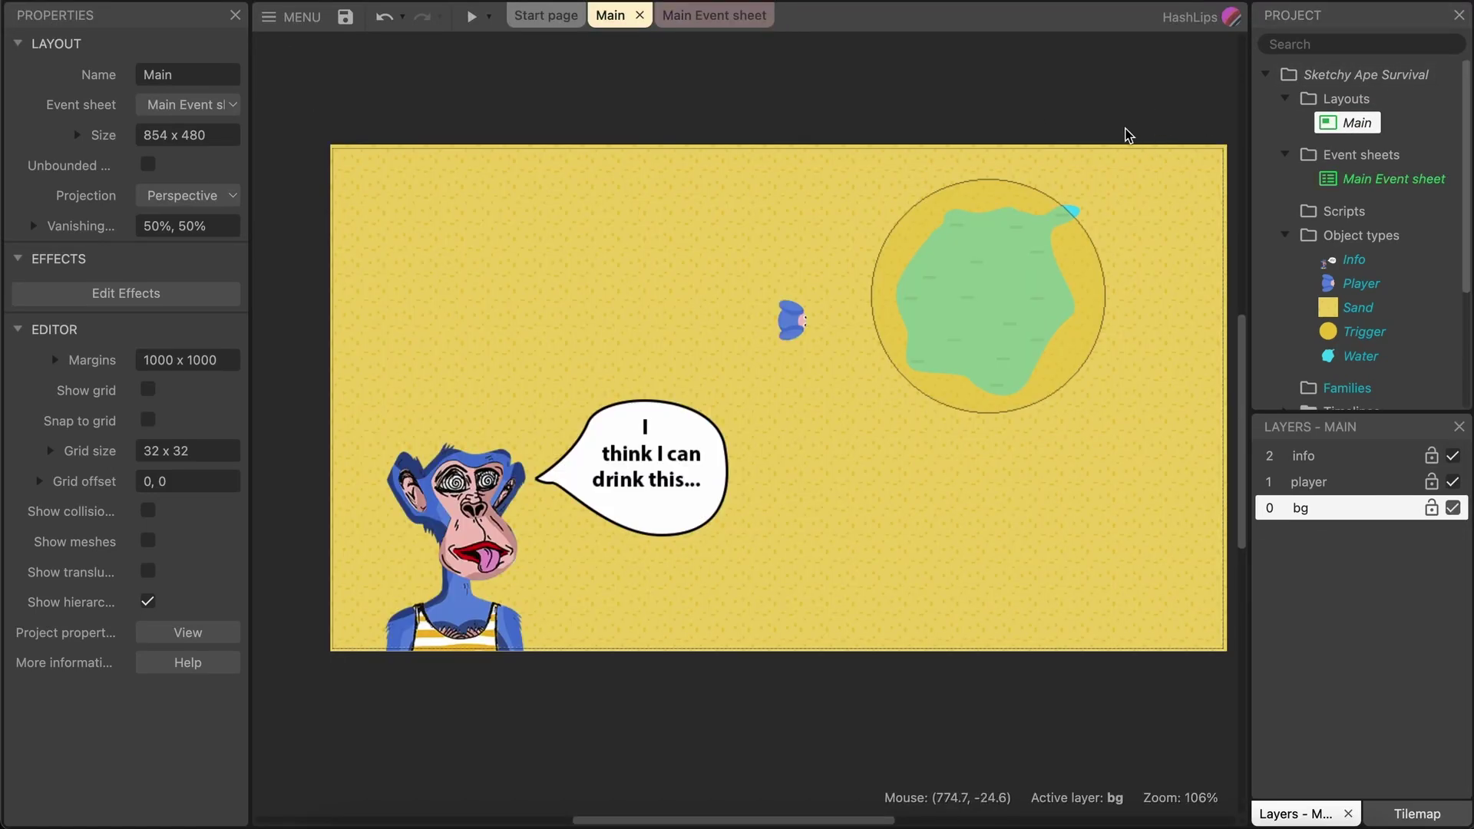
{"action": "left_click", "coordinate": [471, 16]}
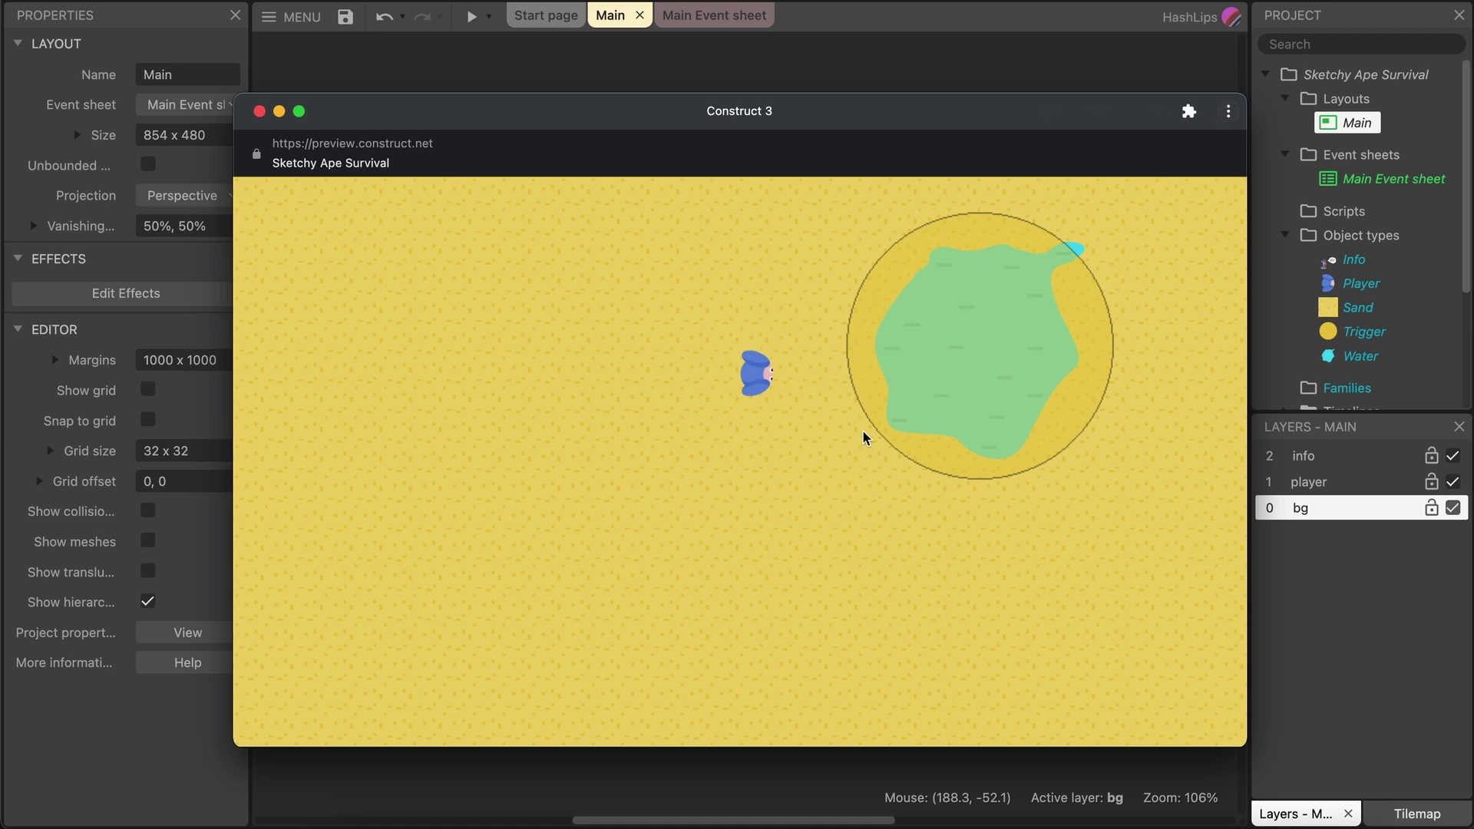
{"action": "key", "text": "Up"}
{"action": "key", "text": "Left"}
{"action": "key", "text": "Down"}
{"action": "key", "text": "Right"}
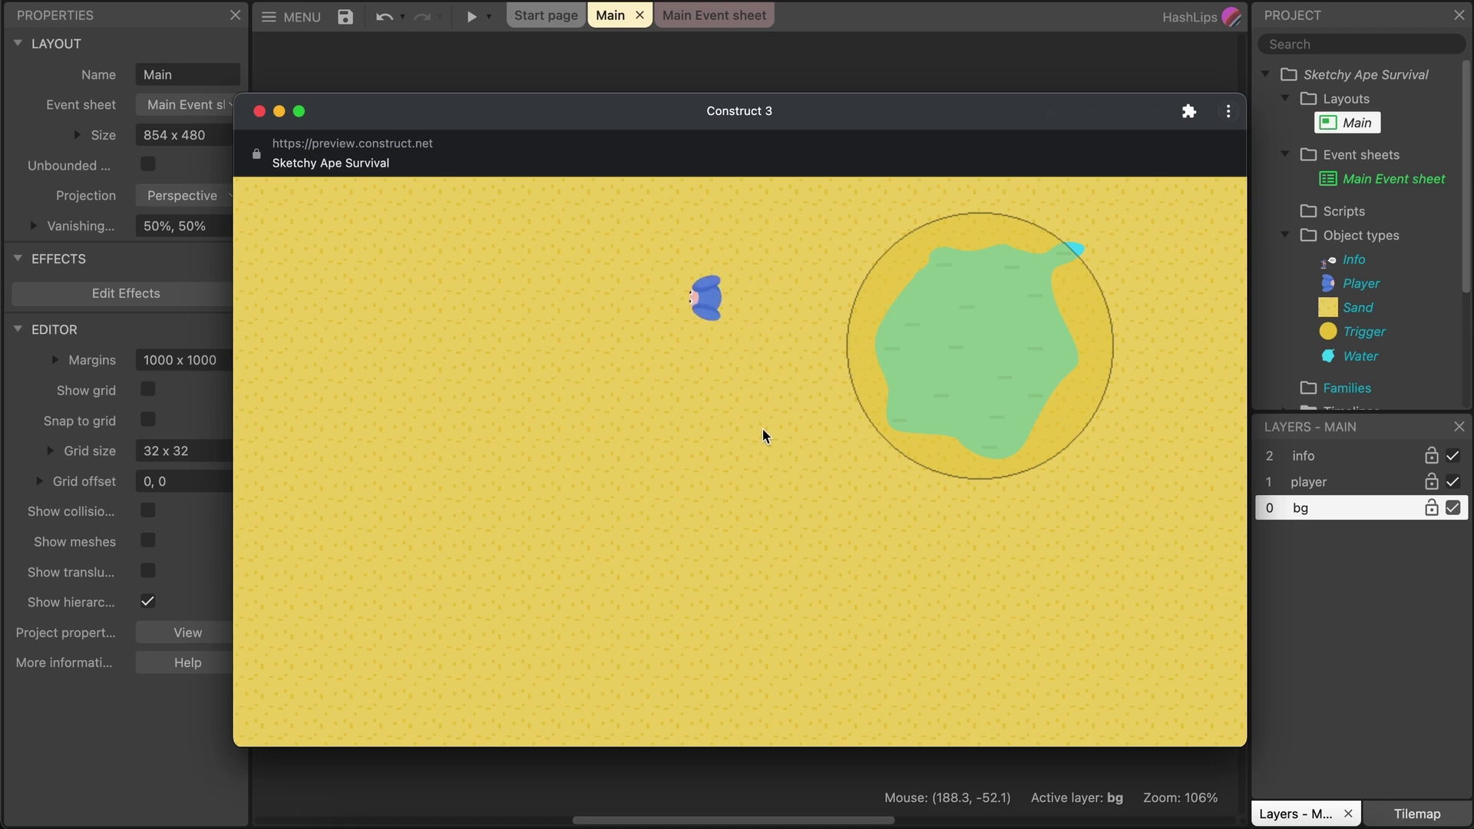
{"action": "key", "text": "Right"}
{"action": "key", "text": "Up"}
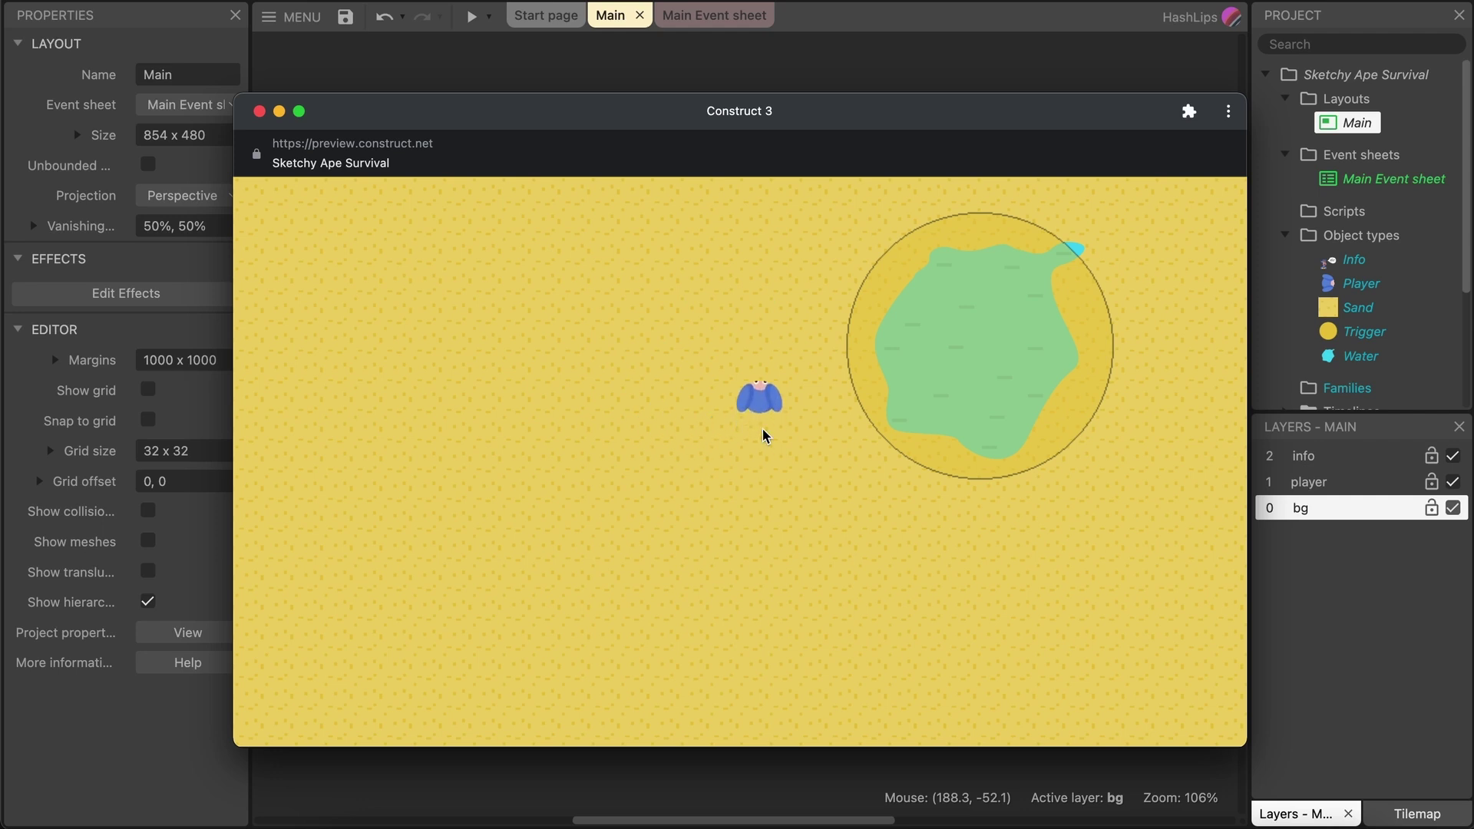
{"action": "key", "text": "Down"}
{"action": "key", "text": "Up"}
{"action": "key", "text": "Right"}
{"action": "key", "text": "Right"}
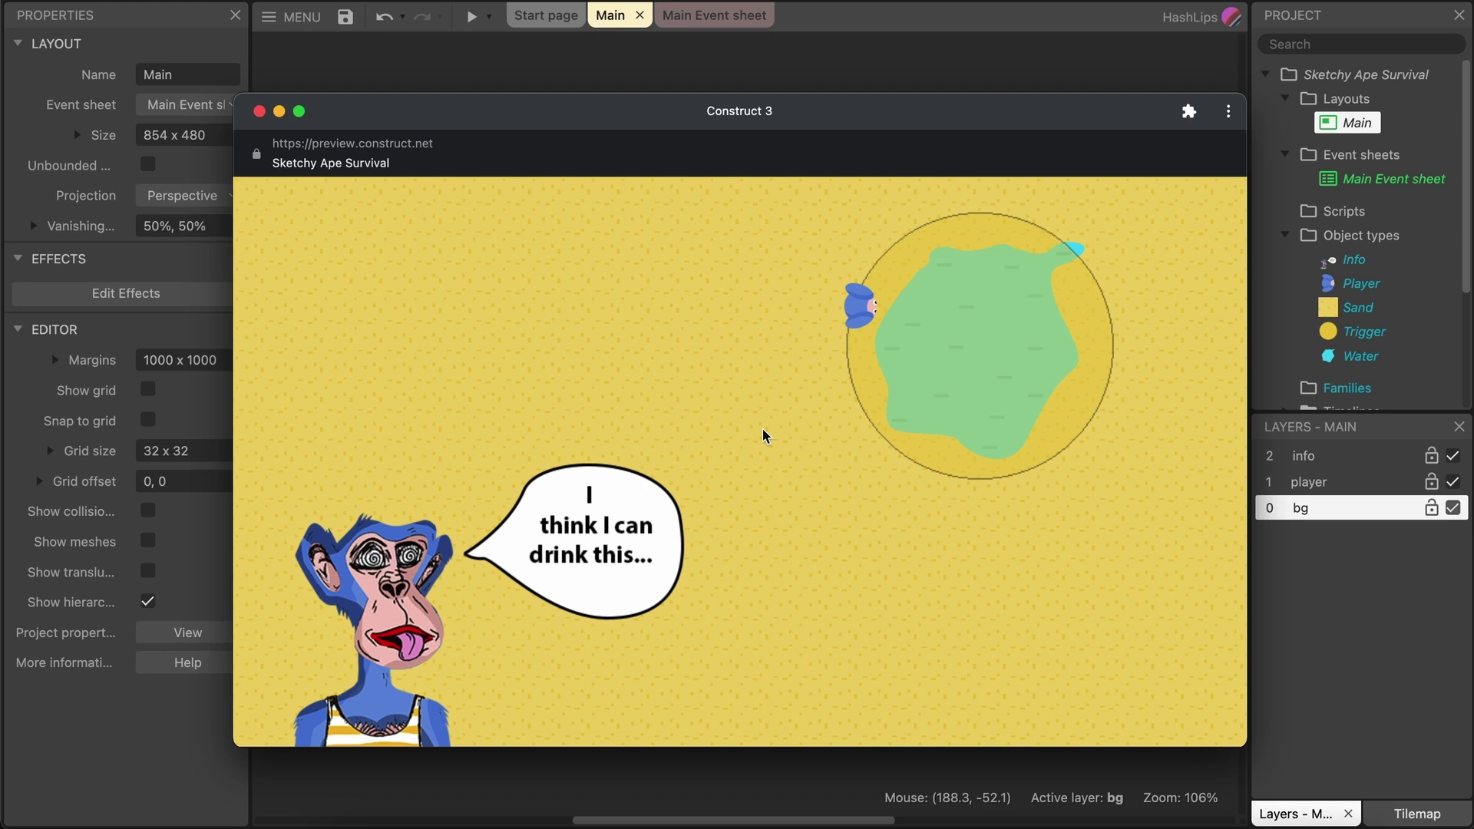
{"action": "key", "text": "Left"}
{"action": "key", "text": "Down"}
{"action": "key", "text": "Down"}
{"action": "key", "text": "Up"}
{"action": "key", "text": "Left"}
{"action": "key", "text": "Down"}
{"action": "key", "text": "Down"}
{"action": "key", "text": "Right"}
{"action": "key", "text": "Up"}
{"action": "key", "text": "Left"}
{"action": "key", "text": "Down"}
{"action": "key", "text": "Left"}
{"action": "key", "text": "Right"}
{"action": "key", "text": "Up"}
{"action": "key", "text": "Left"}
{"action": "key", "text": "Down"}
{"action": "key", "text": "Right"}
{"action": "key", "text": "Up"}
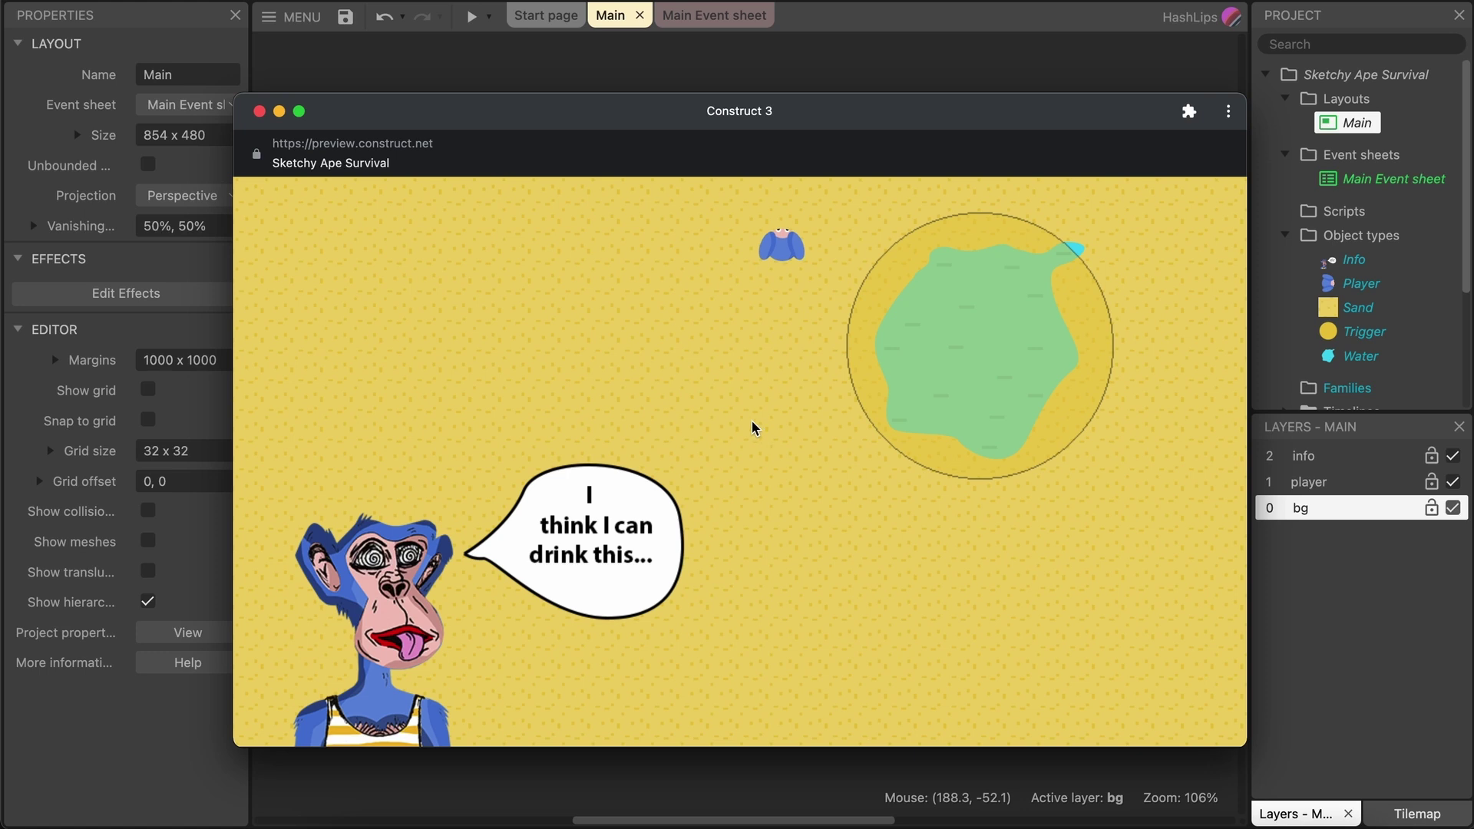
{"action": "key", "text": "super+w"}
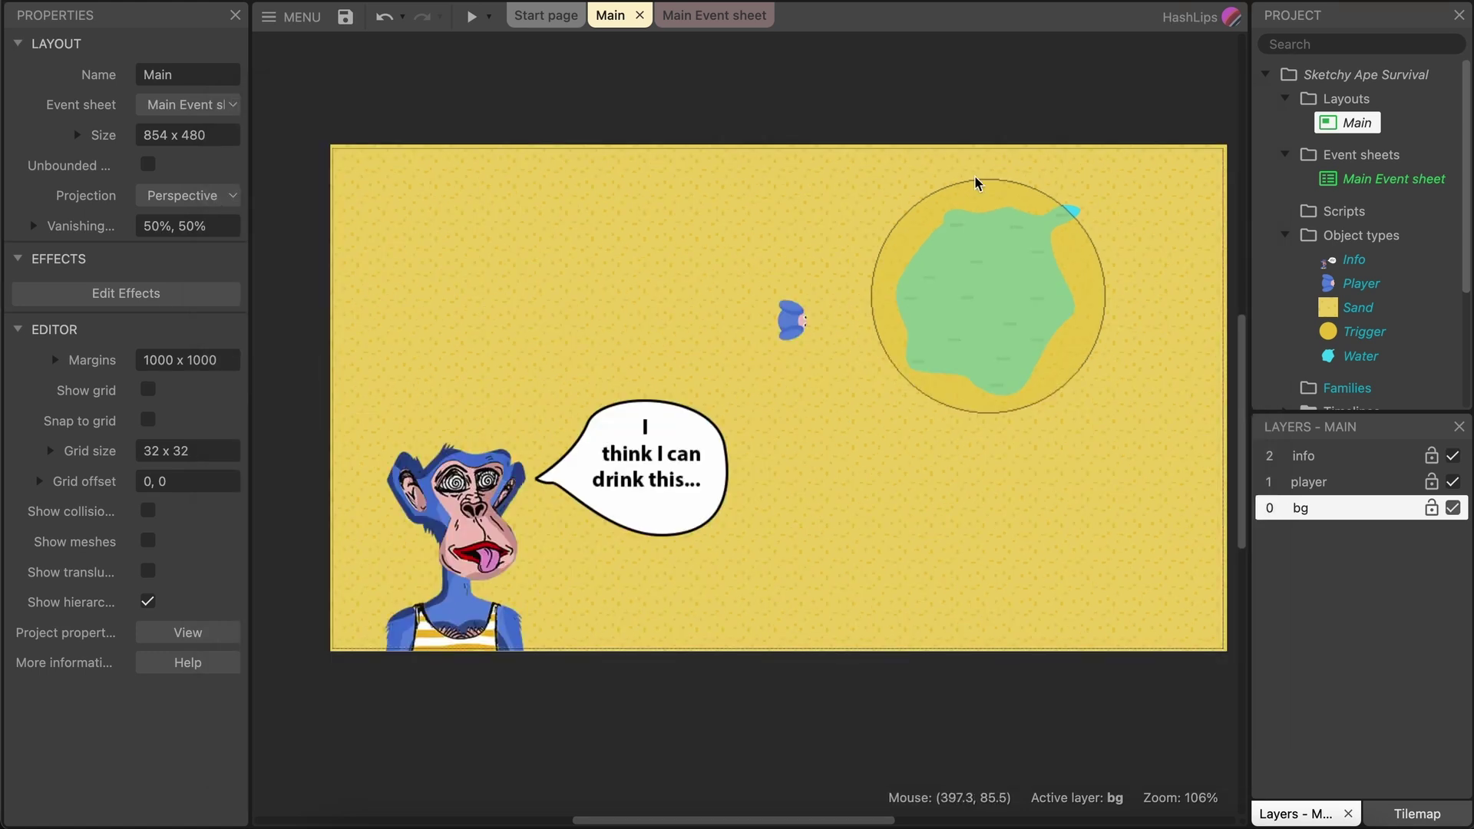
Add an Else event beneath the Player overlapping Trigger event in the Main Event sheet.
{"action": "double_click", "coordinate": [1351, 178]}
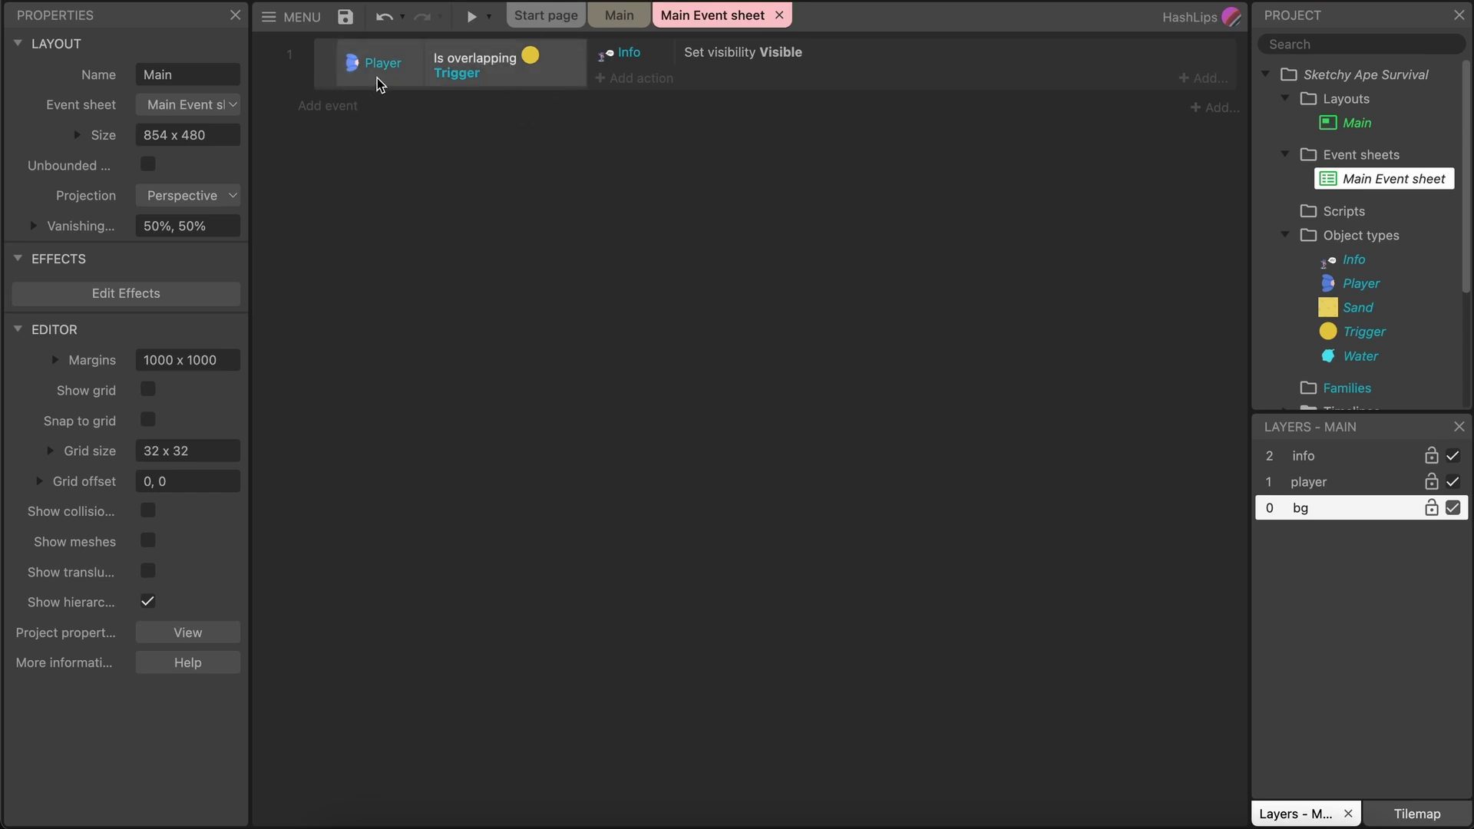
{"action": "right_click", "coordinate": [330, 66]}
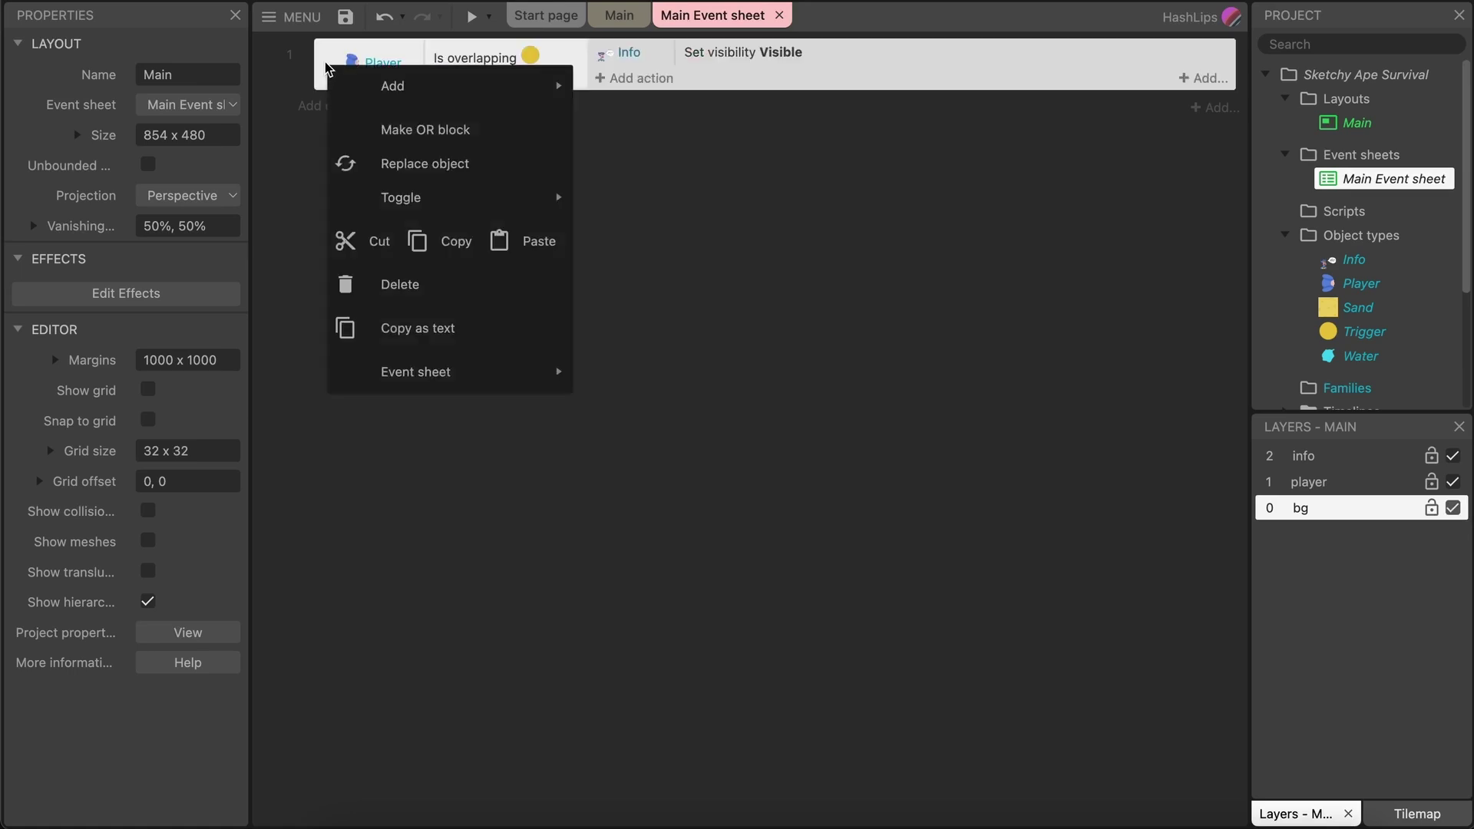
{"action": "mouse_move", "coordinate": [374, 83]}
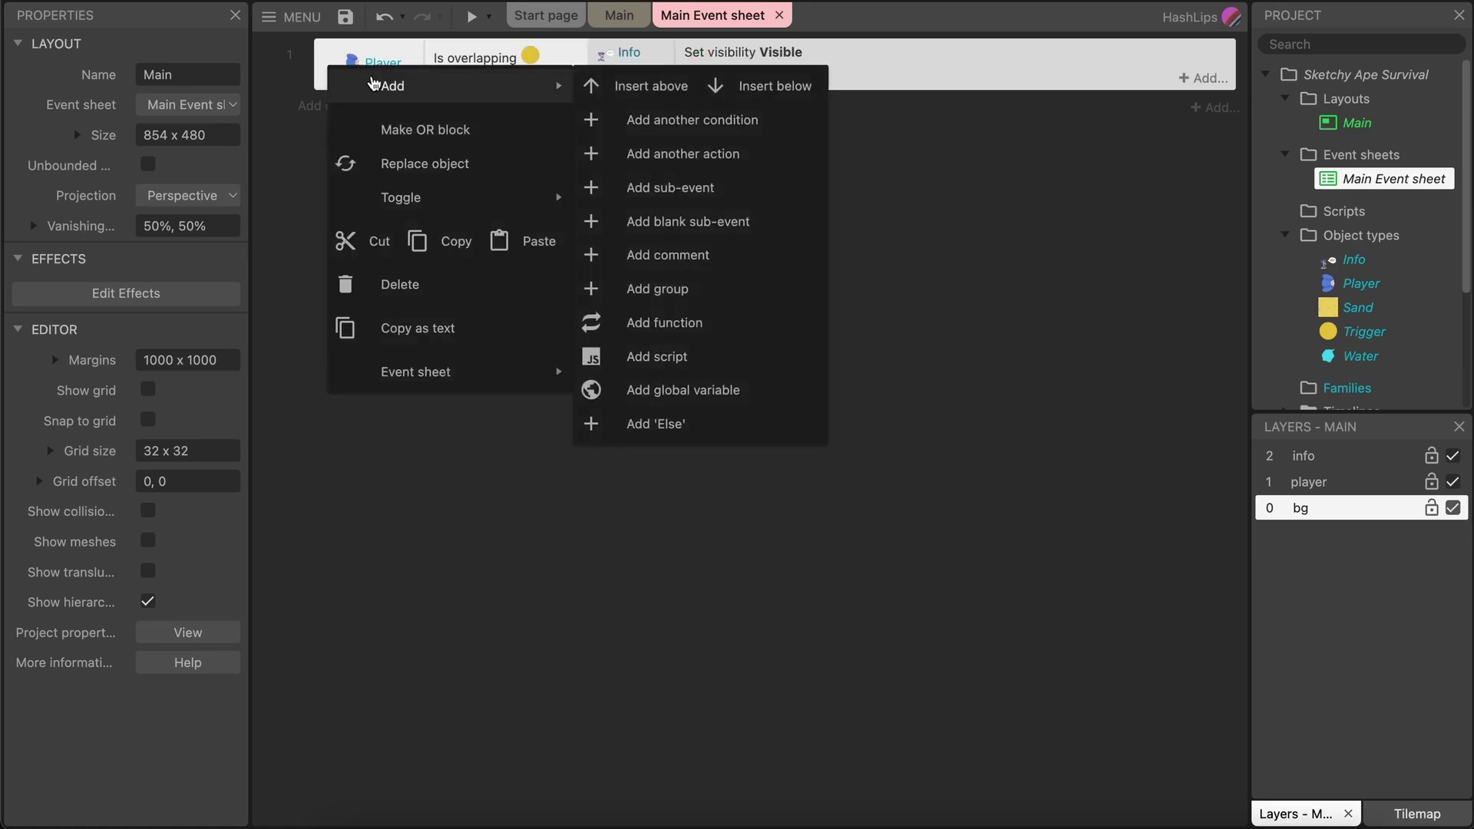
{"action": "left_click", "coordinate": [675, 431]}
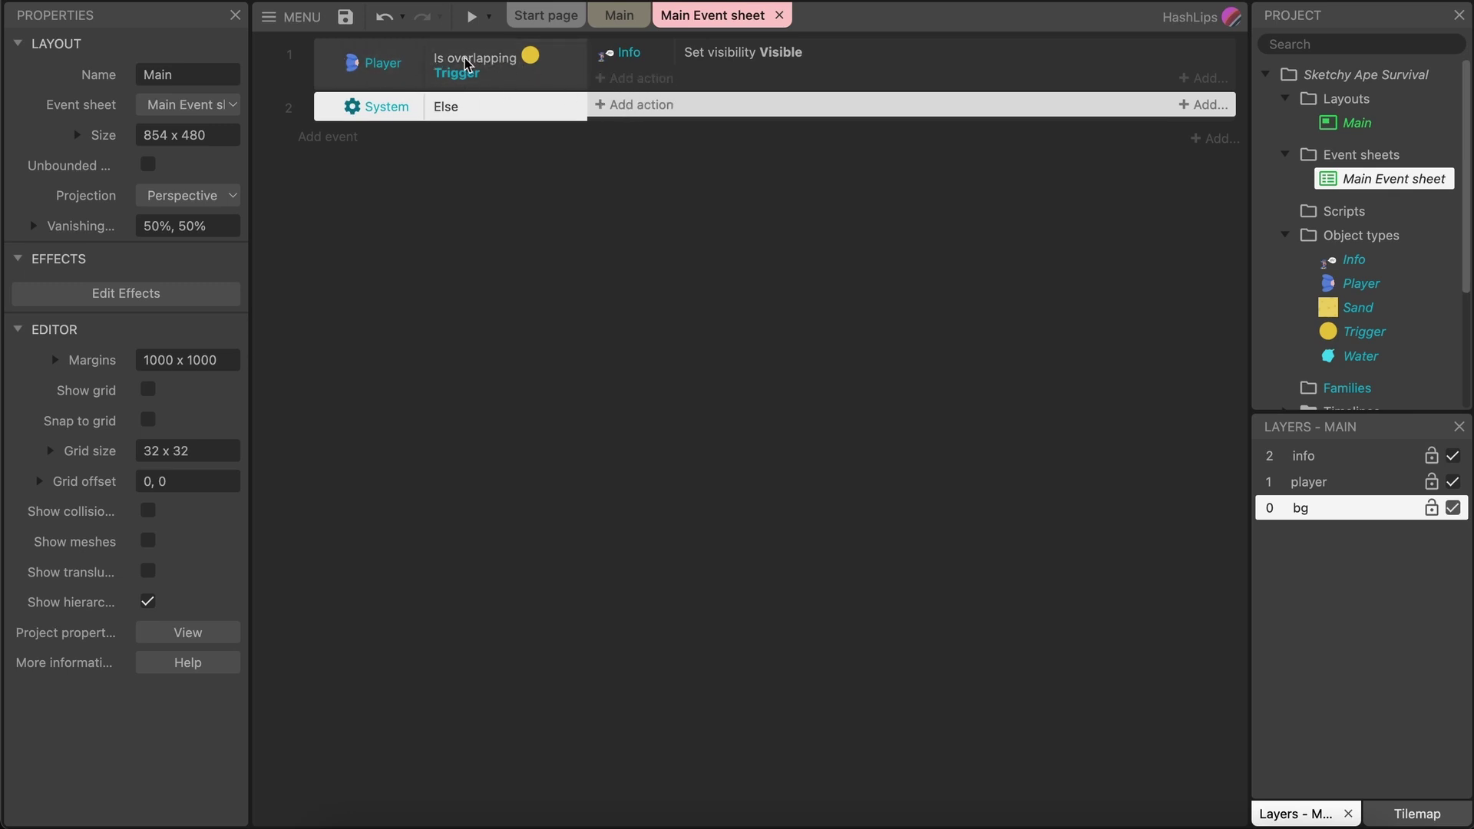
Copy the Info Set visibility action into the Else event and set the copy's Visibility to Invisible.
{"action": "left_click", "coordinate": [609, 60]}
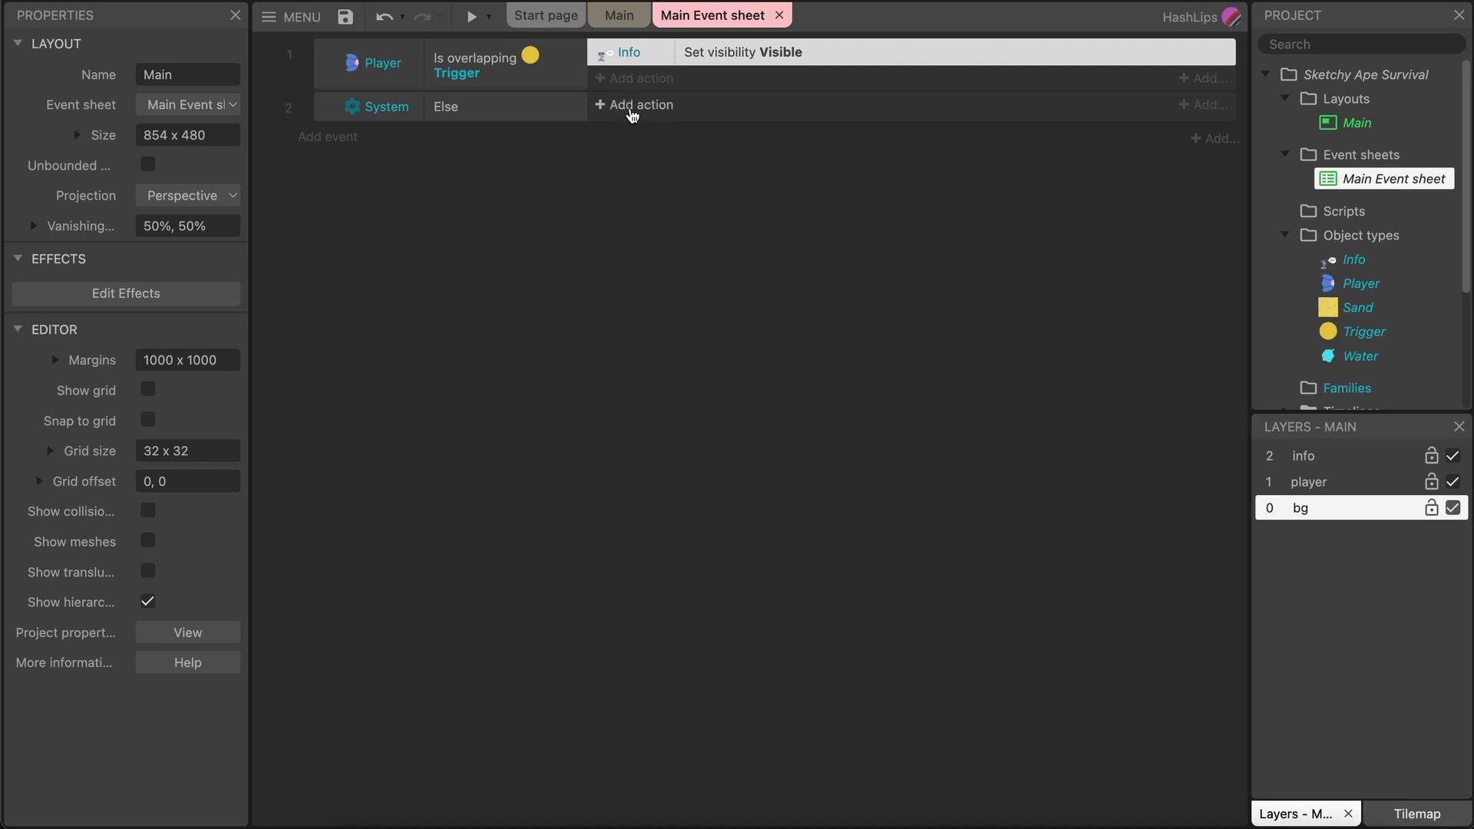
{"action": "left_click", "coordinate": [339, 106]}
{"action": "key", "text": "ctrl+v"}
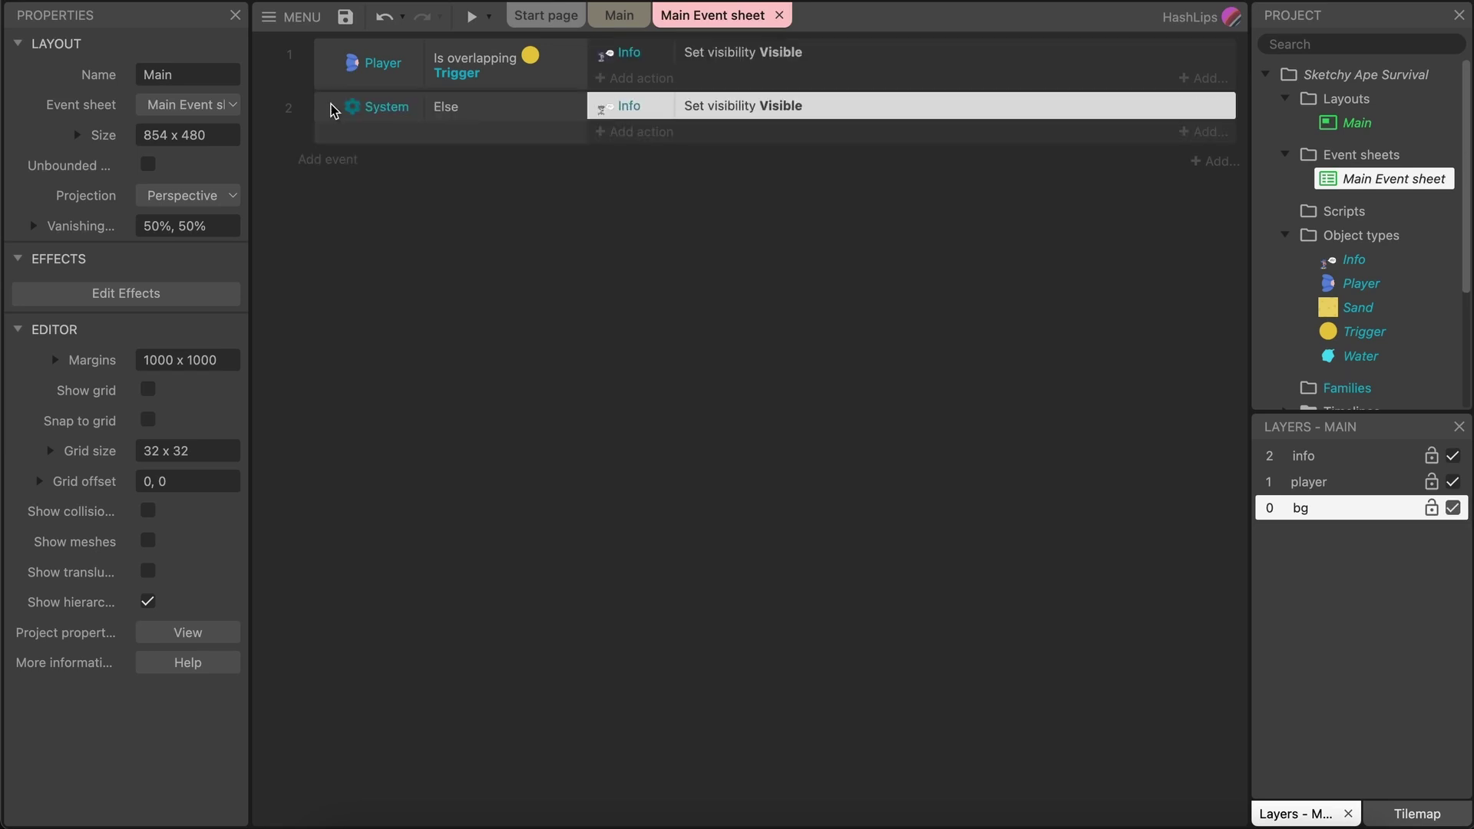
{"action": "double_click", "coordinate": [768, 107]}
{"action": "left_click", "coordinate": [661, 396]}
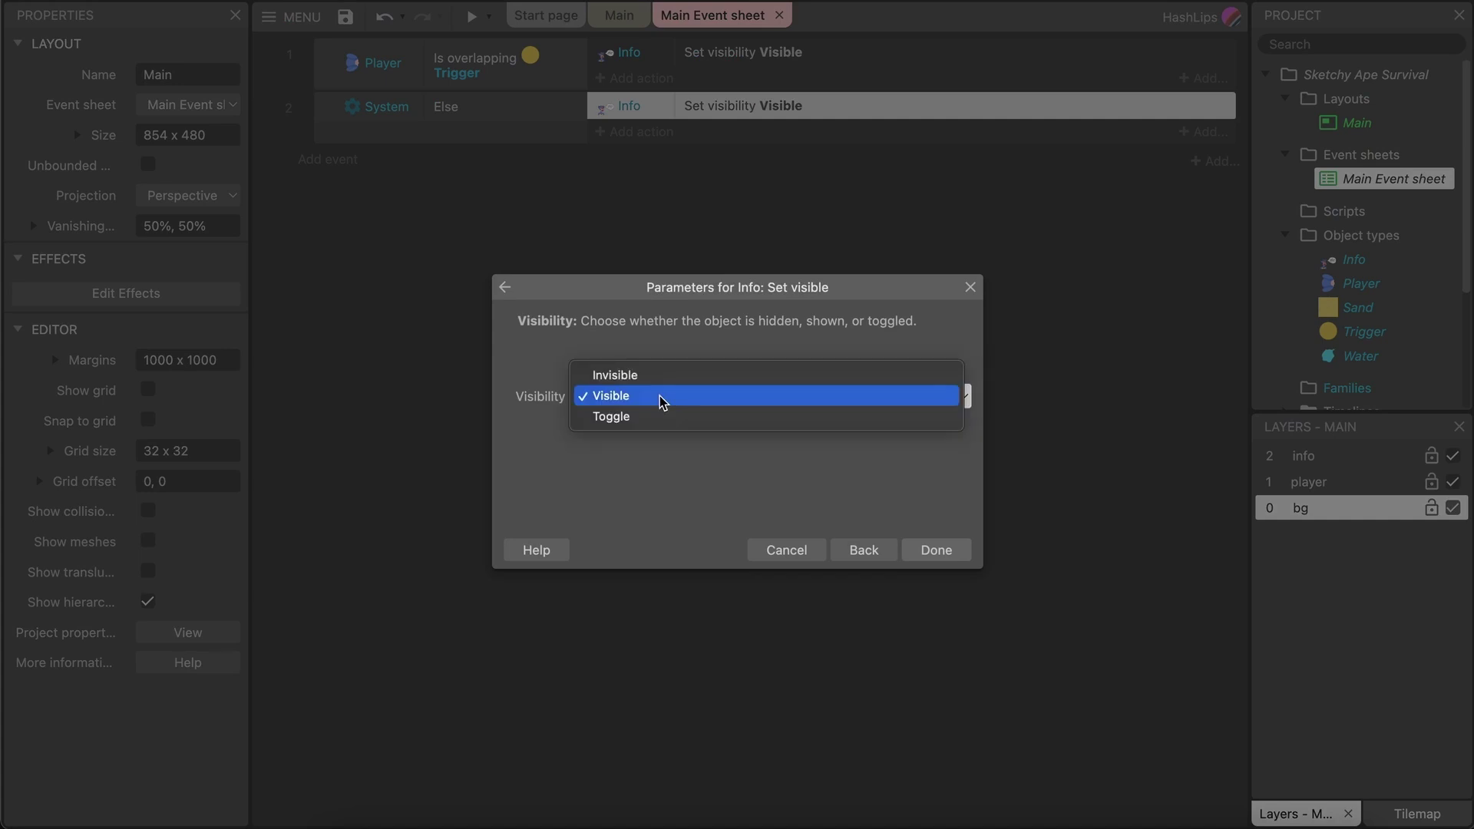
{"action": "left_click", "coordinate": [643, 373]}
{"action": "left_click", "coordinate": [937, 551]}
{"action": "left_click", "coordinate": [903, 466]}
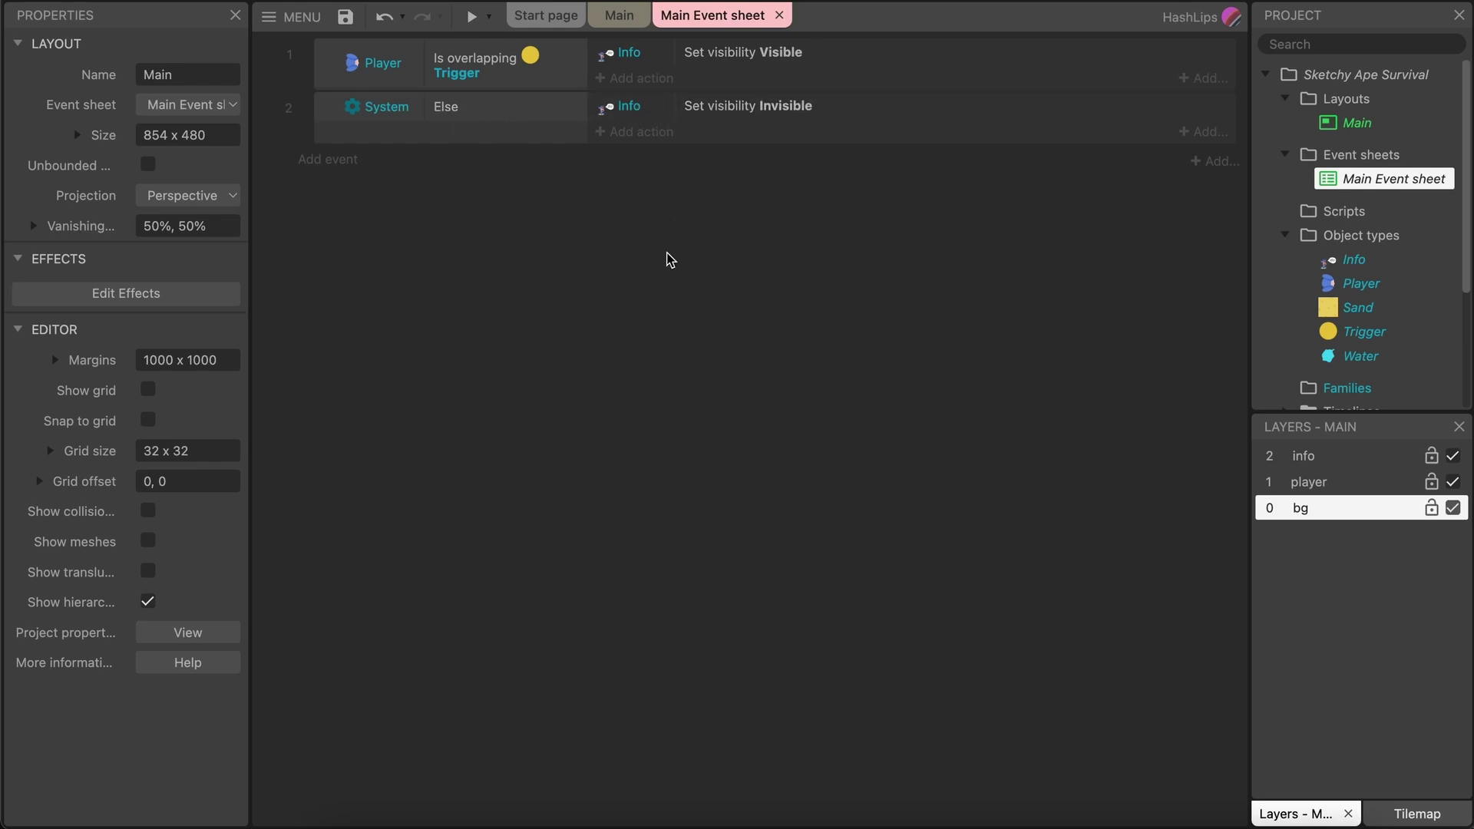
Preview the Main layout again, move the player repeatedly in and out of the Trigger circle to test the Else event, and close the preview.
{"action": "left_click", "coordinate": [601, 17]}
{"action": "left_click", "coordinate": [471, 16]}
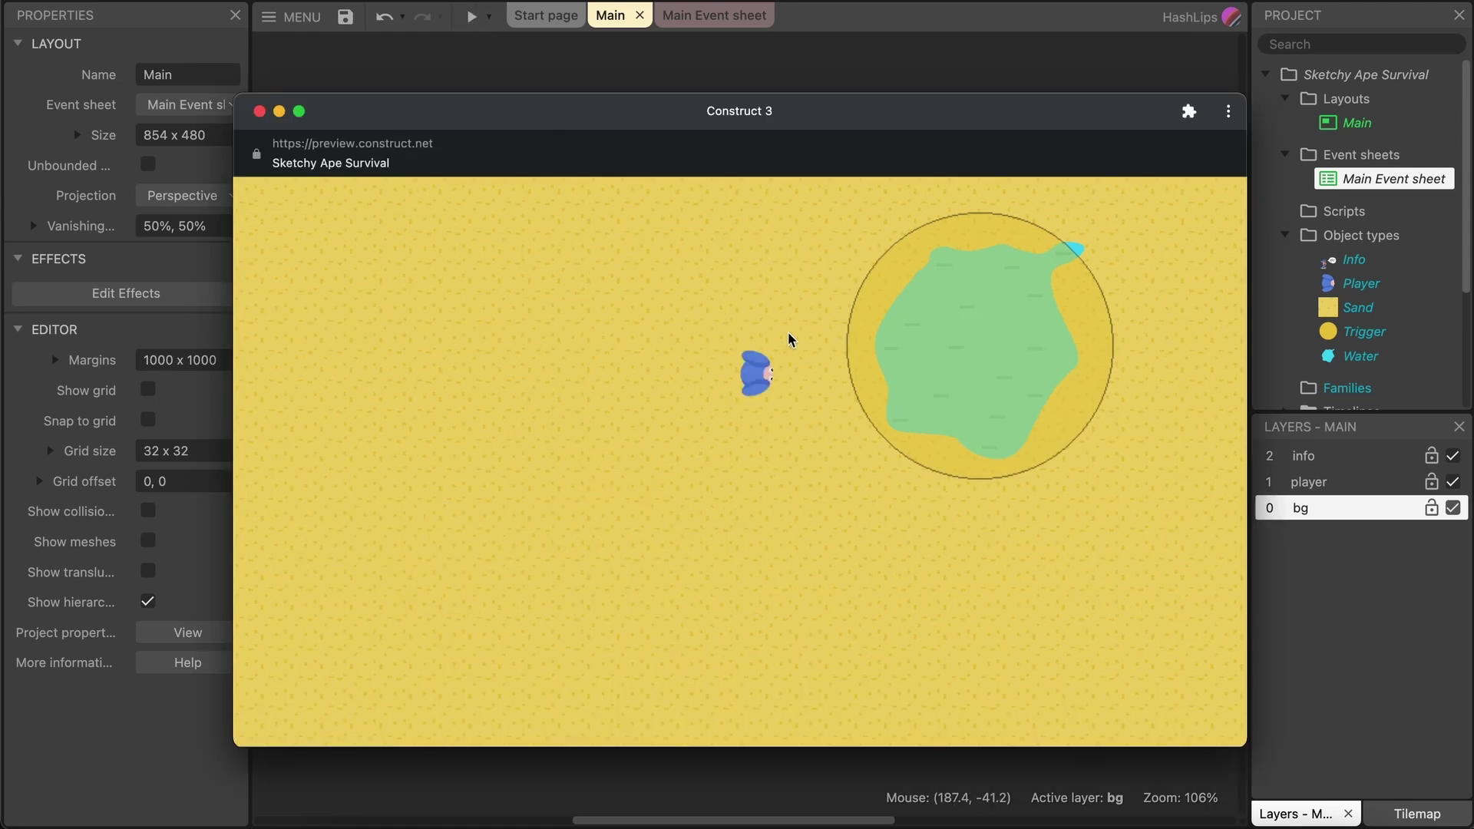
{"action": "key", "text": "Up"}
{"action": "key", "text": "Right"}
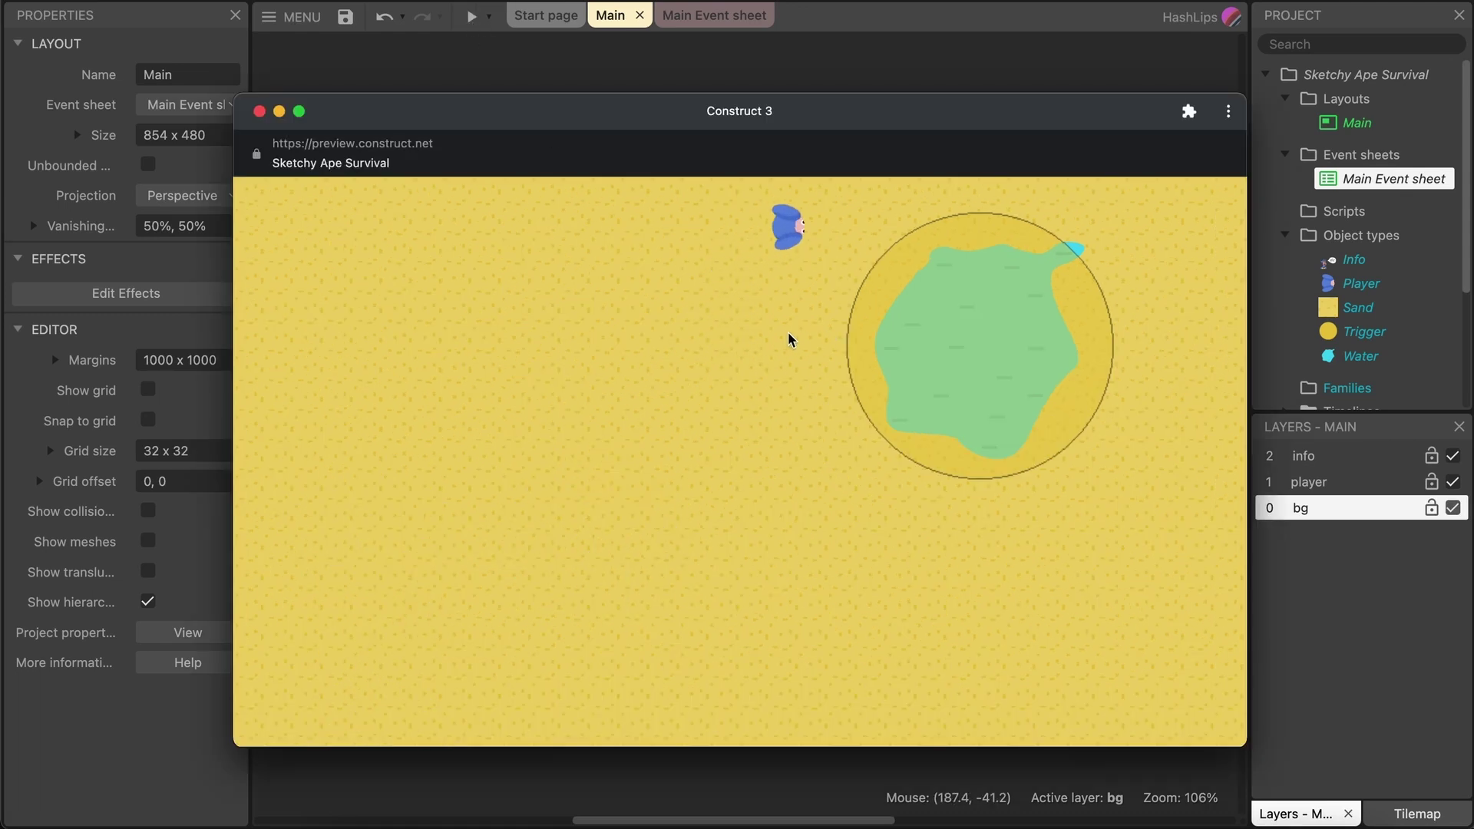
{"action": "key", "text": "Down"}
{"action": "key", "text": "Right"}
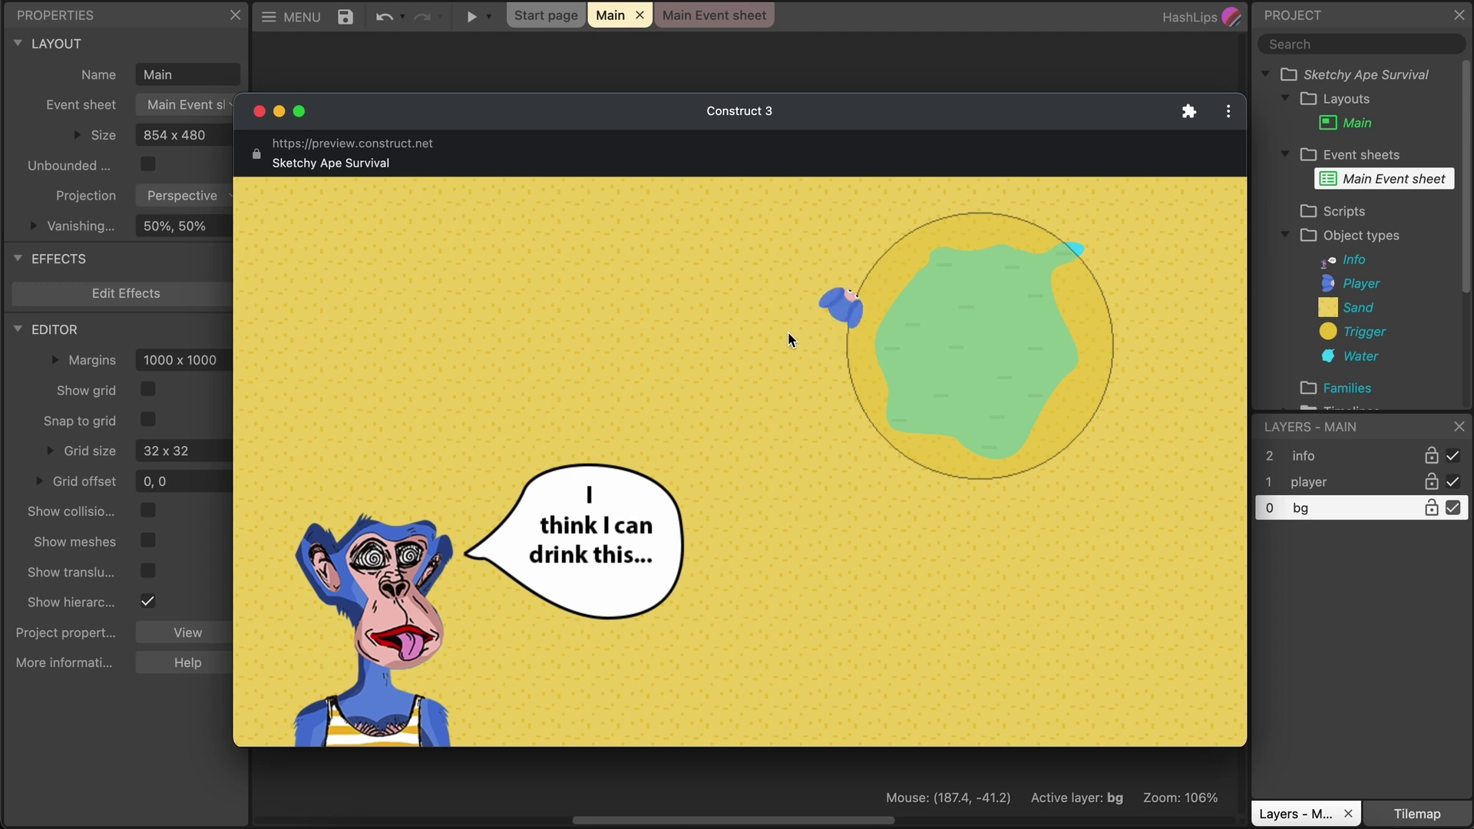
{"action": "key", "text": "Up"}
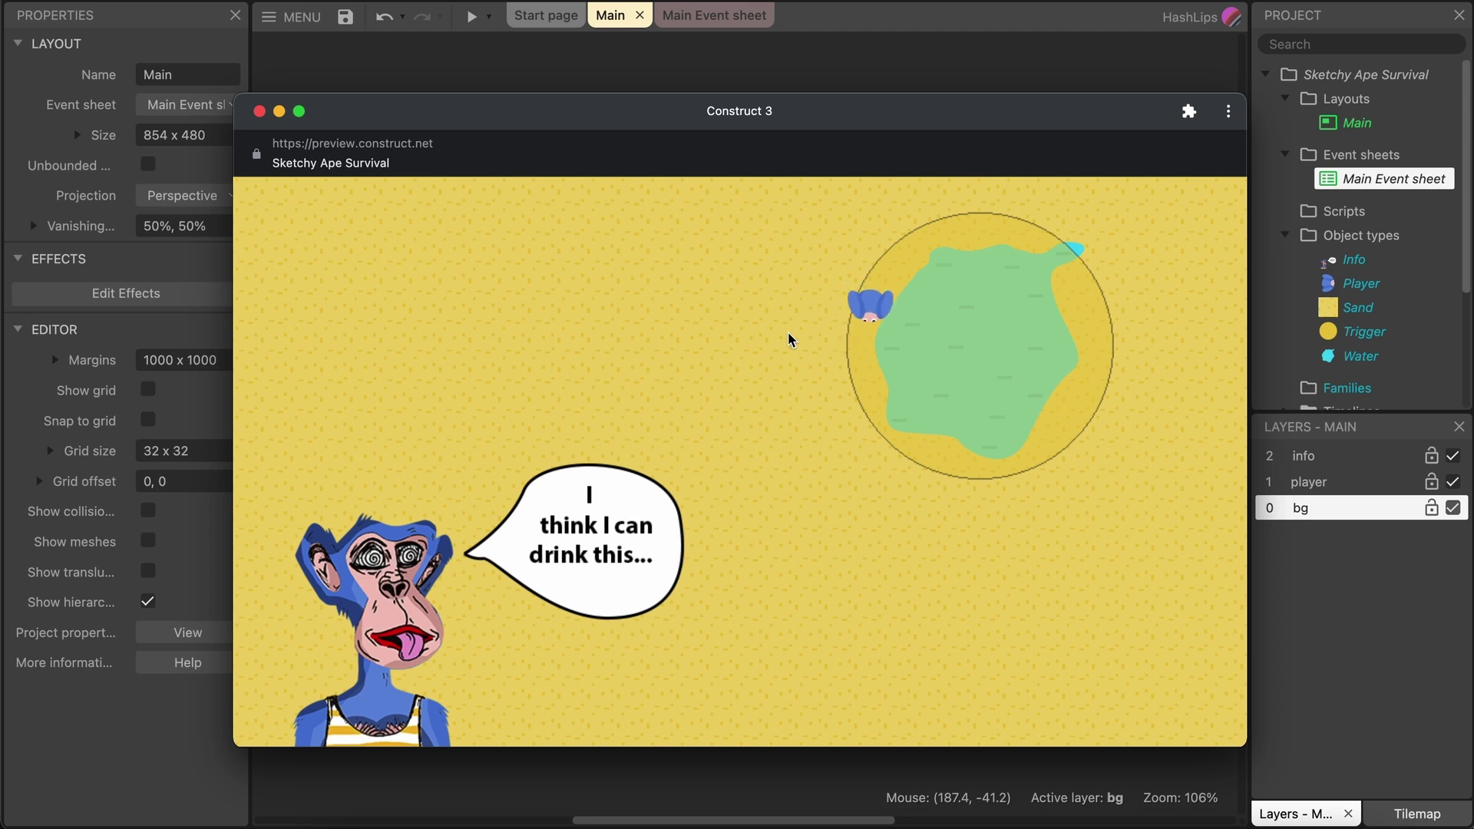
{"action": "key", "text": "Left"}
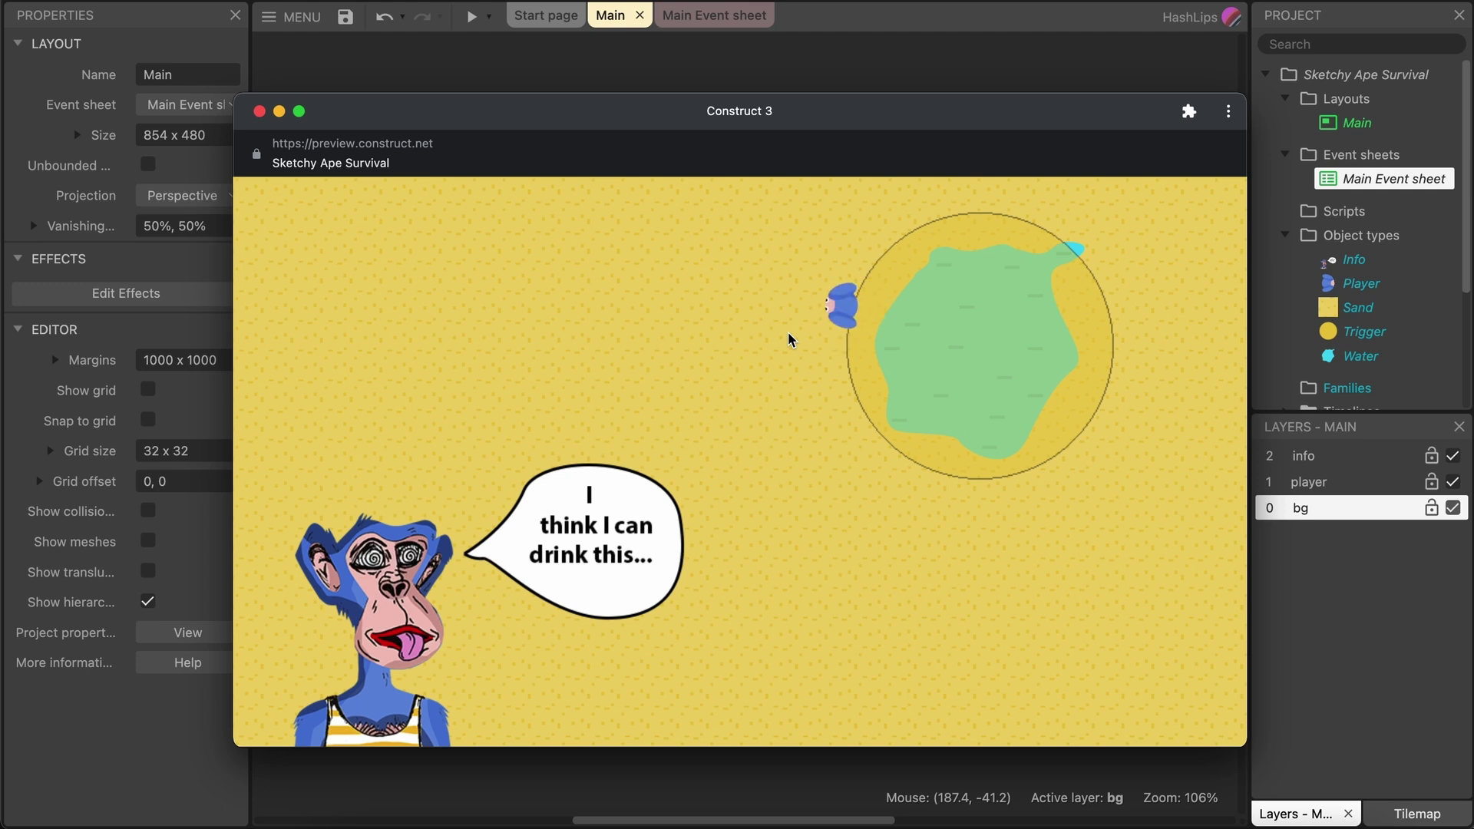
{"action": "key", "text": "Down"}
{"action": "key", "text": "Right"}
{"action": "key", "text": "Up"}
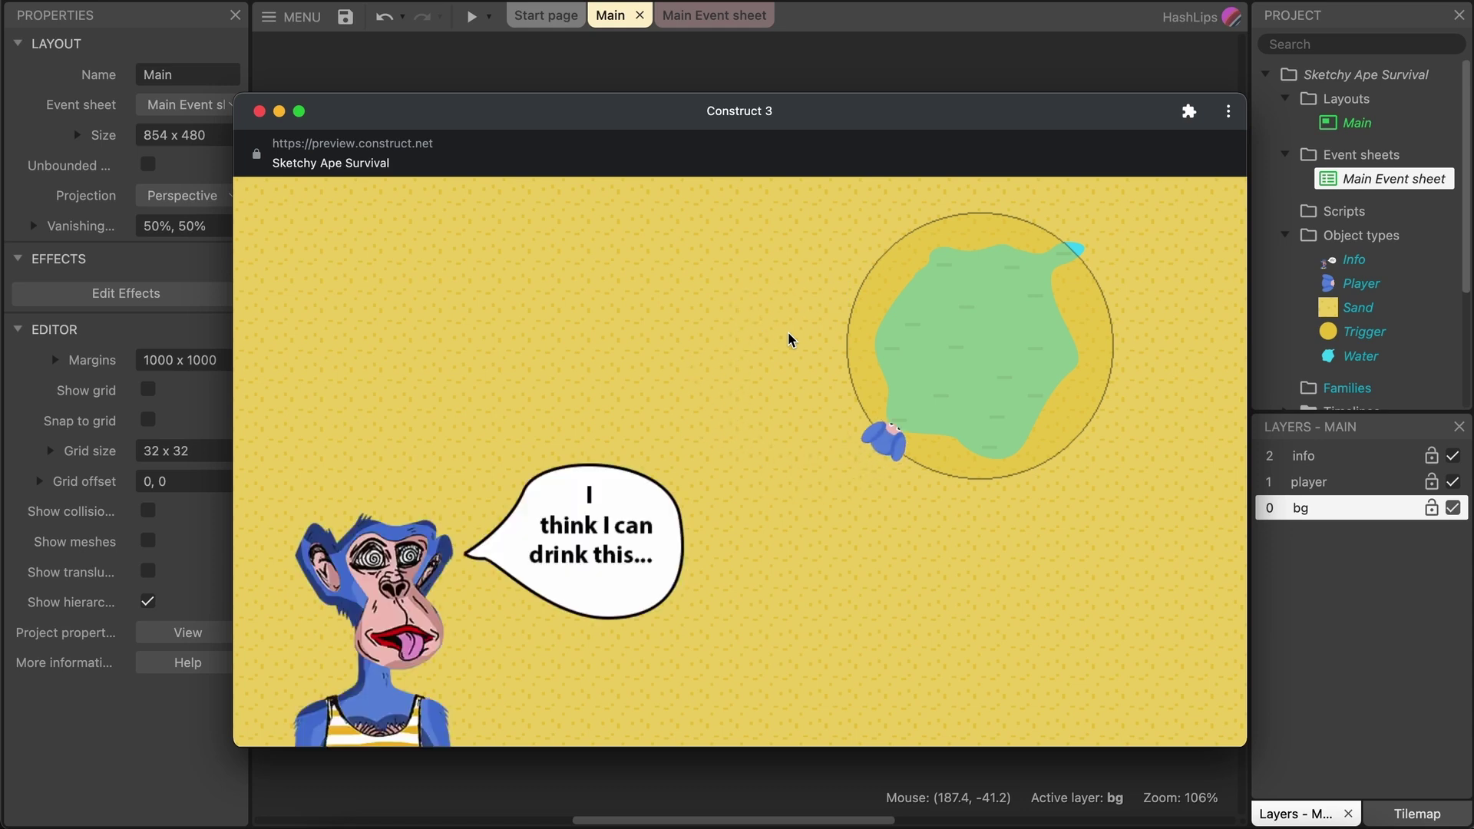
{"action": "key", "text": "Down"}
{"action": "key", "text": "Left"}
{"action": "key", "text": "Up"}
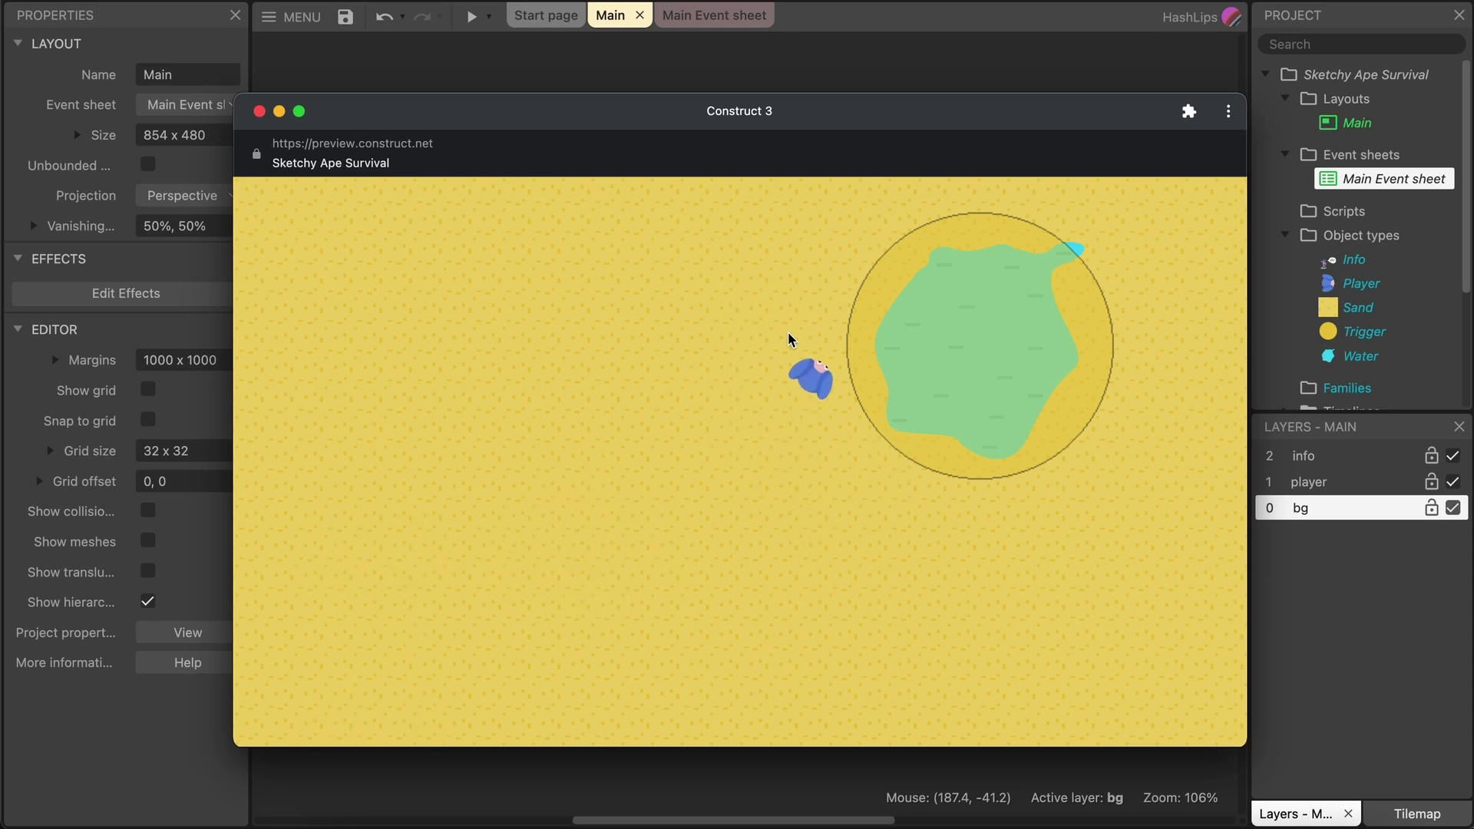
{"action": "key", "text": "Right"}
{"action": "key", "text": "Left"}
{"action": "key", "text": "Down"}
{"action": "key", "text": "Right"}
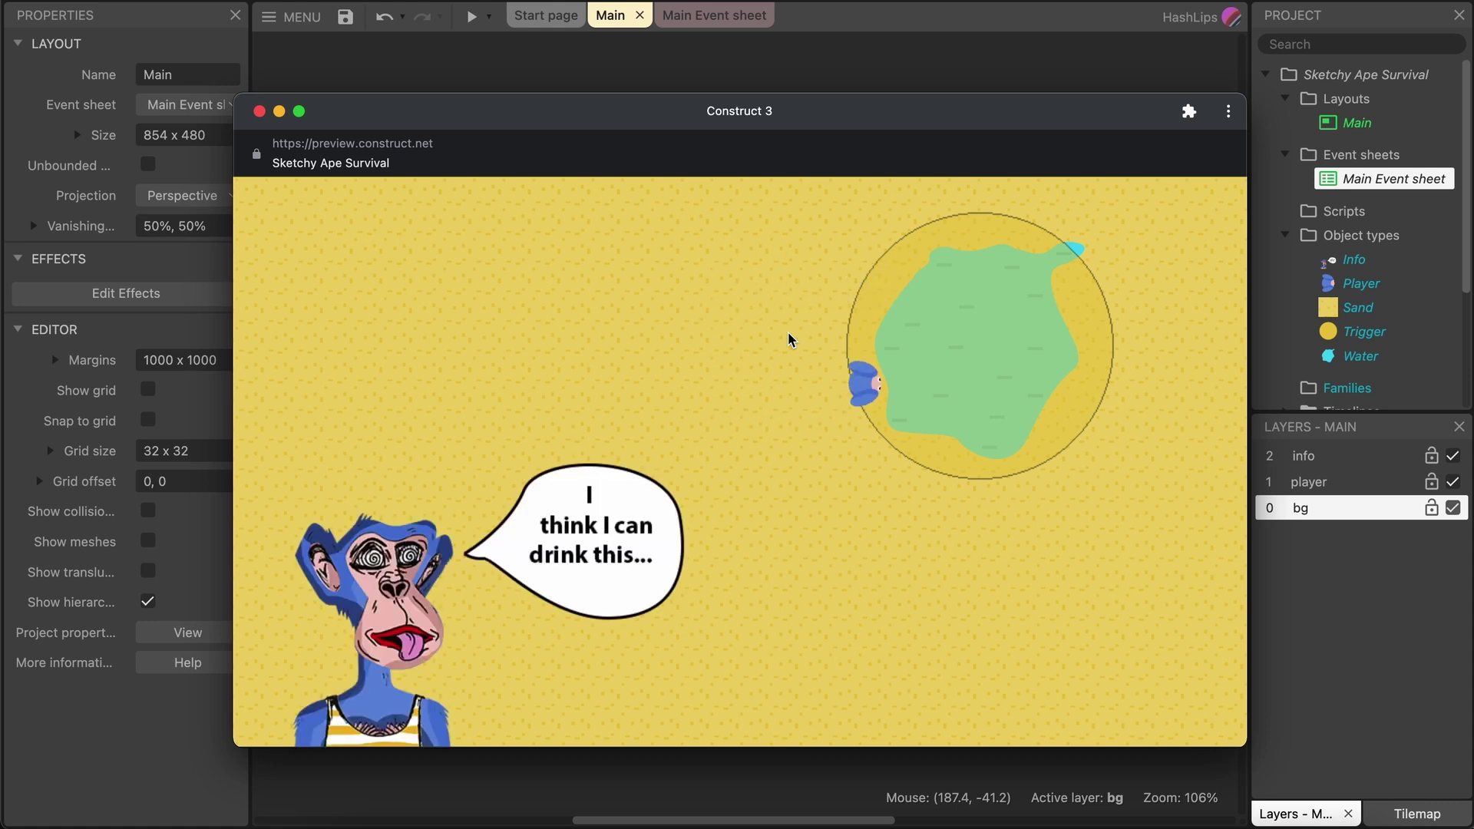
{"action": "key", "text": "Left"}
{"action": "key", "text": "Up"}
{"action": "key", "text": "Right"}
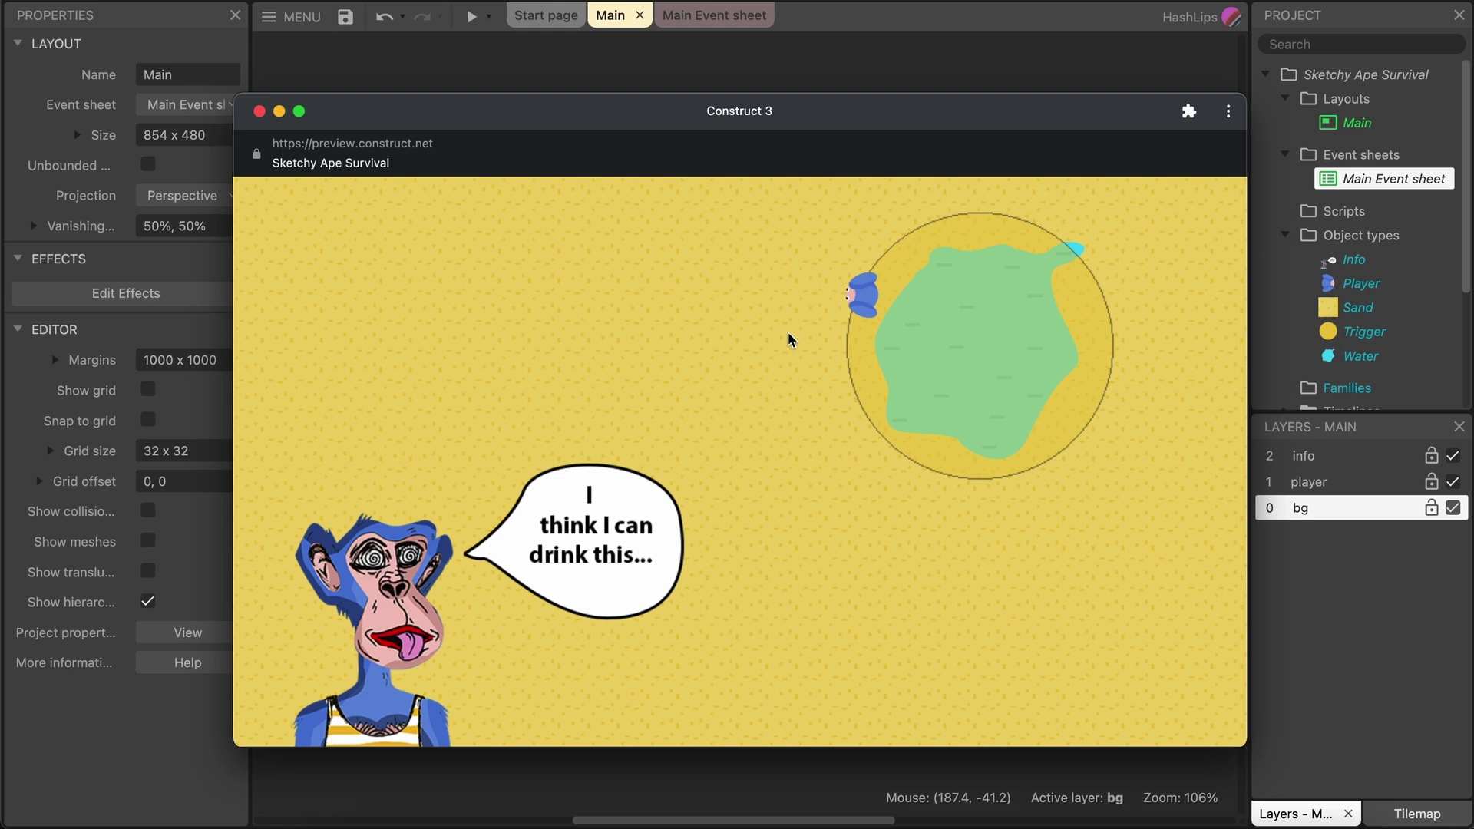
{"action": "key", "text": "Left"}
{"action": "key", "text": "Down"}
{"action": "key", "text": "Right"}
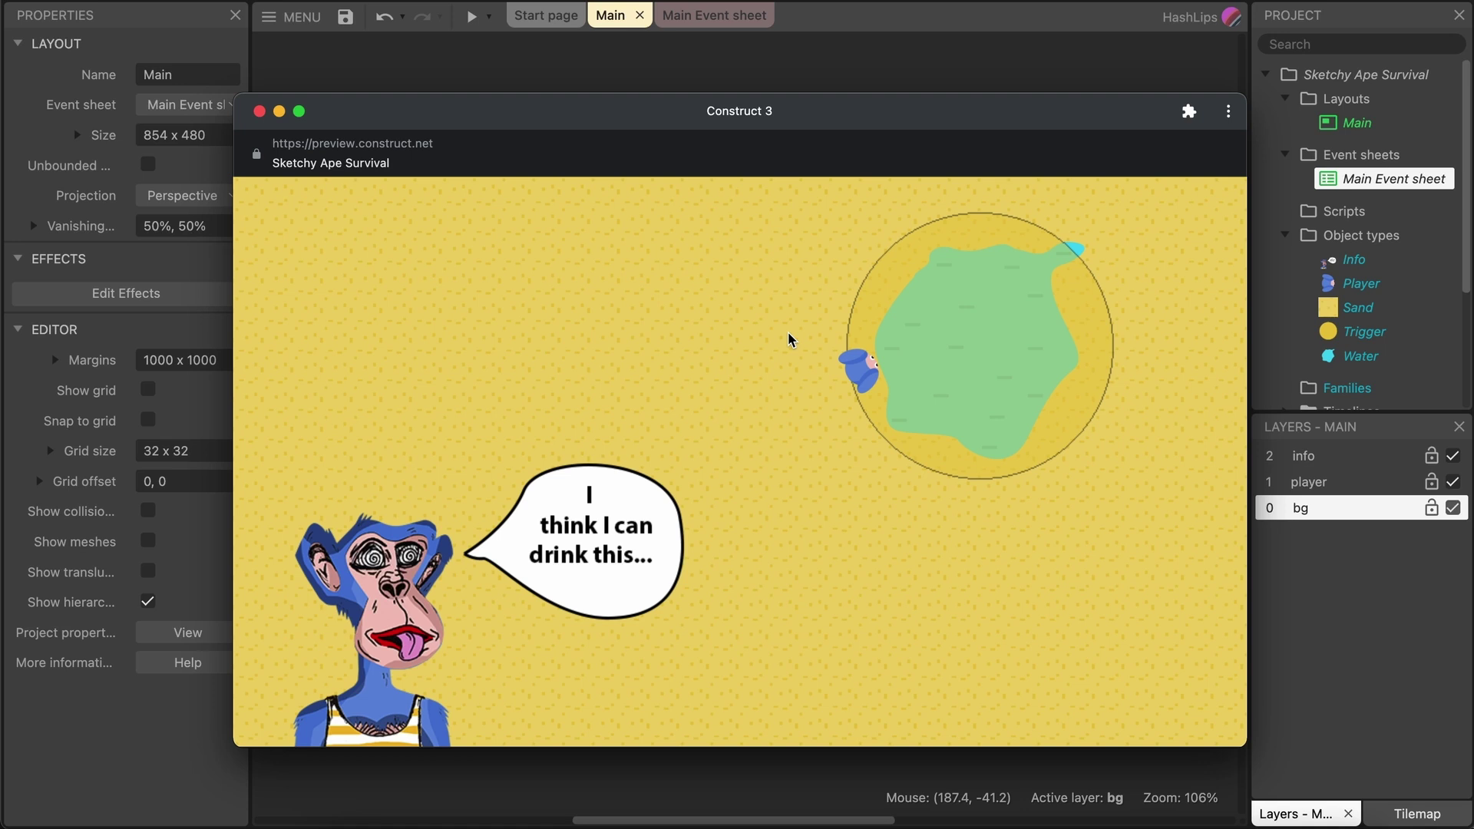
{"action": "key", "text": "Left"}
{"action": "key", "text": "Up"}
{"action": "key", "text": "Right"}
{"action": "key", "text": "Left"}
{"action": "key", "text": "Right"}
{"action": "key", "text": "Left"}
{"action": "key", "text": "Right"}
{"action": "key", "text": "Up"}
{"action": "key", "text": "Left"}
{"action": "key", "text": "Right"}
{"action": "key", "text": "Up"}
{"action": "key", "text": "Up"}
{"action": "key", "text": "Left"}
{"action": "key", "text": "Up"}
{"action": "key", "text": "Right"}
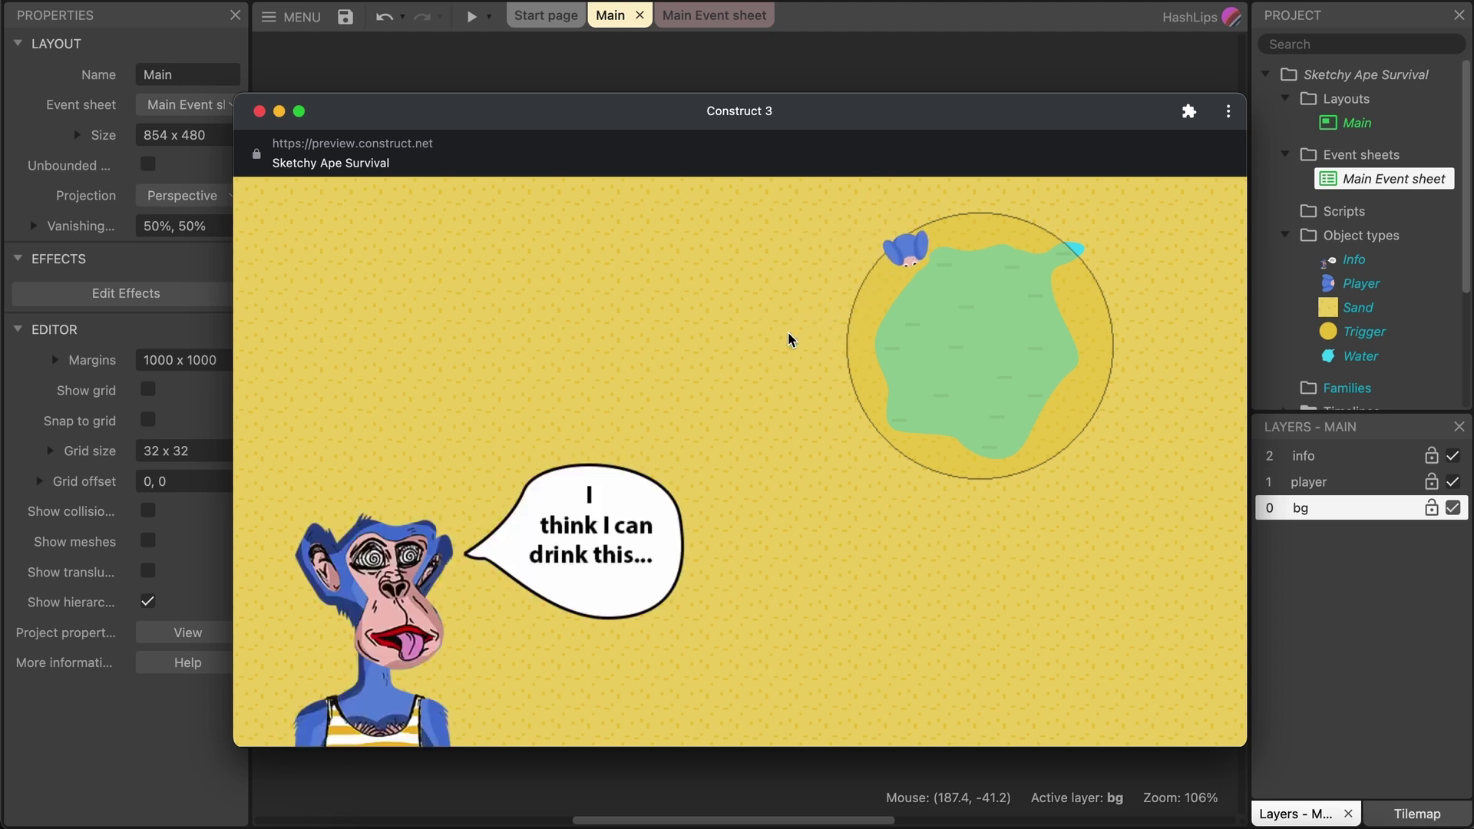
{"action": "key", "text": "super+w"}
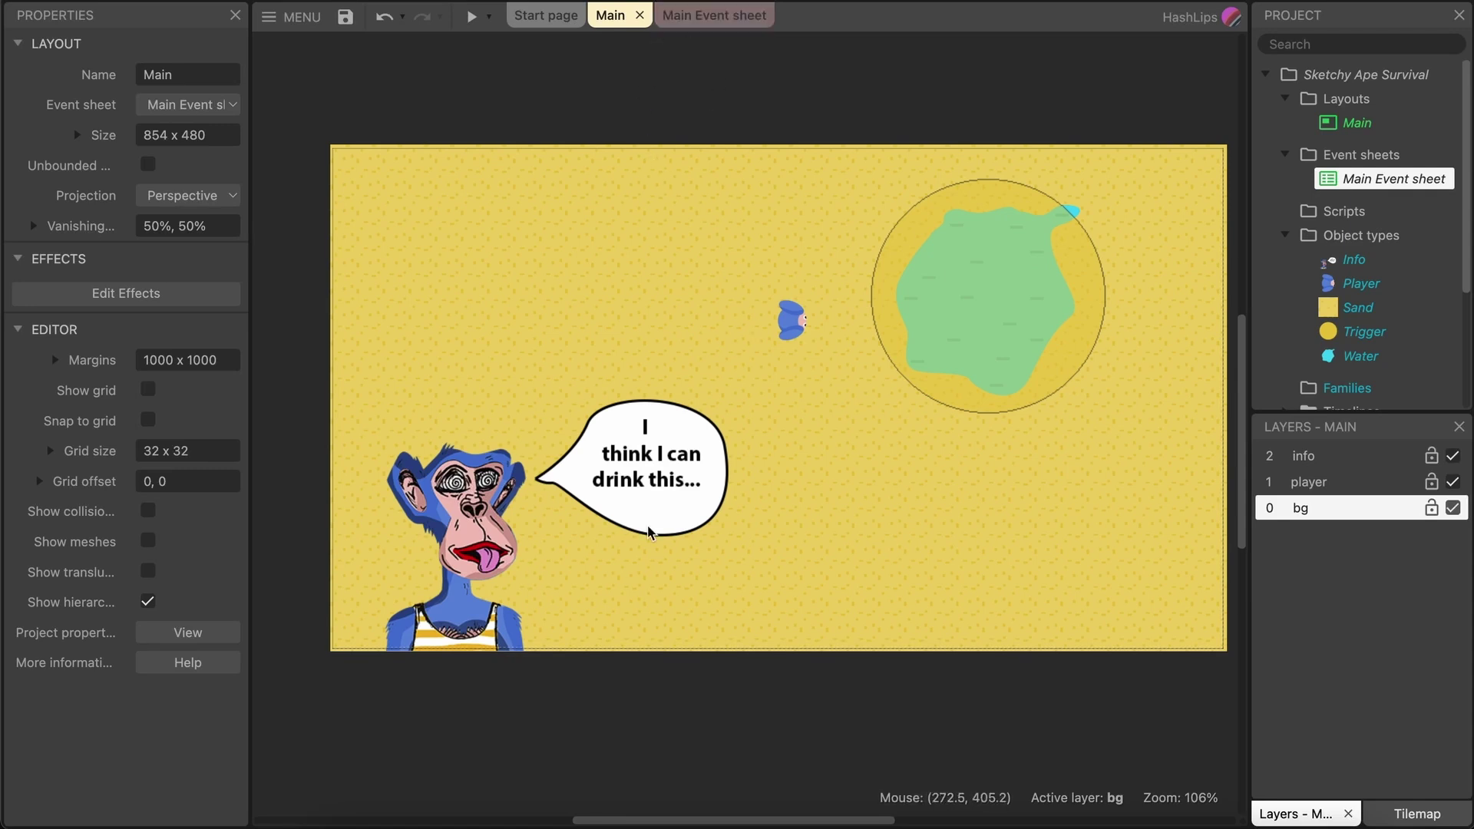
Delete the Else event and its Info visibility action from the Main Event sheet.
{"action": "left_click", "coordinate": [691, 31]}
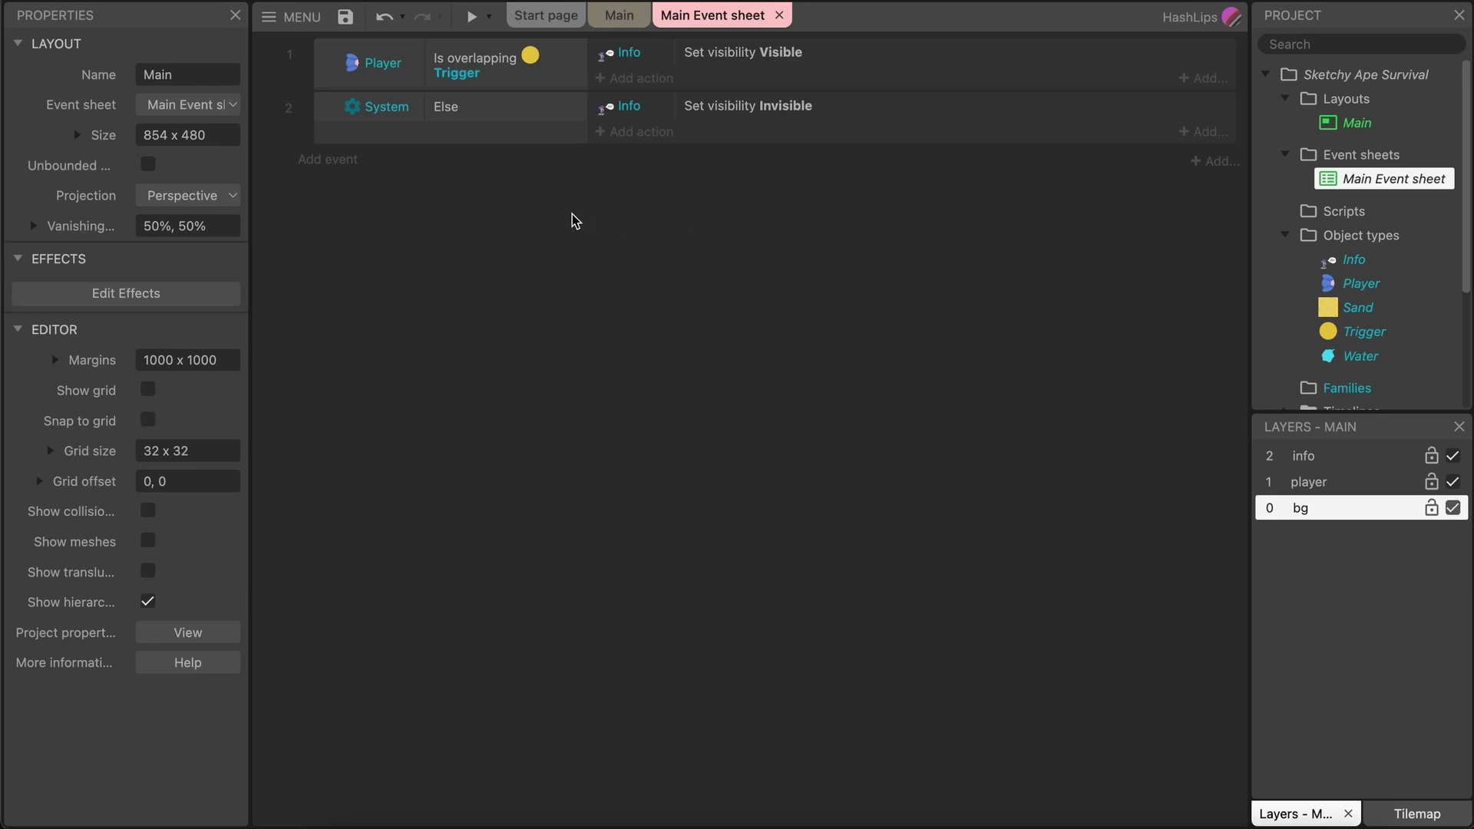
{"action": "left_click", "coordinate": [325, 116]}
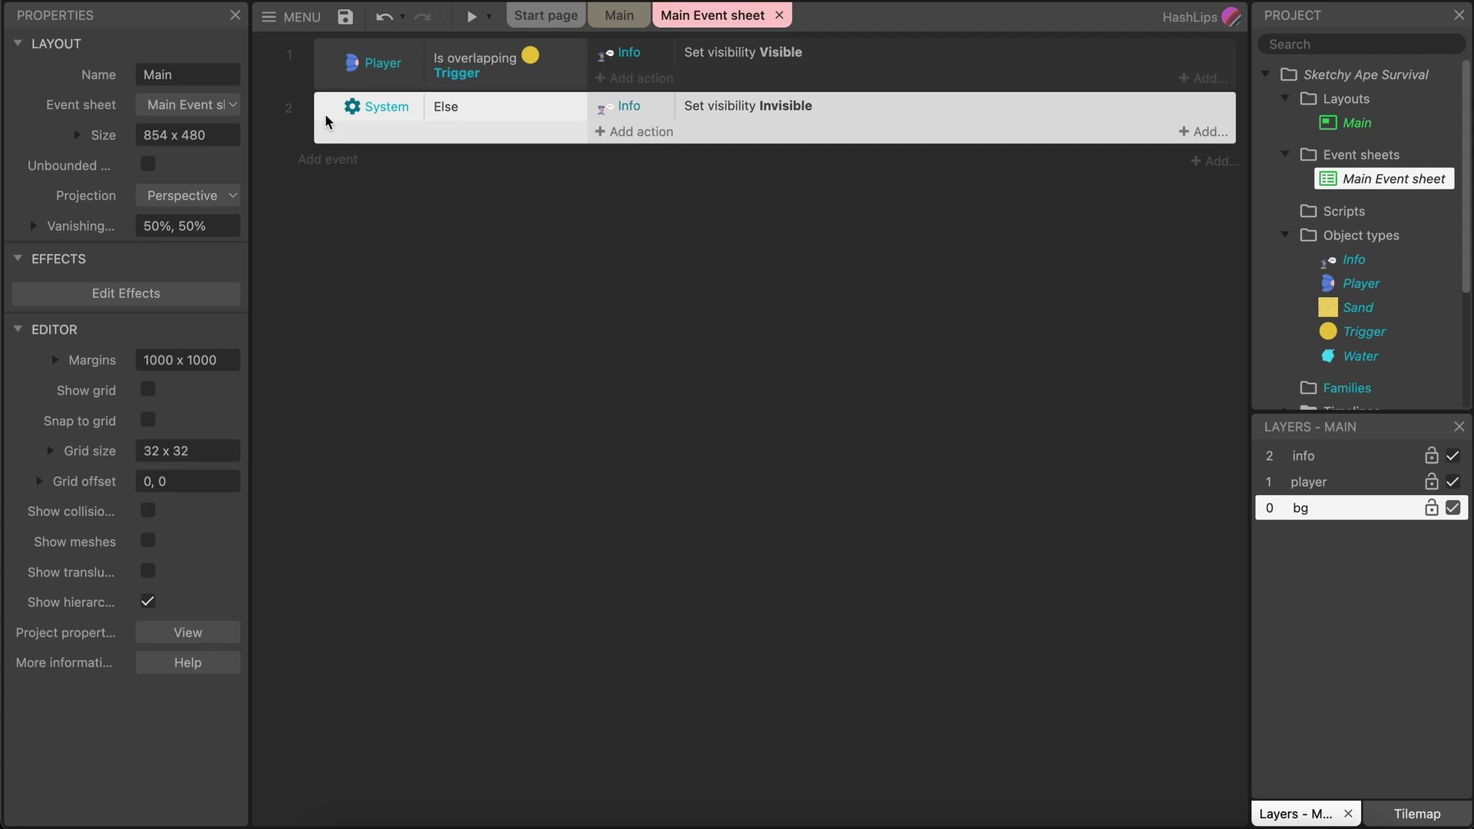
{"action": "key", "text": "Delete"}
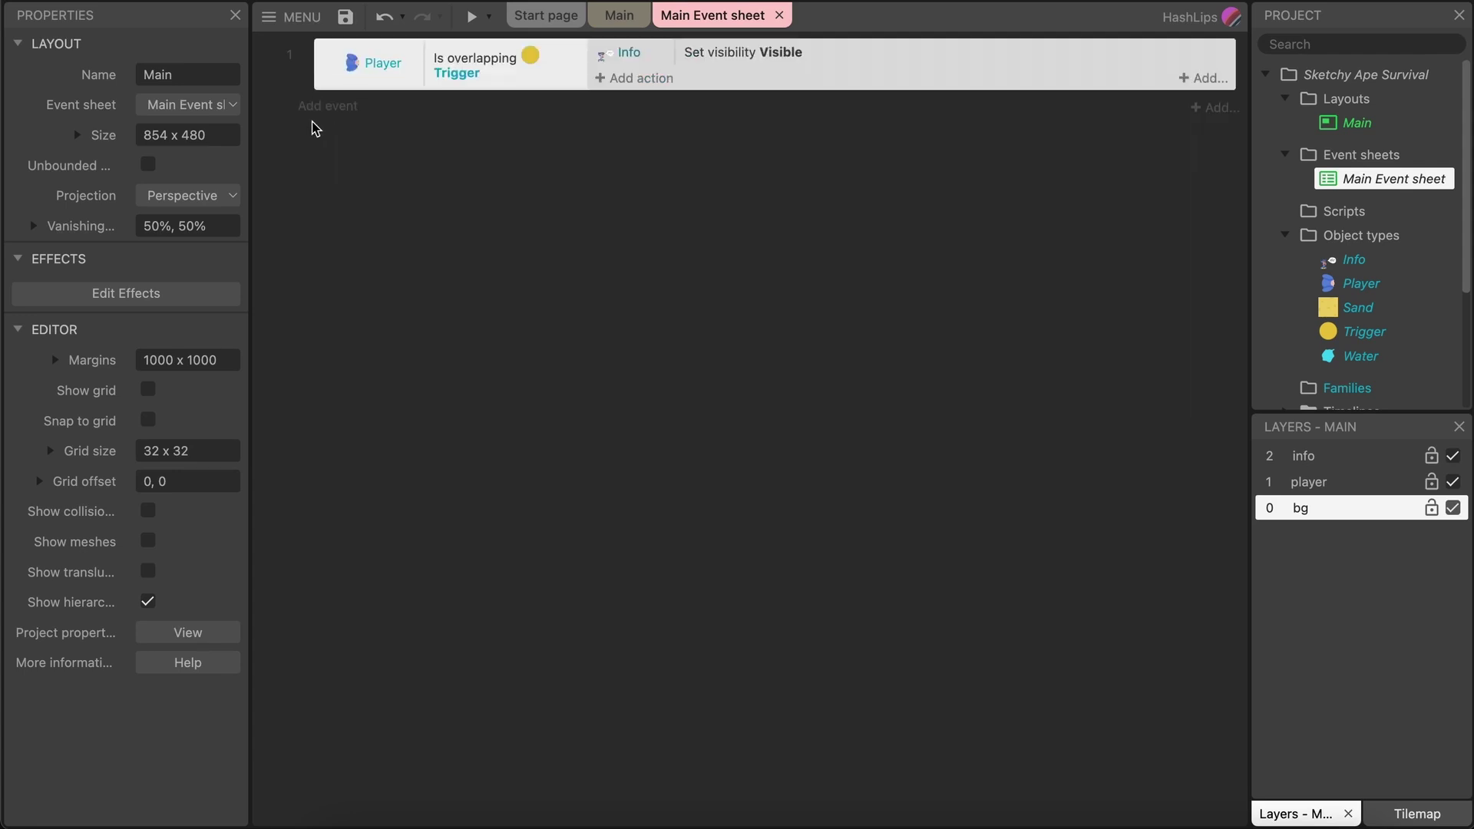
{"action": "left_click", "coordinate": [626, 190]}
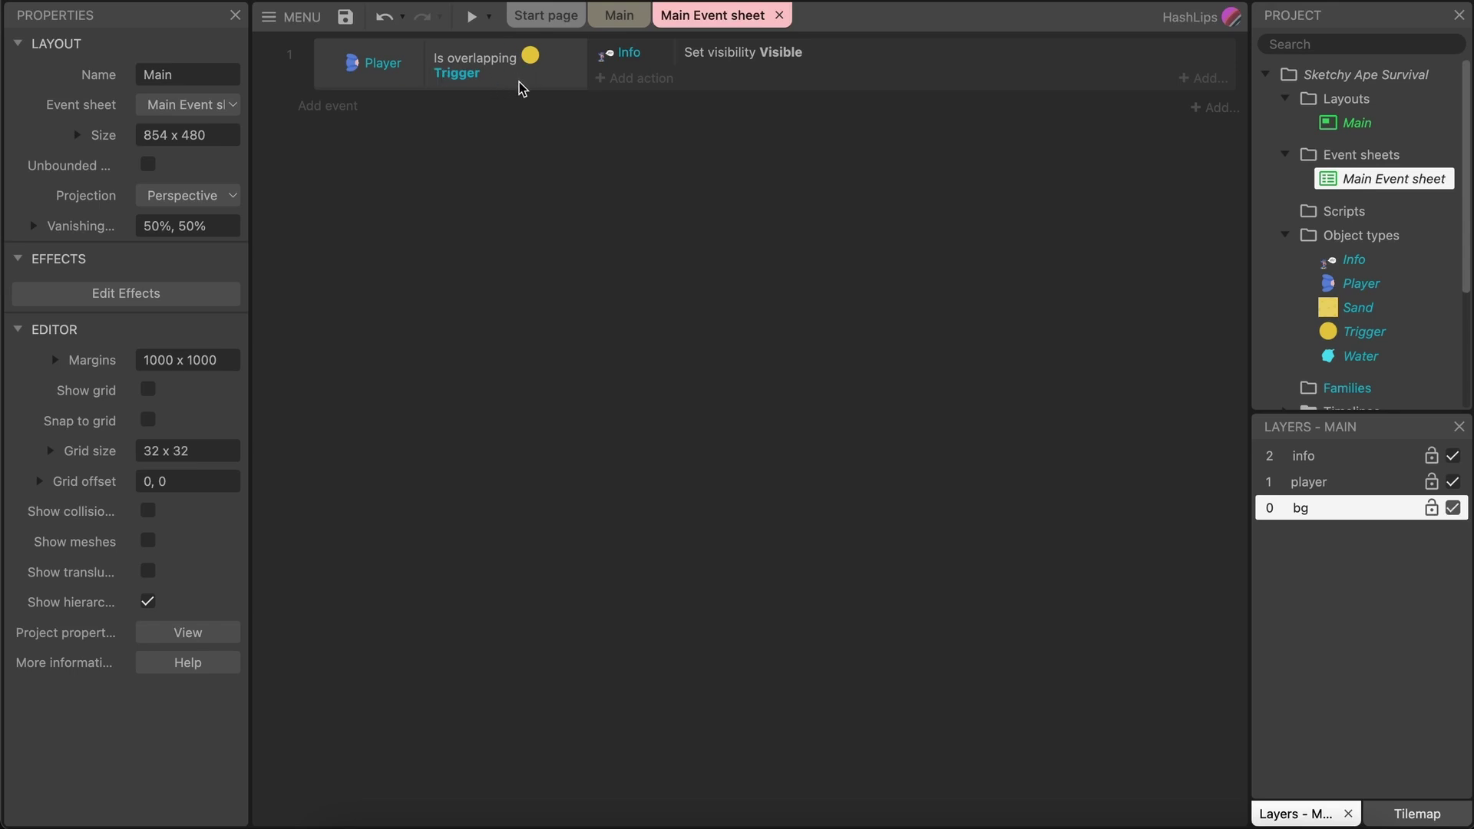
Replace the Player's overlapping condition with On collision with another object, keeping Trigger as the object.
{"action": "left_click", "coordinate": [461, 69]}
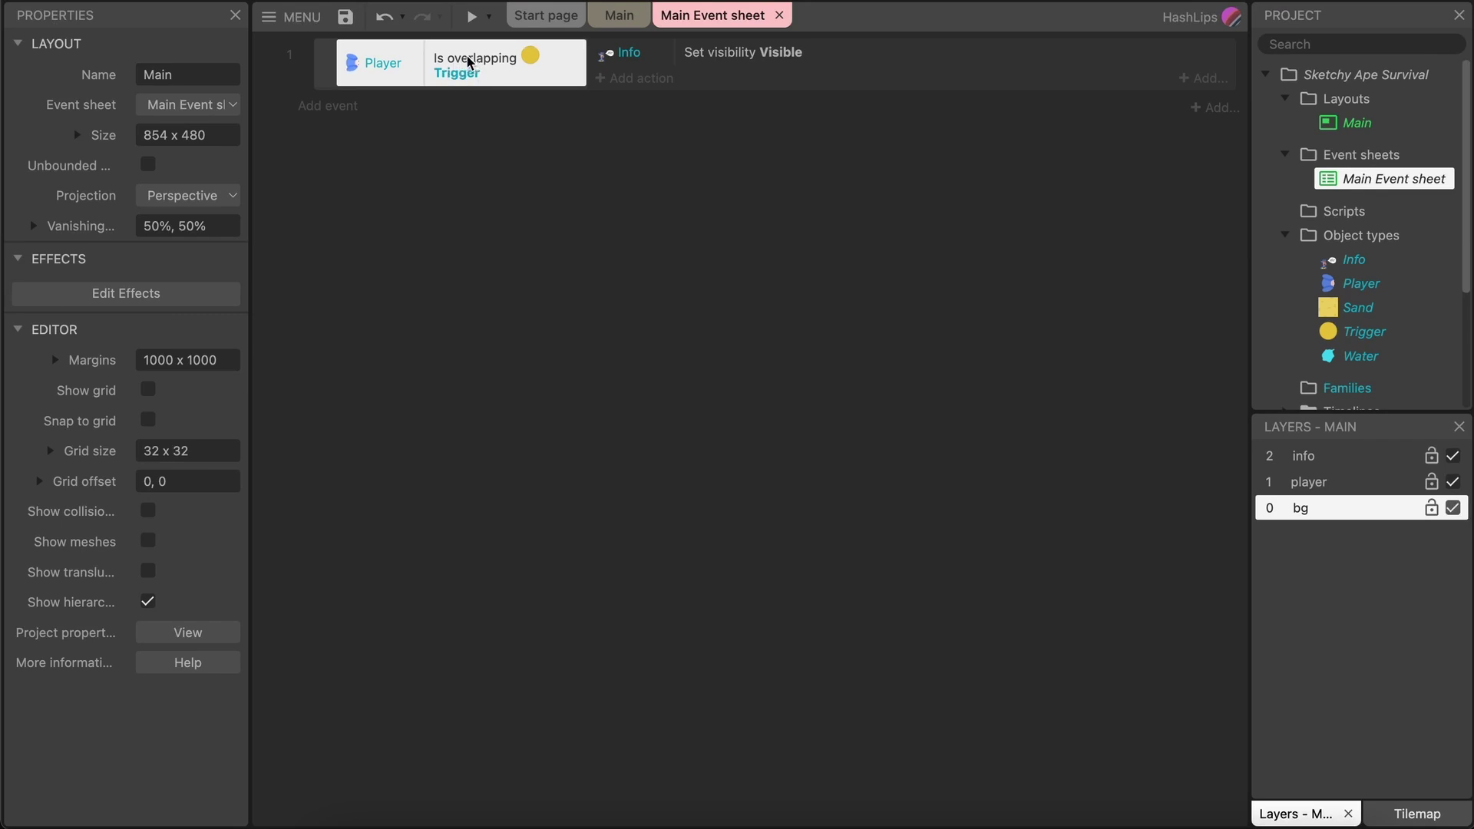
{"action": "double_click", "coordinate": [472, 63]}
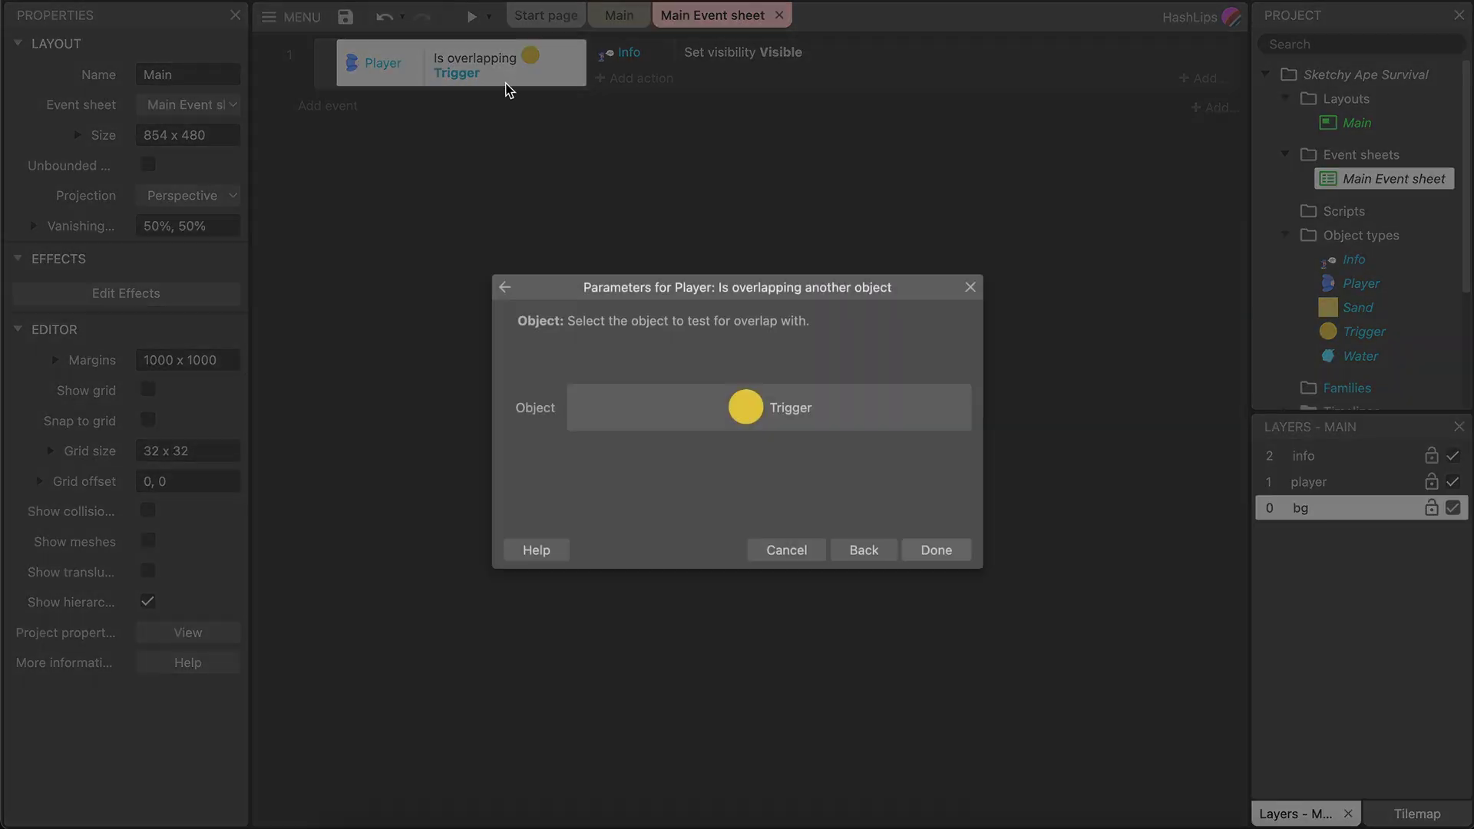
{"action": "left_click", "coordinate": [851, 551]}
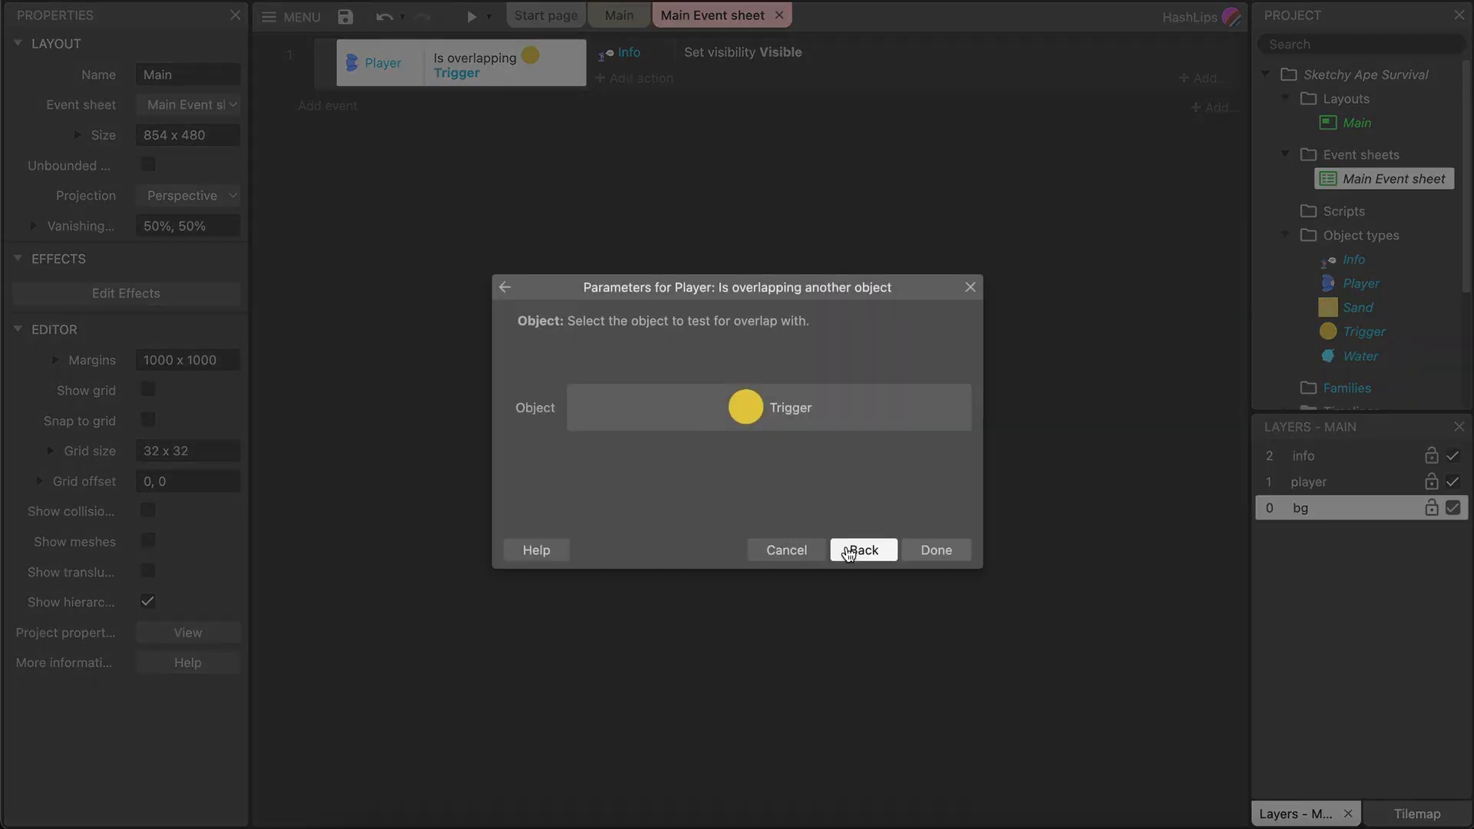
{"action": "scroll", "coordinate": [764, 522], "scroll_direction": "down", "scroll_amount": 5}
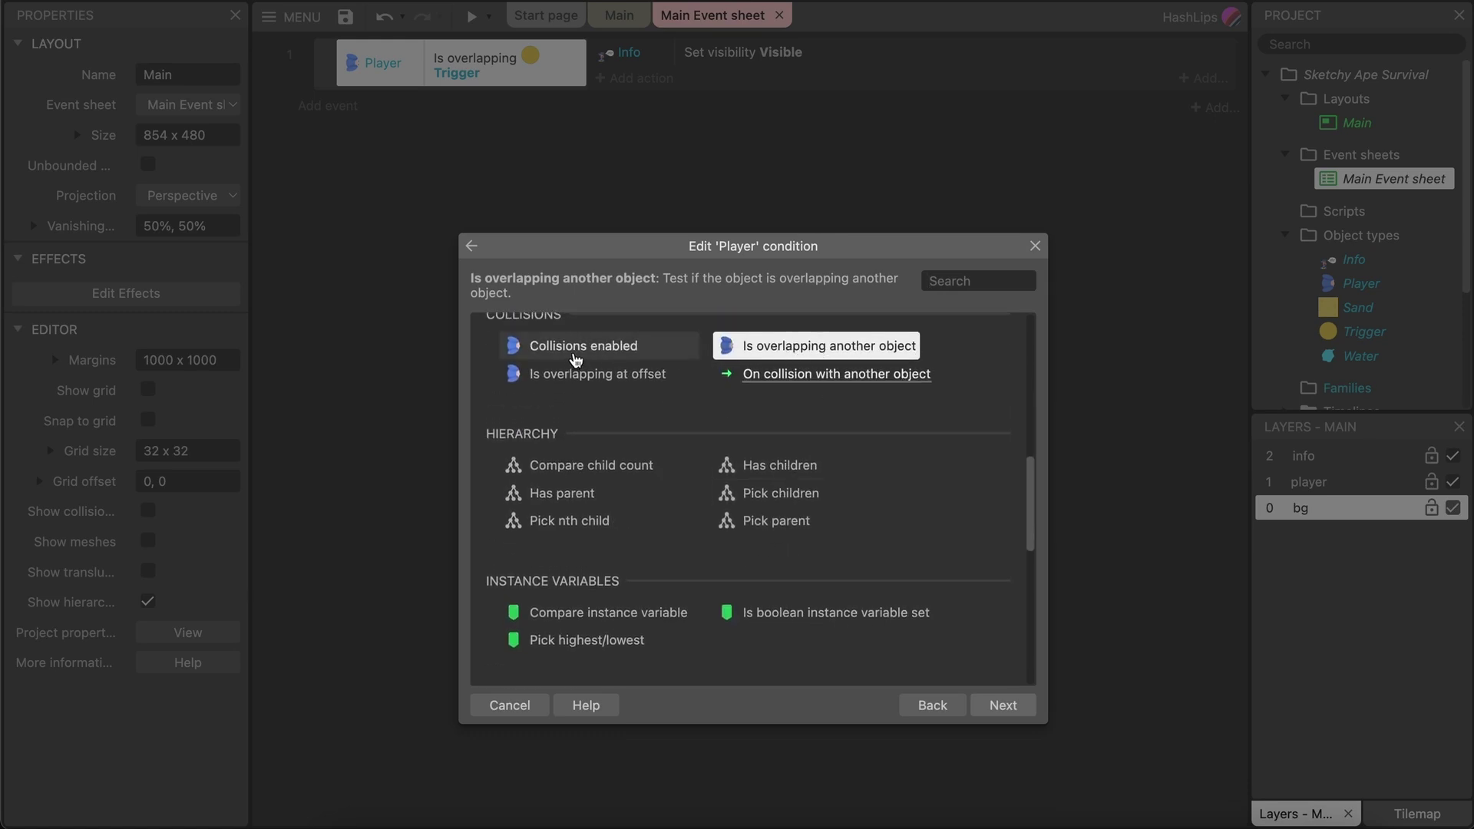
{"action": "left_click", "coordinate": [846, 377]}
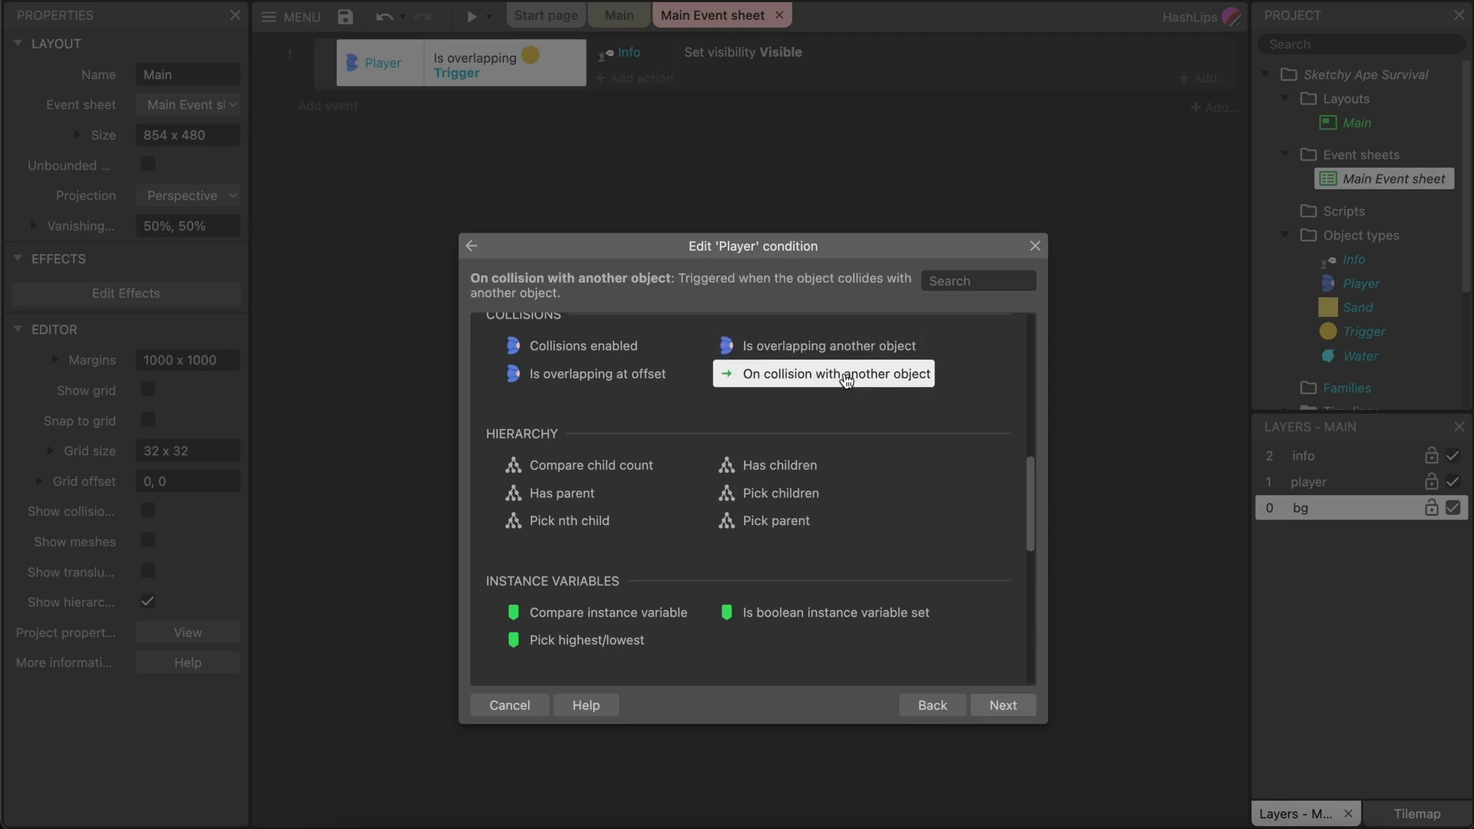
{"action": "double_click", "coordinate": [846, 377]}
{"action": "left_click", "coordinate": [795, 414]}
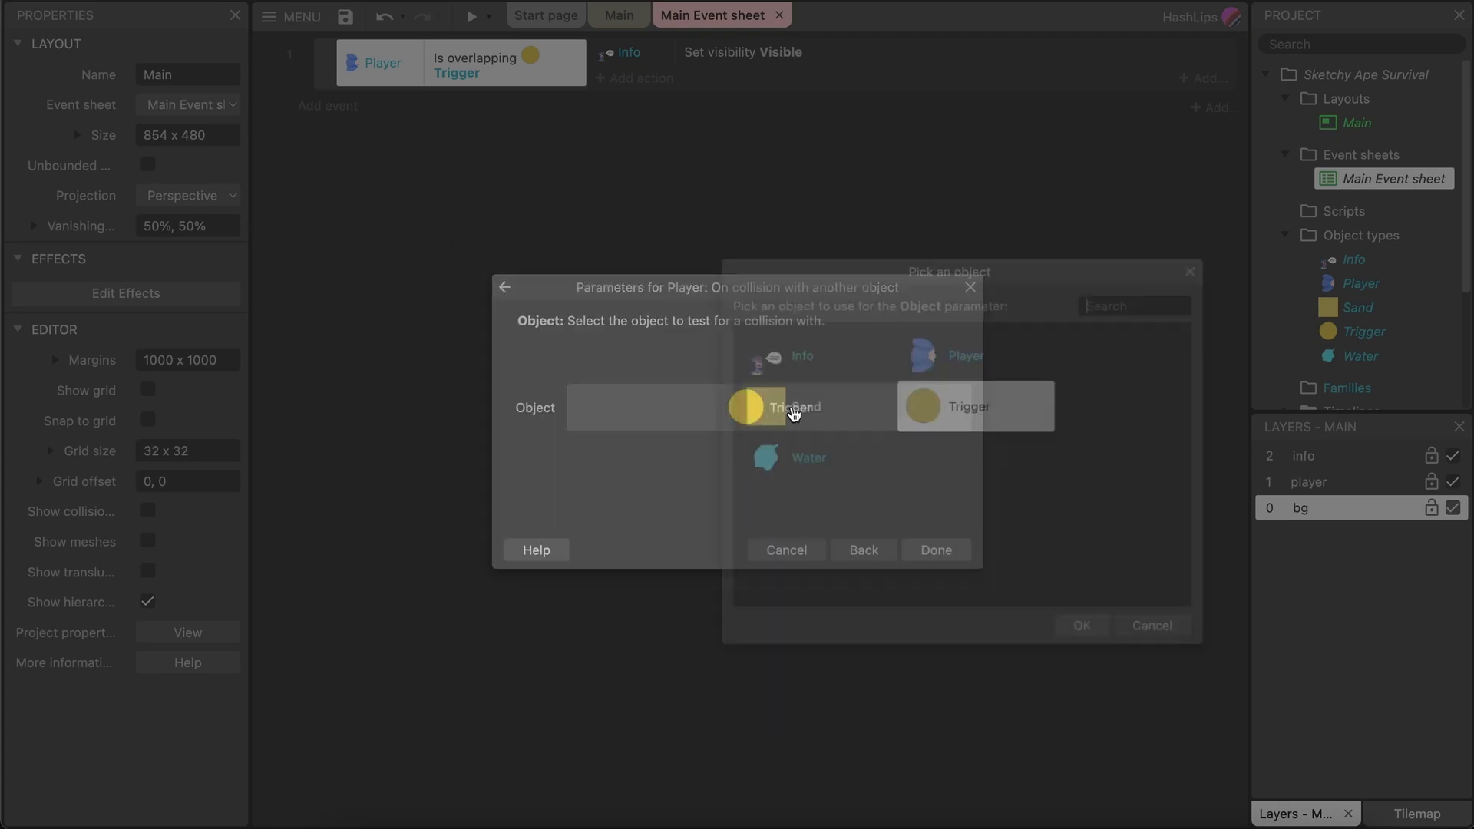
{"action": "double_click", "coordinate": [952, 405]}
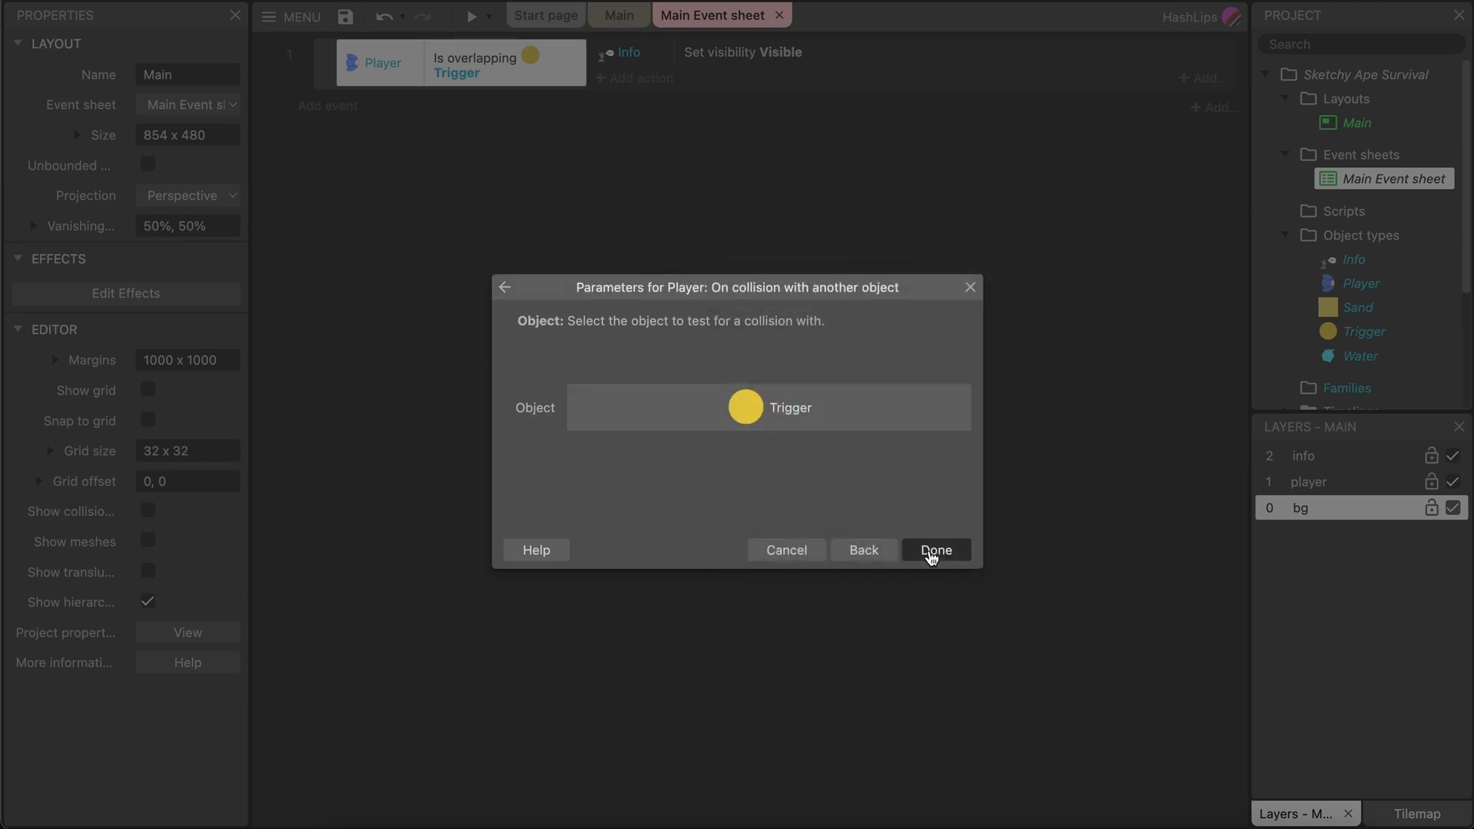
{"action": "left_click", "coordinate": [934, 551]}
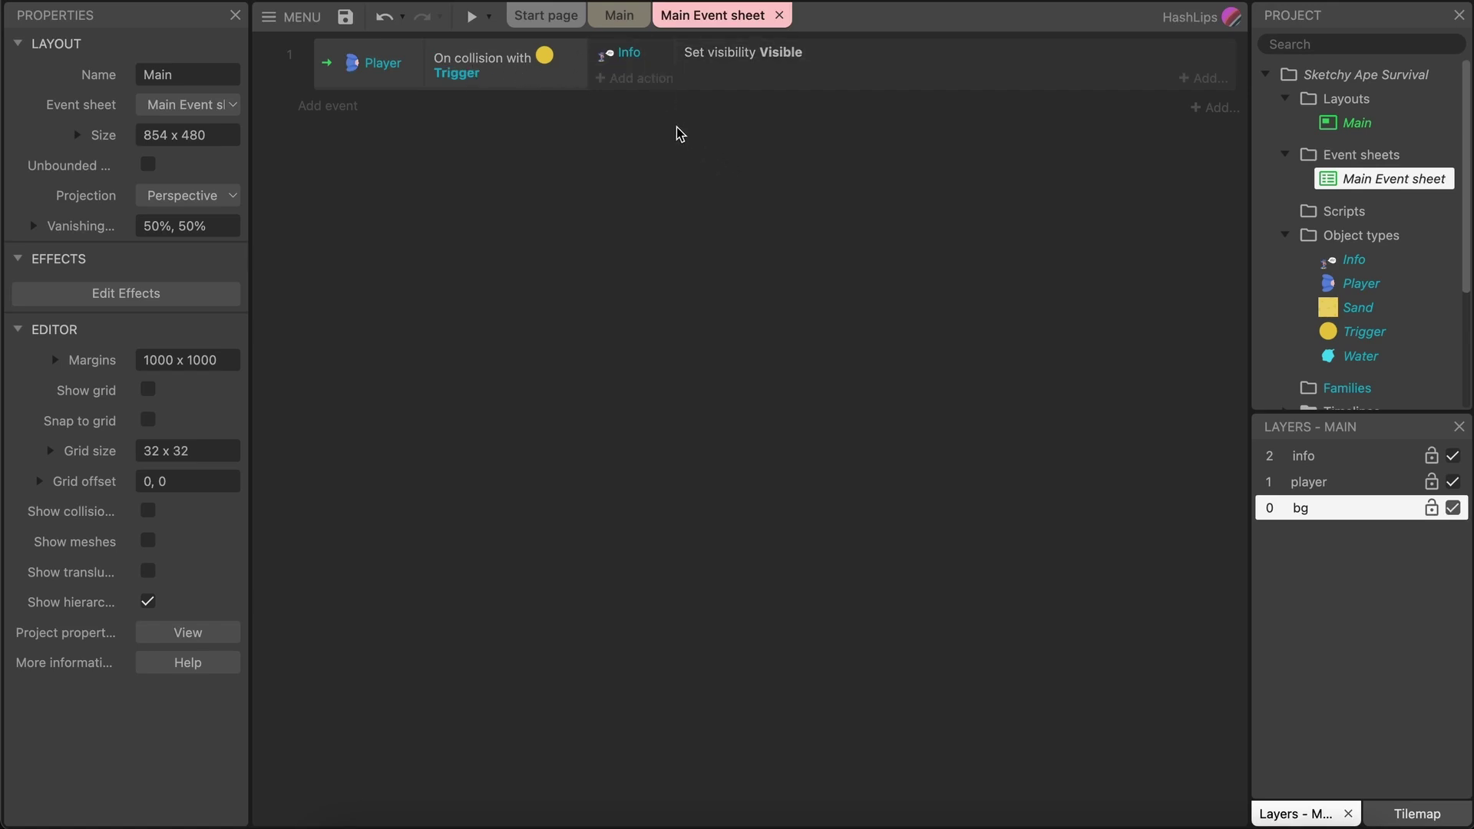
Add a Destroy action for Trigger to the collision event and place it above the Info Set visibility action.
{"action": "left_click", "coordinate": [639, 79]}
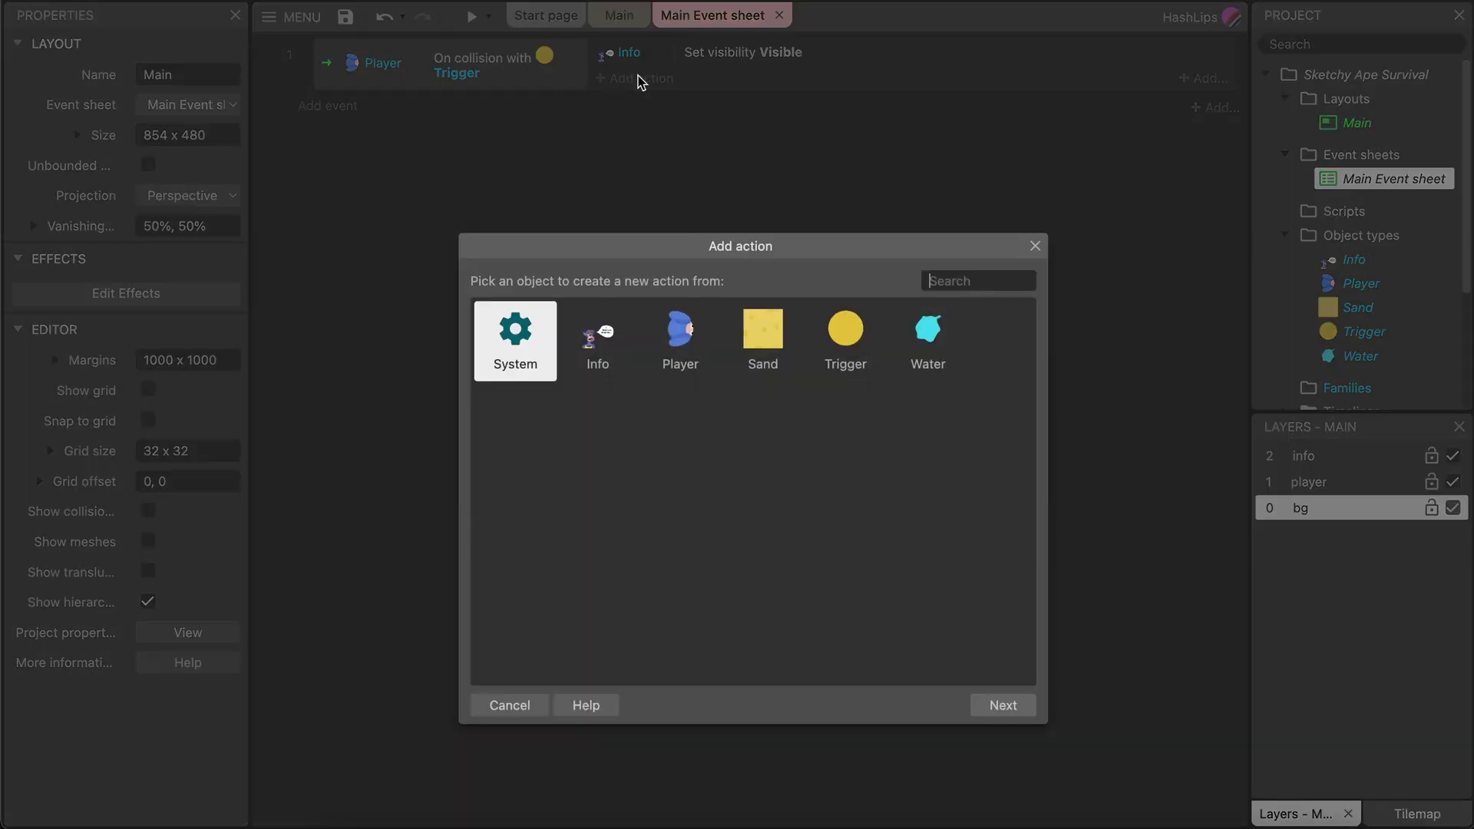
{"action": "left_click", "coordinate": [844, 333]}
{"action": "double_click", "coordinate": [845, 333]}
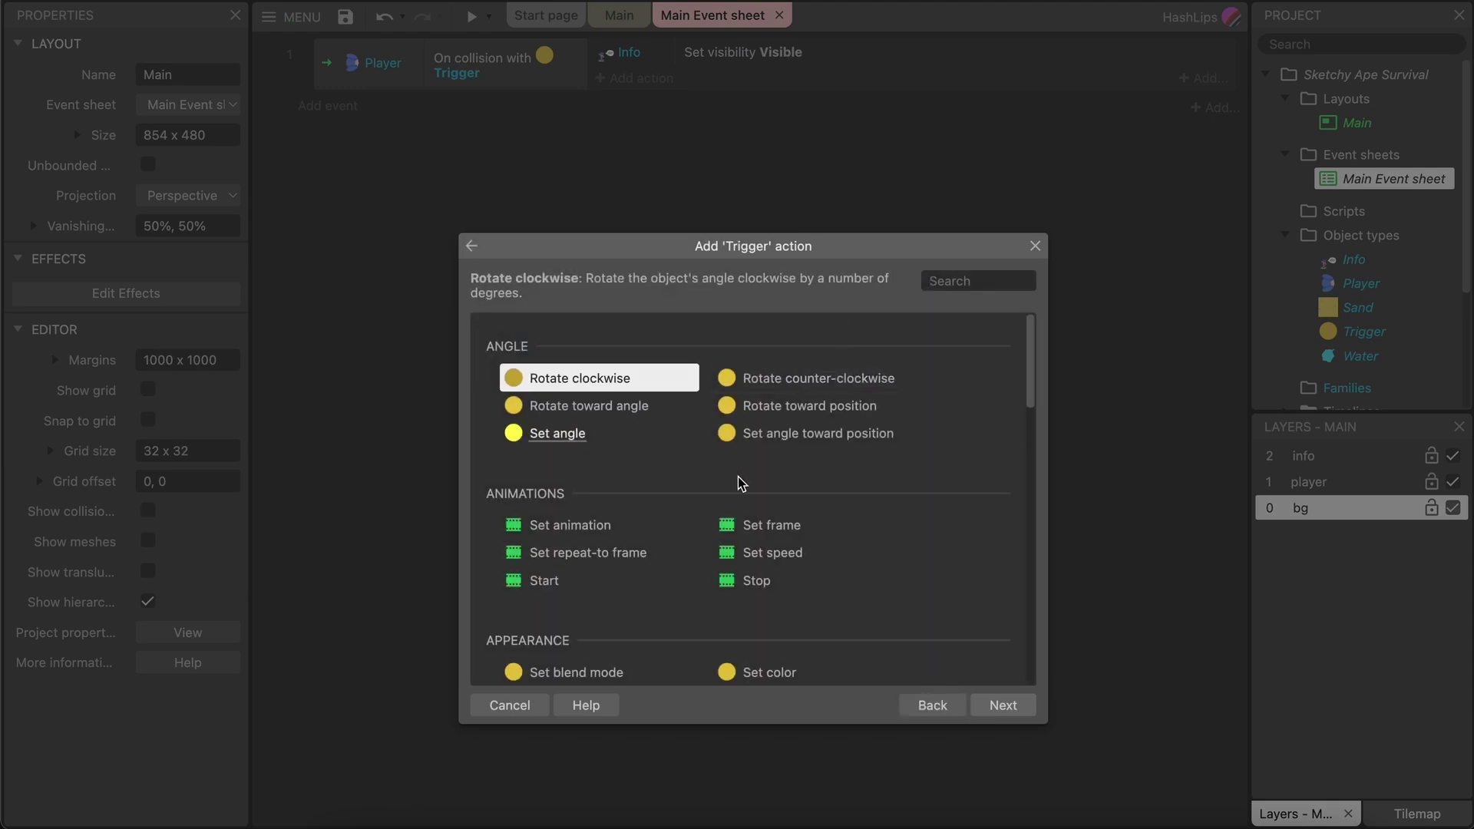
{"action": "scroll", "coordinate": [733, 482], "scroll_direction": "down", "scroll_amount": 10}
{"action": "scroll", "coordinate": [842, 515], "scroll_direction": "up", "scroll_amount": 5}
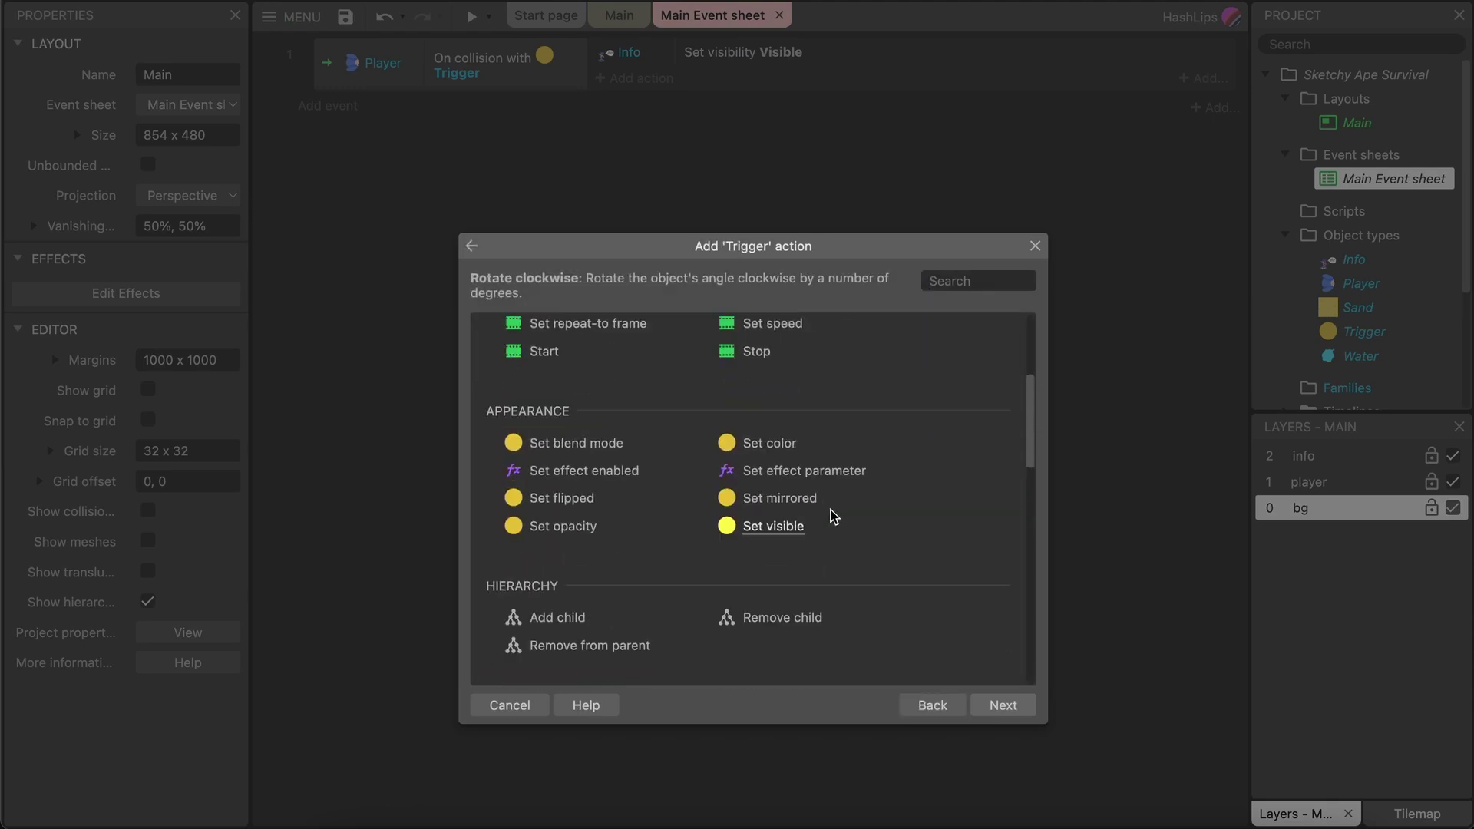
{"action": "scroll", "coordinate": [834, 516], "scroll_direction": "up", "scroll_amount": 3}
{"action": "type", "text": "des"}
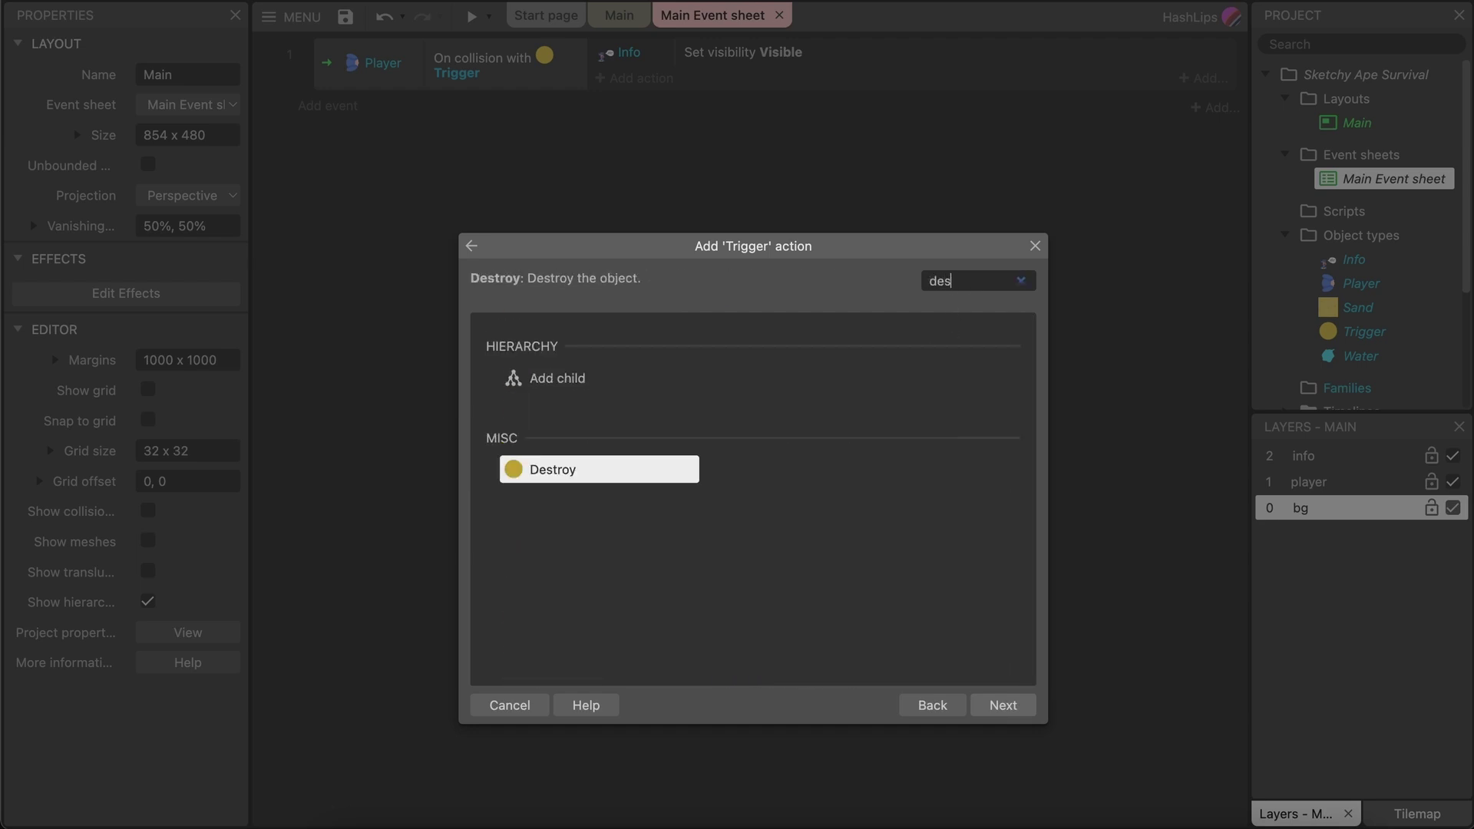
{"action": "double_click", "coordinate": [559, 476]}
{"action": "mouse_move", "coordinate": [621, 75]}
{"action": "left_mouse_down"}
{"action": "mouse_move", "coordinate": [626, 58]}
{"action": "mouse_move", "coordinate": [599, 53]}
{"action": "mouse_move", "coordinate": [633, 100]}
{"action": "left_mouse_up"}
{"action": "left_click", "coordinate": [665, 150]}
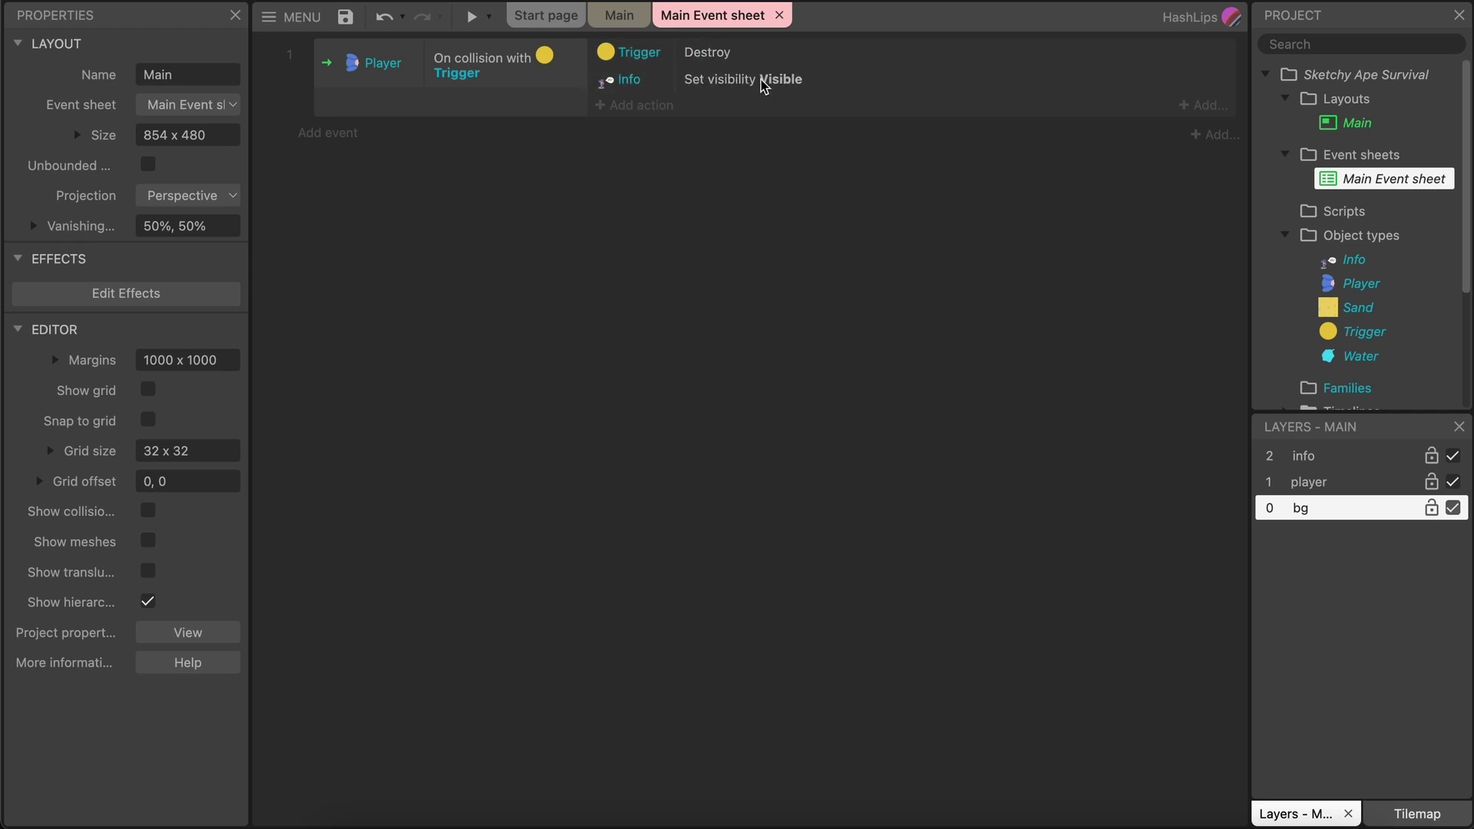
Add a System Wait action of 4 seconds after the Info Set visibility action.
{"action": "left_click", "coordinate": [651, 108]}
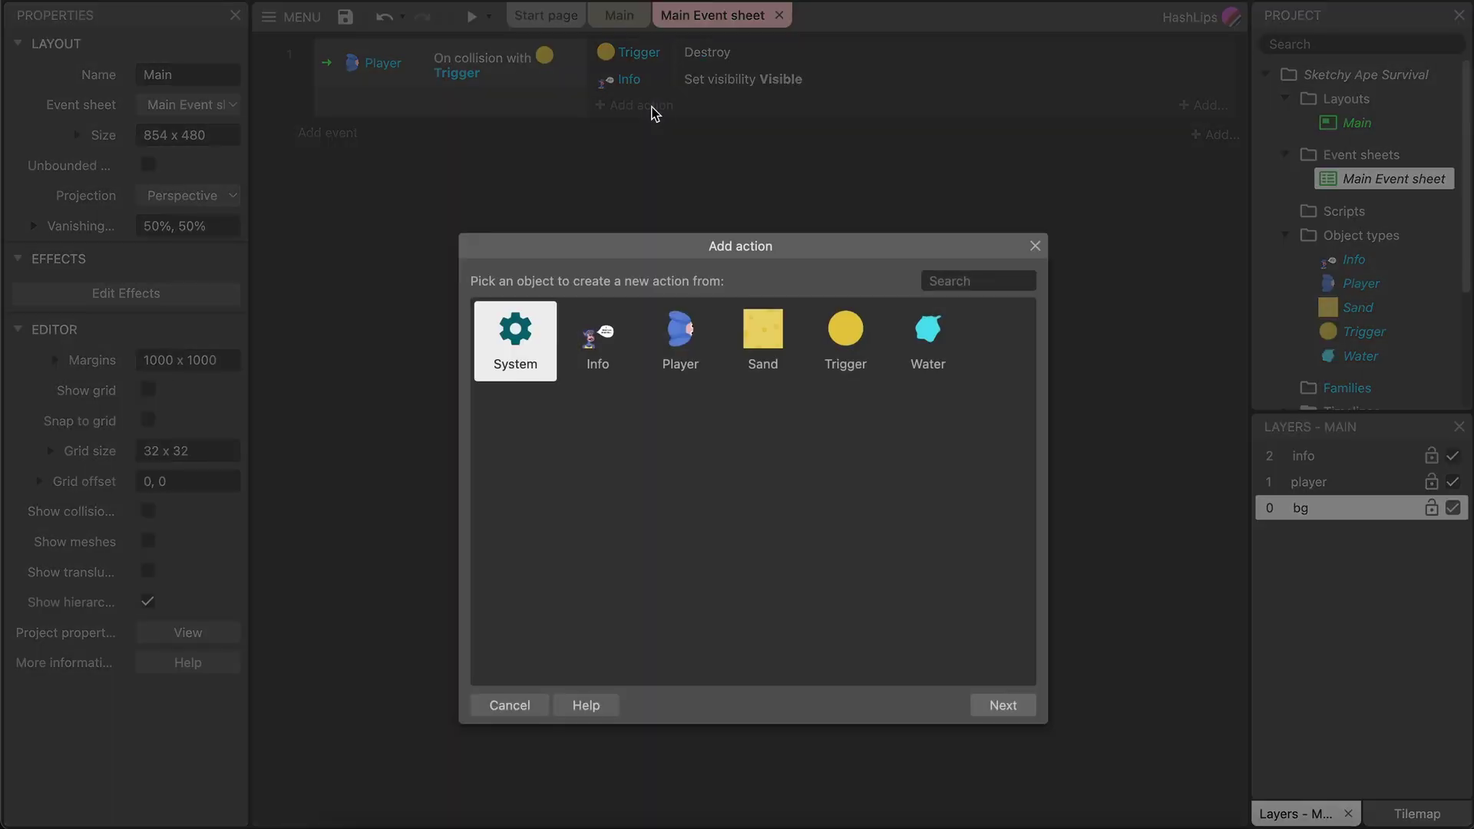
{"action": "double_click", "coordinate": [515, 340]}
{"action": "type", "text": "wai"}
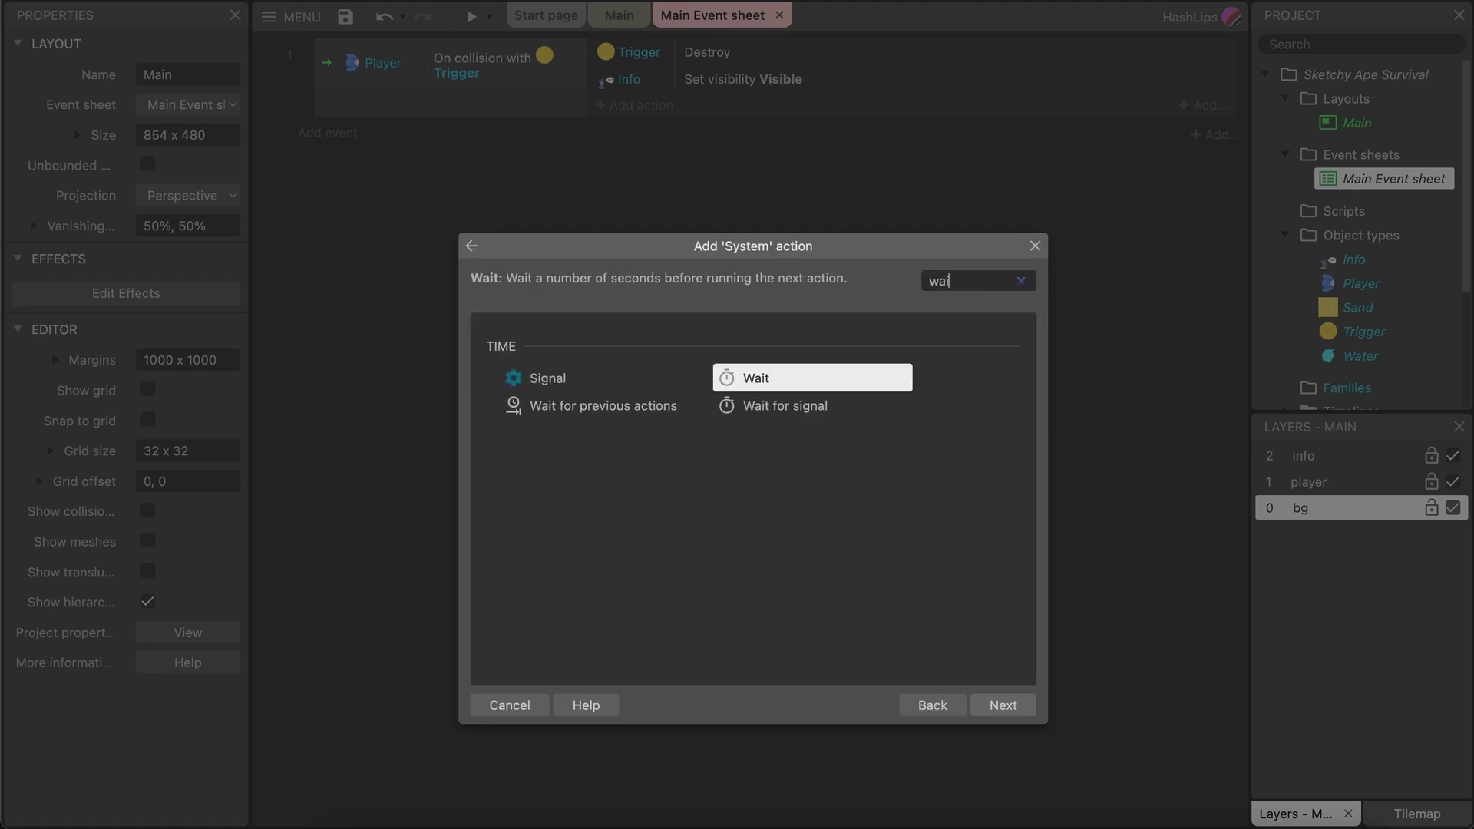
{"action": "double_click", "coordinate": [769, 384]}
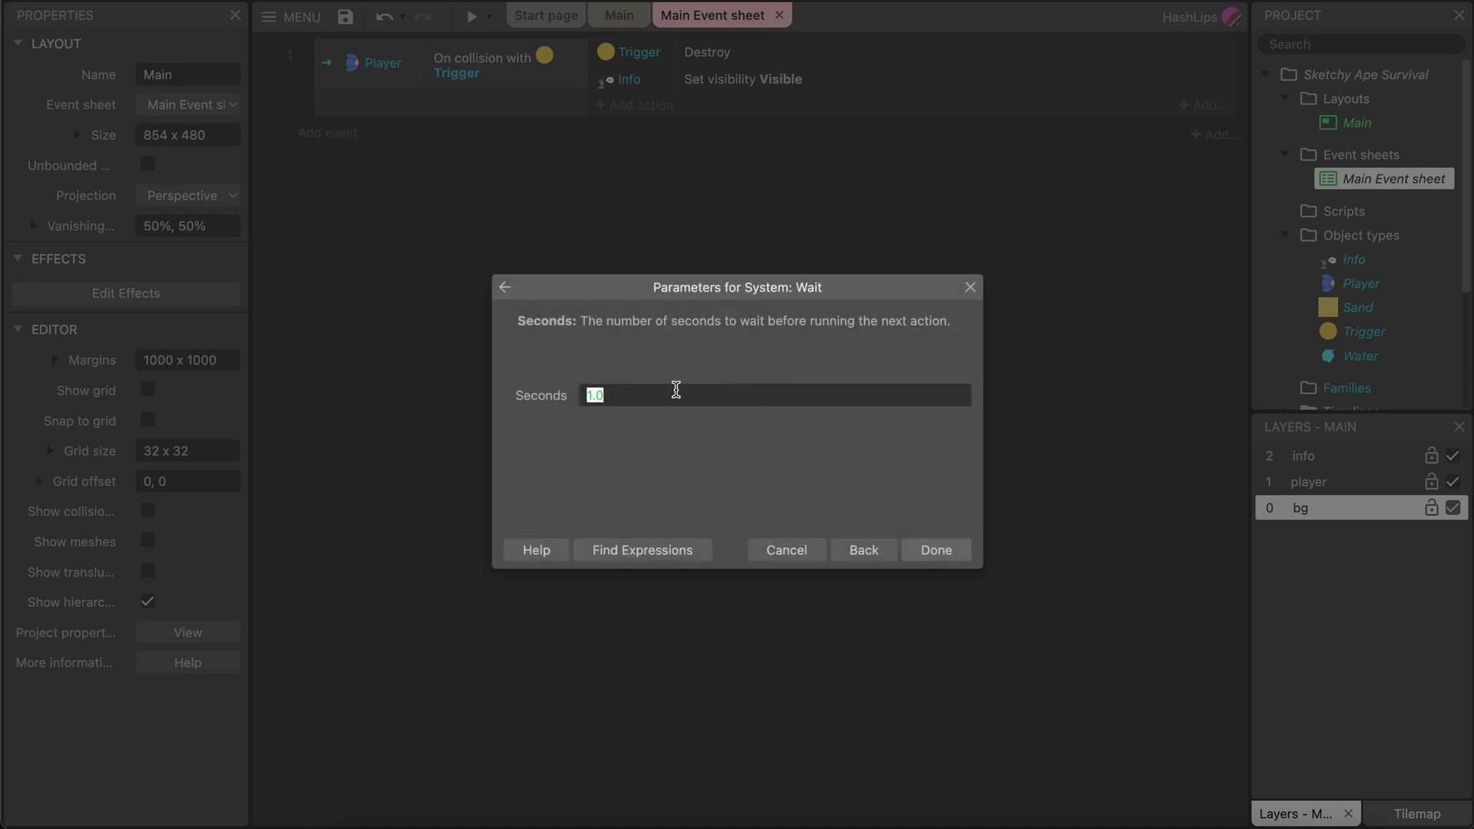
{"action": "type", "text": "3"}
{"action": "left_click", "coordinate": [936, 550]}
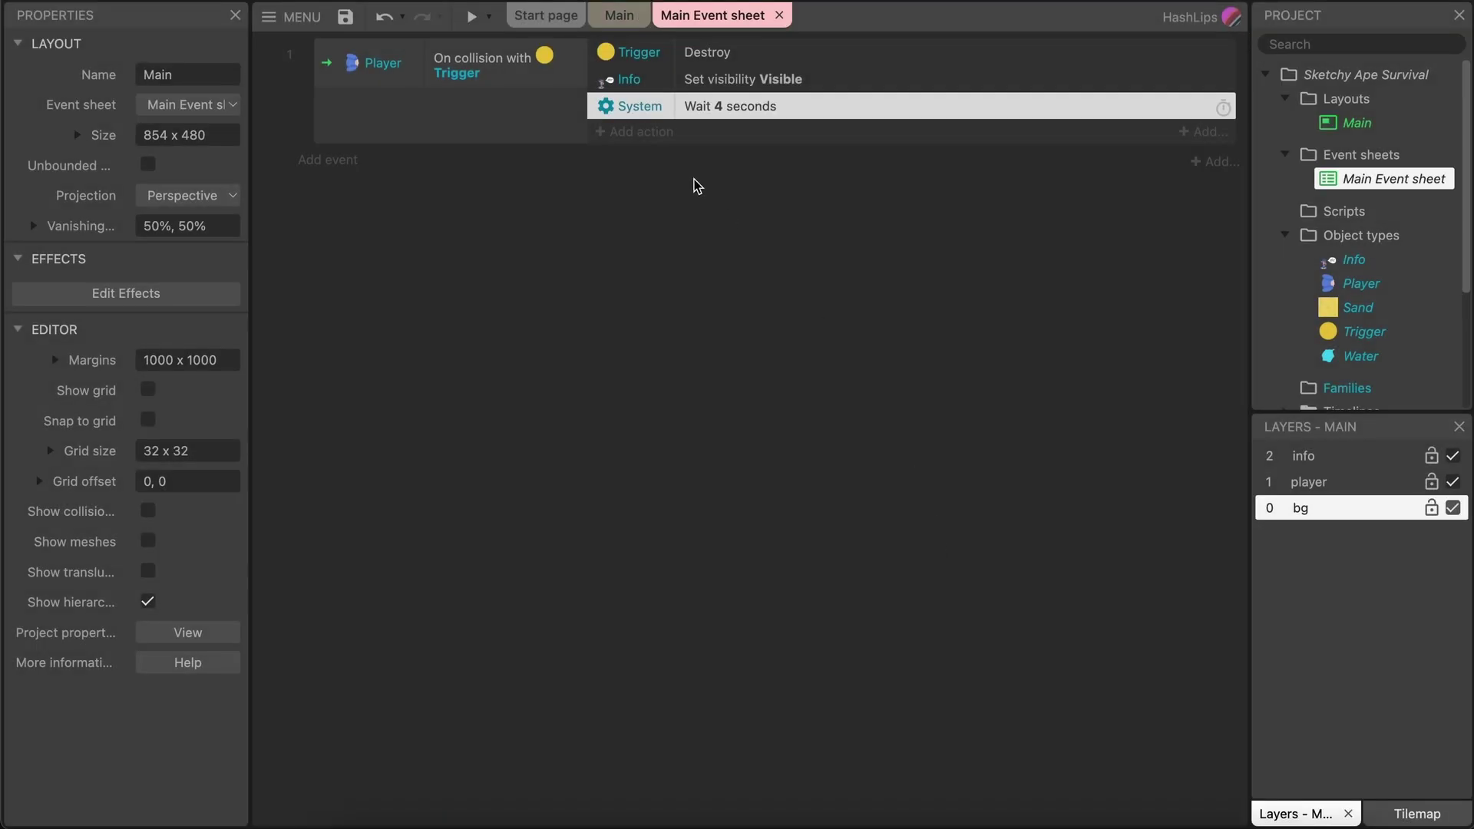
Add a Destroy action for Info after the Wait action in the collision event.
{"action": "left_click", "coordinate": [643, 131]}
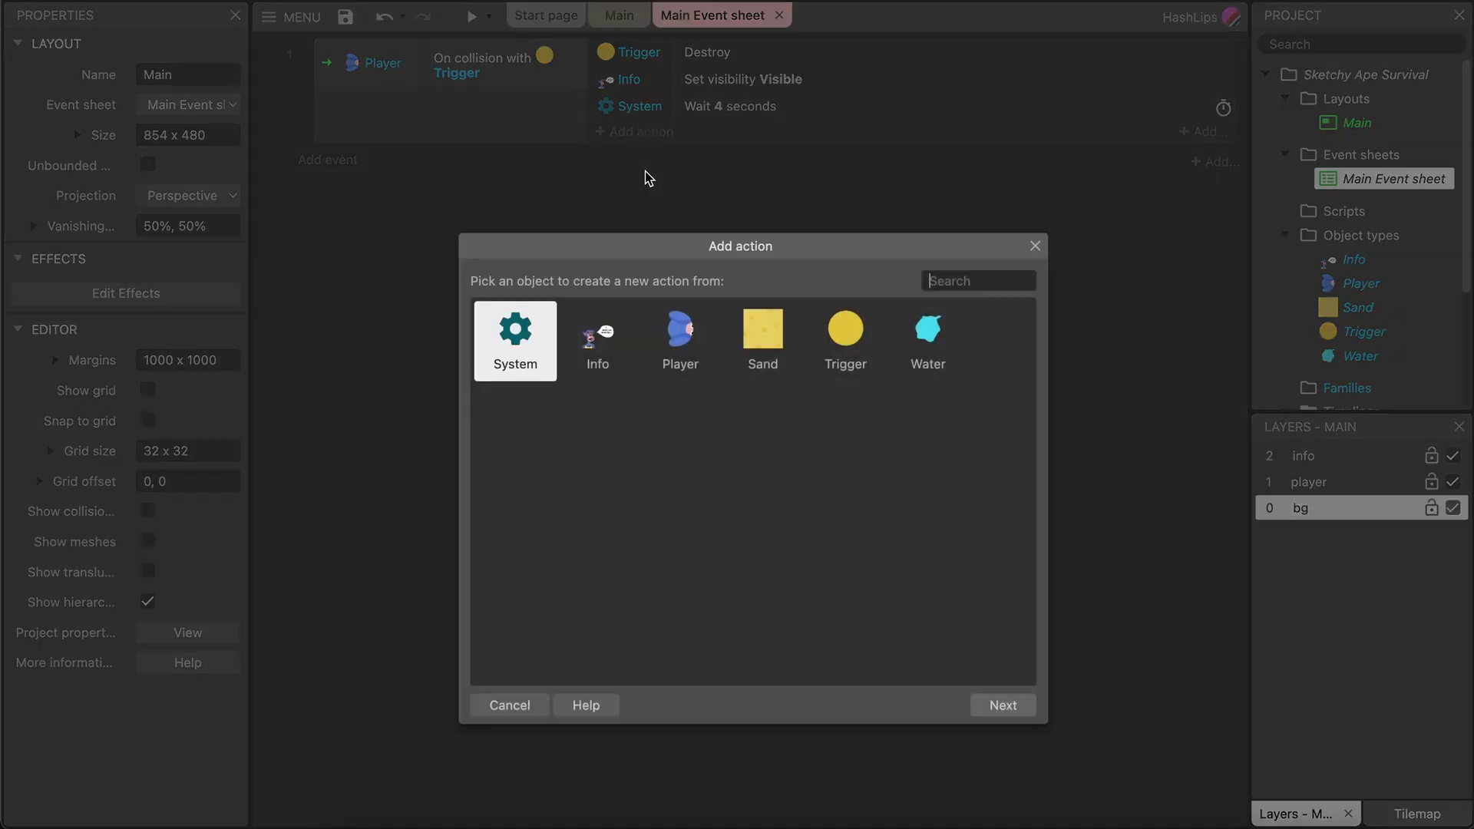
{"action": "double_click", "coordinate": [588, 333]}
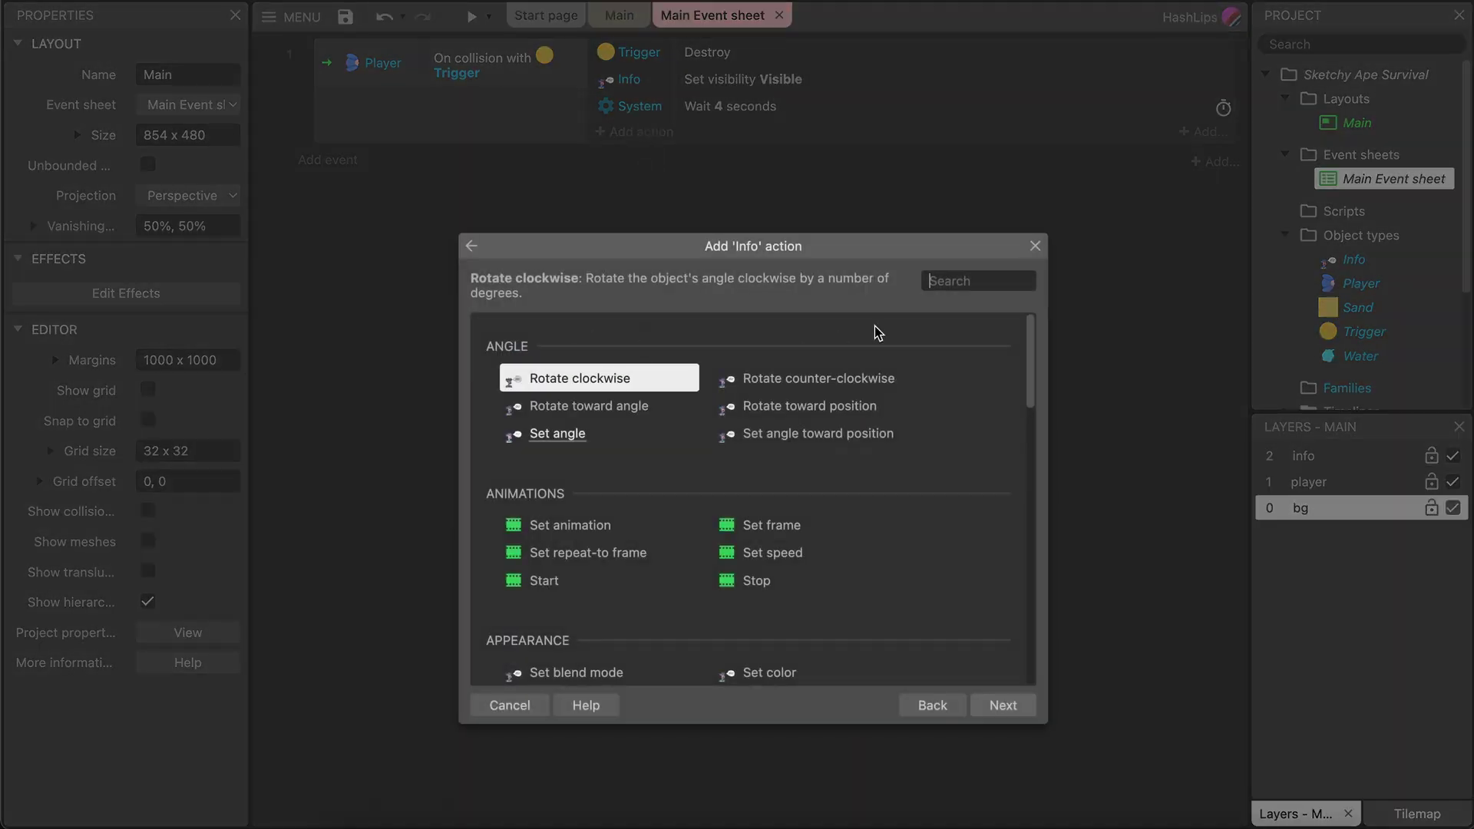
{"action": "type", "text": "des"}
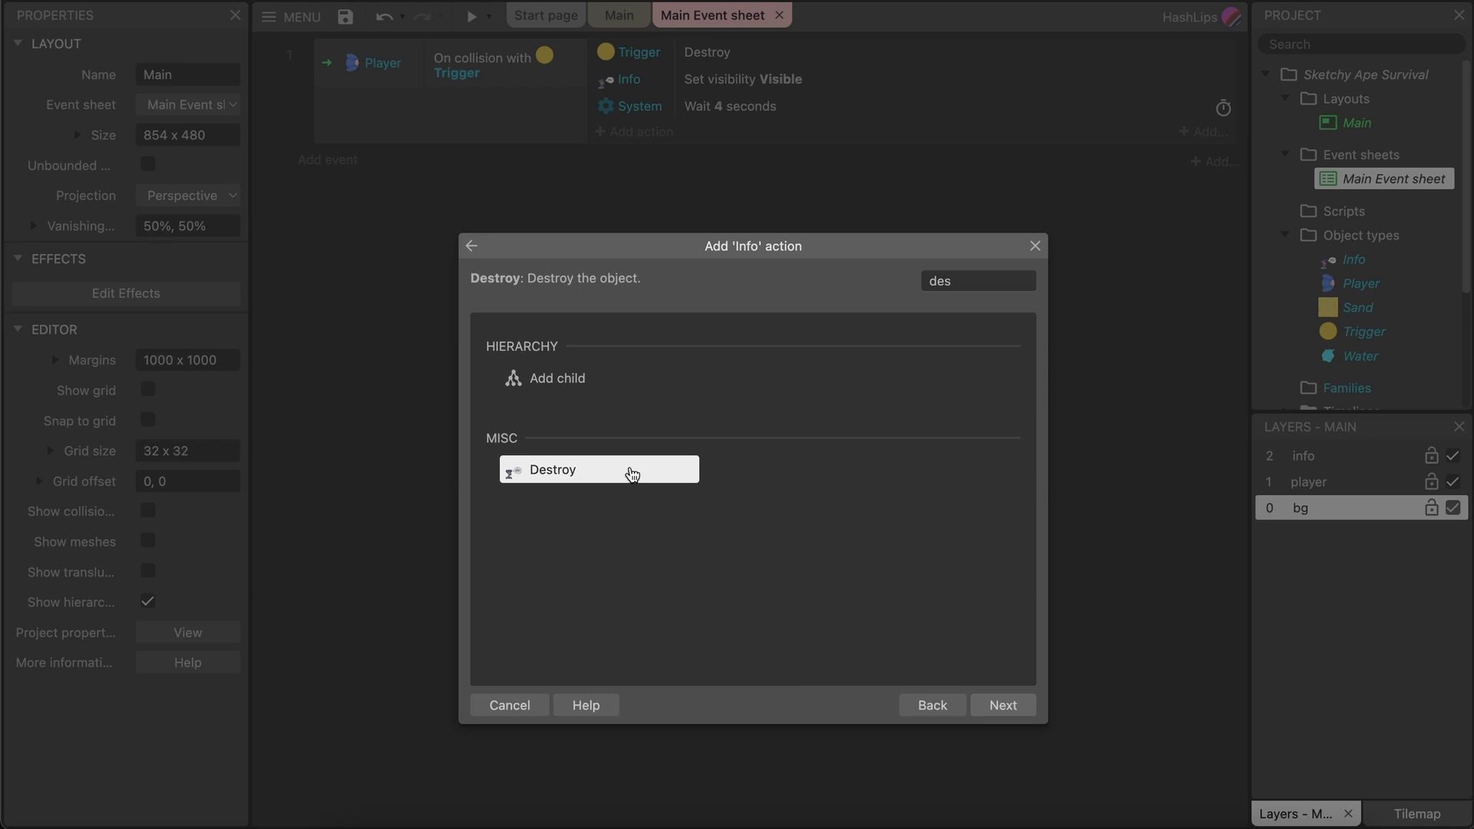
{"action": "double_click", "coordinate": [630, 470]}
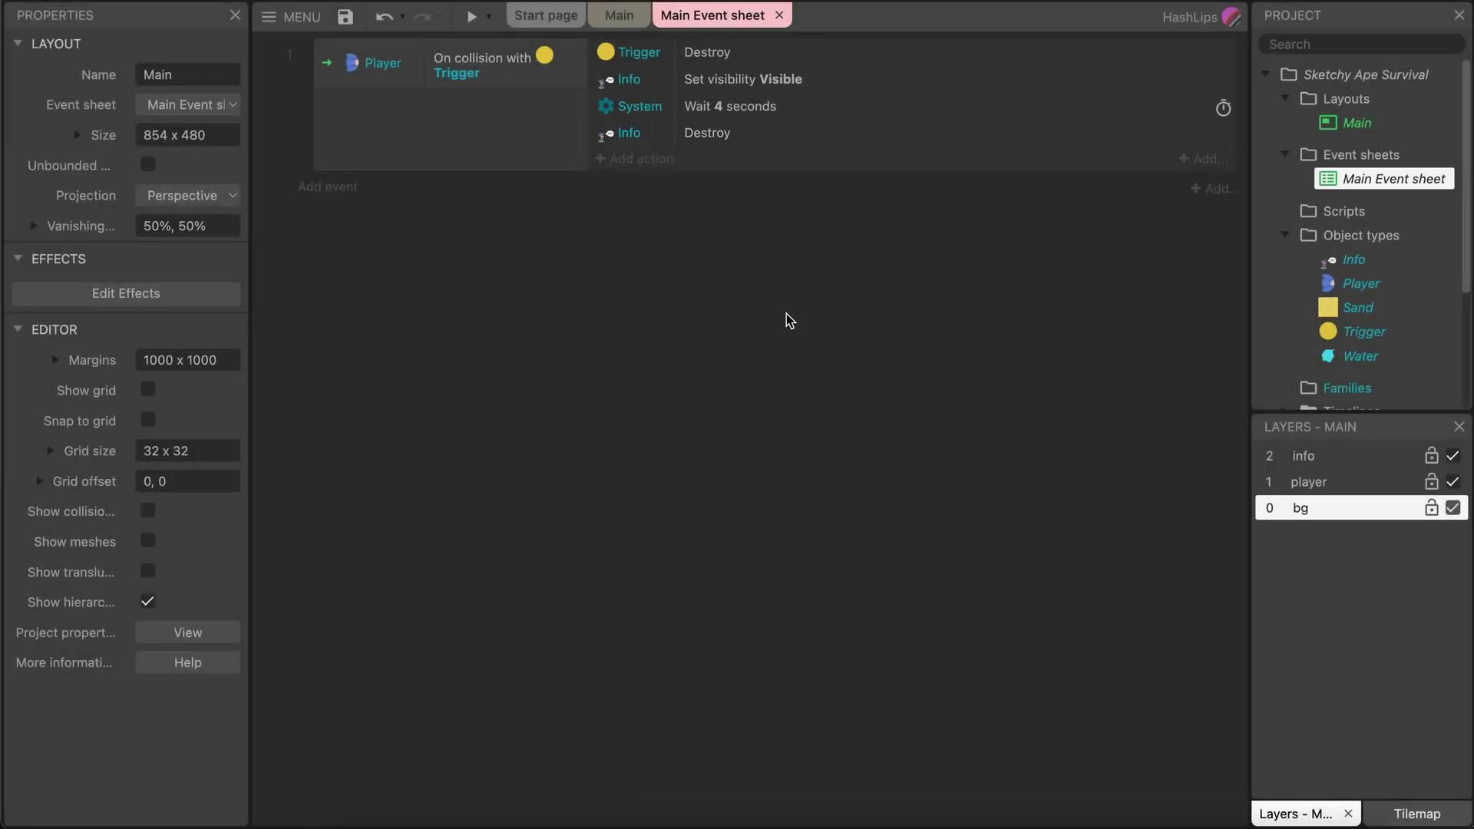
Preview the Main layout, walk the player around and into the Trigger circle to test the collision event, and close the preview.
{"action": "left_click", "coordinate": [617, 16]}
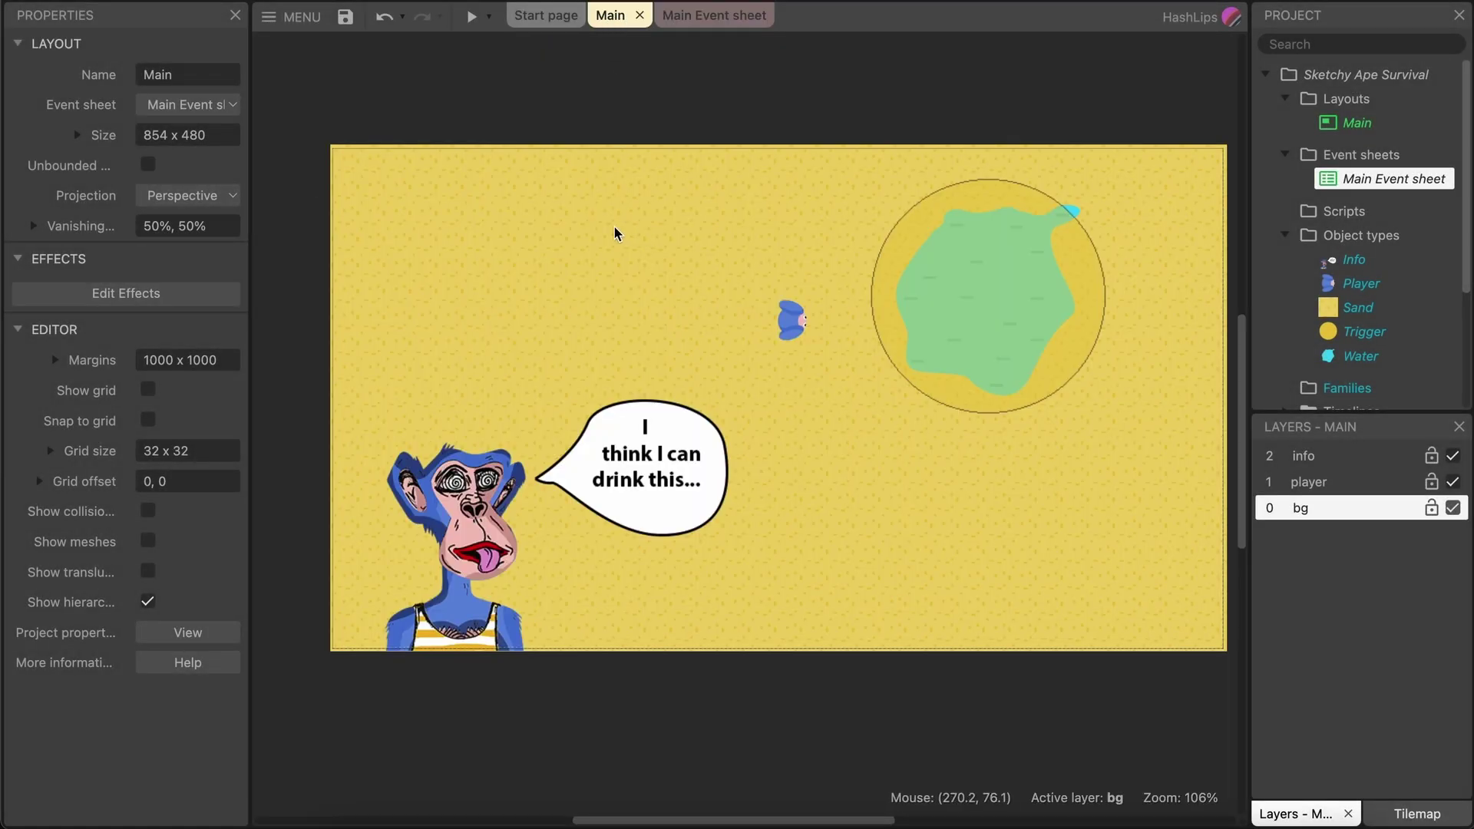
{"action": "left_click", "coordinate": [471, 16]}
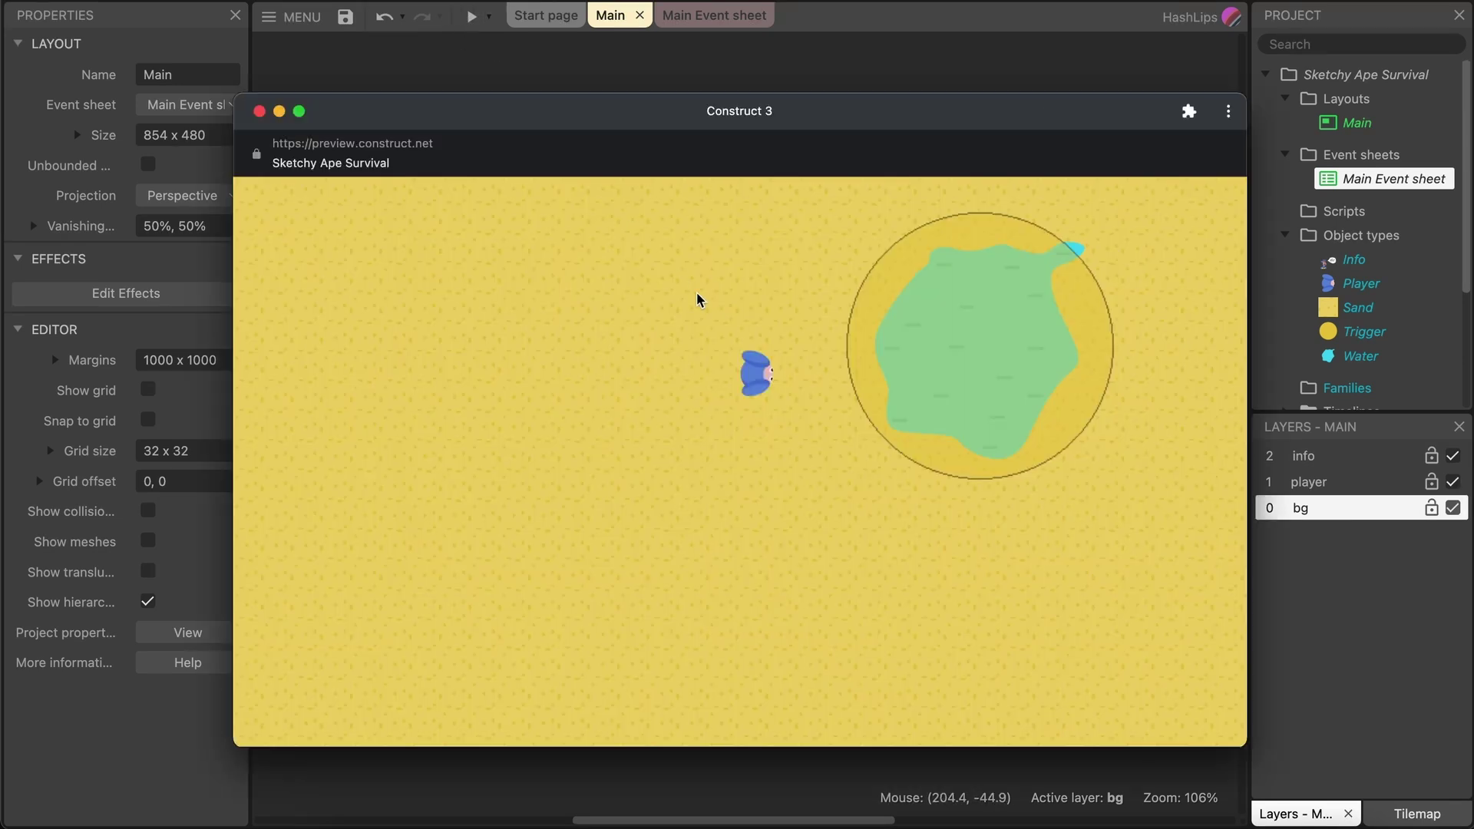
{"action": "key", "text": "Left"}
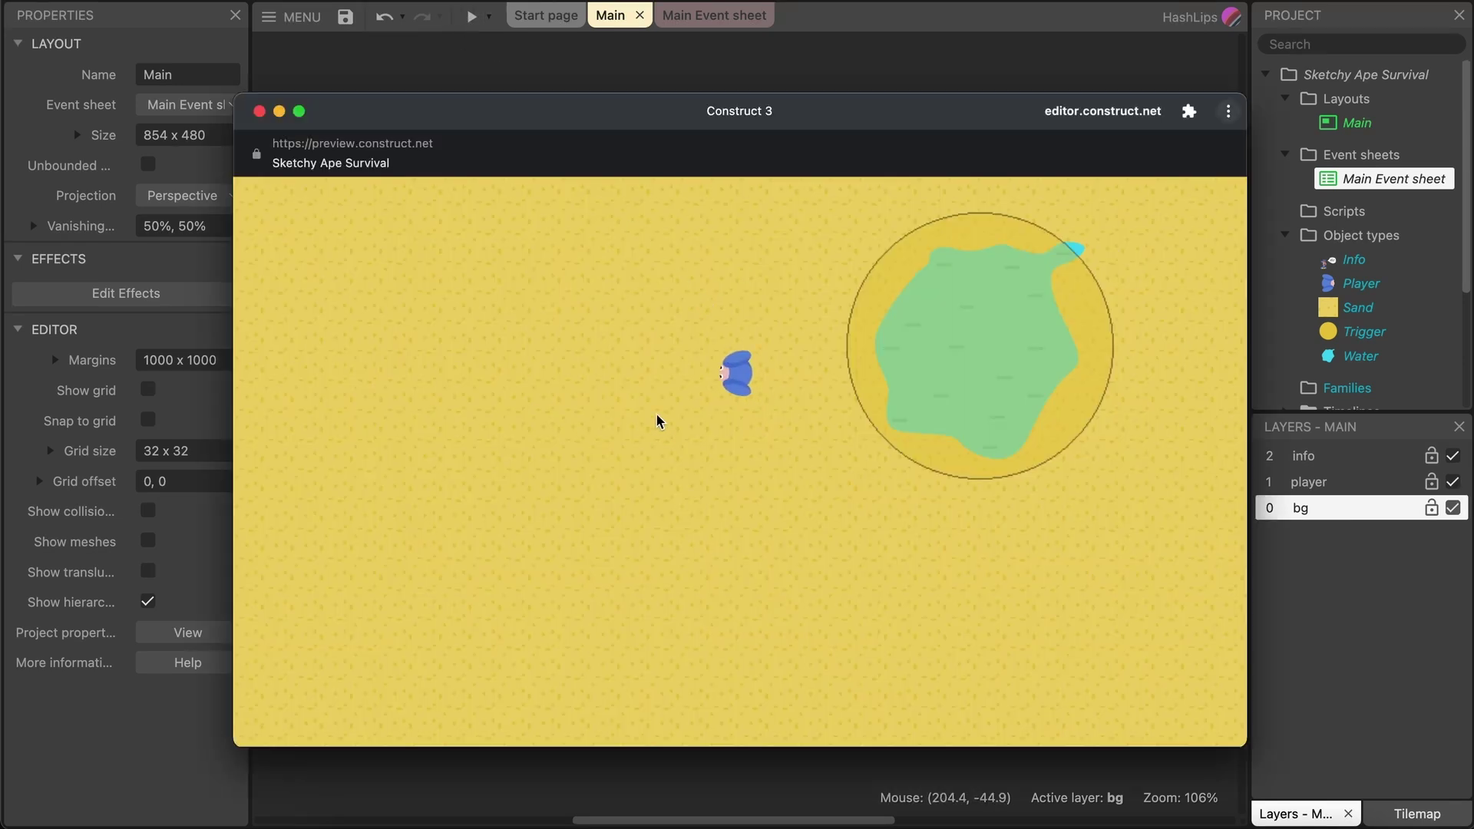
{"action": "key", "text": "Down"}
{"action": "key", "text": "Right"}
{"action": "key", "text": "Up"}
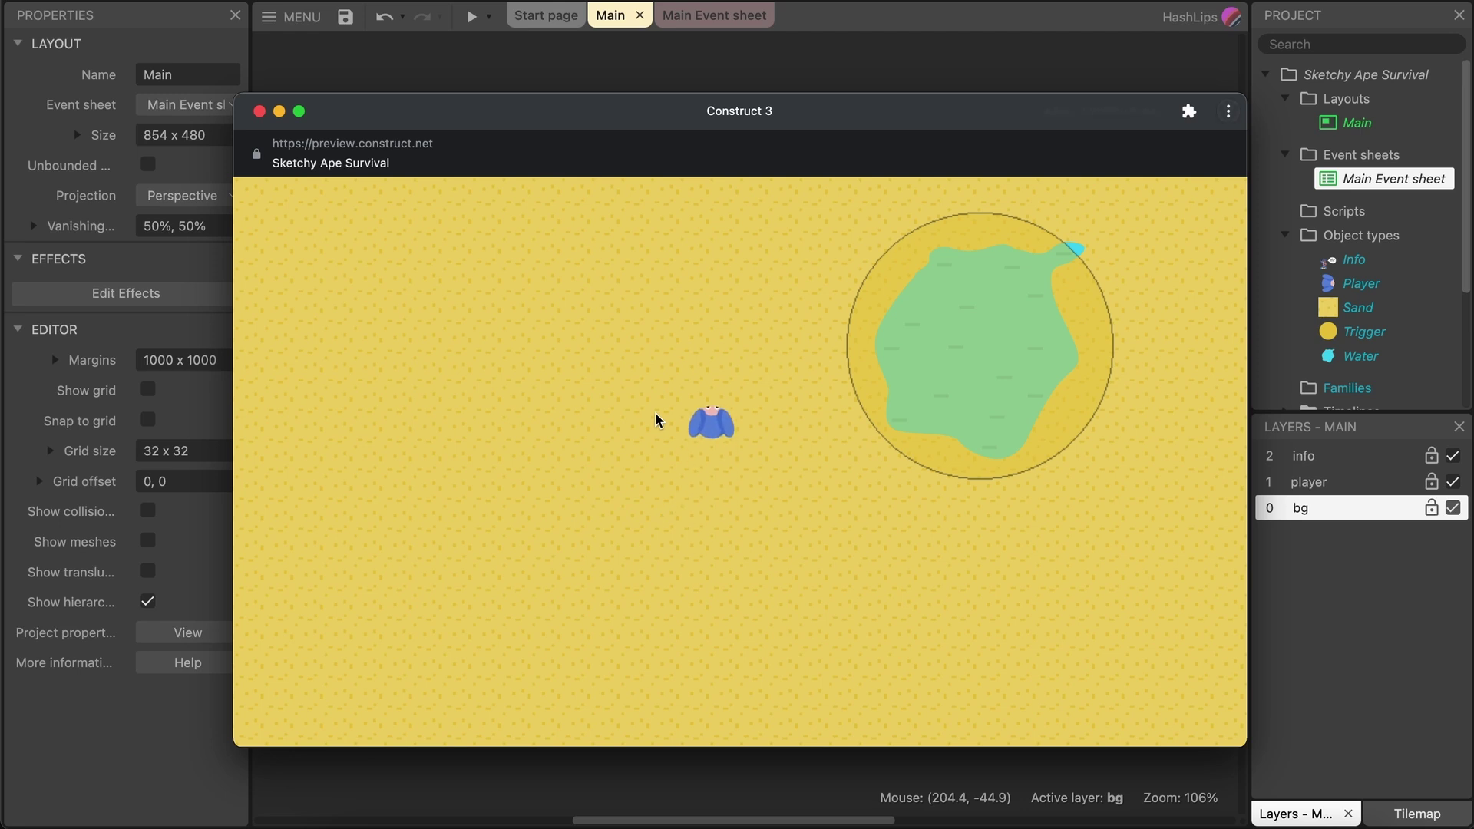
{"action": "key", "text": "Left"}
{"action": "key", "text": "Down"}
{"action": "key", "text": "Right"}
{"action": "key", "text": "Up"}
{"action": "key", "text": "Right"}
{"action": "key", "text": "Right"}
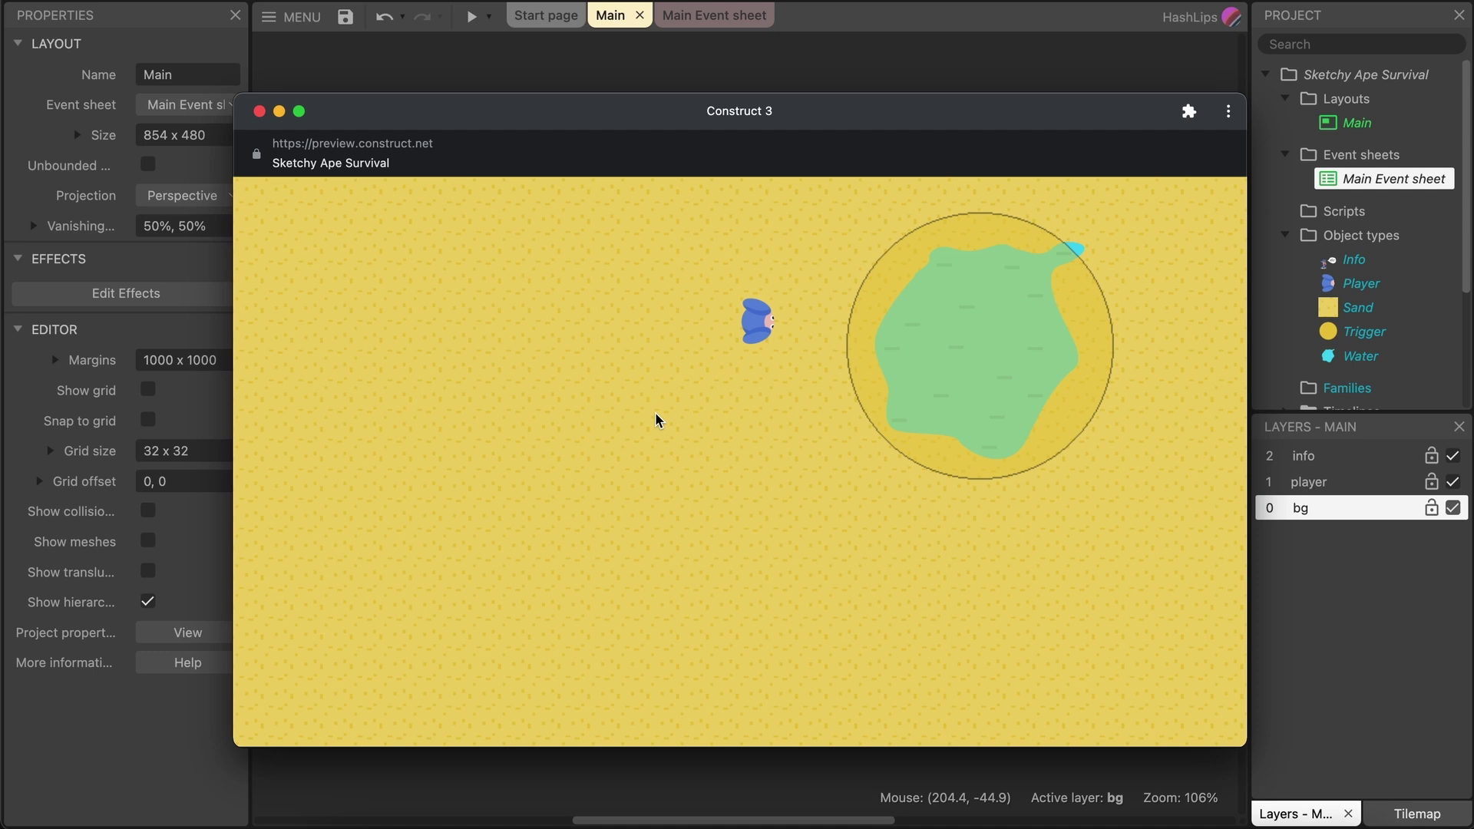
{"action": "key", "text": "Left"}
{"action": "key", "text": "Up"}
{"action": "key", "text": "Right"}
{"action": "key", "text": "Right"}
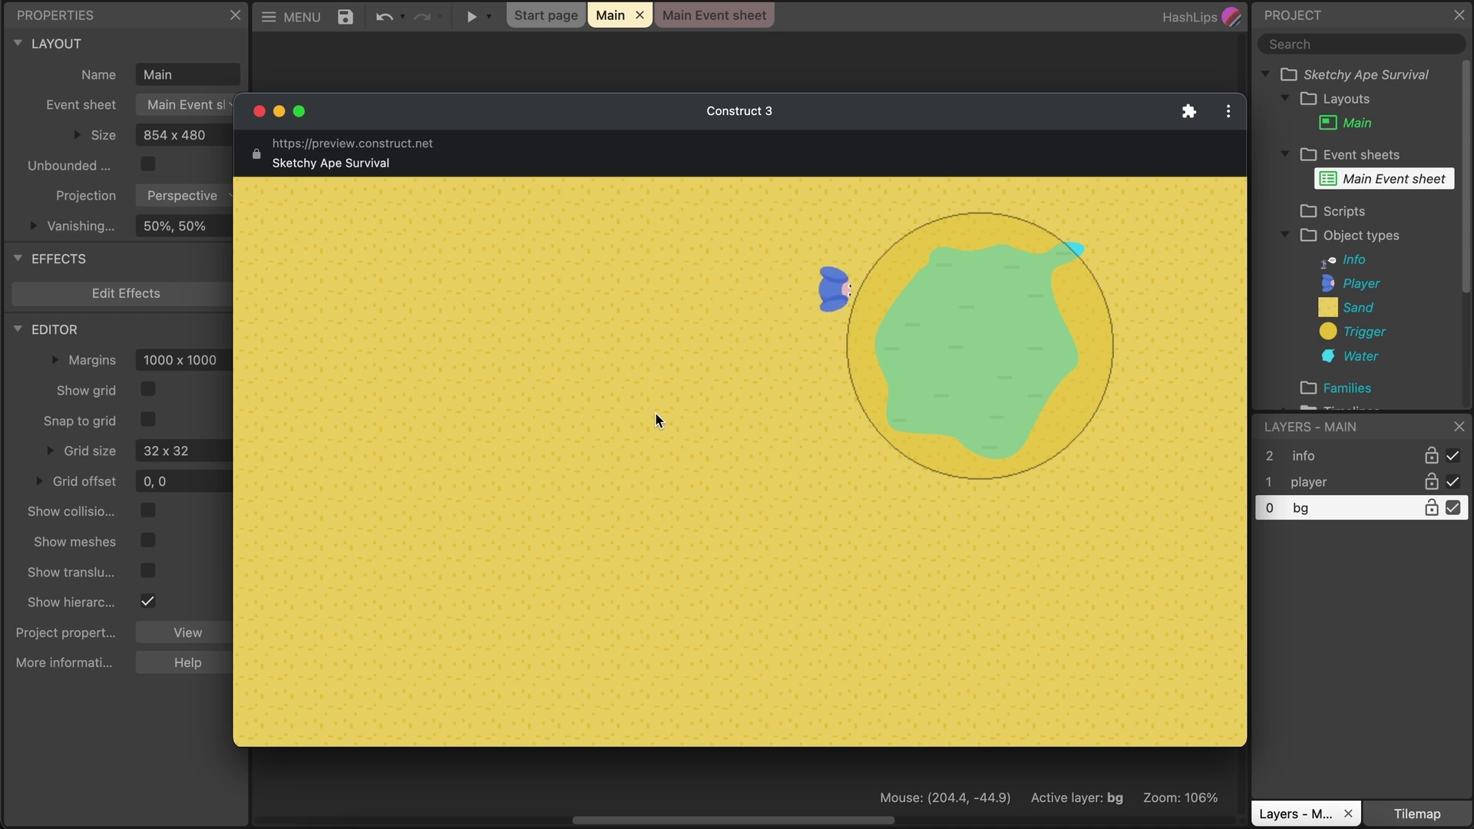
{"action": "key", "text": "Left"}
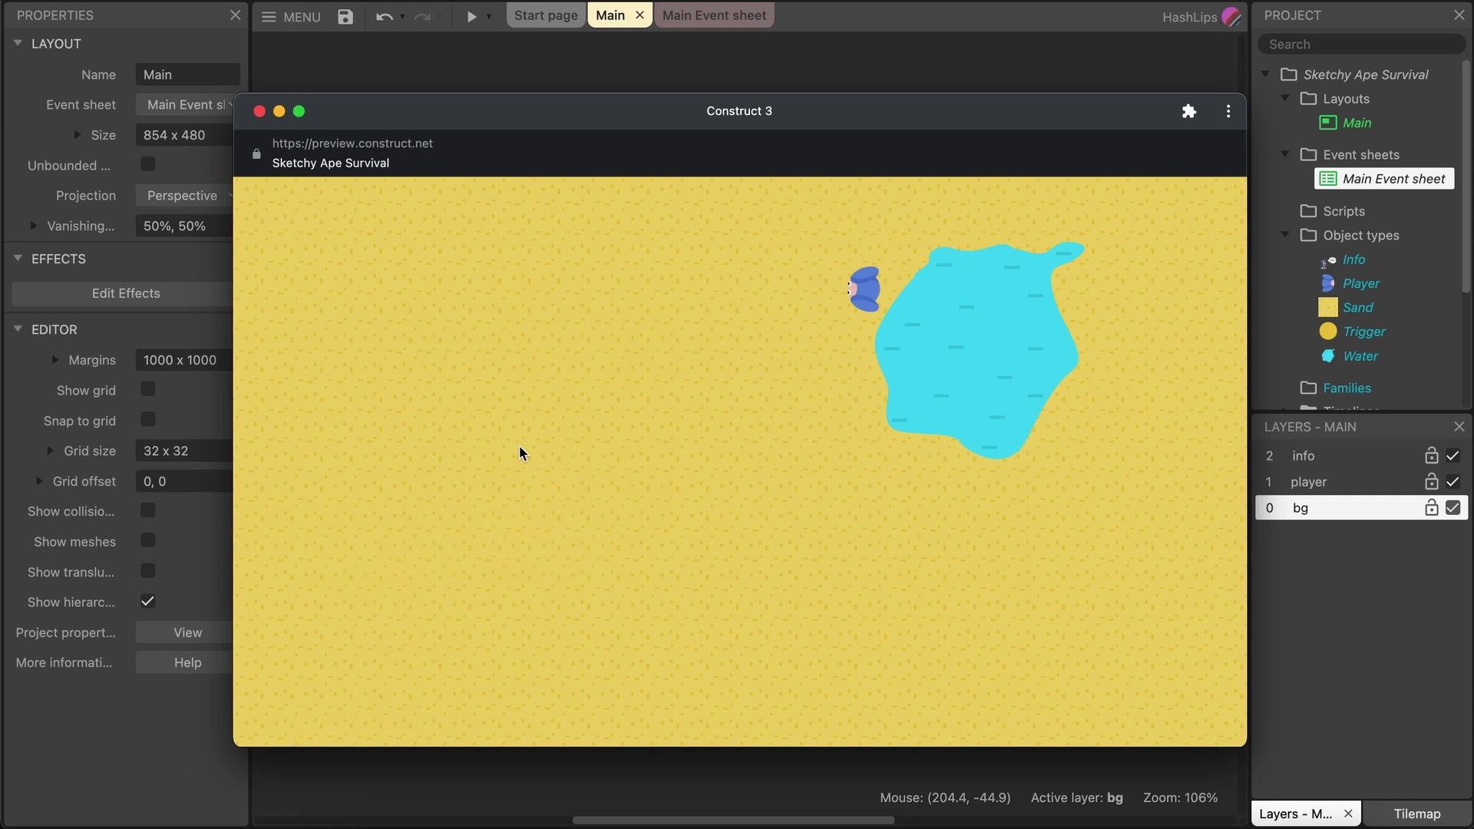
{"action": "left_click", "coordinate": [591, 487]}
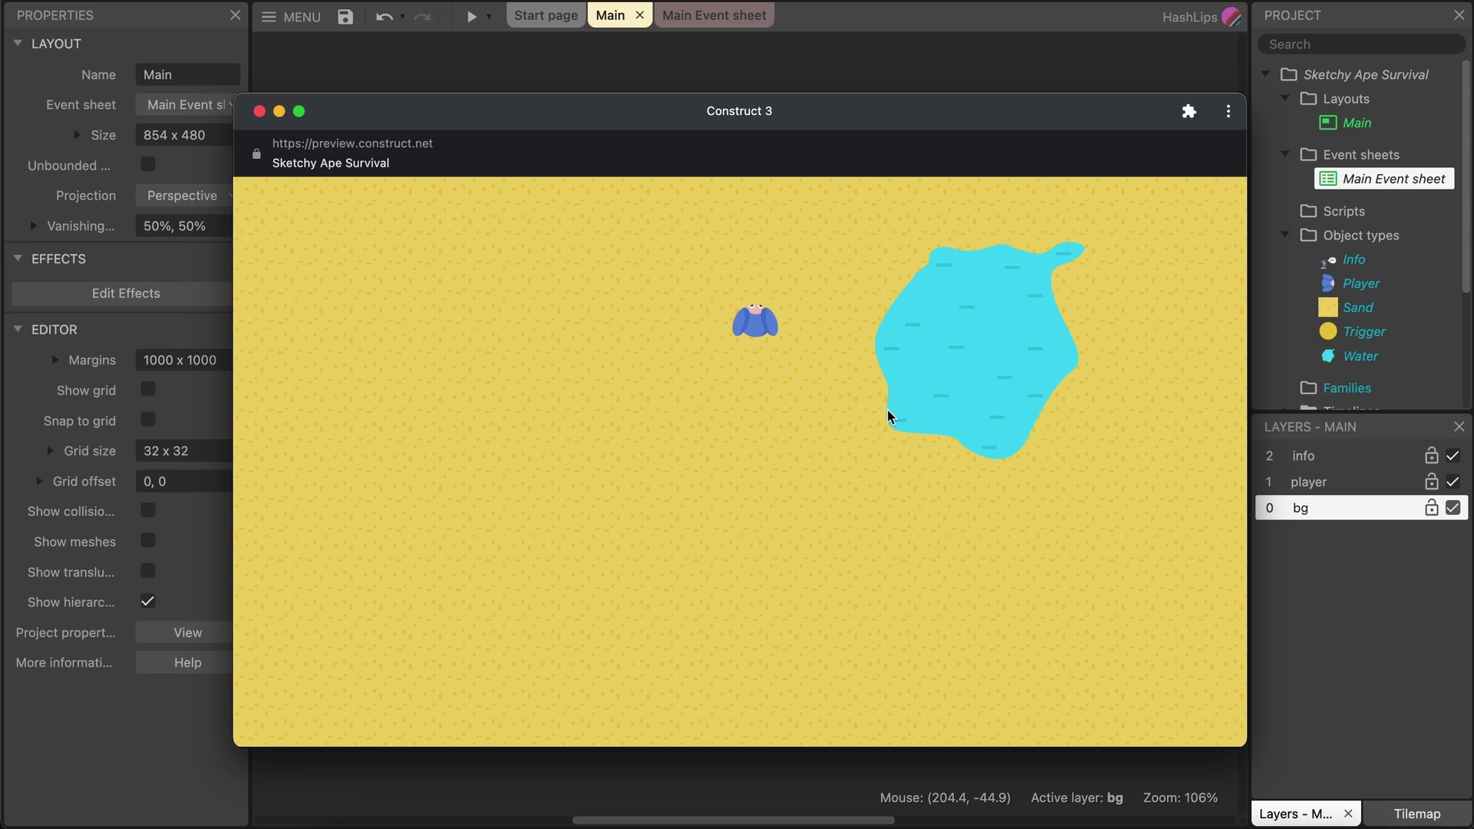
{"action": "key", "text": "super+w"}
Move the Trigger circle off part of the water and delete the Solid behavior from the Water object.
{"action": "left_click_drag", "start_coordinate": [957, 383], "coordinate": [894, 341]}
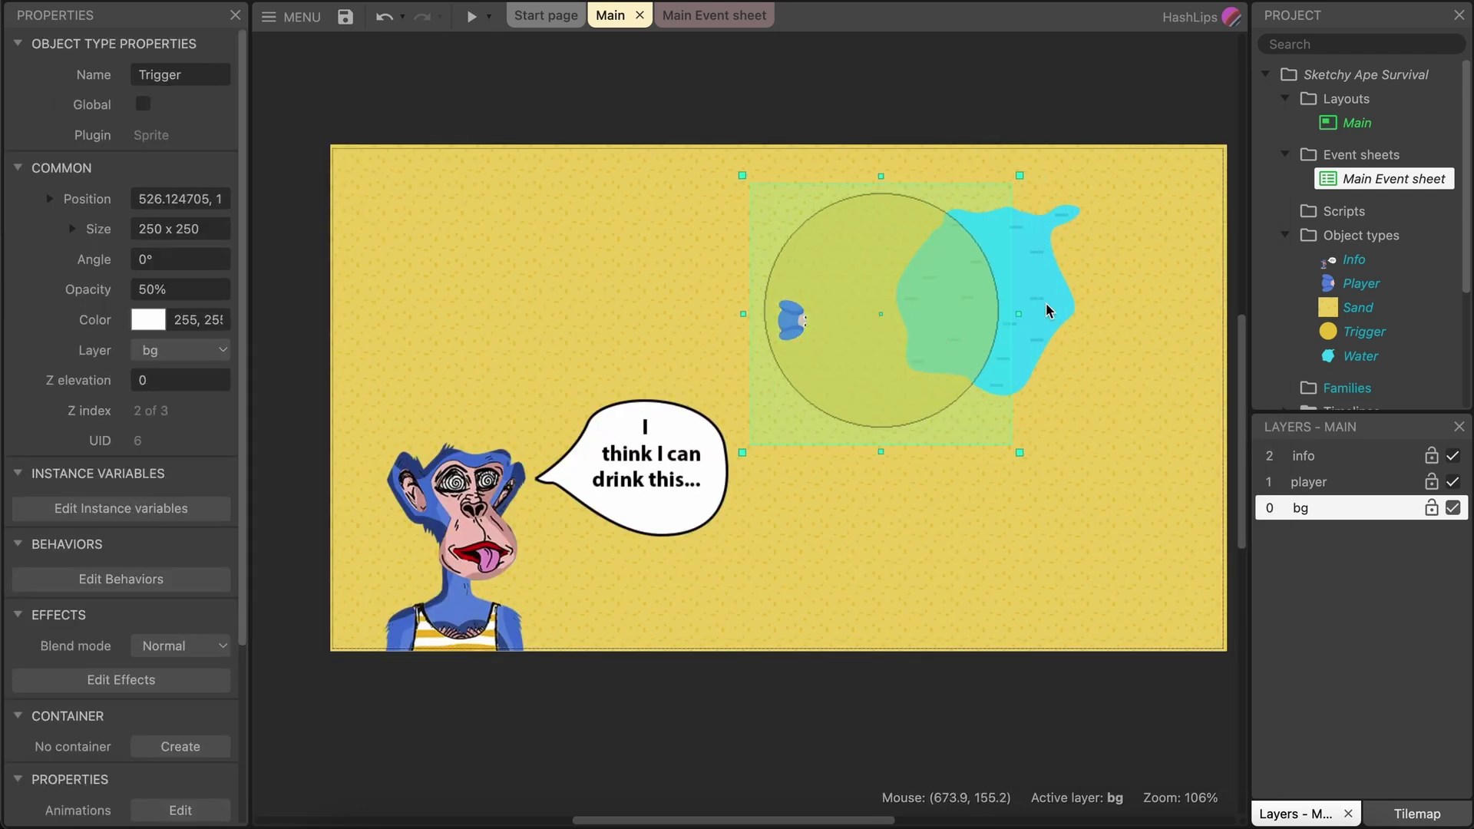
{"action": "left_click", "coordinate": [1050, 301]}
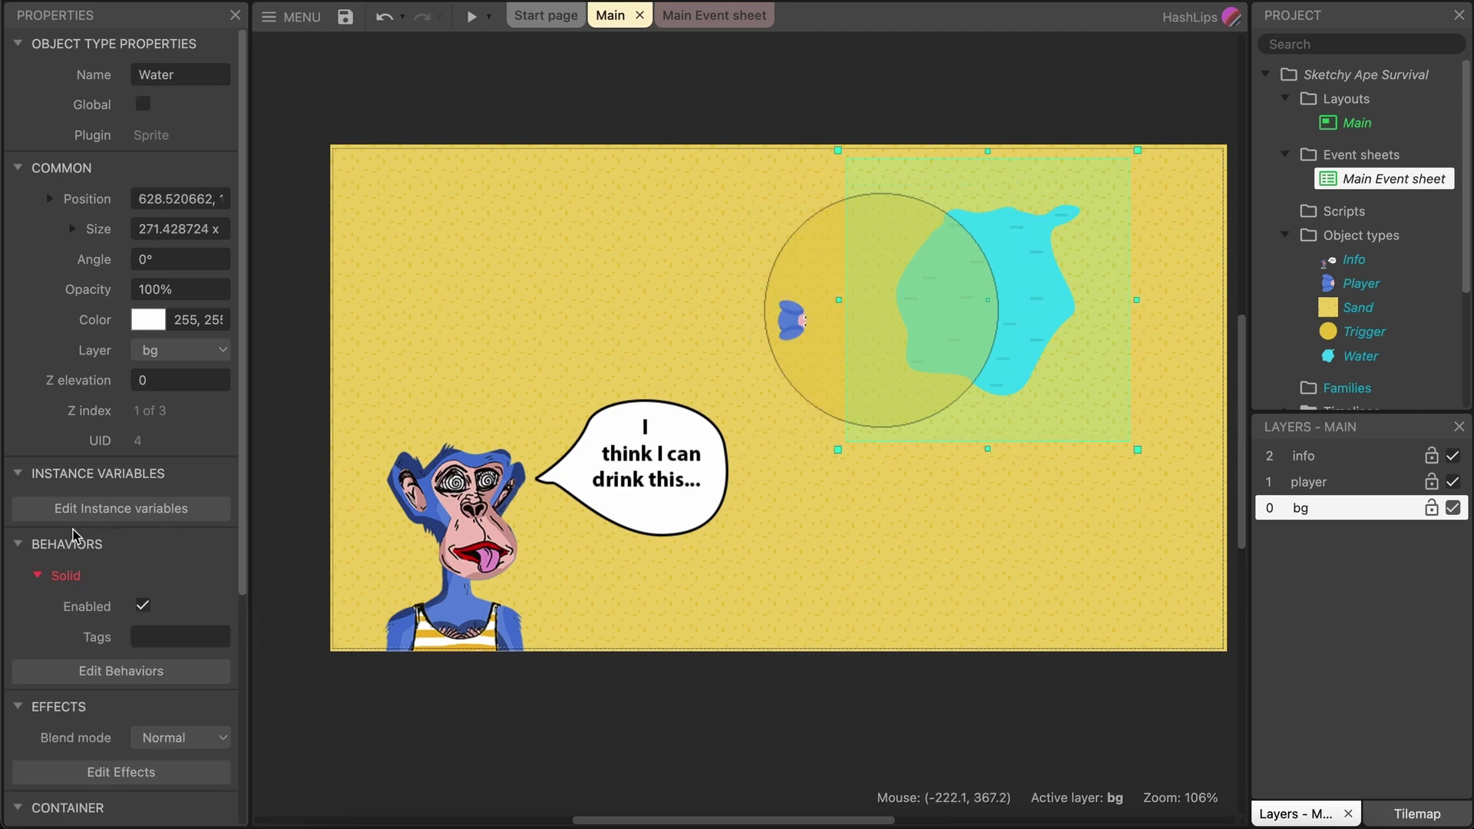
{"action": "scroll", "coordinate": [72, 525], "scroll_direction": "down", "scroll_amount": 5}
{"action": "scroll", "coordinate": [81, 519], "scroll_direction": "up", "scroll_amount": 1}
{"action": "scroll", "coordinate": [80, 519], "scroll_direction": "up", "scroll_amount": 1}
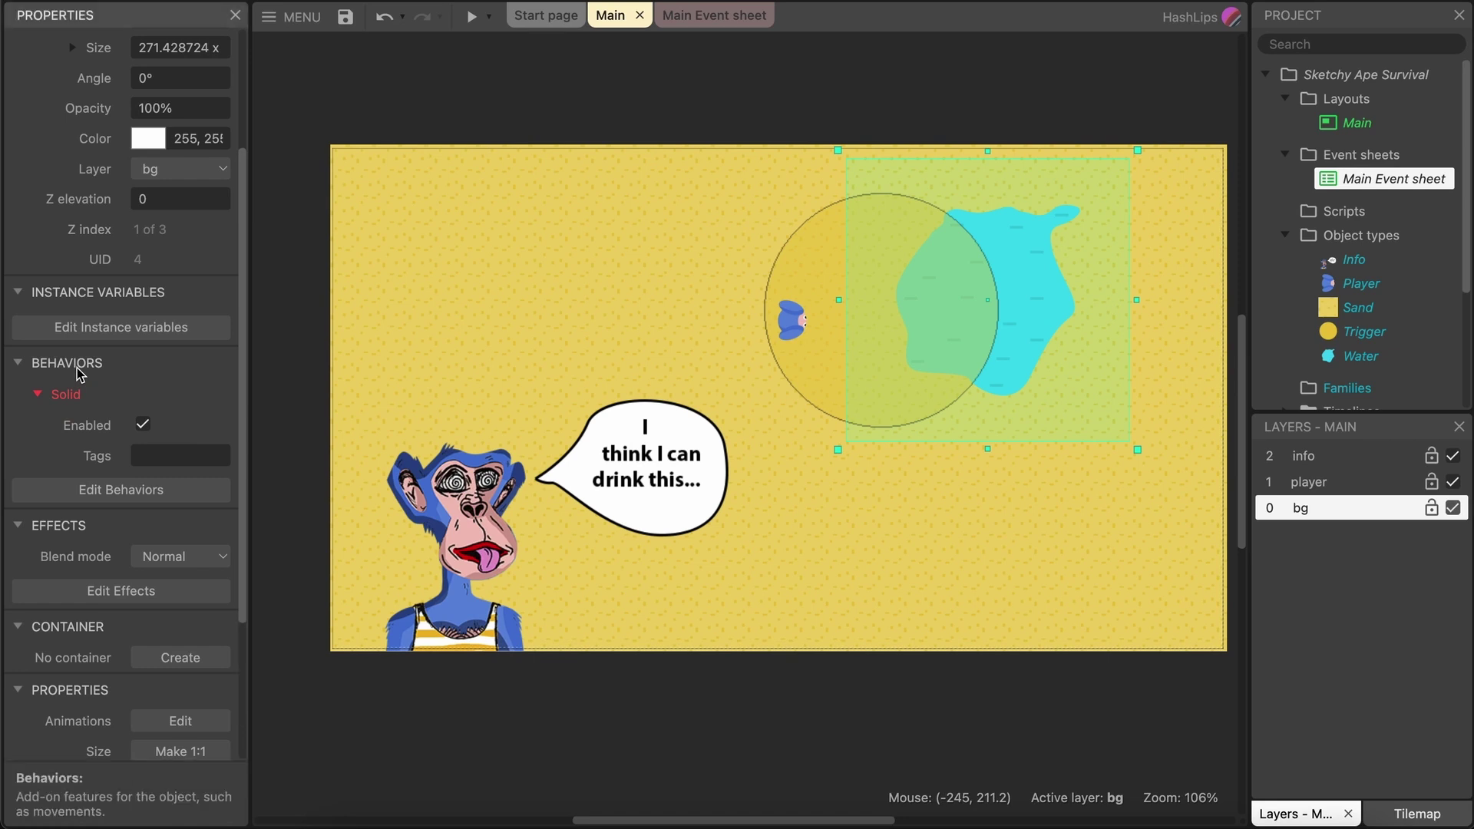
{"action": "left_click", "coordinate": [121, 490]}
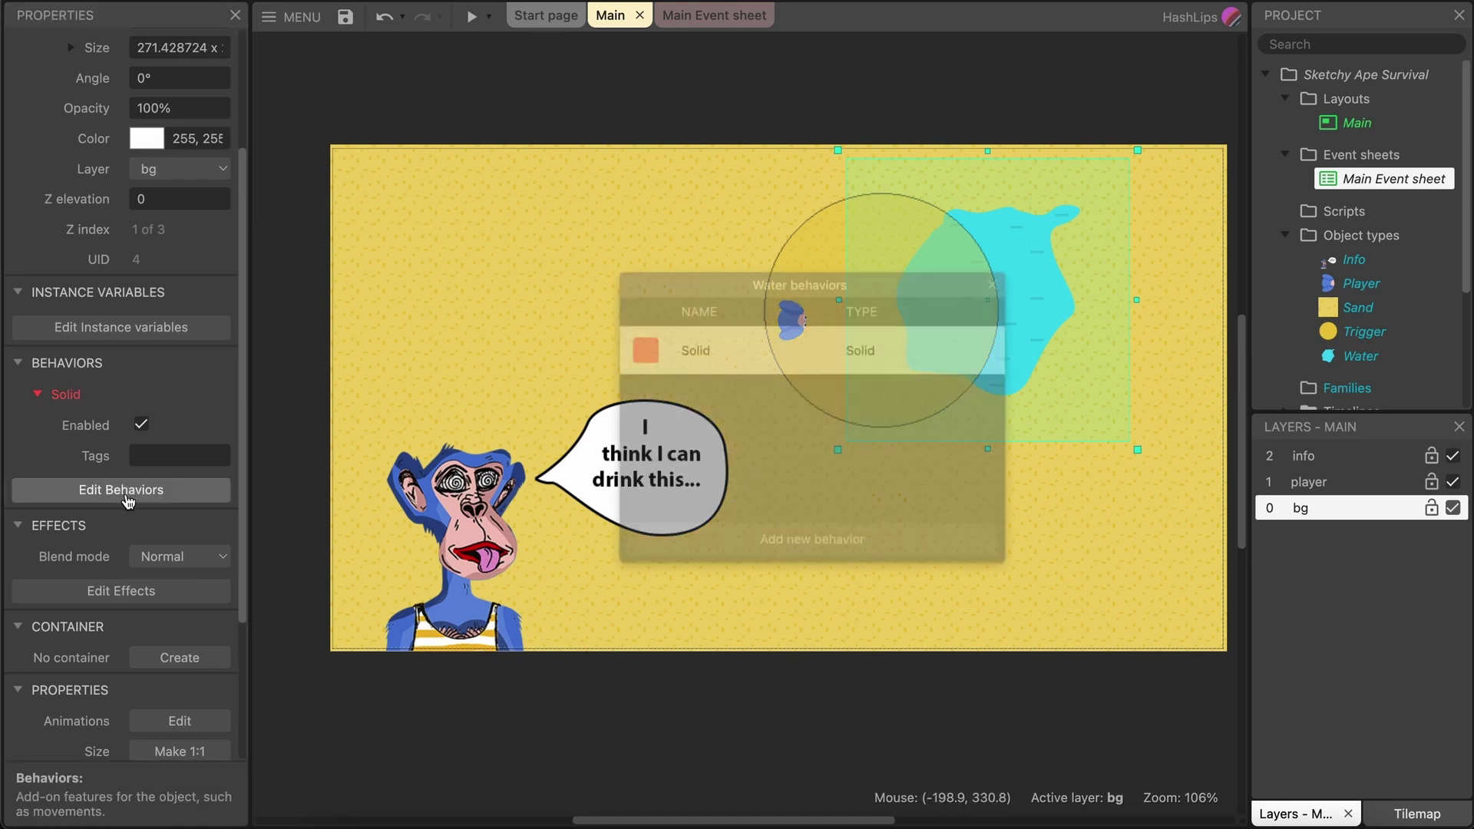
{"action": "right_click", "coordinate": [737, 354]}
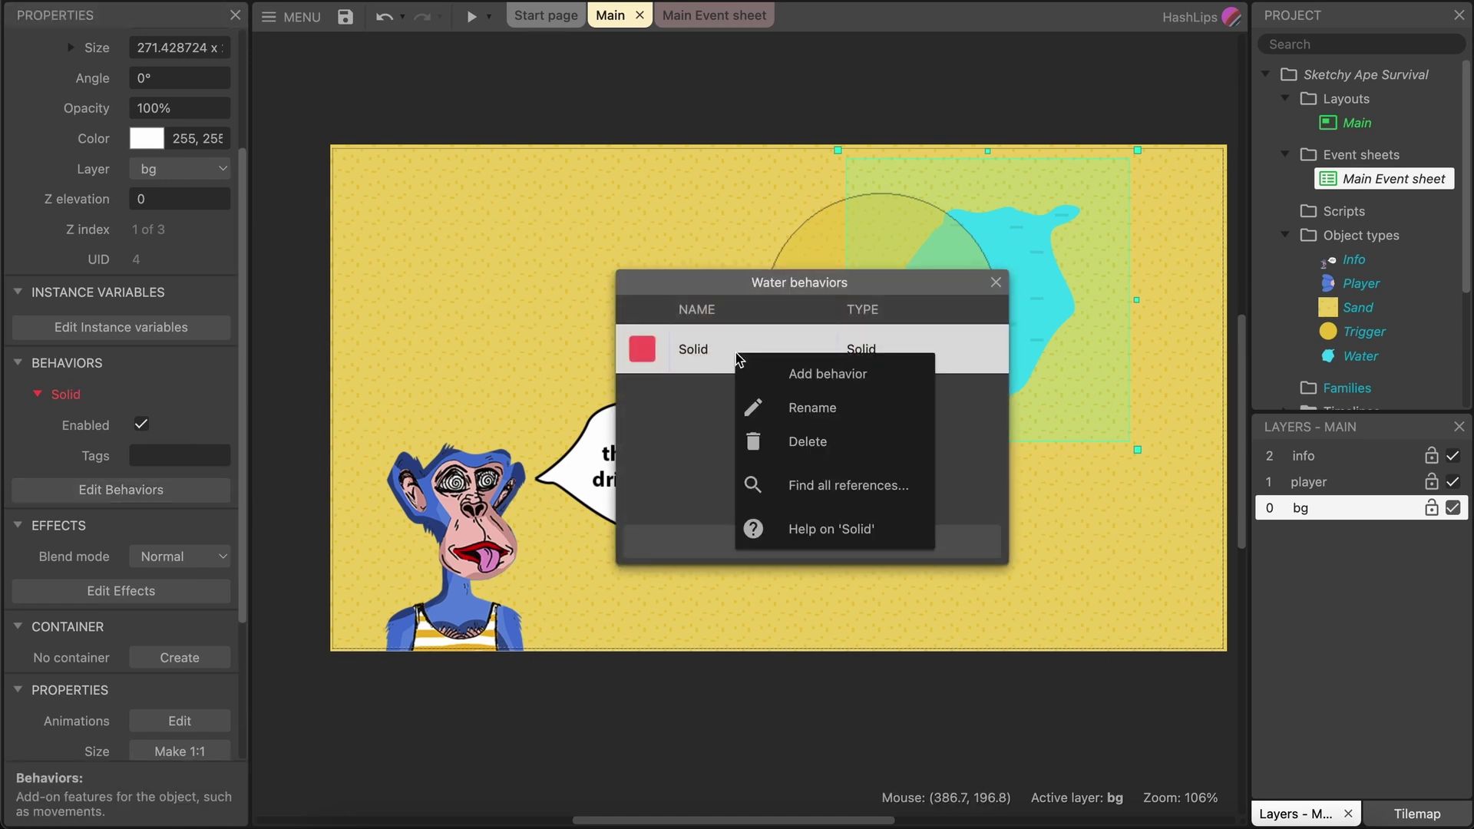
{"action": "left_click", "coordinate": [820, 443]}
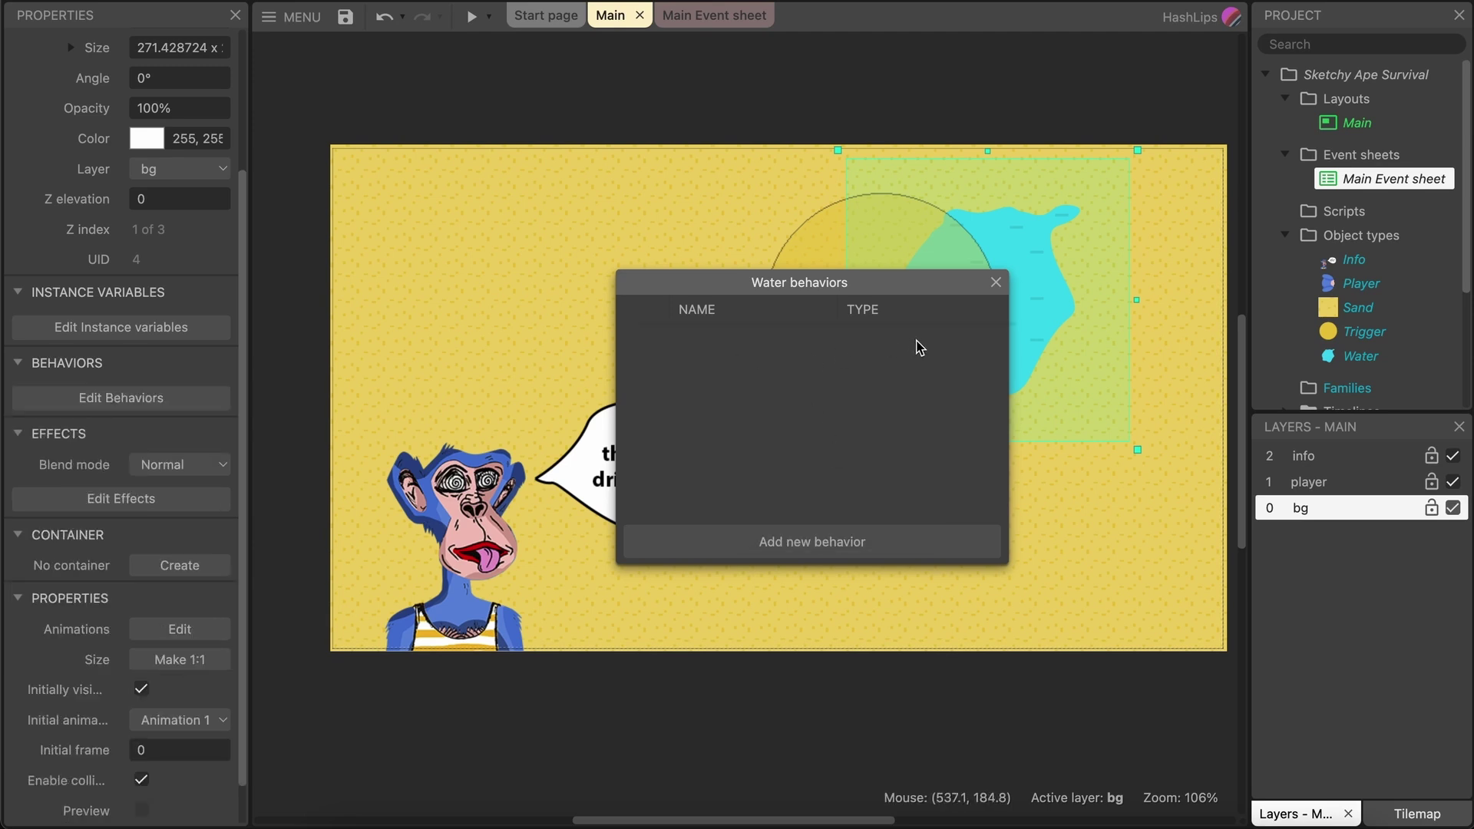
{"action": "left_click", "coordinate": [996, 281]}
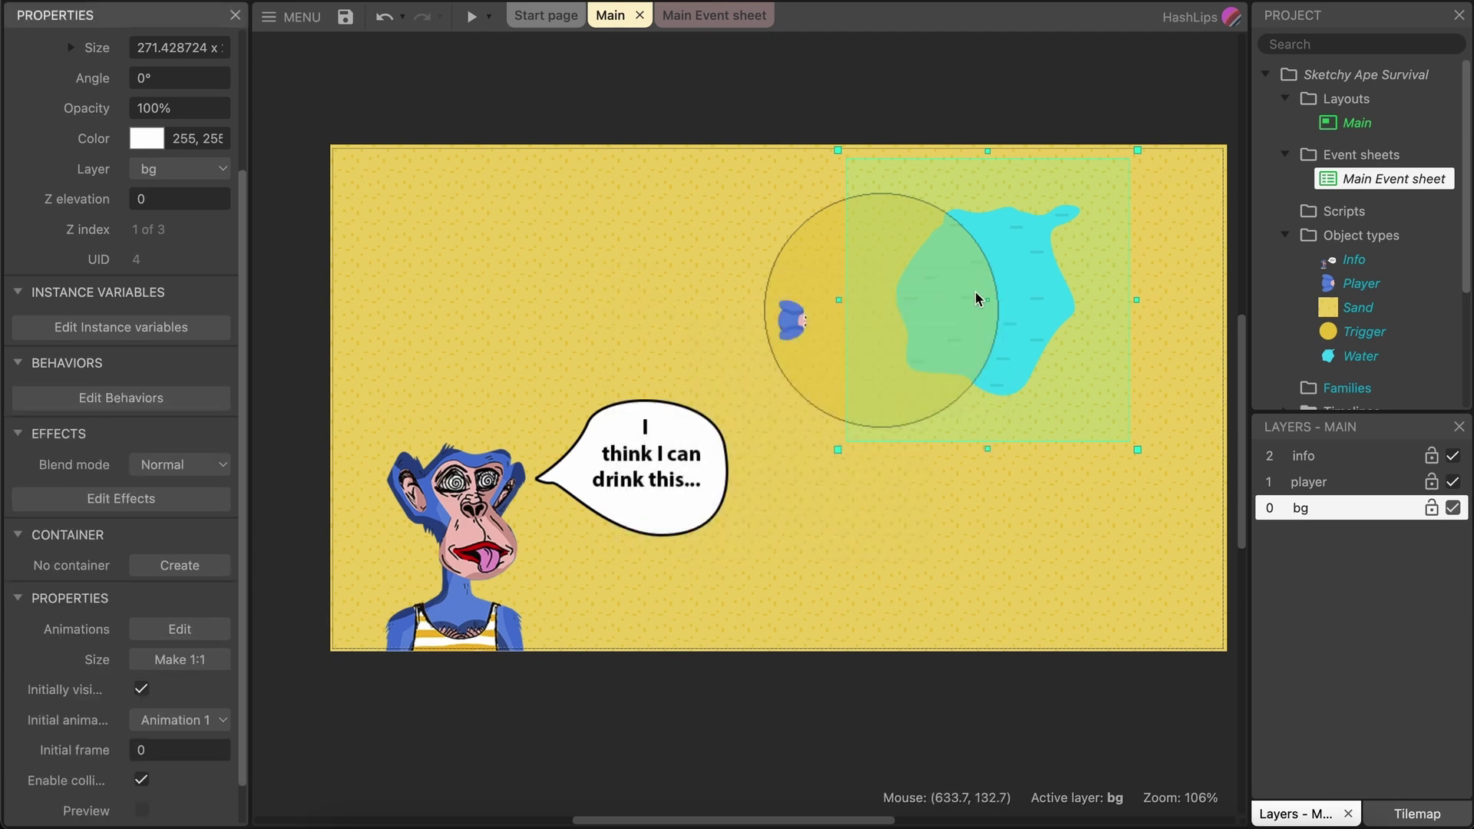
Move the Trigger circle over the water and enlarge it to about 344 pixels wide so that it surrounds the whole pond.
{"action": "left_click", "coordinate": [820, 270]}
{"action": "left_click_drag", "start_coordinate": [821, 276], "coordinate": [934, 279]}
{"action": "left_click_drag", "start_coordinate": [1124, 443], "coordinate": [1102, 401]}
{"action": "left_click_drag", "start_coordinate": [1146, 461], "coordinate": [1191, 523]}
{"action": "left_click_drag", "start_coordinate": [1106, 440], "coordinate": [1090, 415]}
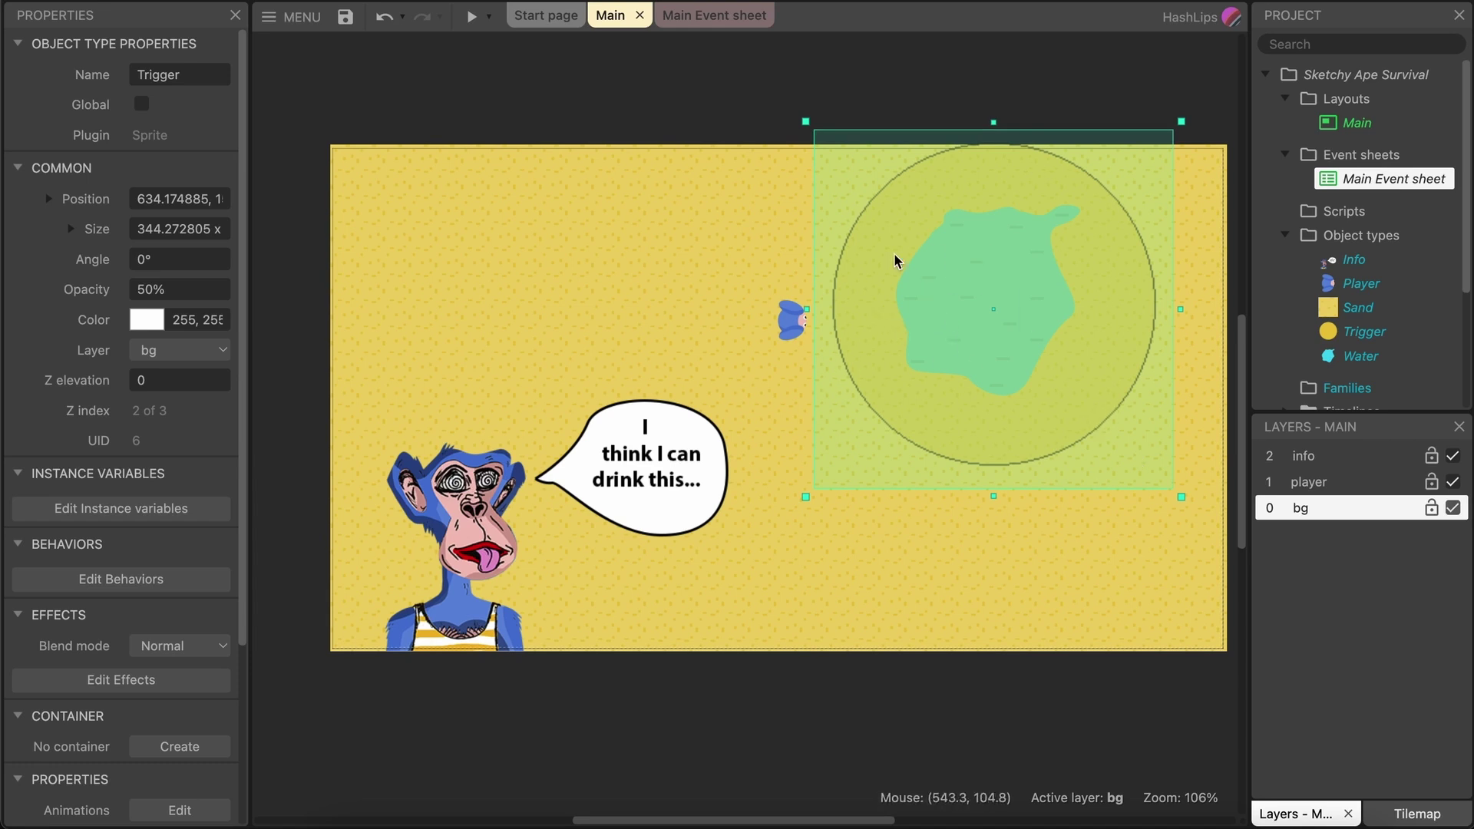
{"action": "left_click_drag", "start_coordinate": [952, 317], "coordinate": [947, 315]}
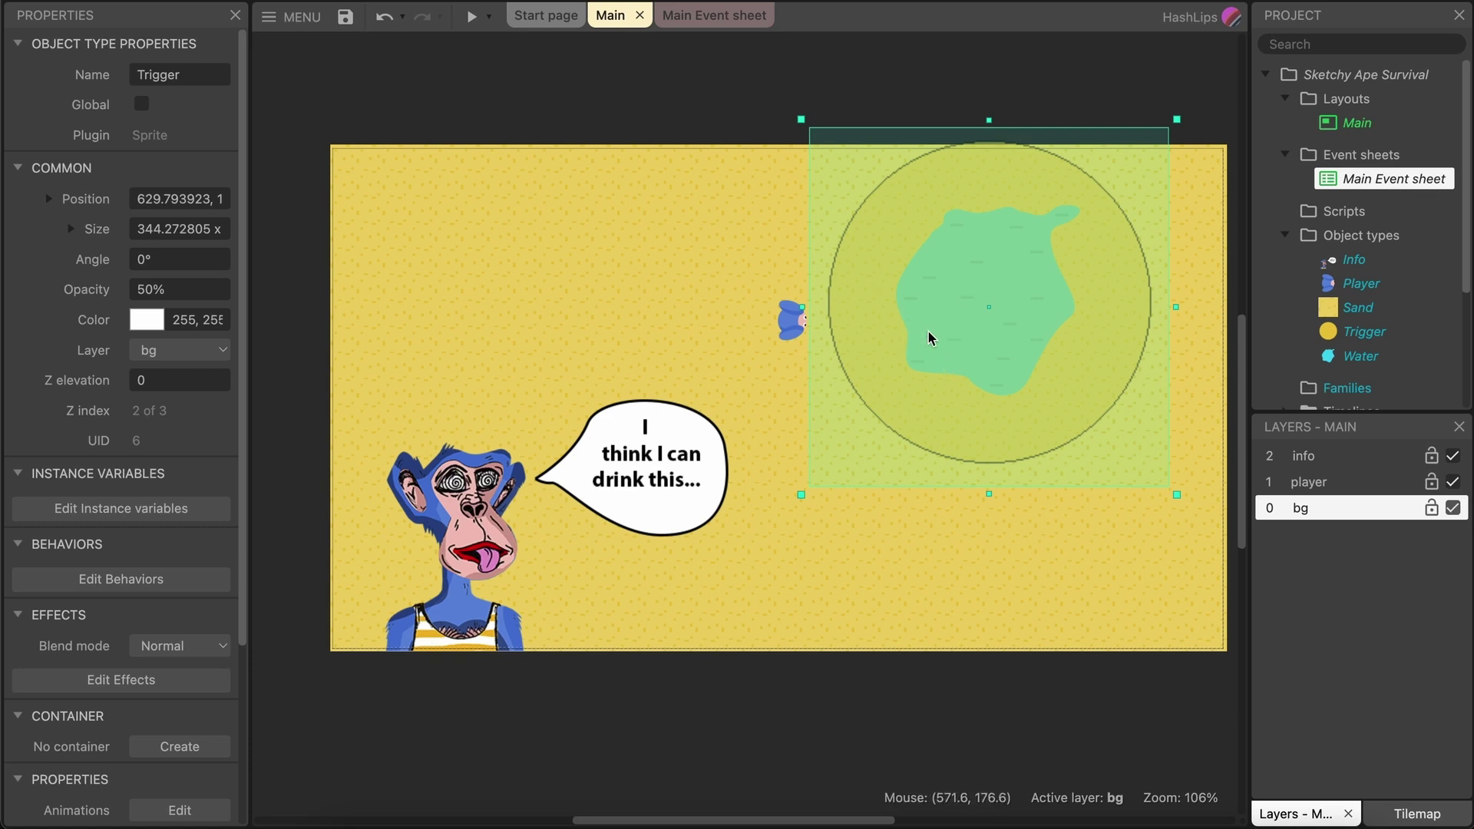
{"action": "left_click_drag", "start_coordinate": [960, 343], "coordinate": [954, 346]}
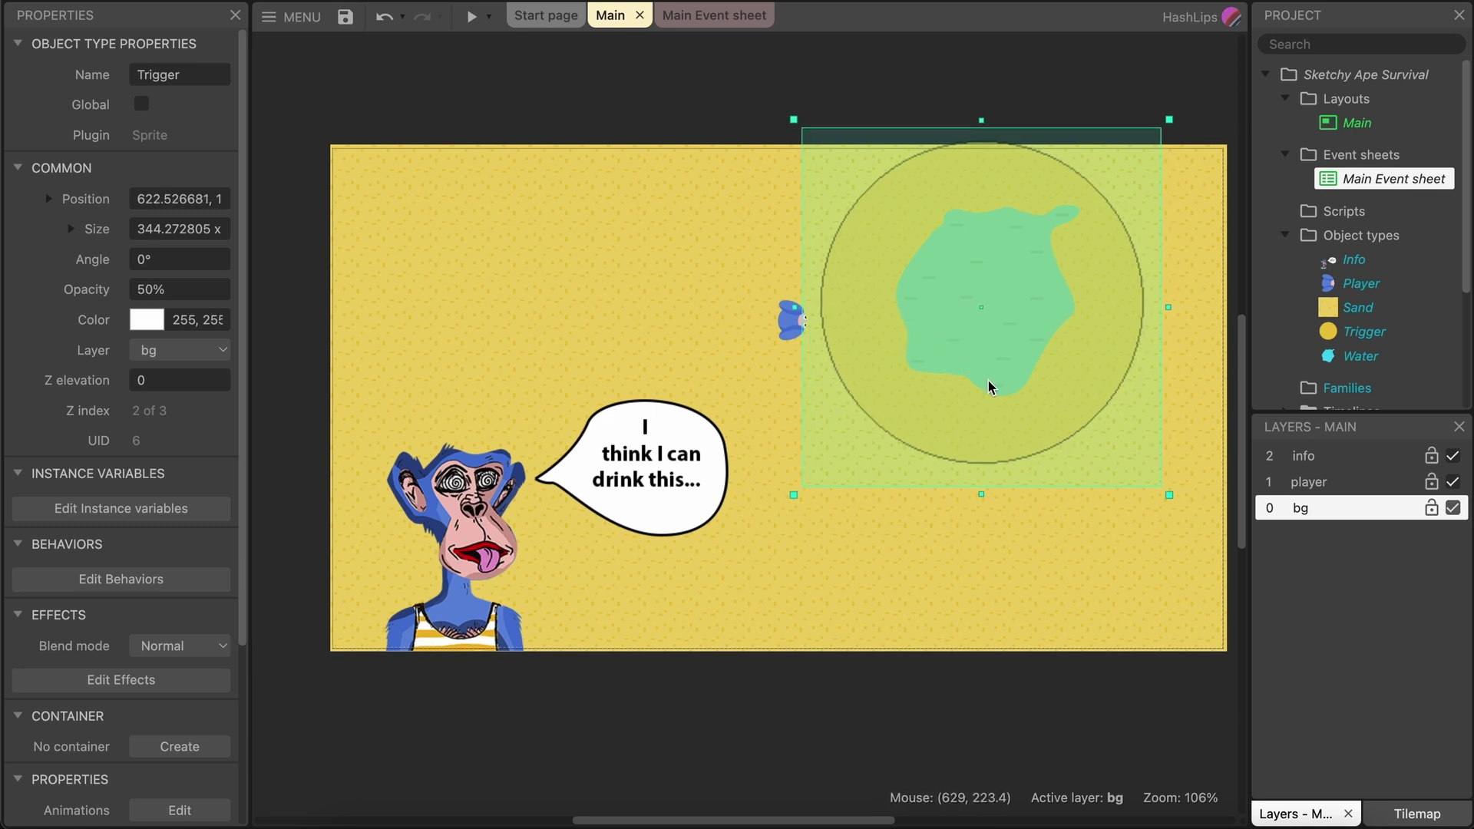
Make the Trigger initially invisible and move the Player away from it to about x 250 in the layout.
{"action": "scroll", "coordinate": [127, 562], "scroll_direction": "down", "scroll_amount": 3}
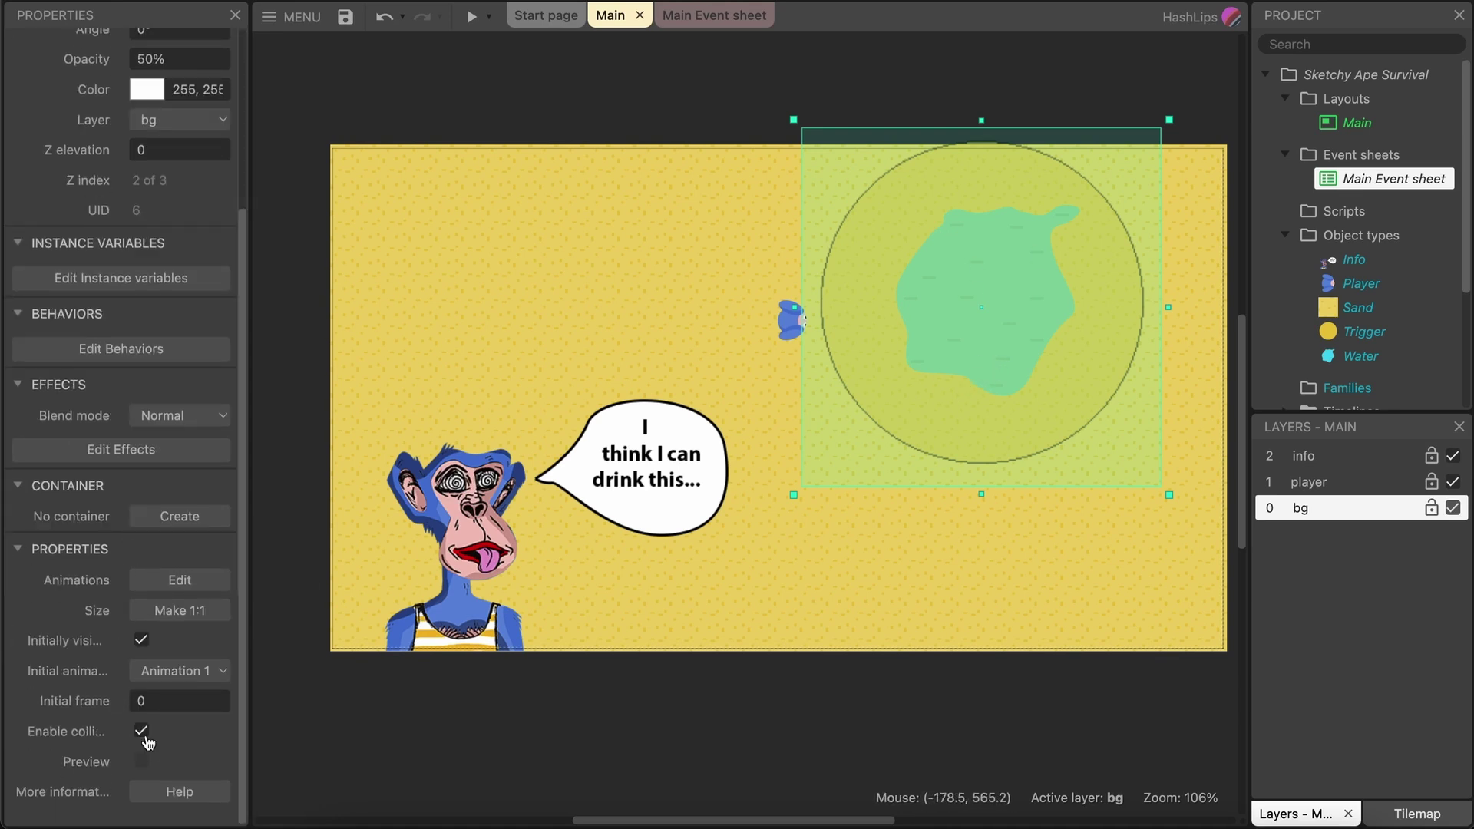
{"action": "left_click", "coordinate": [142, 641]}
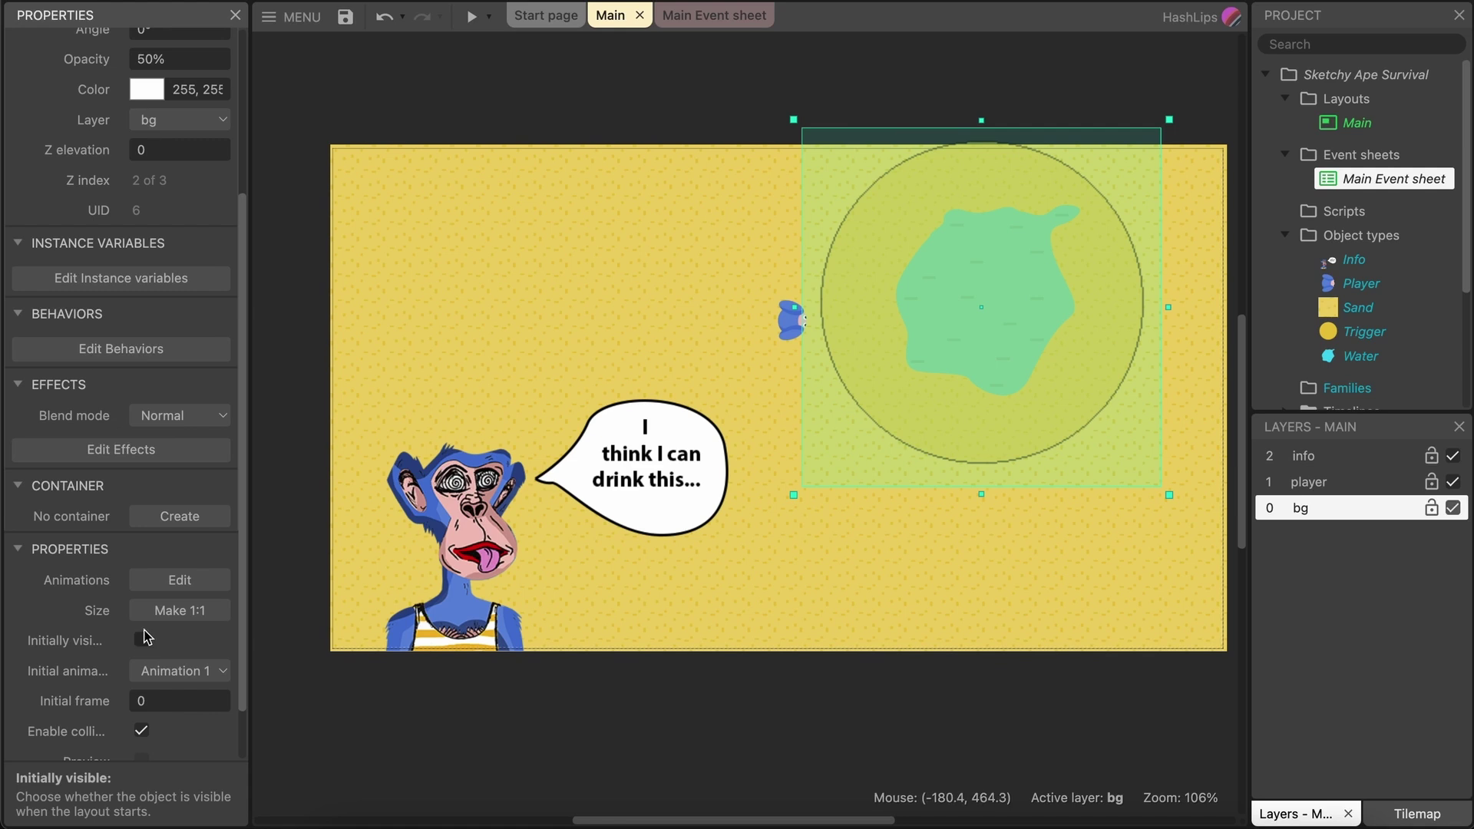
{"action": "left_click", "coordinate": [861, 586]}
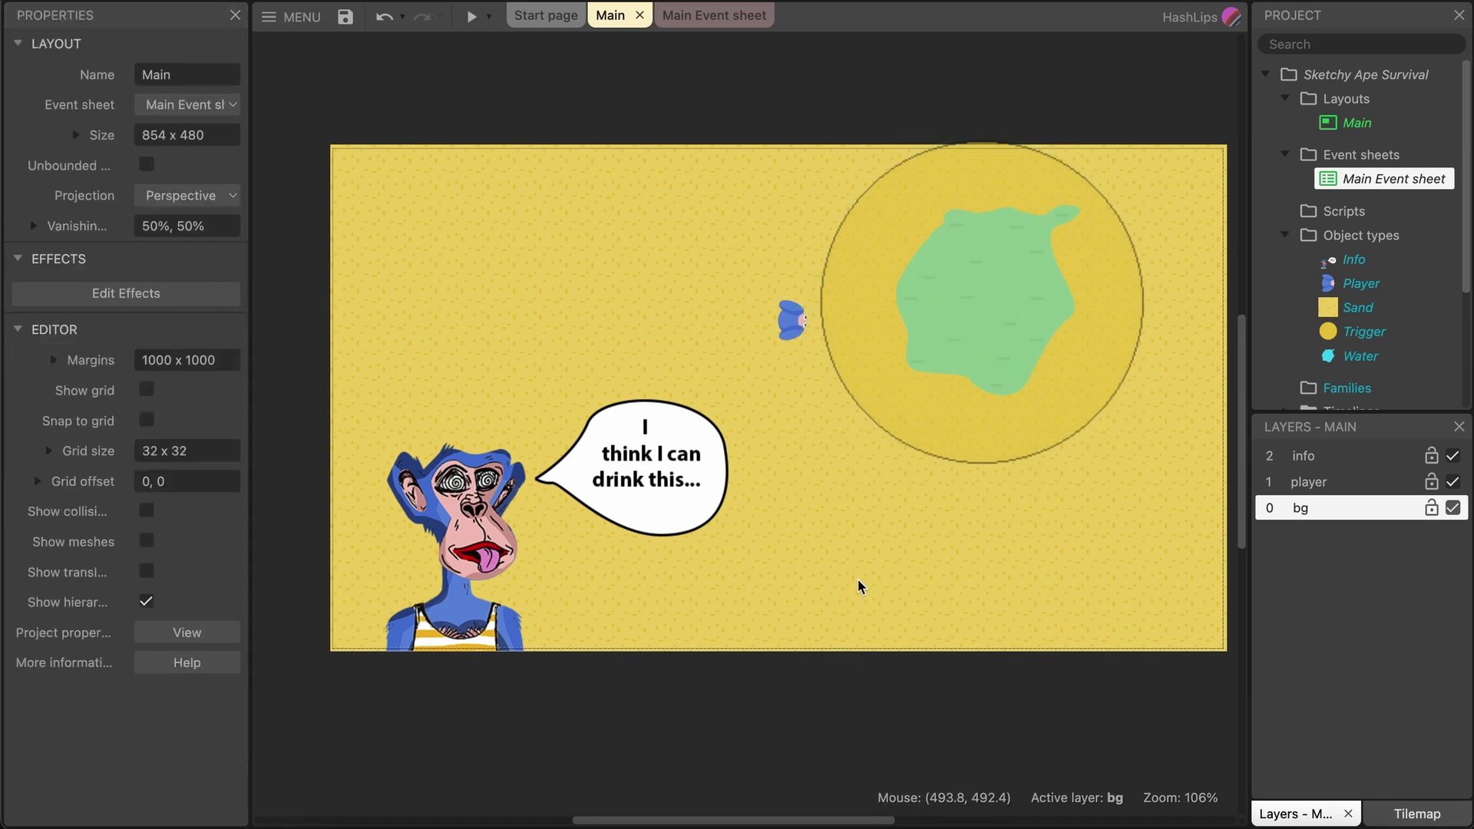
{"action": "left_click_drag", "start_coordinate": [798, 324], "coordinate": [592, 309]}
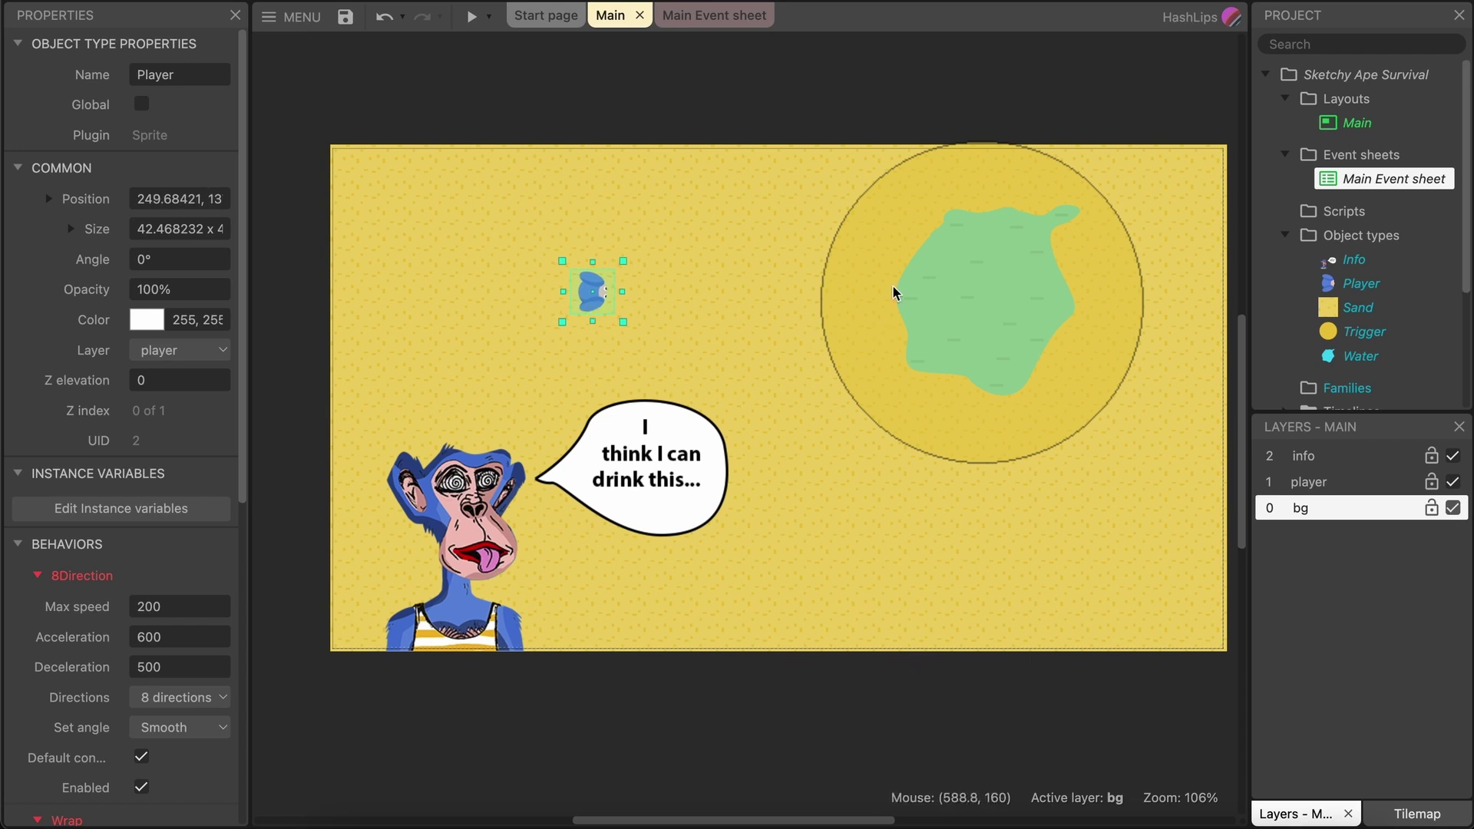
{"action": "left_click", "coordinate": [809, 684]}
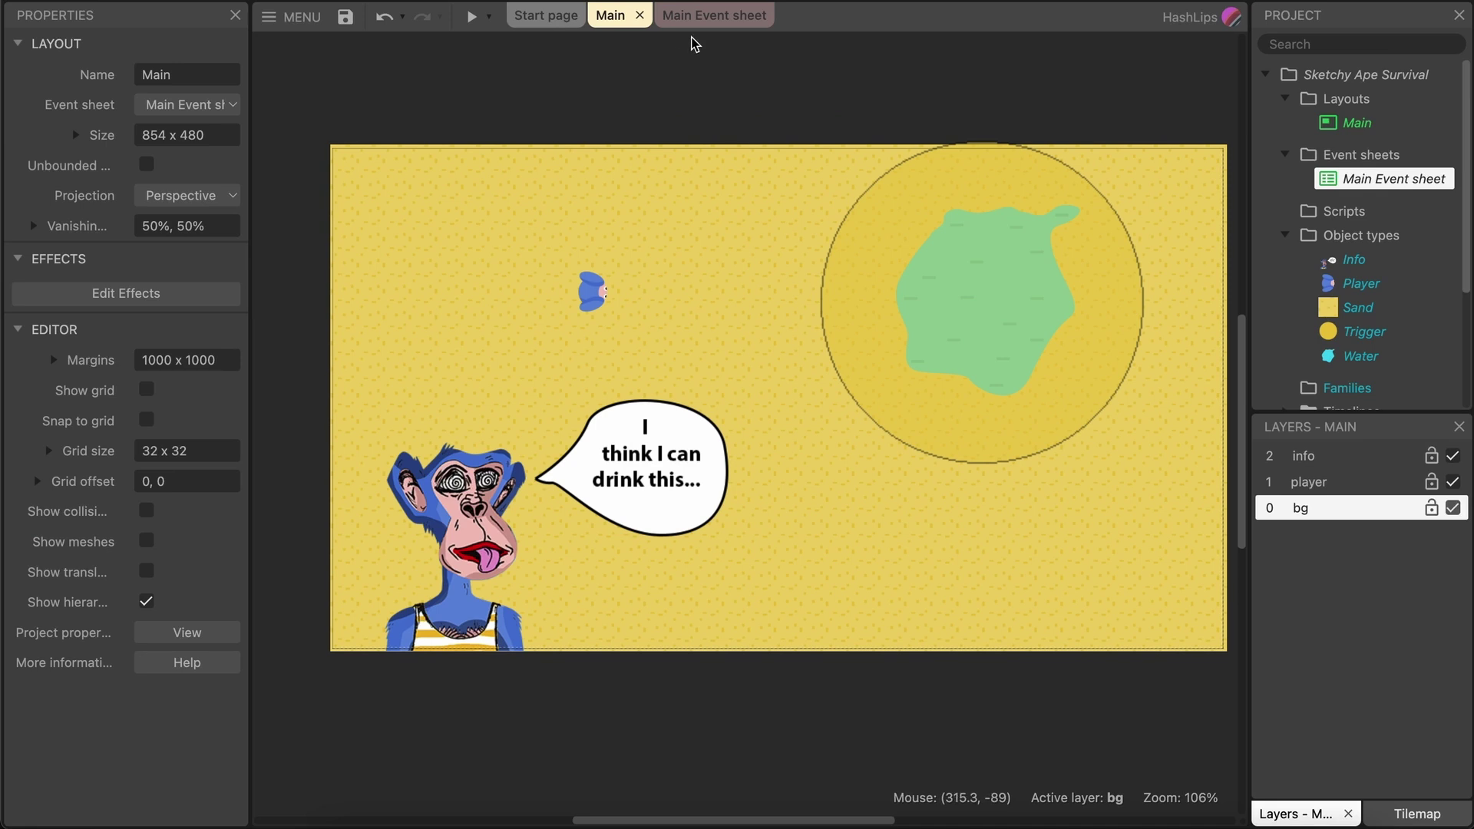
Set the System Wait action in the collision event of the Main Event sheet to 5 seconds.
{"action": "left_click", "coordinate": [714, 15]}
{"action": "double_click", "coordinate": [712, 109]}
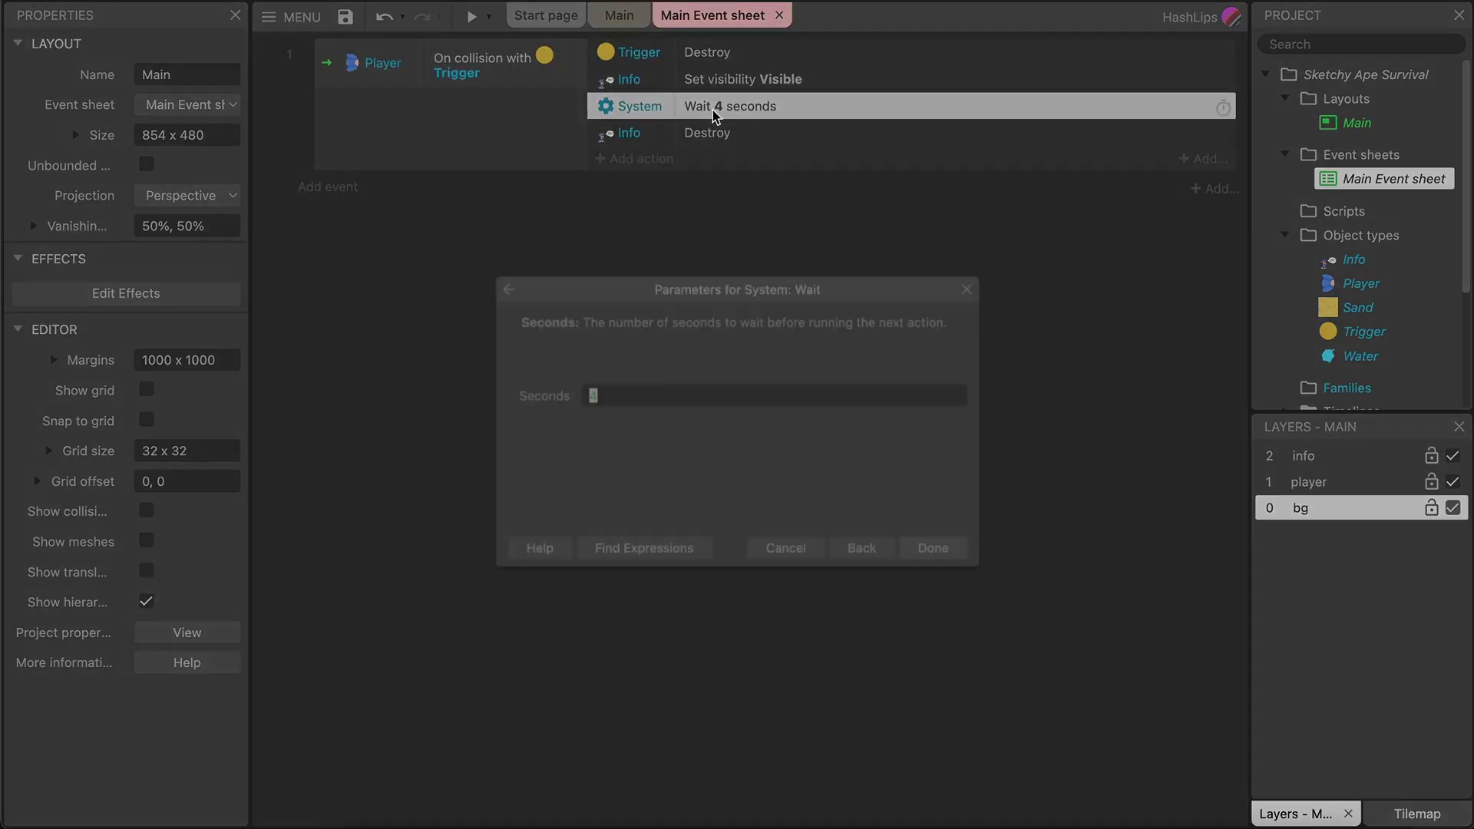
{"action": "type", "text": "5"}
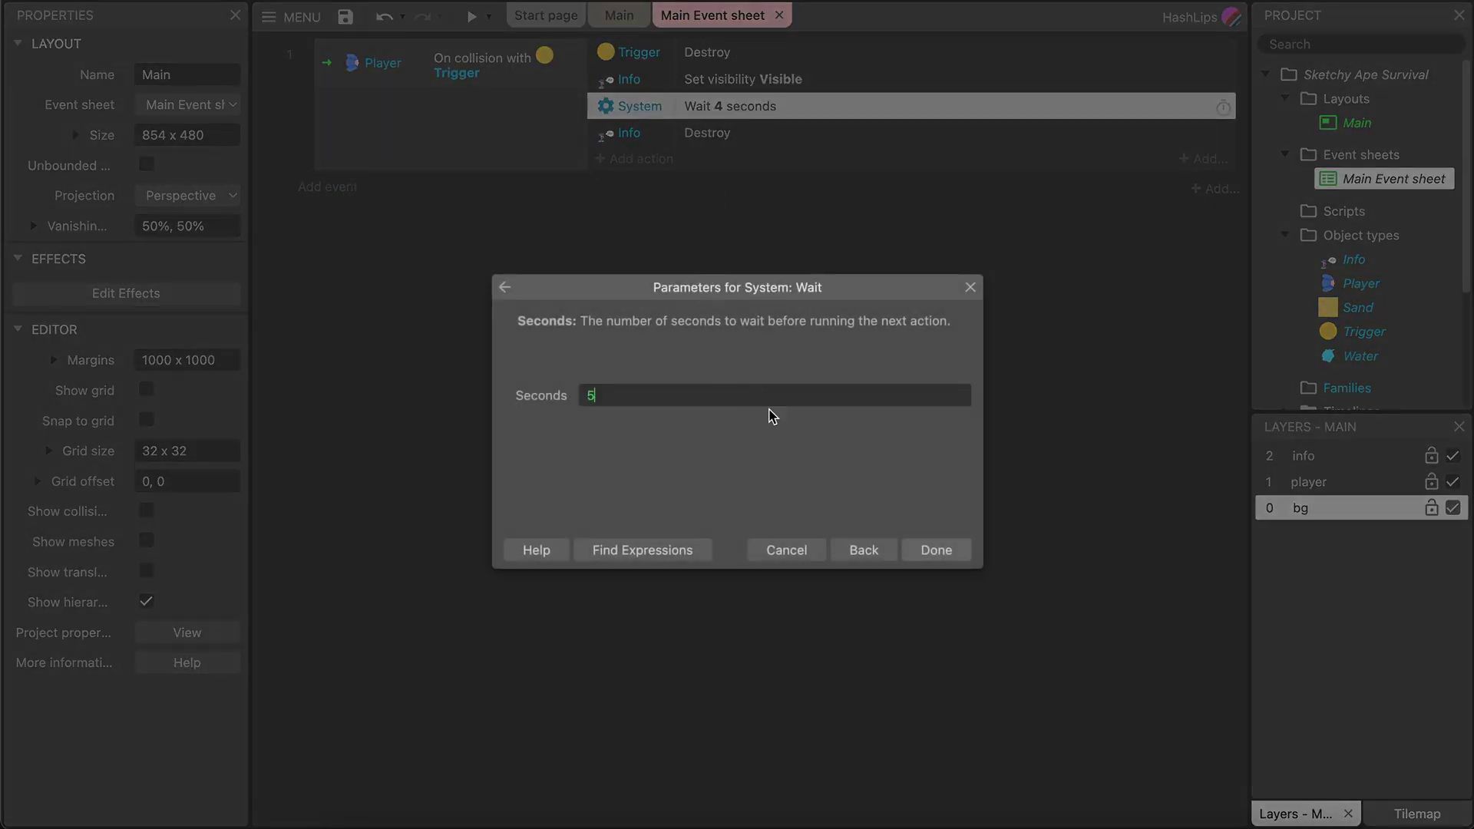
{"action": "left_click", "coordinate": [952, 551]}
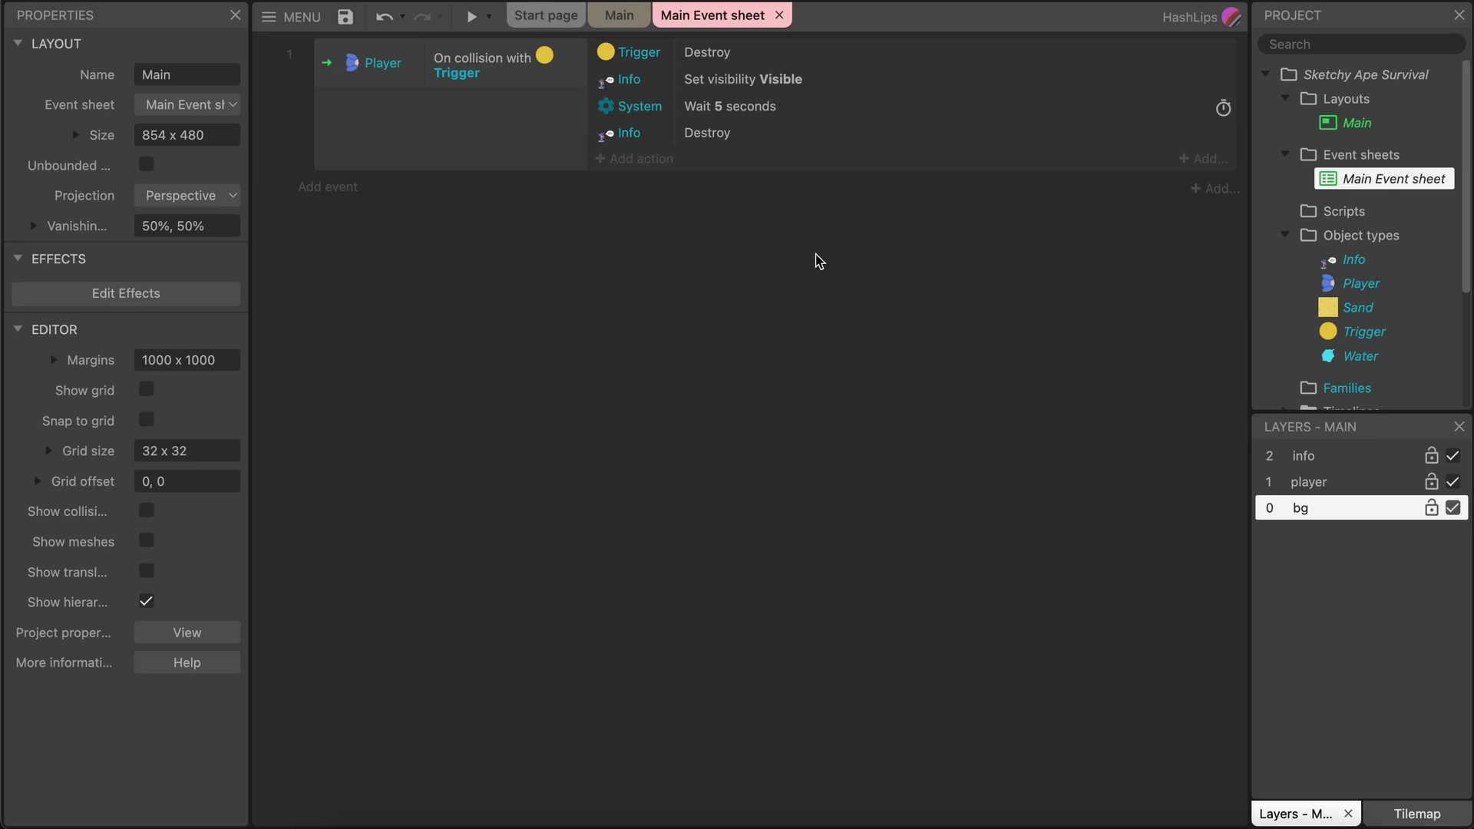
Insert a Progress bar object on the info layer of the Main layout and place it near the layout's upper-left corner.
{"action": "left_click", "coordinate": [618, 16]}
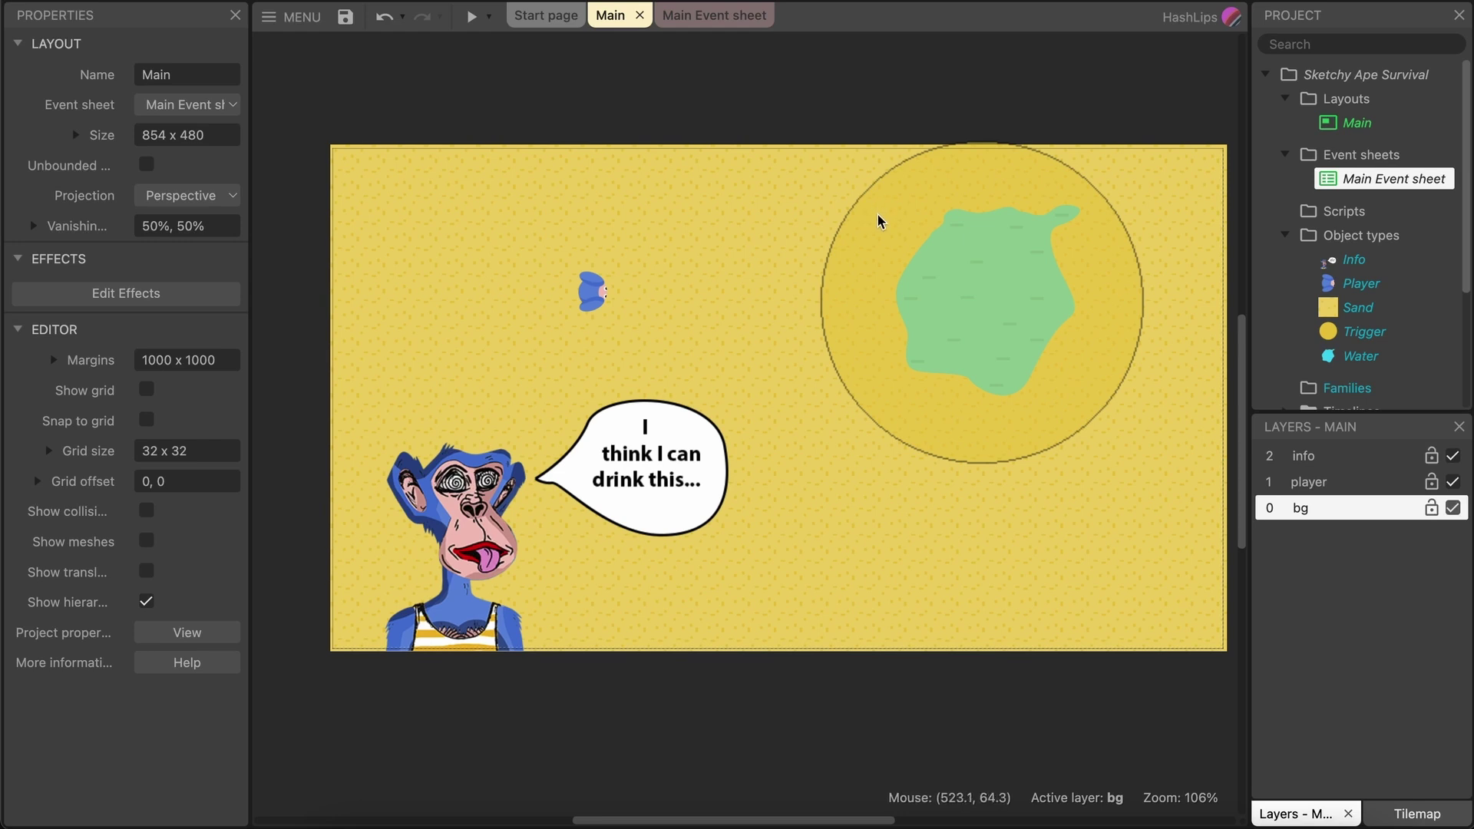
{"action": "left_click", "coordinate": [1348, 456]}
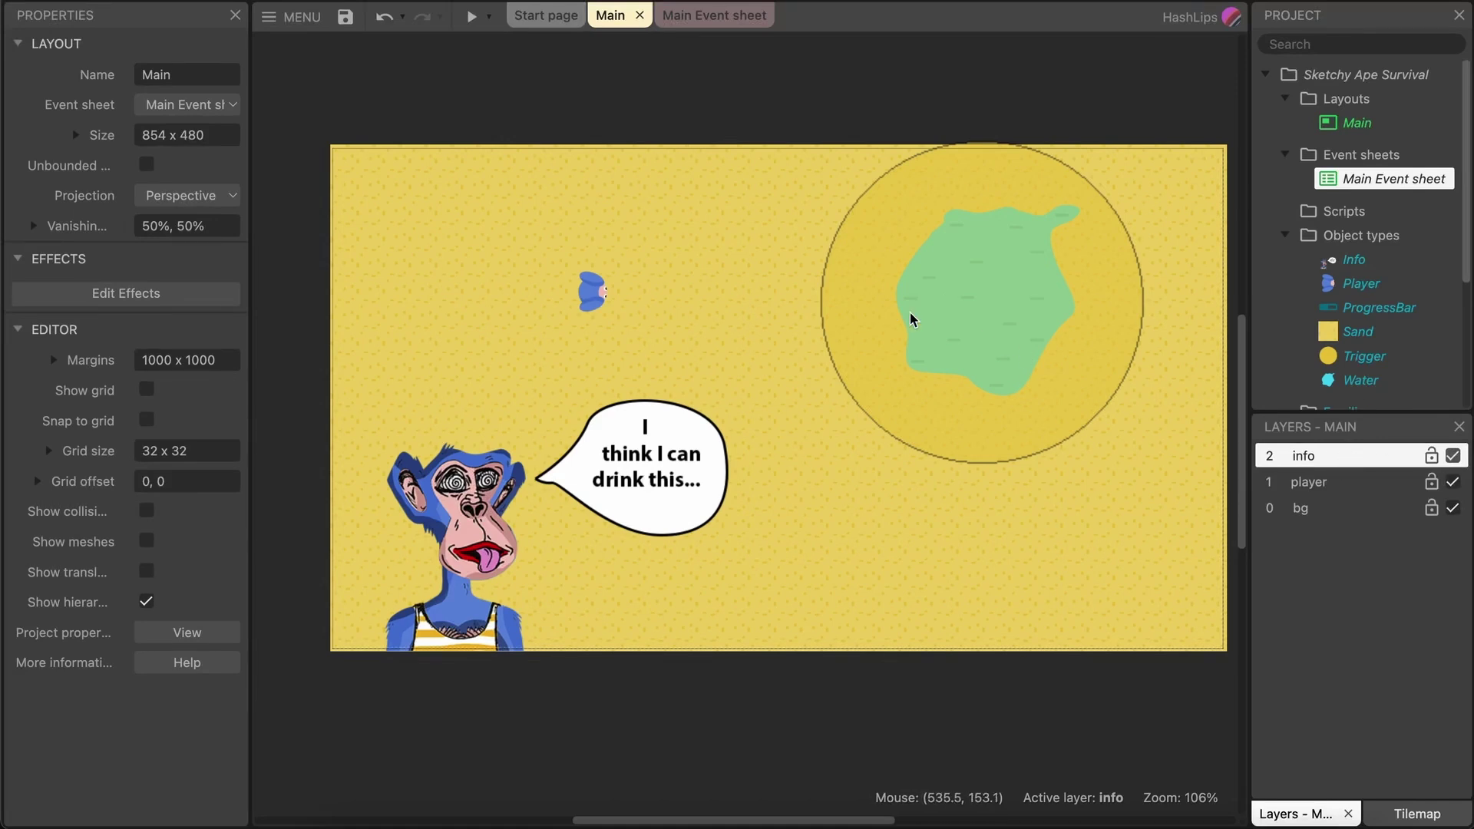
{"action": "right_click", "coordinate": [539, 205]}
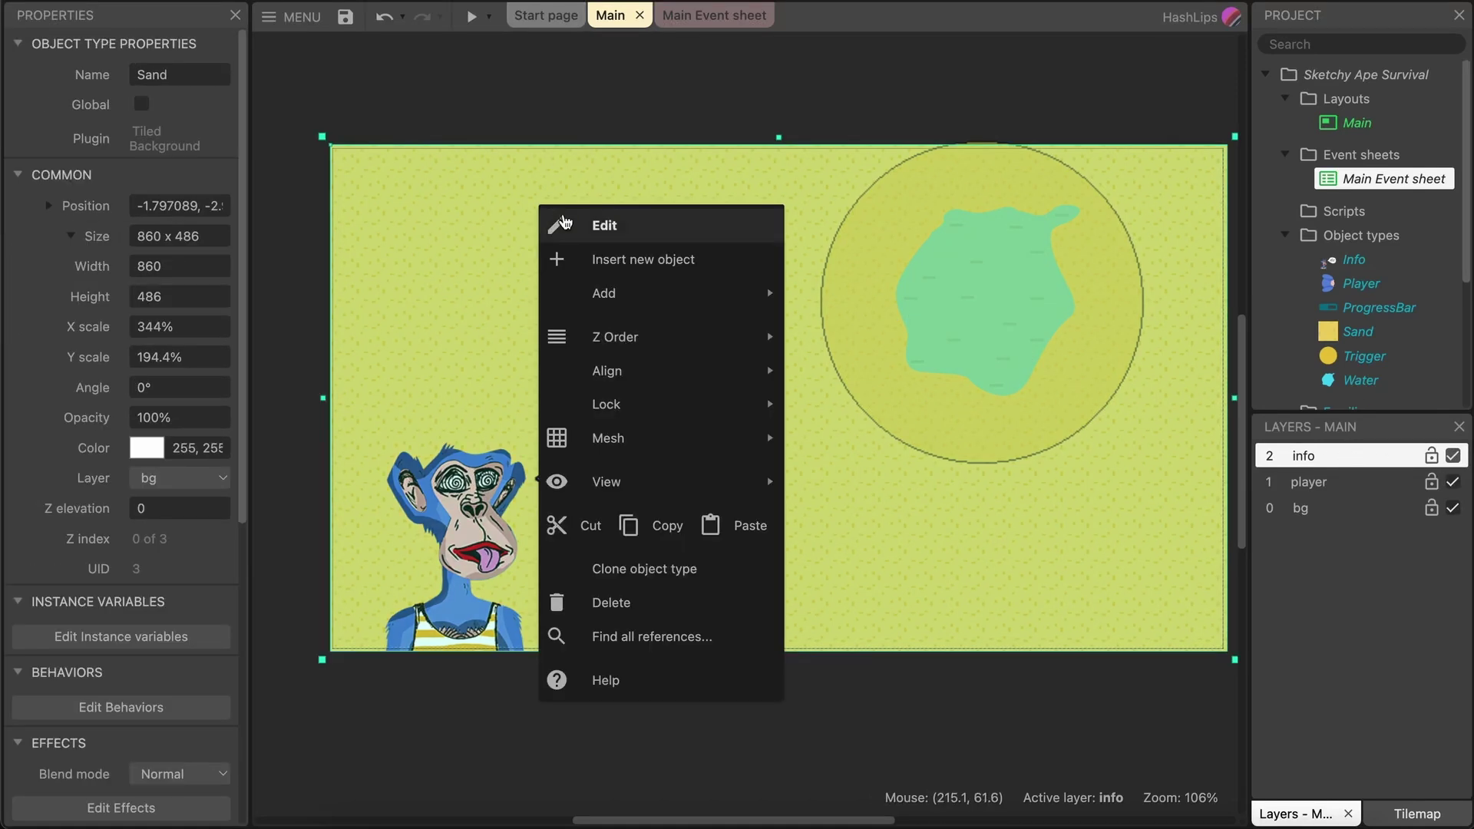
{"action": "left_click", "coordinate": [601, 242]}
{"action": "scroll", "coordinate": [691, 399], "scroll_direction": "down", "scroll_amount": 3}
{"action": "left_click", "coordinate": [841, 433]}
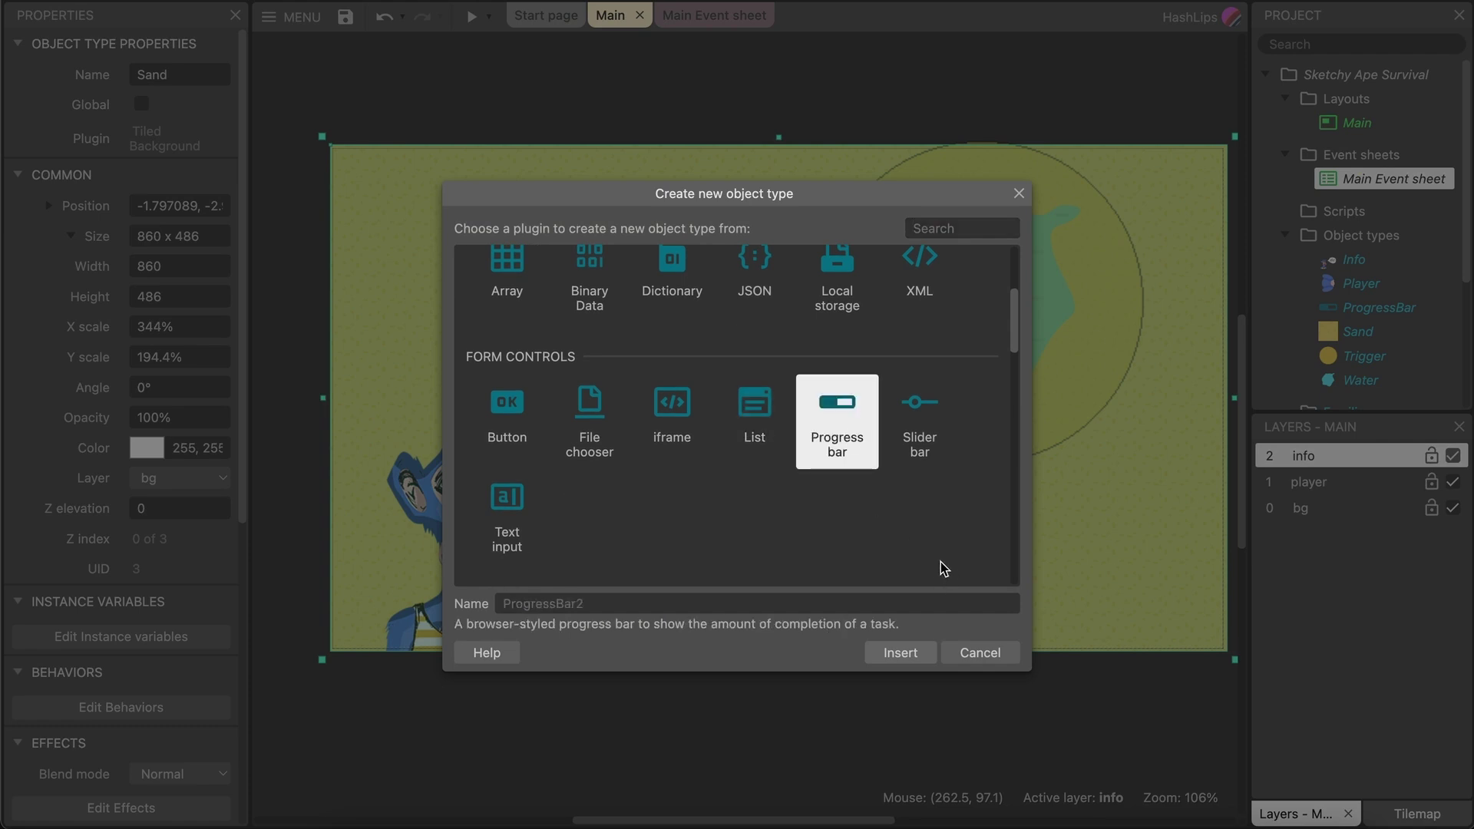
{"action": "left_click", "coordinate": [900, 654]}
{"action": "left_click", "coordinate": [436, 213]}
{"action": "left_click_drag", "start_coordinate": [475, 232], "coordinate": [403, 190]}
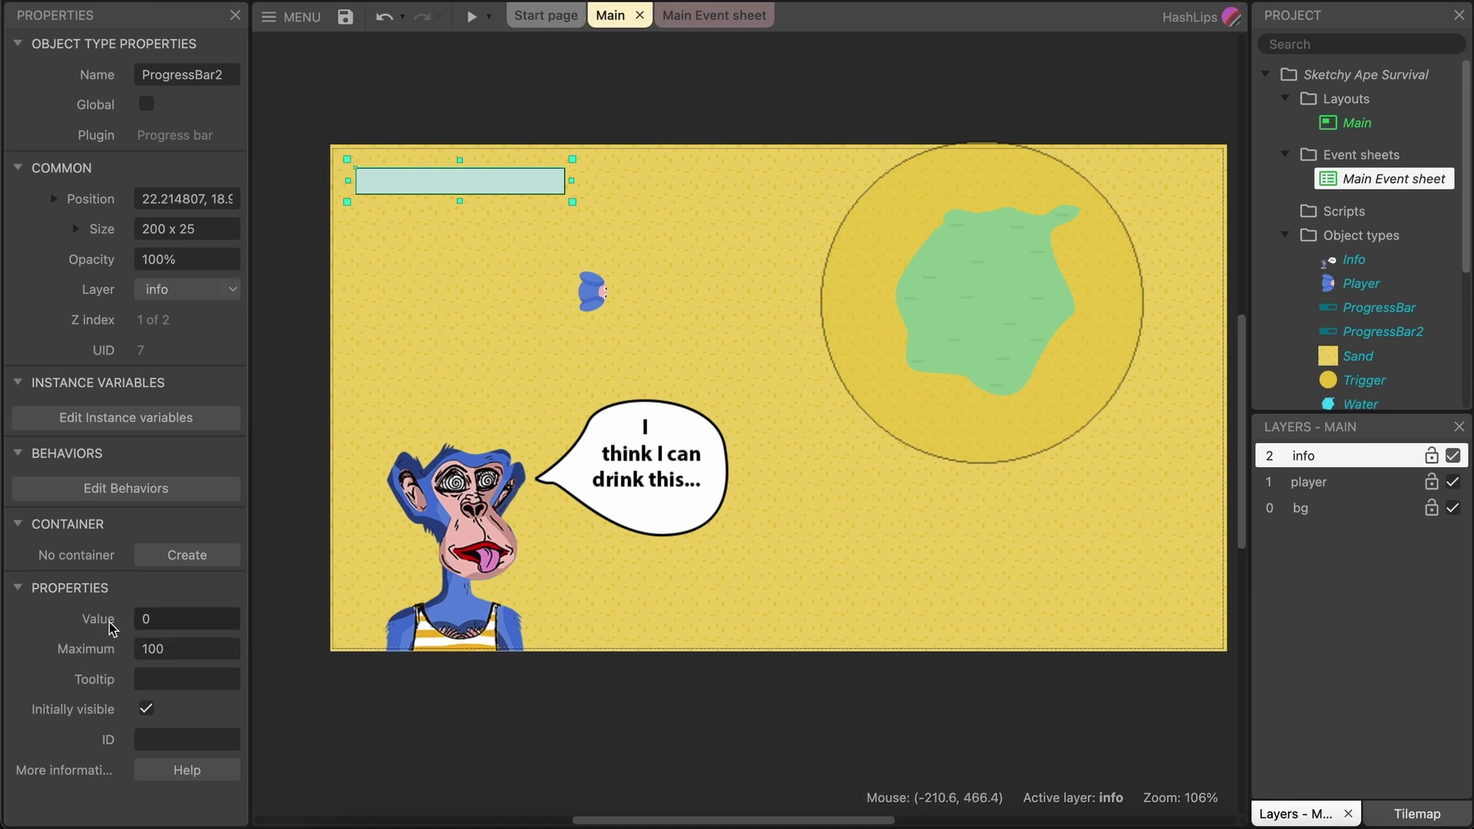
Set the new progress bar's initial value to 100.
{"action": "left_click", "coordinate": [163, 619]}
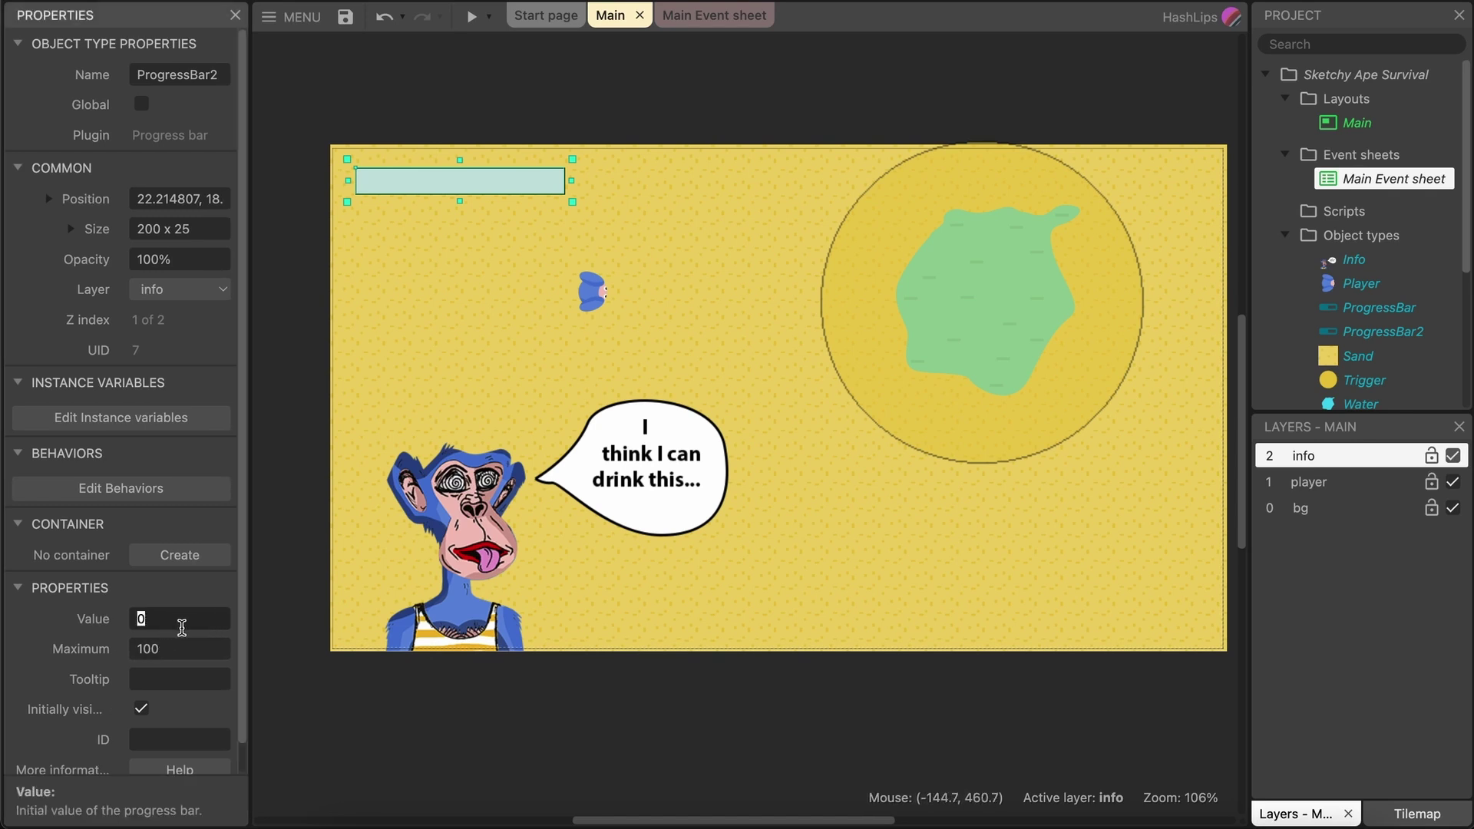
{"action": "type", "text": "100"}
{"action": "key", "text": "Tab"}
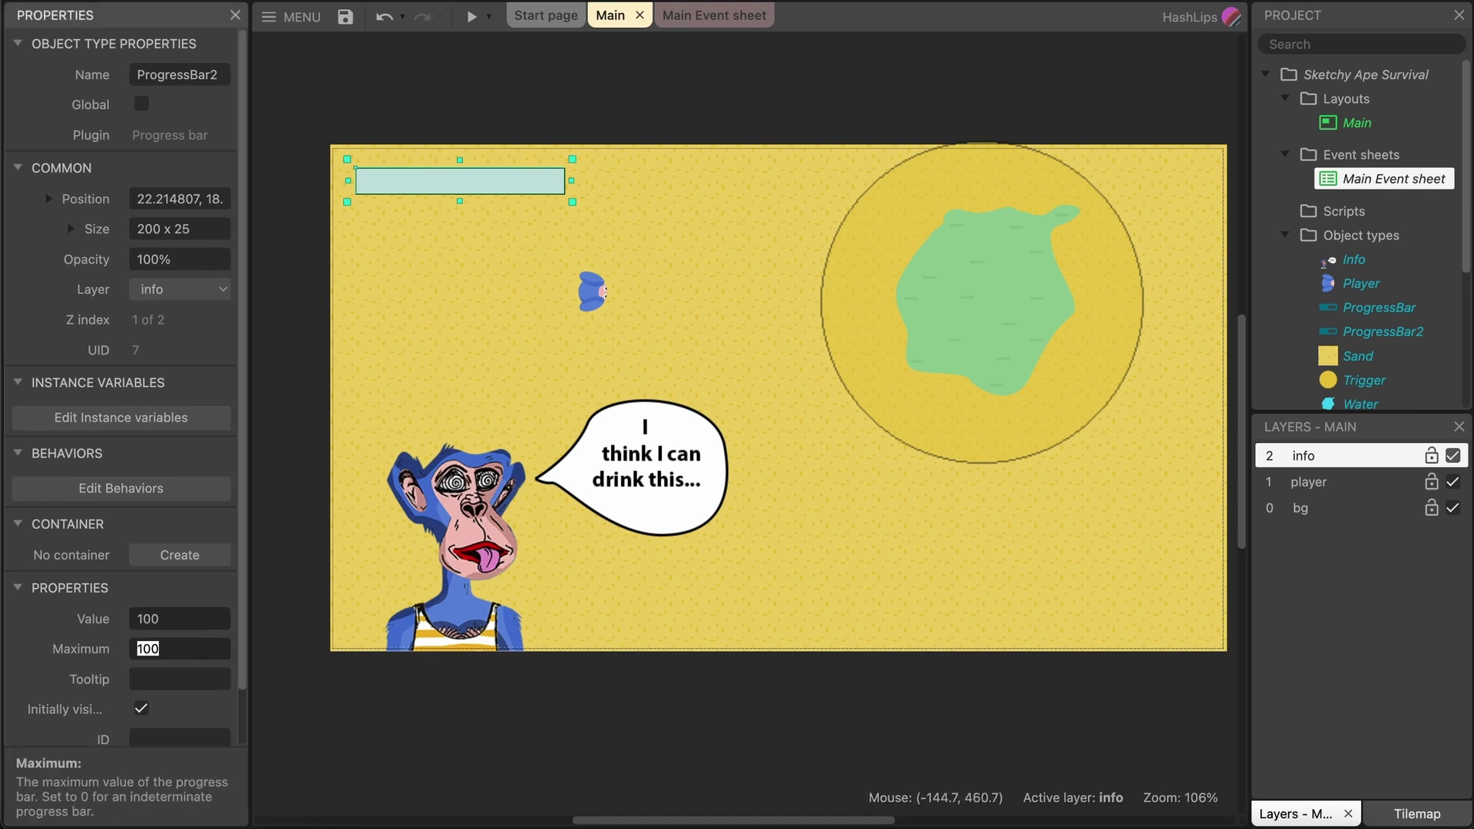
{"action": "left_click", "coordinate": [460, 734]}
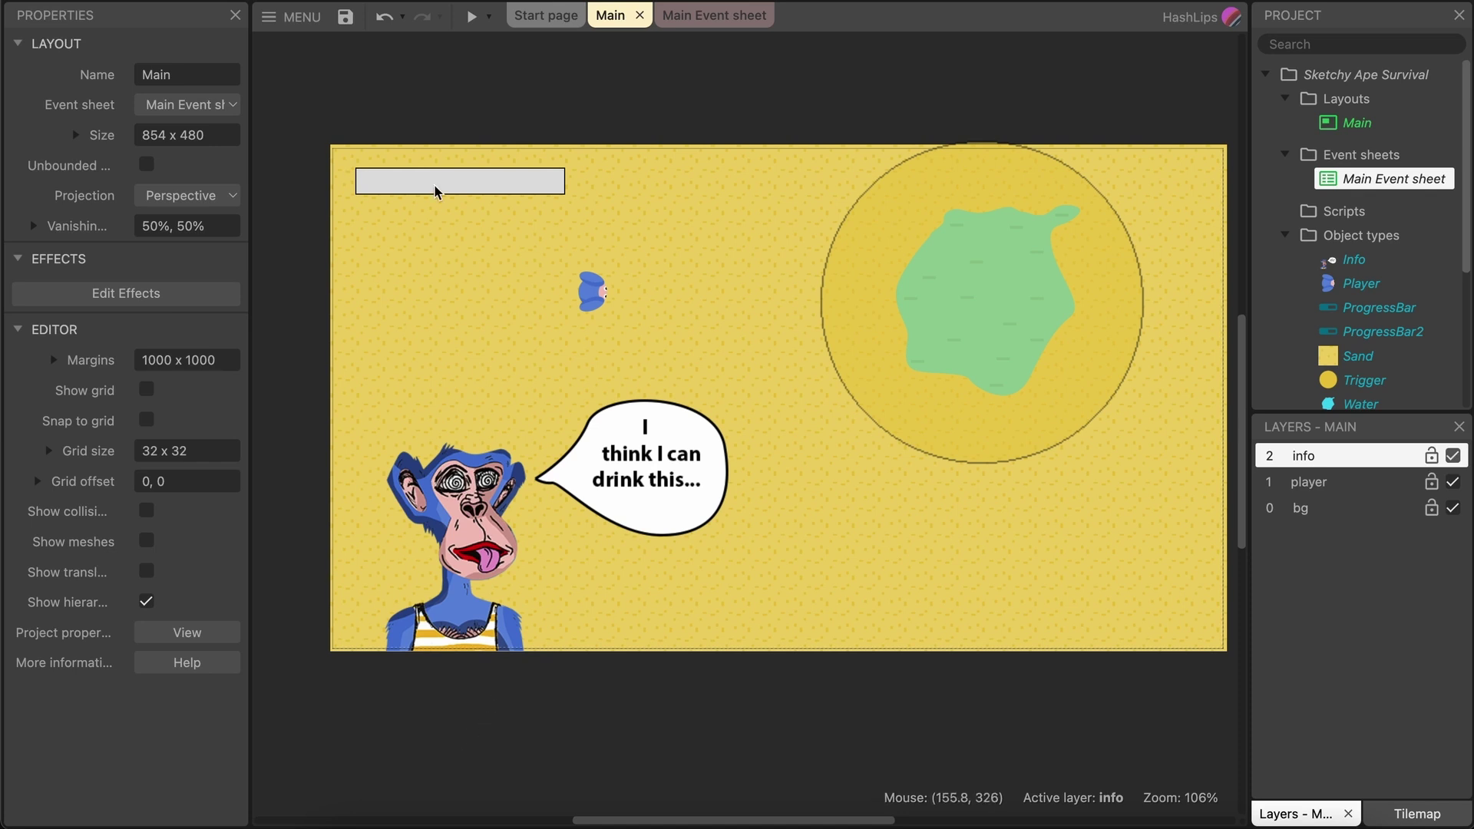
Preview the Main layout to check how the progress bar looks in the game, and close the preview.
{"action": "left_click", "coordinate": [463, 187]}
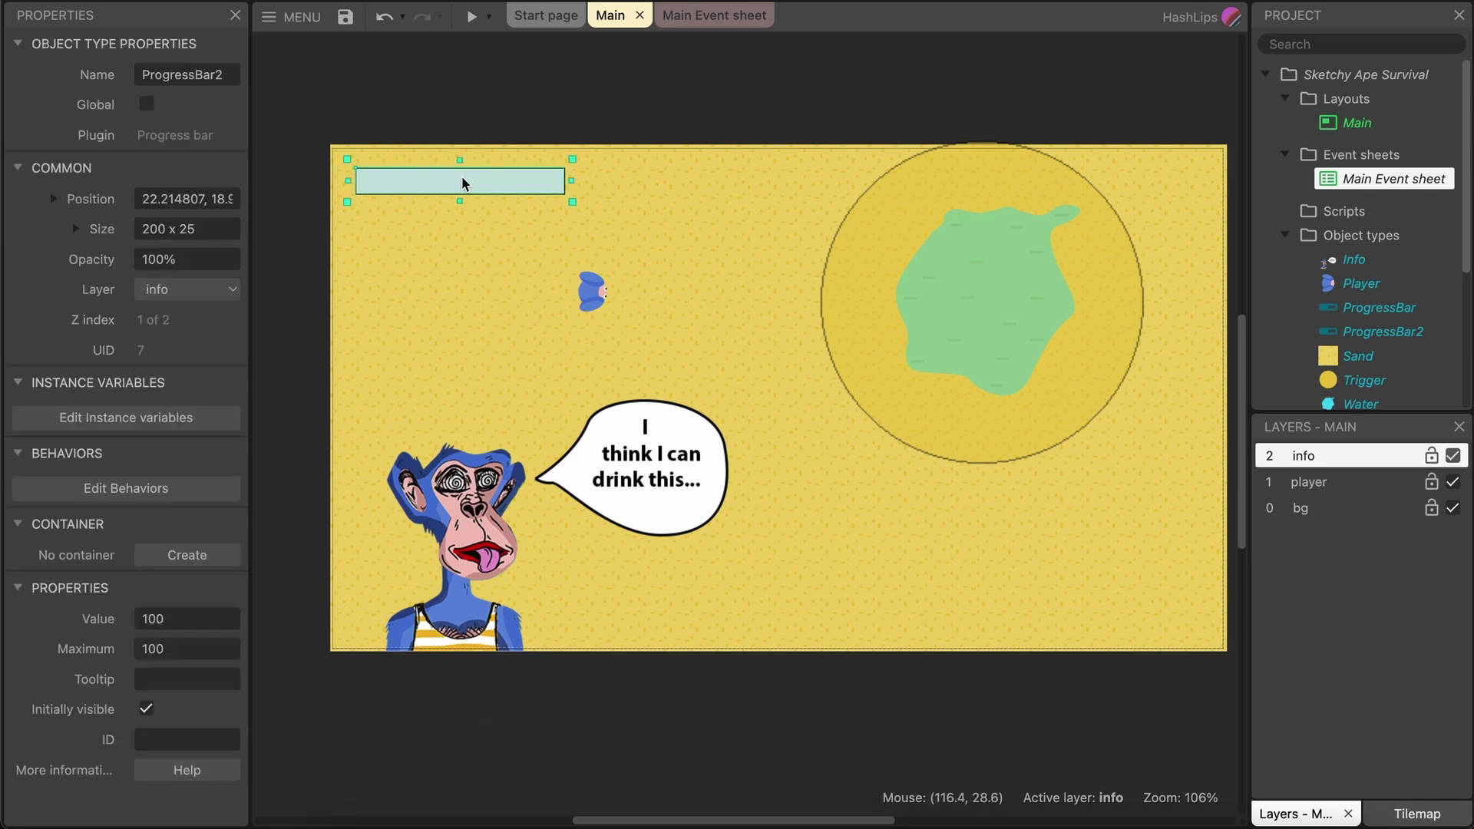
{"action": "left_click", "coordinate": [471, 16]}
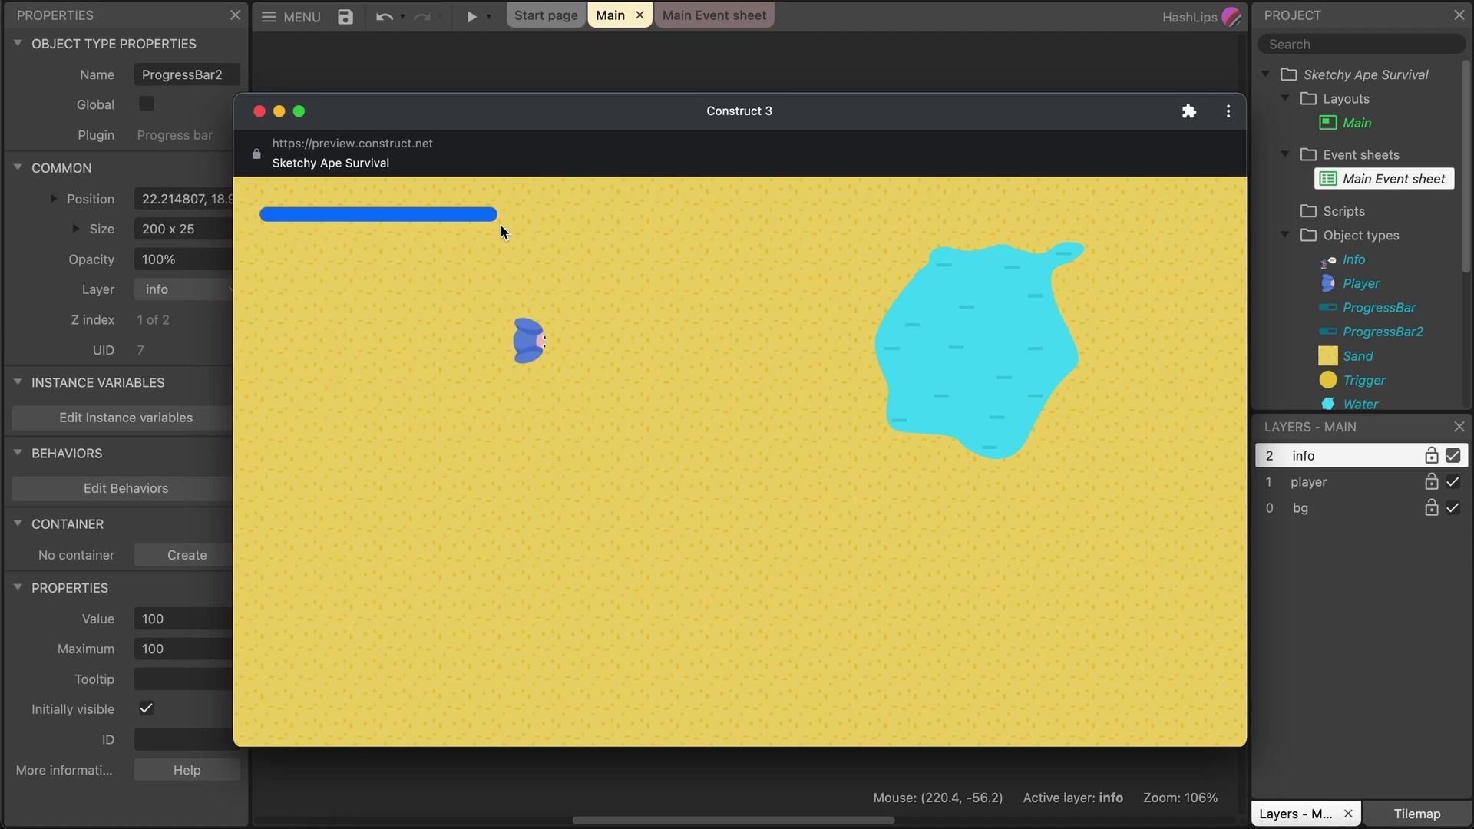
{"action": "key", "text": "super+w"}
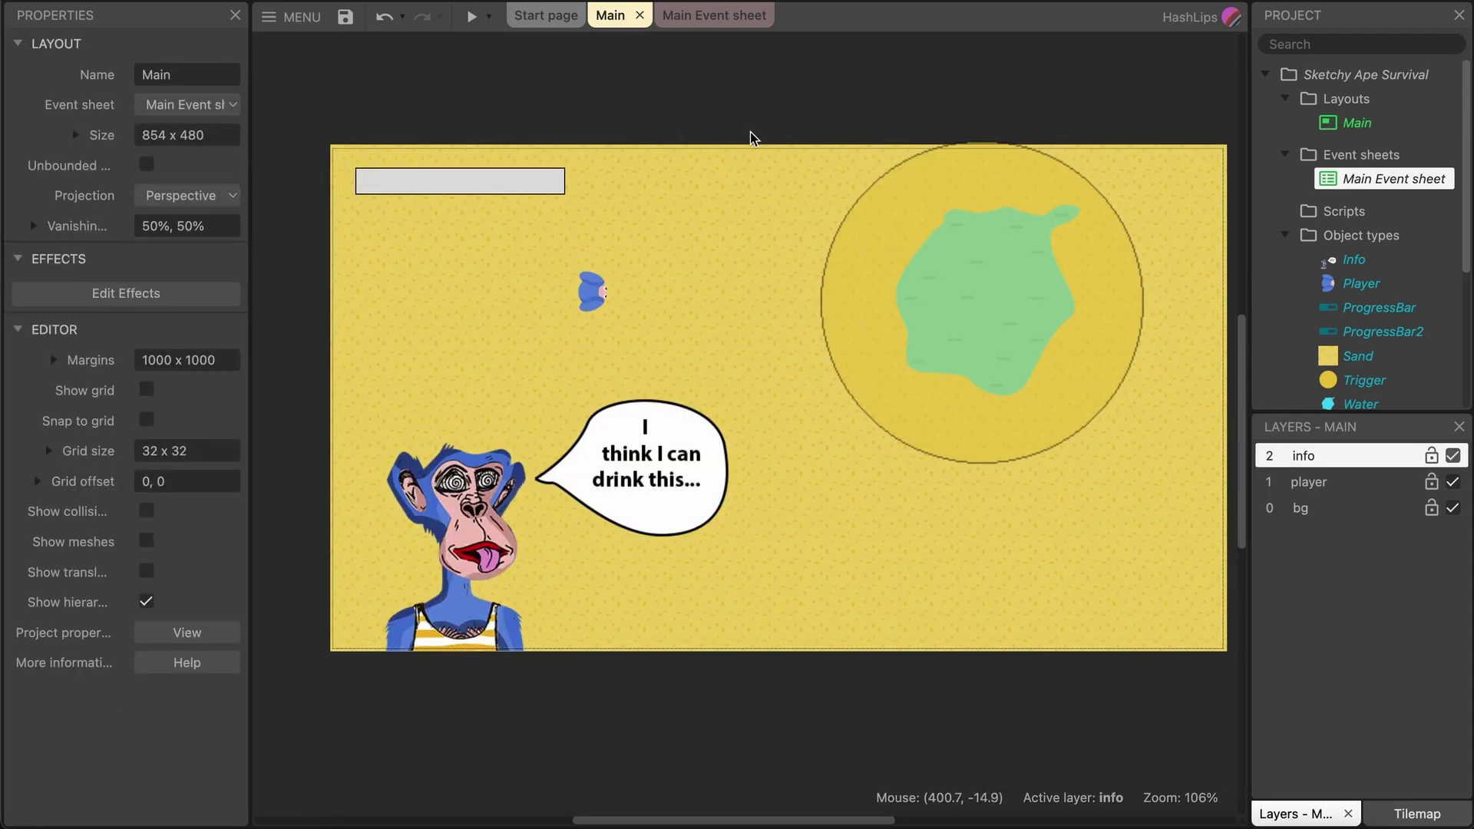
Delete the unused ProgressBar object type from the project.
{"action": "right_click", "coordinate": [1382, 315]}
{"action": "left_click", "coordinate": [1205, 507]}
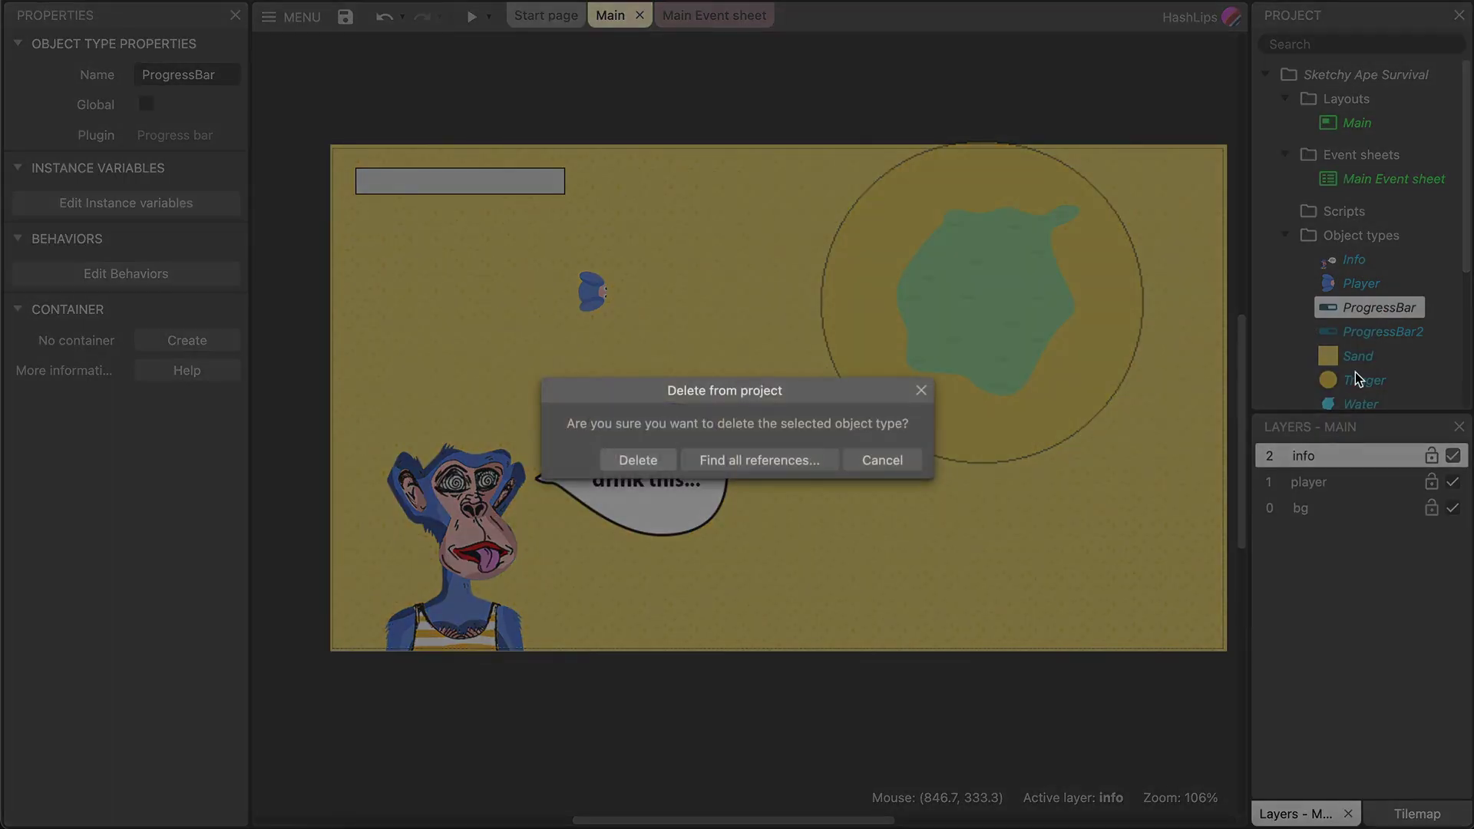
{"action": "left_click", "coordinate": [628, 460]}
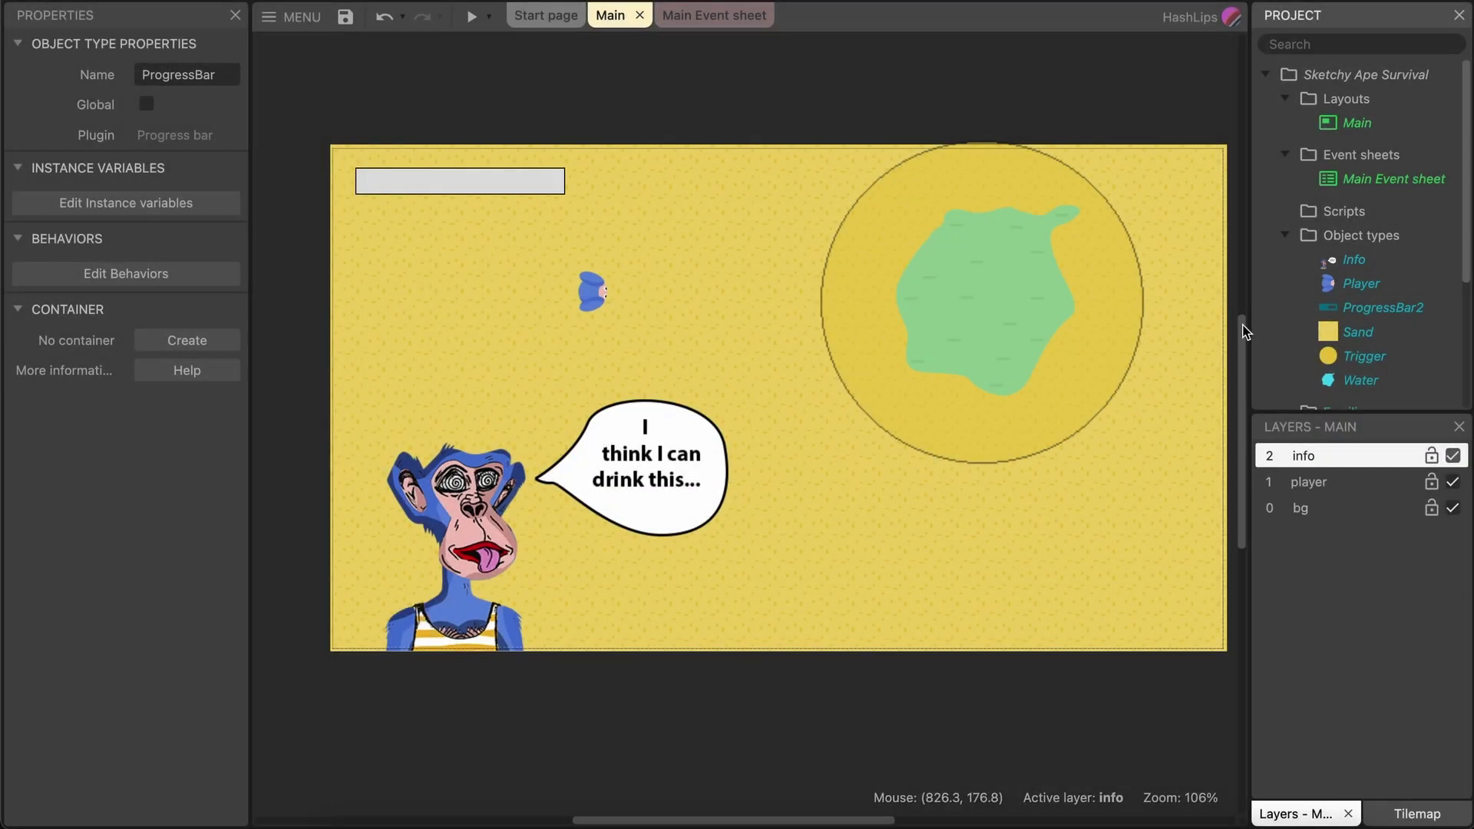
Rename the ProgressBar2 object type as LifeBar.
{"action": "left_click", "coordinate": [1371, 311]}
{"action": "right_click", "coordinate": [1371, 311]}
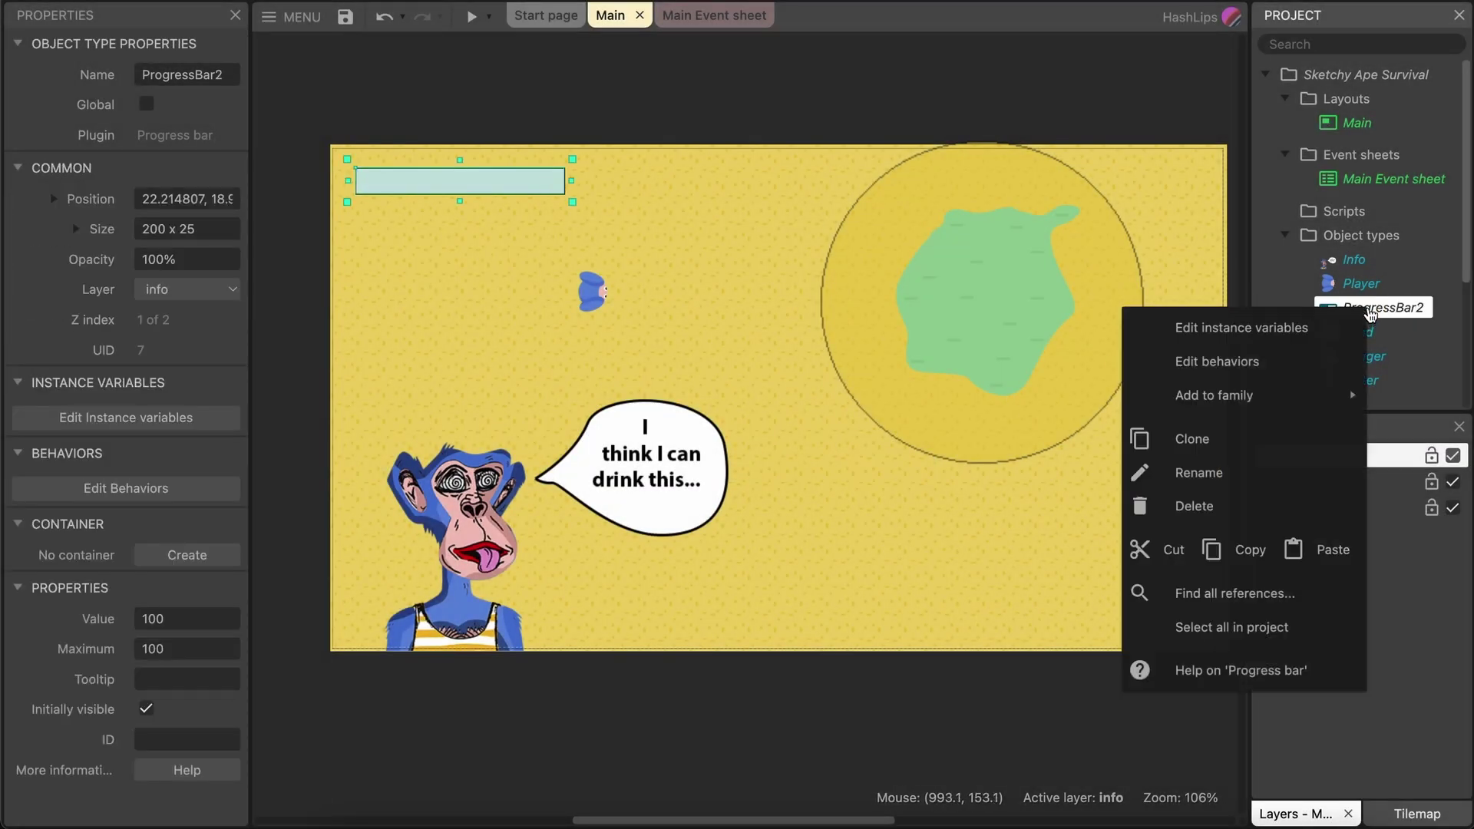
{"action": "left_click", "coordinate": [1218, 475]}
{"action": "type", "text": "LifeBar"}
{"action": "key", "text": "Return"}
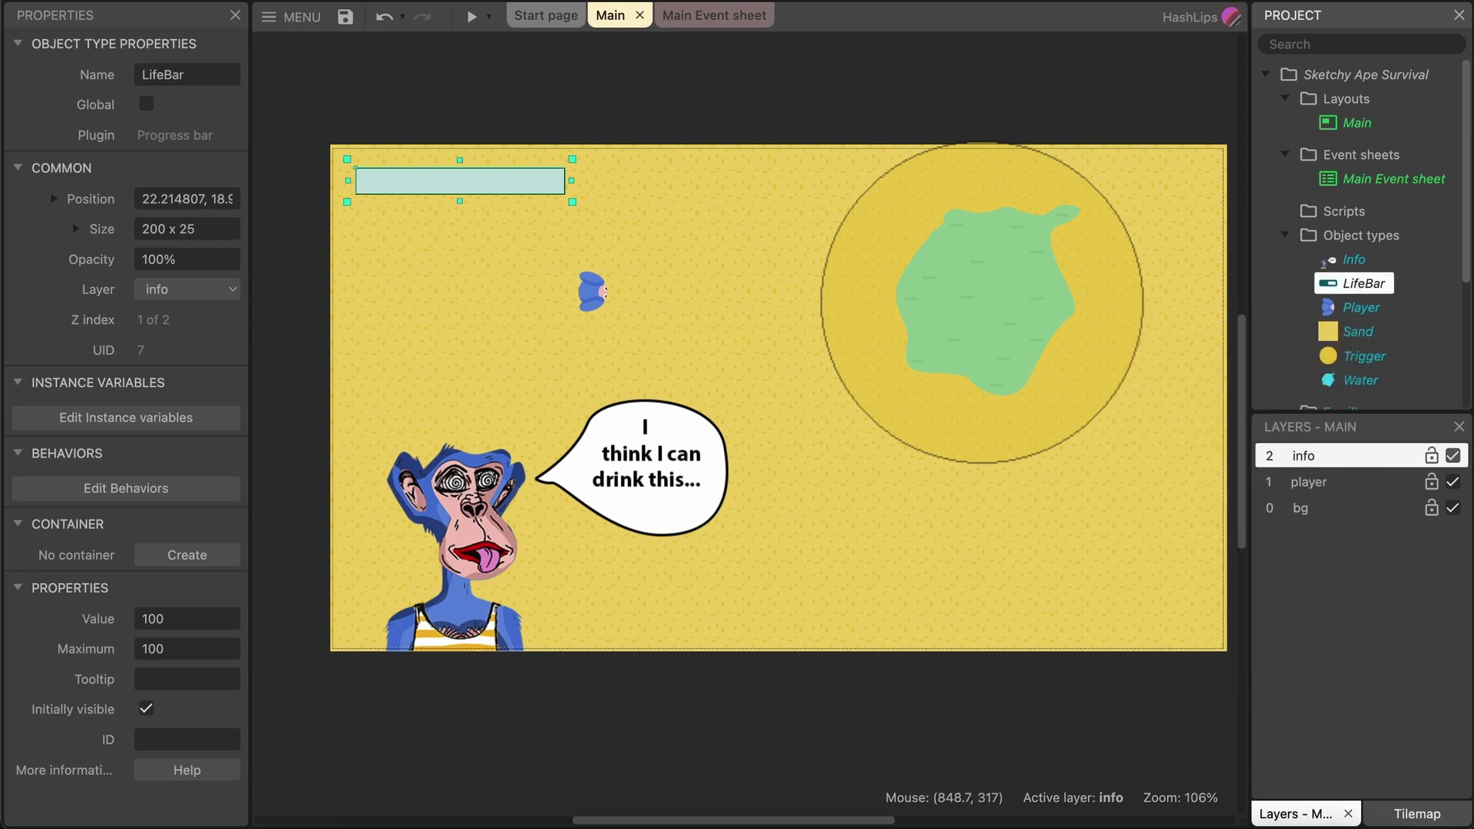
{"action": "left_click", "coordinate": [709, 98]}
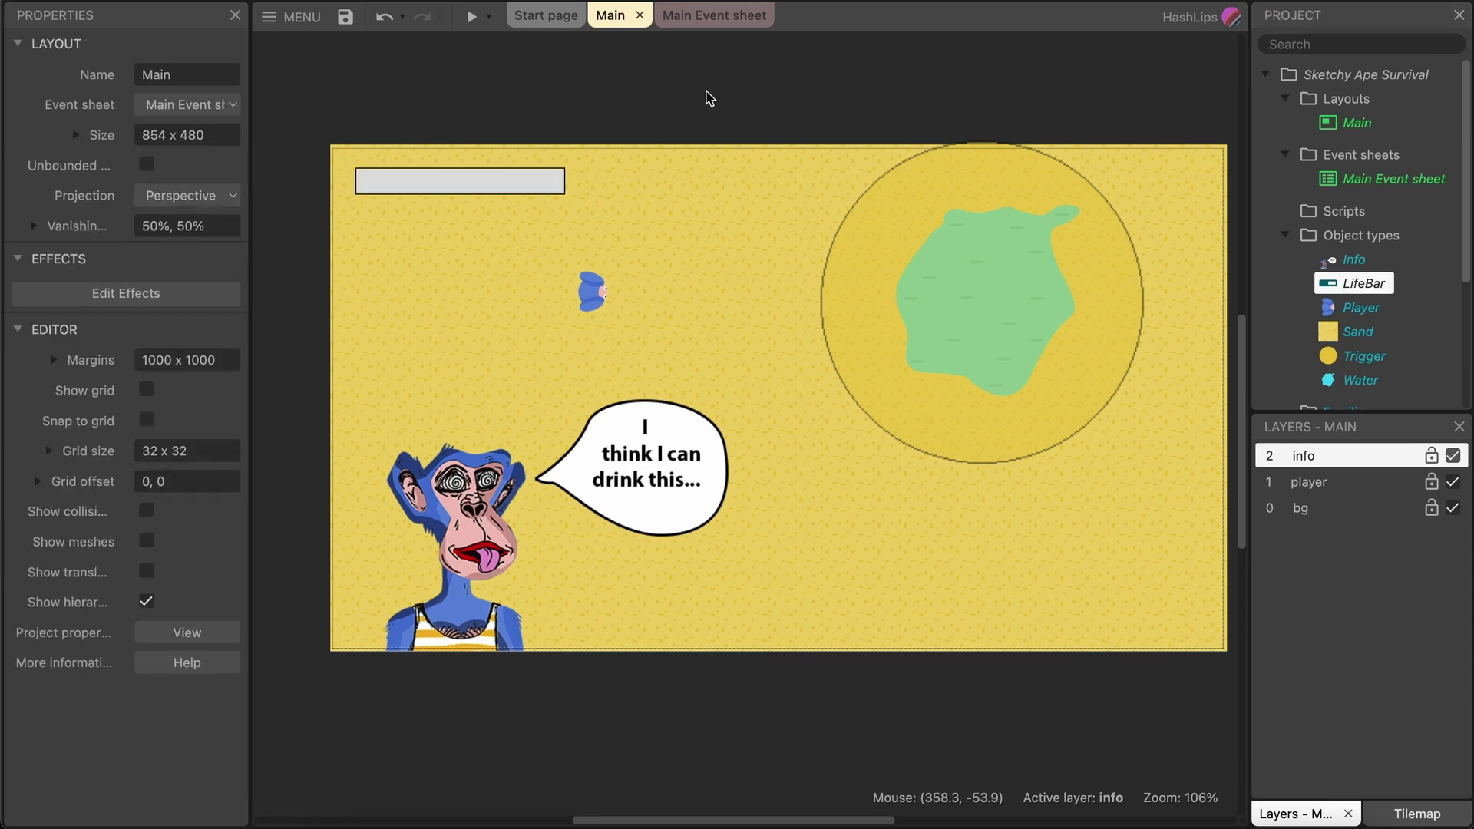
Add a global number variable named Life with an initial value of 100 to the Main Event sheet.
{"action": "left_click", "coordinate": [714, 16]}
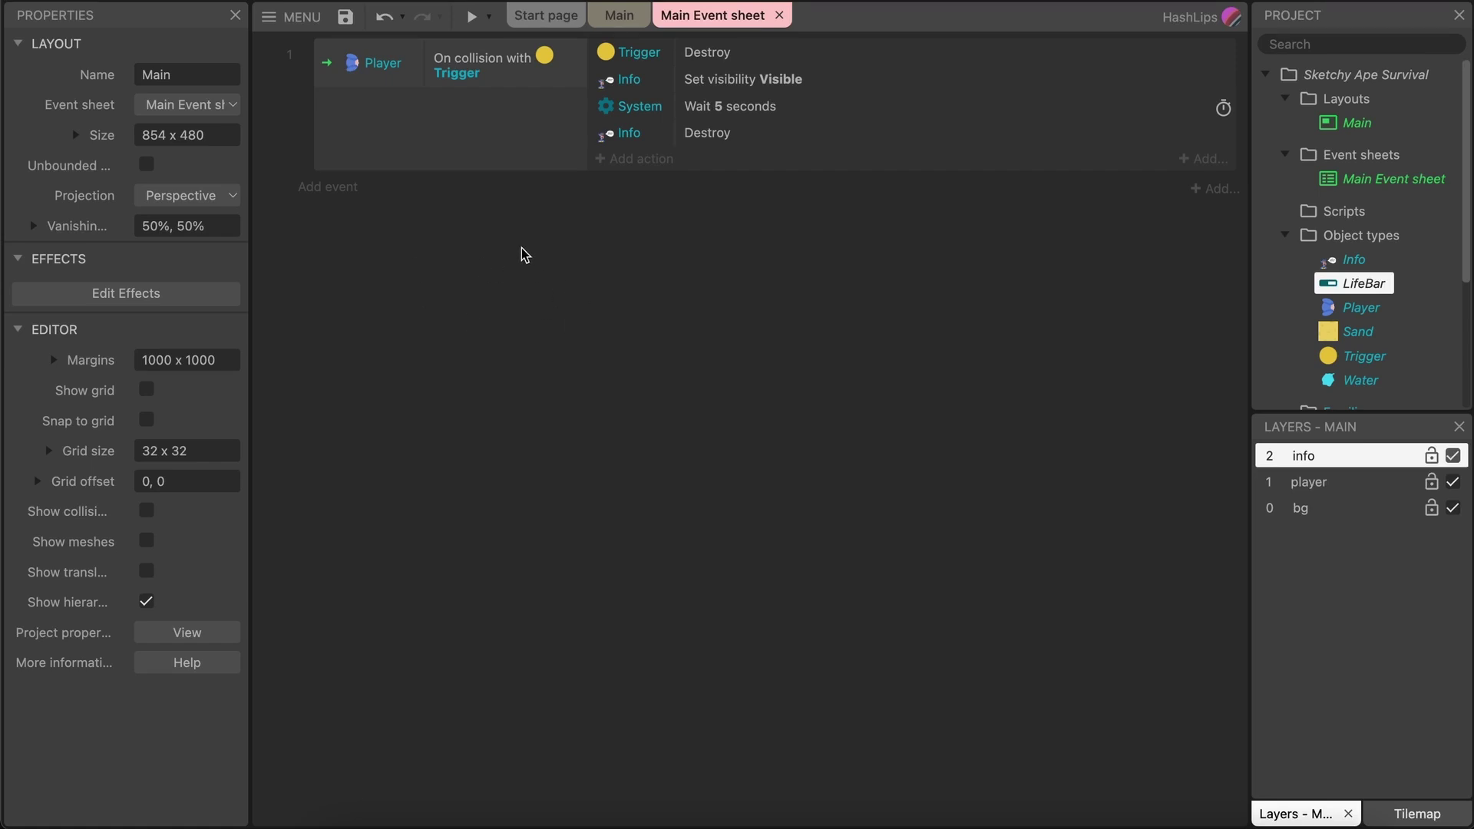
{"action": "right_click", "coordinate": [540, 300]}
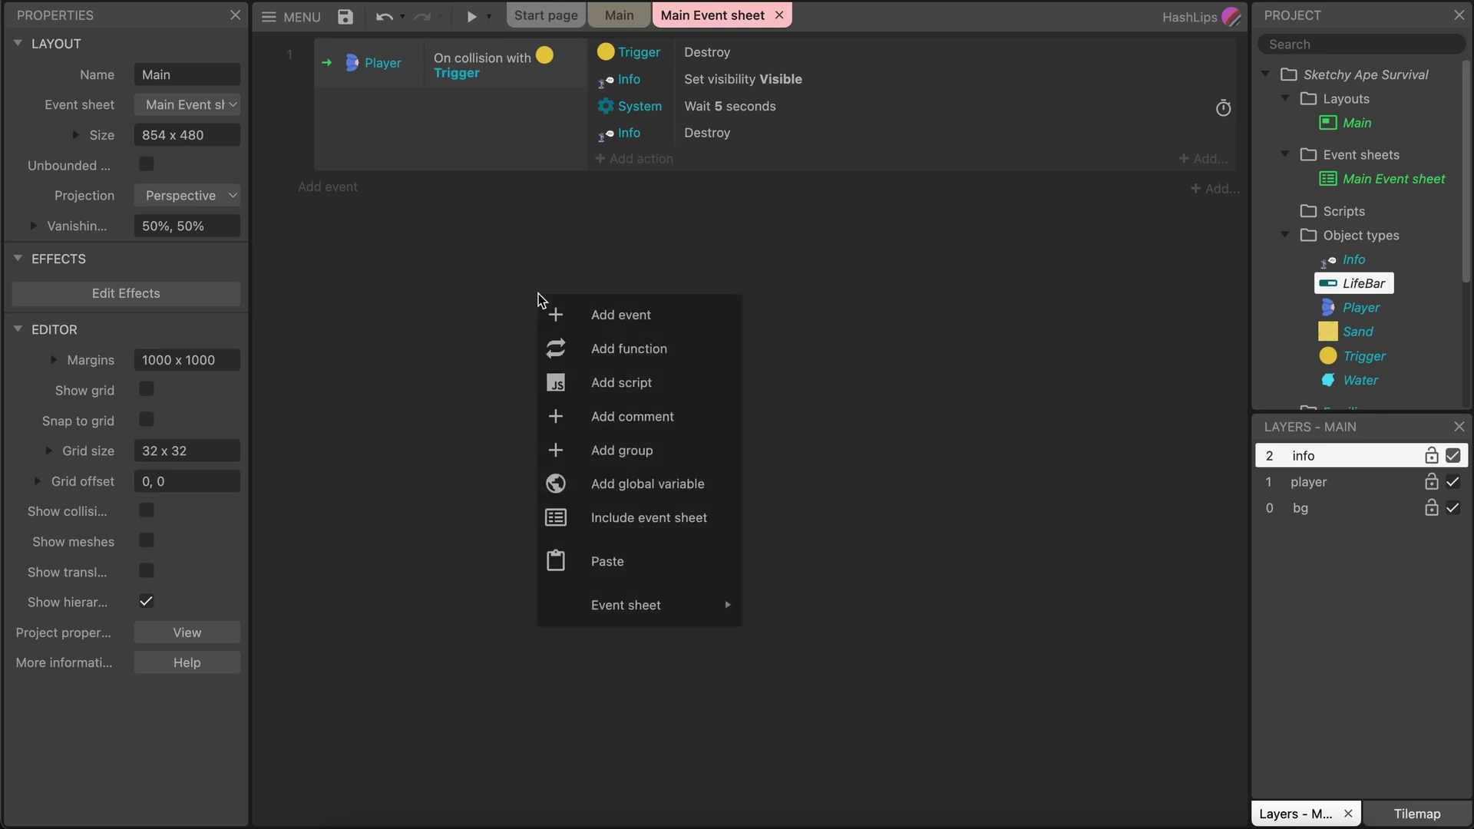
{"action": "left_click", "coordinate": [647, 484]}
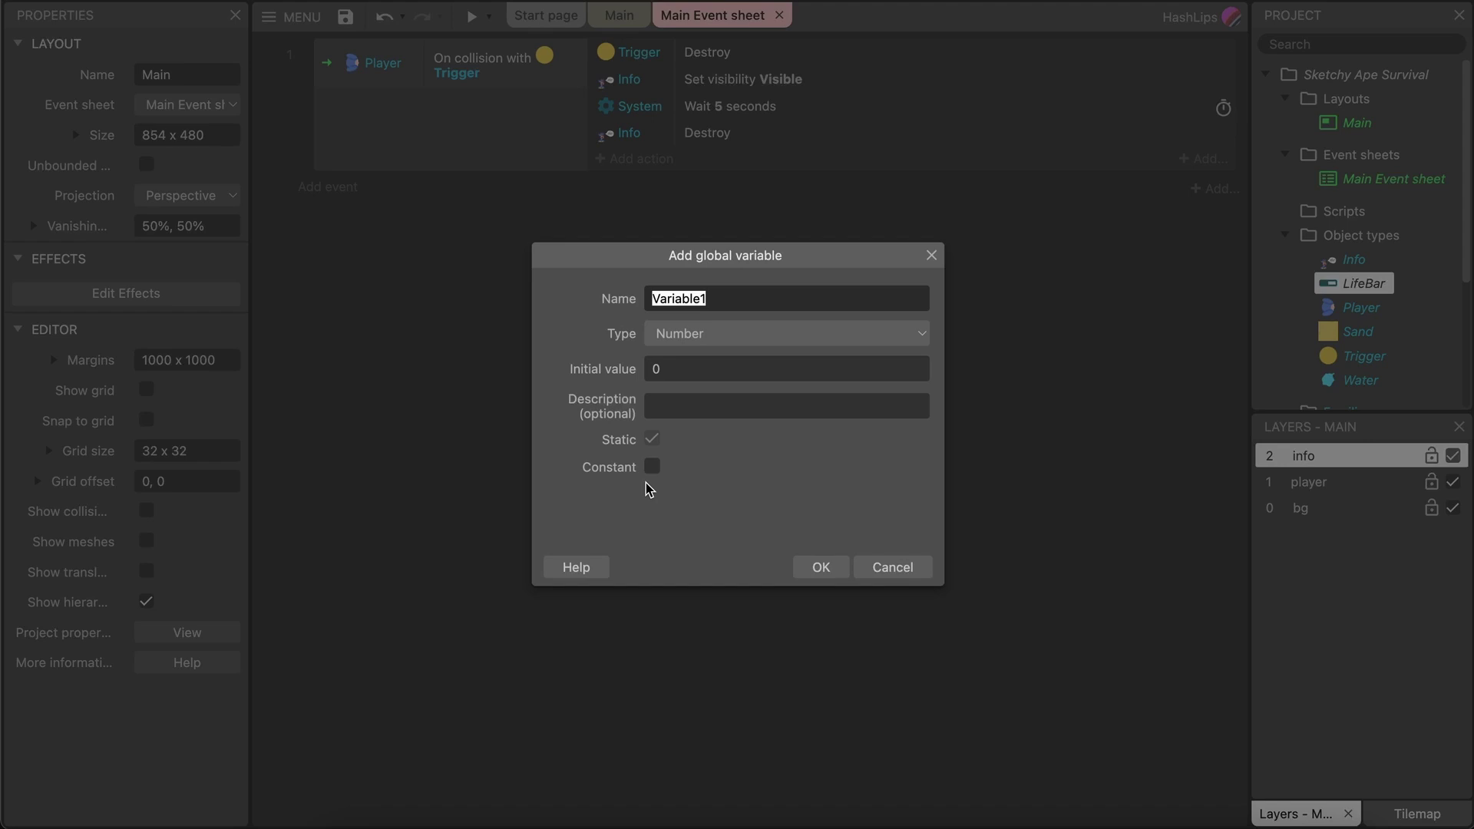
{"action": "type", "text": "Life"}
{"action": "left_click", "coordinate": [675, 334]}
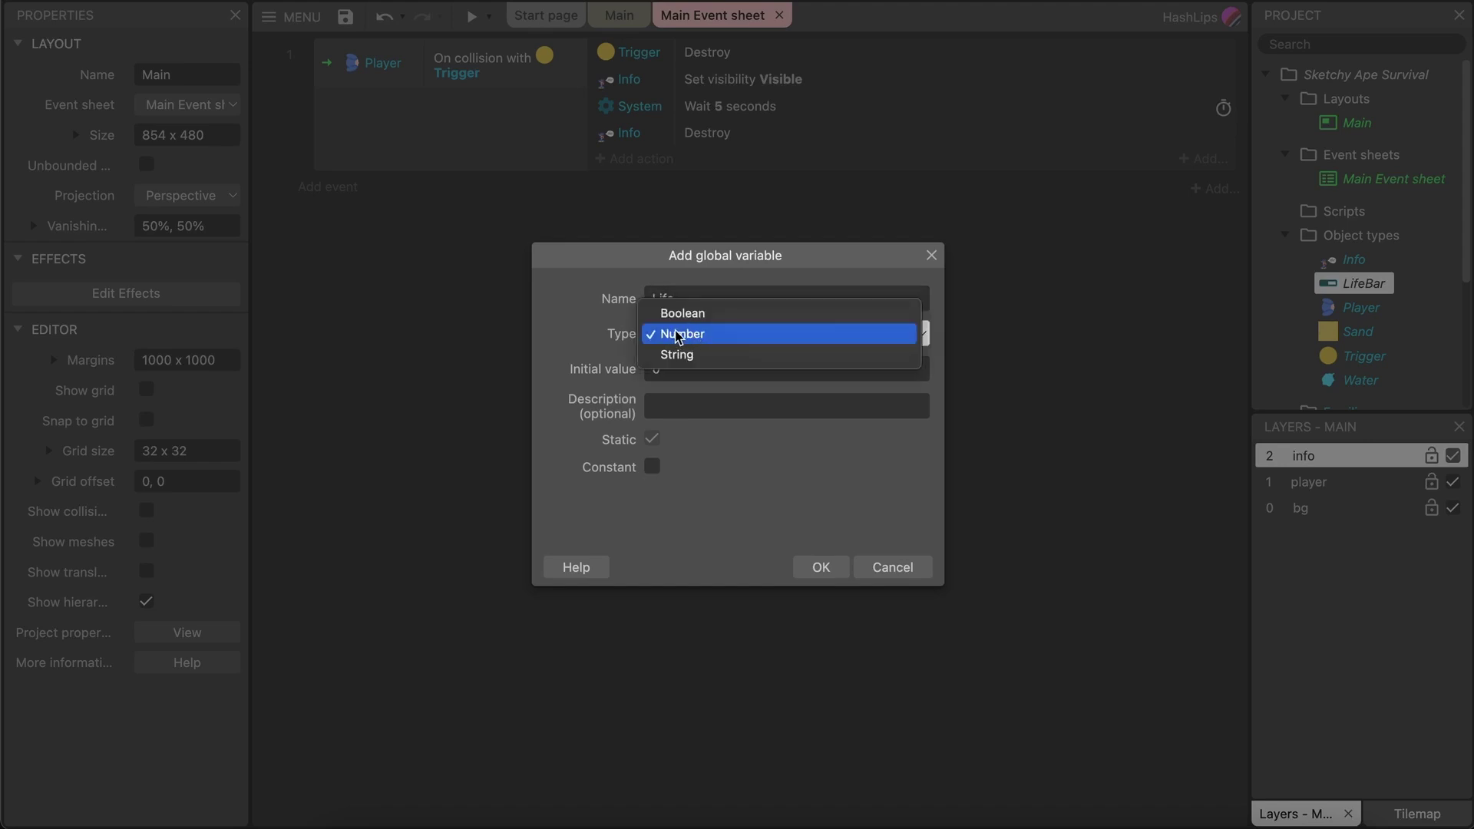
{"action": "left_click", "coordinate": [689, 335]}
{"action": "left_click", "coordinate": [655, 369]}
{"action": "type", "text": "100"}
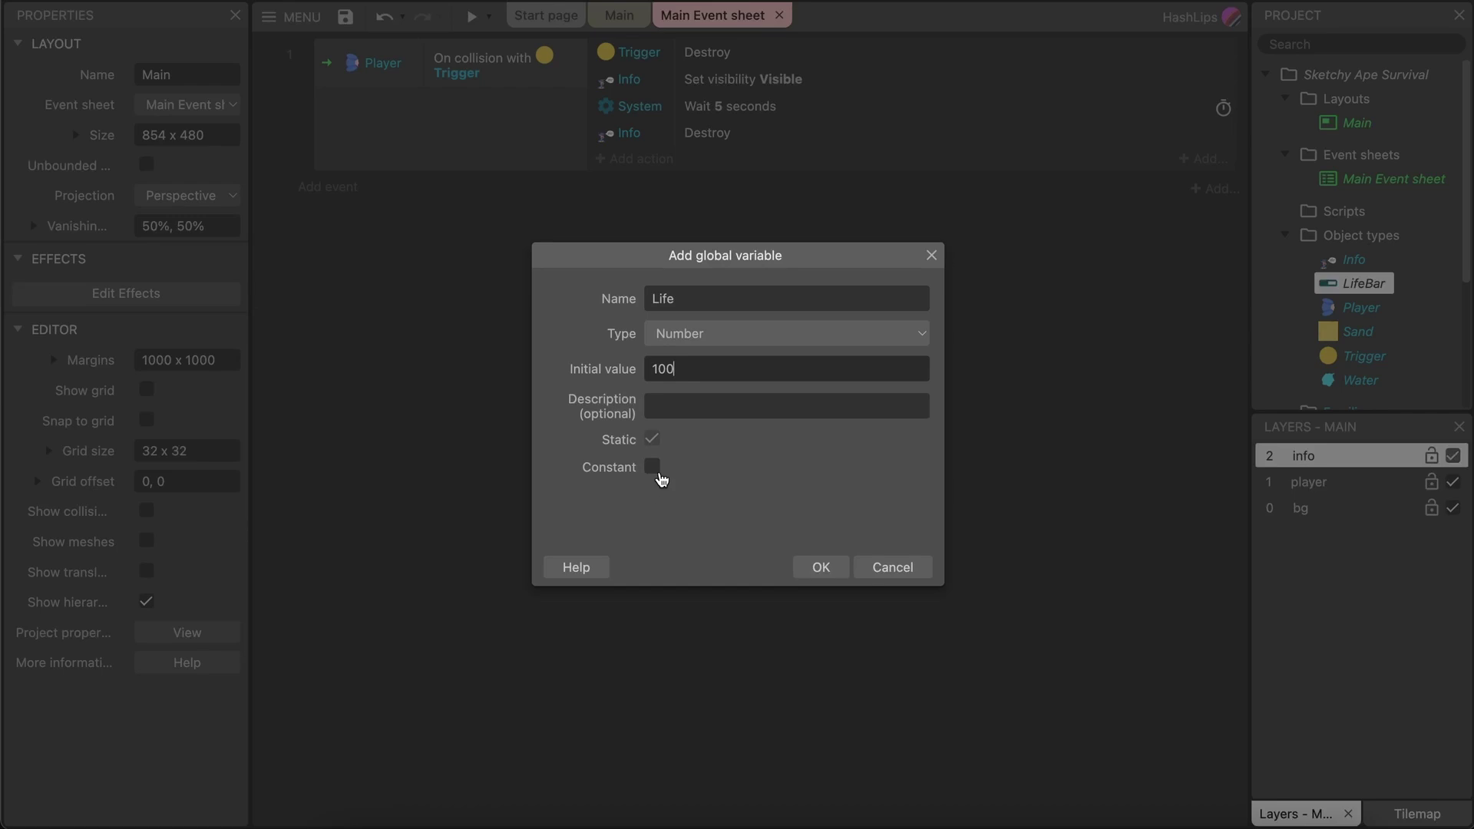
{"action": "left_click", "coordinate": [821, 567]}
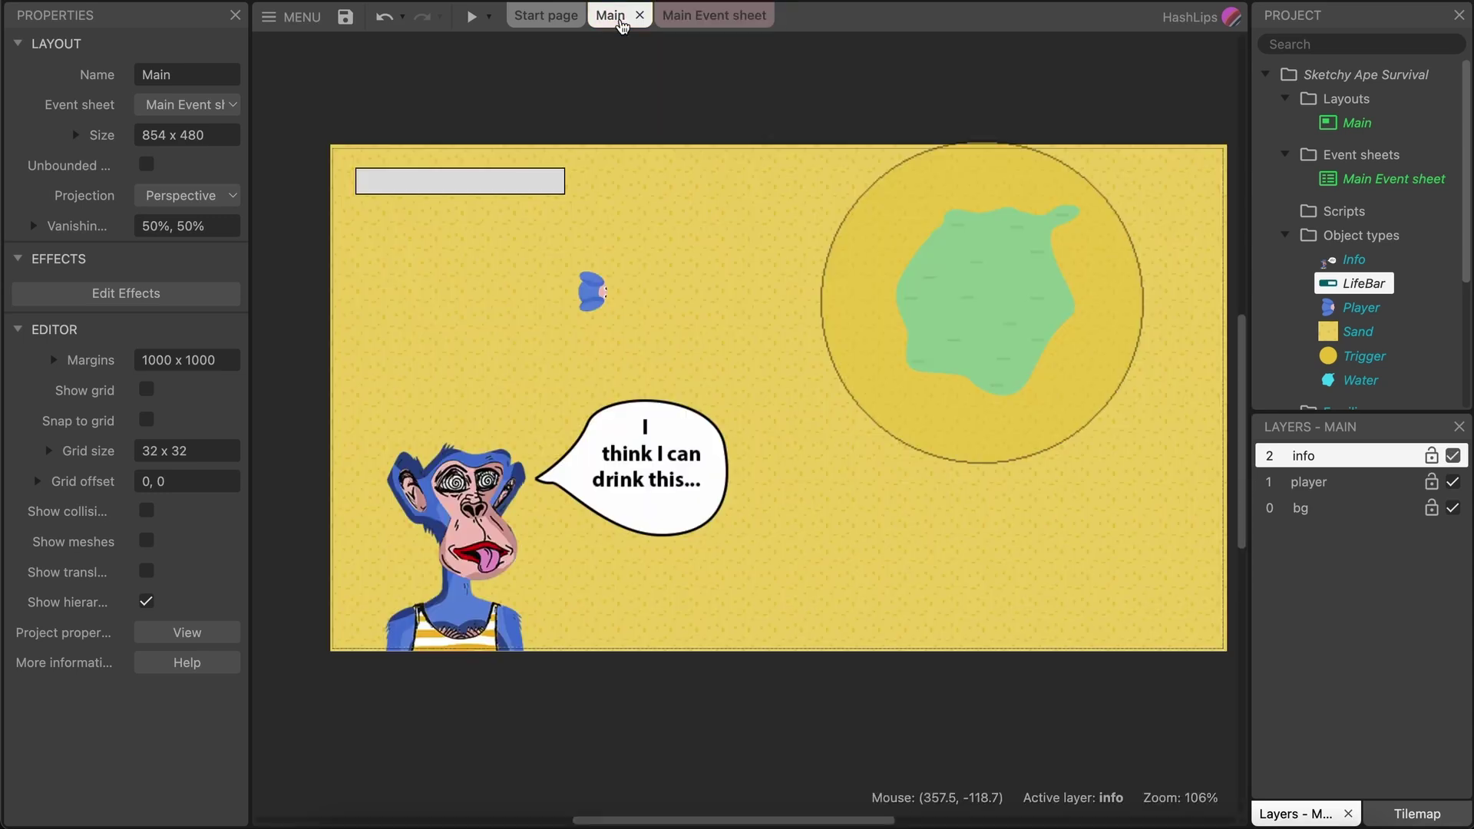
Check the LifeBar's value and maximum properties in the Main layout, and return to the Main Event sheet.
{"action": "left_click", "coordinate": [619, 17]}
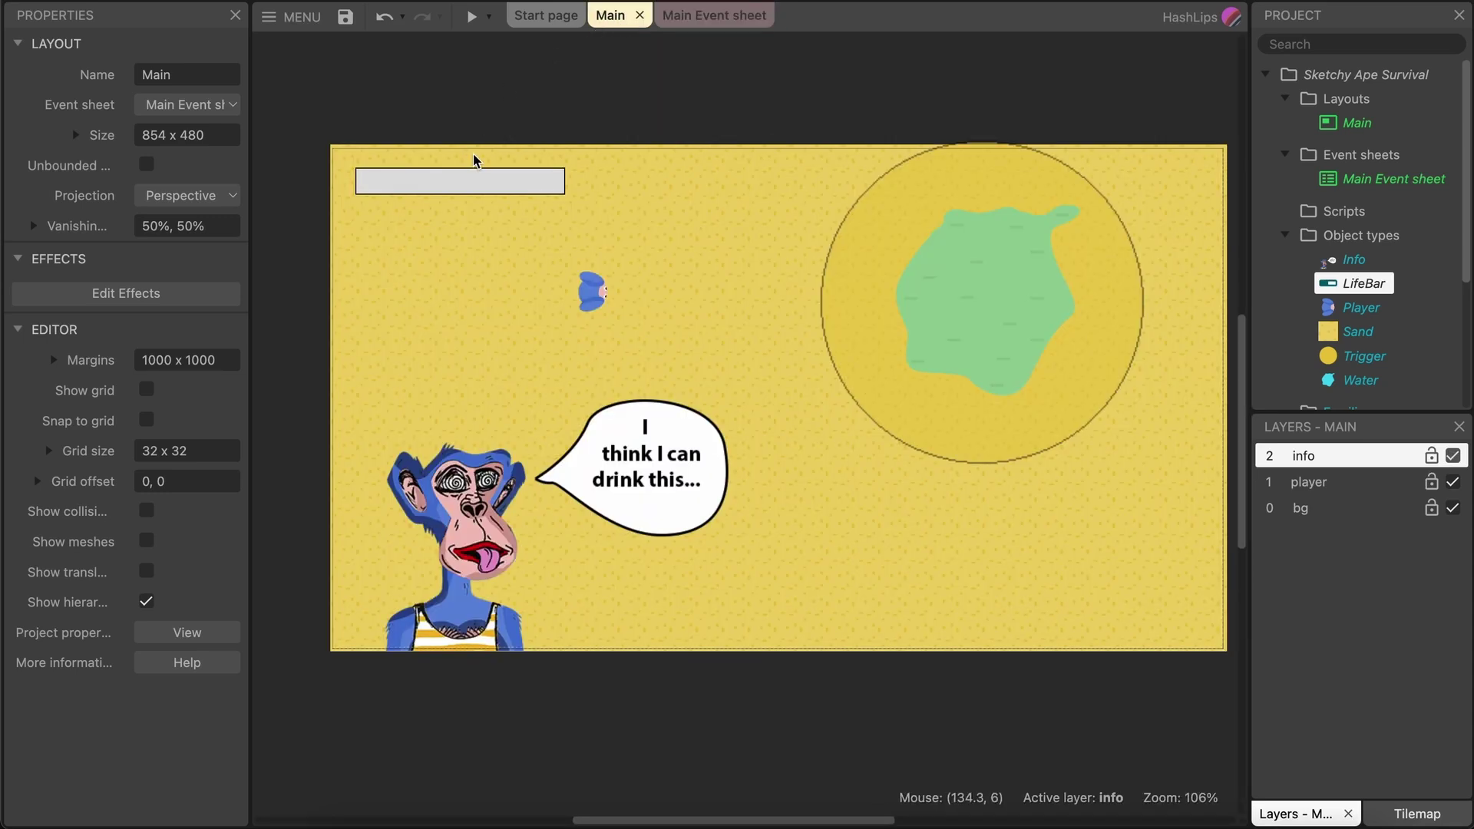
{"action": "left_click", "coordinate": [487, 179]}
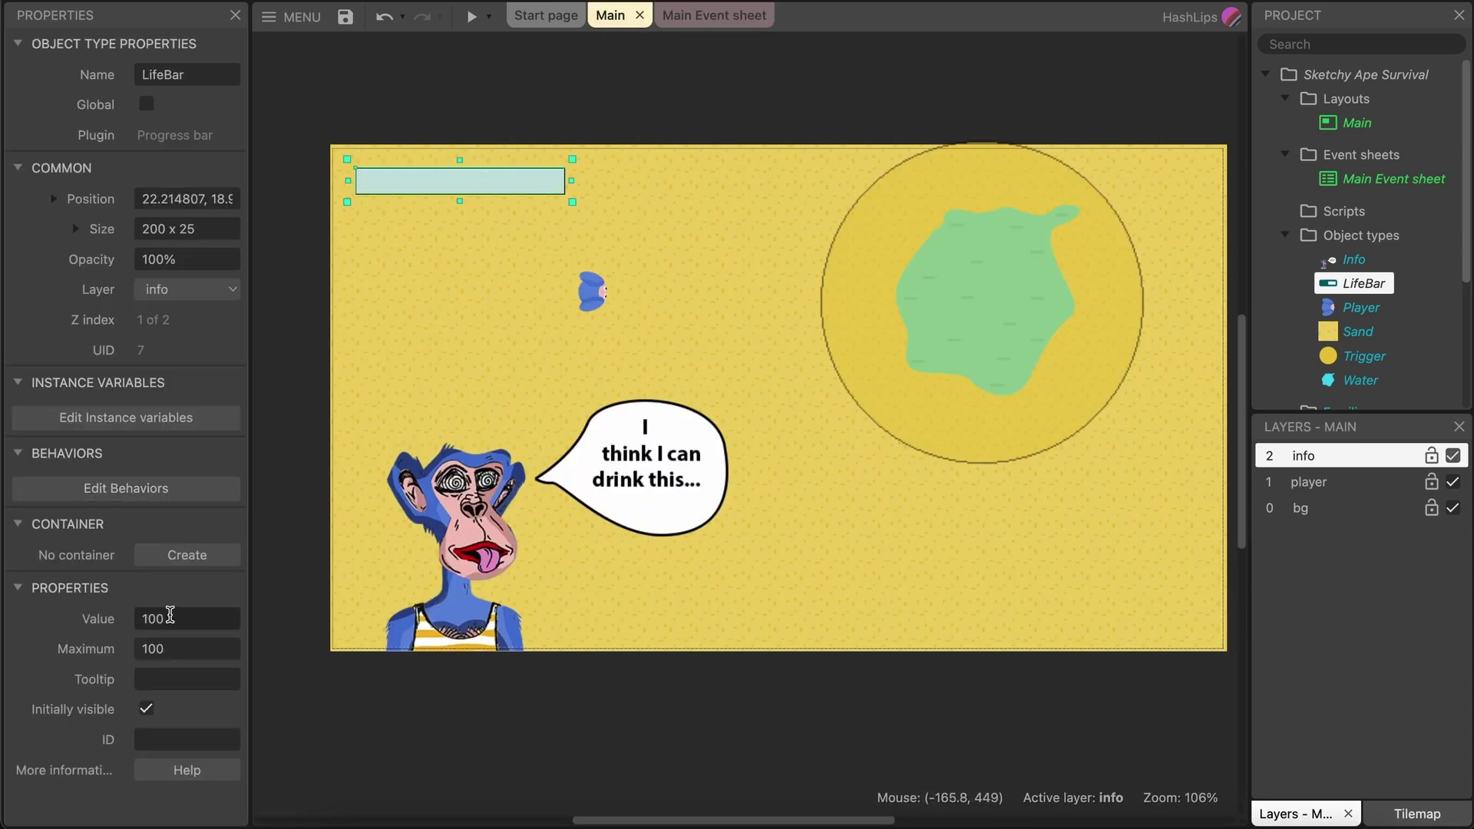
{"action": "left_click", "coordinate": [713, 15]}
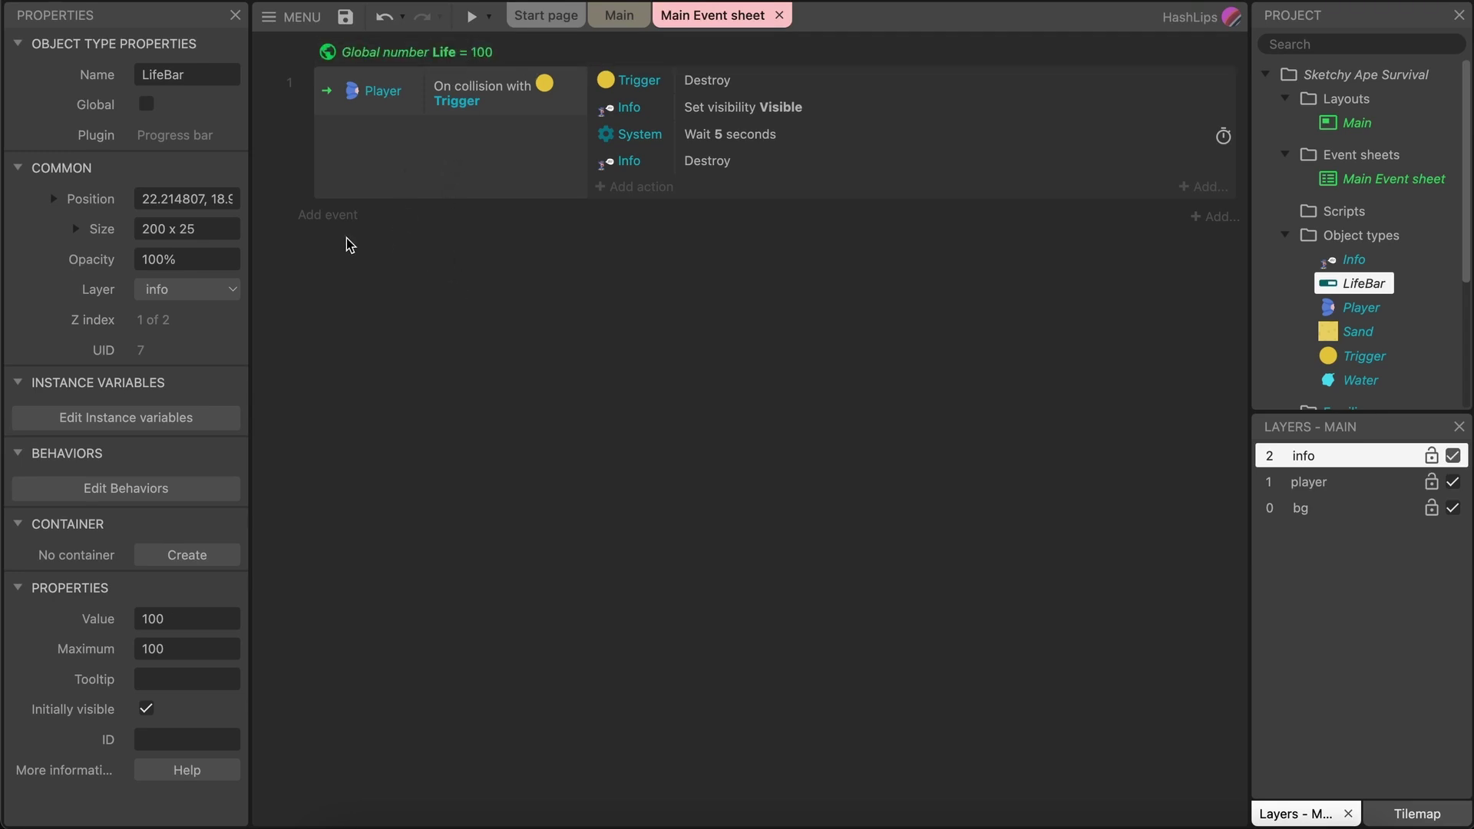
Add a new event with the System condition Every tick below the player collision event.
{"action": "left_click", "coordinate": [329, 218]}
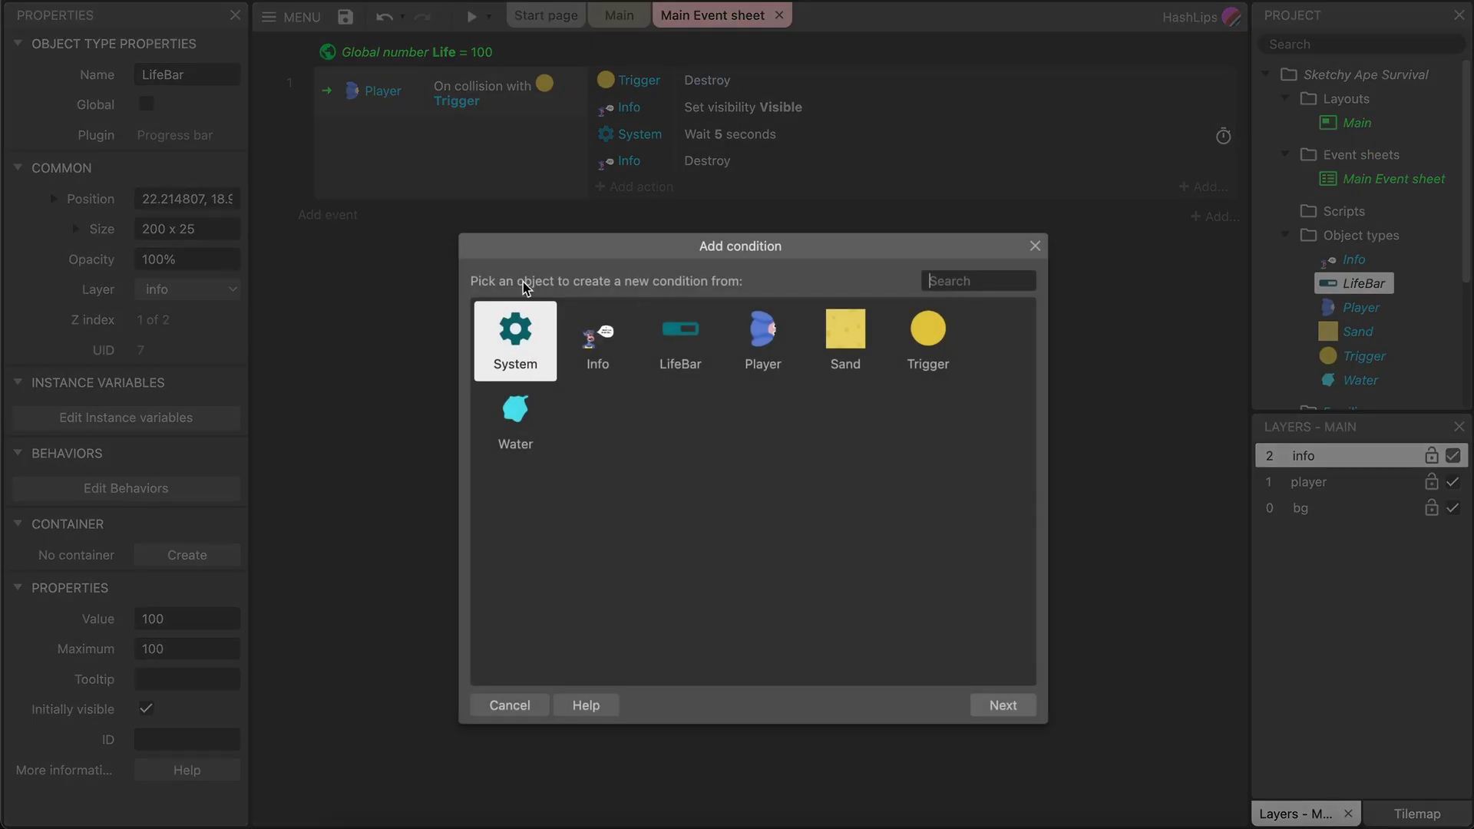
{"action": "double_click", "coordinate": [515, 331]}
{"action": "type", "text": "eve"}
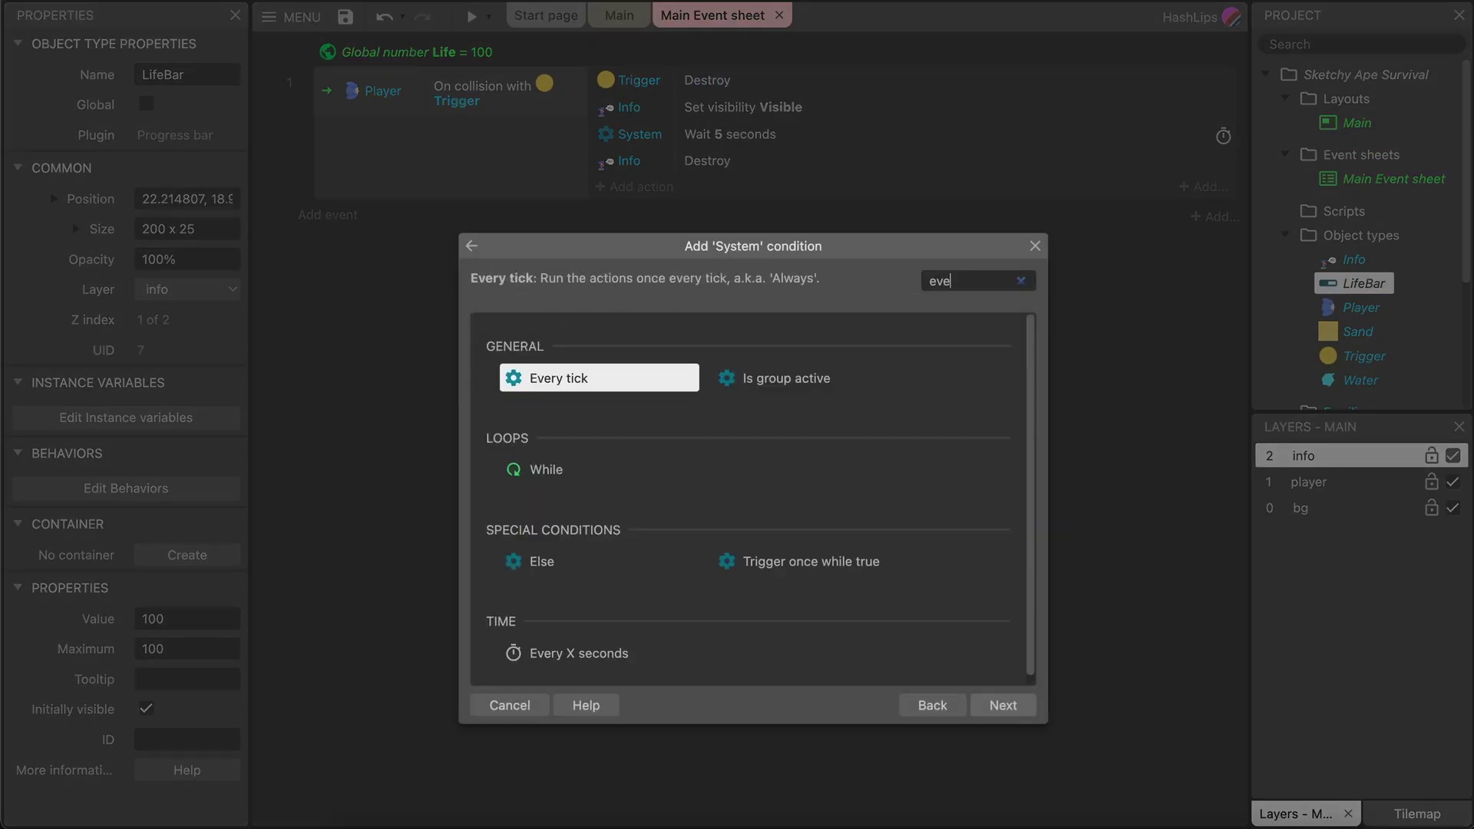
{"action": "left_click", "coordinate": [569, 392]}
{"action": "double_click", "coordinate": [569, 391]}
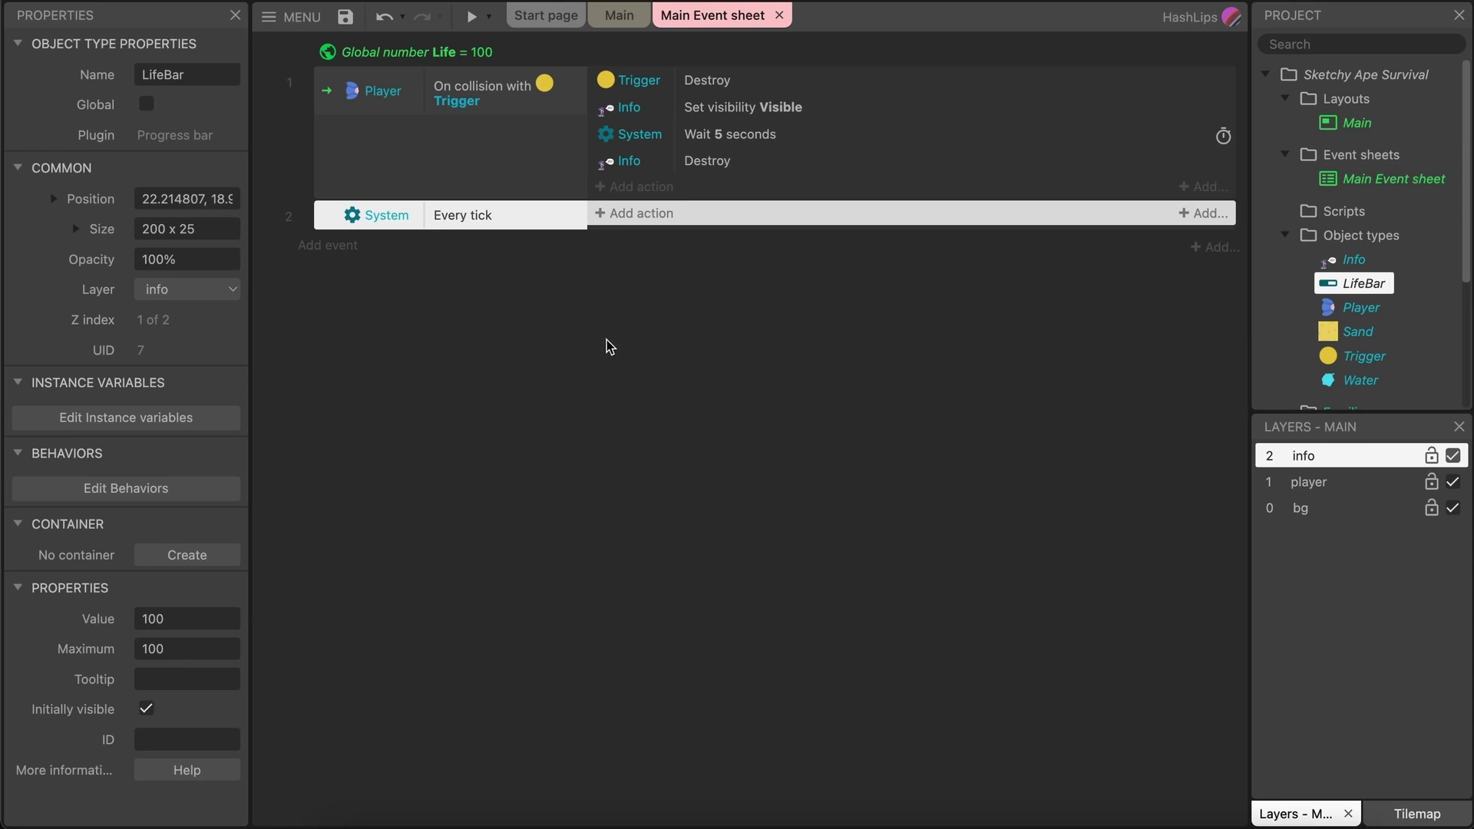
Add a LifeBar Set progress action to the Every tick event, using the Life variable as its value.
{"action": "left_click", "coordinate": [635, 215]}
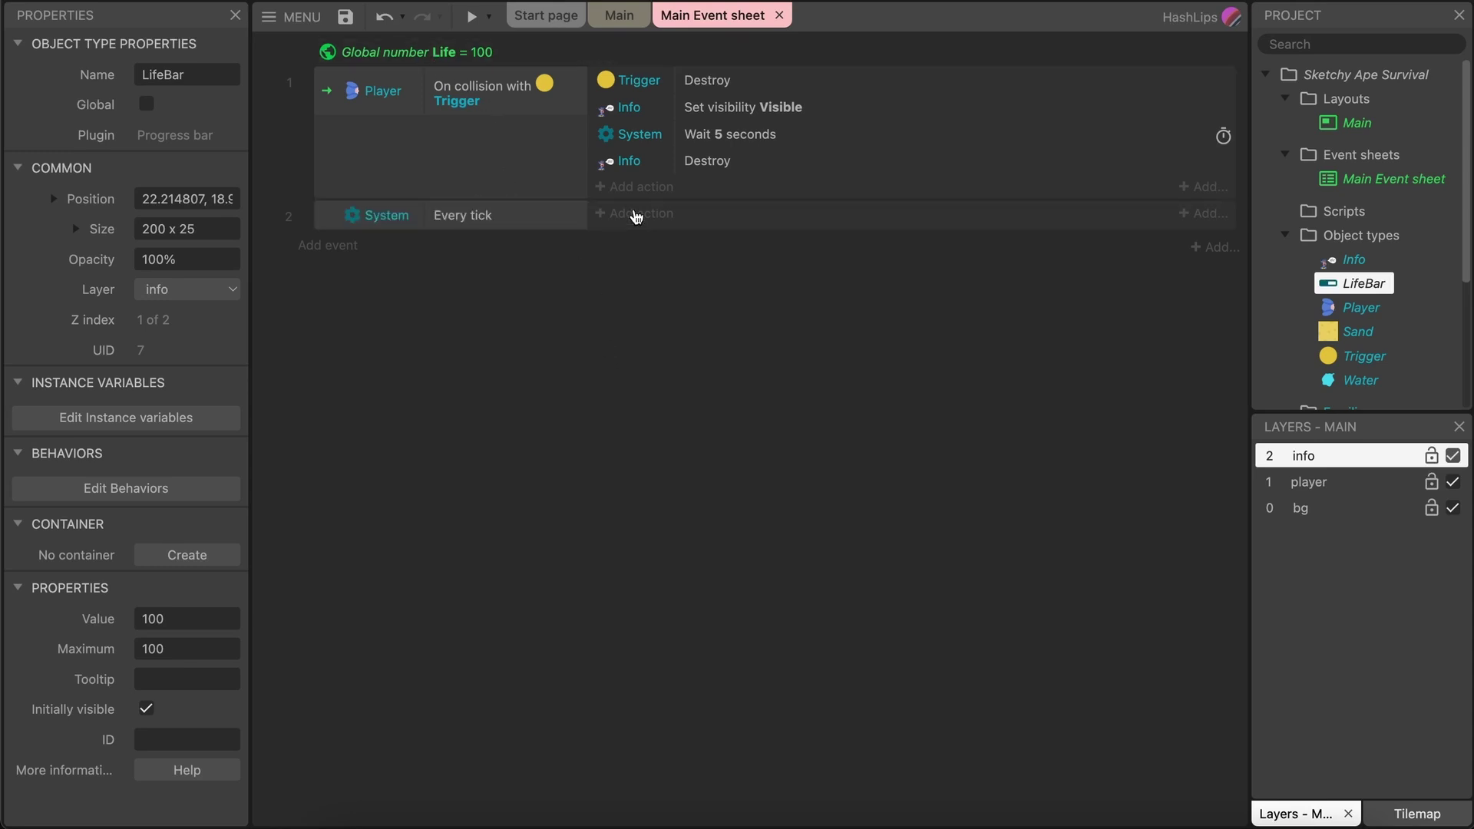
{"action": "left_click", "coordinate": [635, 215]}
{"action": "left_click", "coordinate": [680, 338]}
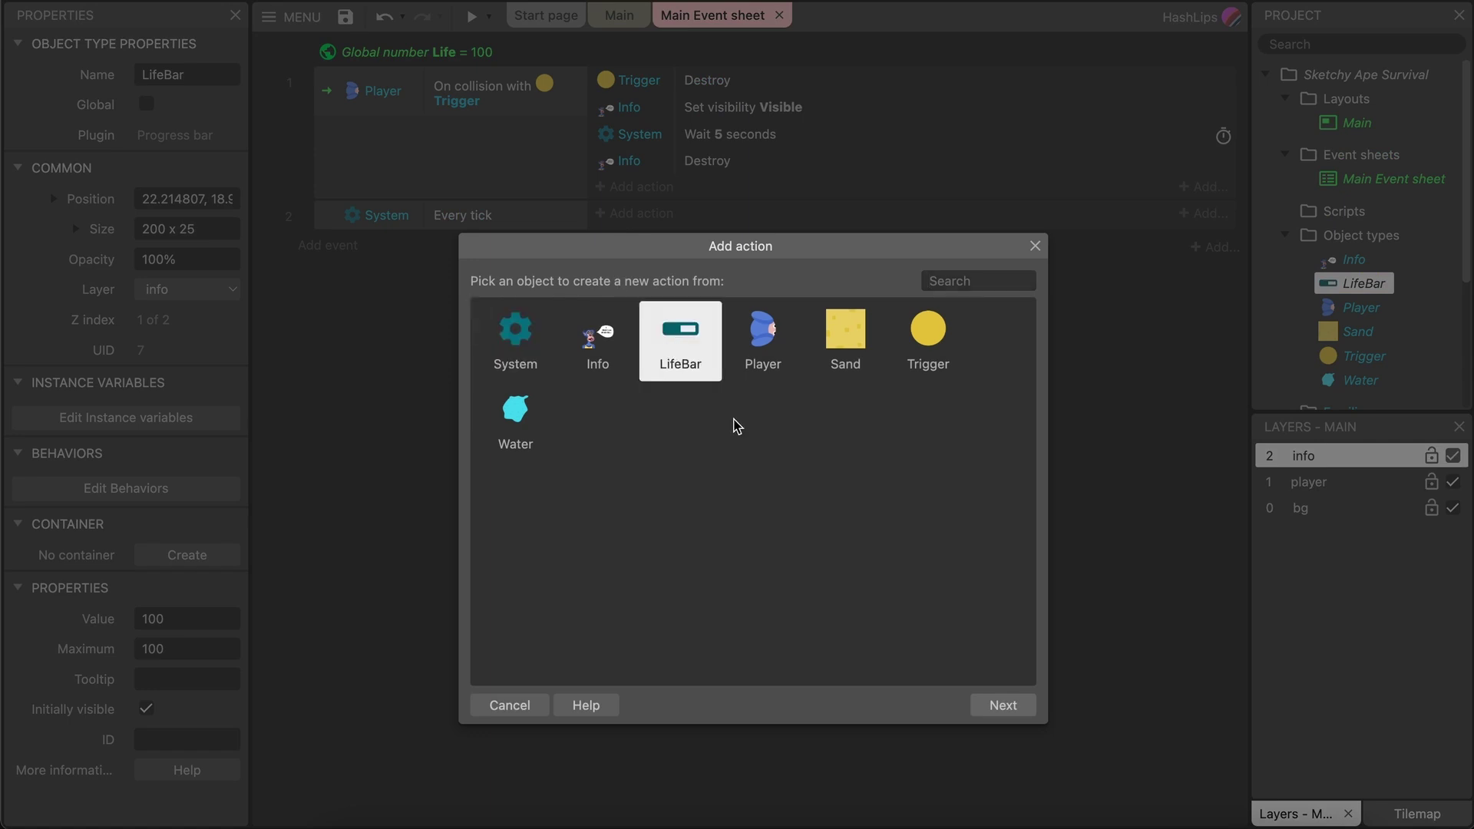
{"action": "left_click", "coordinate": [1002, 707]}
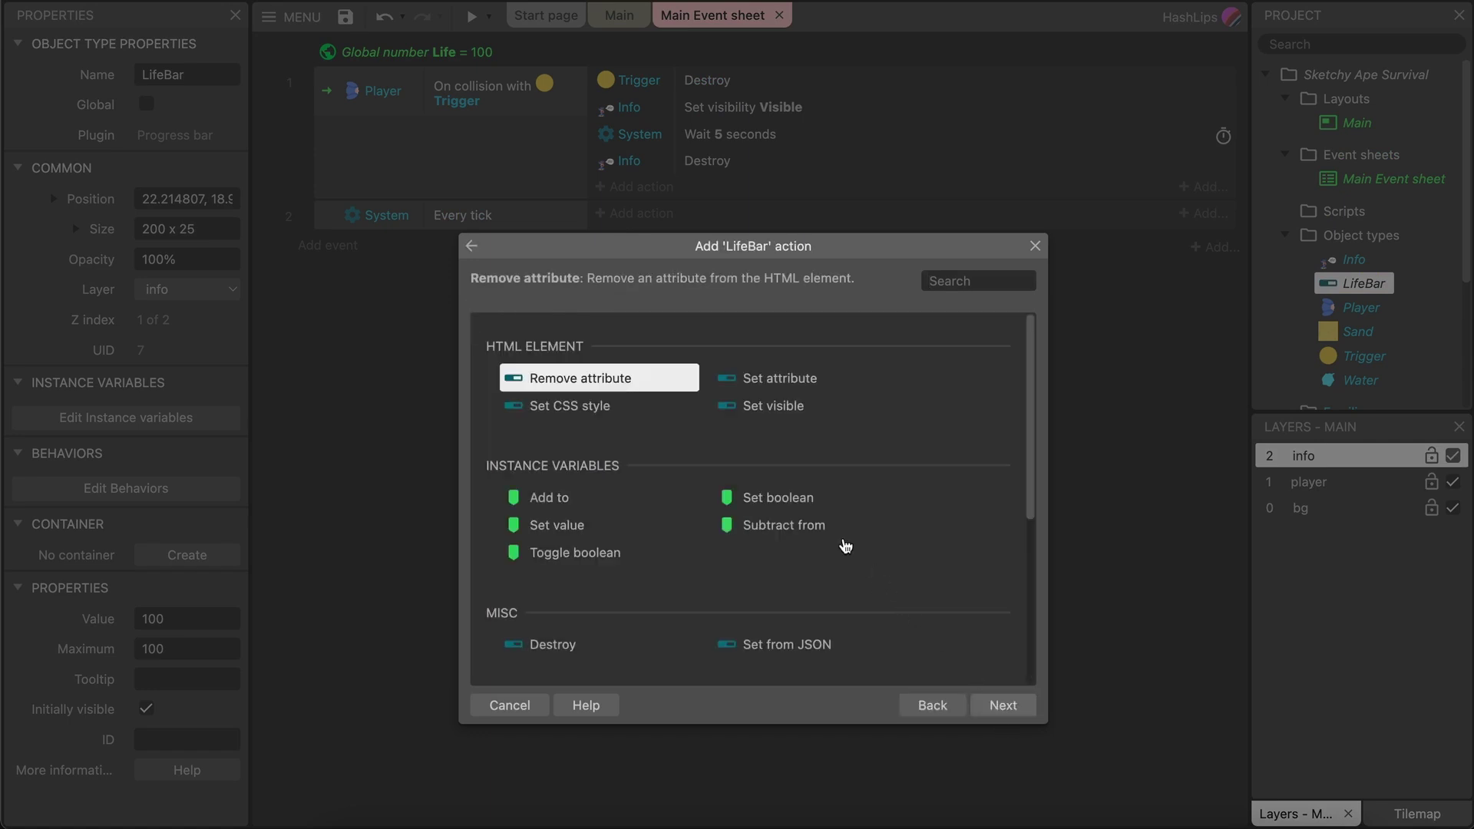
{"action": "scroll", "coordinate": [667, 467], "scroll_direction": "down", "scroll_amount": 3}
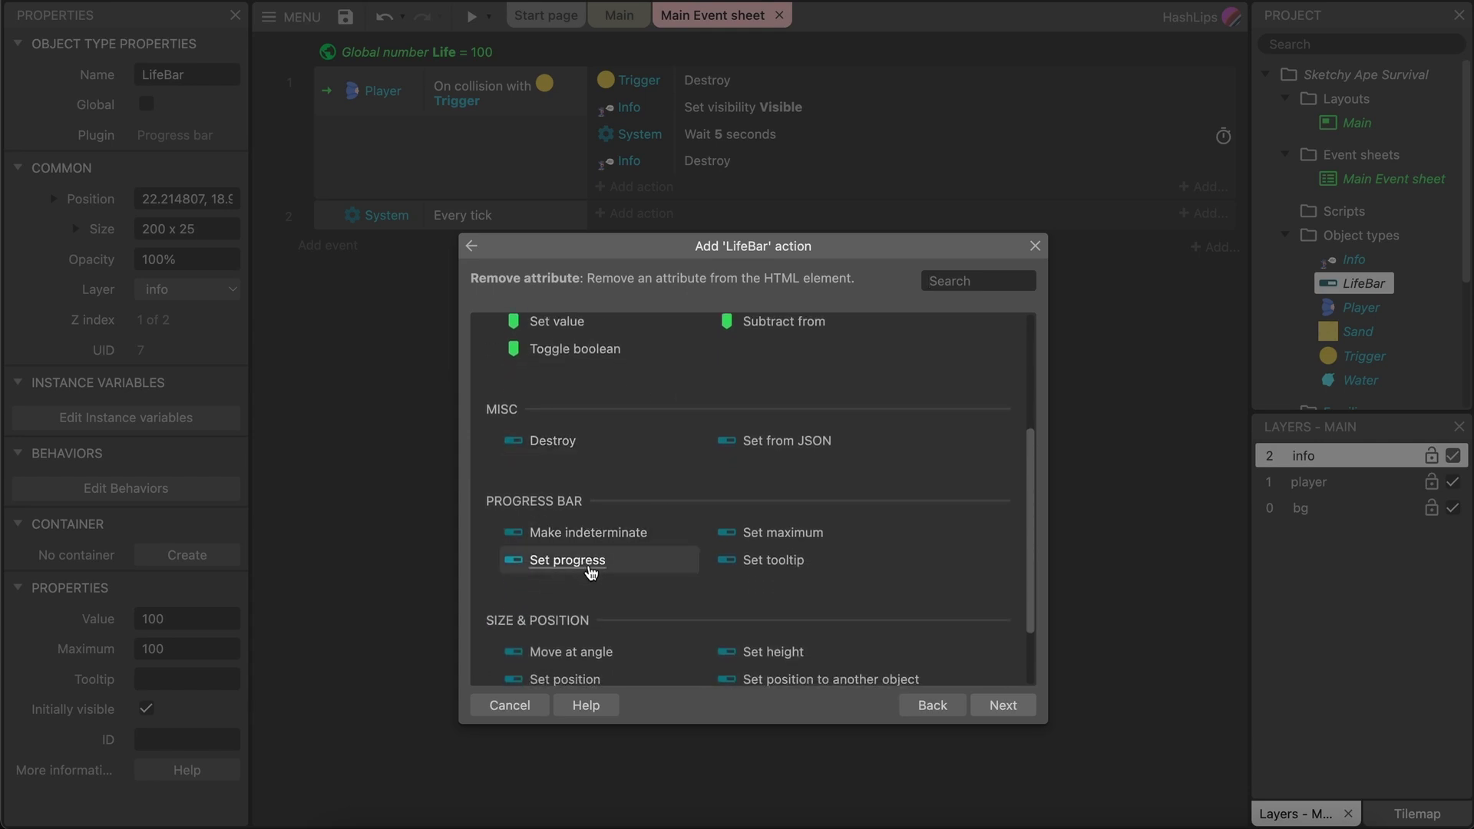
{"action": "left_click", "coordinate": [591, 570]}
{"action": "left_click", "coordinate": [1001, 704]}
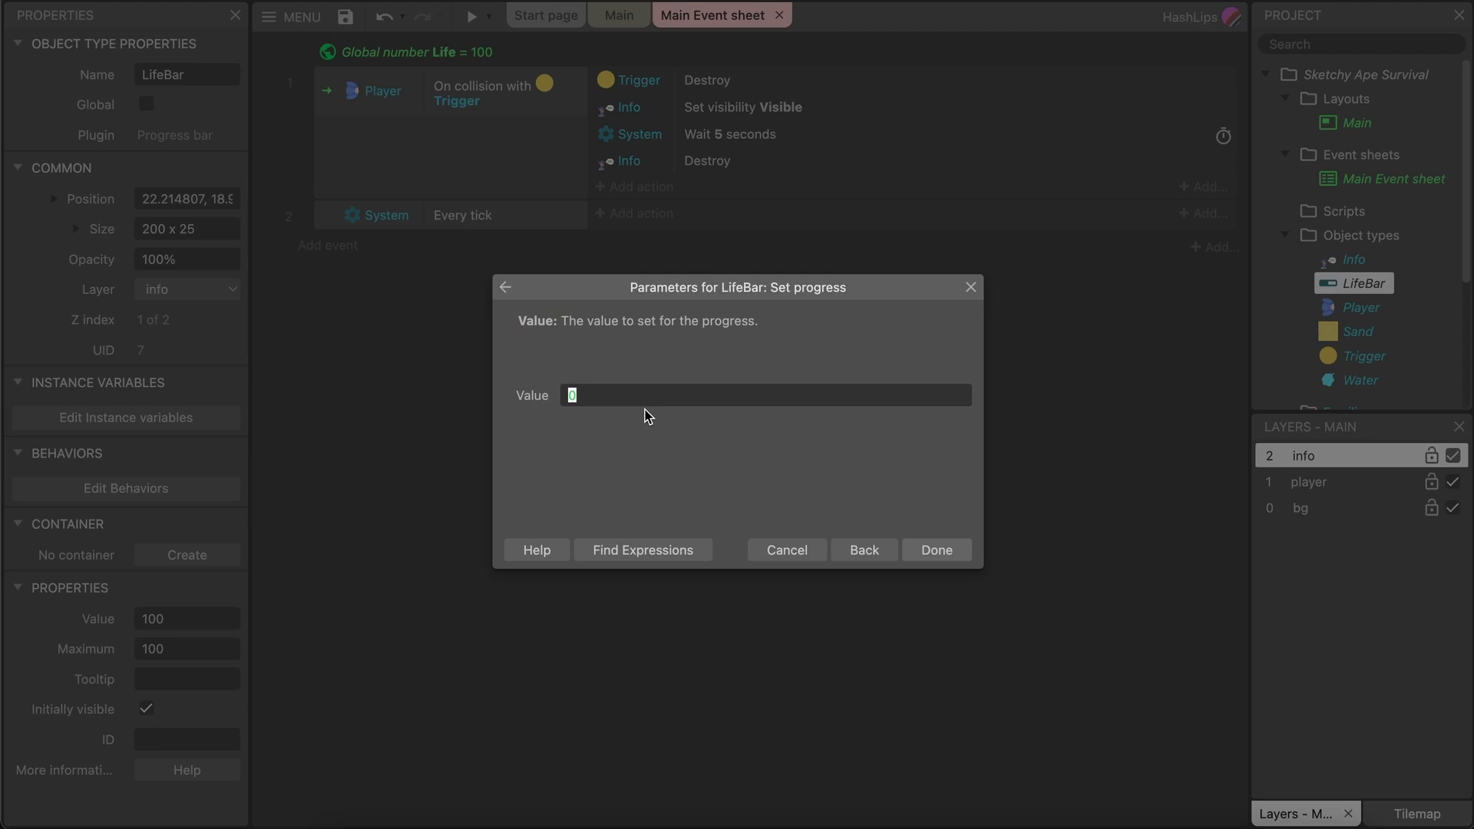
{"action": "type", "text": "F"}
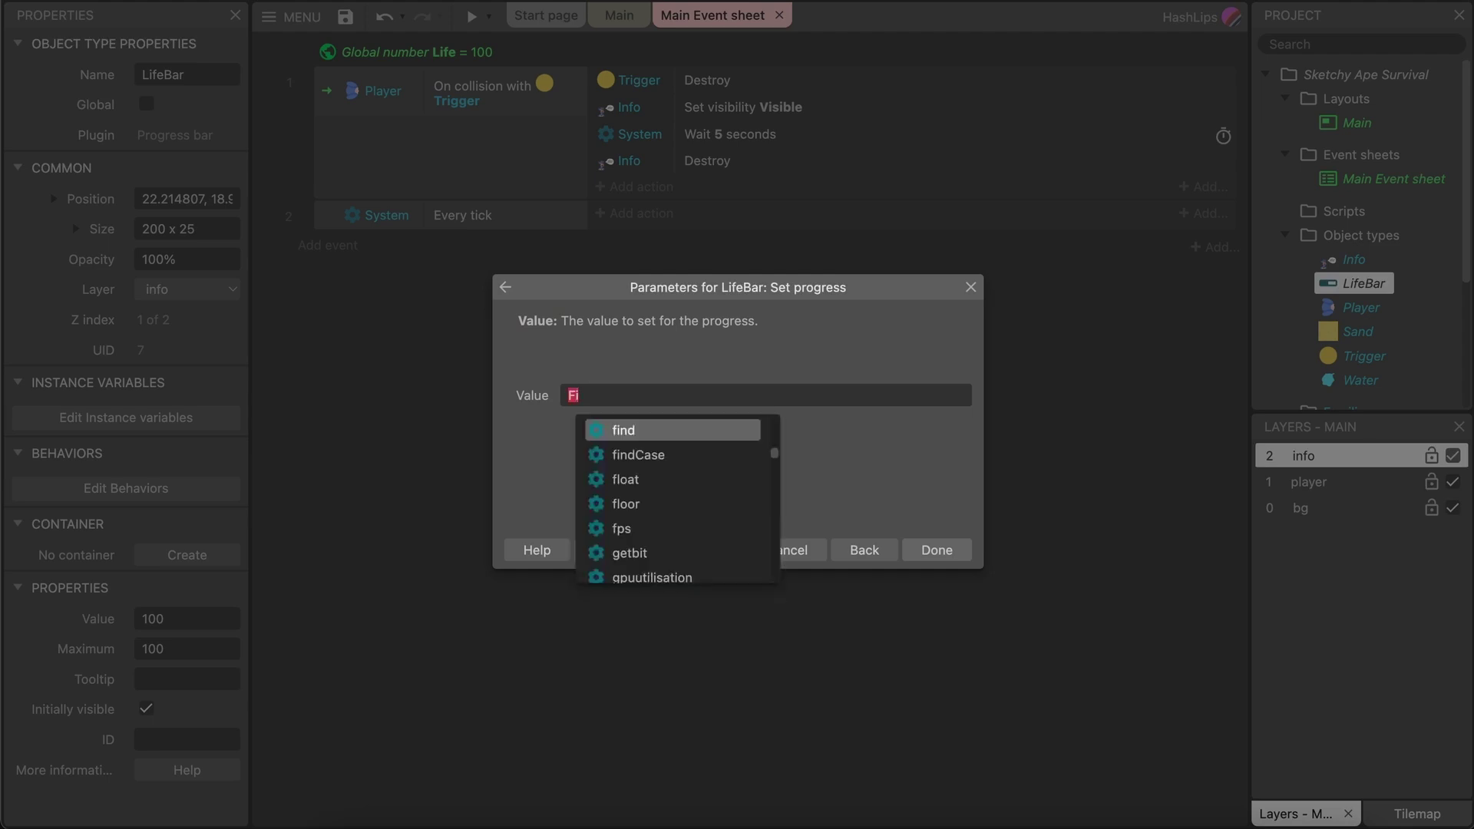
{"action": "key", "text": "BackSpace"}
{"action": "type", "text": "Li"}
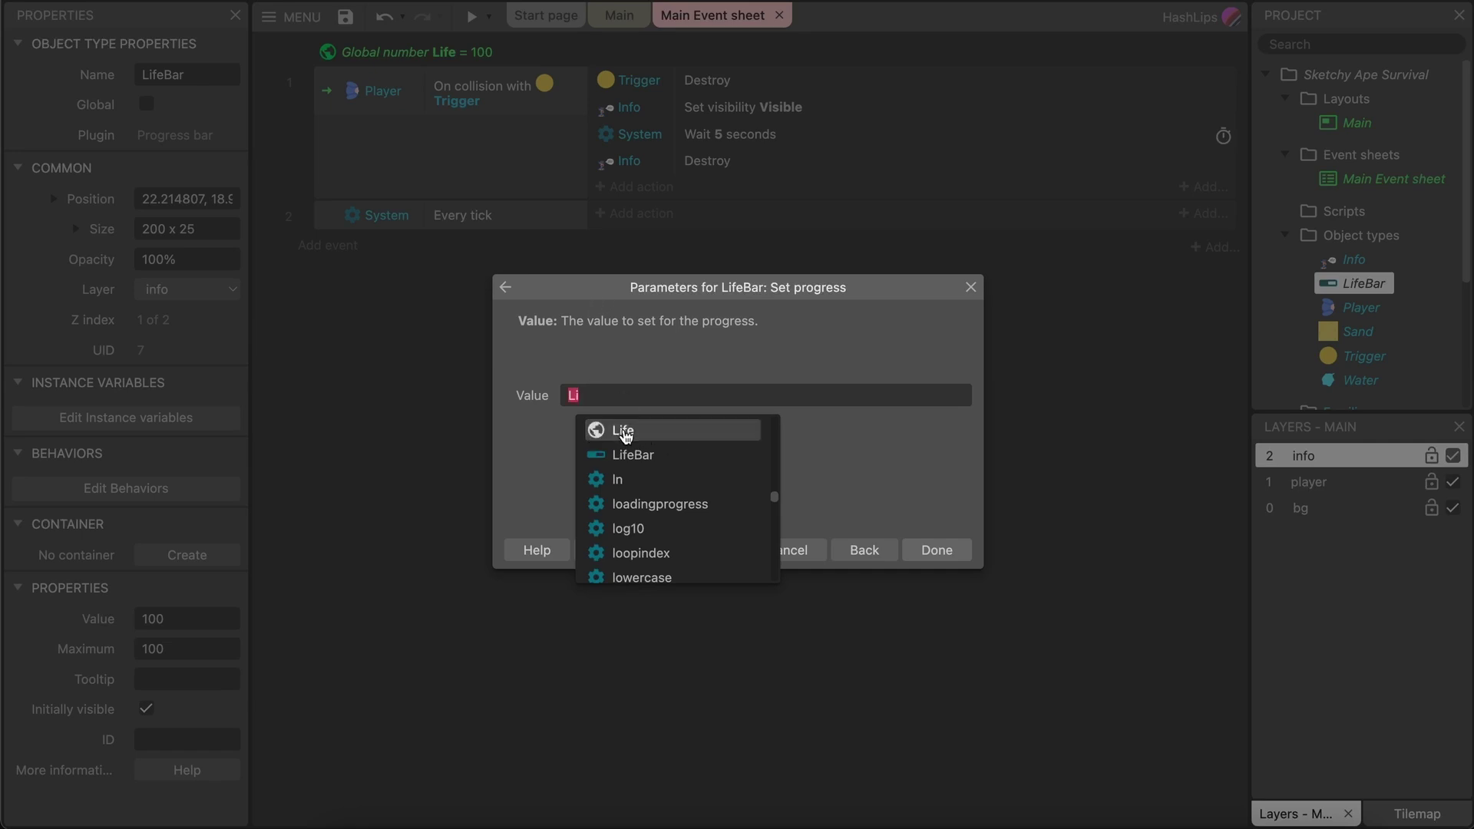
{"action": "left_click", "coordinate": [674, 431]}
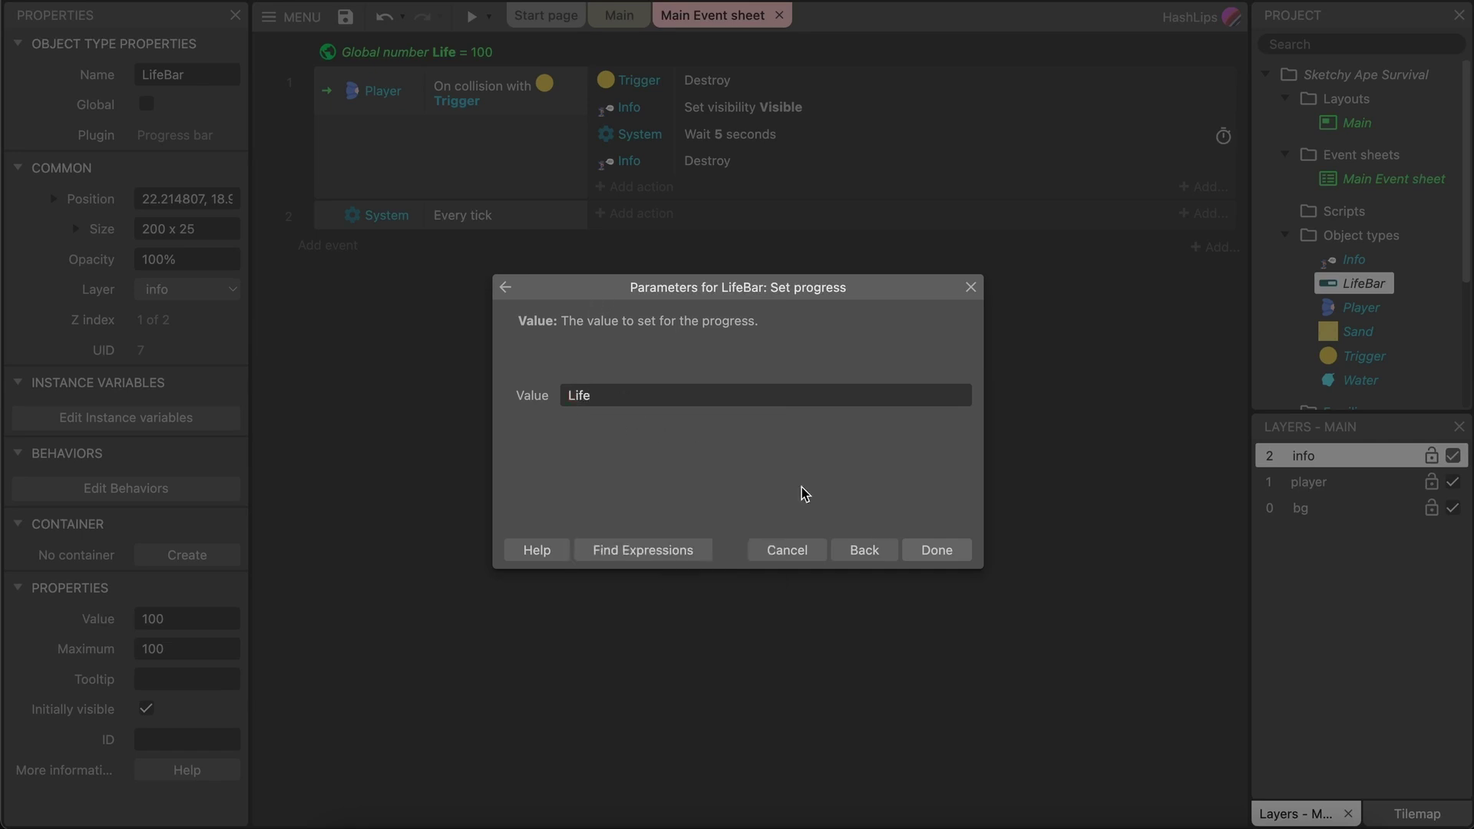
{"action": "left_click", "coordinate": [944, 556]}
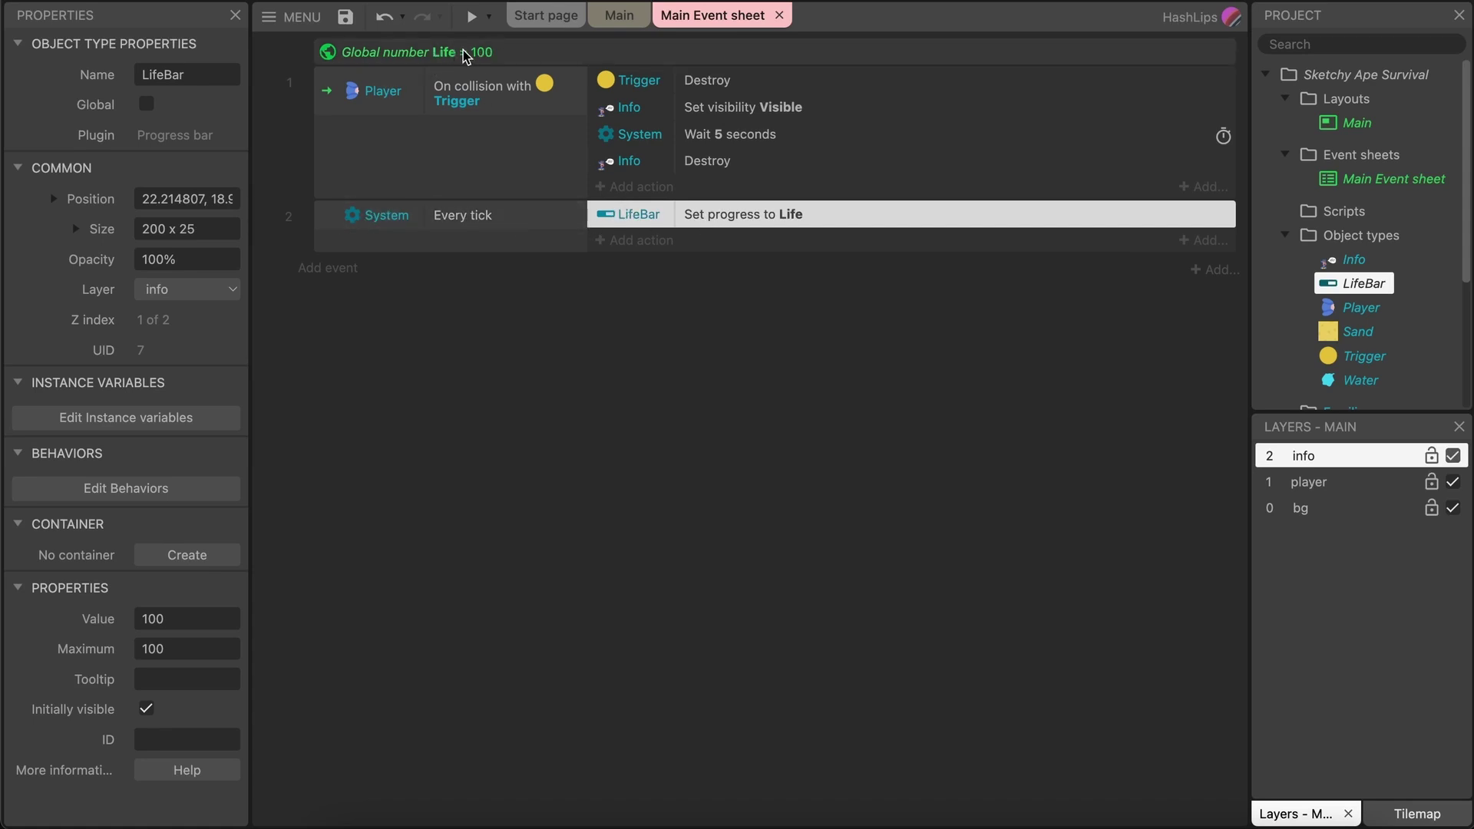
{"action": "left_click", "coordinate": [586, 362]}
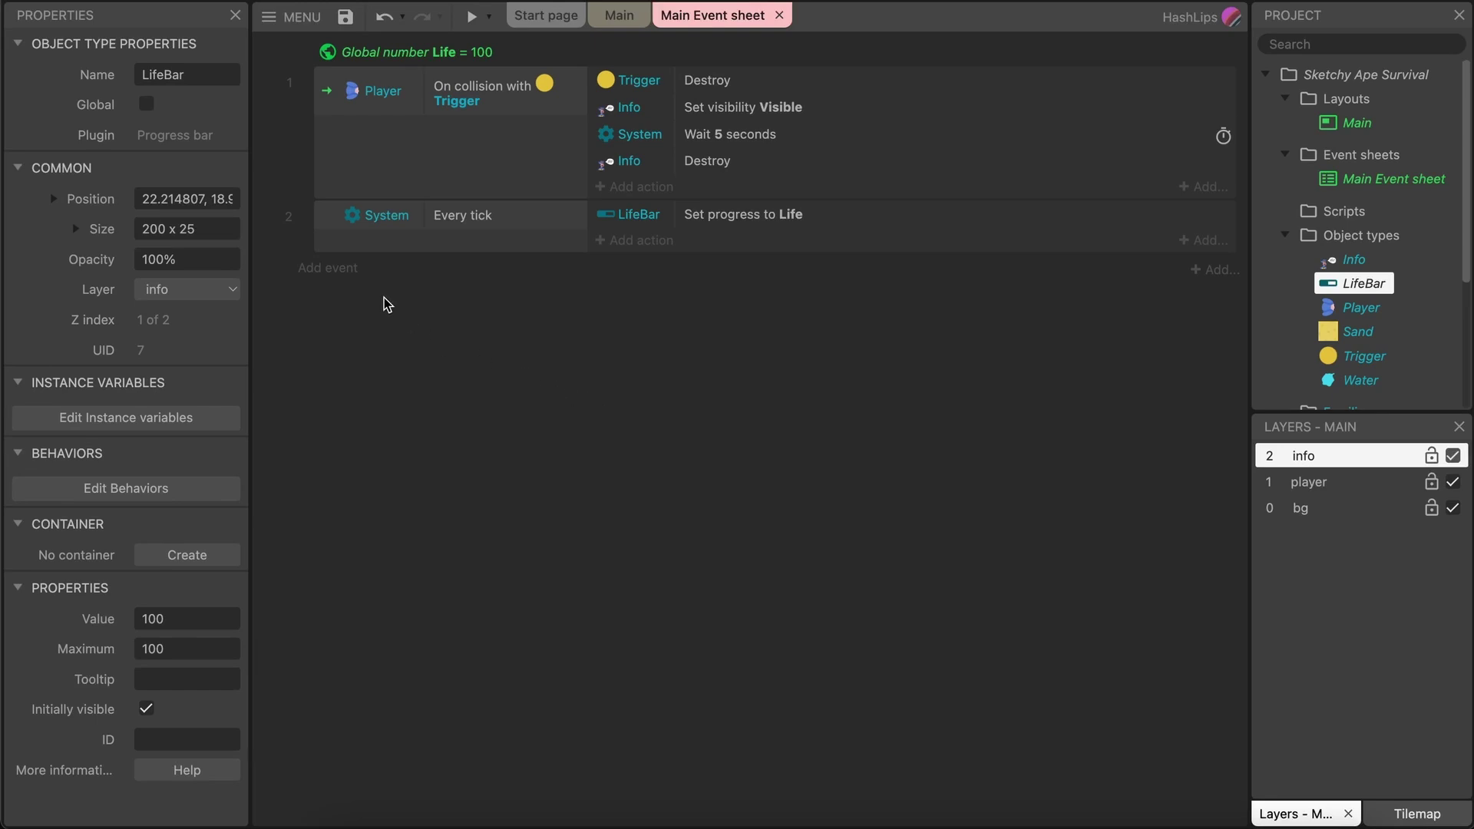
Add another event with the System condition Every X seconds and an interval of 1.0 seconds.
{"action": "left_click", "coordinate": [338, 271]}
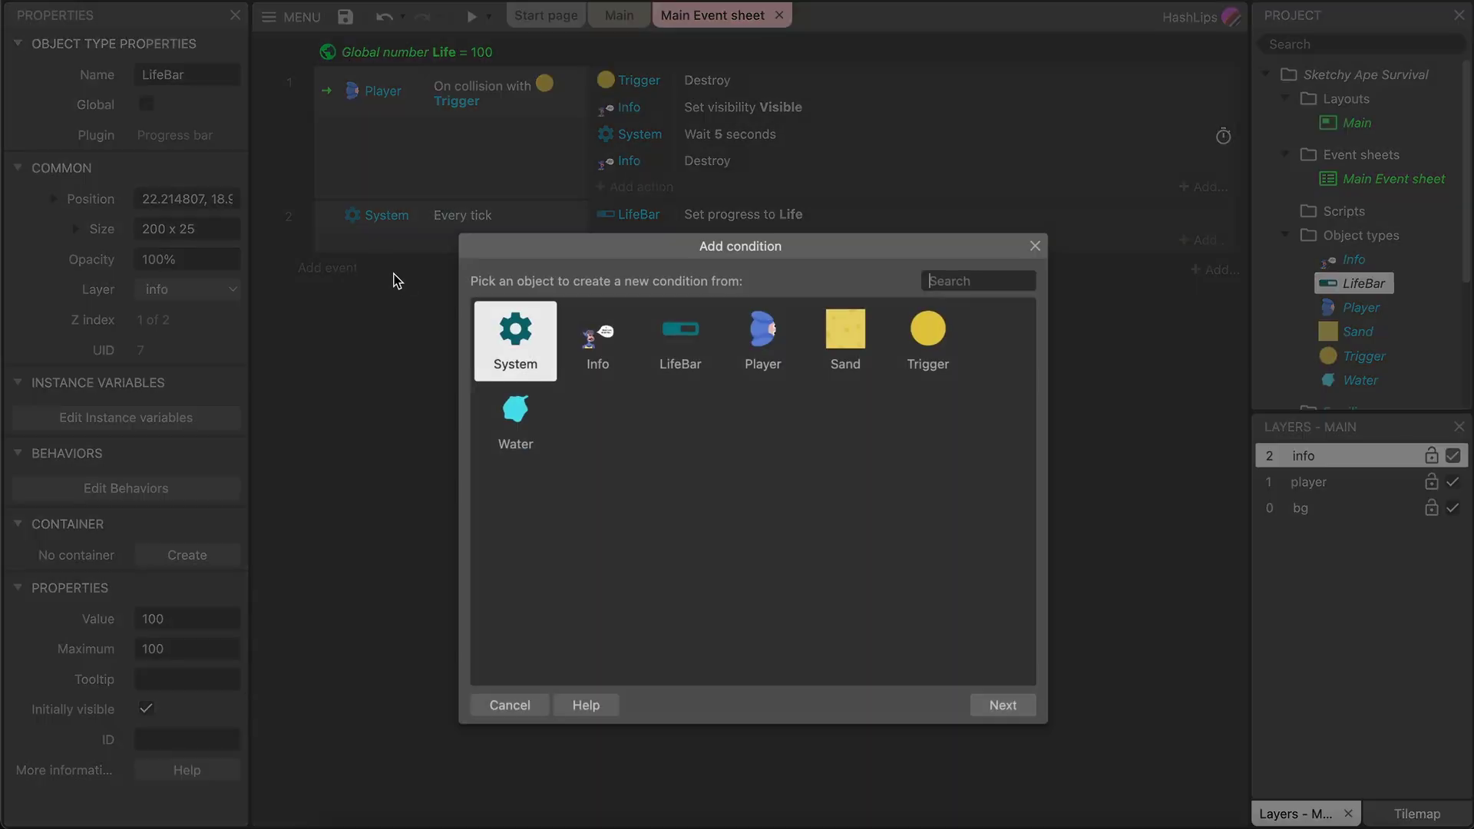
{"action": "double_click", "coordinate": [502, 340]}
{"action": "type", "text": "eve"}
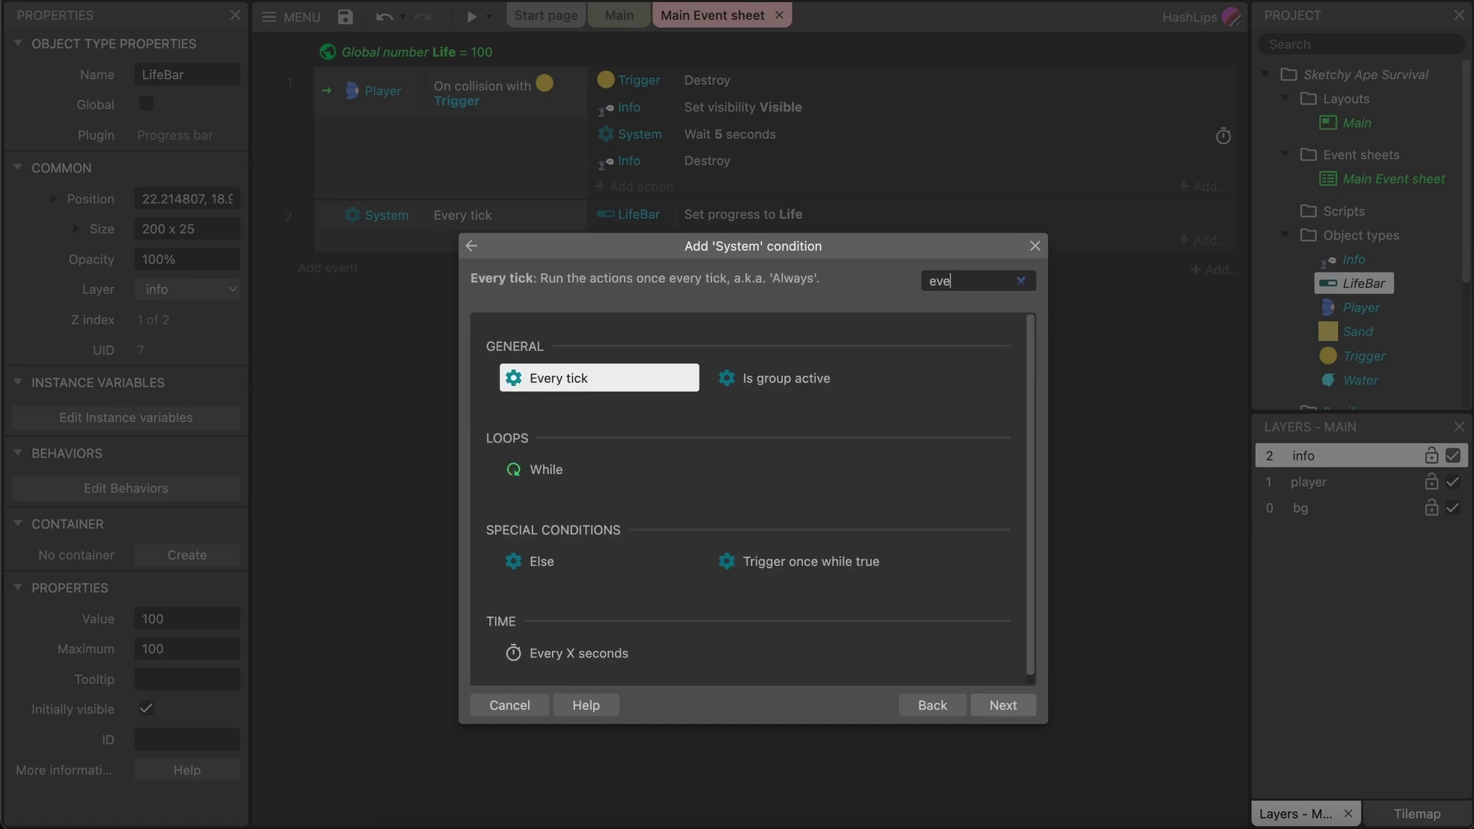
{"action": "left_click", "coordinate": [599, 655]}
{"action": "left_click", "coordinate": [990, 702]}
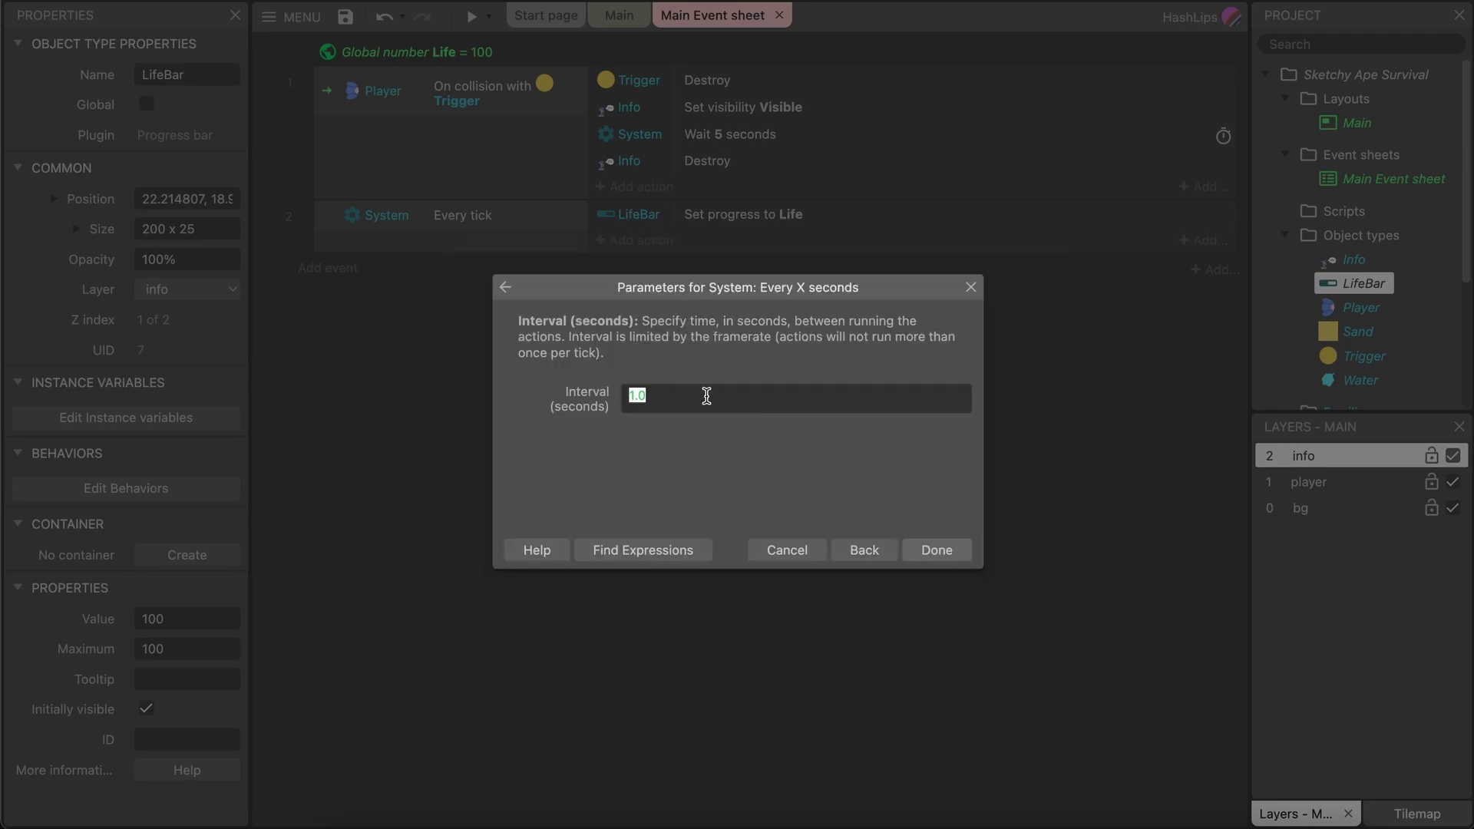
{"action": "left_click", "coordinate": [944, 551]}
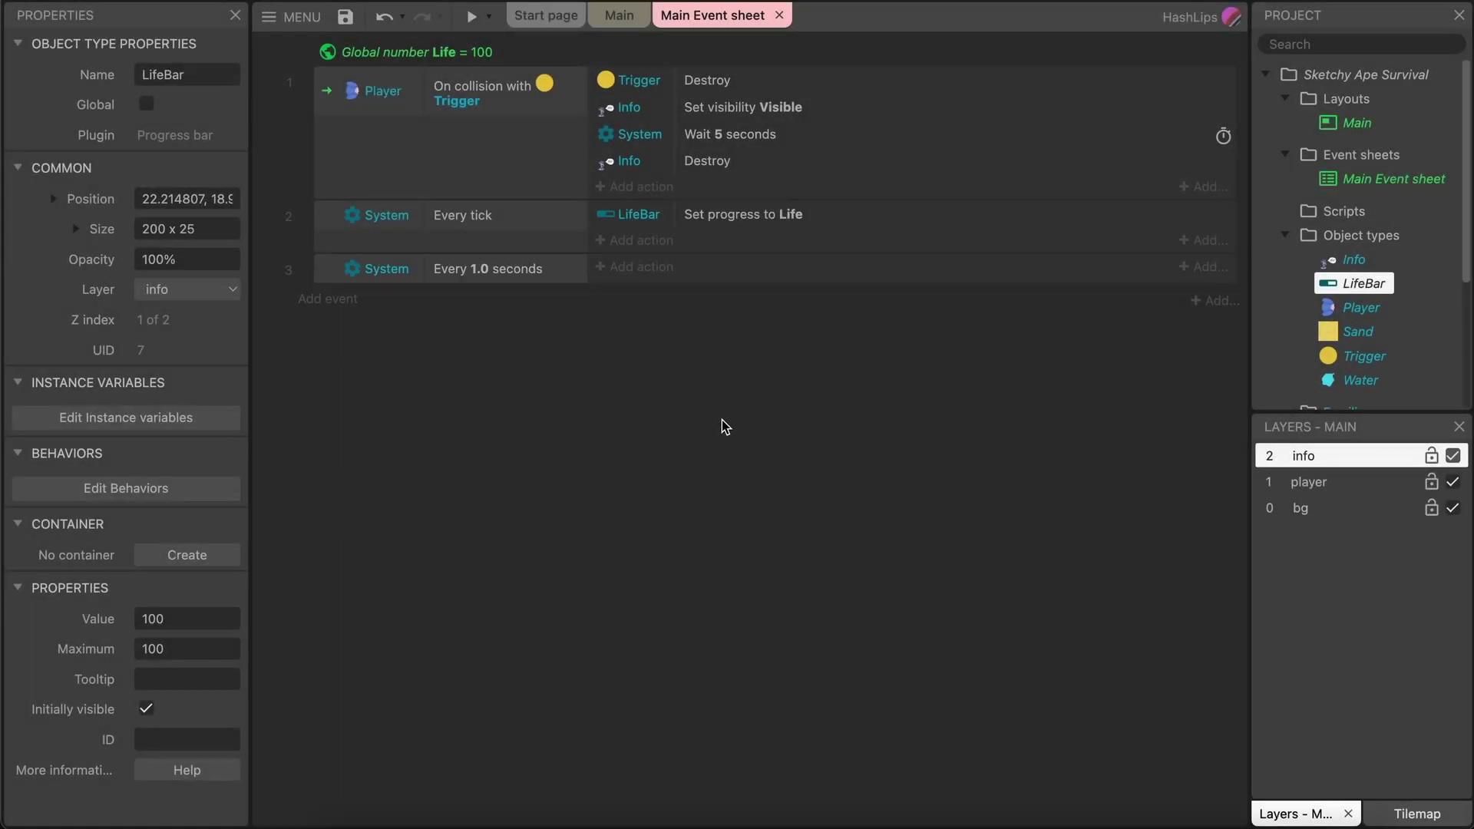
Add a System action to the Every 1.0 seconds event that subtracts 2 from the Life variable.
{"action": "left_click", "coordinate": [625, 269]}
{"action": "double_click", "coordinate": [503, 338]}
{"action": "scroll", "coordinate": [731, 470], "scroll_direction": "down", "scroll_amount": 2}
{"action": "scroll", "coordinate": [731, 470], "scroll_direction": "down", "scroll_amount": 3}
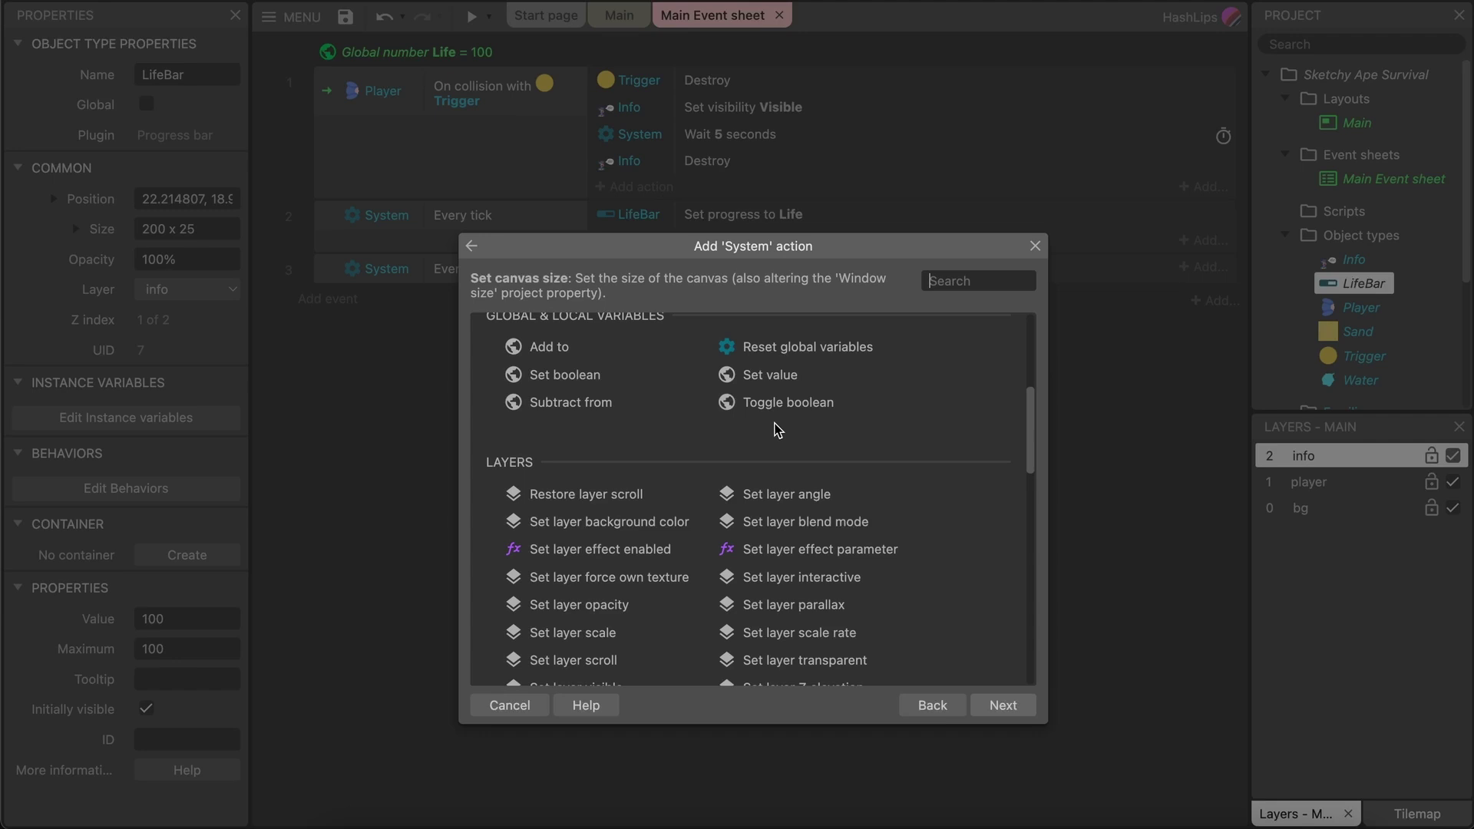
{"action": "scroll", "coordinate": [775, 434], "scroll_direction": "down", "scroll_amount": 7}
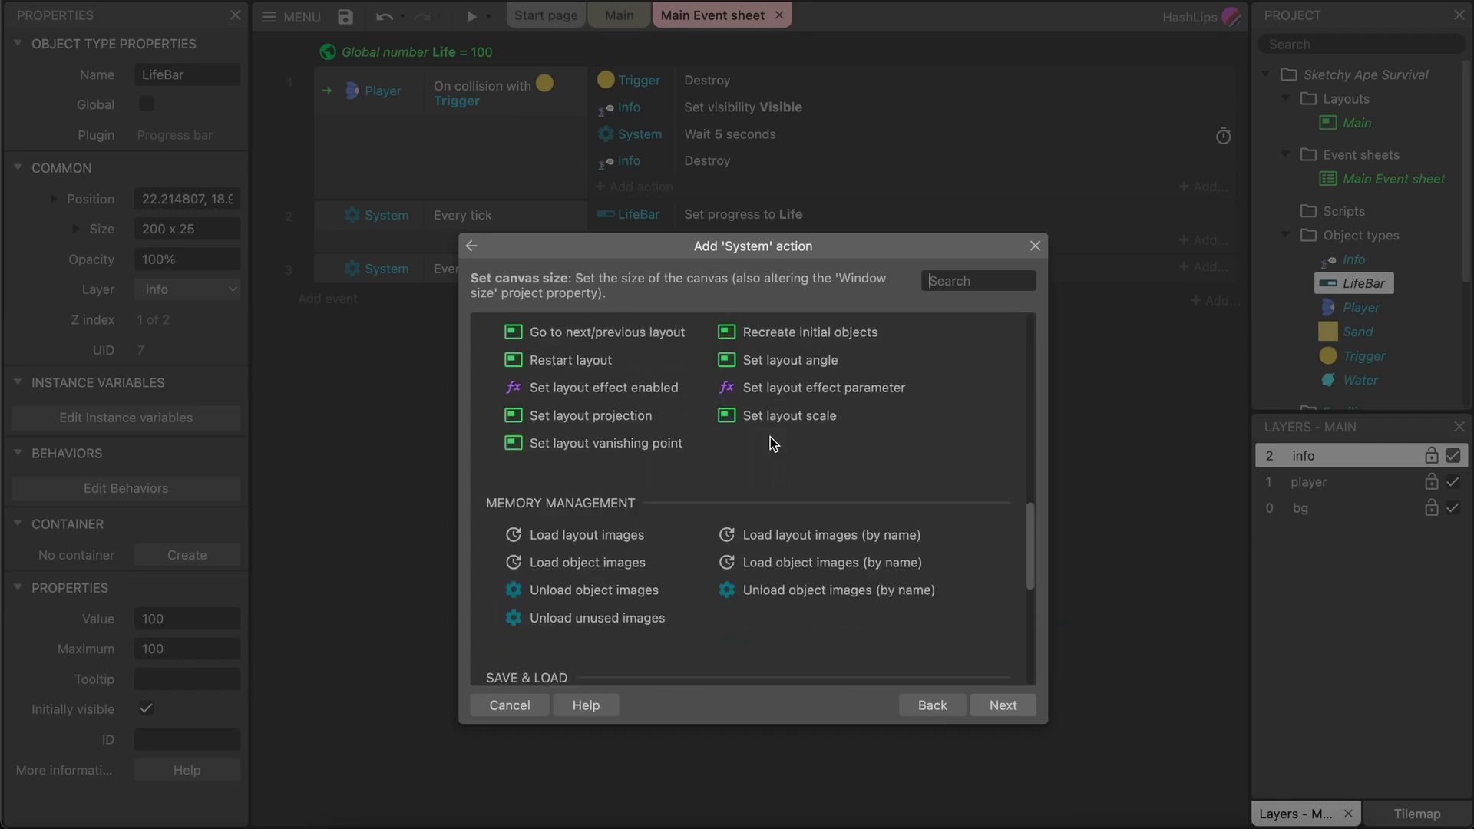
{"action": "type", "text": "su"}
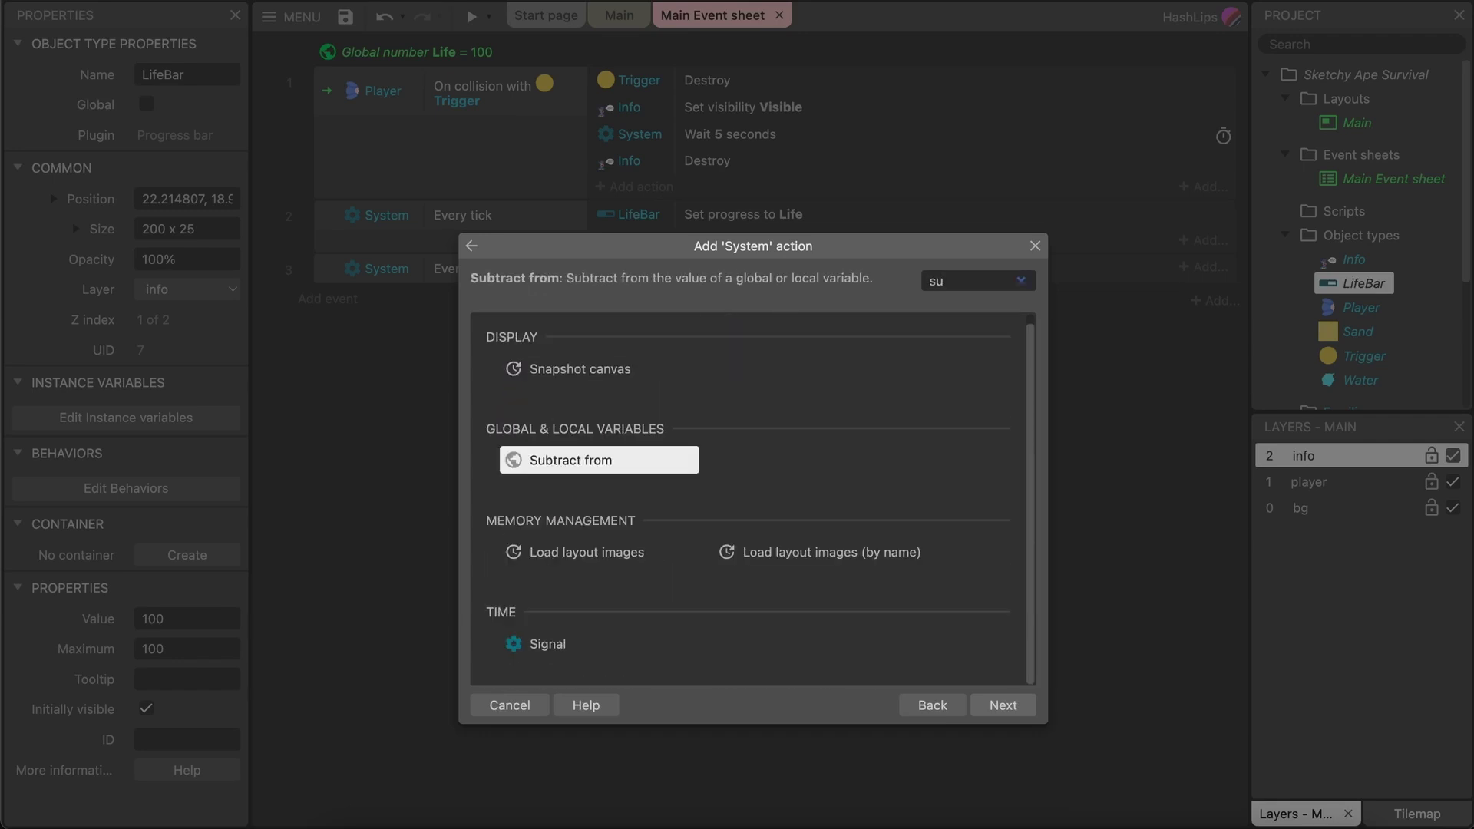
{"action": "double_click", "coordinate": [561, 460]}
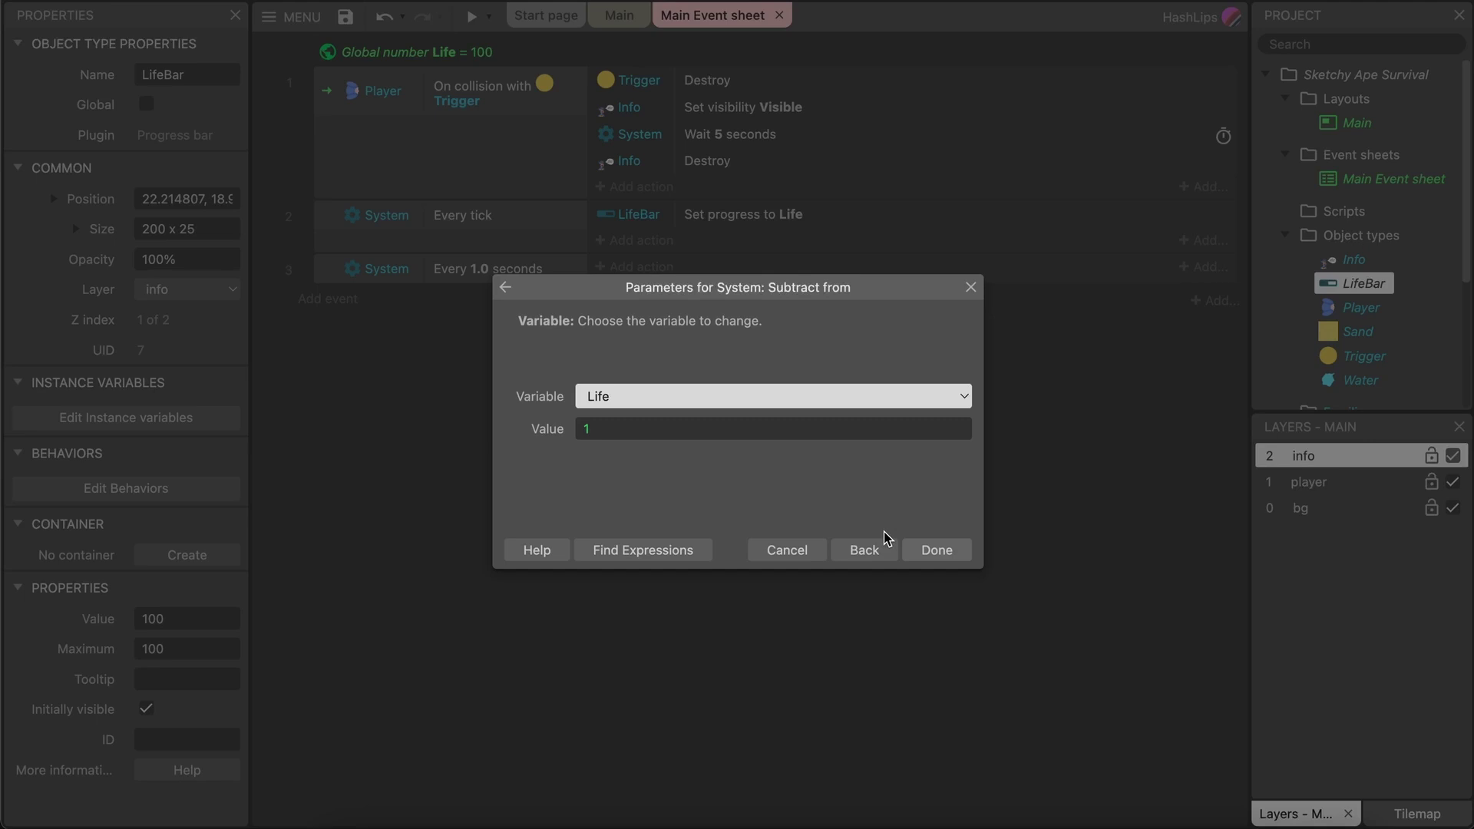
{"action": "left_click", "coordinate": [624, 435]}
{"action": "key", "text": "BackSpace"}
{"action": "type", "text": "2"}
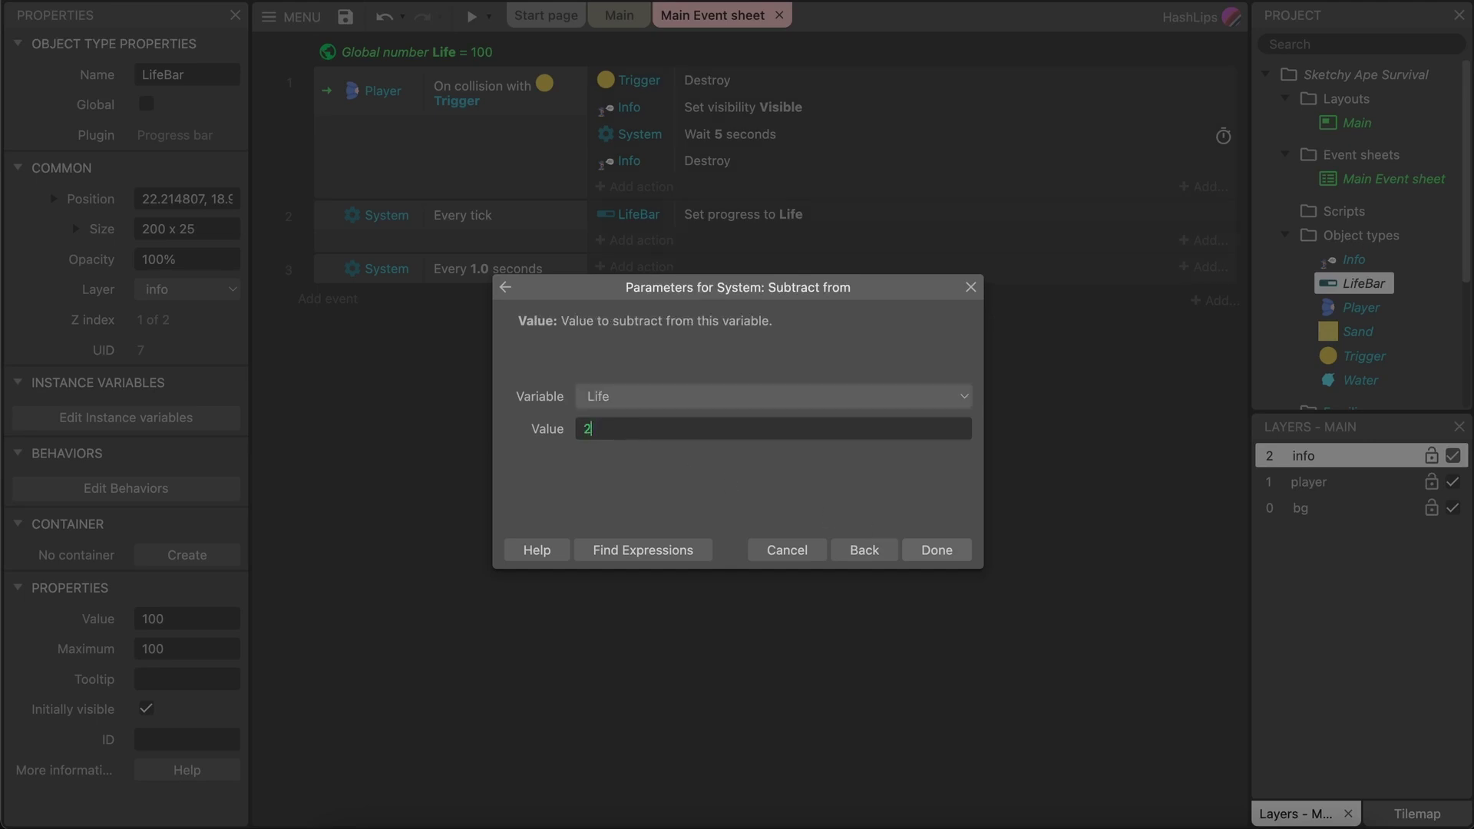
{"action": "left_click", "coordinate": [938, 550]}
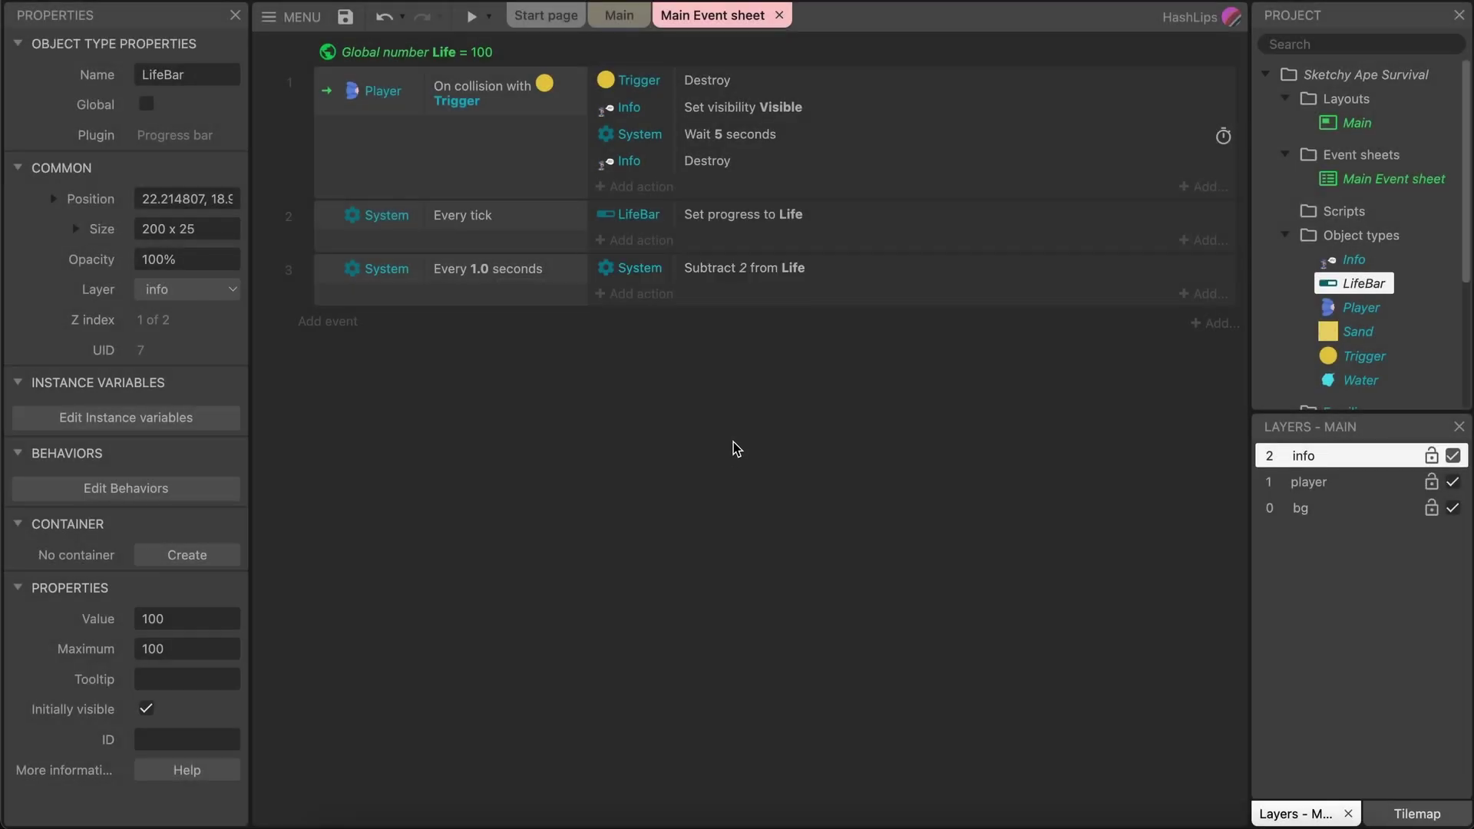
Preview the game and walk the player around while watching the life bar, and close the preview.
{"action": "left_click", "coordinate": [471, 17]}
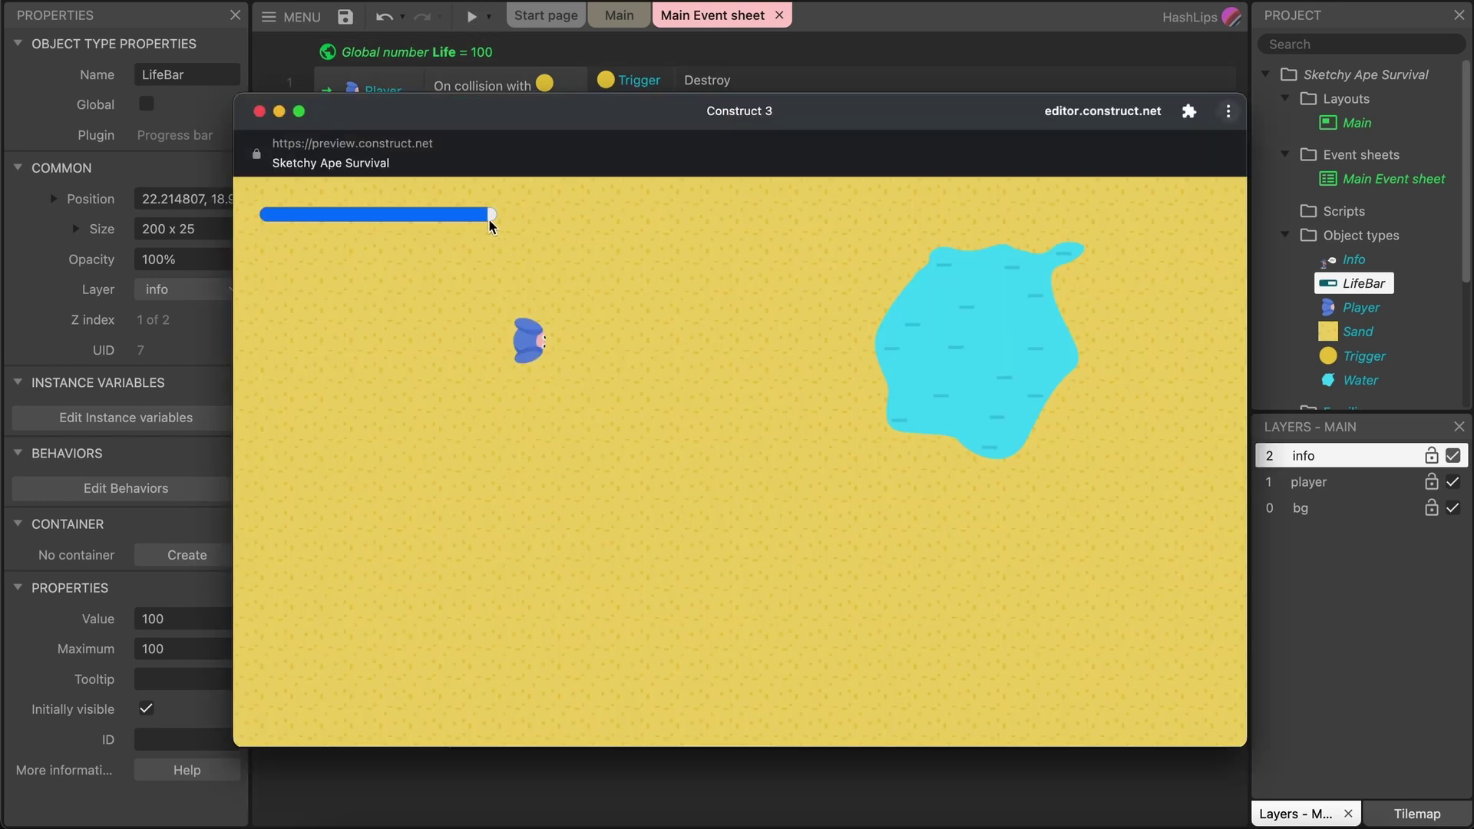
{"action": "key", "text": "Right"}
{"action": "key", "text": "Down"}
{"action": "key", "text": "Left"}
{"action": "key", "text": "Up"}
{"action": "key", "text": "Right"}
{"action": "key", "text": "Down"}
{"action": "key", "text": "Left"}
{"action": "key", "text": "Up"}
{"action": "key", "text": "Right"}
{"action": "key", "text": "super+w"}
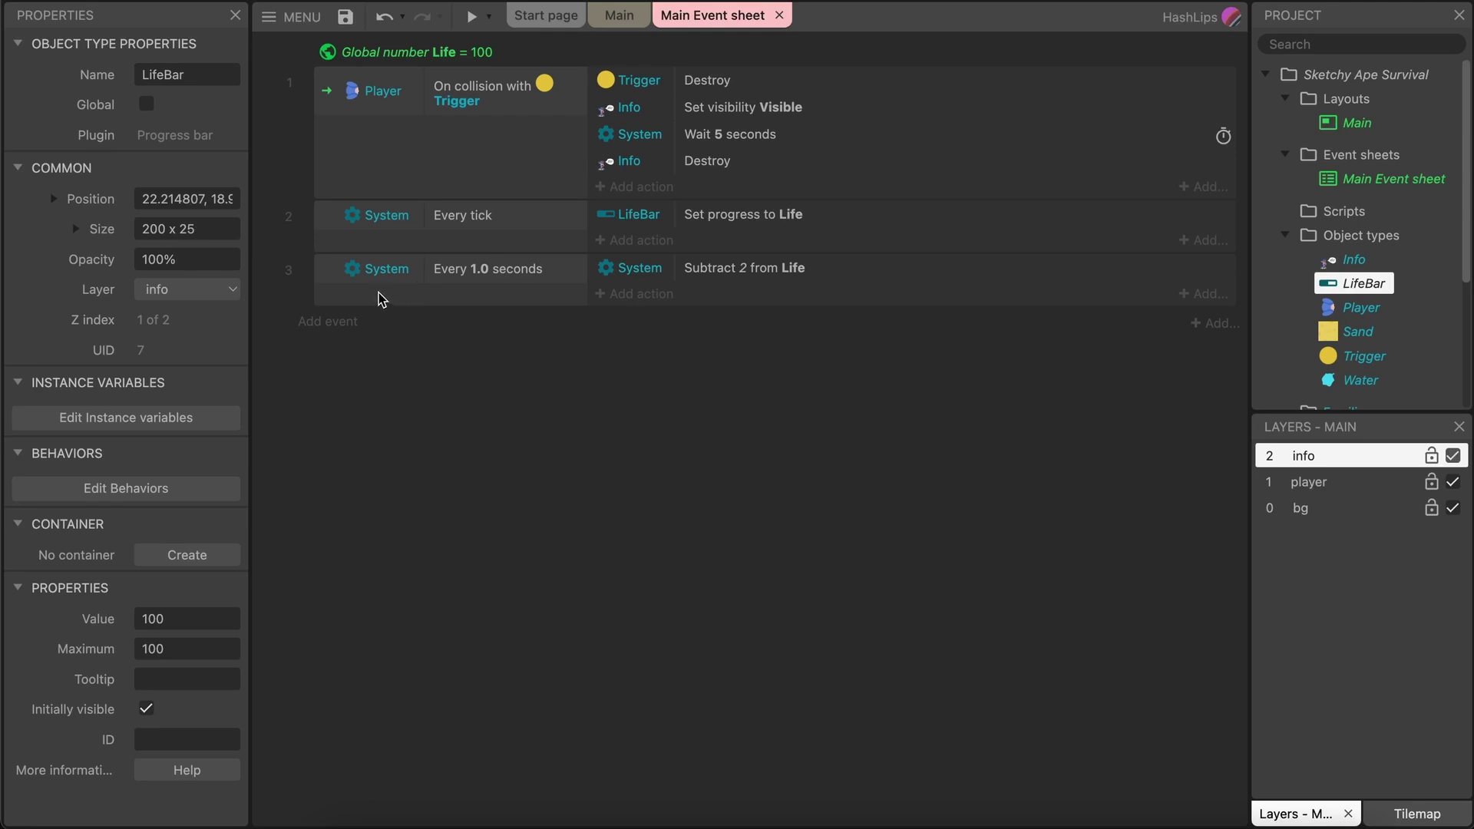
Add a sub-event under Every 1.0 seconds for Player overlapping Water, and move the Subtract 2 from Life action into it.
{"action": "right_click", "coordinate": [329, 280]}
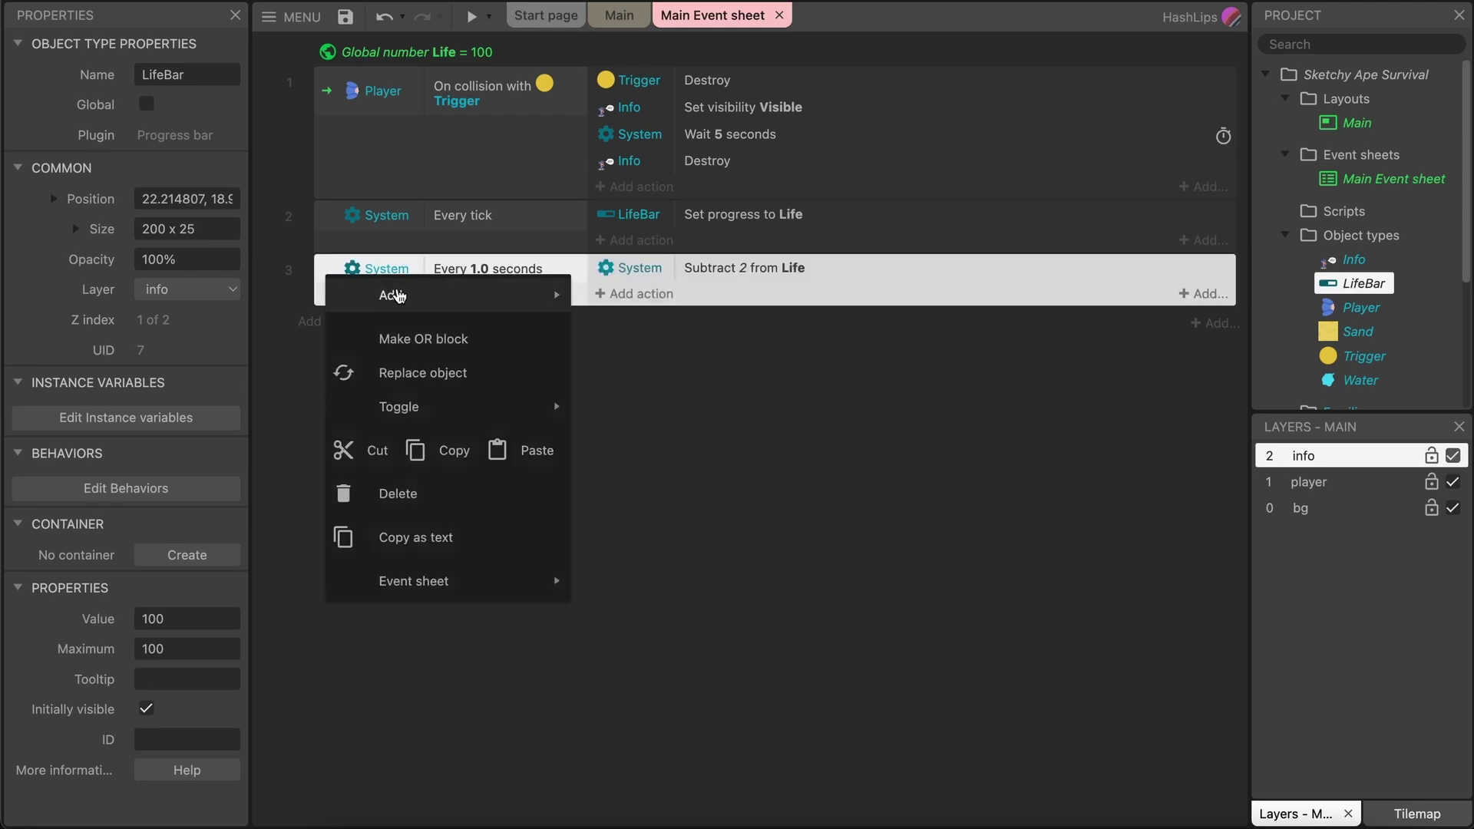
{"action": "mouse_move", "coordinate": [445, 296]}
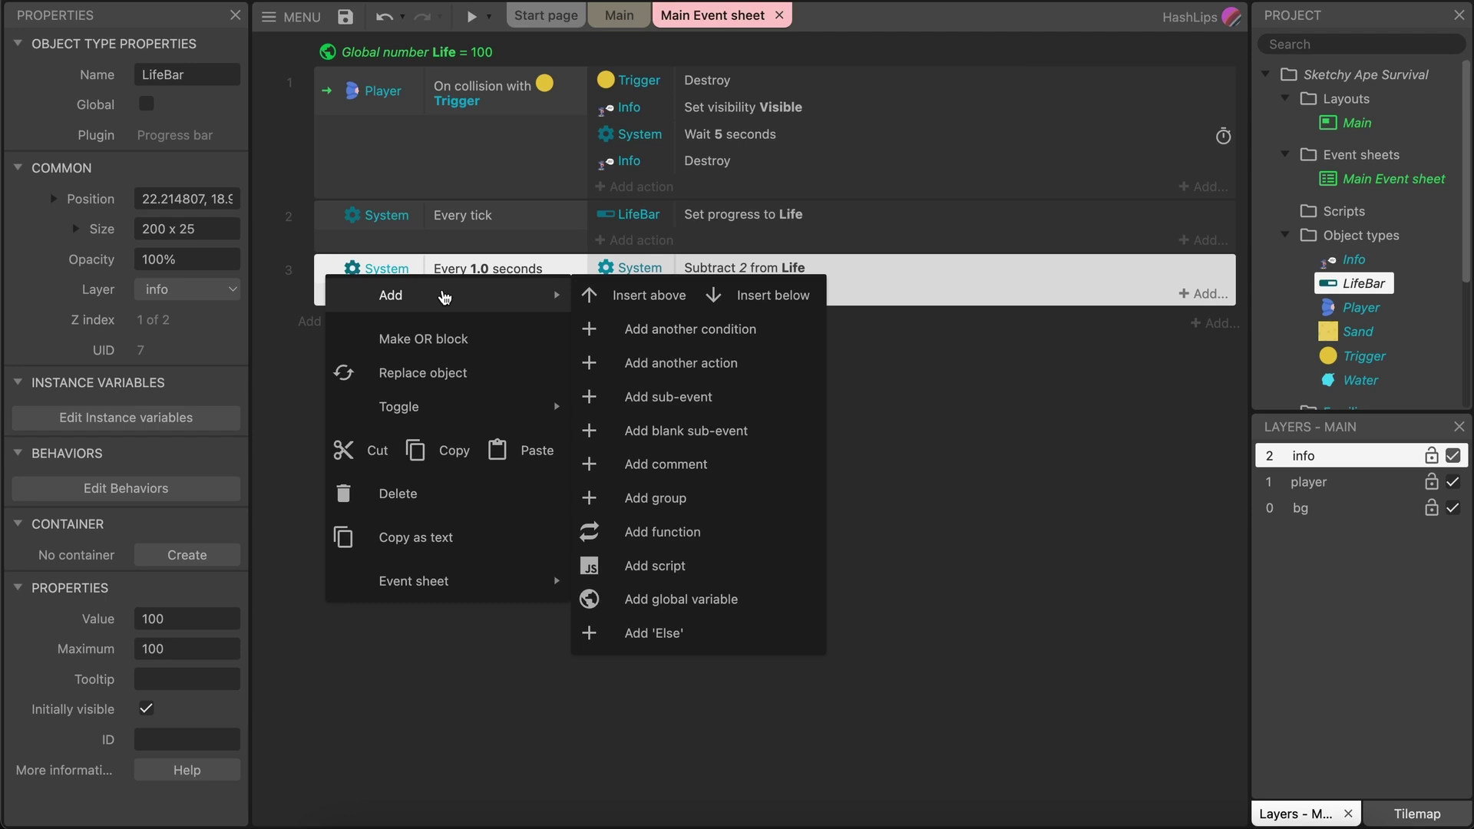
{"action": "left_click", "coordinate": [671, 411]}
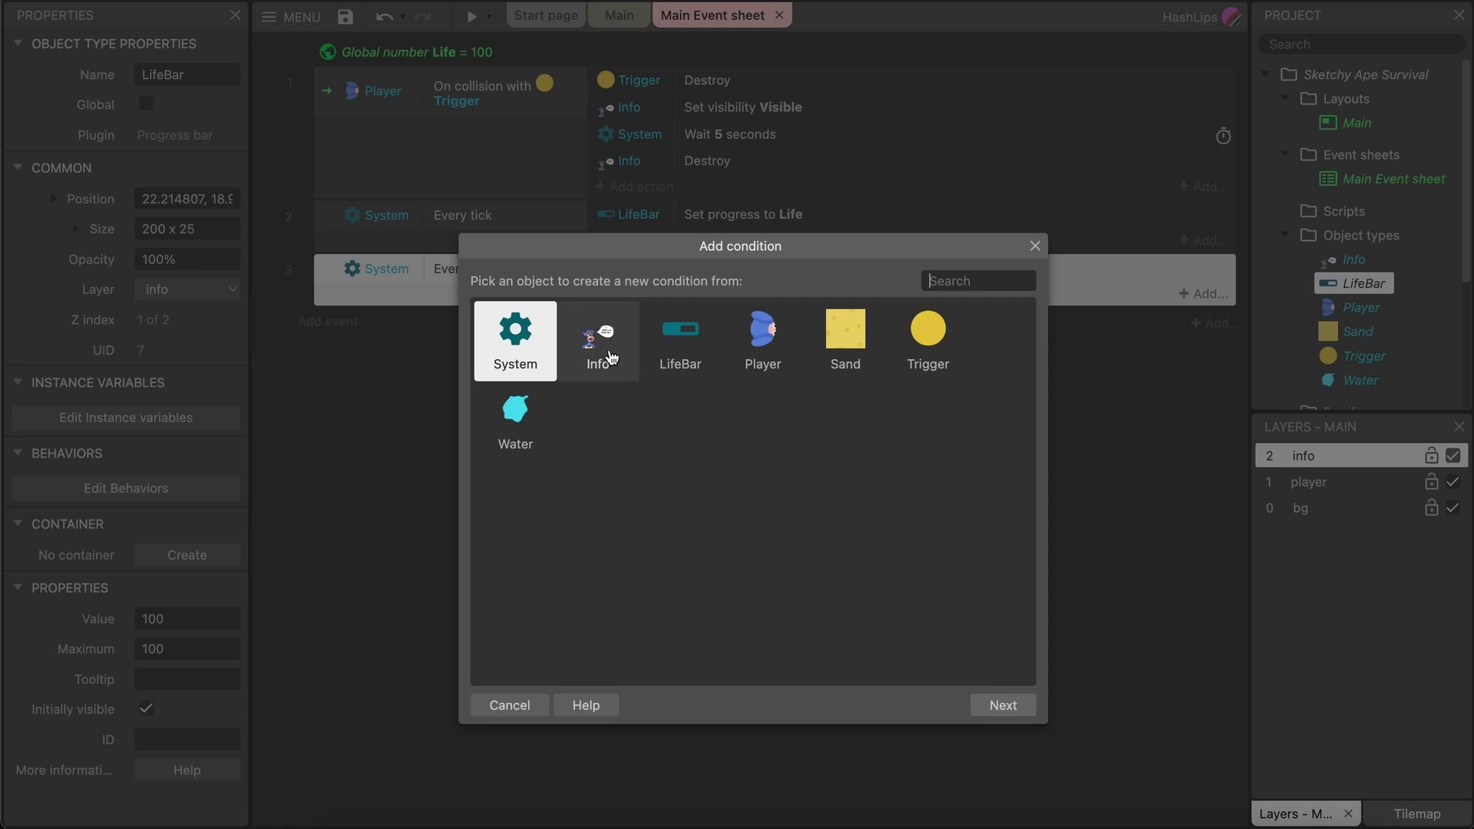
{"action": "double_click", "coordinate": [741, 337]}
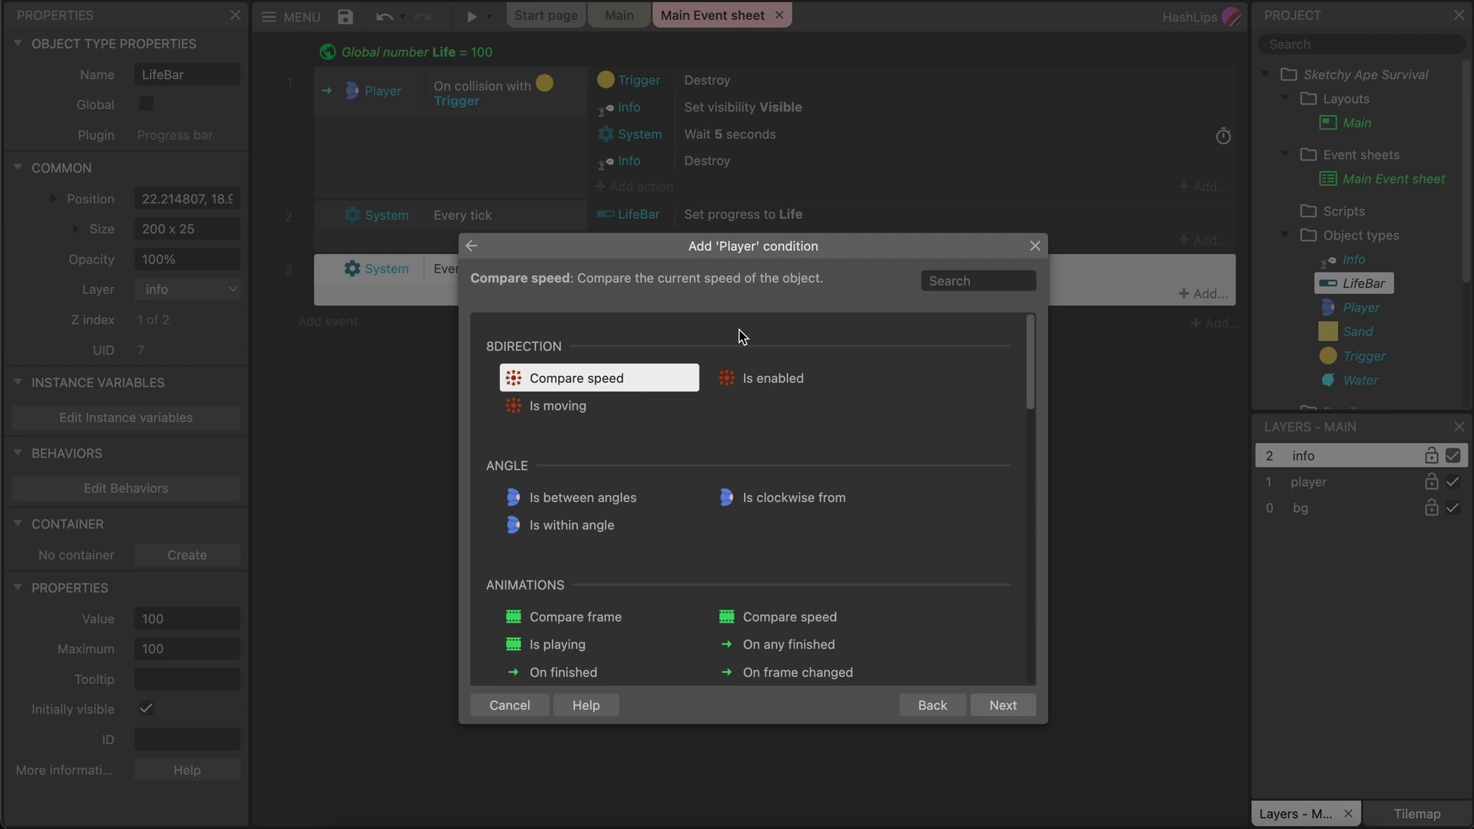
{"action": "type", "text": "ove"}
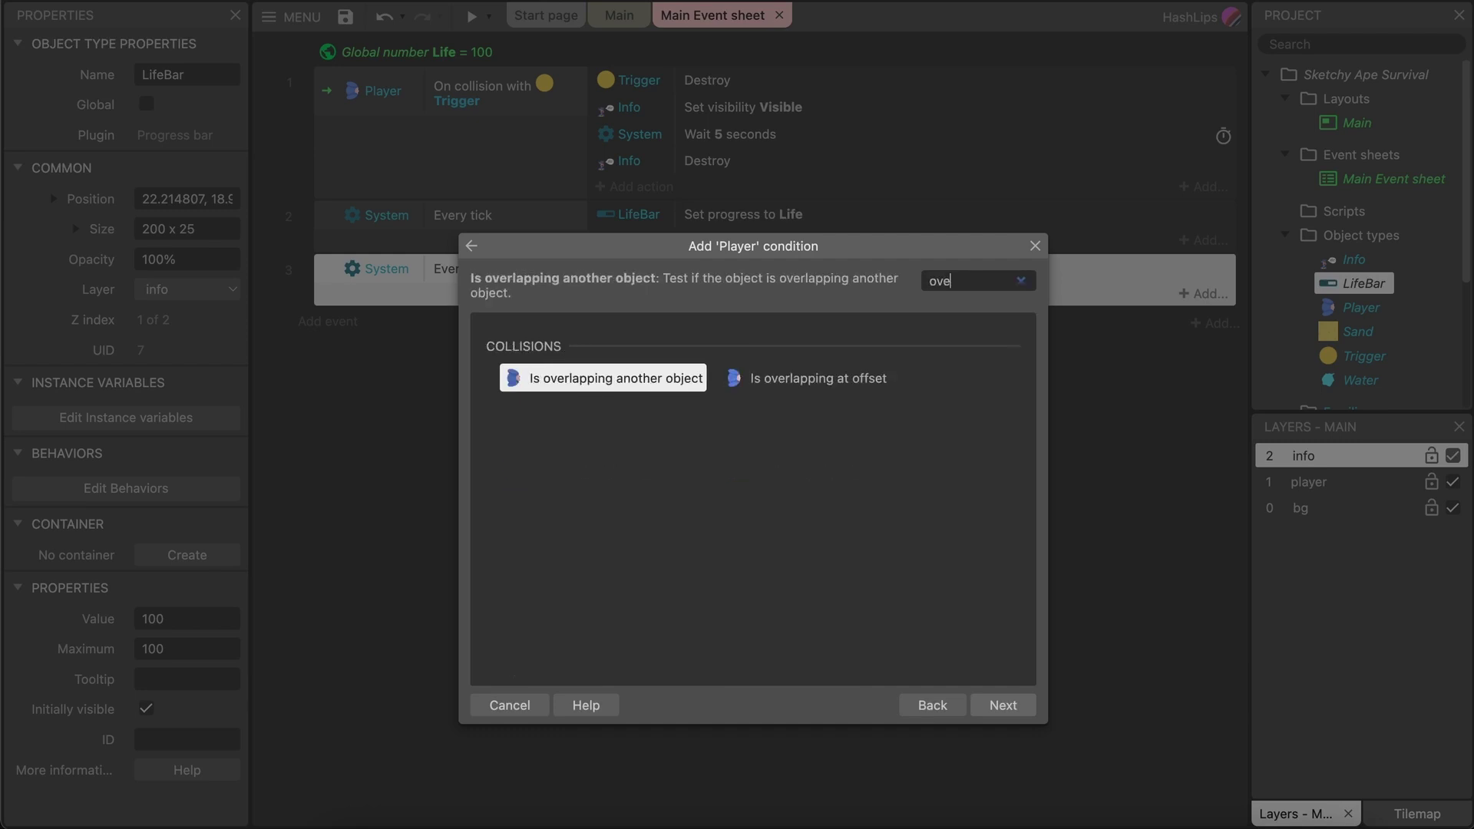
{"action": "double_click", "coordinate": [597, 381]}
{"action": "left_click", "coordinate": [764, 409]}
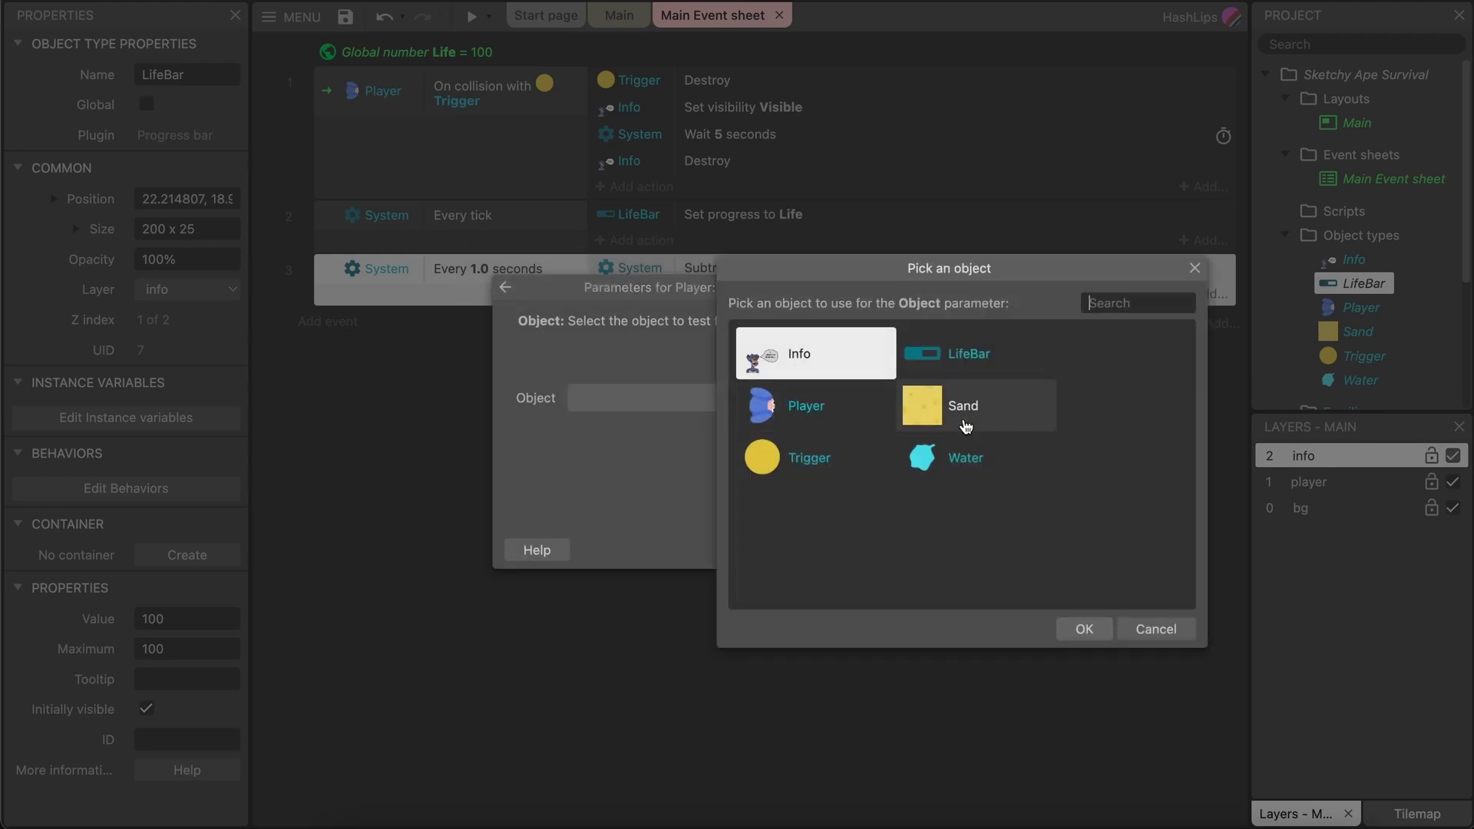
{"action": "double_click", "coordinate": [931, 458]}
{"action": "left_click", "coordinate": [930, 551]}
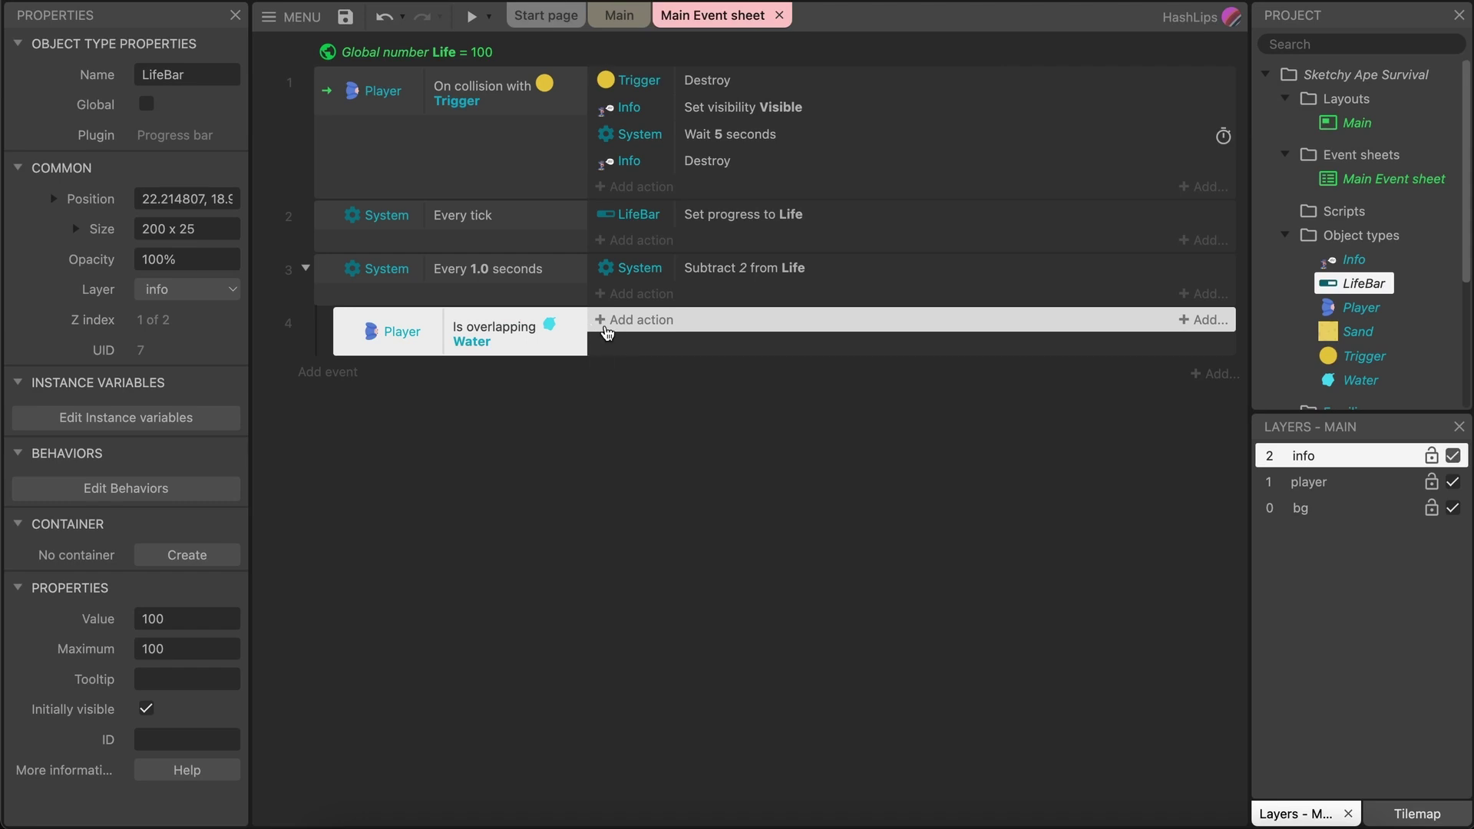
{"action": "left_click_drag", "start_coordinate": [626, 277], "coordinate": [628, 330]}
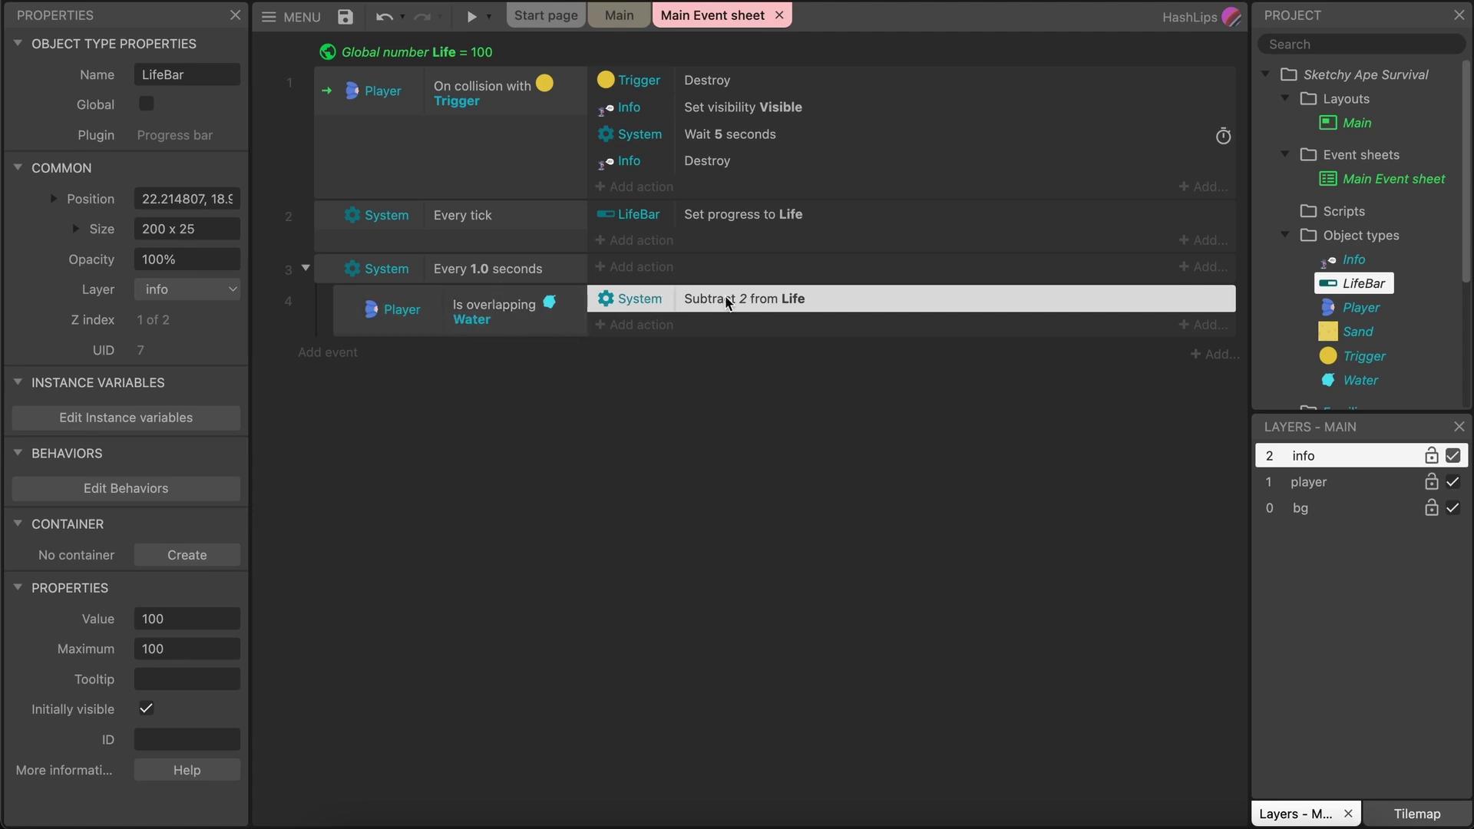
Duplicate the Player is overlapping Water sub-event and invert the copy's condition.
{"action": "left_click", "coordinate": [348, 321]}
{"action": "key", "text": "ctrl+c"}
{"action": "key", "text": "ctrl+v"}
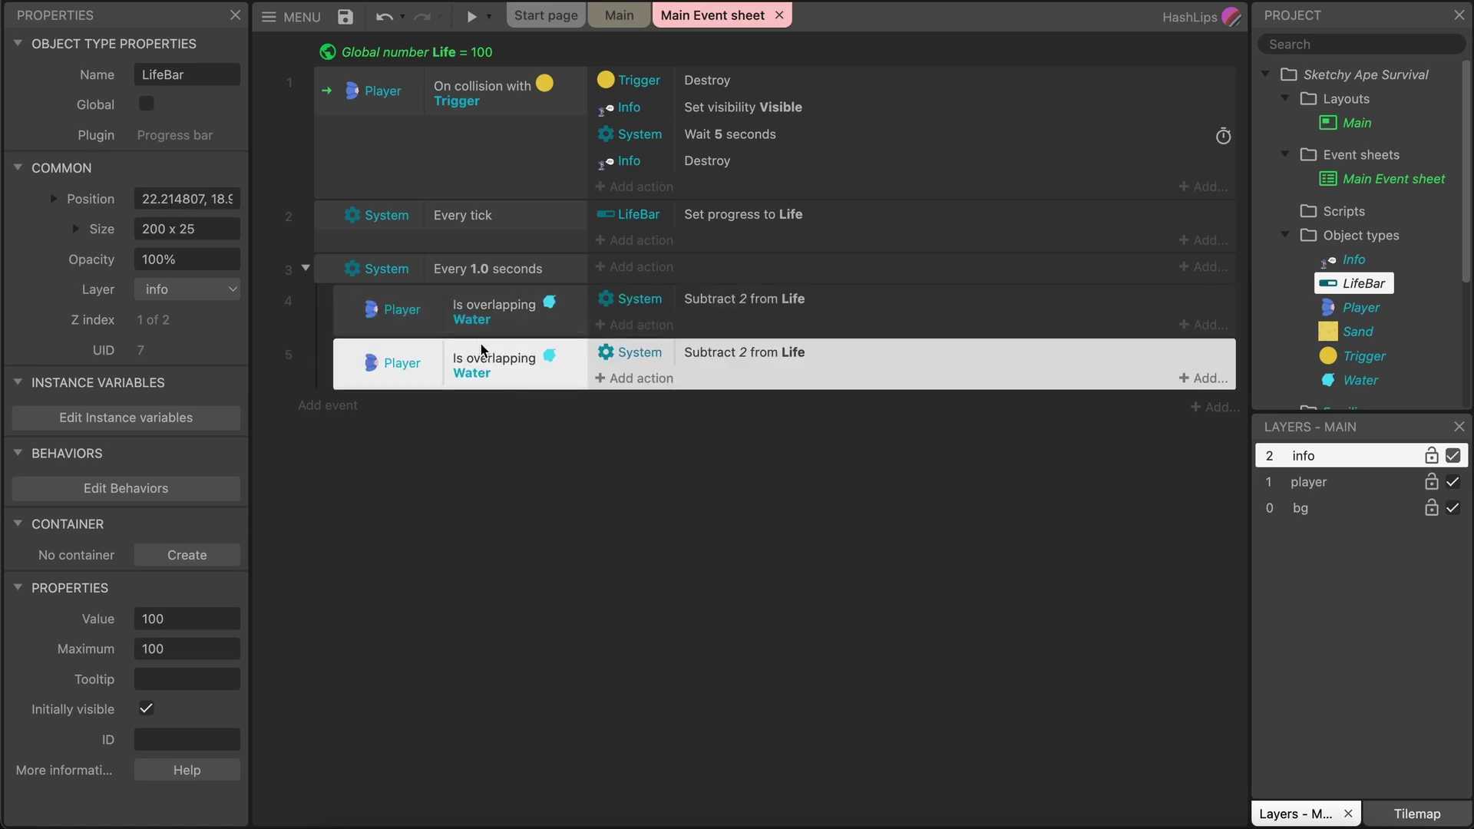
{"action": "right_click", "coordinate": [497, 375]}
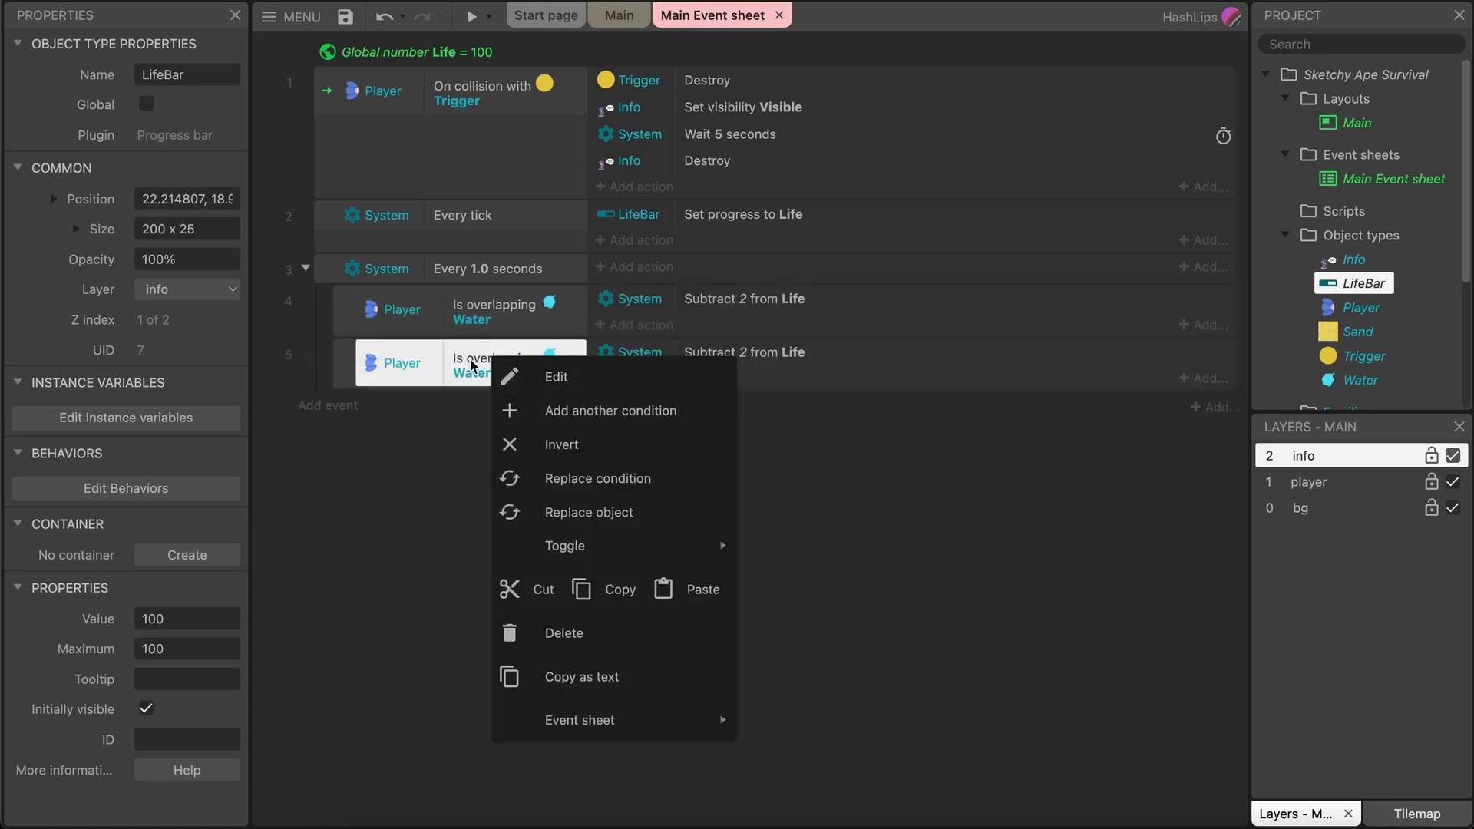
{"action": "left_click", "coordinate": [564, 443]}
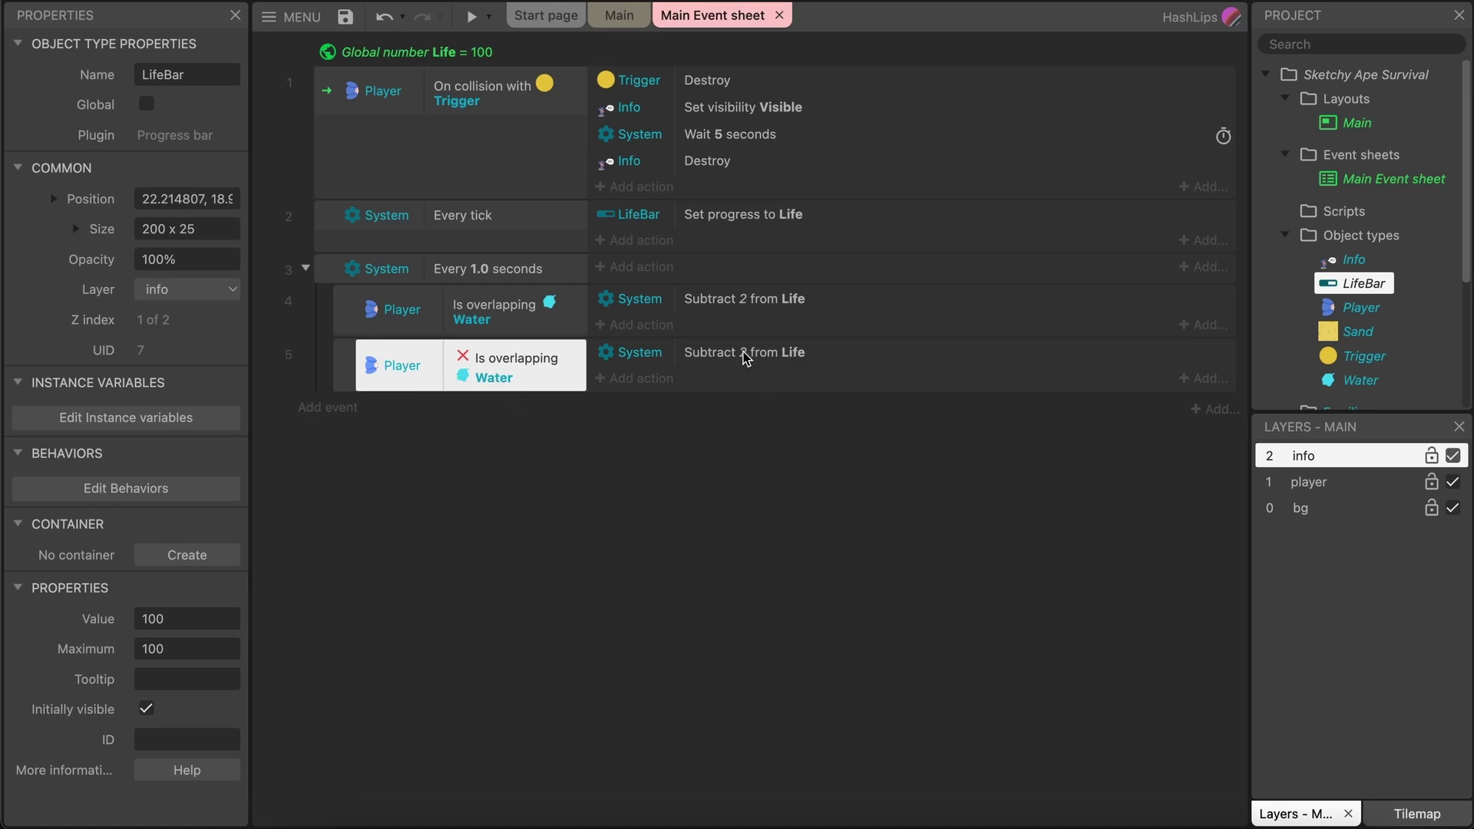
Replace the action in the non-inverted Water overlap sub-event with a System Add to action that adds 2 to Life.
{"action": "left_click", "coordinate": [746, 307]}
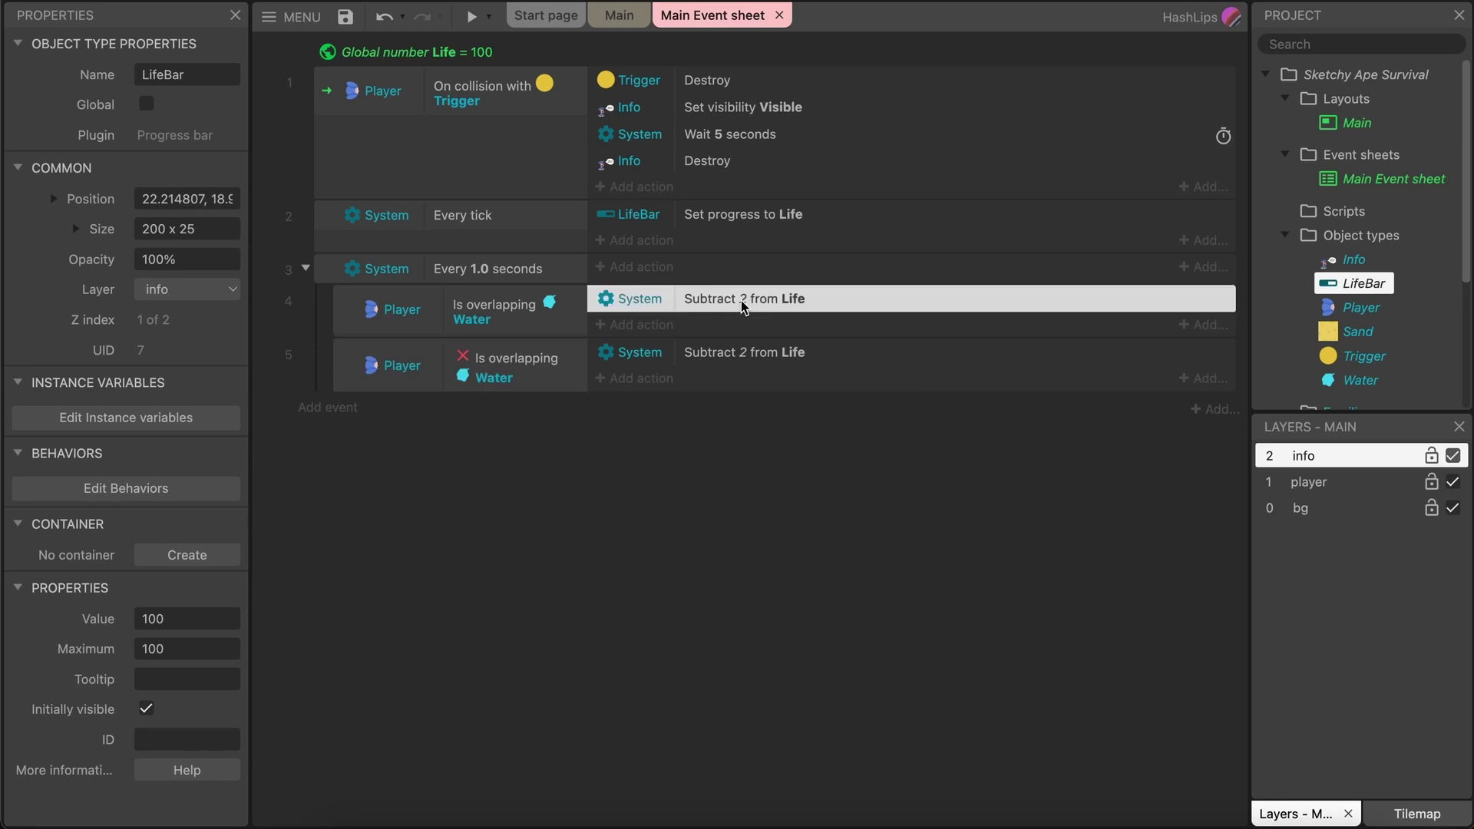
{"action": "double_click", "coordinate": [740, 301]}
{"action": "left_click", "coordinate": [857, 553]}
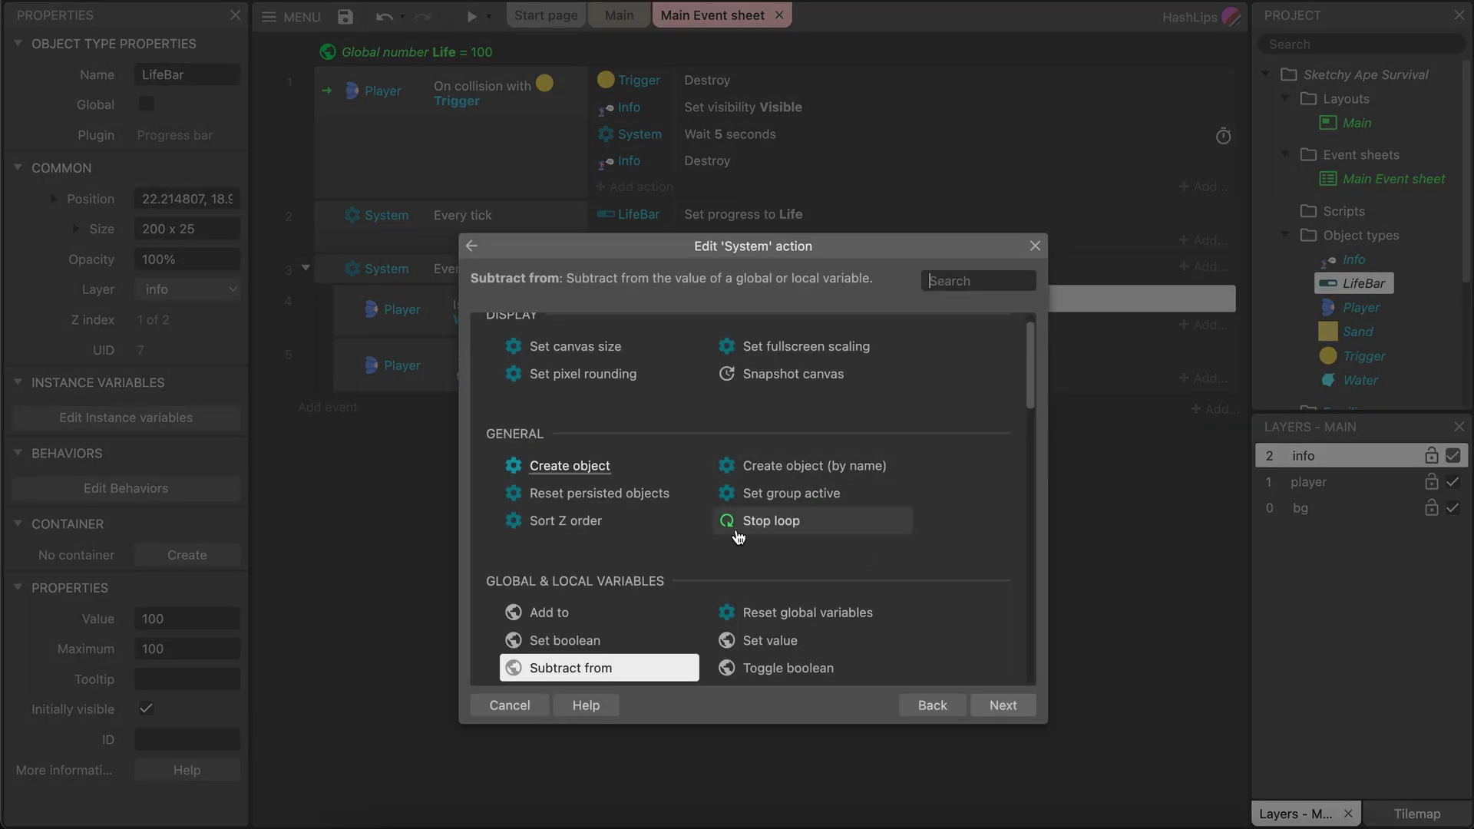
{"action": "left_click", "coordinate": [577, 612]}
{"action": "double_click", "coordinate": [577, 611]}
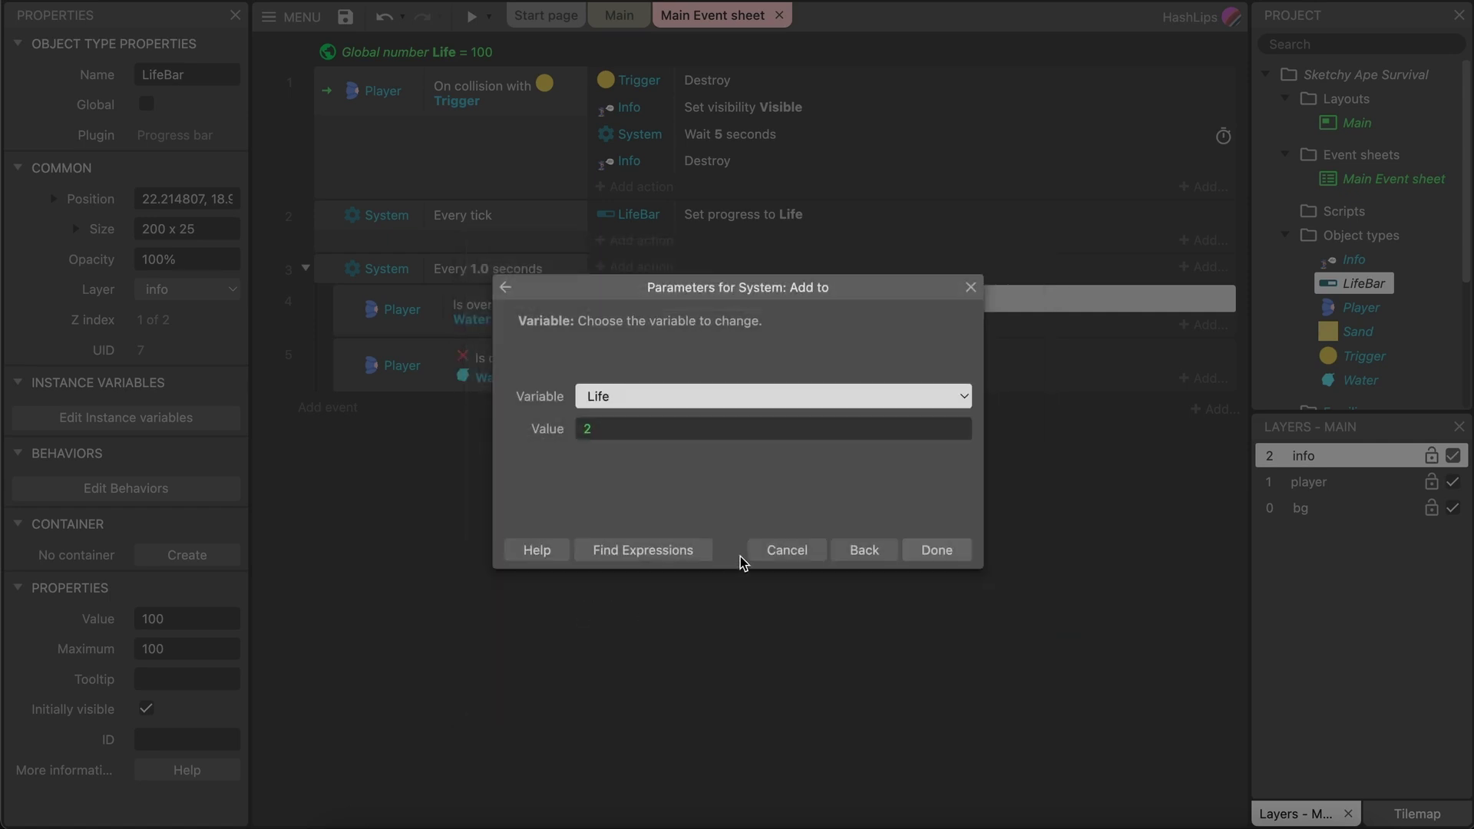
{"action": "left_click", "coordinate": [930, 550]}
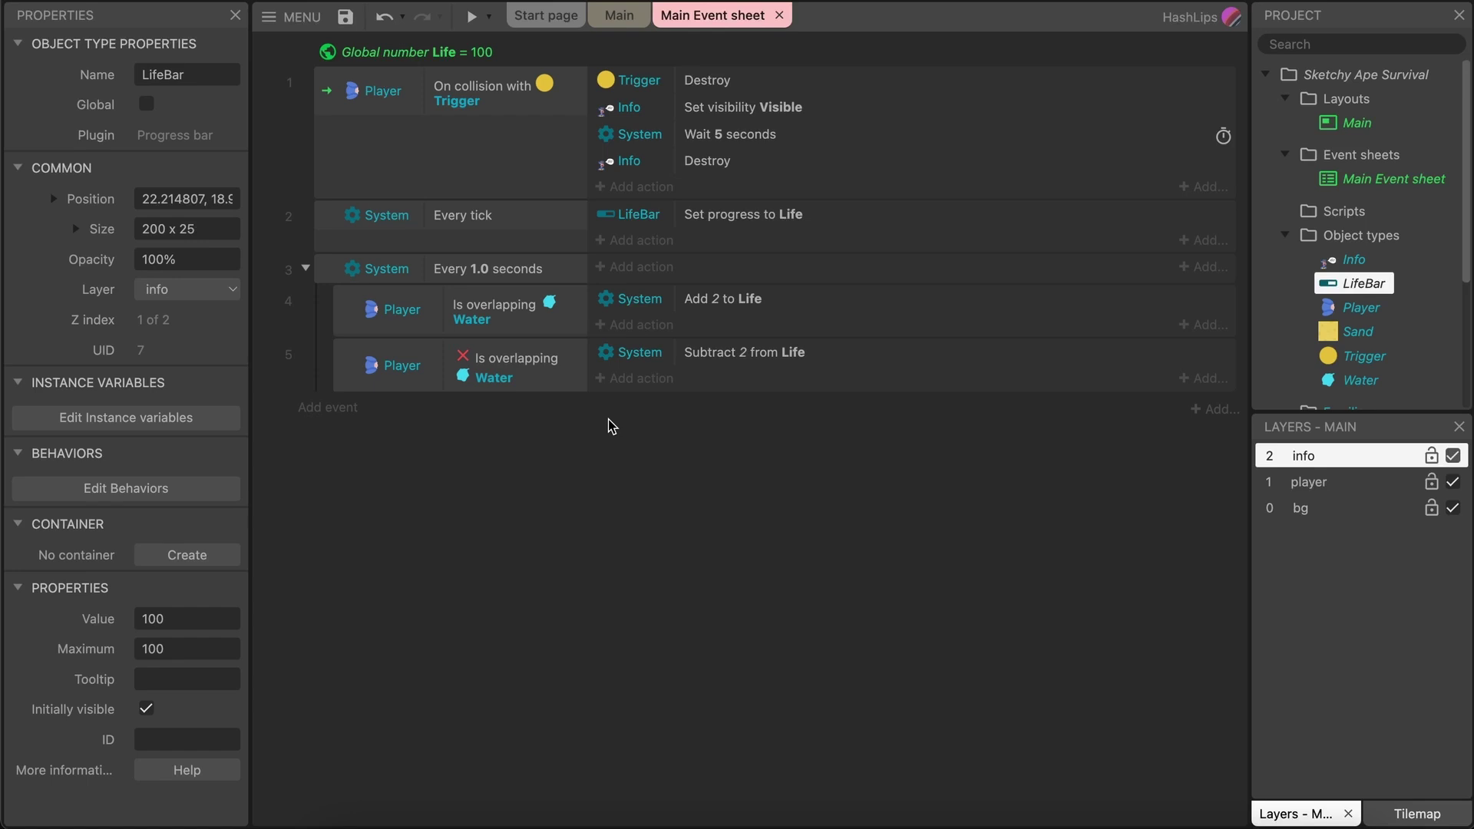
Add a System Compare variable condition to the non-inverted Water overlap sub-event, requiring Life to be less than or equal to 98.
{"action": "right_click", "coordinate": [341, 313]}
{"action": "mouse_move", "coordinate": [411, 332]}
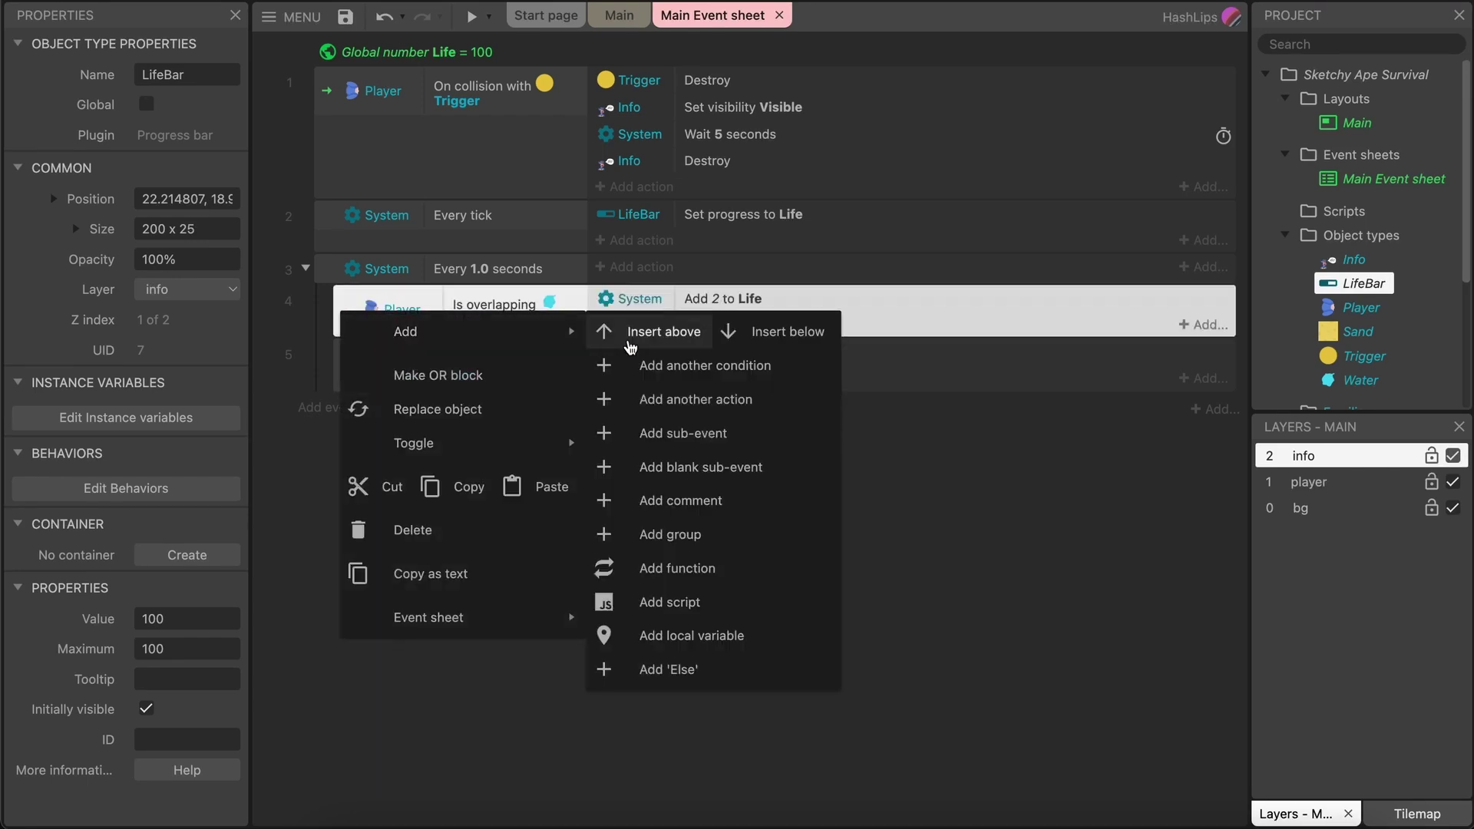
{"action": "left_click", "coordinate": [695, 365]}
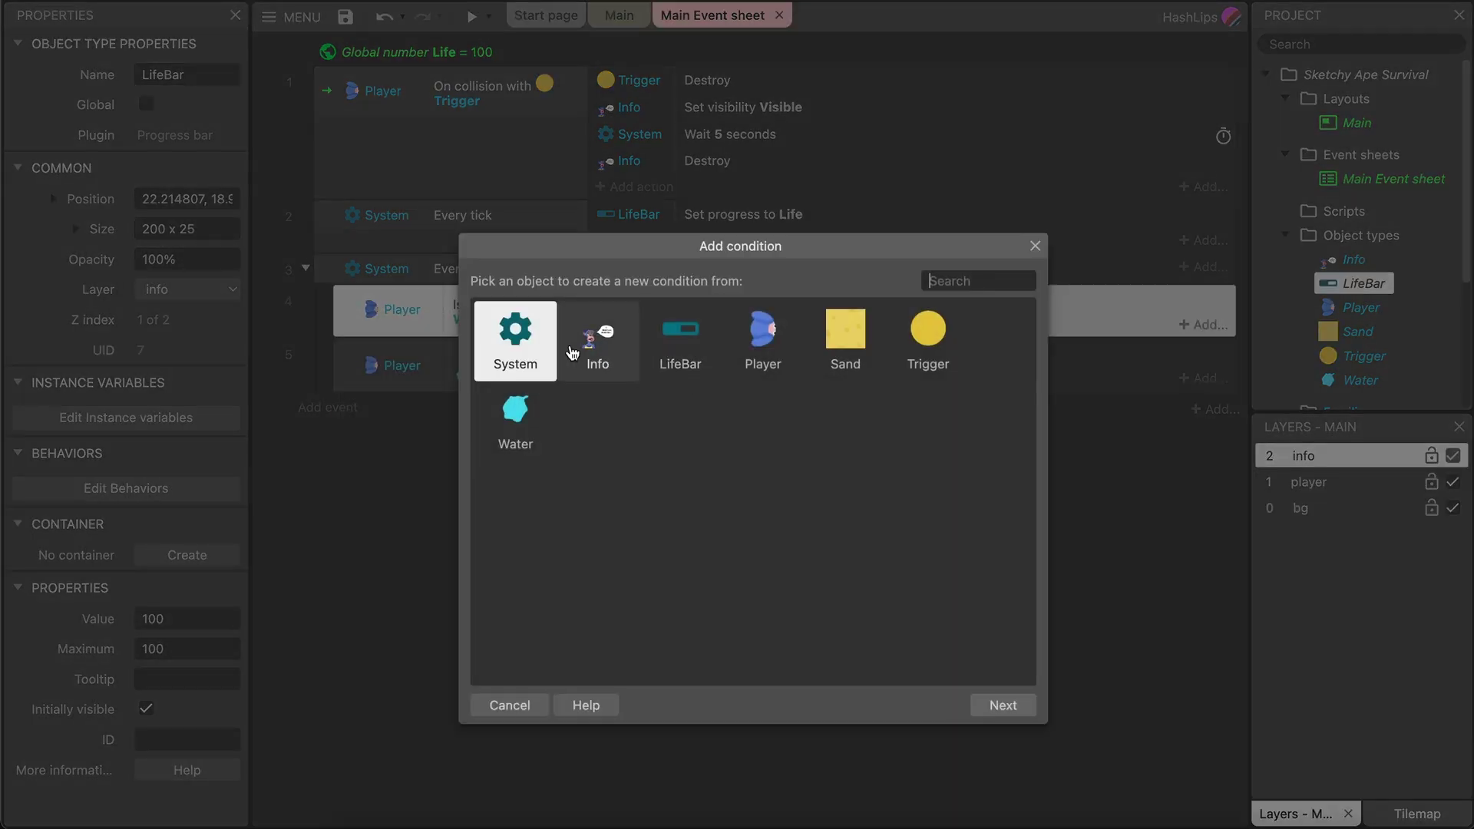
{"action": "double_click", "coordinate": [515, 336]}
{"action": "scroll", "coordinate": [625, 461], "scroll_direction": "down", "scroll_amount": 4}
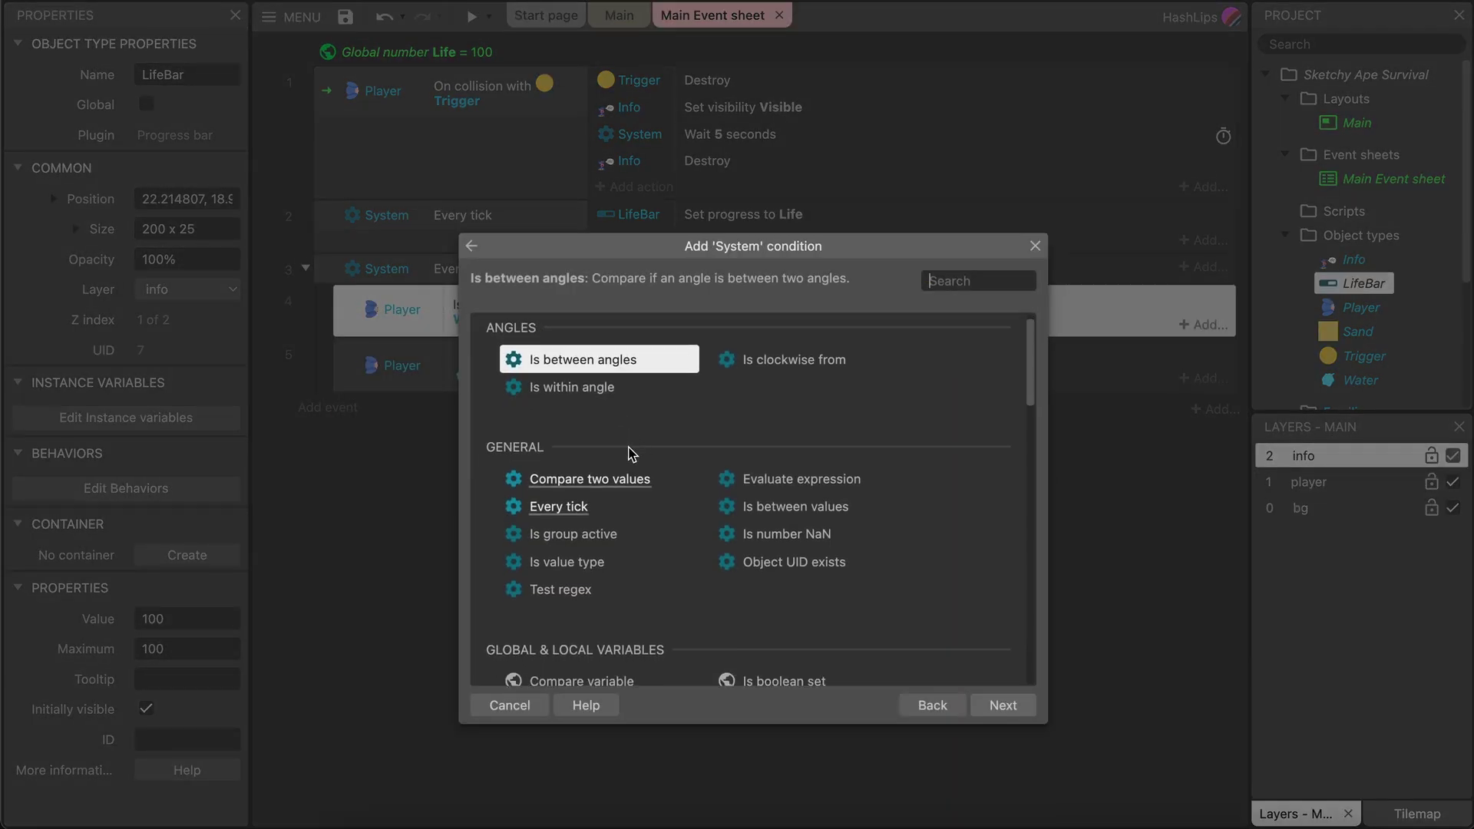
{"action": "double_click", "coordinate": [596, 545]}
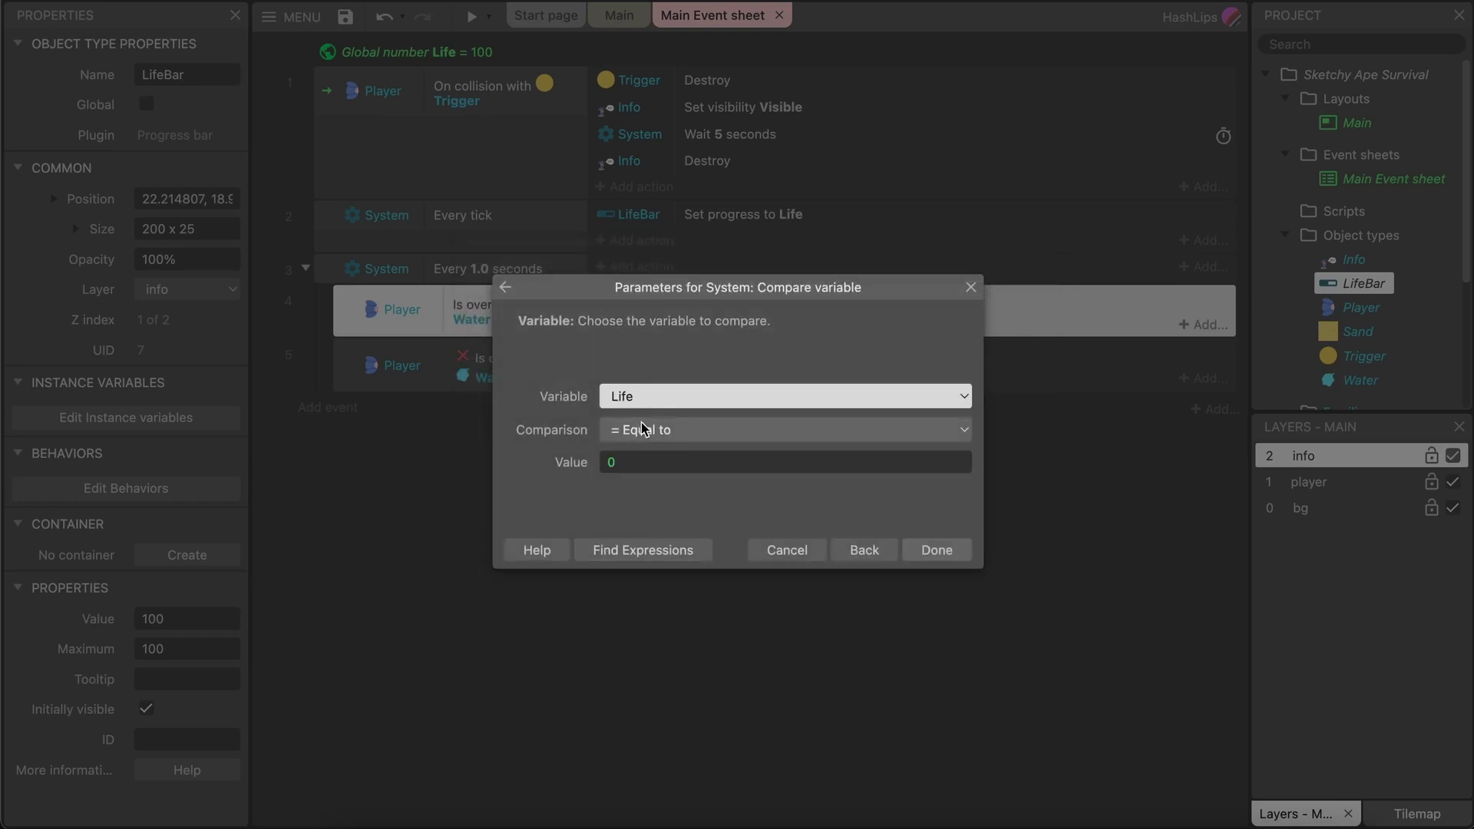
{"action": "left_click", "coordinate": [657, 430]}
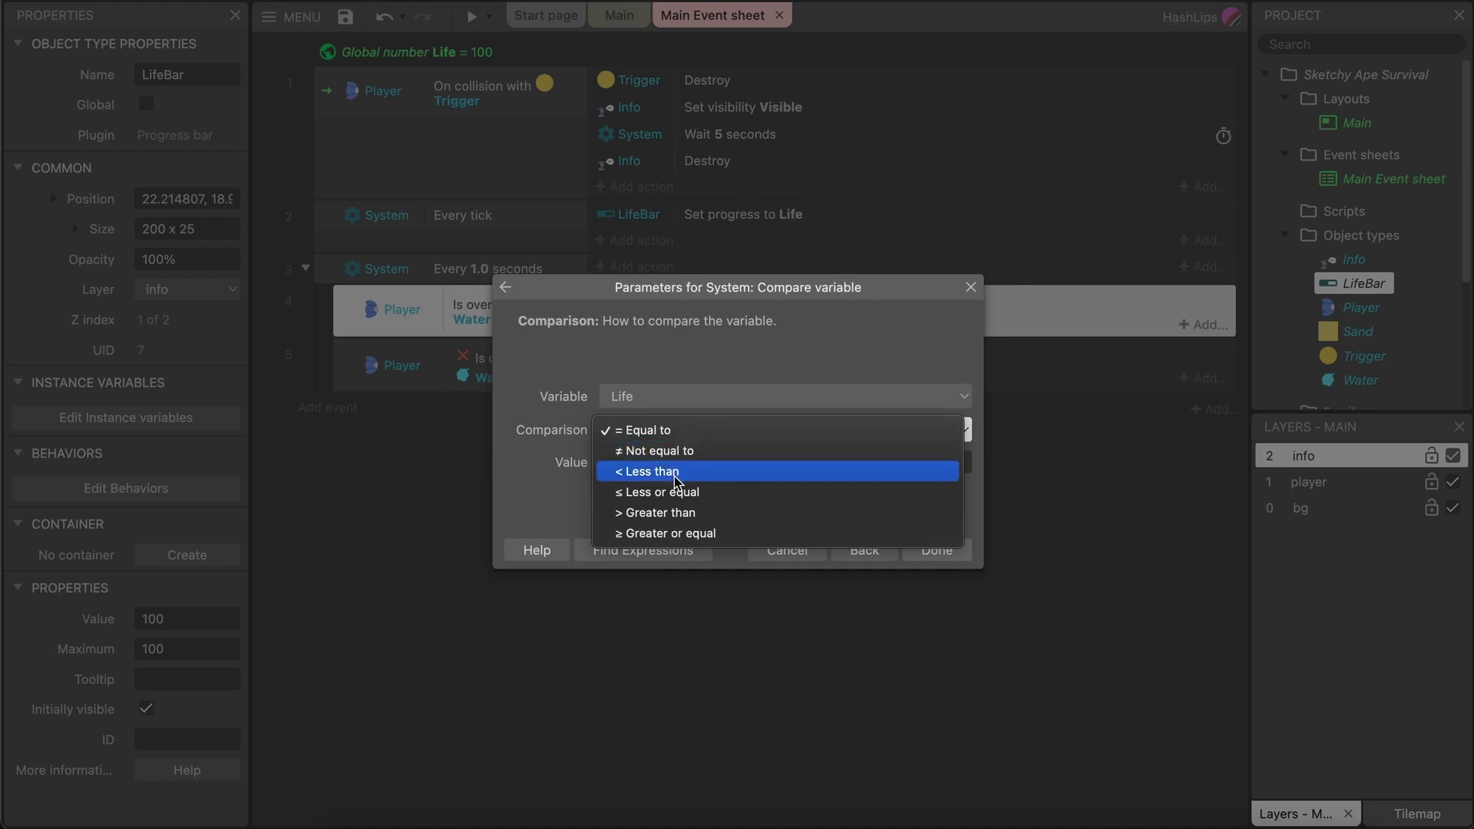
{"action": "left_click", "coordinate": [686, 495]}
{"action": "left_click", "coordinate": [642, 464]}
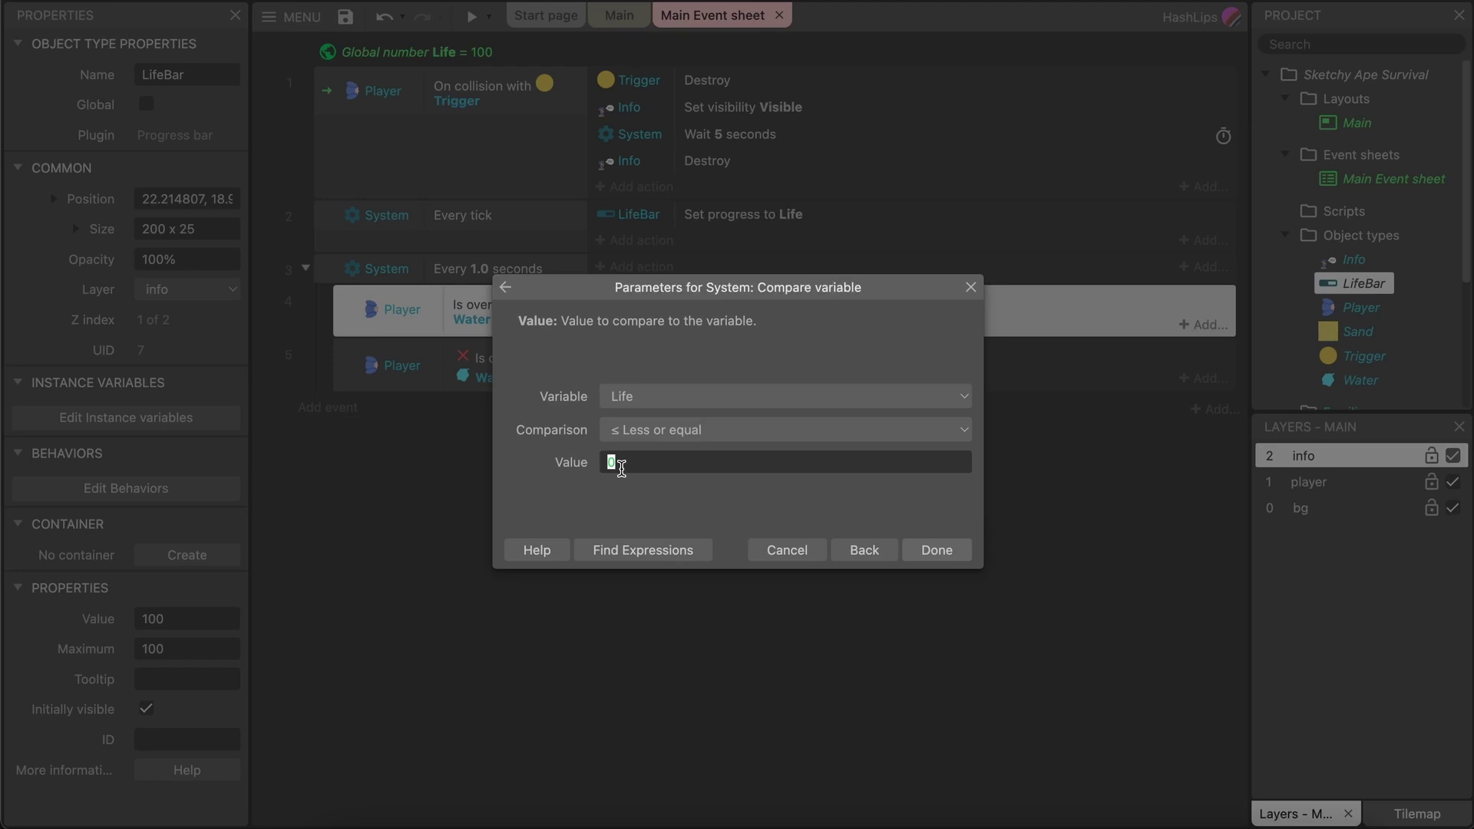
{"action": "type", "text": "98"}
{"action": "left_click", "coordinate": [935, 549]}
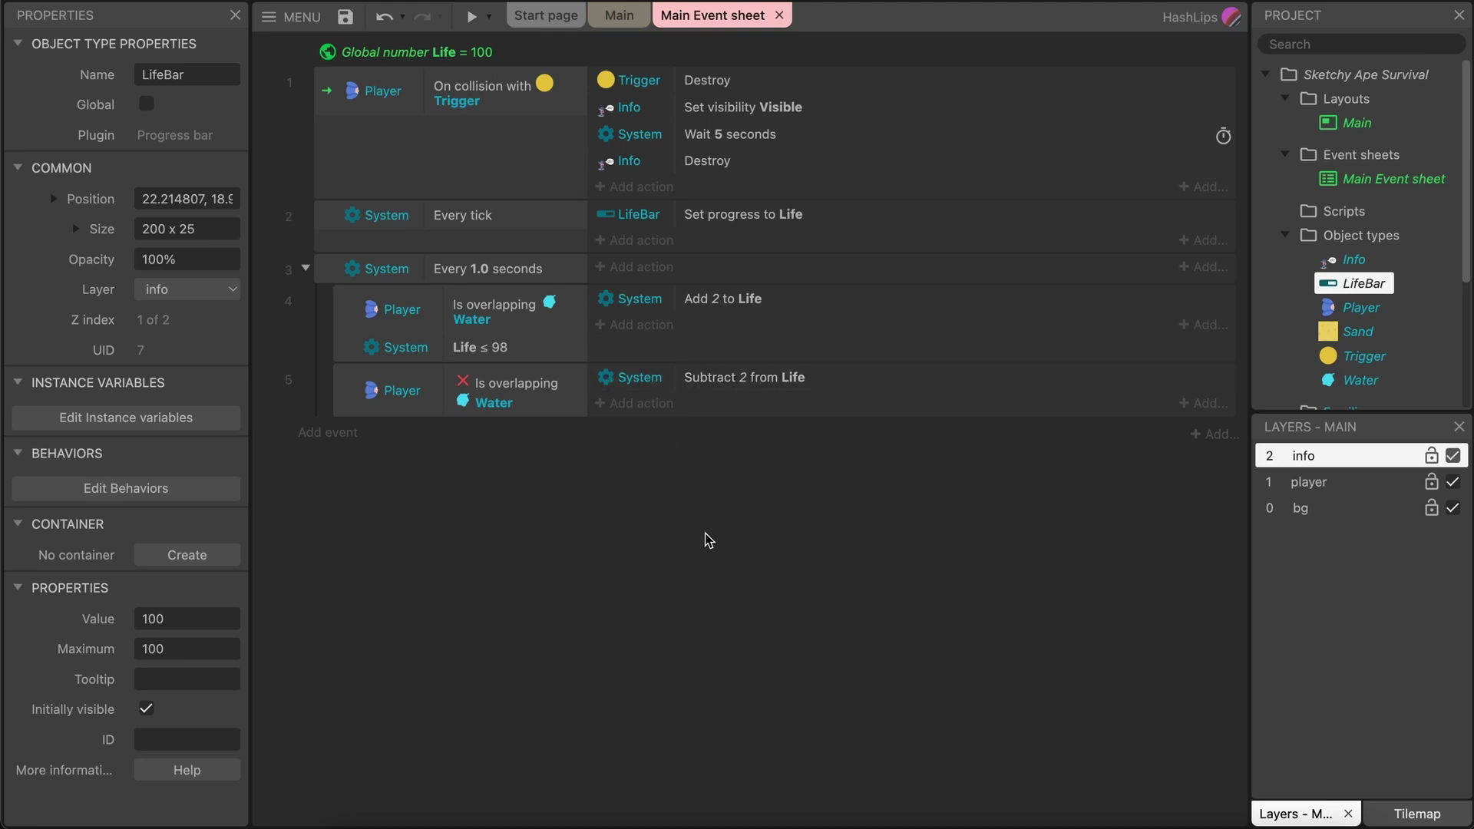
Preview the game, walk the player into and out of the water while watching the life bar, and close the preview.
{"action": "left_click", "coordinate": [472, 16]}
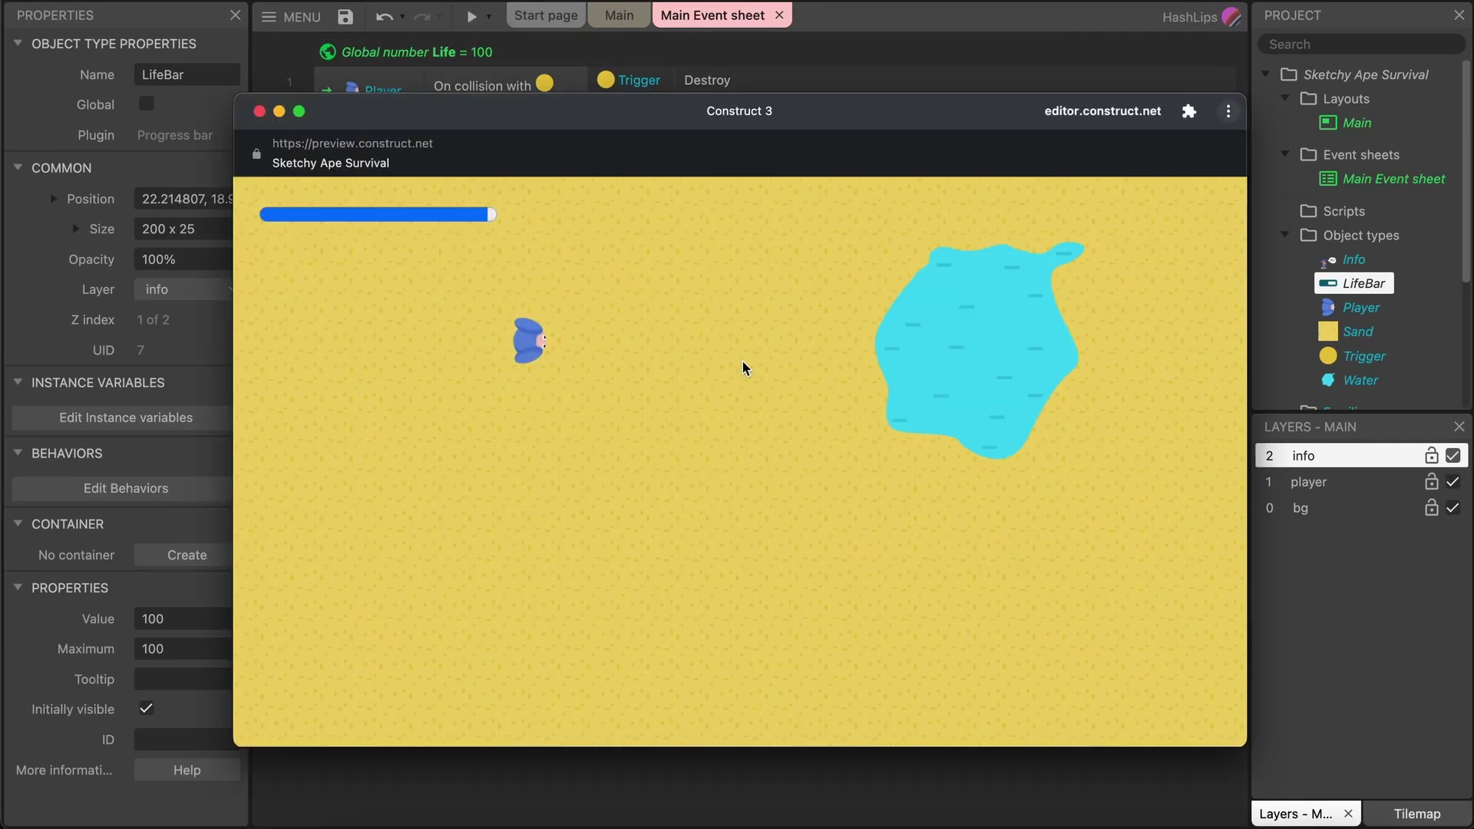
{"action": "key", "text": "Down"}
{"action": "key", "text": "Left"}
{"action": "key", "text": "Up"}
{"action": "key", "text": "Right"}
{"action": "key", "text": "Right"}
{"action": "key", "text": "Down"}
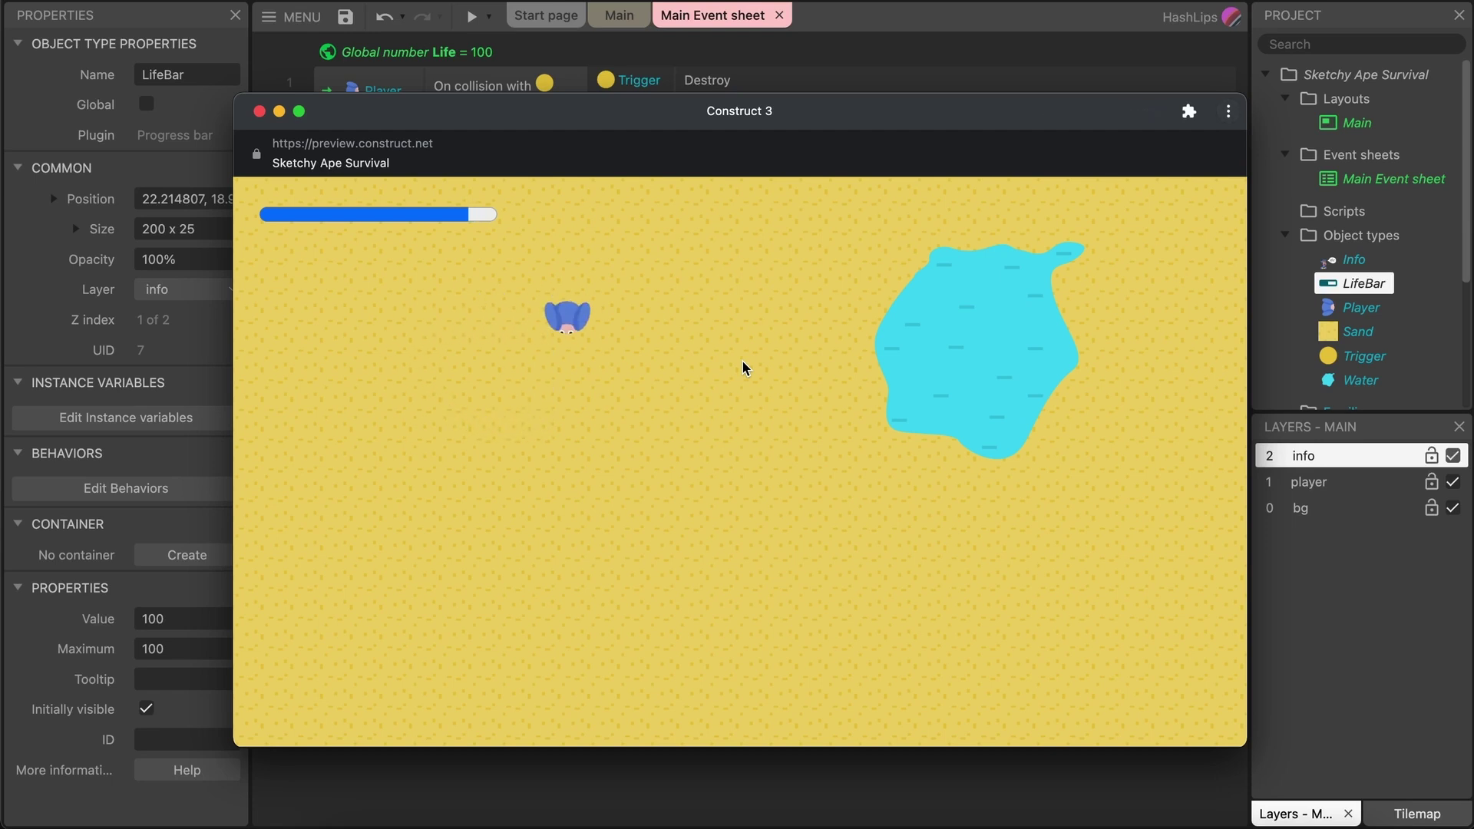
{"action": "key", "text": "Right"}
{"action": "key", "text": "Up"}
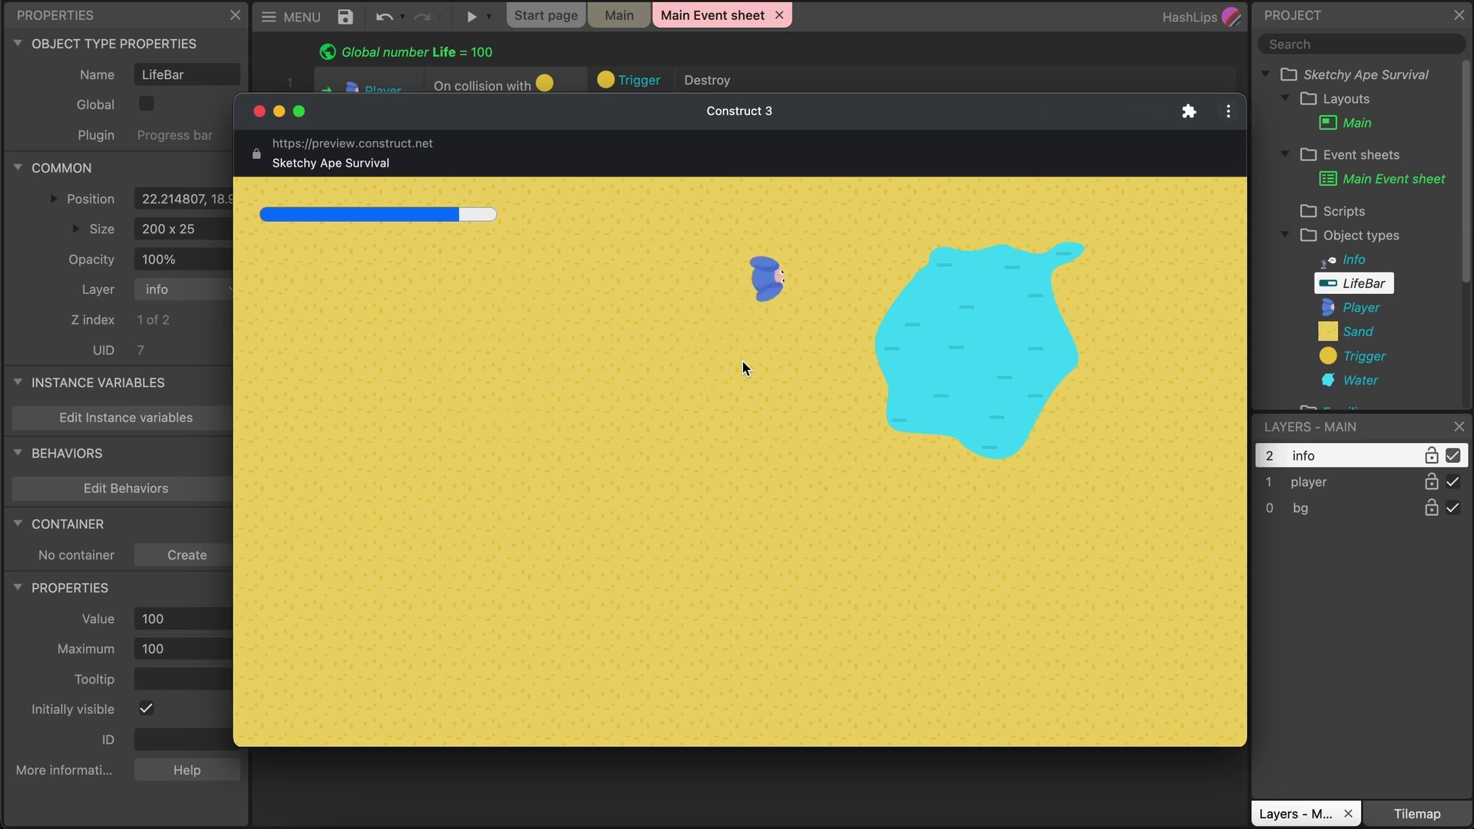
{"action": "key", "text": "Left"}
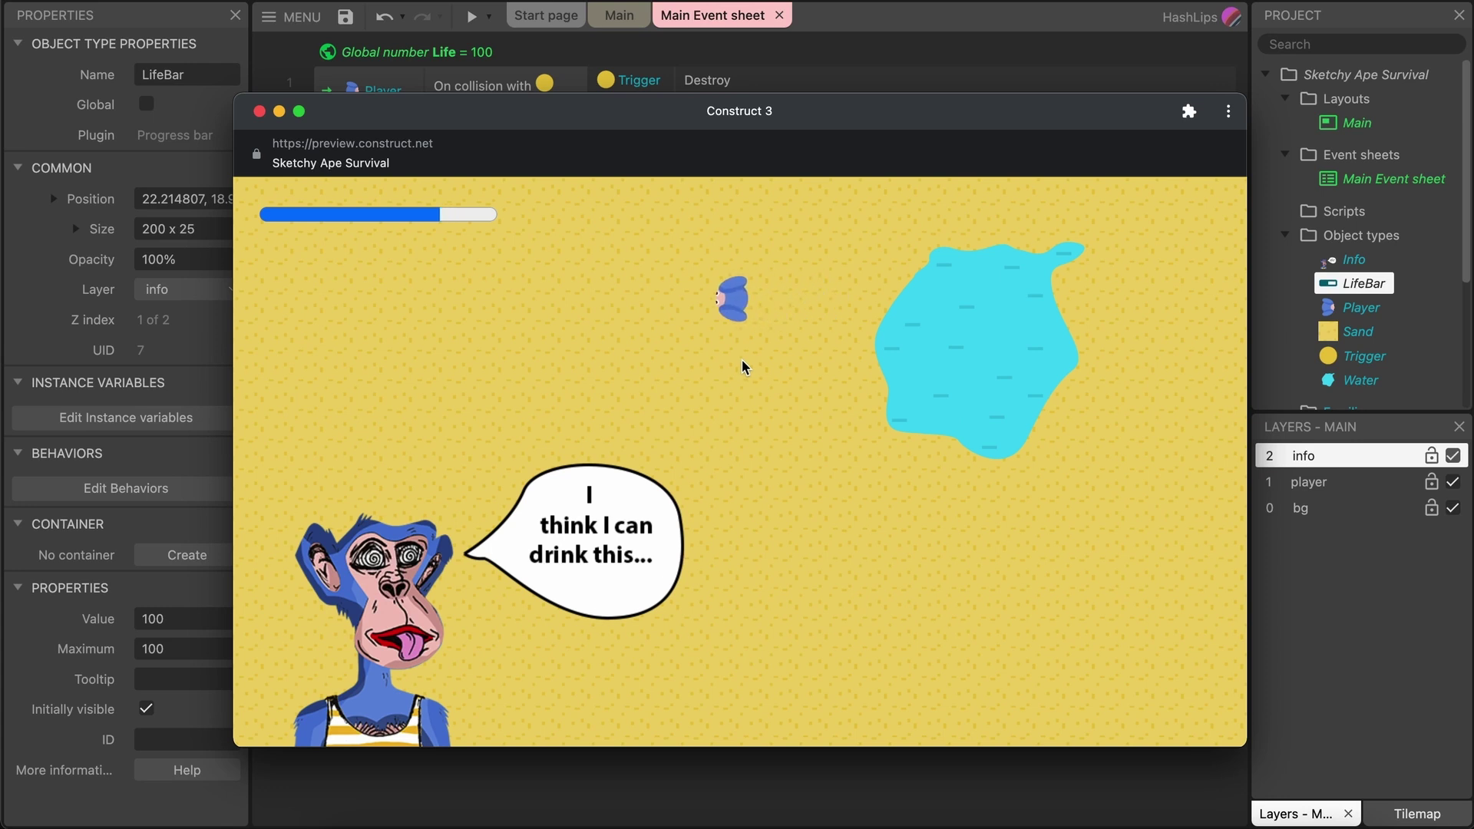
{"action": "key", "text": "Right"}
{"action": "key", "text": "Down"}
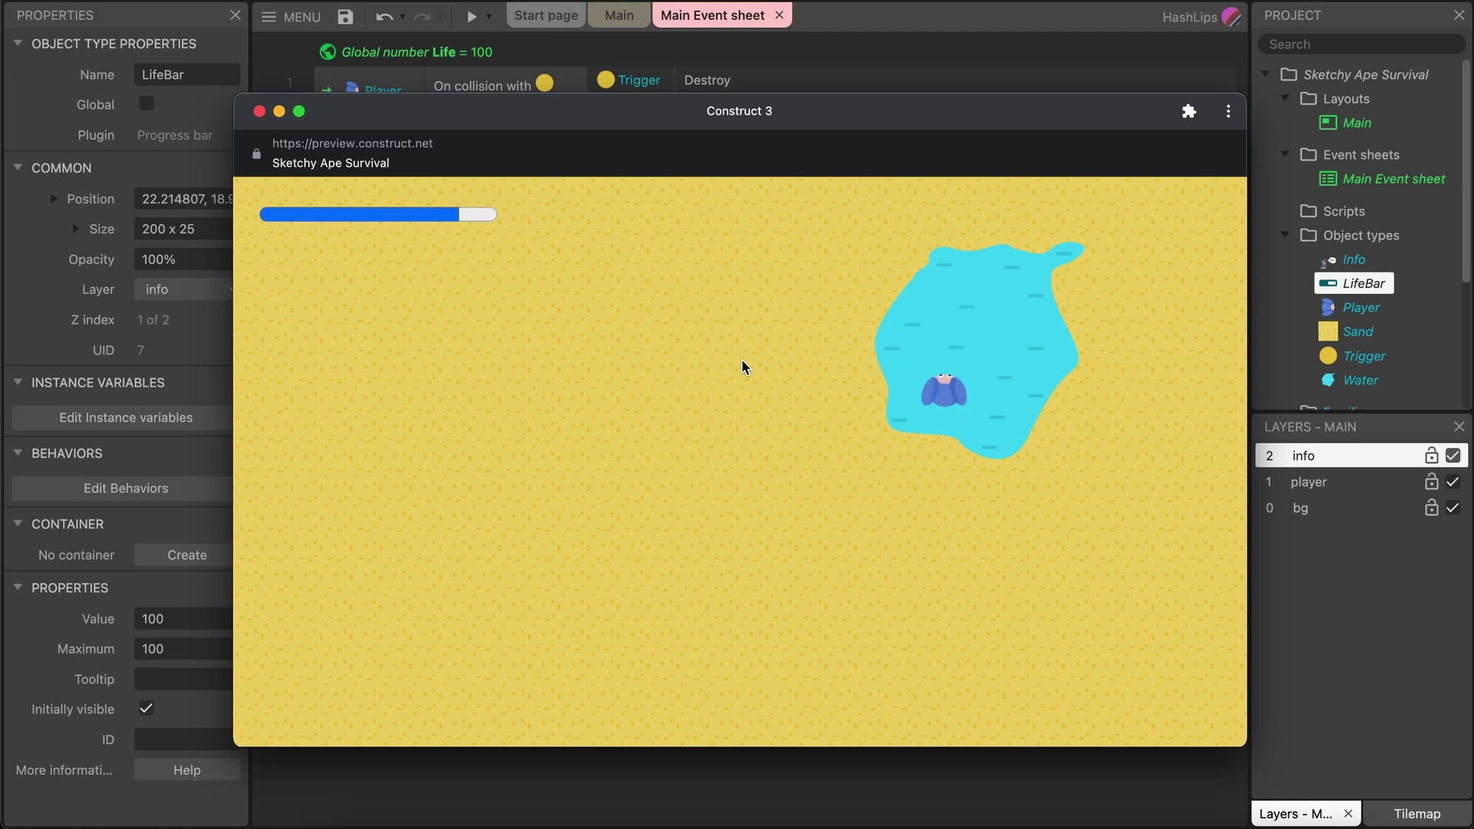
{"action": "key", "text": "Up"}
{"action": "key", "text": "Right"}
{"action": "key", "text": "Down"}
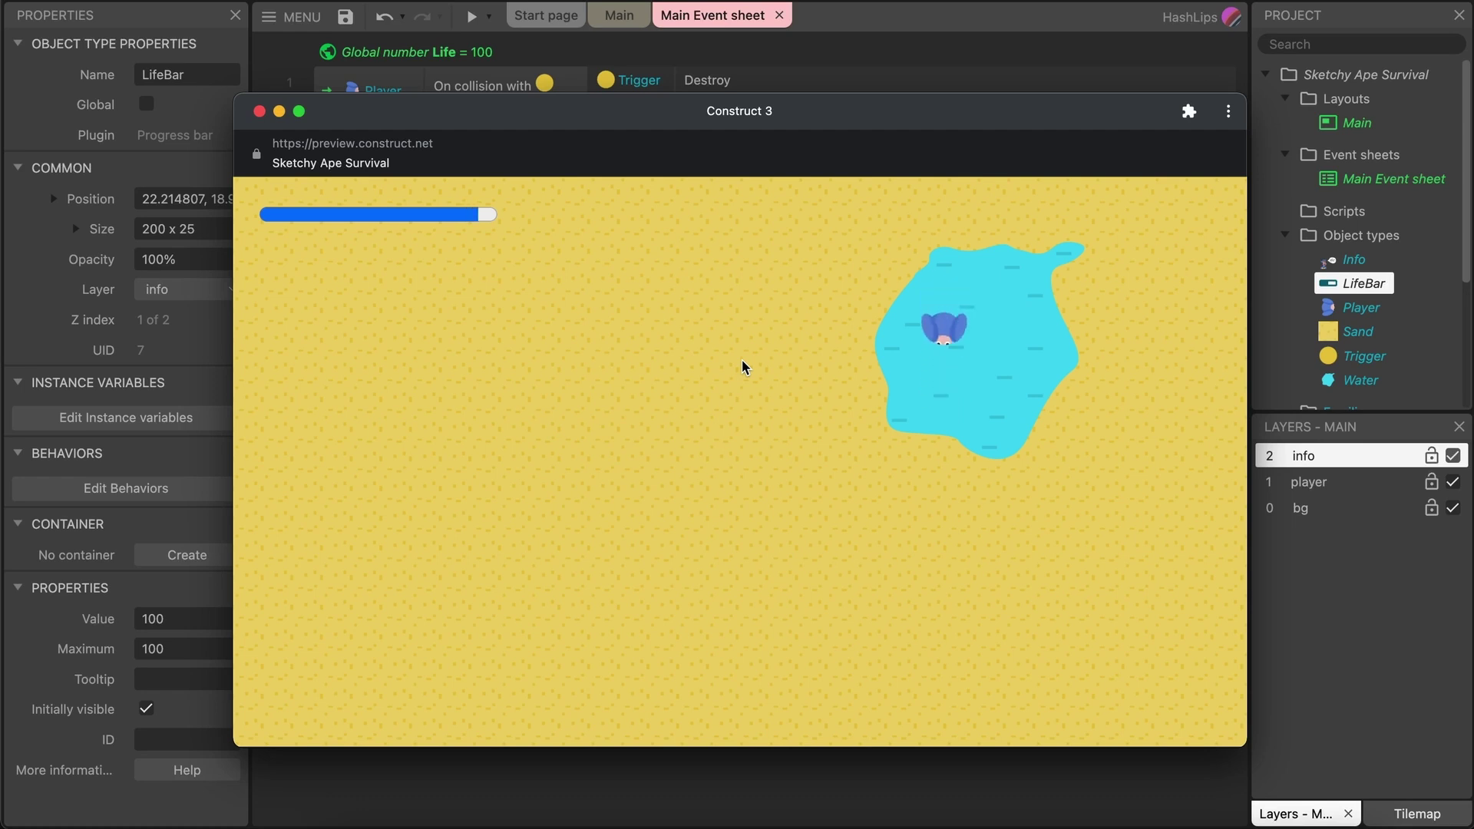
{"action": "key", "text": "Left"}
{"action": "key", "text": "Up"}
{"action": "key", "text": "Left"}
{"action": "key", "text": "Up"}
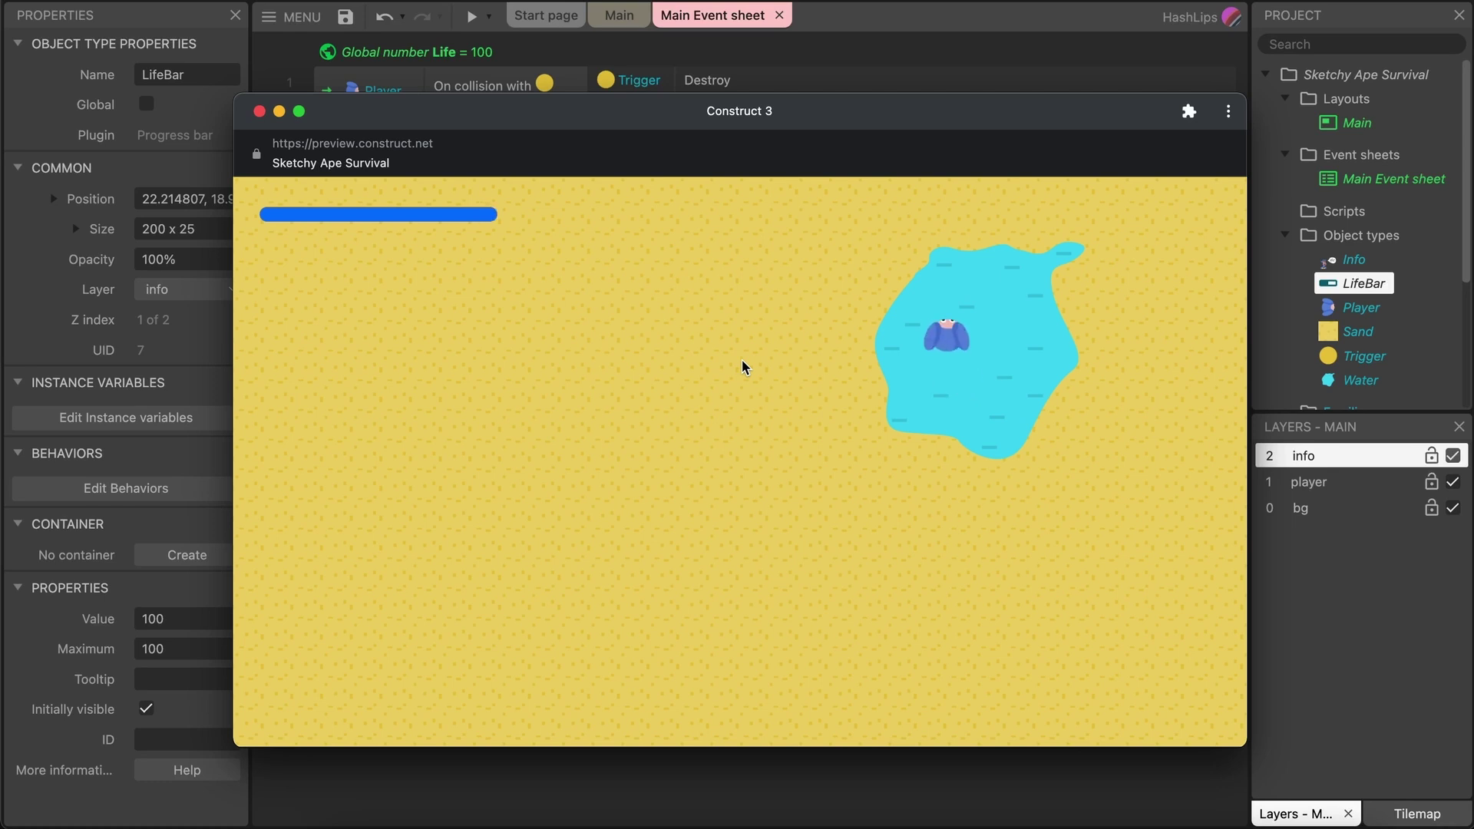
{"action": "key", "text": "Left"}
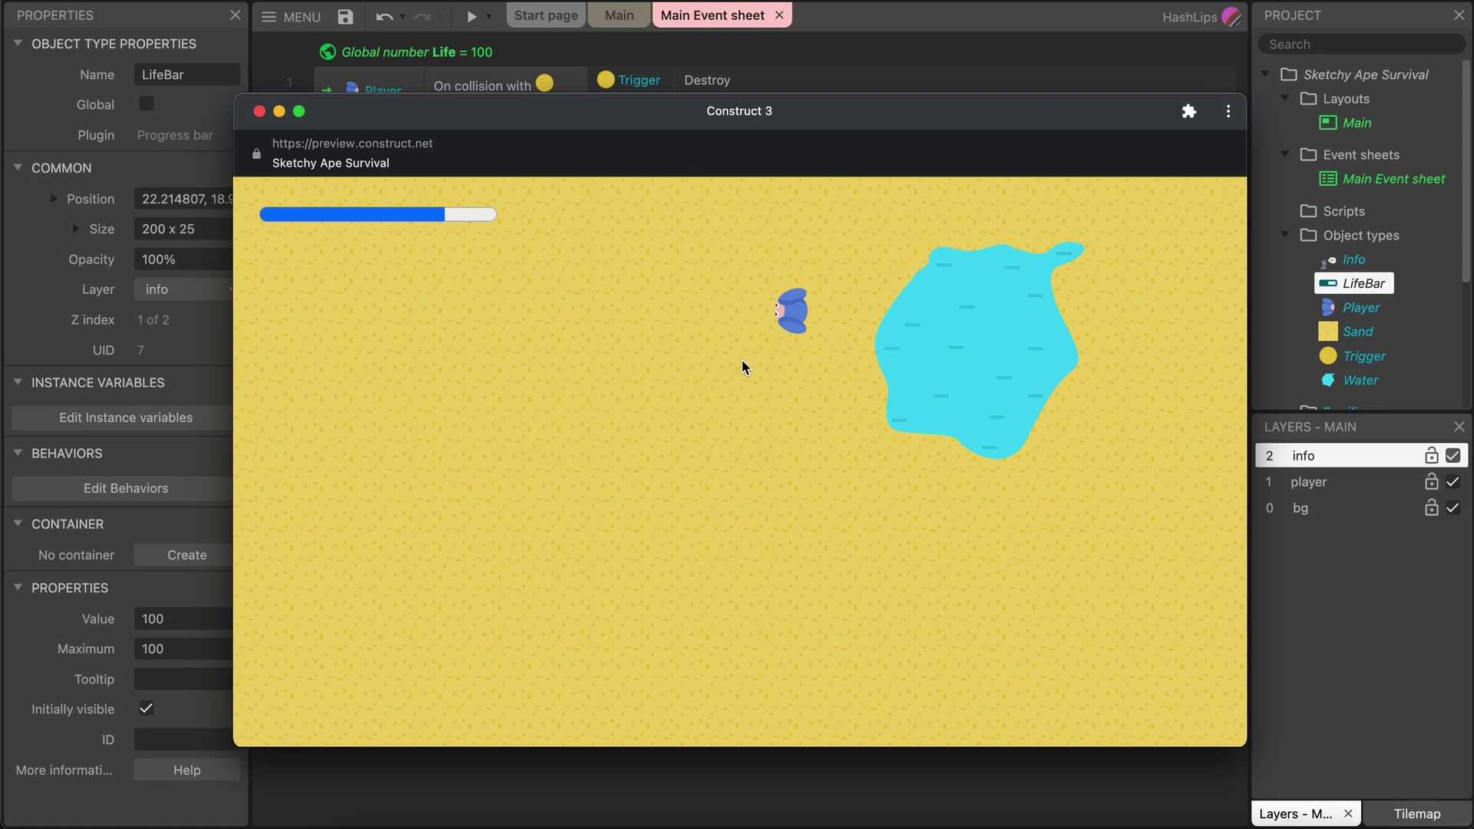
{"action": "key", "text": "super+w"}
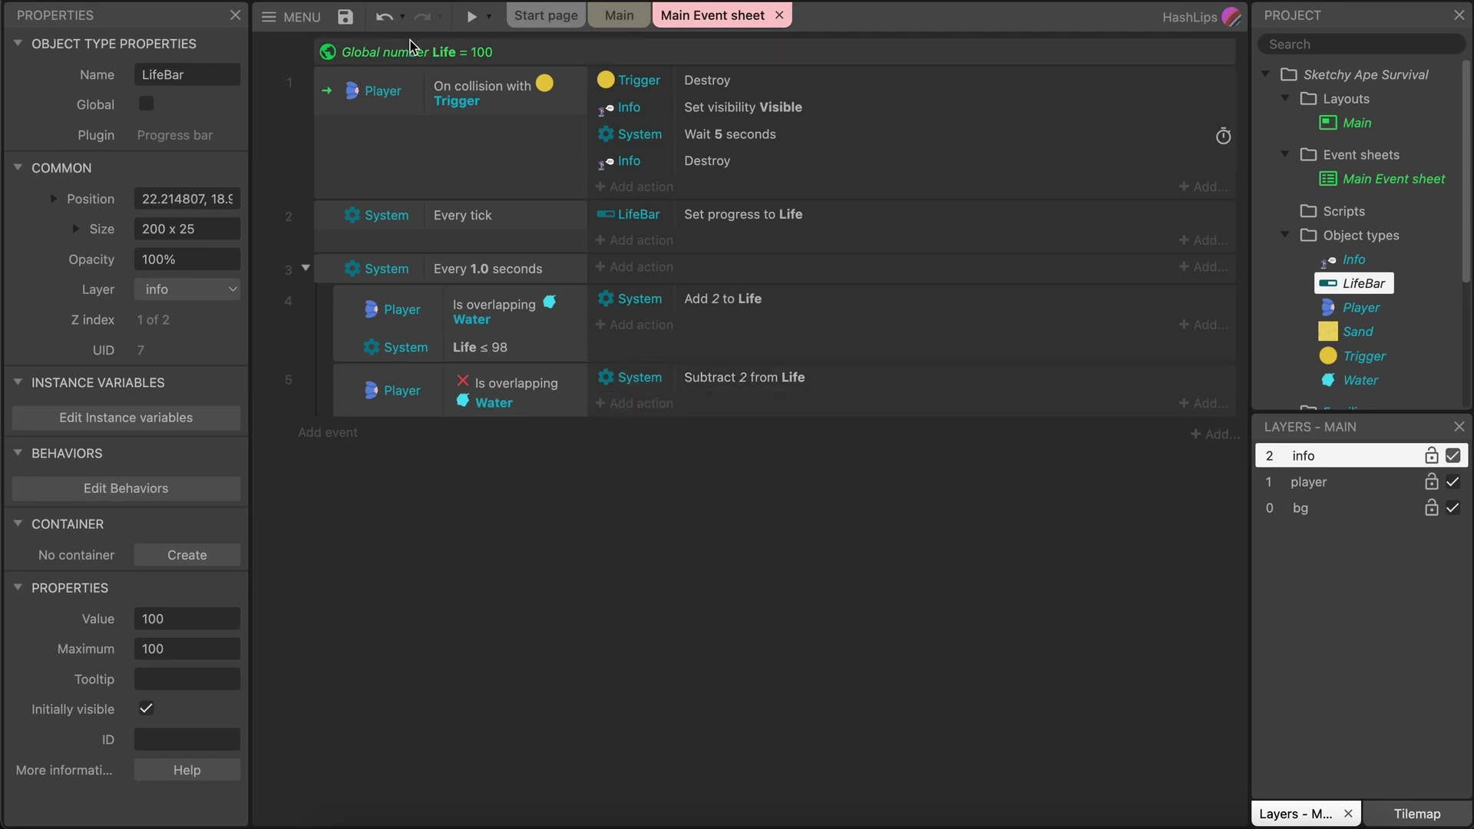
Run the layout in debug mode, enlarge the debugger window, and inspect the LifeBar object's properties.
{"action": "left_click", "coordinate": [488, 18]}
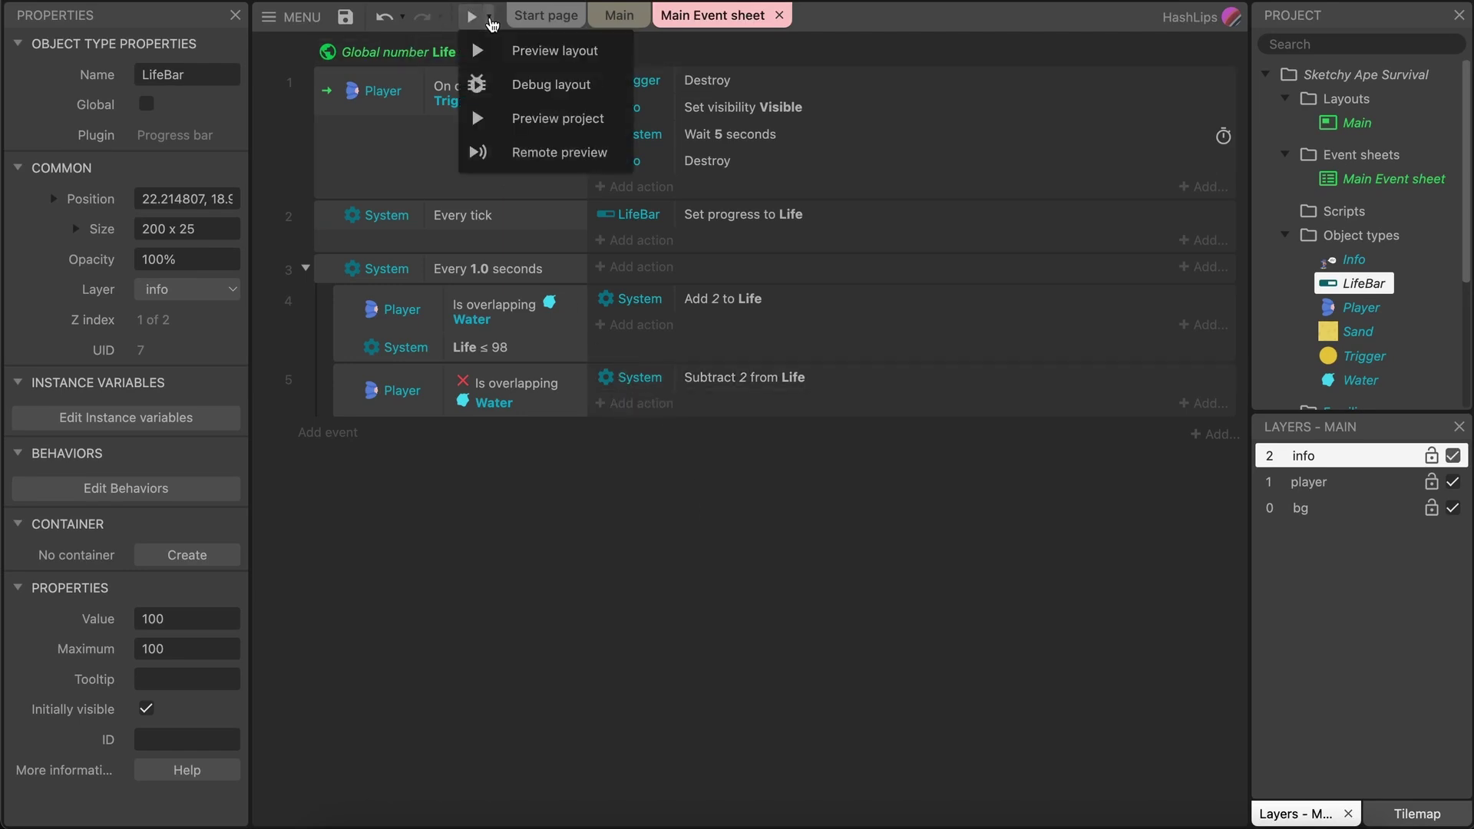
{"action": "left_click", "coordinate": [555, 86]}
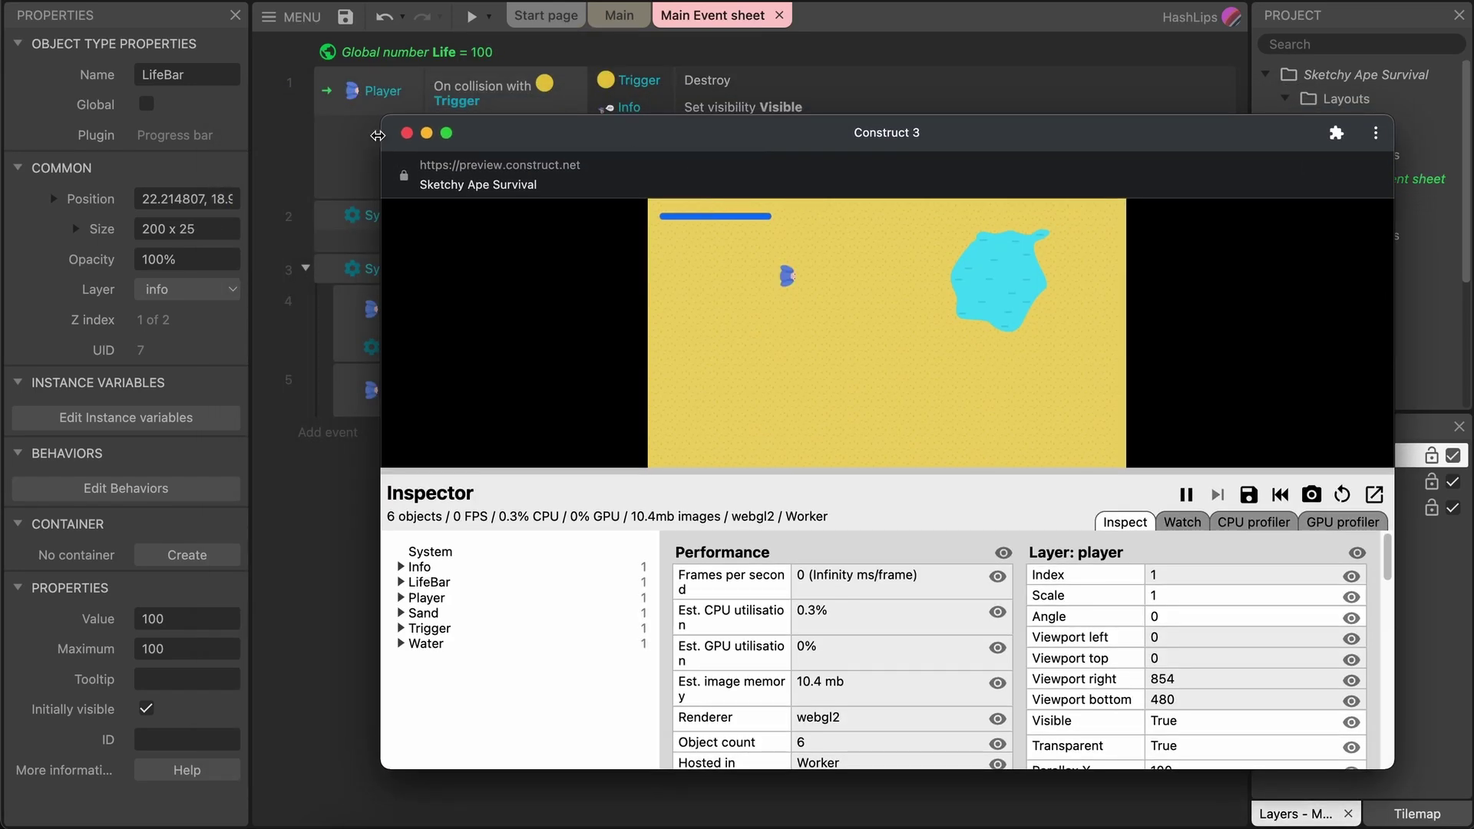
{"action": "left_click_drag", "start_coordinate": [378, 135], "coordinate": [97, 4]}
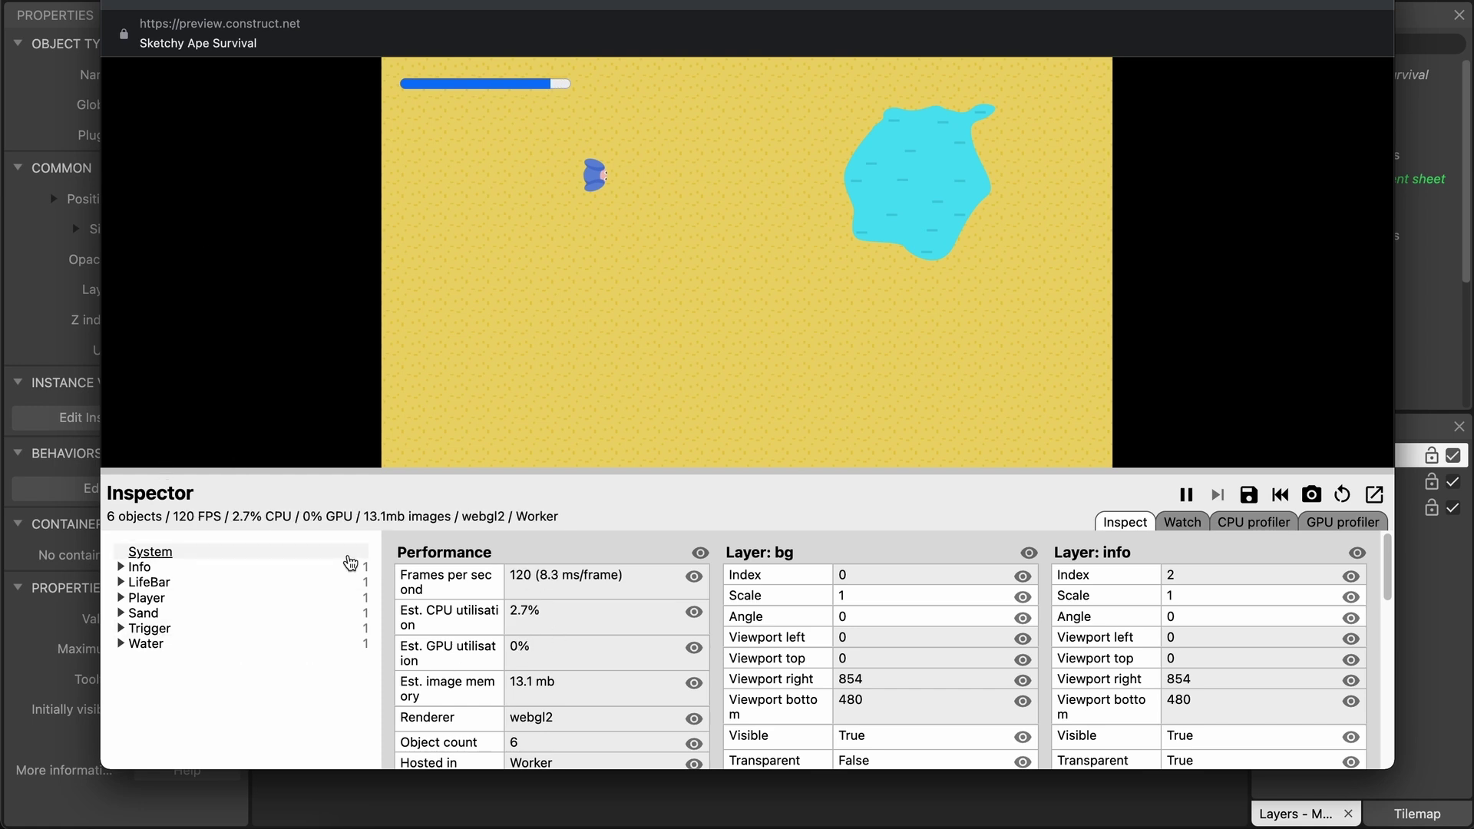
{"action": "left_click", "coordinate": [149, 583]}
{"action": "left_click", "coordinate": [151, 585]}
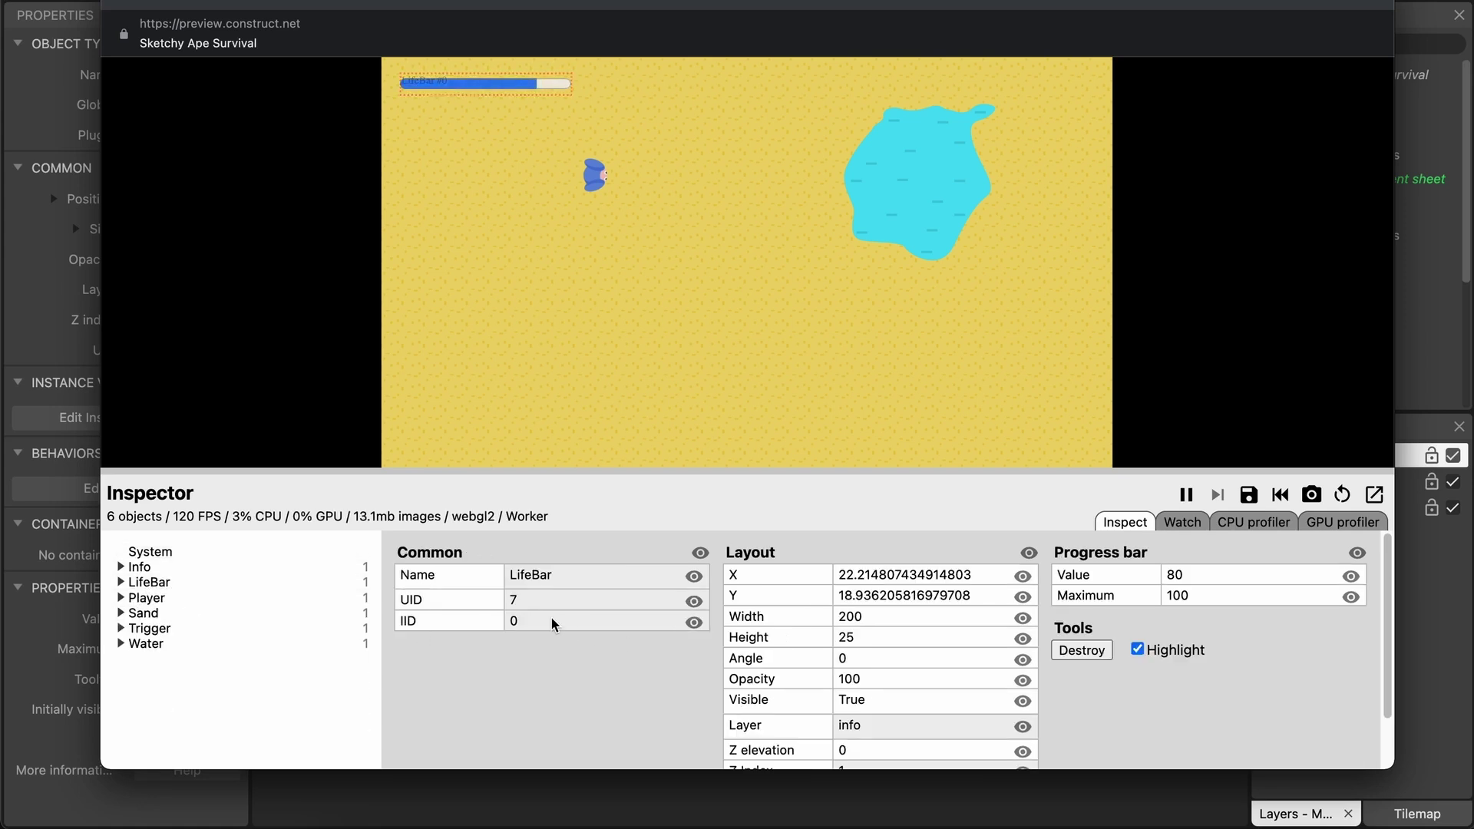
Inspect the System object in the debugger and find the Life global variable.
{"action": "left_click", "coordinate": [151, 554]}
{"action": "scroll", "coordinate": [873, 631], "scroll_direction": "down", "scroll_amount": 5}
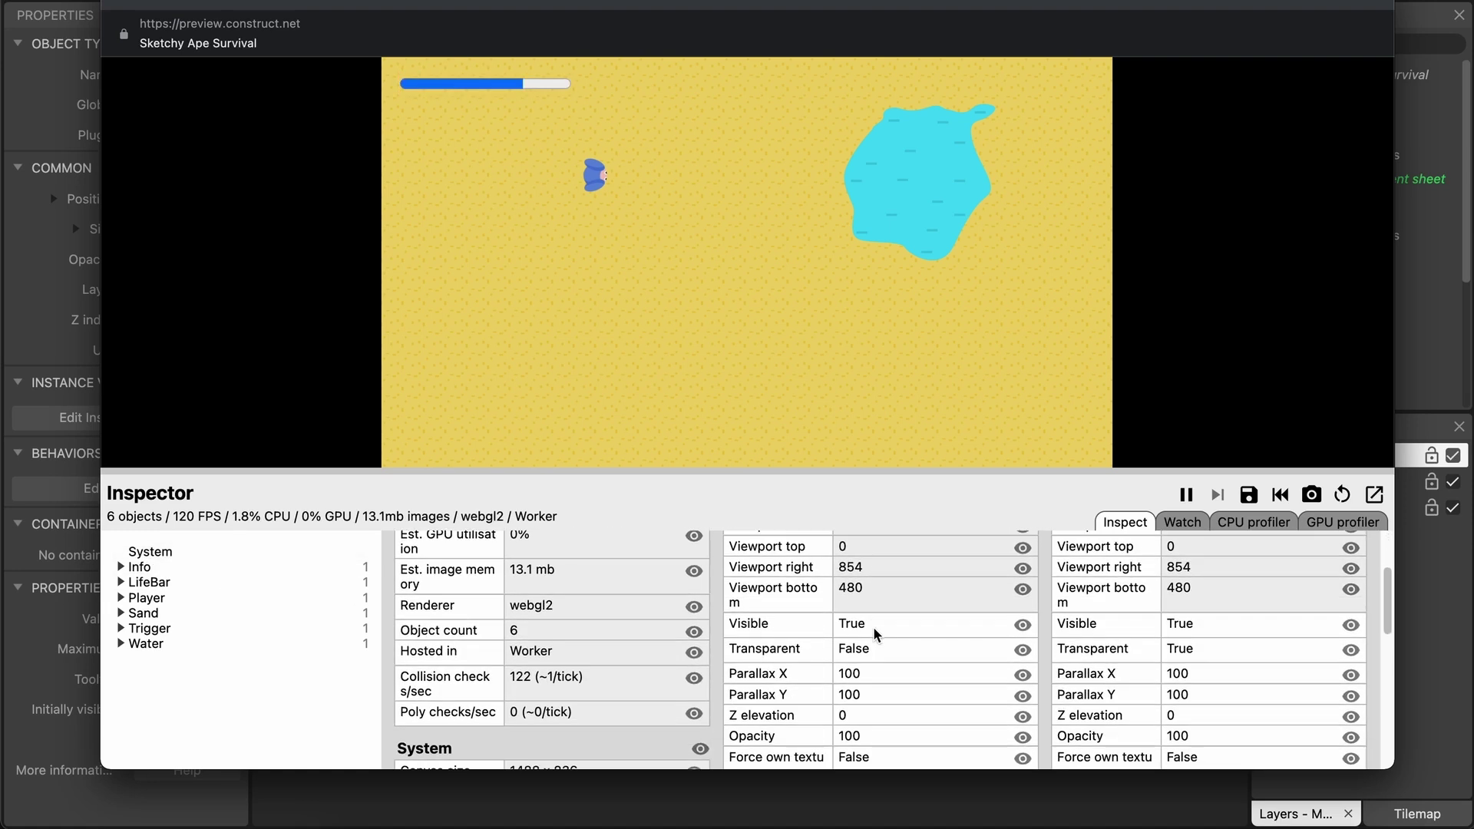
{"action": "scroll", "coordinate": [872, 626], "scroll_direction": "down", "scroll_amount": 5}
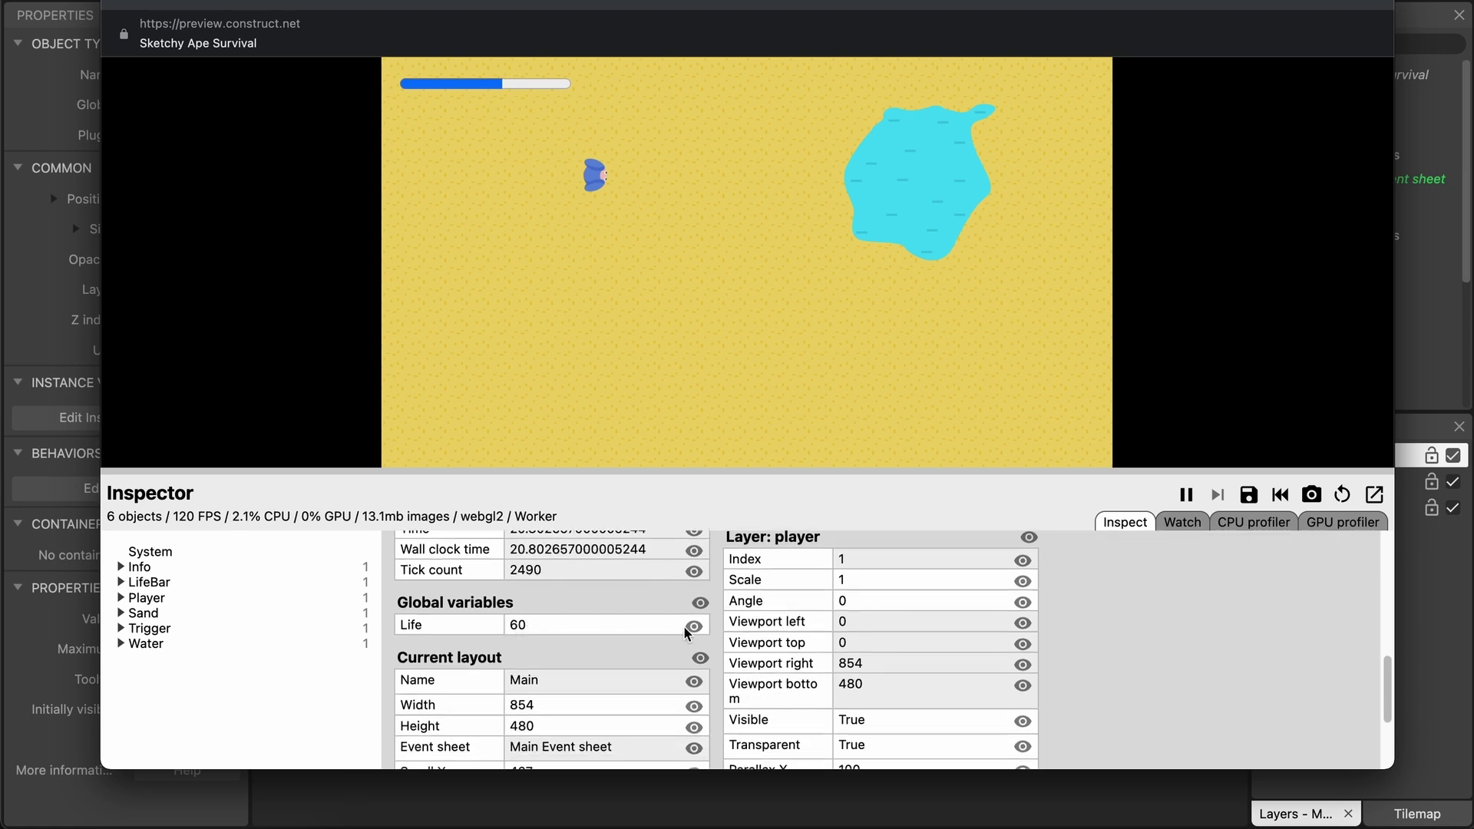
Walk the player into, out of and back into the water while watching the Life variable, and close the debug preview.
{"action": "key", "text": "Right"}
{"action": "key", "text": "Right"}
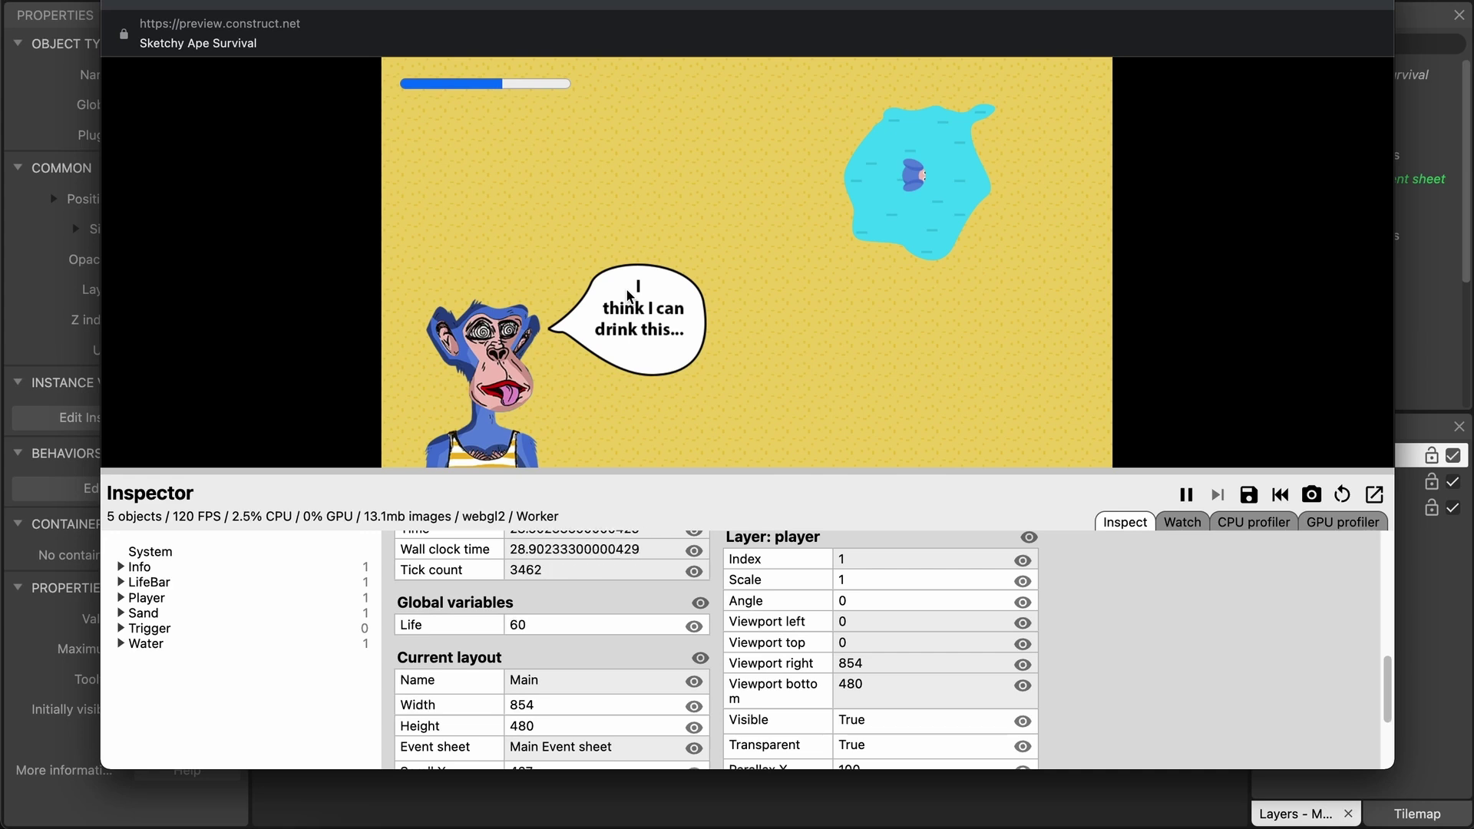
{"action": "left_click", "coordinate": [629, 296]}
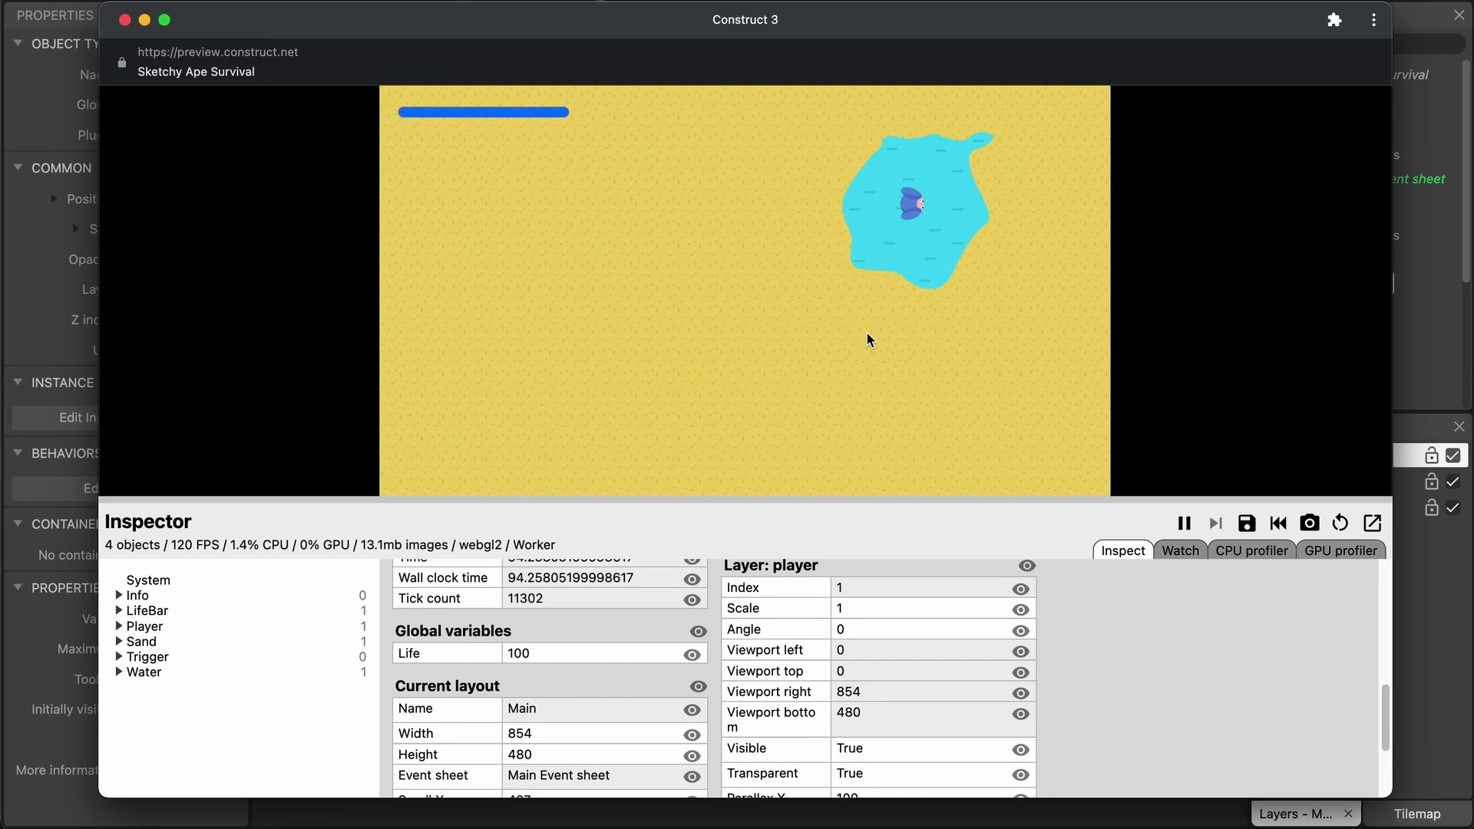
{"action": "key", "text": "Left"}
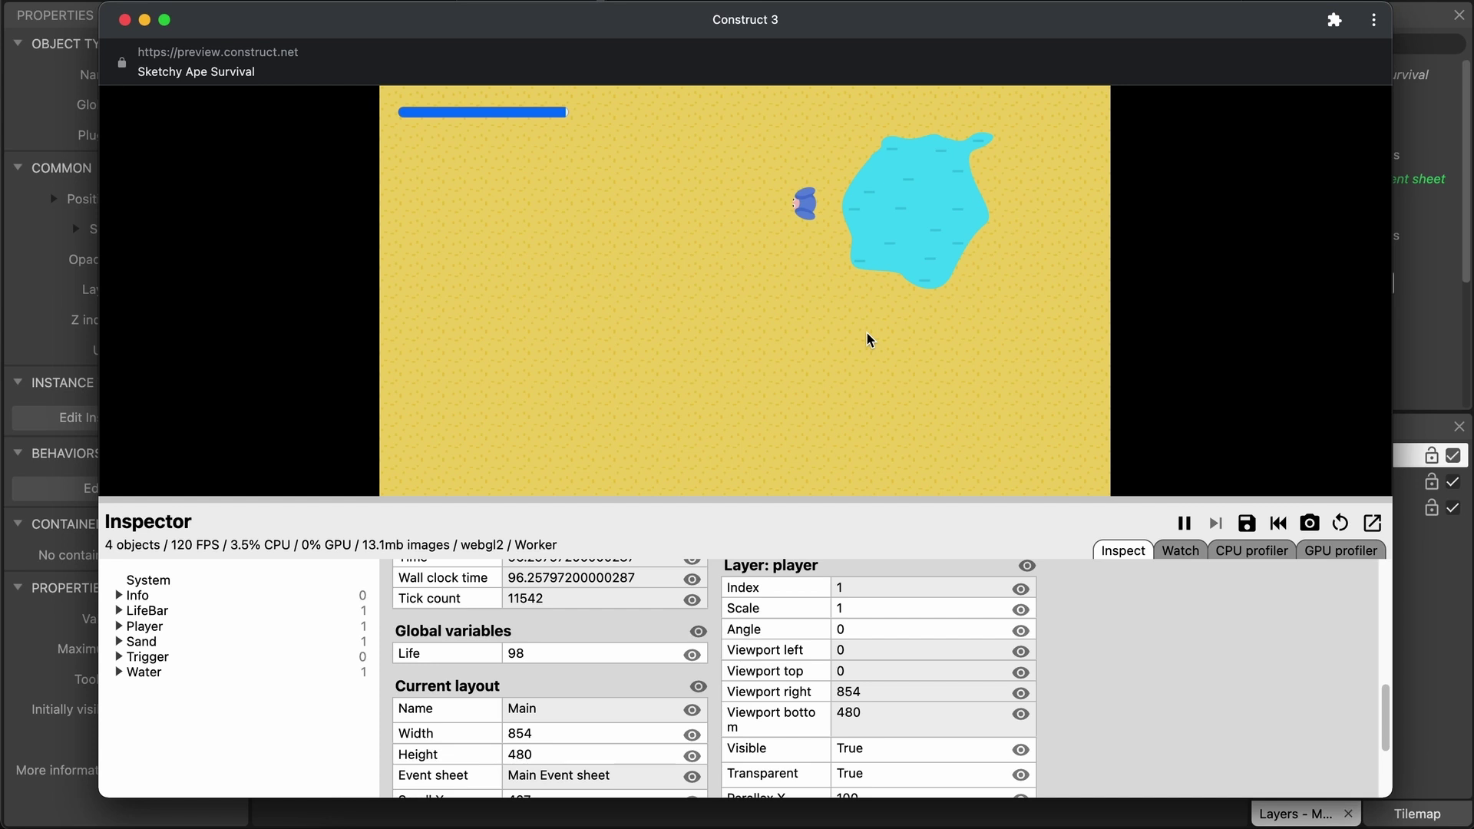
{"action": "key", "text": "Right"}
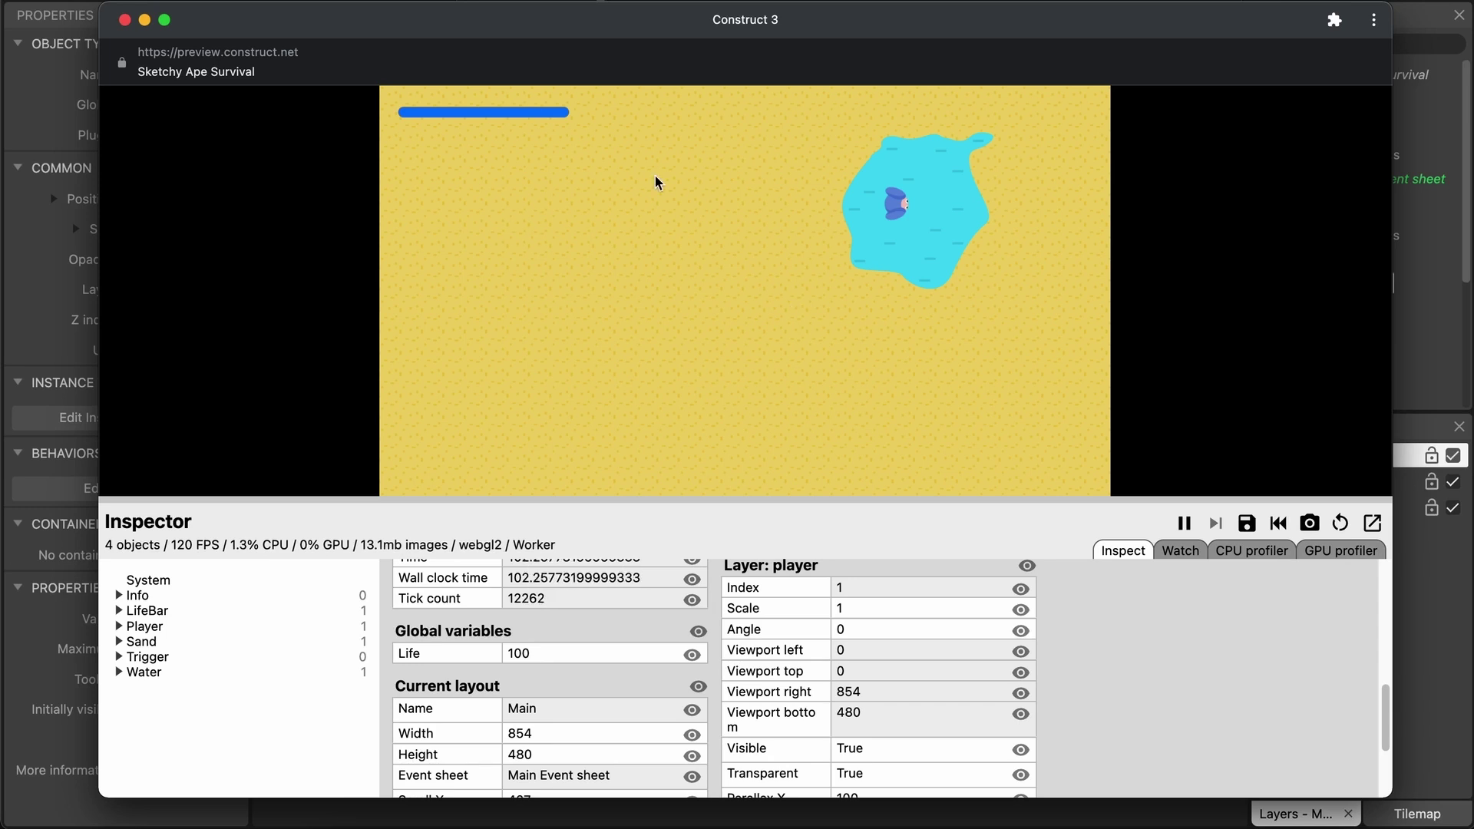
{"action": "left_click", "coordinate": [125, 20]}
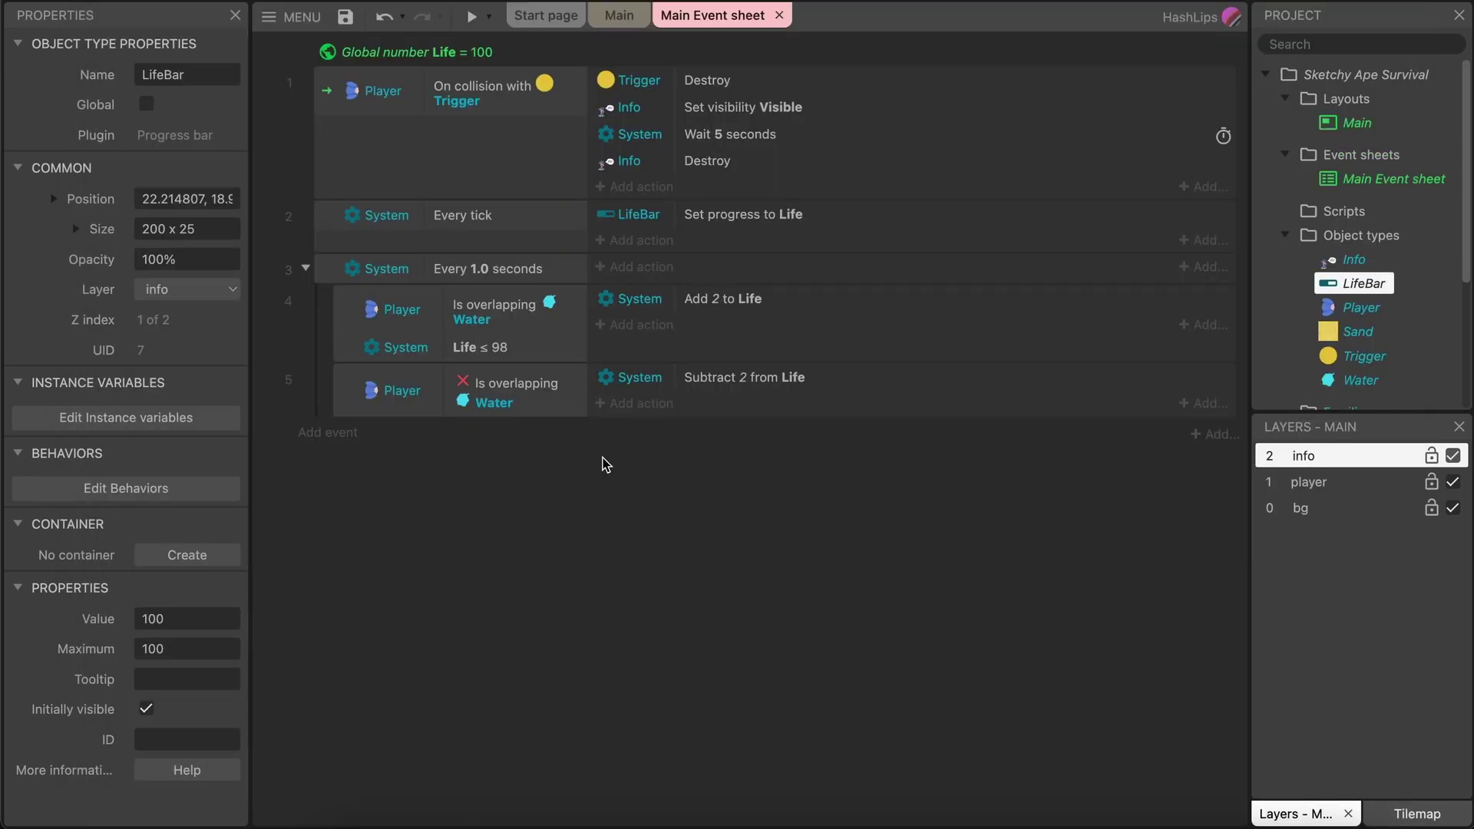
Return to the Main layout, clear the object selection, and save the project.
{"action": "left_click", "coordinate": [619, 16]}
{"action": "left_click", "coordinate": [701, 292]}
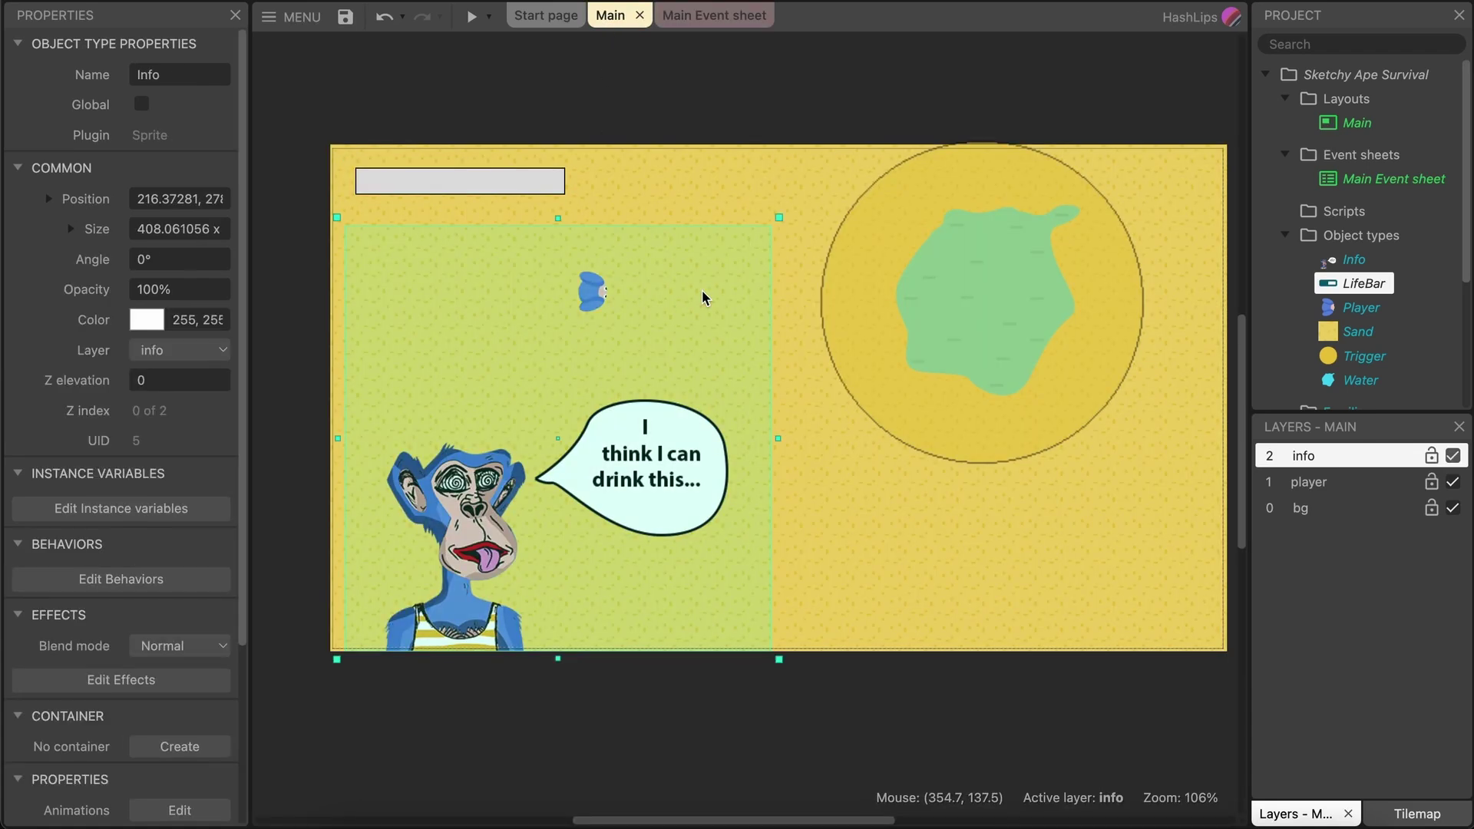
{"action": "left_click", "coordinate": [730, 124]}
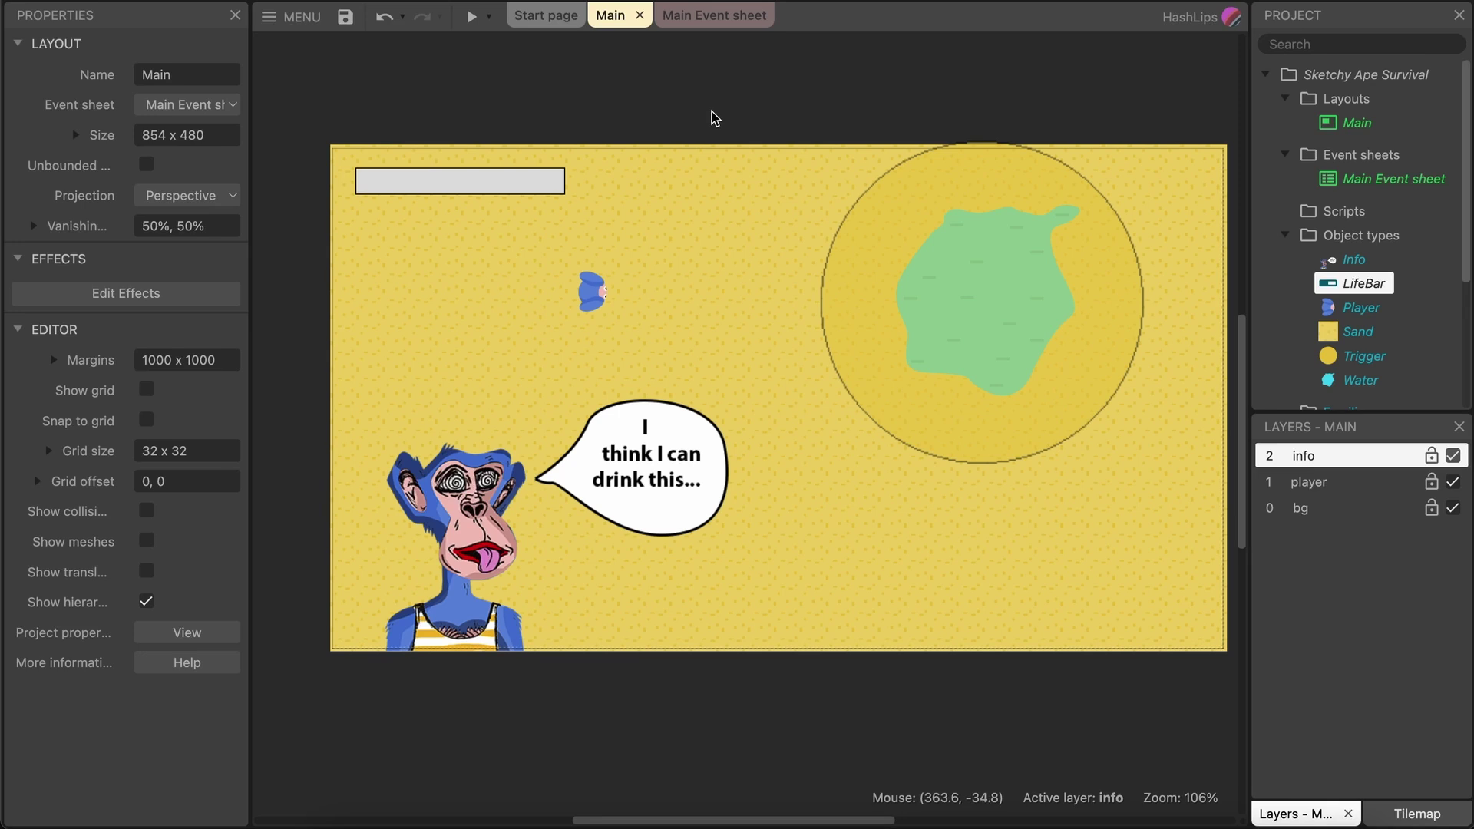
{"action": "scroll", "coordinate": [694, 111], "scroll_direction": "right", "scroll_amount": 1}
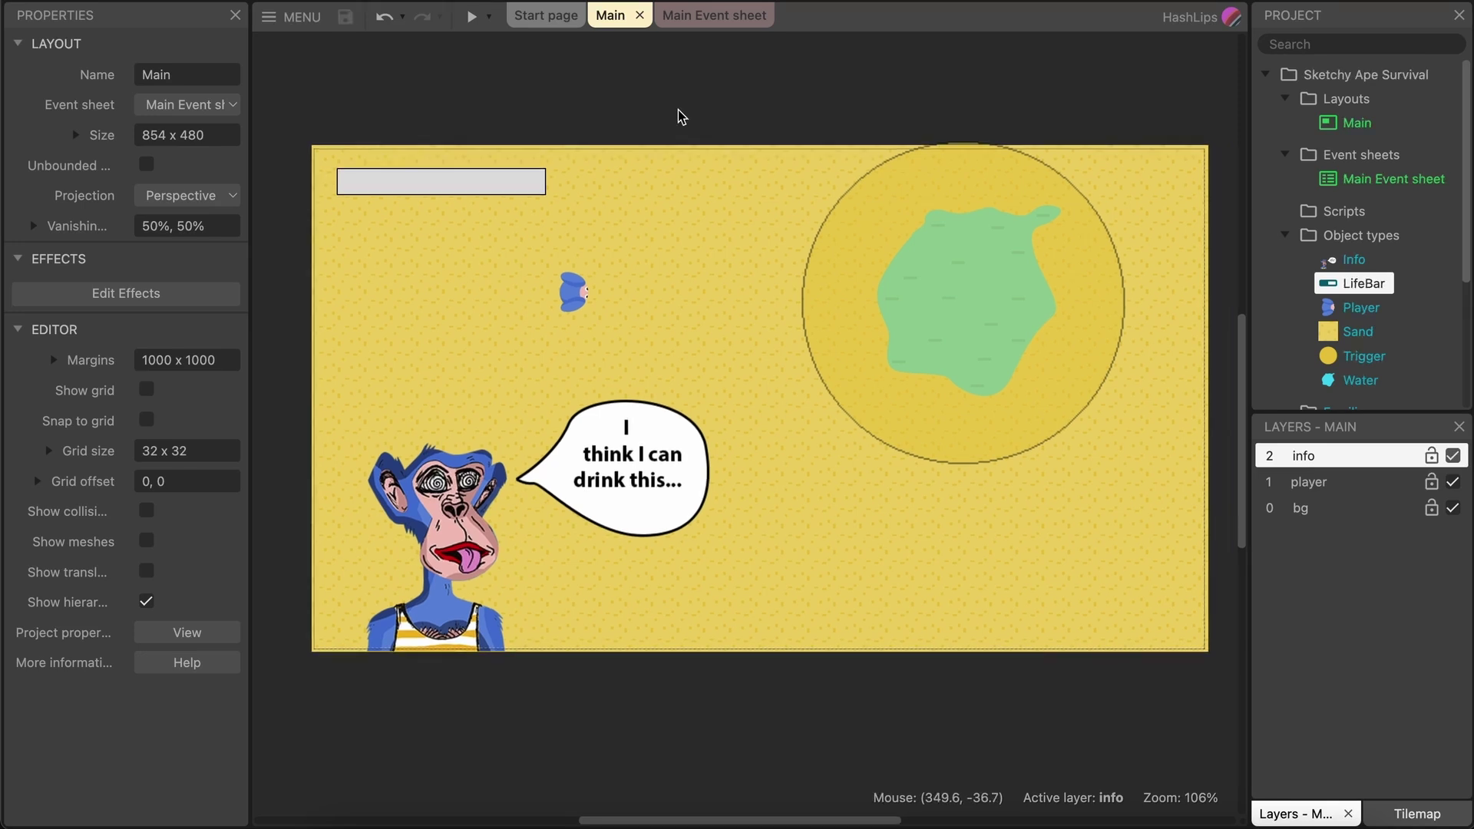
Open the project's export options, review the available web, mobile, desktop and other platforms, and cancel the export.
{"action": "left_click", "coordinate": [271, 19]}
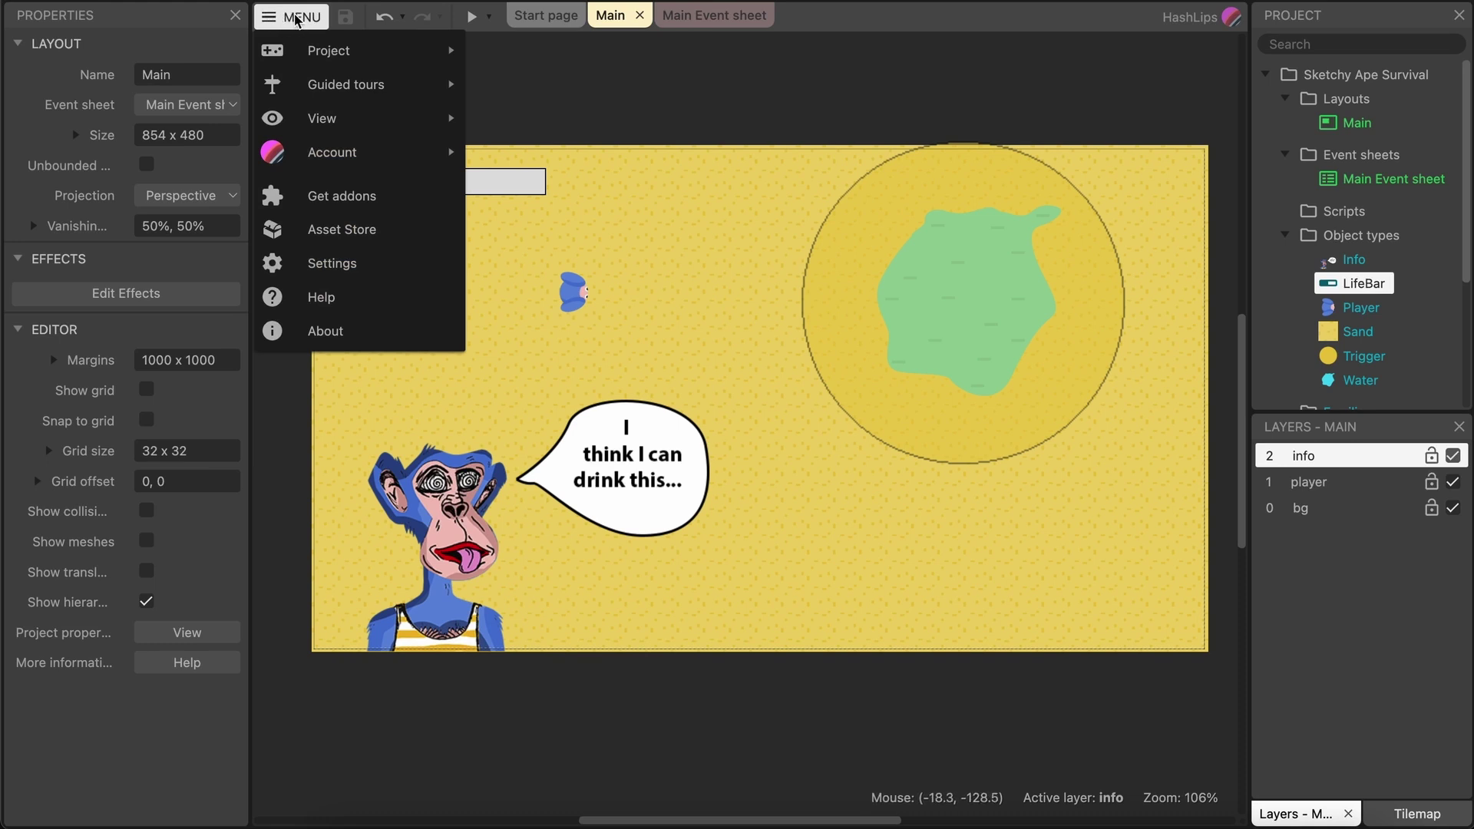
{"action": "mouse_move", "coordinate": [372, 62]}
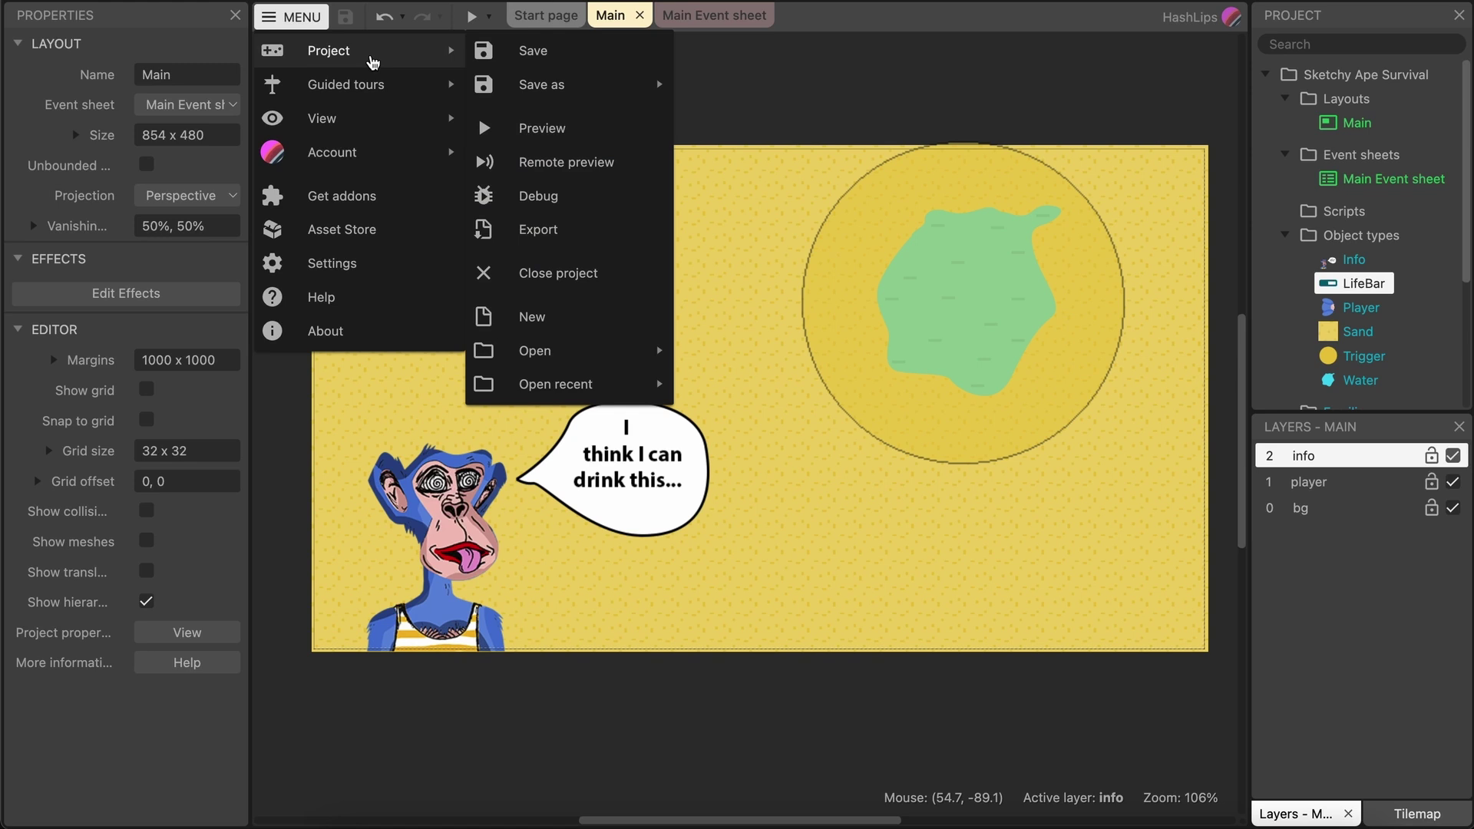
{"action": "left_click", "coordinate": [559, 234]}
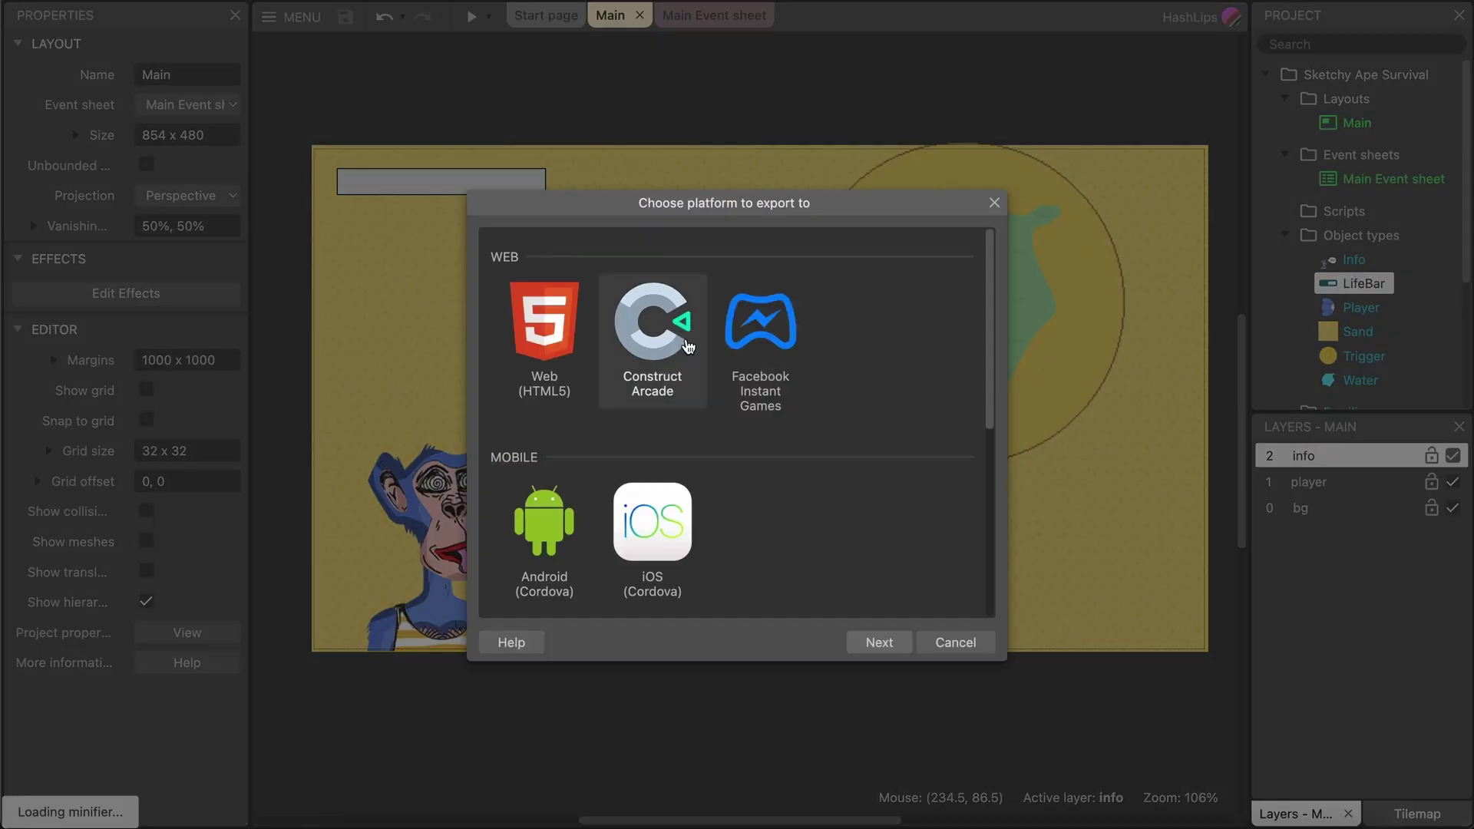
{"action": "scroll", "coordinate": [634, 560], "scroll_direction": "down", "scroll_amount": 4}
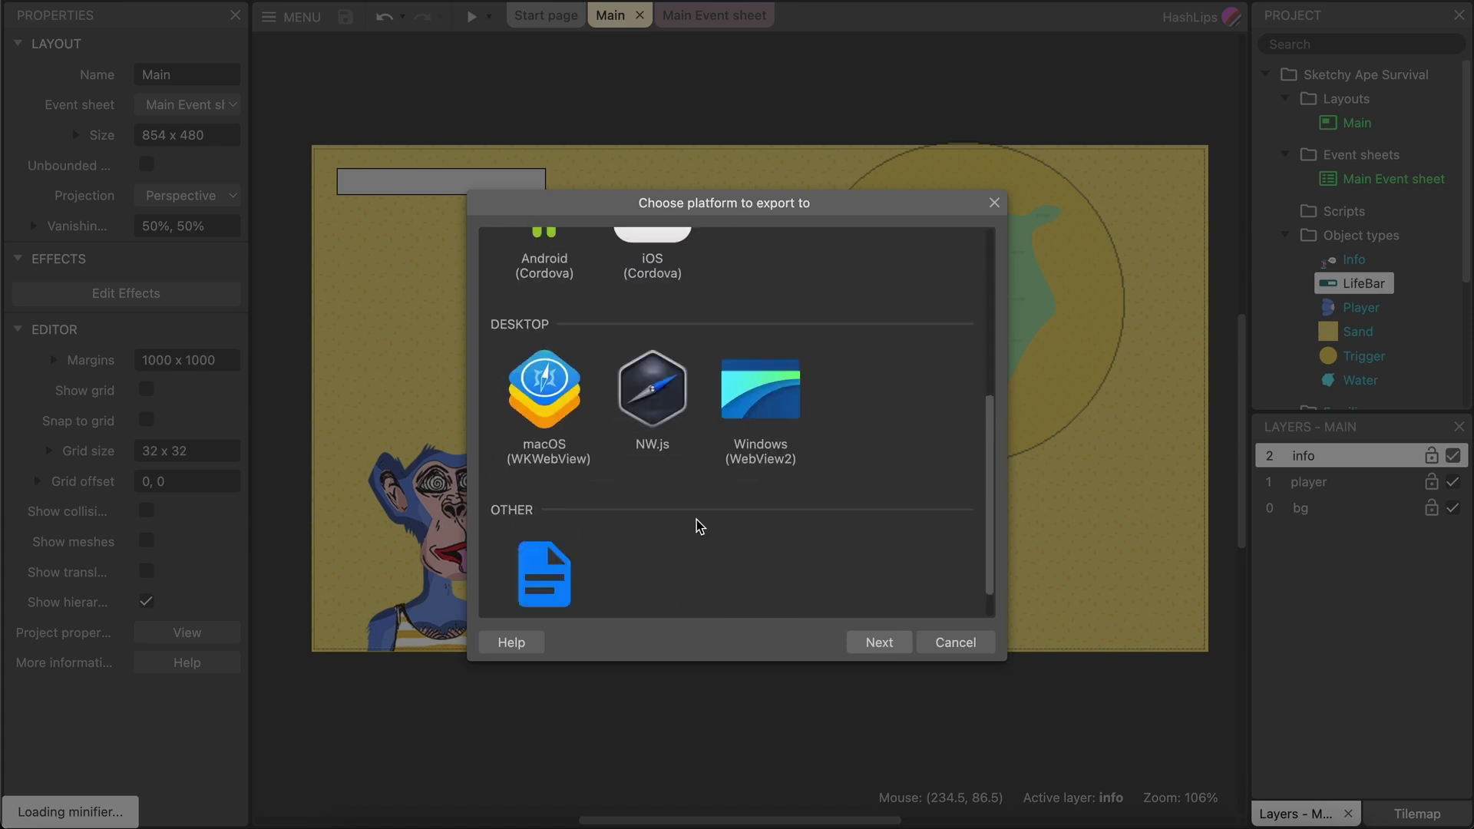
{"action": "scroll", "coordinate": [606, 422], "scroll_direction": "down", "scroll_amount": 1}
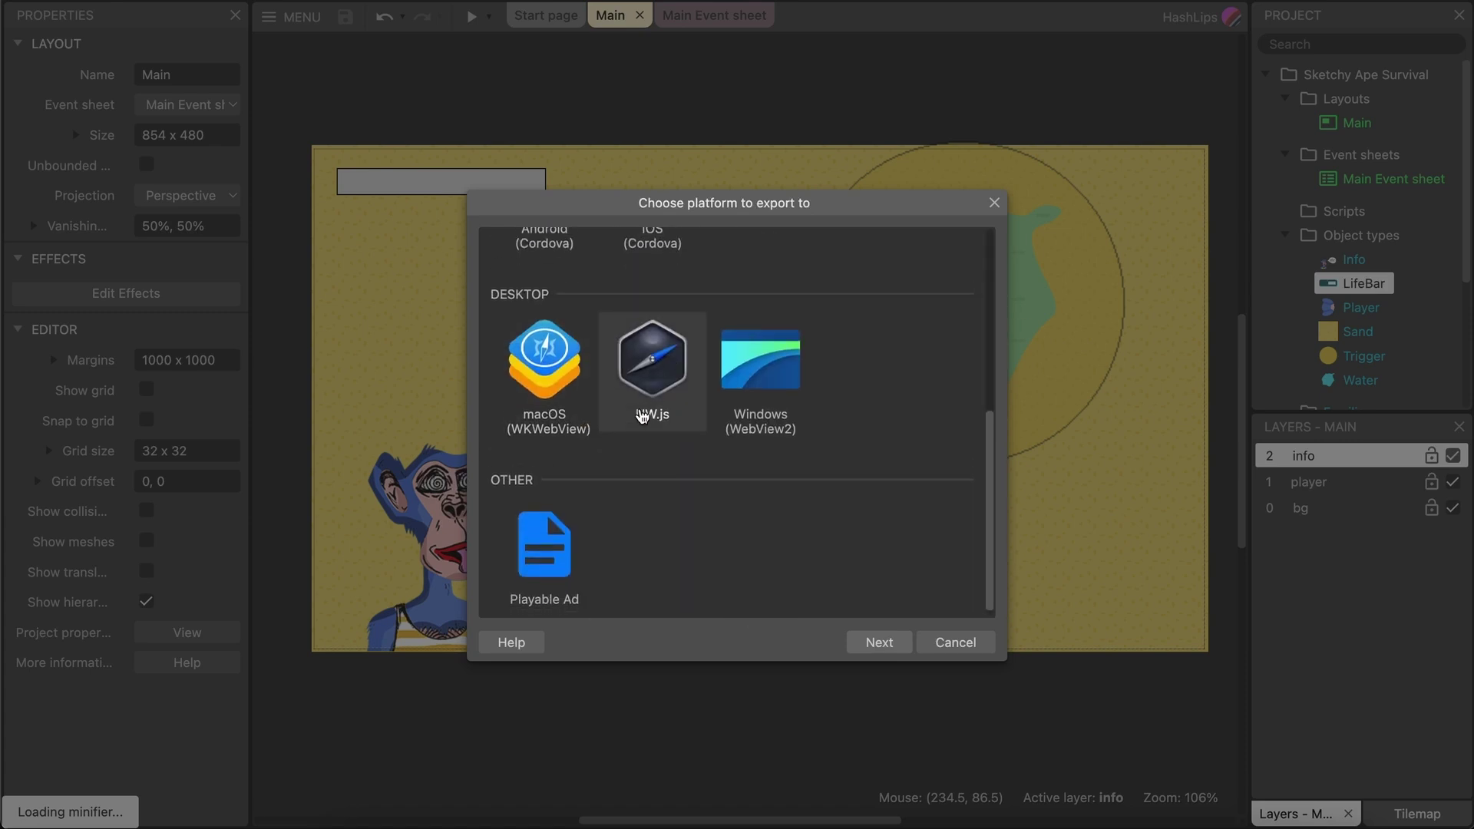
{"action": "scroll", "coordinate": [641, 415], "scroll_direction": "up", "scroll_amount": 5}
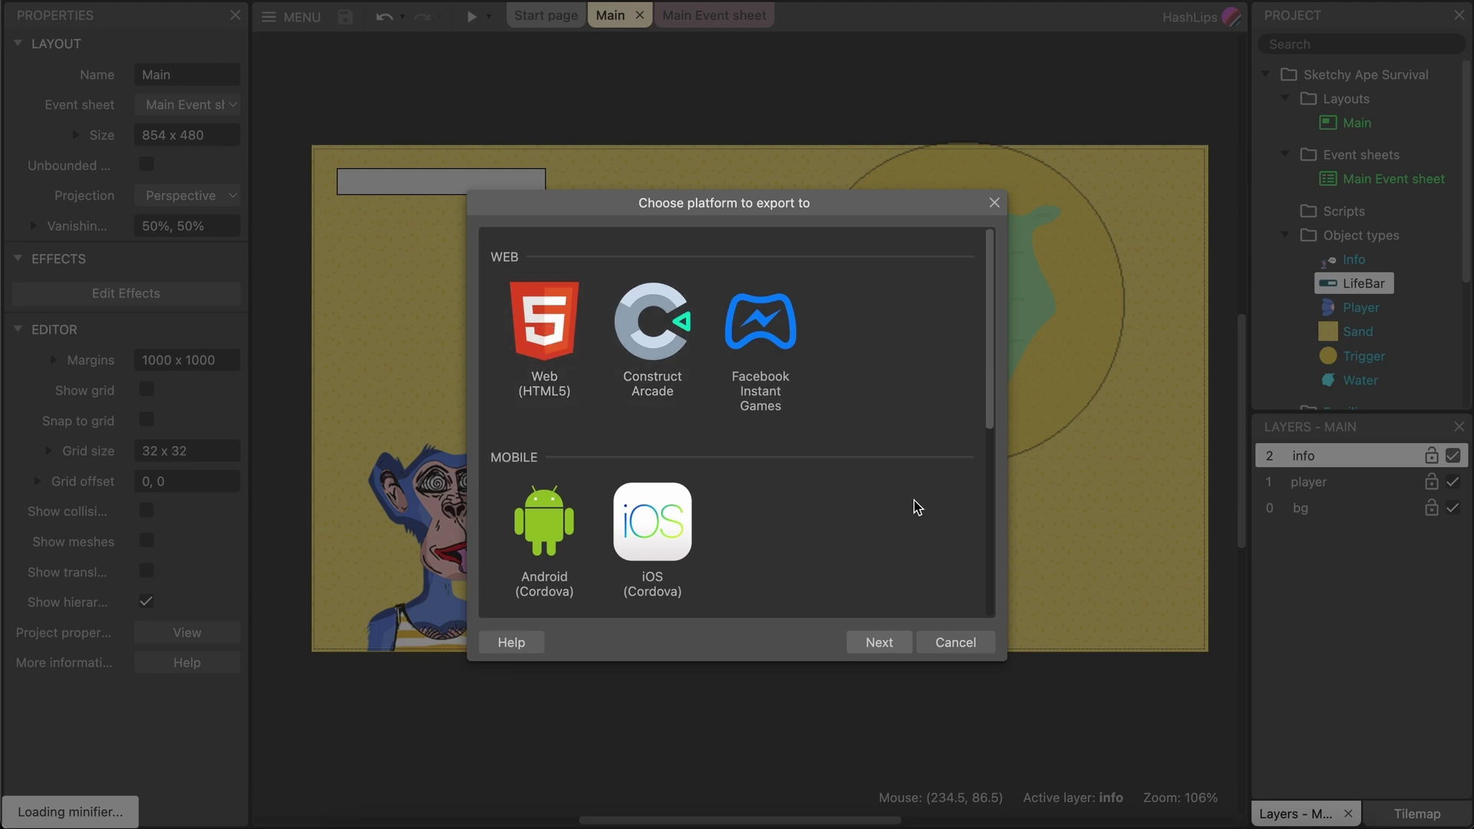
{"action": "left_click", "coordinate": [960, 648]}
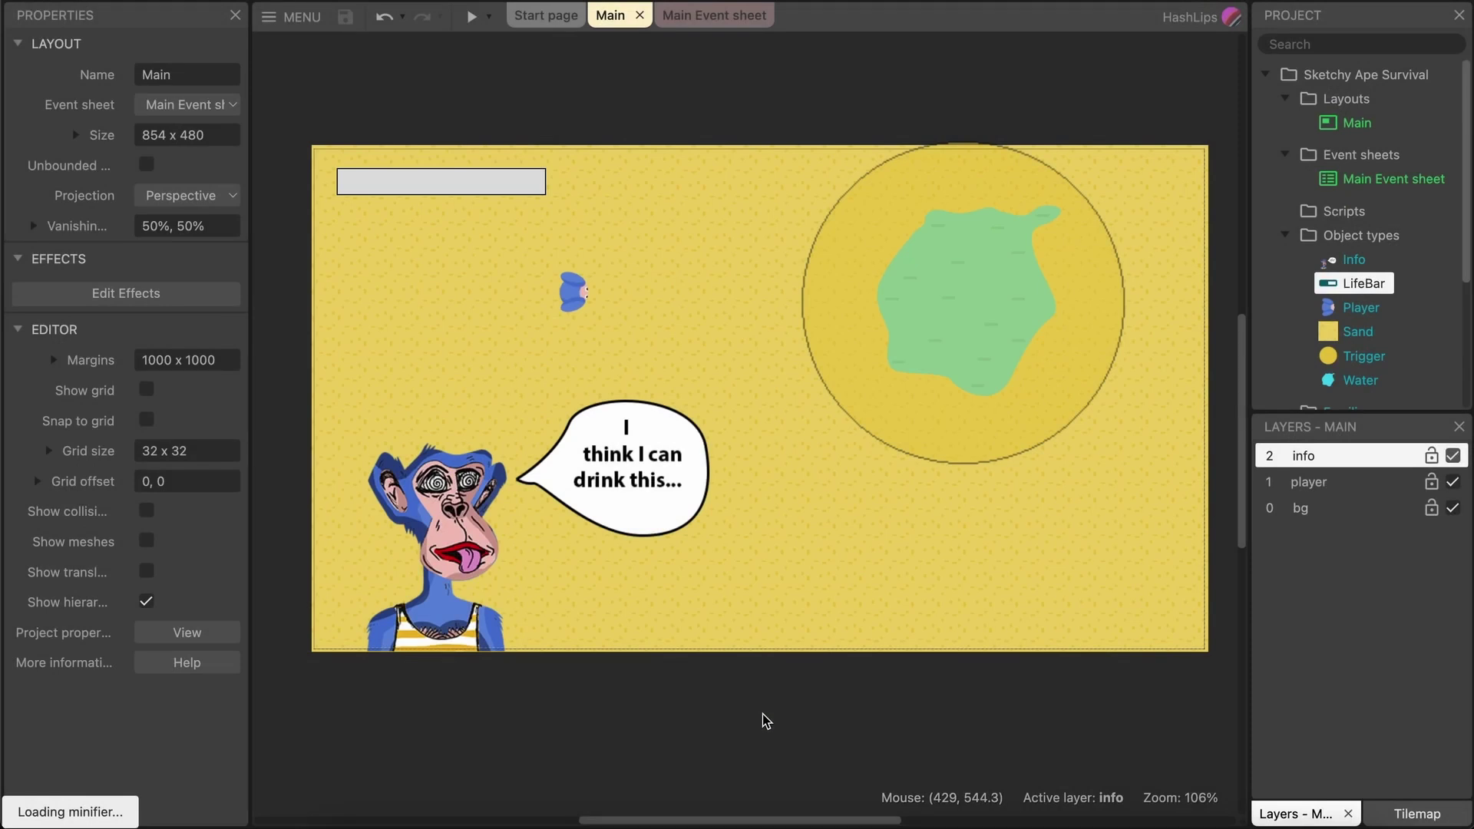